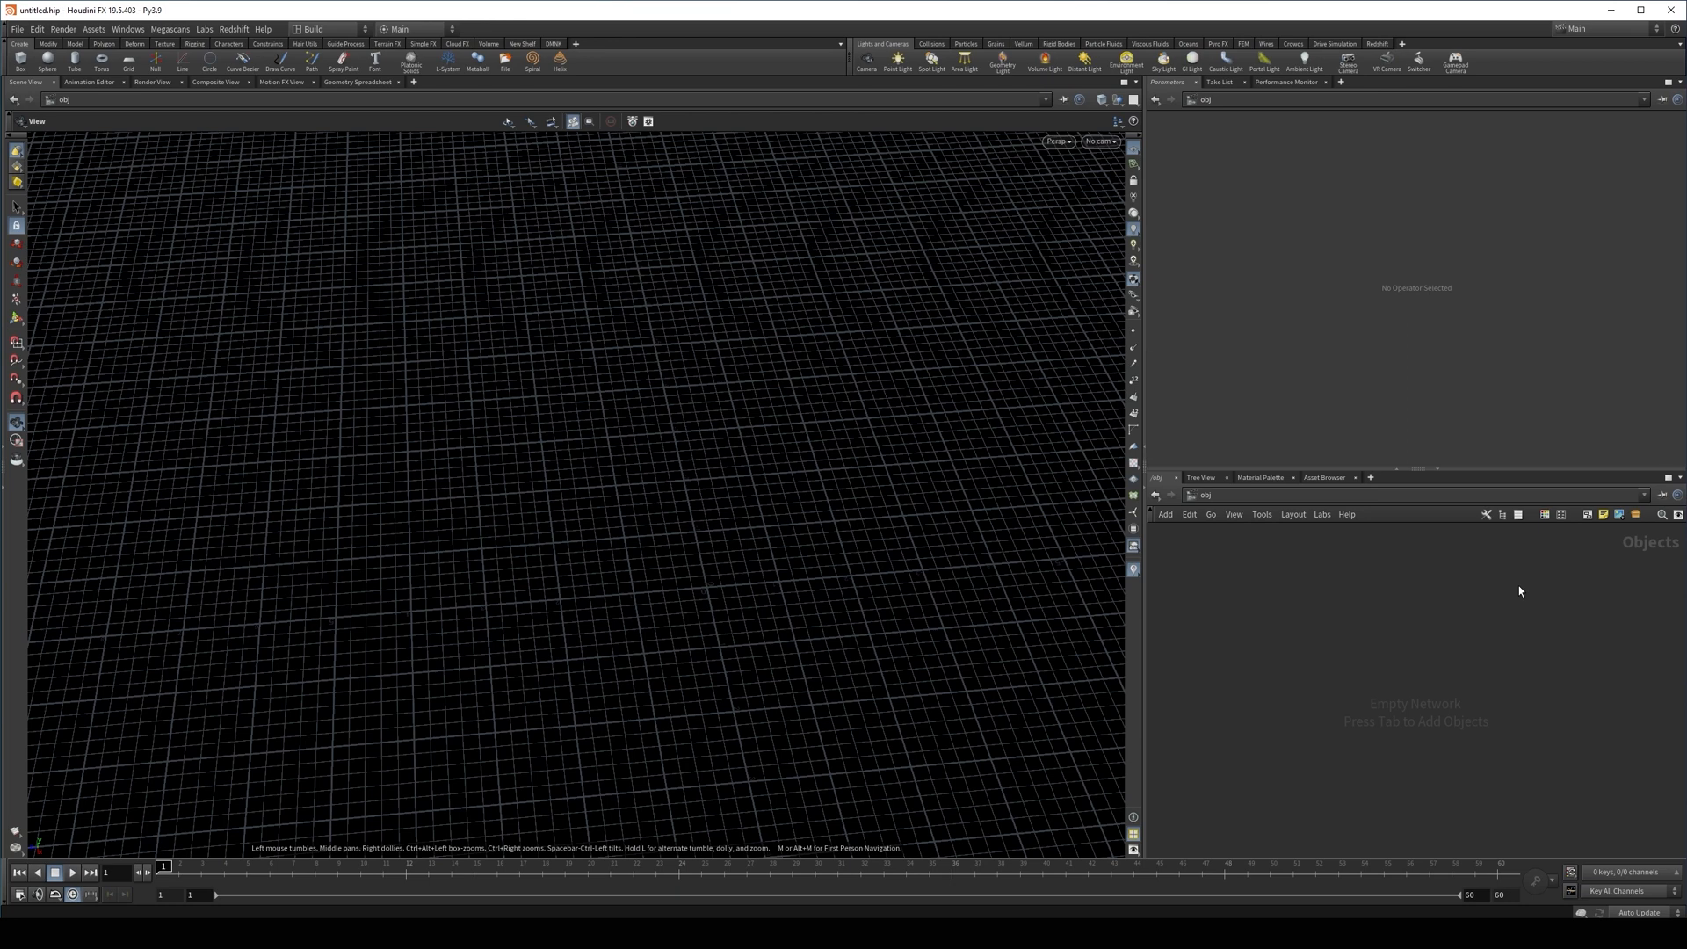
Create a grid geometry and set it to 50 rows and 50 columns
key("Tab")
type("geo")
key("Return")
left_click(1519, 585)
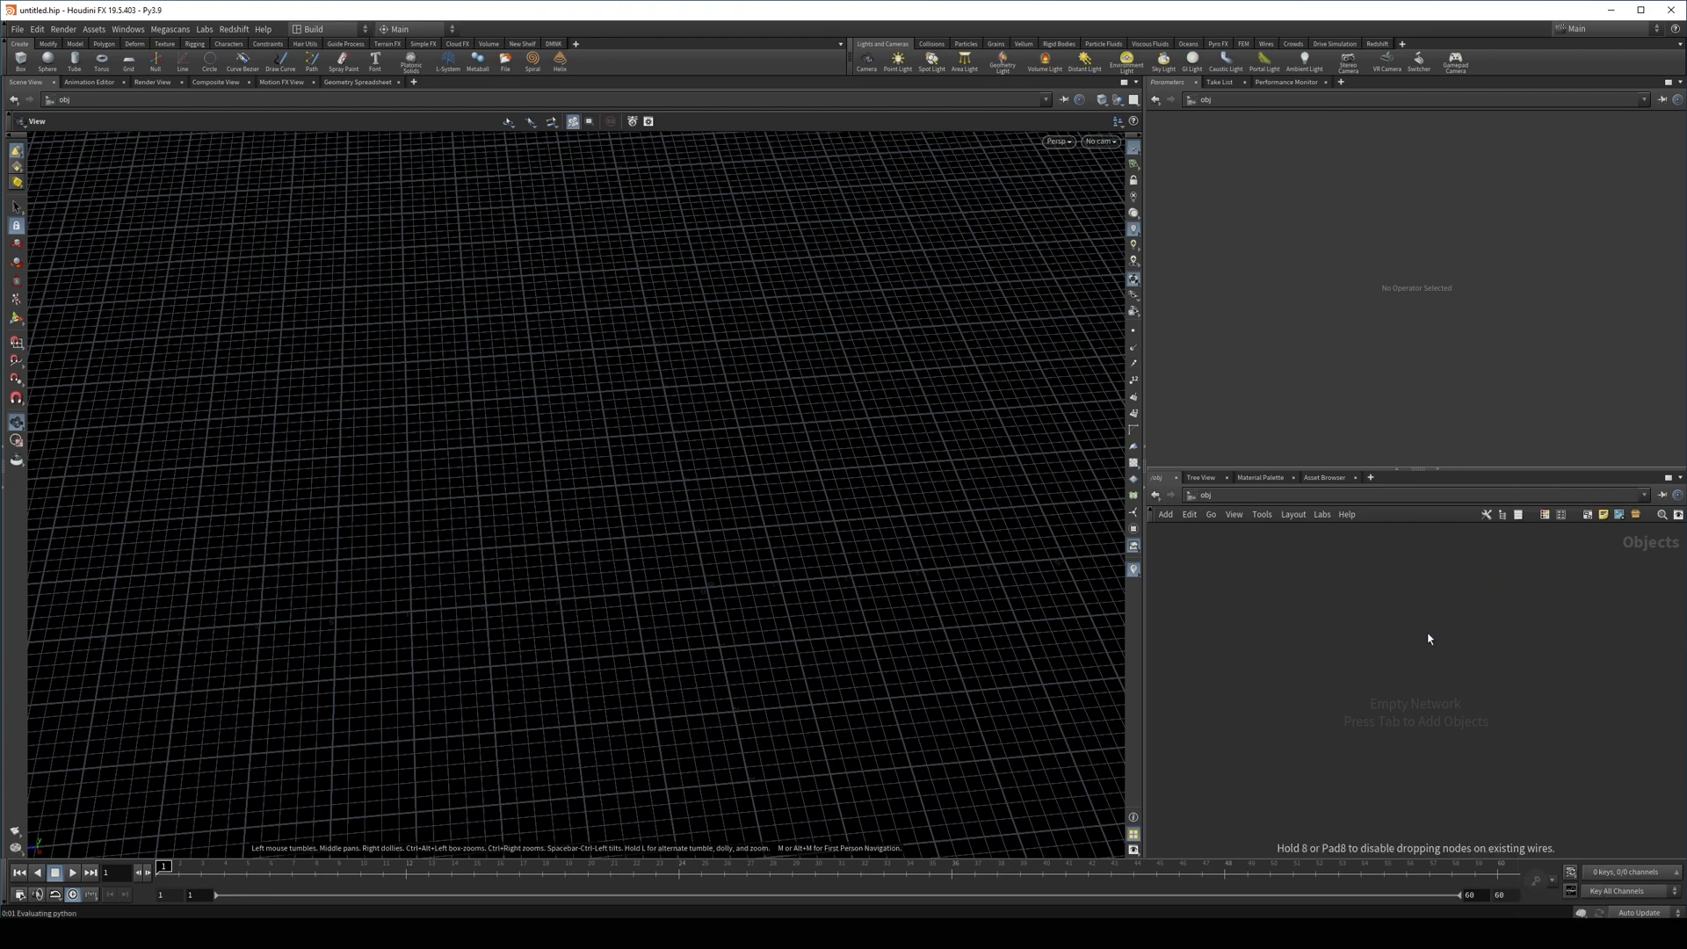
left_click_drag(1371, 239, 1679, 241)
left_click_drag(564, 290, 629, 387)
left_click_drag(1371, 255, 1677, 255)
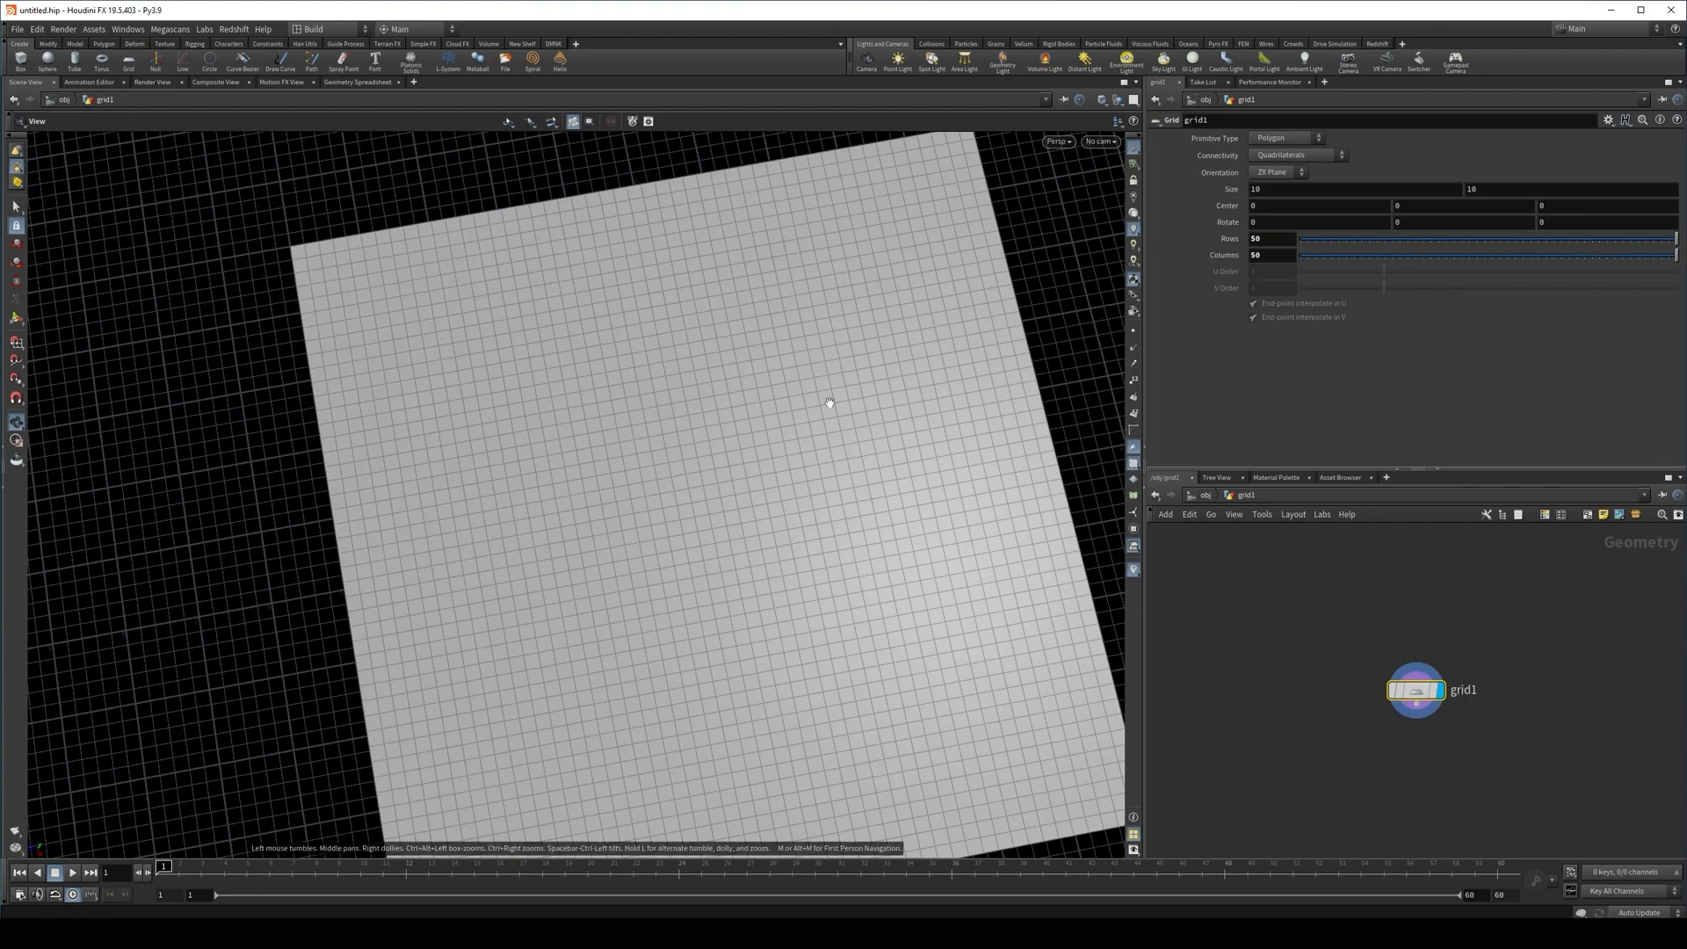
Add an Attribute Noise node after the grid, display its result and place it just below the grid node
key("Tab")
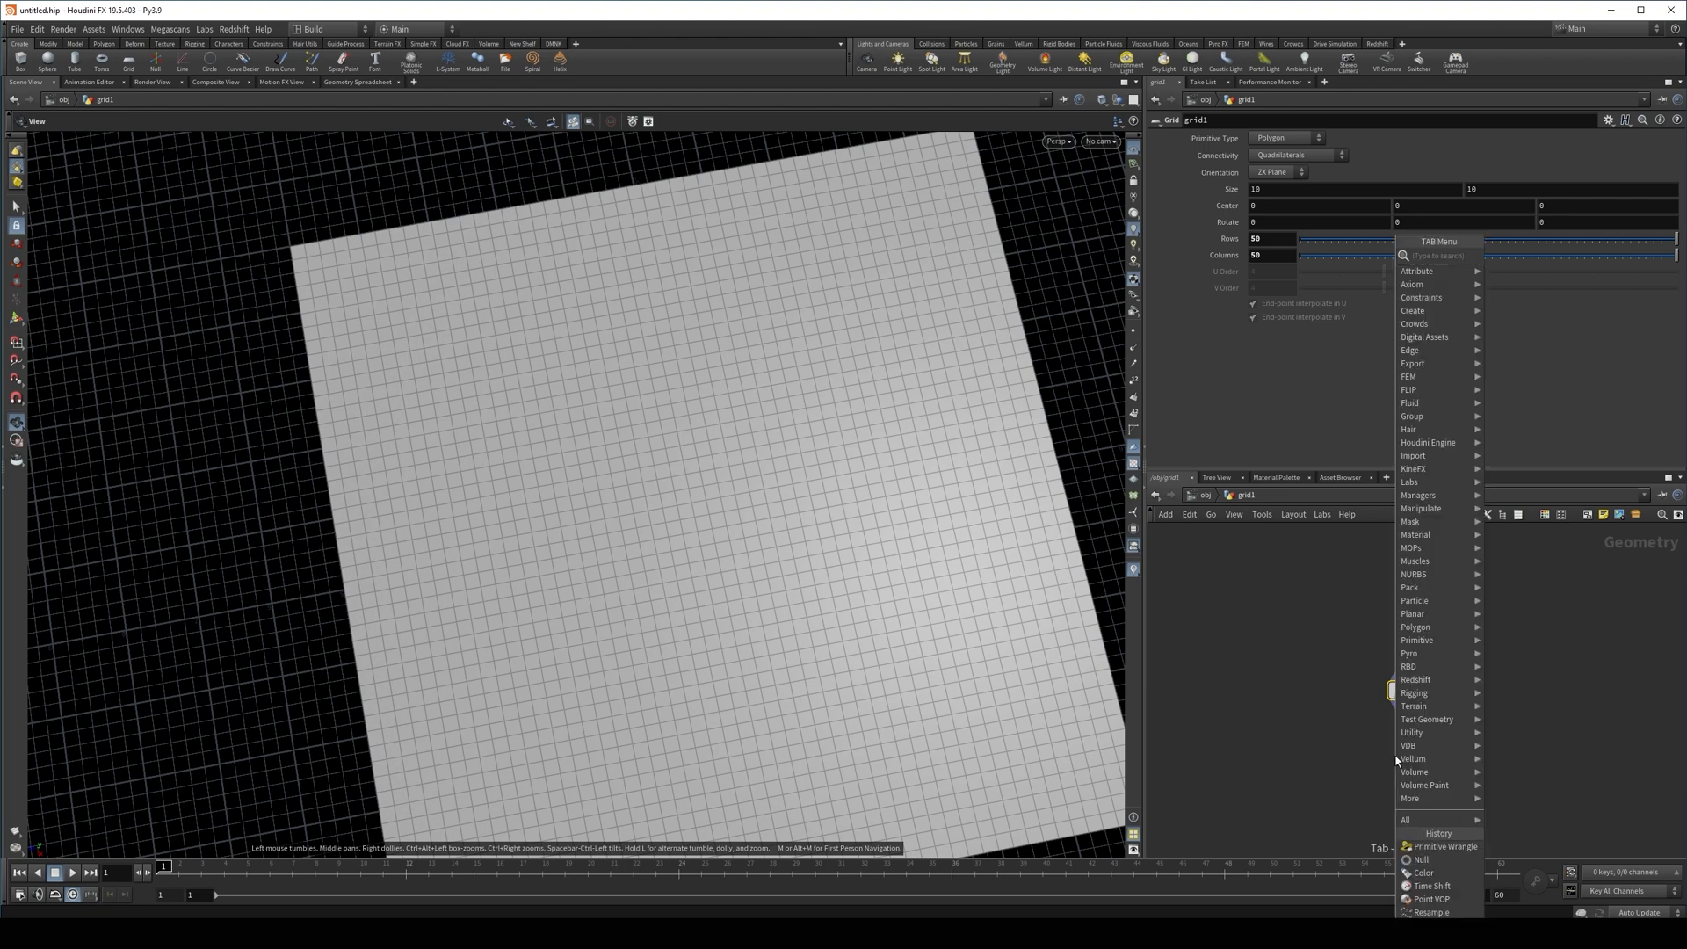
type("ano")
key("Return")
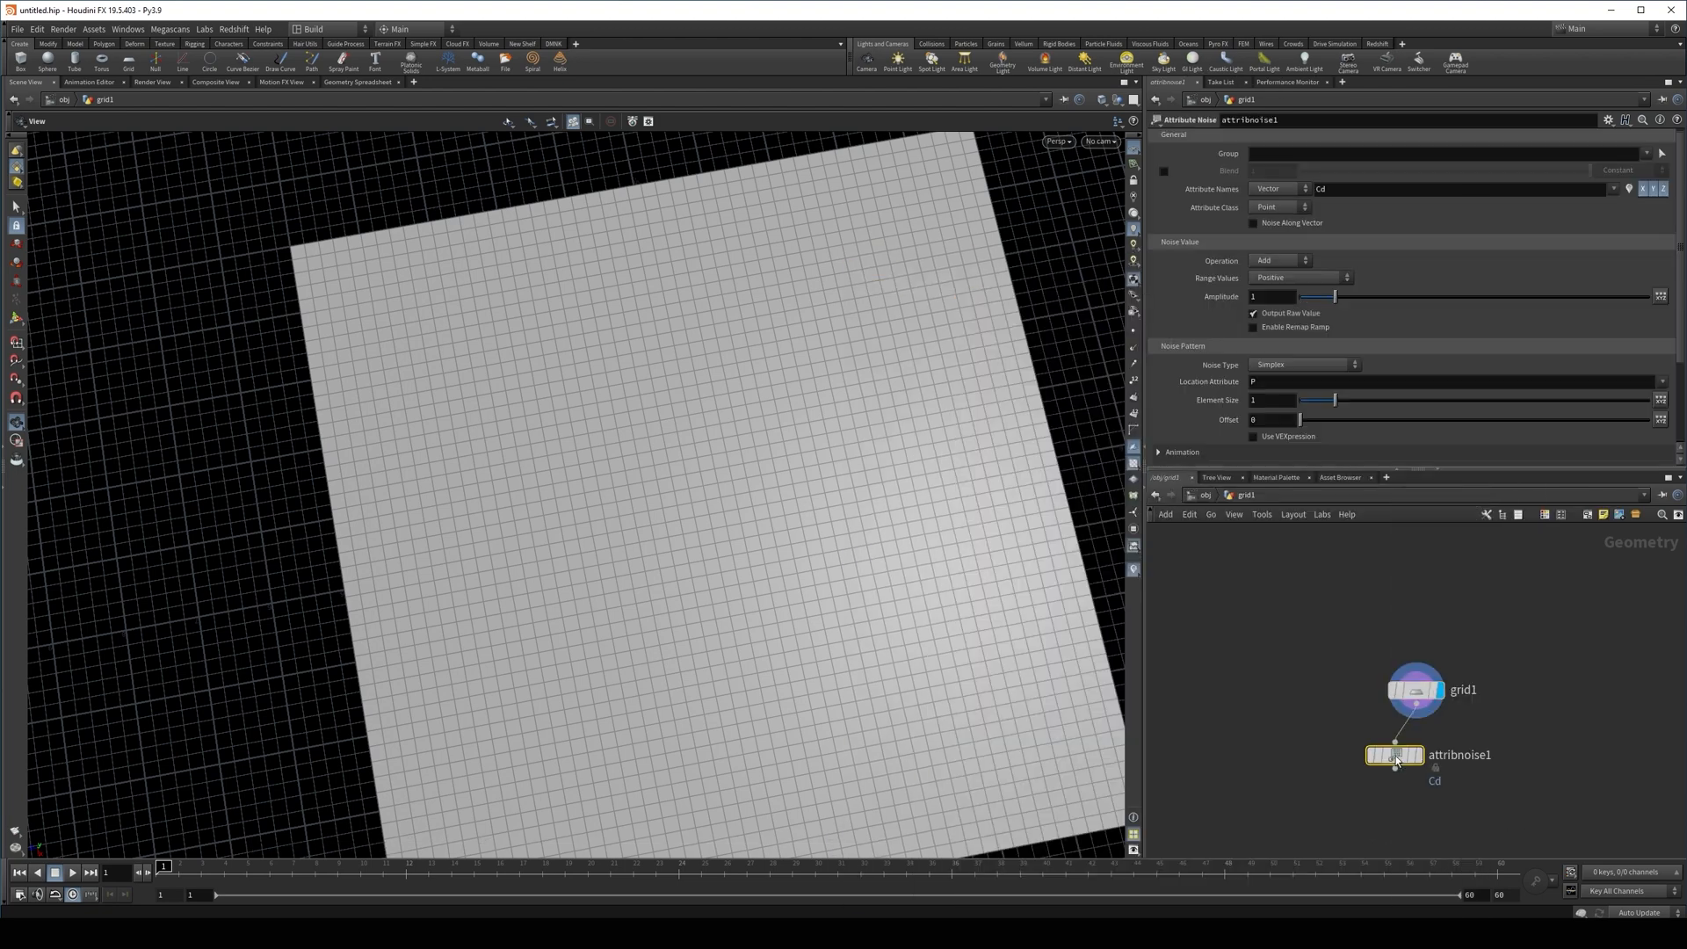
left_click_drag(845, 545, 764, 526)
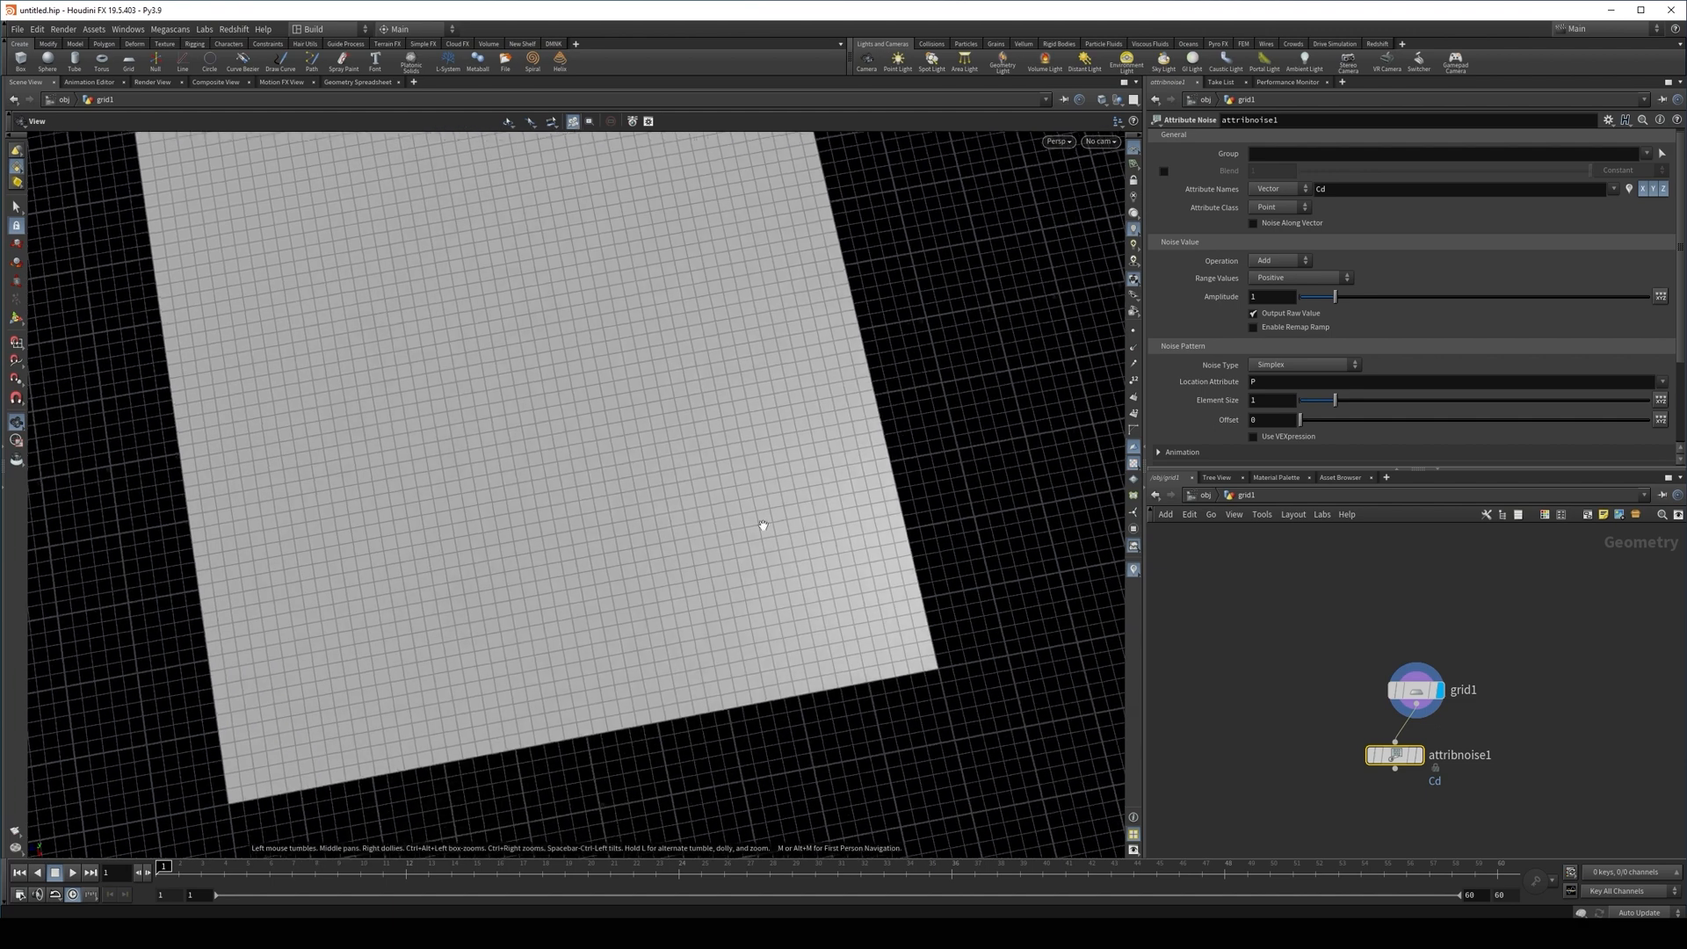
left_click(1419, 756)
left_click_drag(1400, 757, 1394, 737)
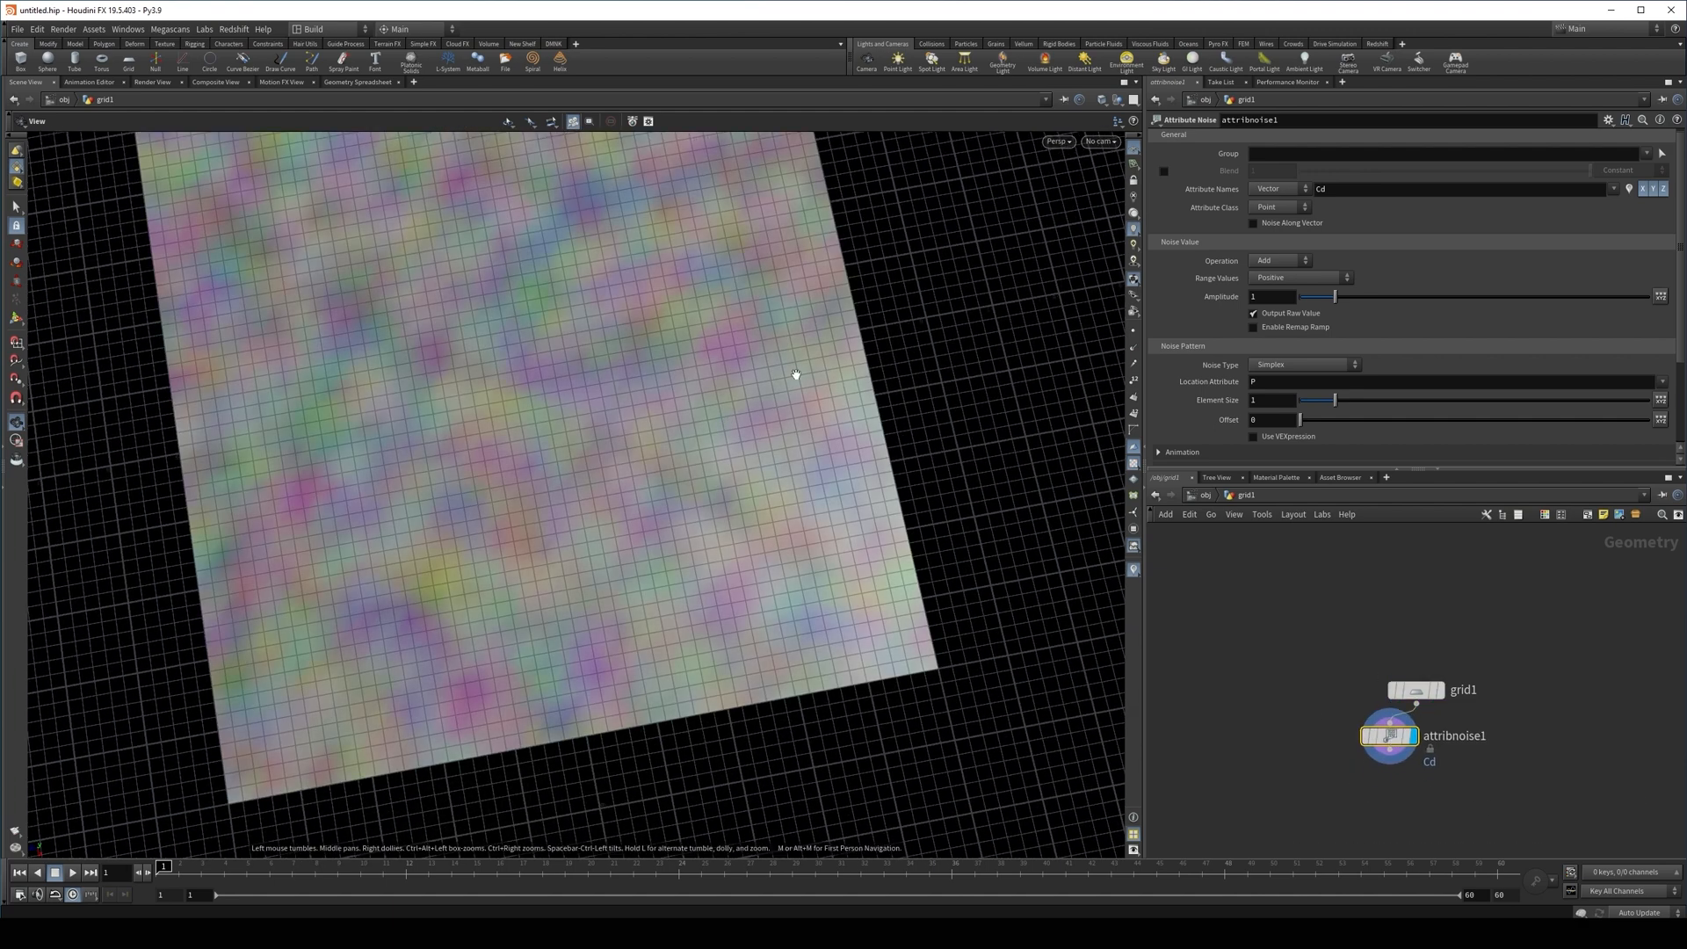
Switch the noise attribute type to Float and name the attribute f
left_click(1279, 203)
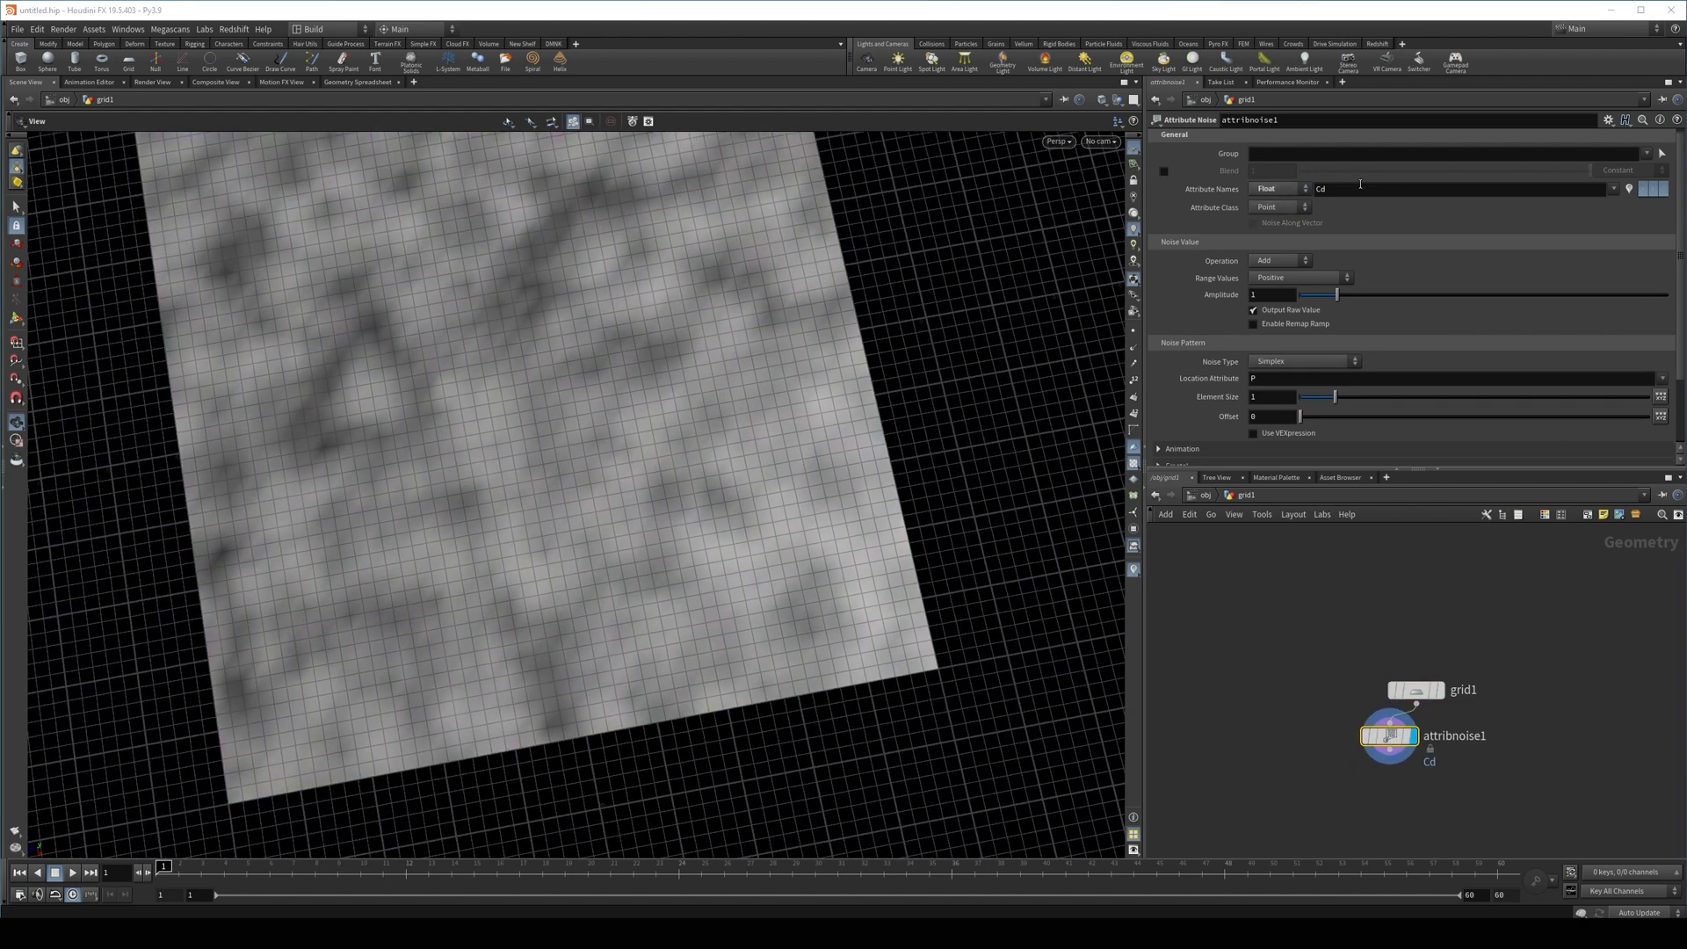
key("Return")
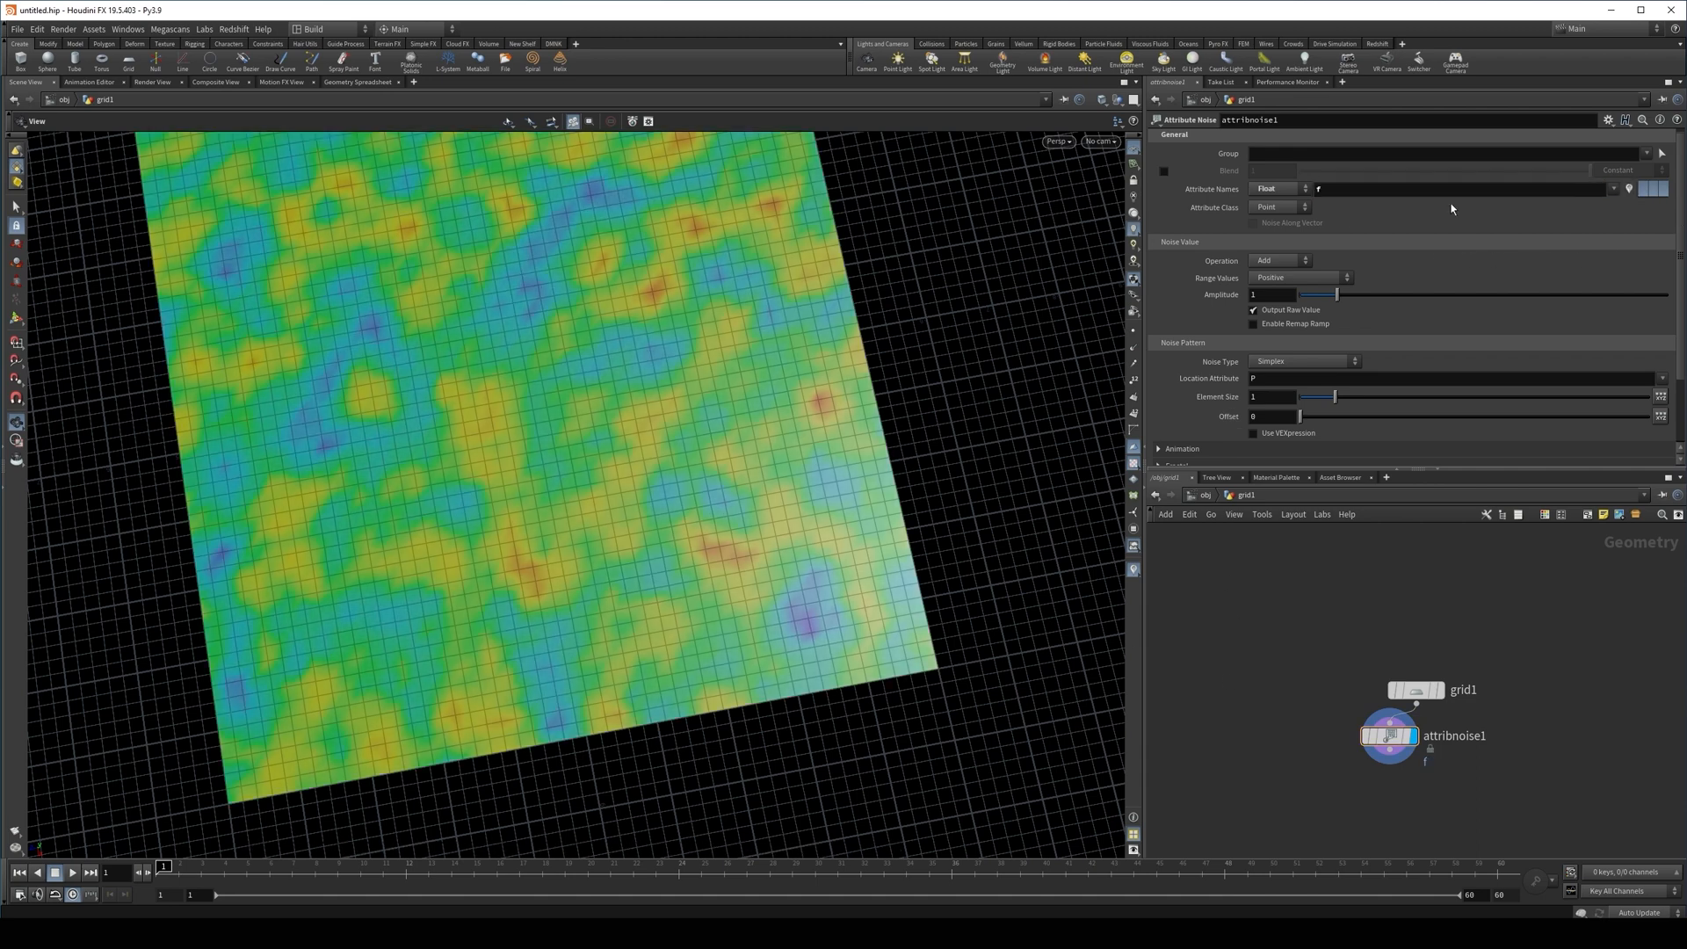
left_click(1279, 261)
left_click(1279, 259)
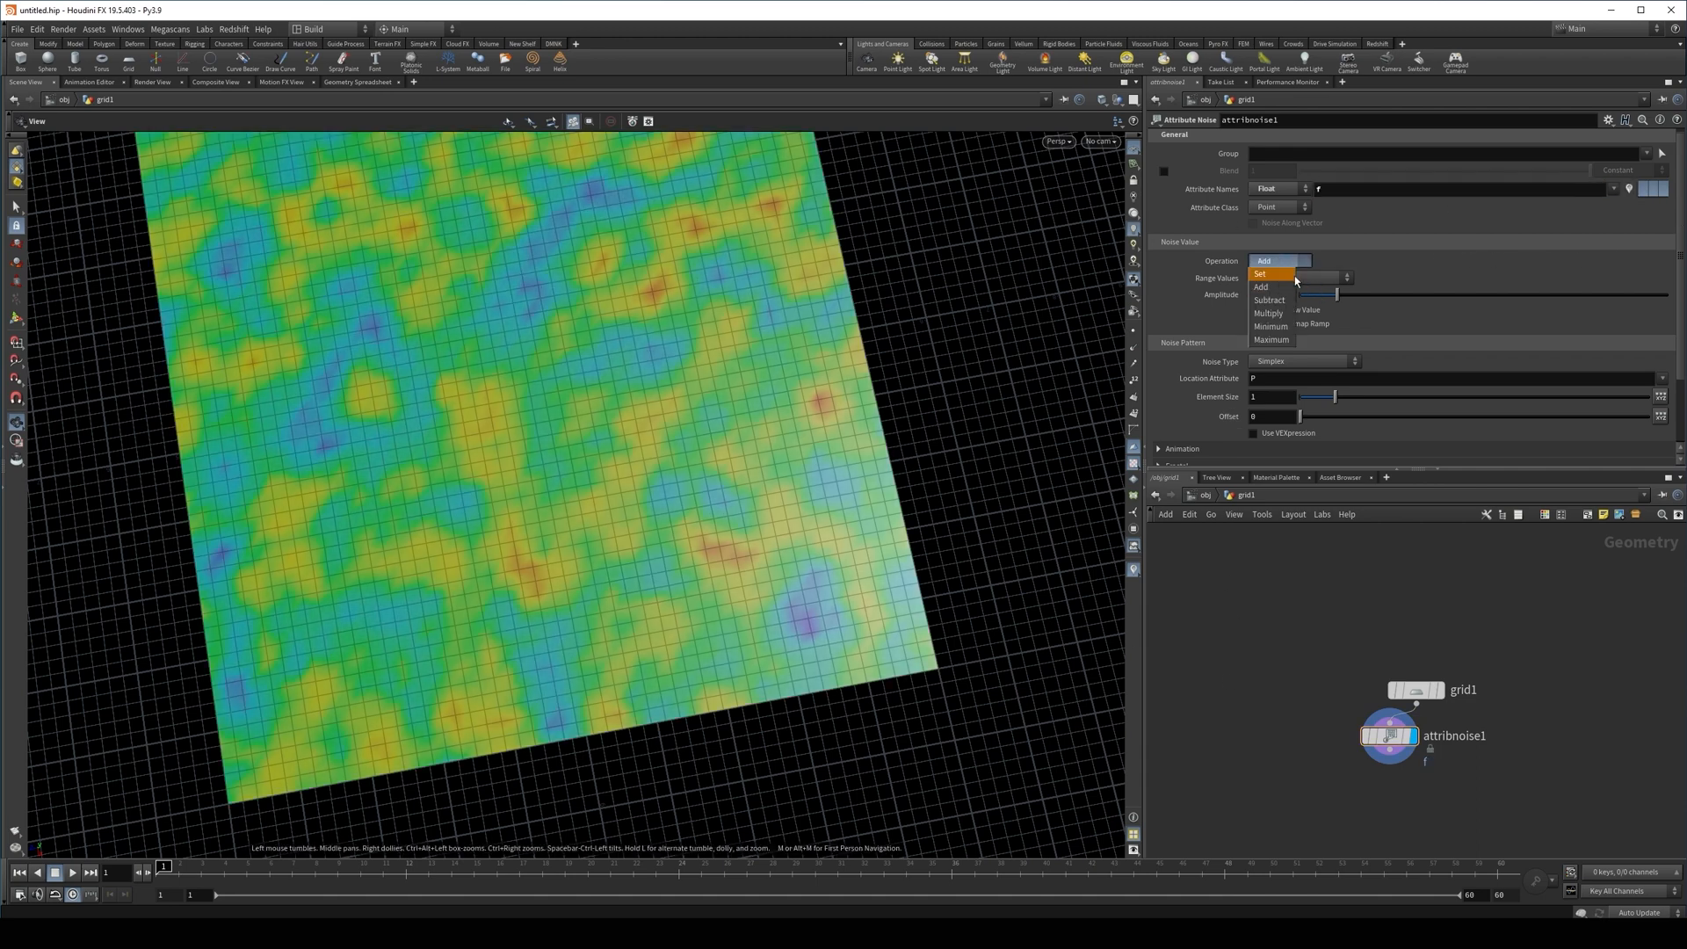
Set the noise range values to Min/Max with a minimum of -1.17 and a maximum of 1.06
left_click(1298, 277)
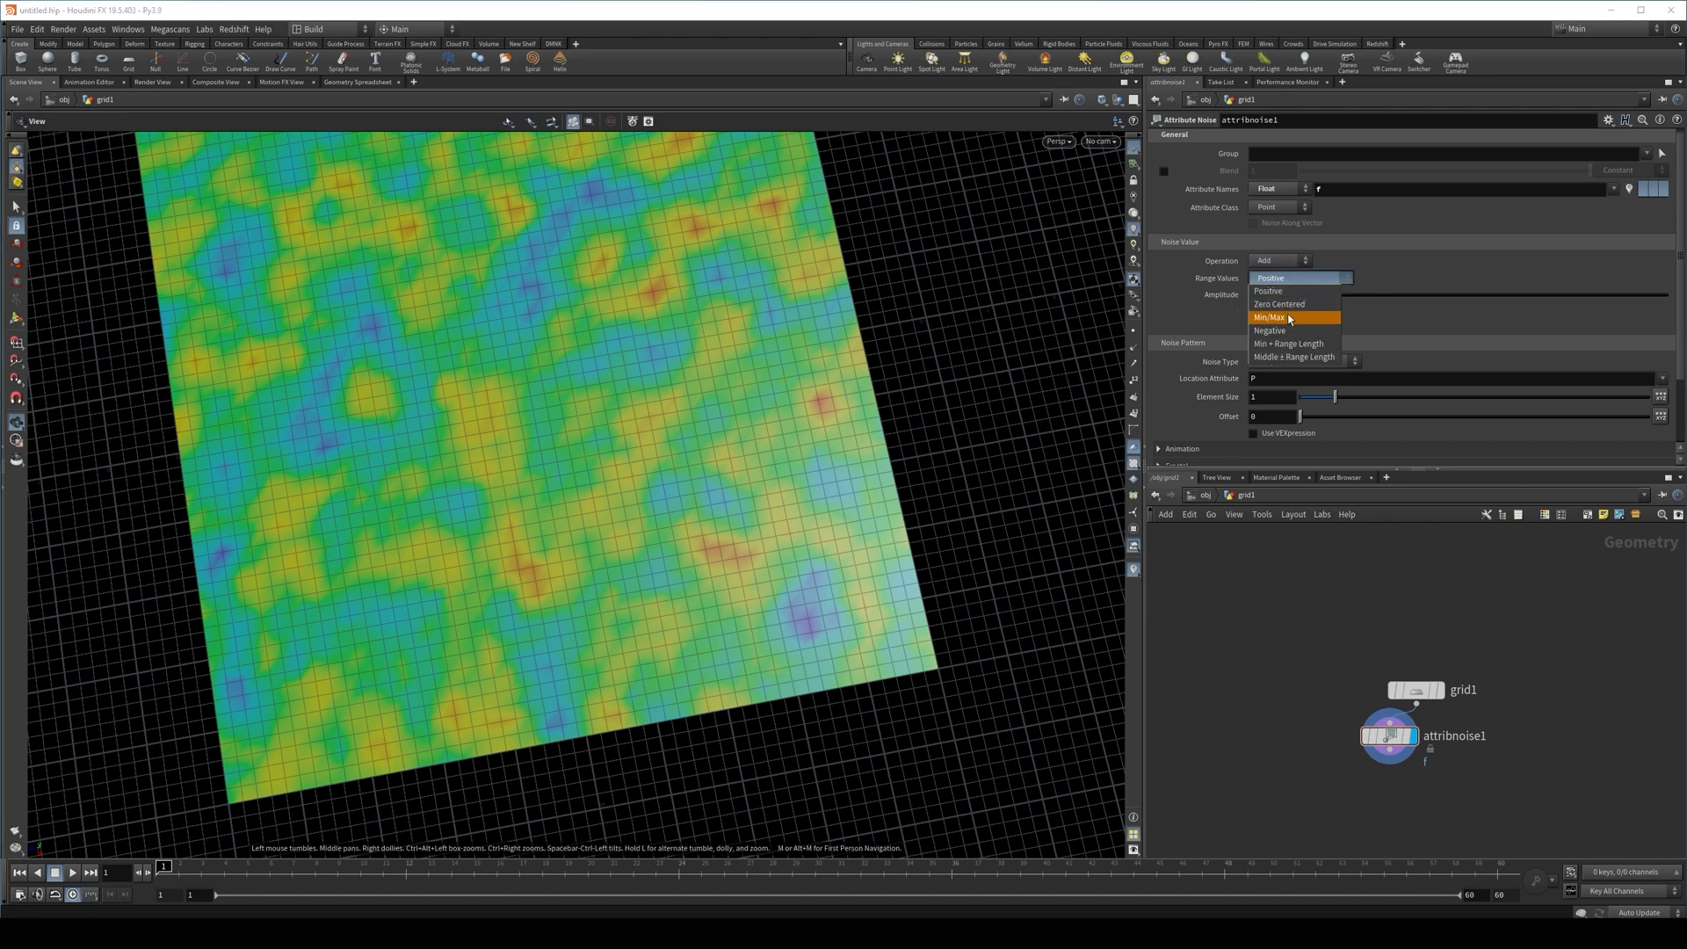
left_click(1281, 317)
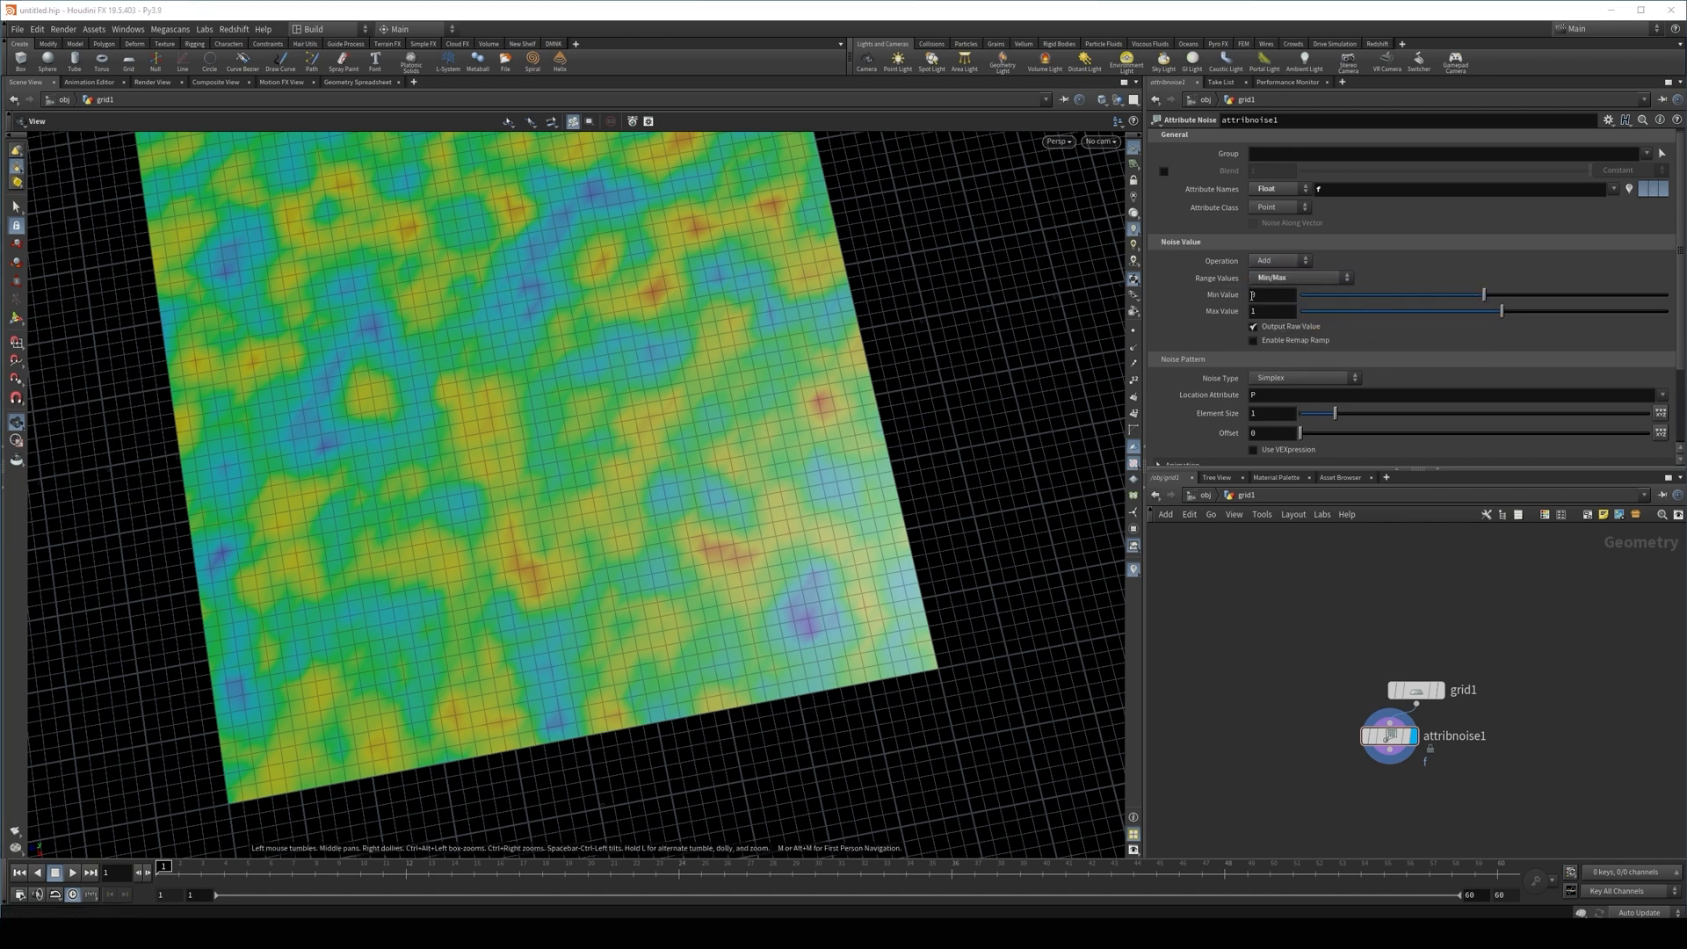
left_click_drag(1271, 295, 961, 295)
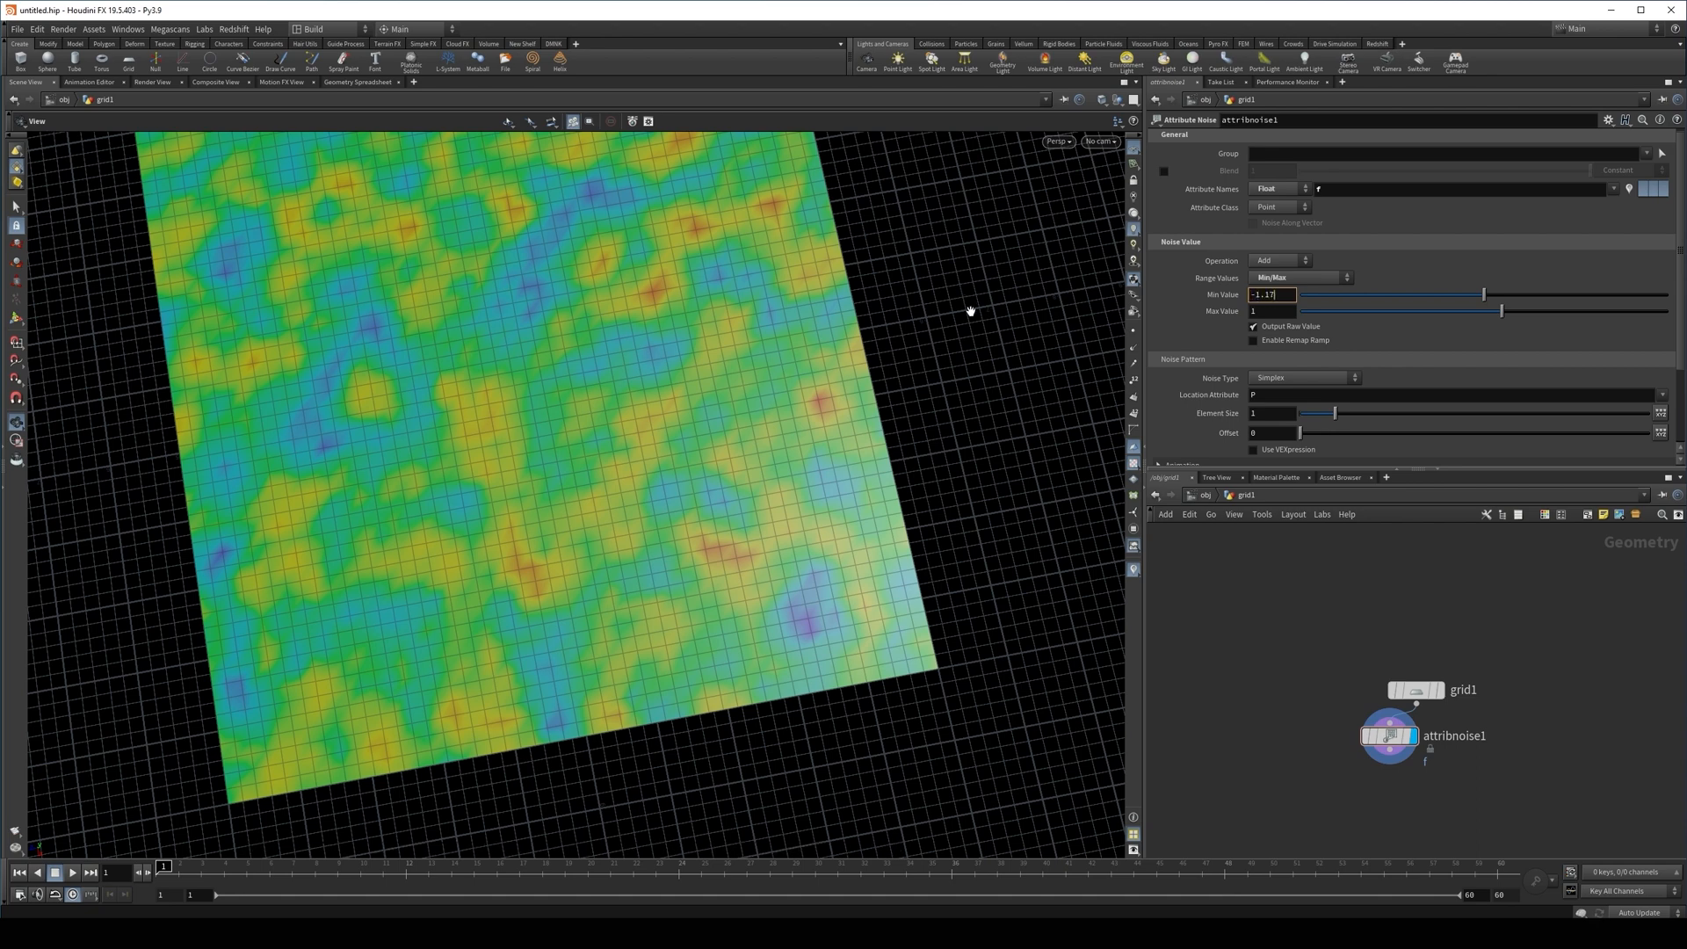
key("Return")
left_click(1266, 310)
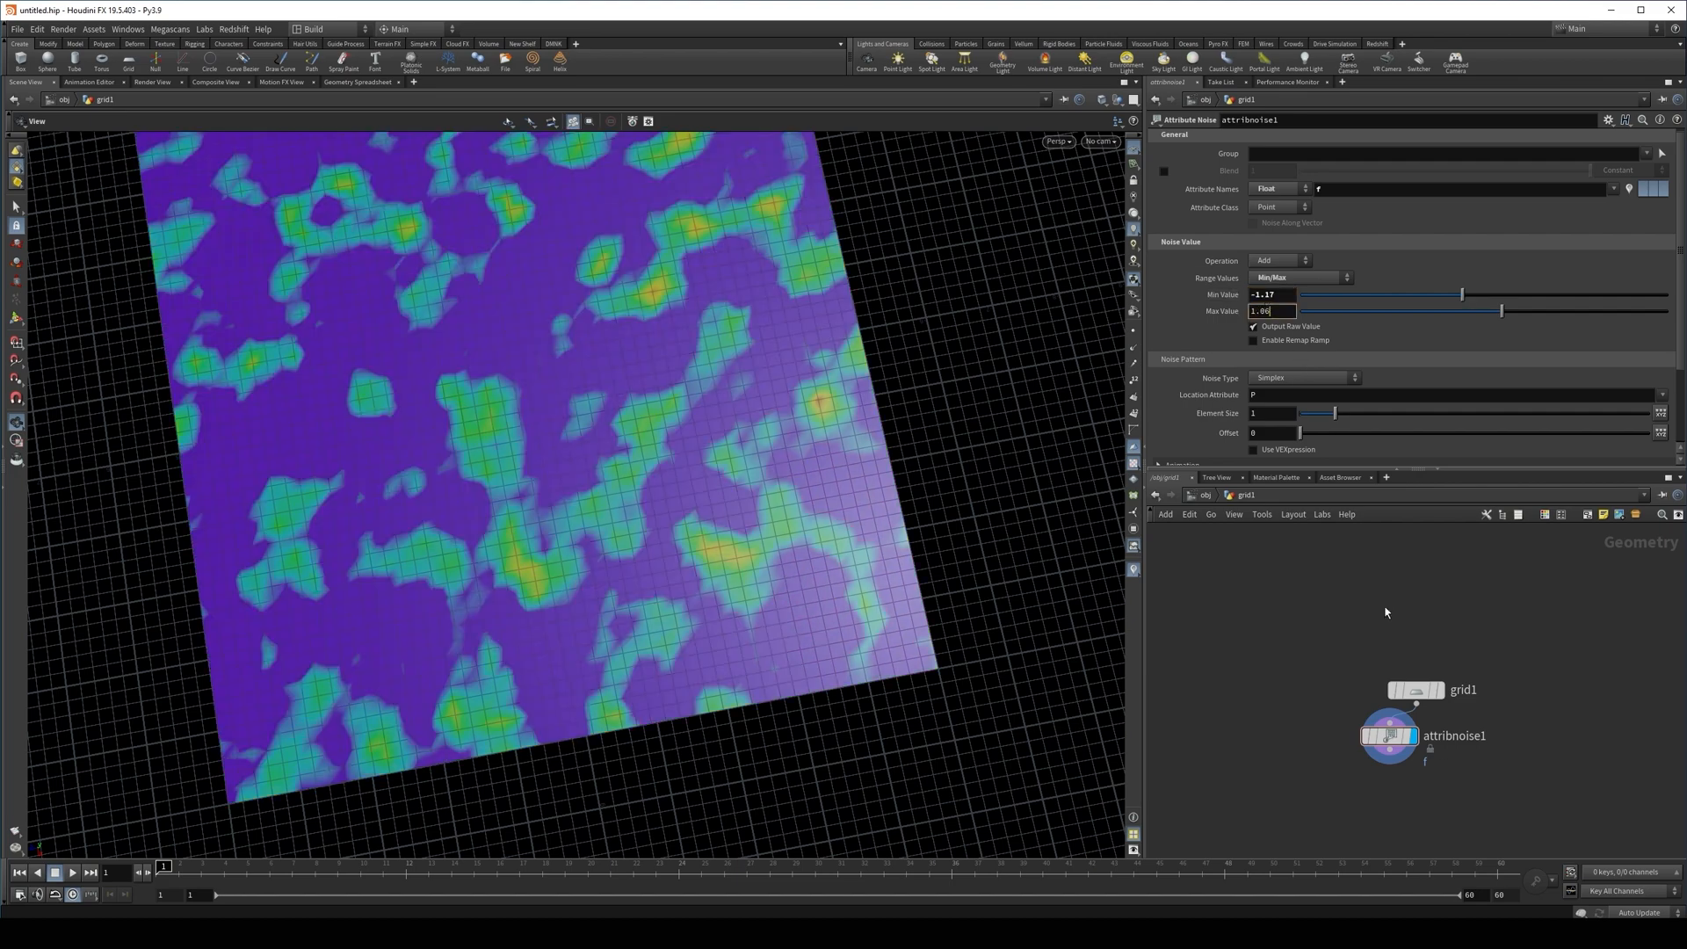
key("Return")
Set the noise pattern's element size to 1.29 and its offset to 88
left_click_drag(654, 391, 633, 405)
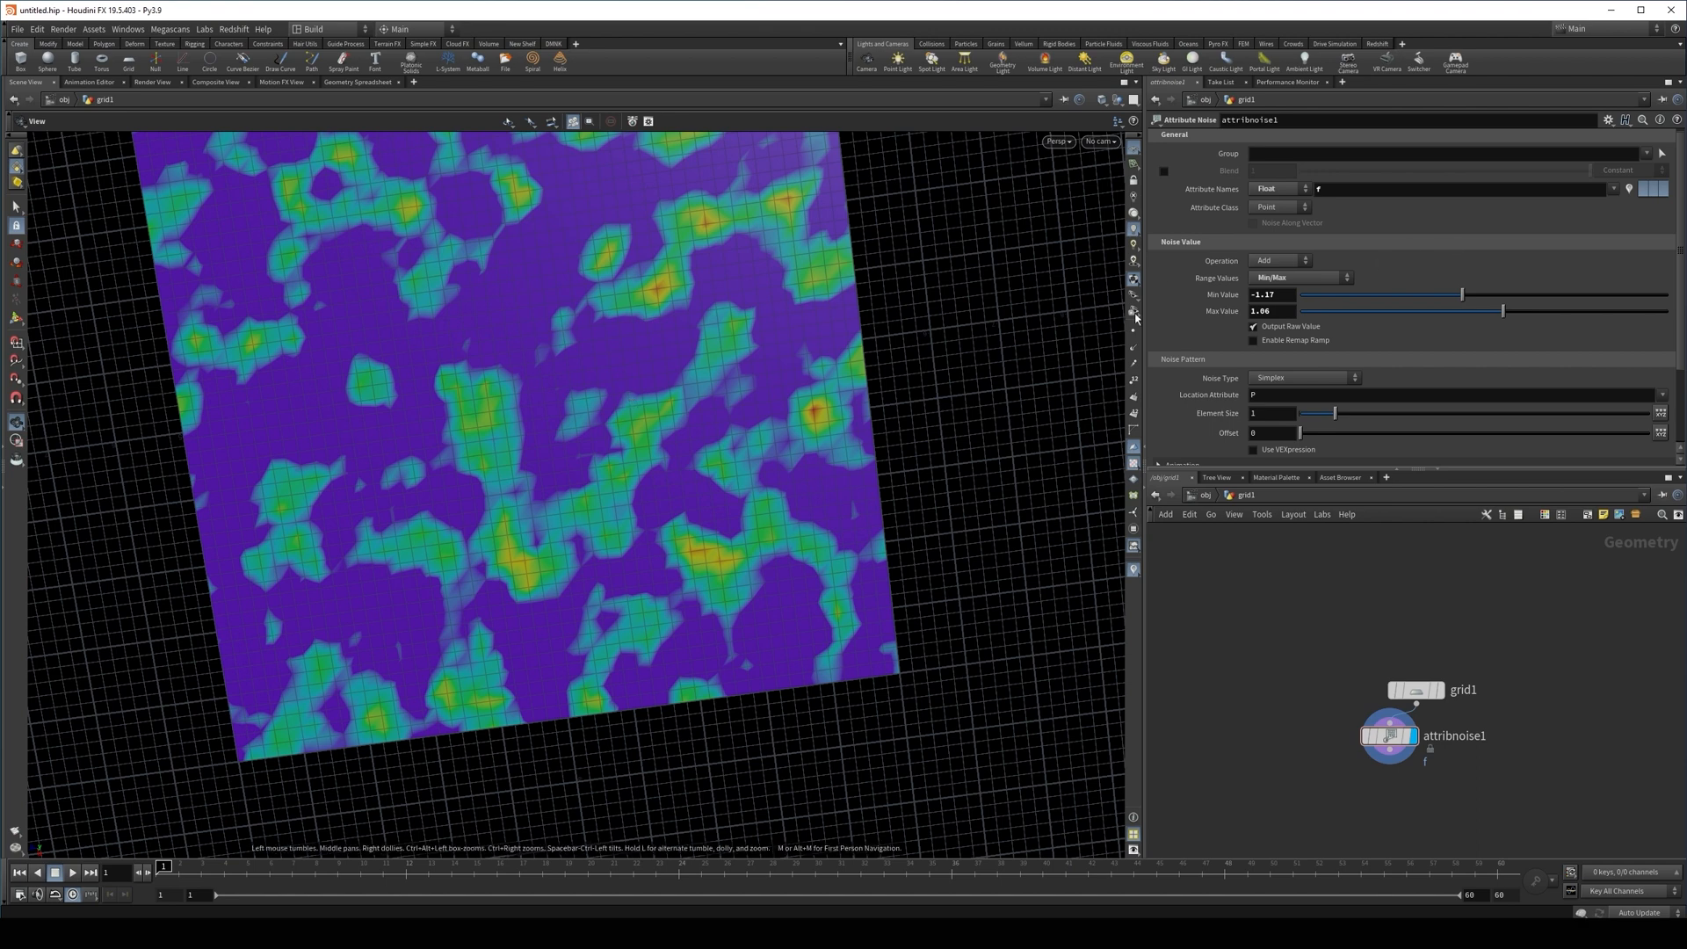
scroll(1282, 387, "down", 1)
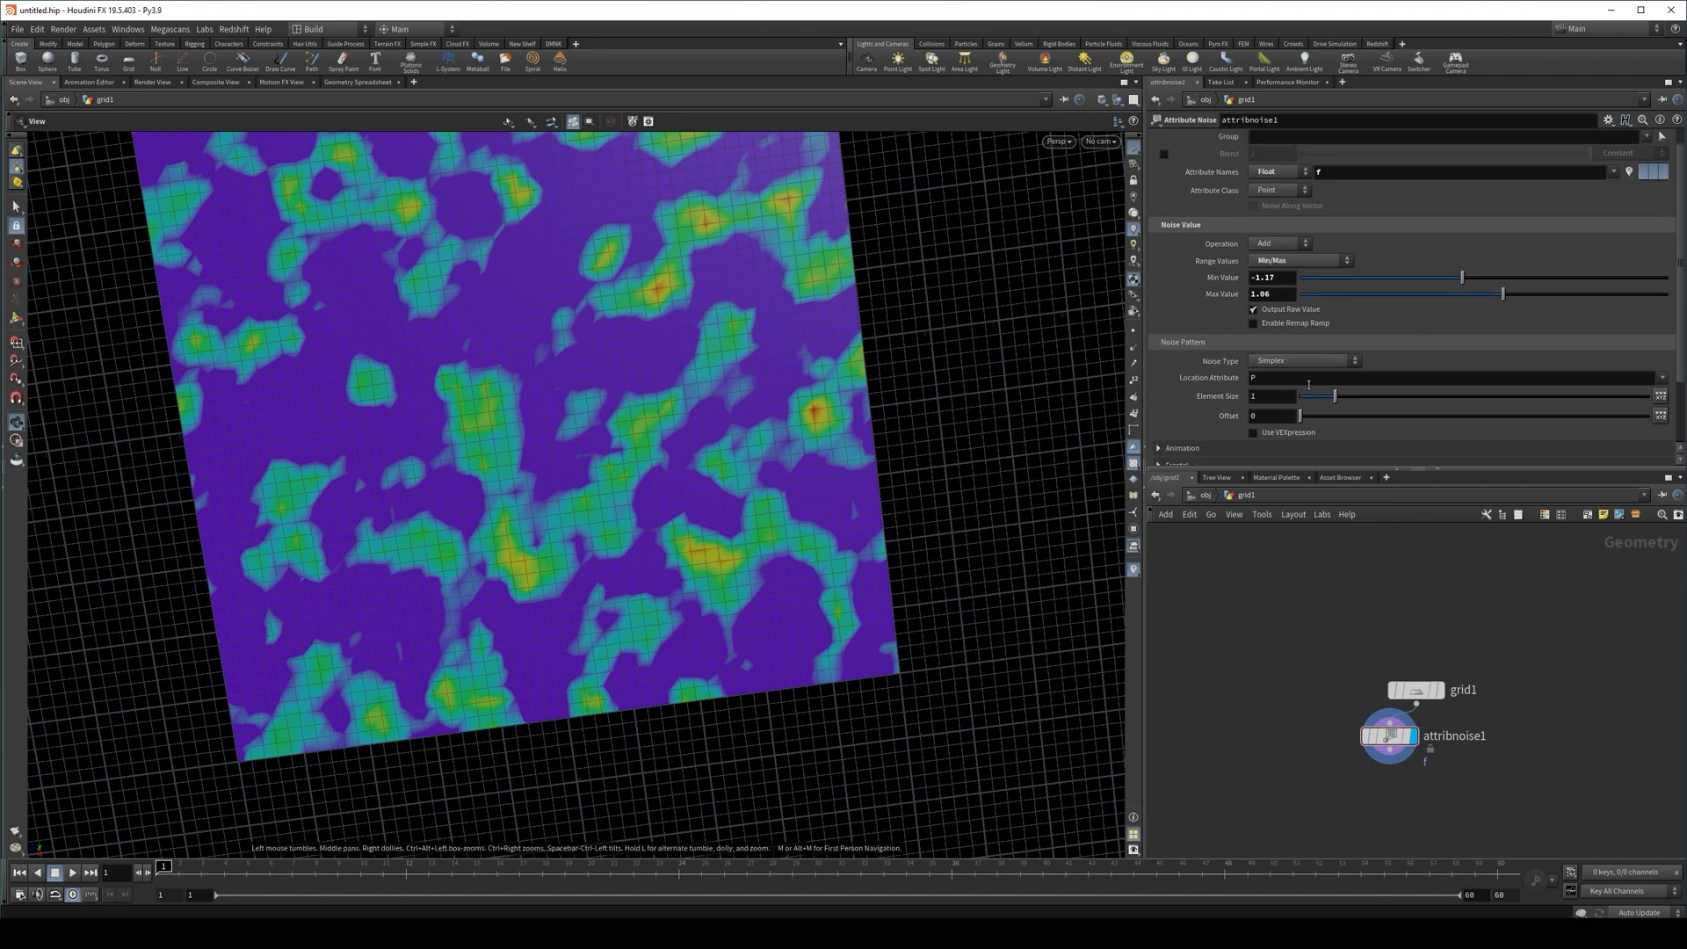
left_click(1262, 397)
key("Tab")
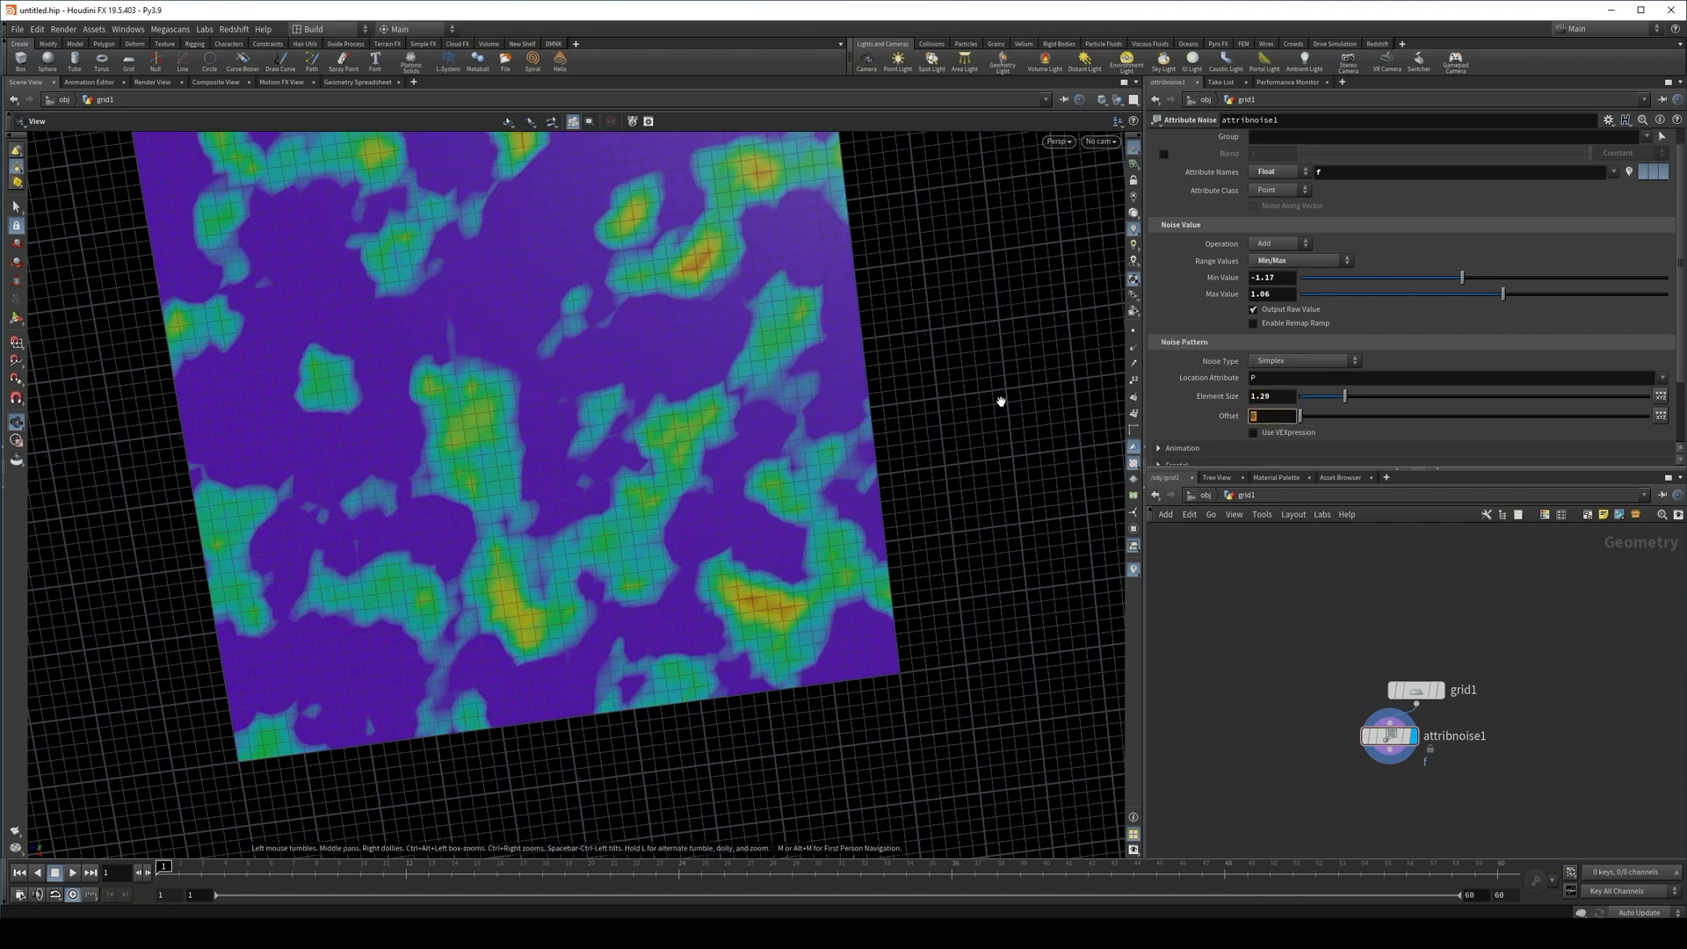
key("Return")
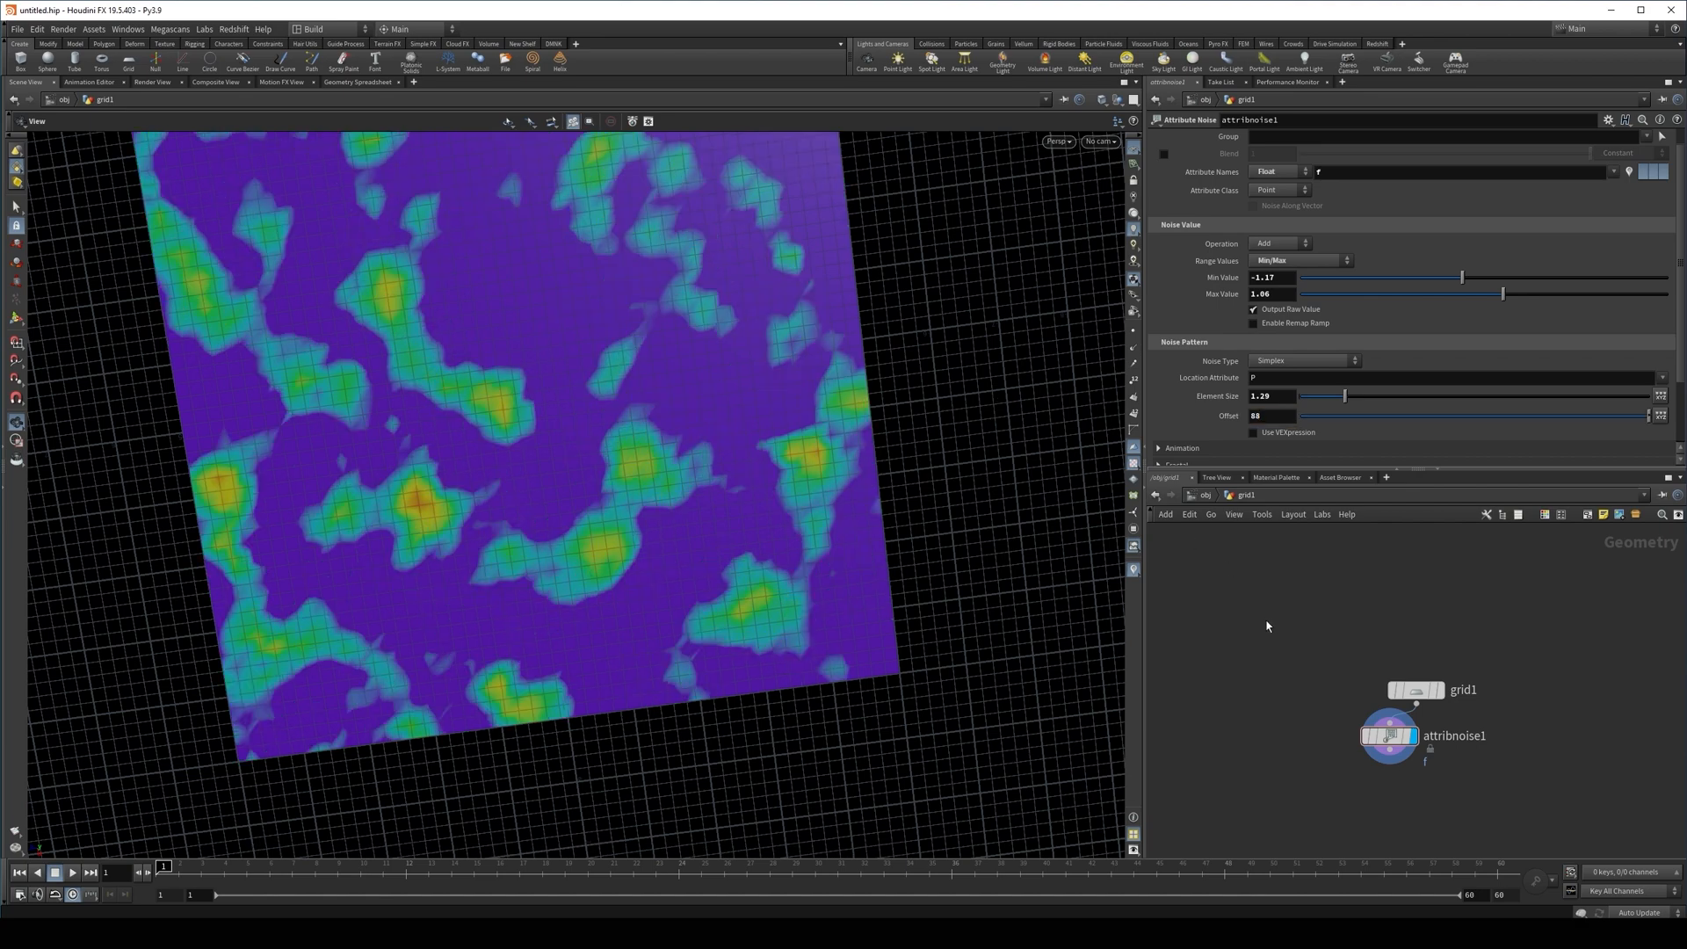
Turn off the viewport colour visualization of the noise attribute f
left_click(1628, 172)
left_click_drag(791, 425, 811, 356)
left_click(1616, 174)
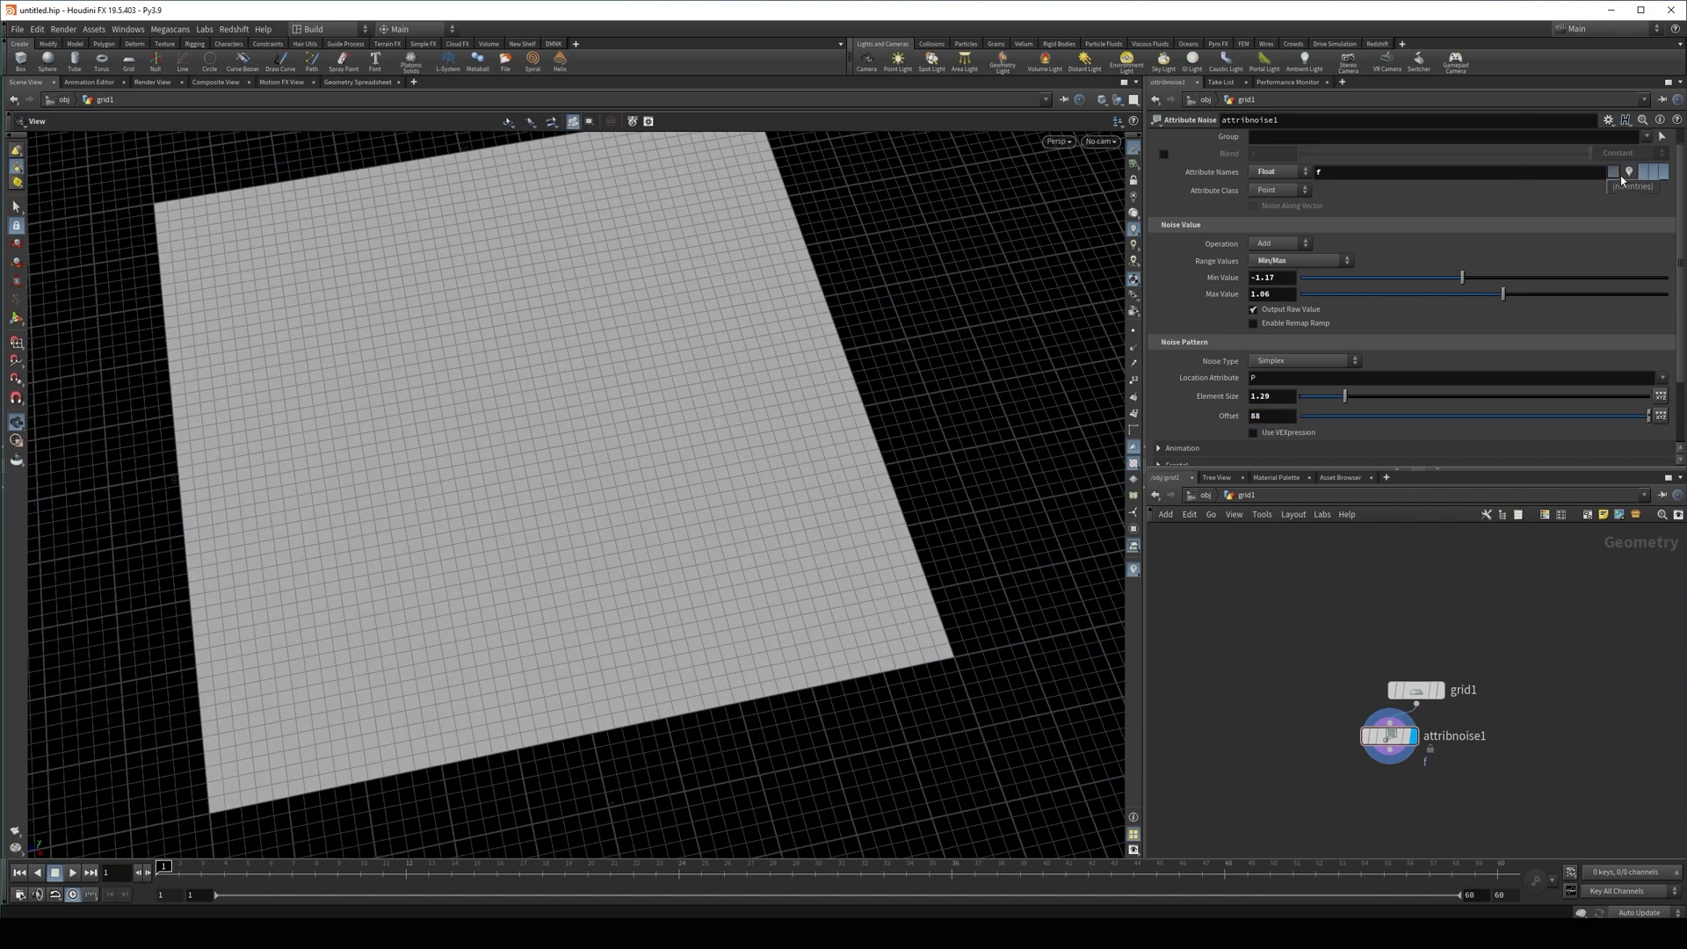
left_click(1620, 197)
Add a Scatter node after the attribute noise and display its result
left_click(1397, 758)
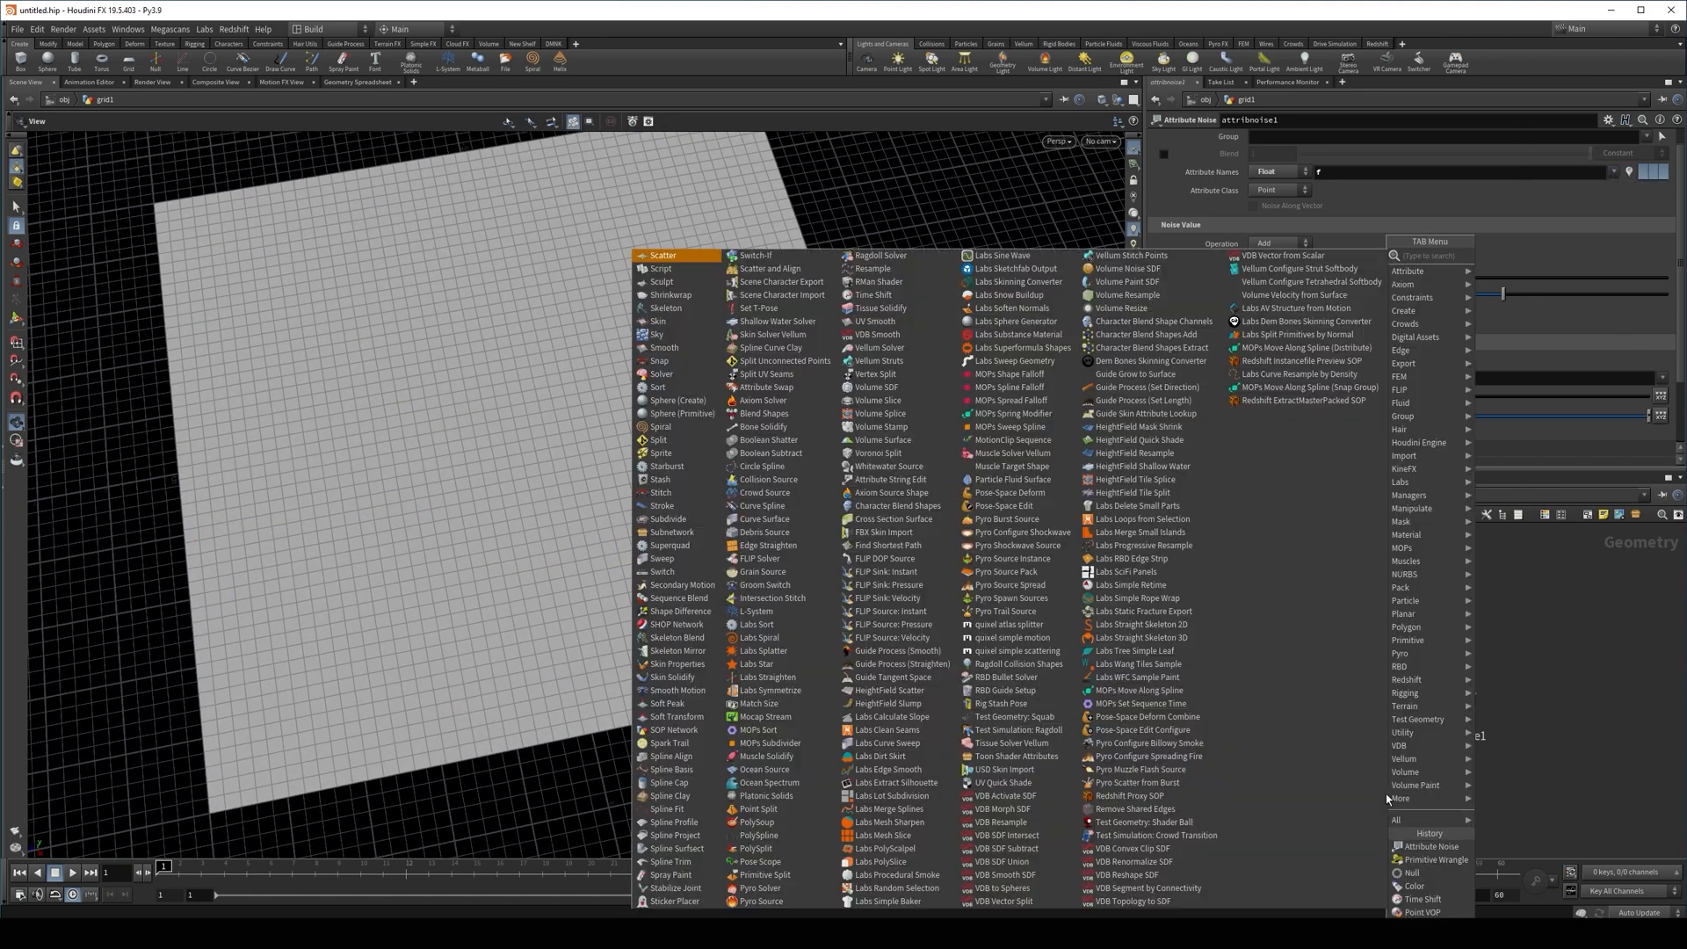
type("scatter")
key("Return")
left_click(1409, 794)
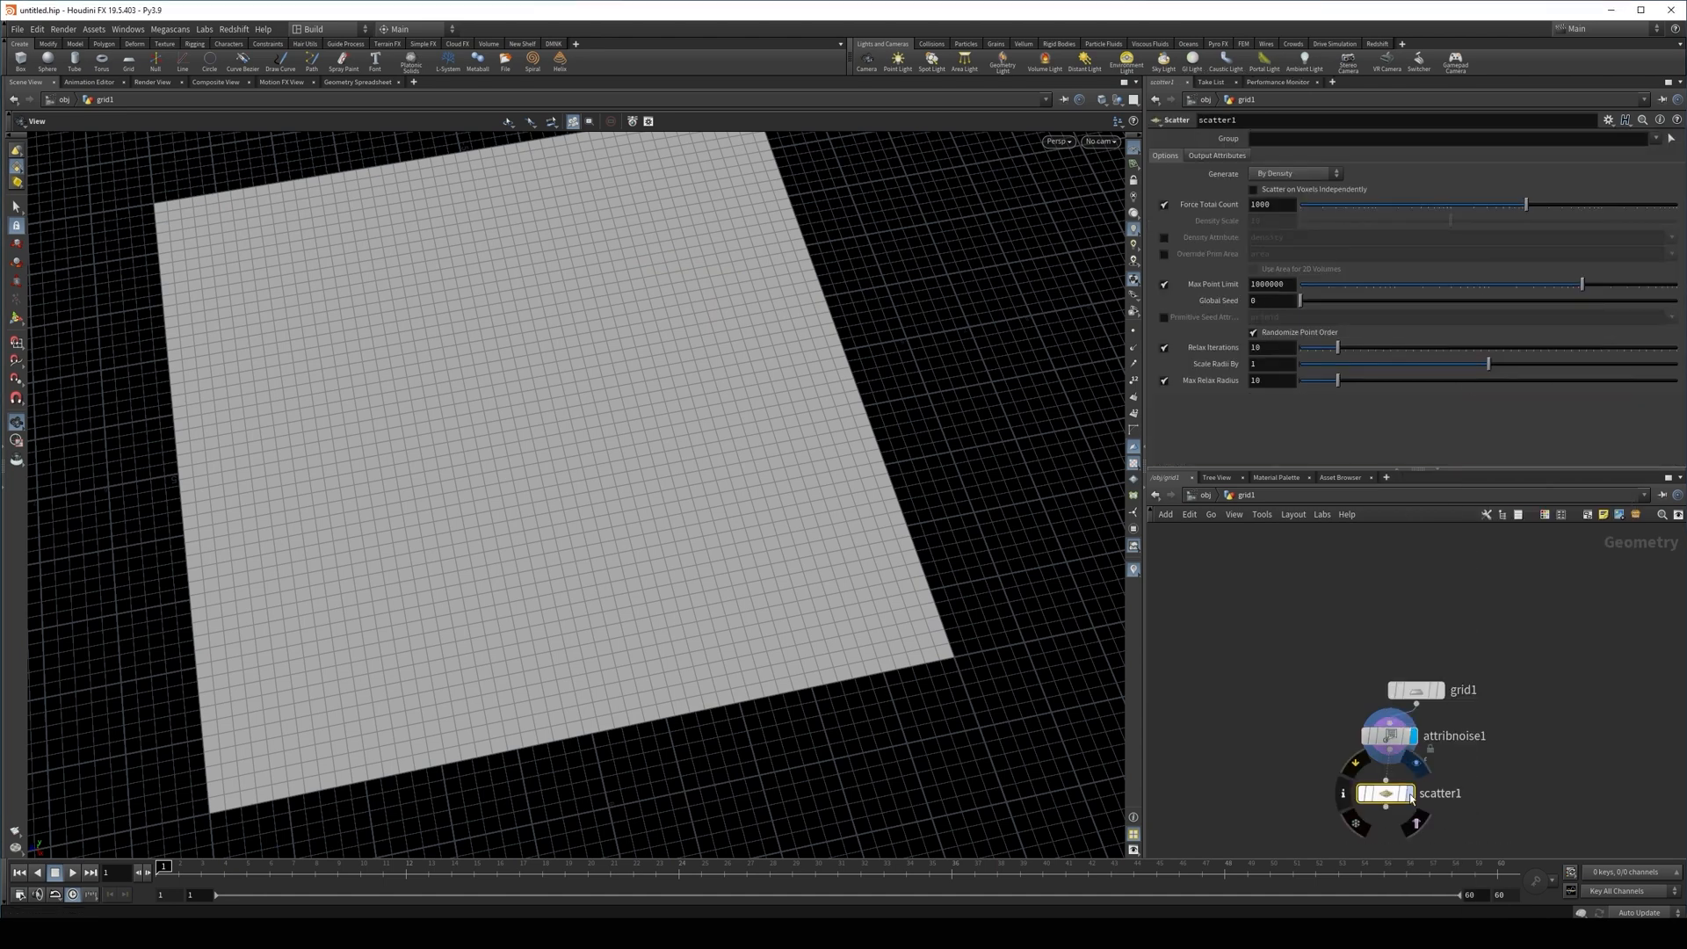
Enable the density attribute on the scatter and set it to f
left_click(1164, 238)
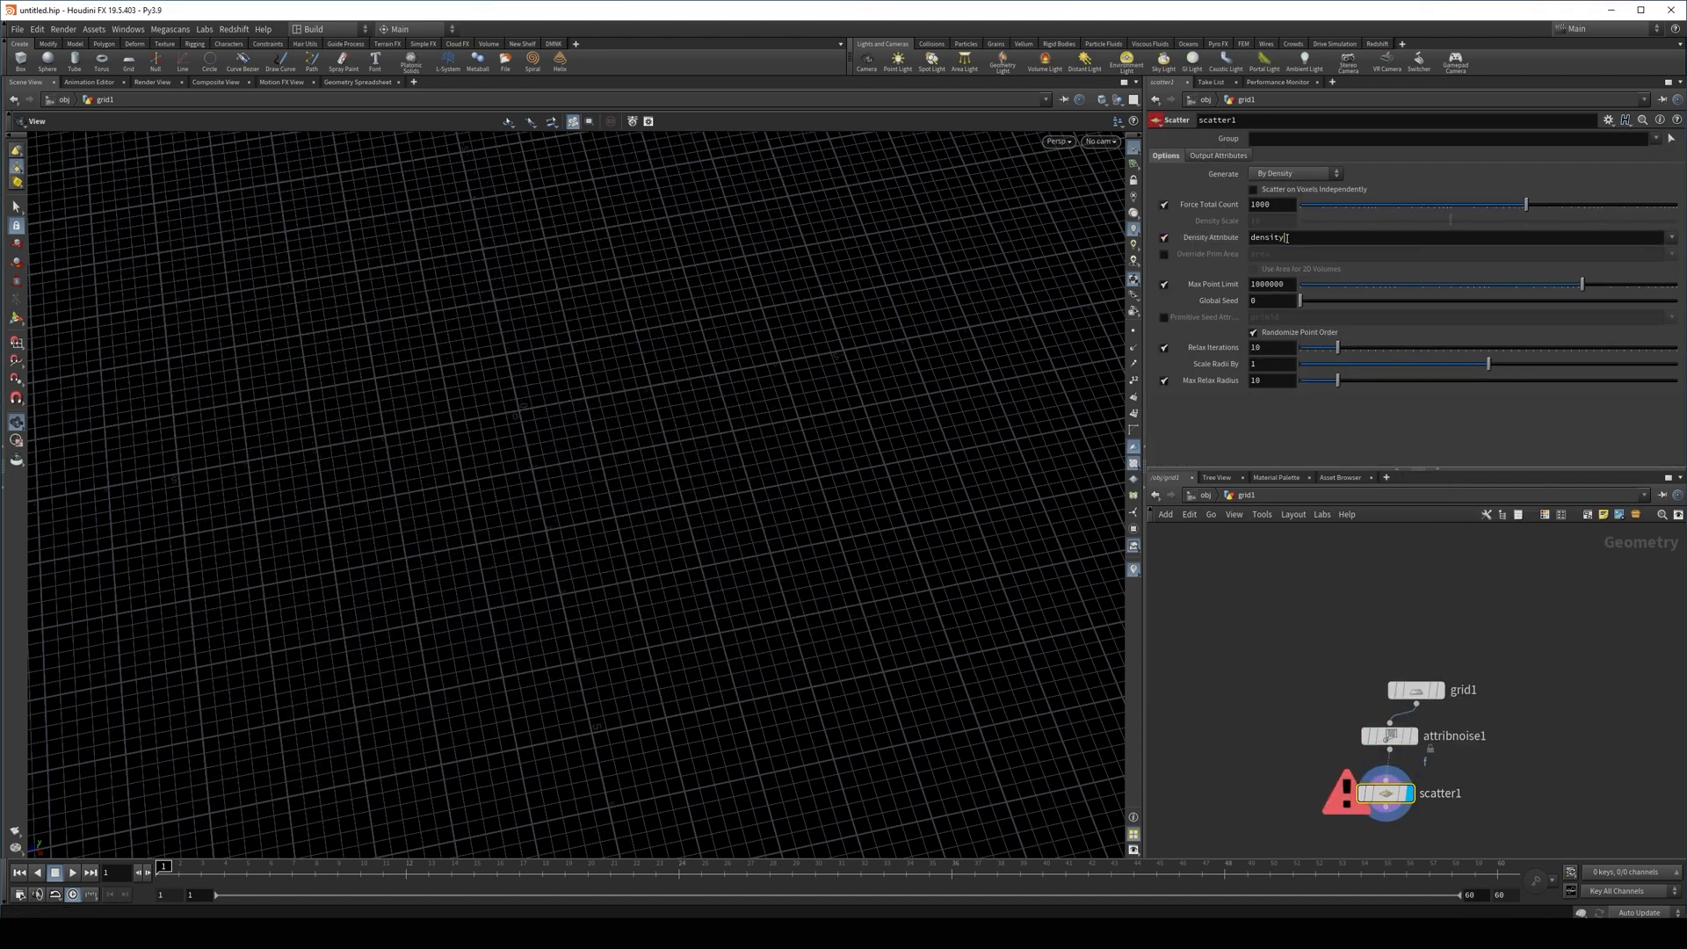
left_click_drag(1287, 238, 757, 252)
type("f")
key("Return")
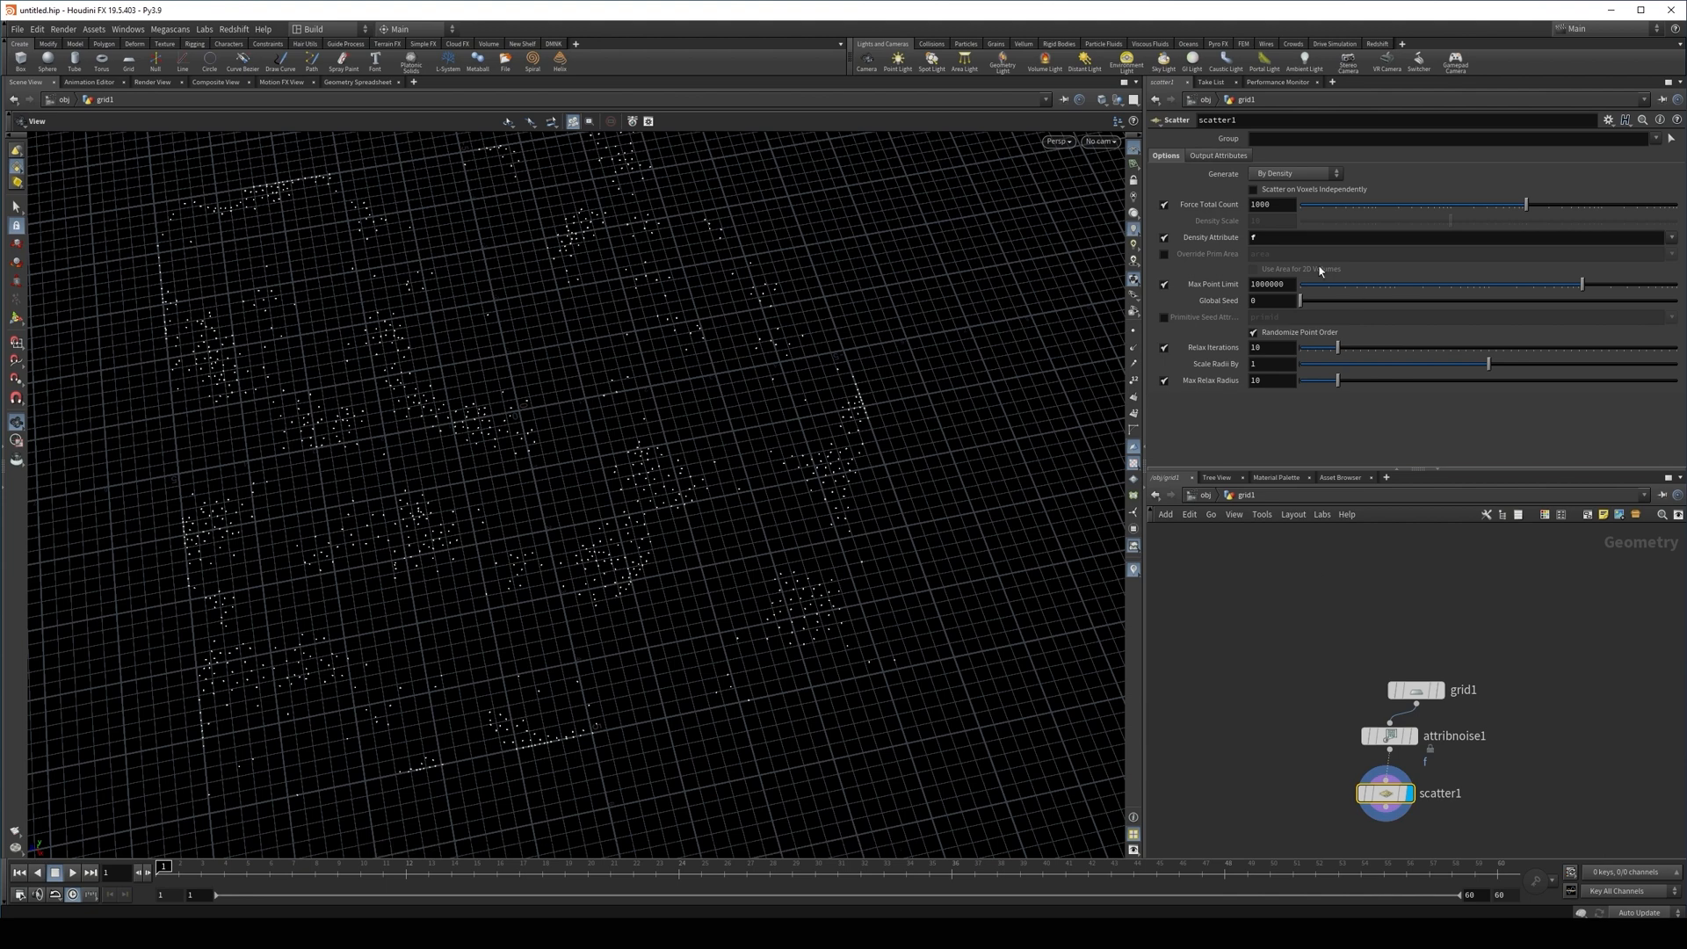
Set the scatter's force total count to 9262 and its global seed to 0.14
double_click(1272, 204)
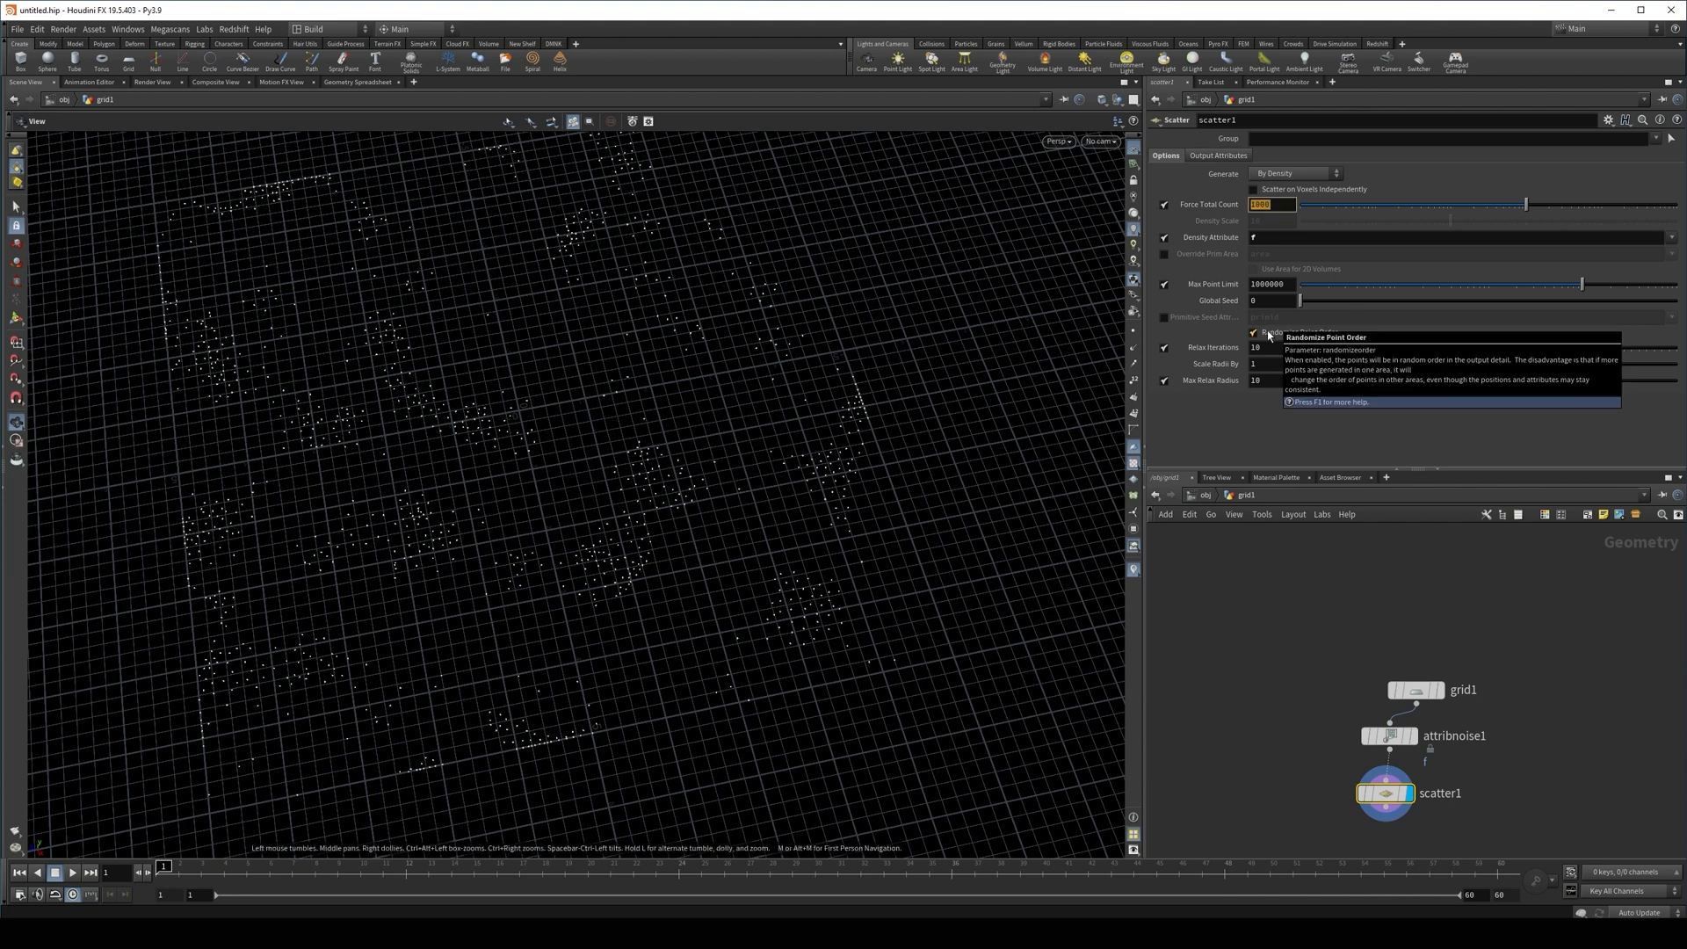
type("9262")
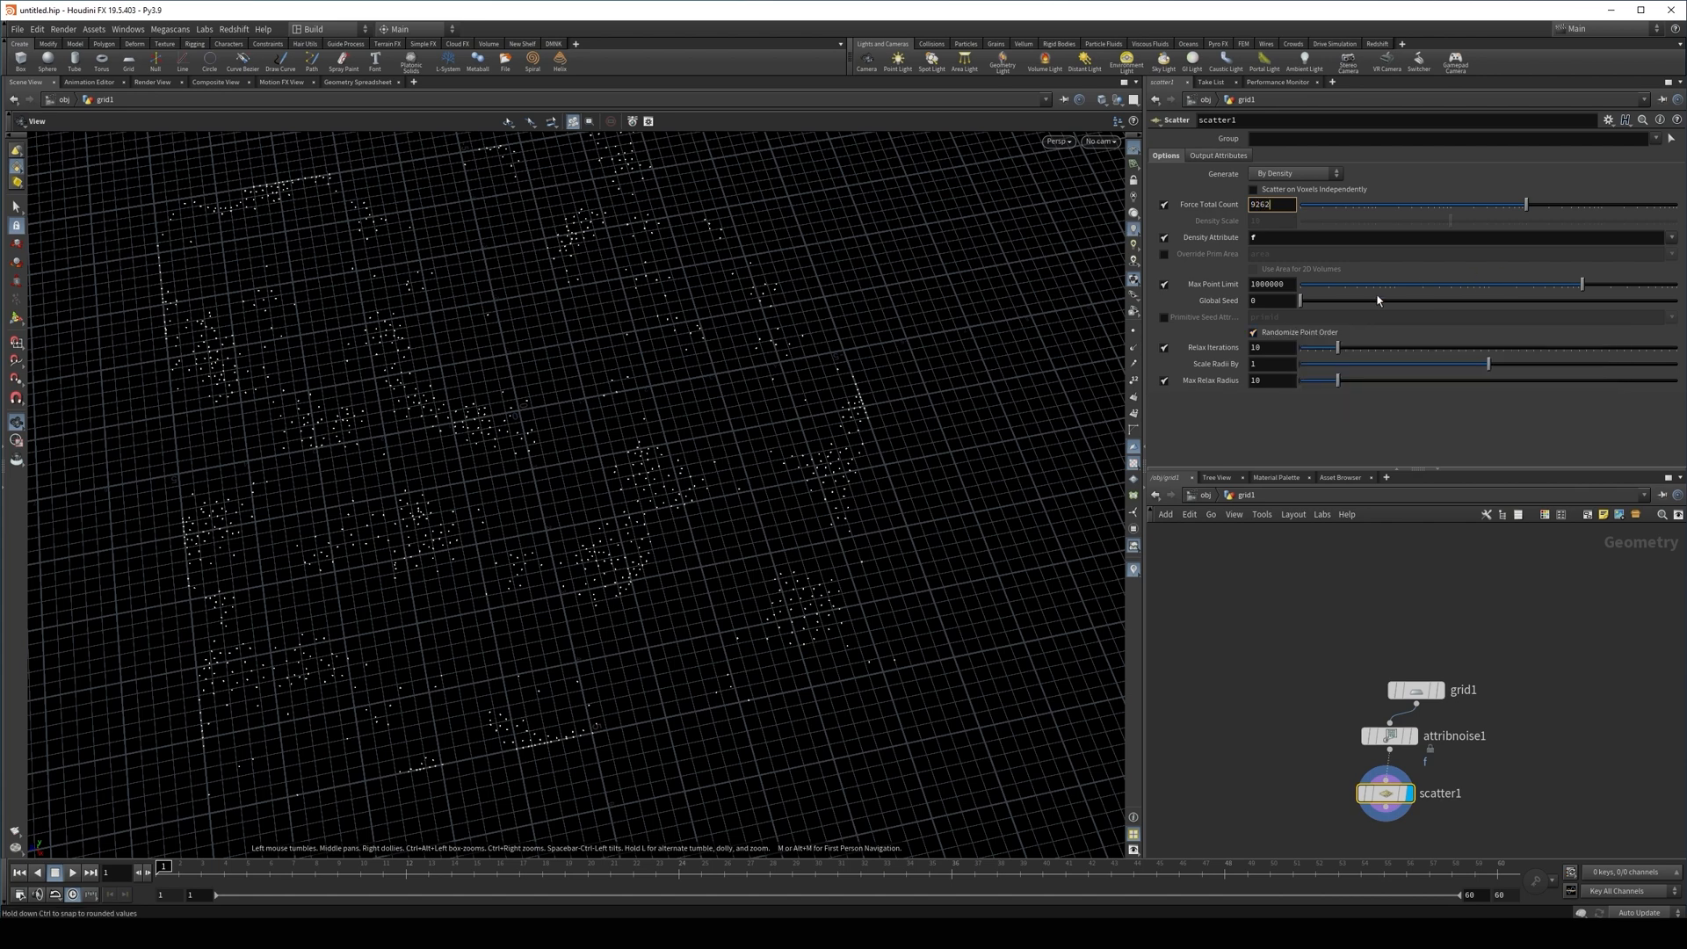
left_click_drag(1274, 301, 1058, 302)
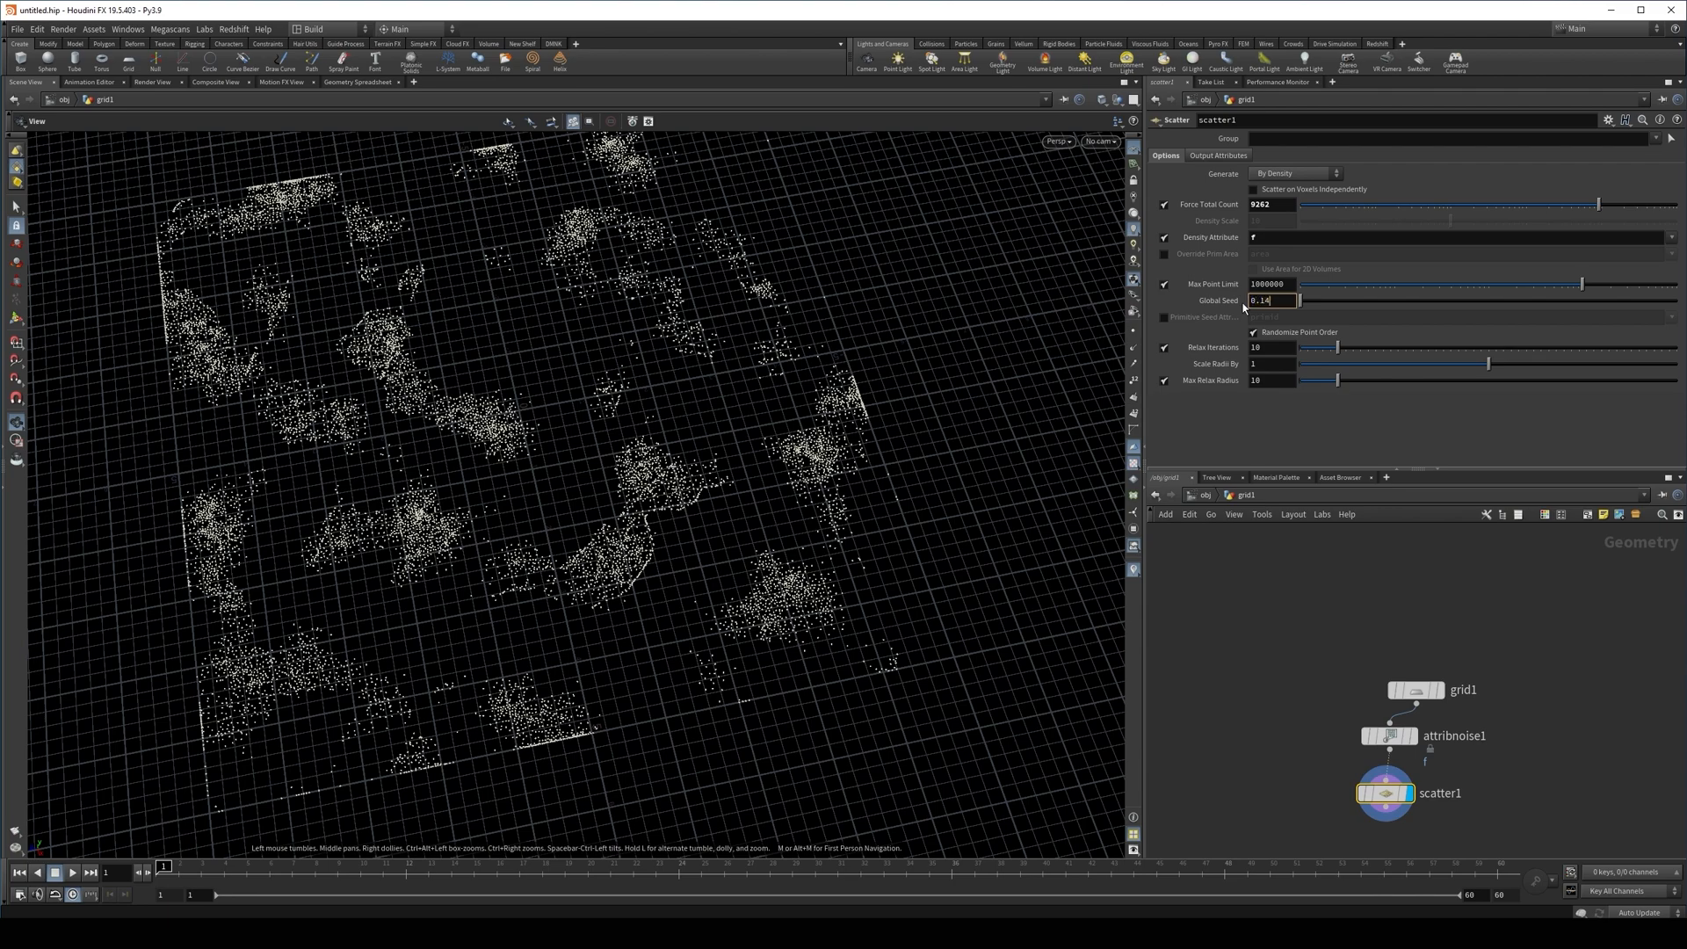
type("0.14")
key("Return")
Disable relax iterations on the scatter and check the point distribution
left_click(1165, 347)
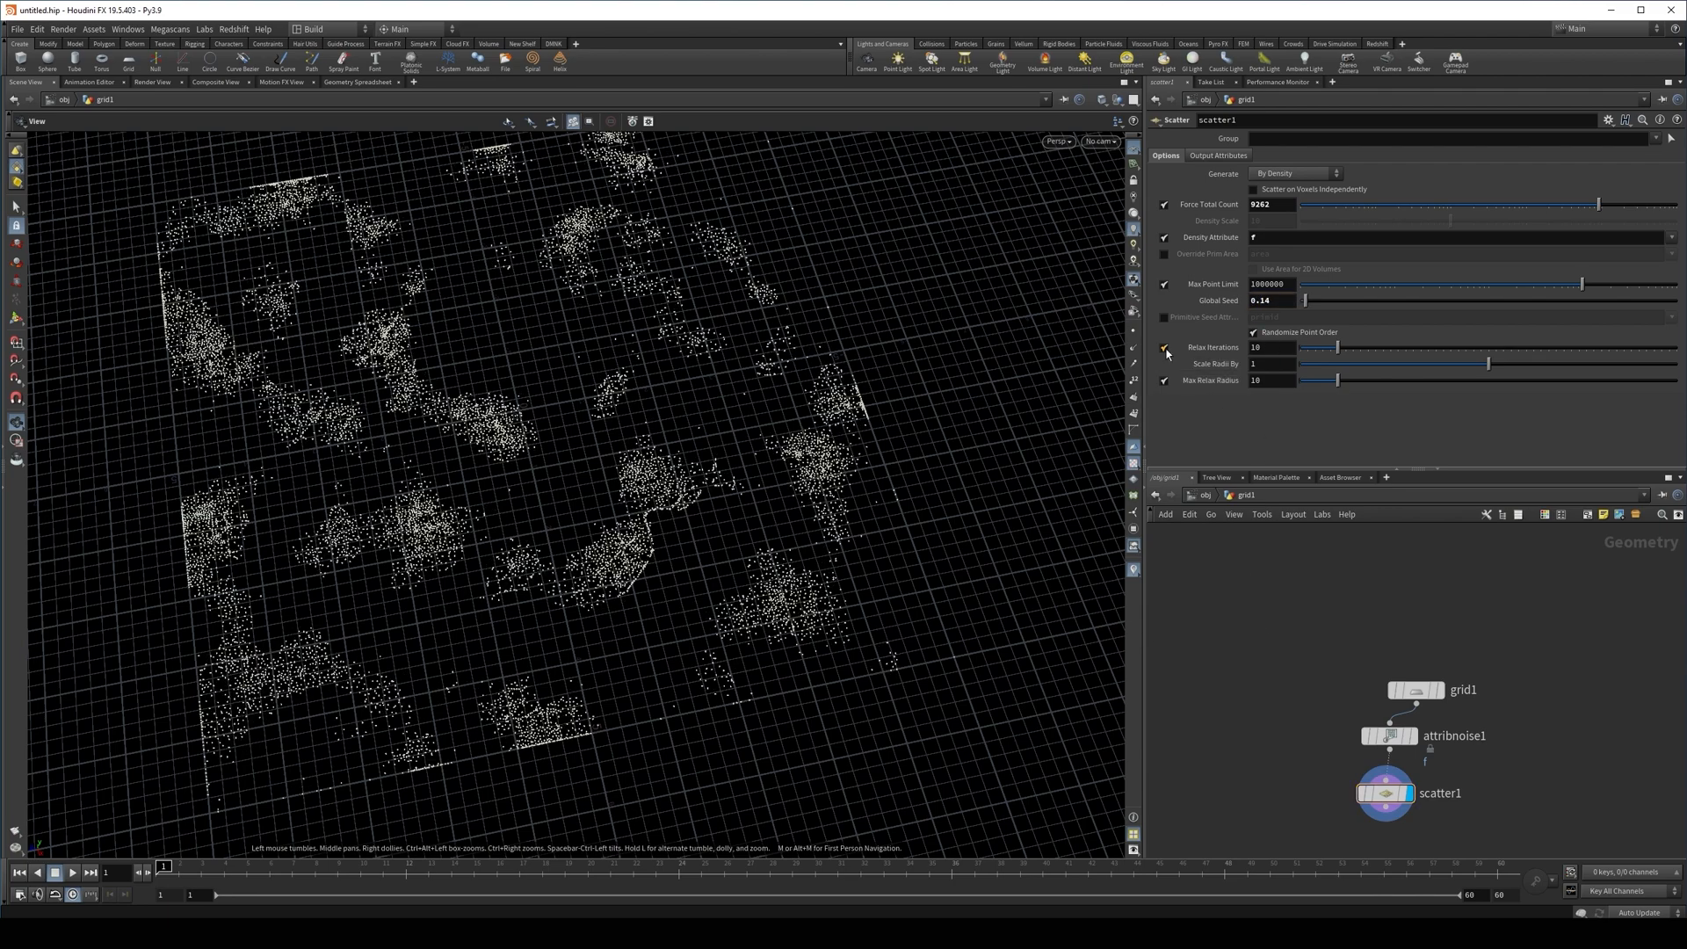
left_click_drag(685, 519, 785, 532)
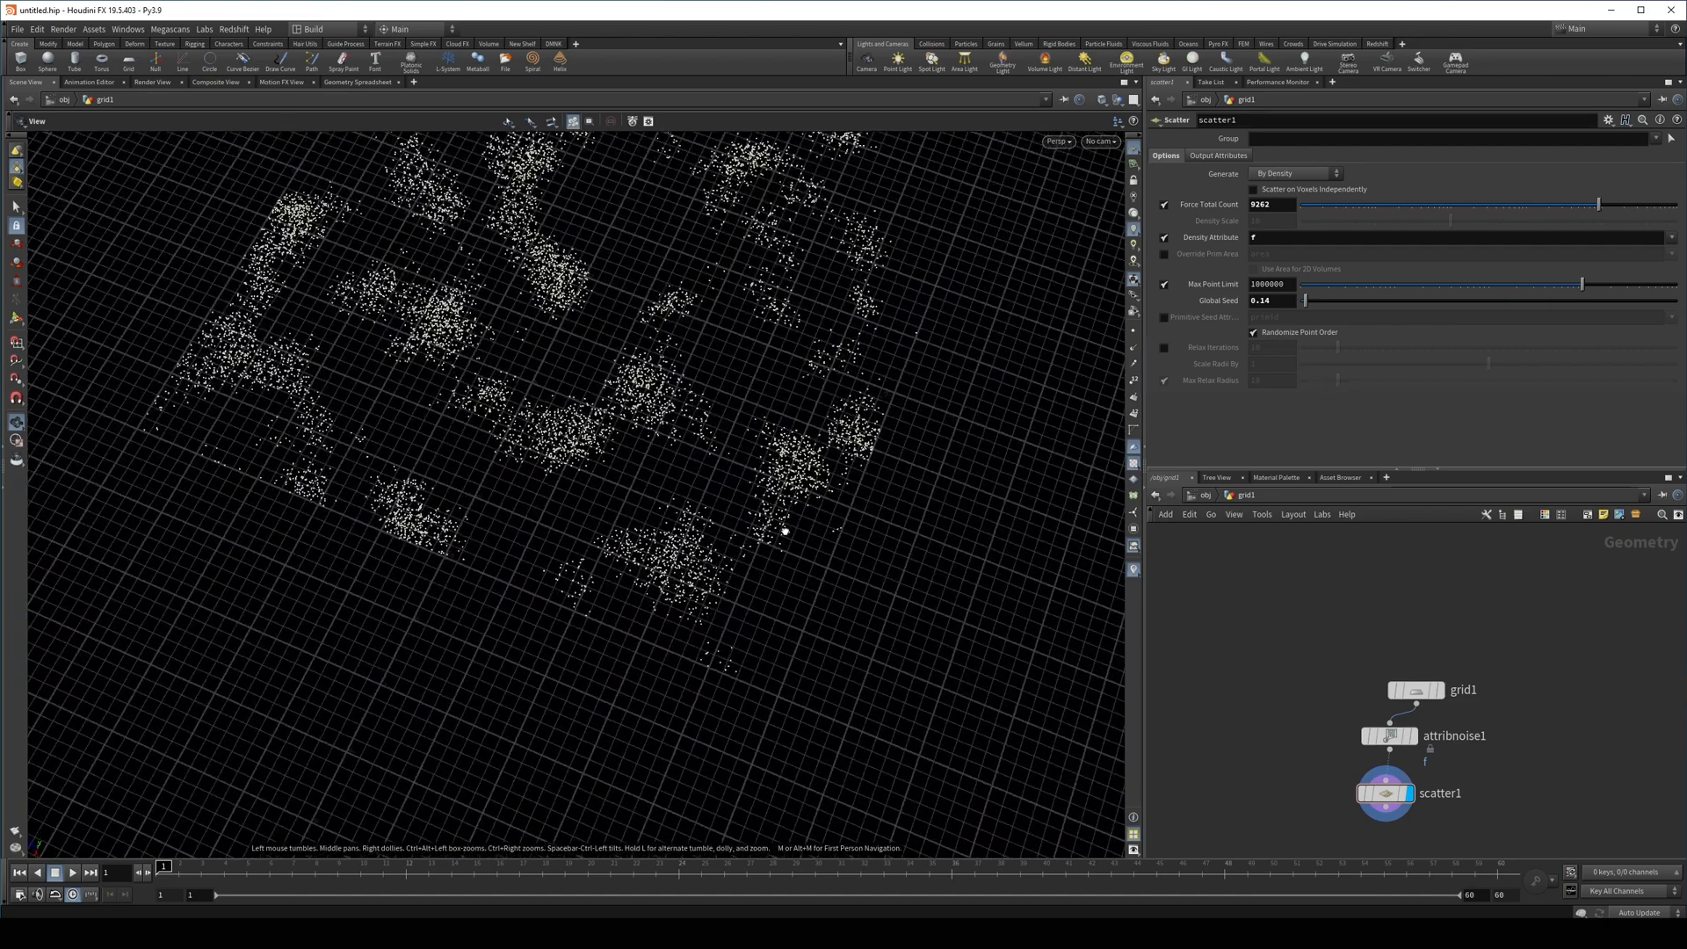
left_click_drag(714, 483, 773, 493)
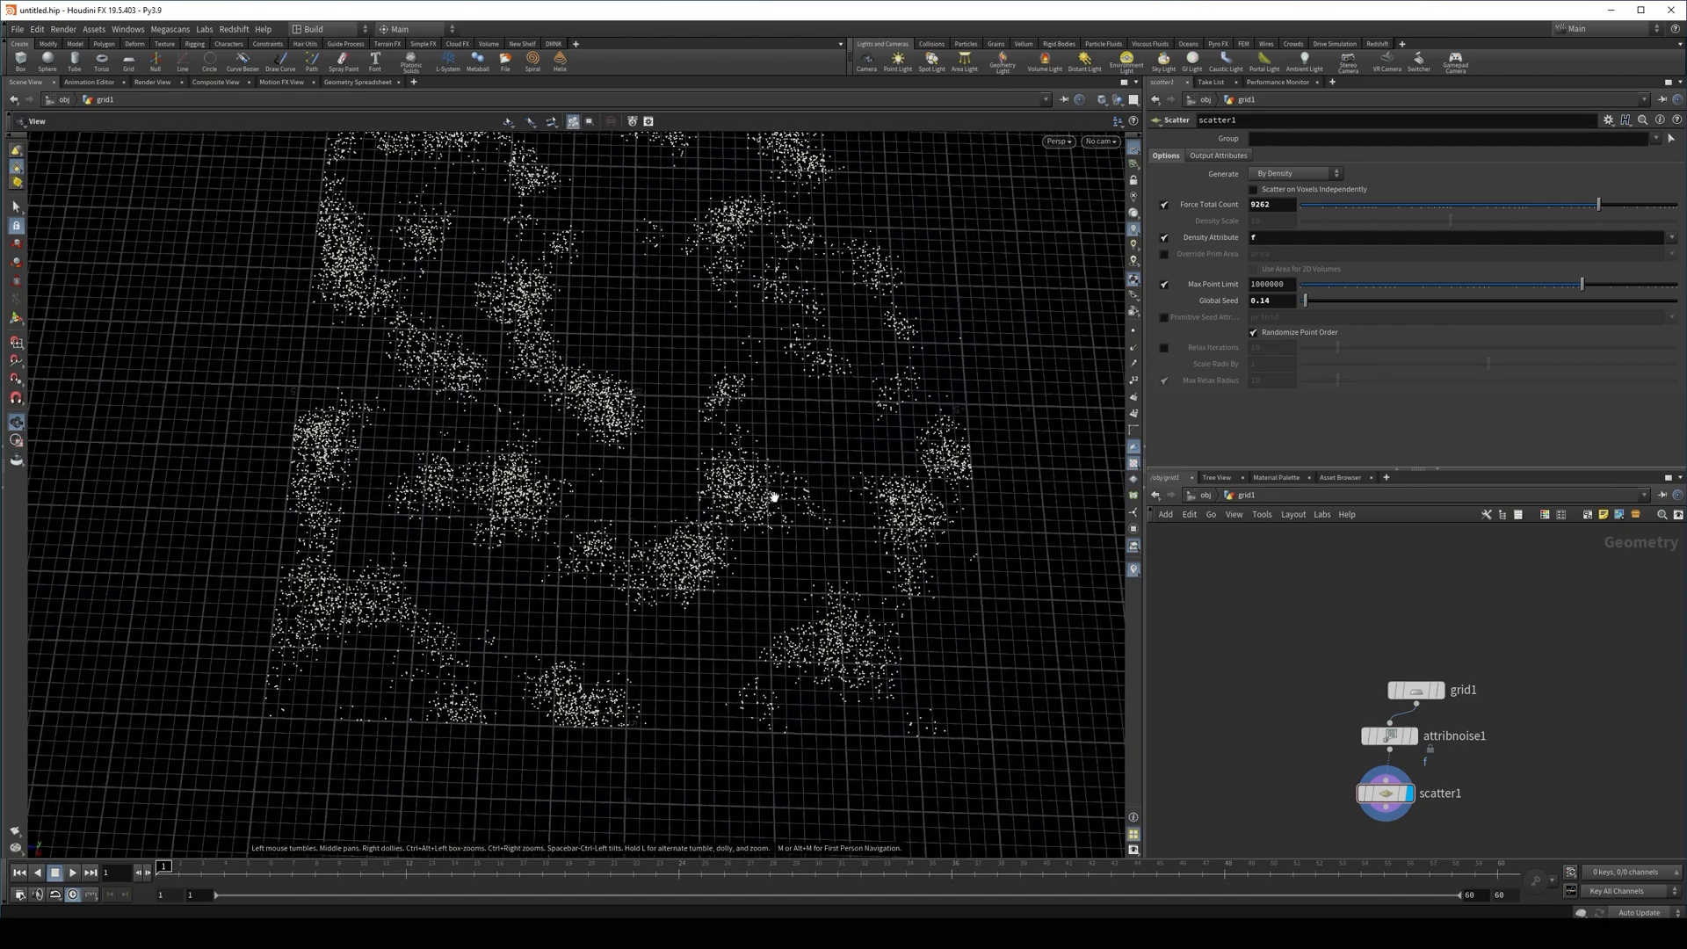
Lay out the grid, noise and scatter nodes automatically in the network
middle_click_drag(1589, 718, 1620, 586)
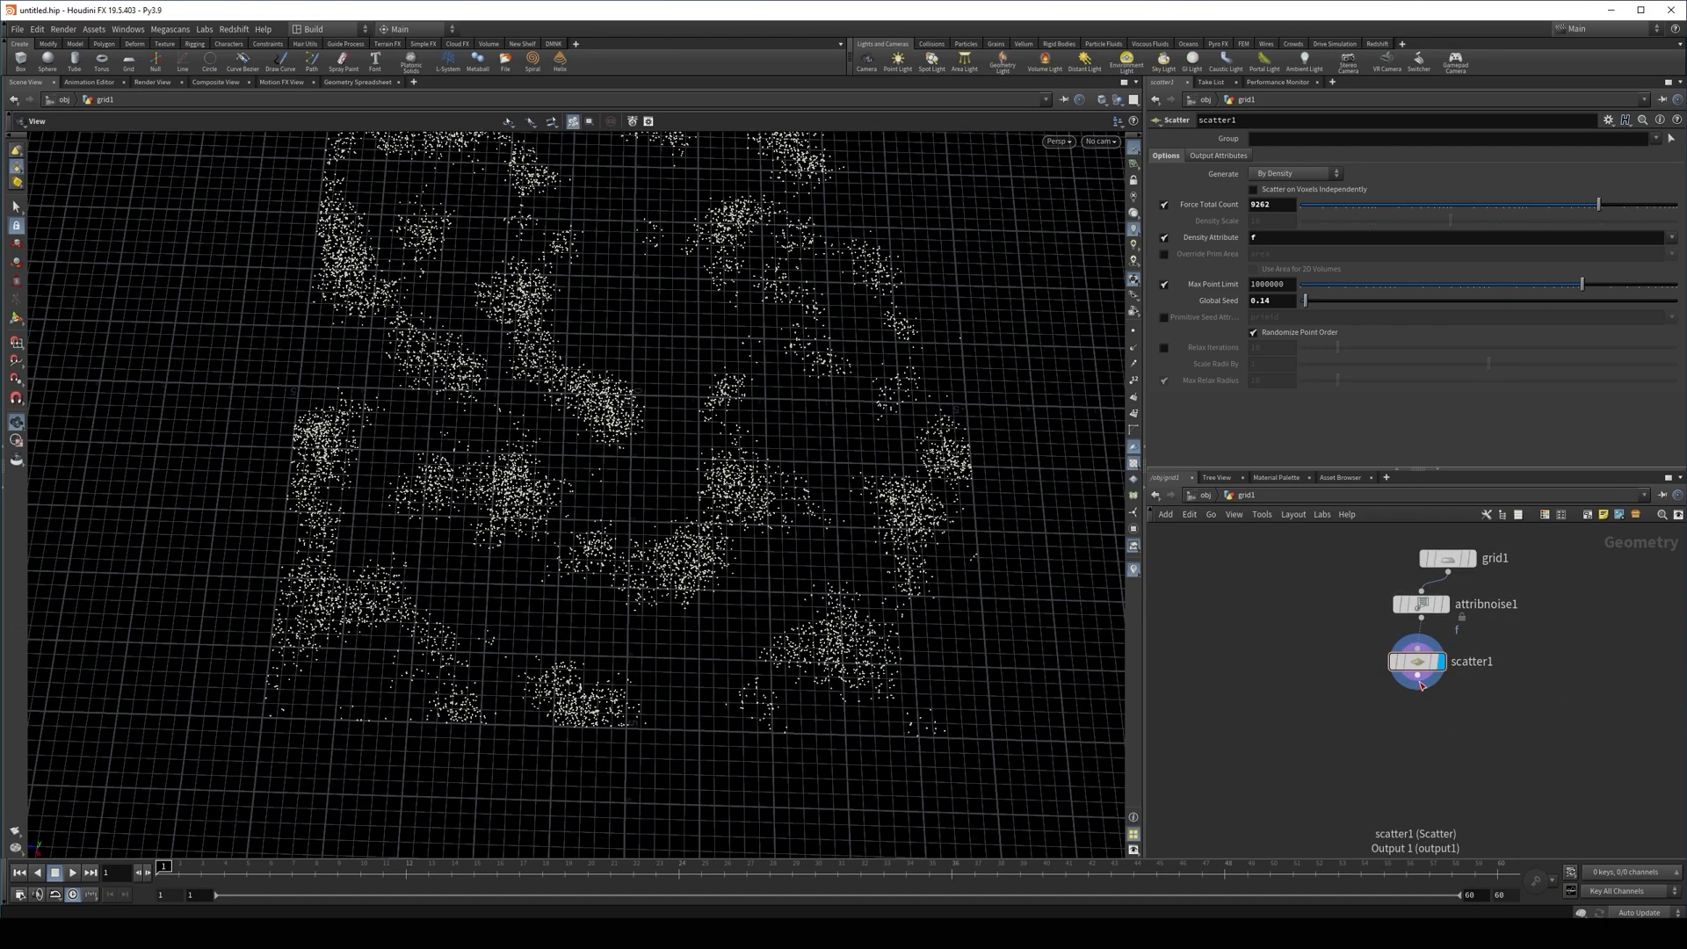
middle_click_drag(1255, 712, 1321, 740)
scroll(1320, 740, "down", 2)
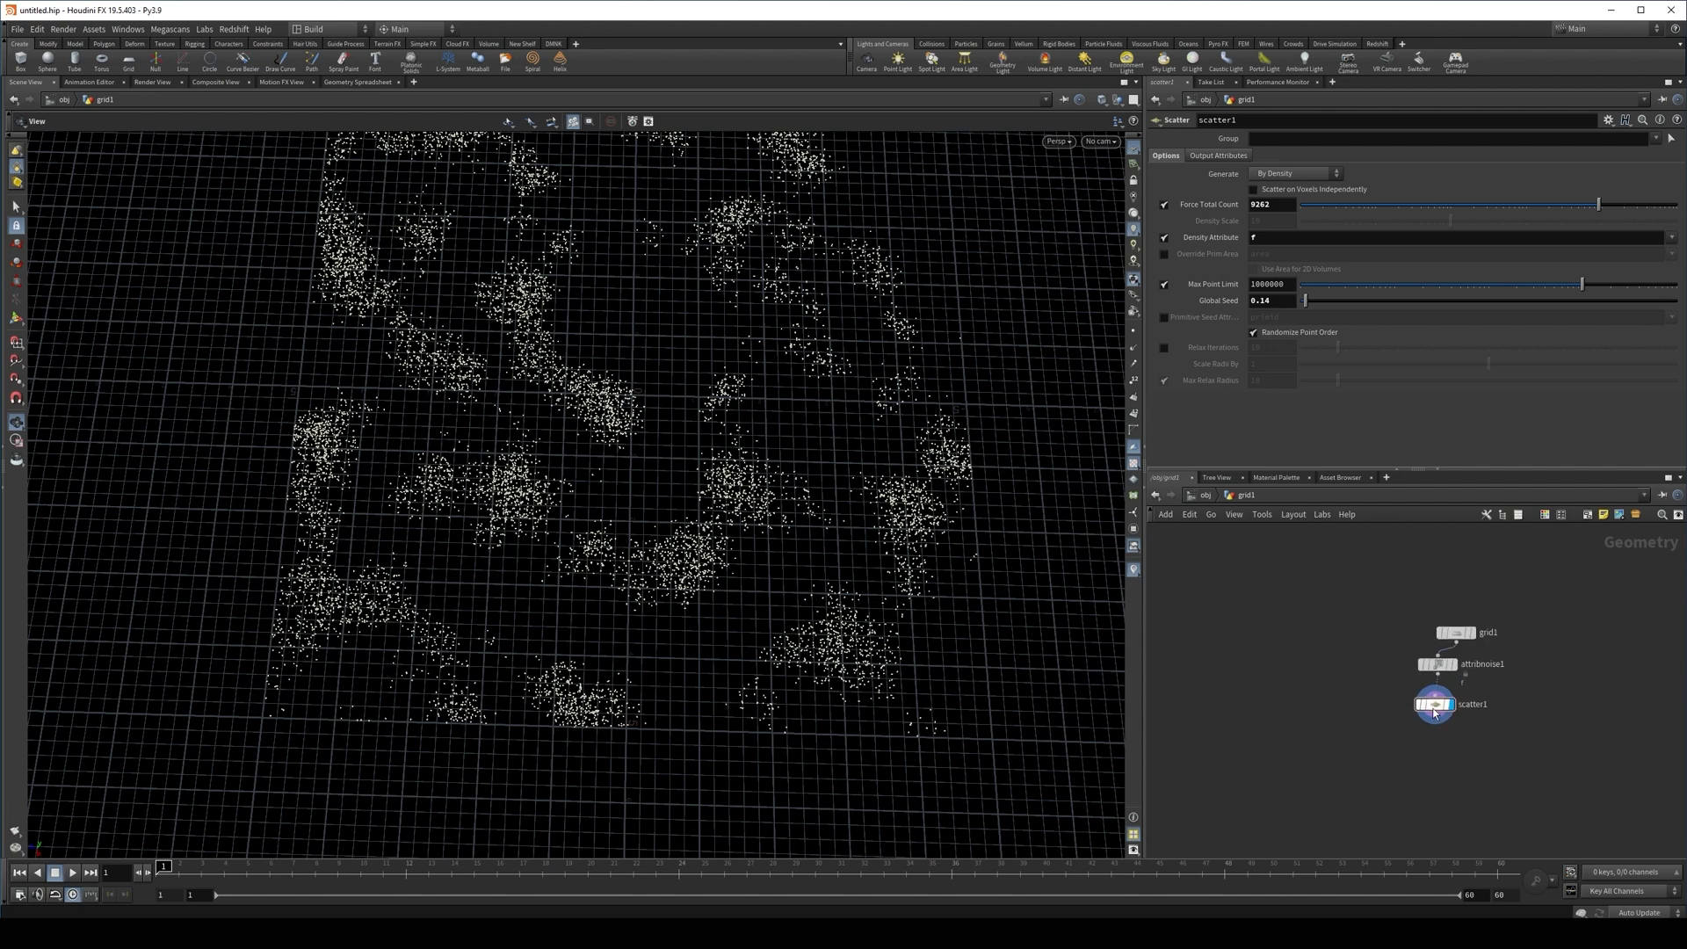
key("l")
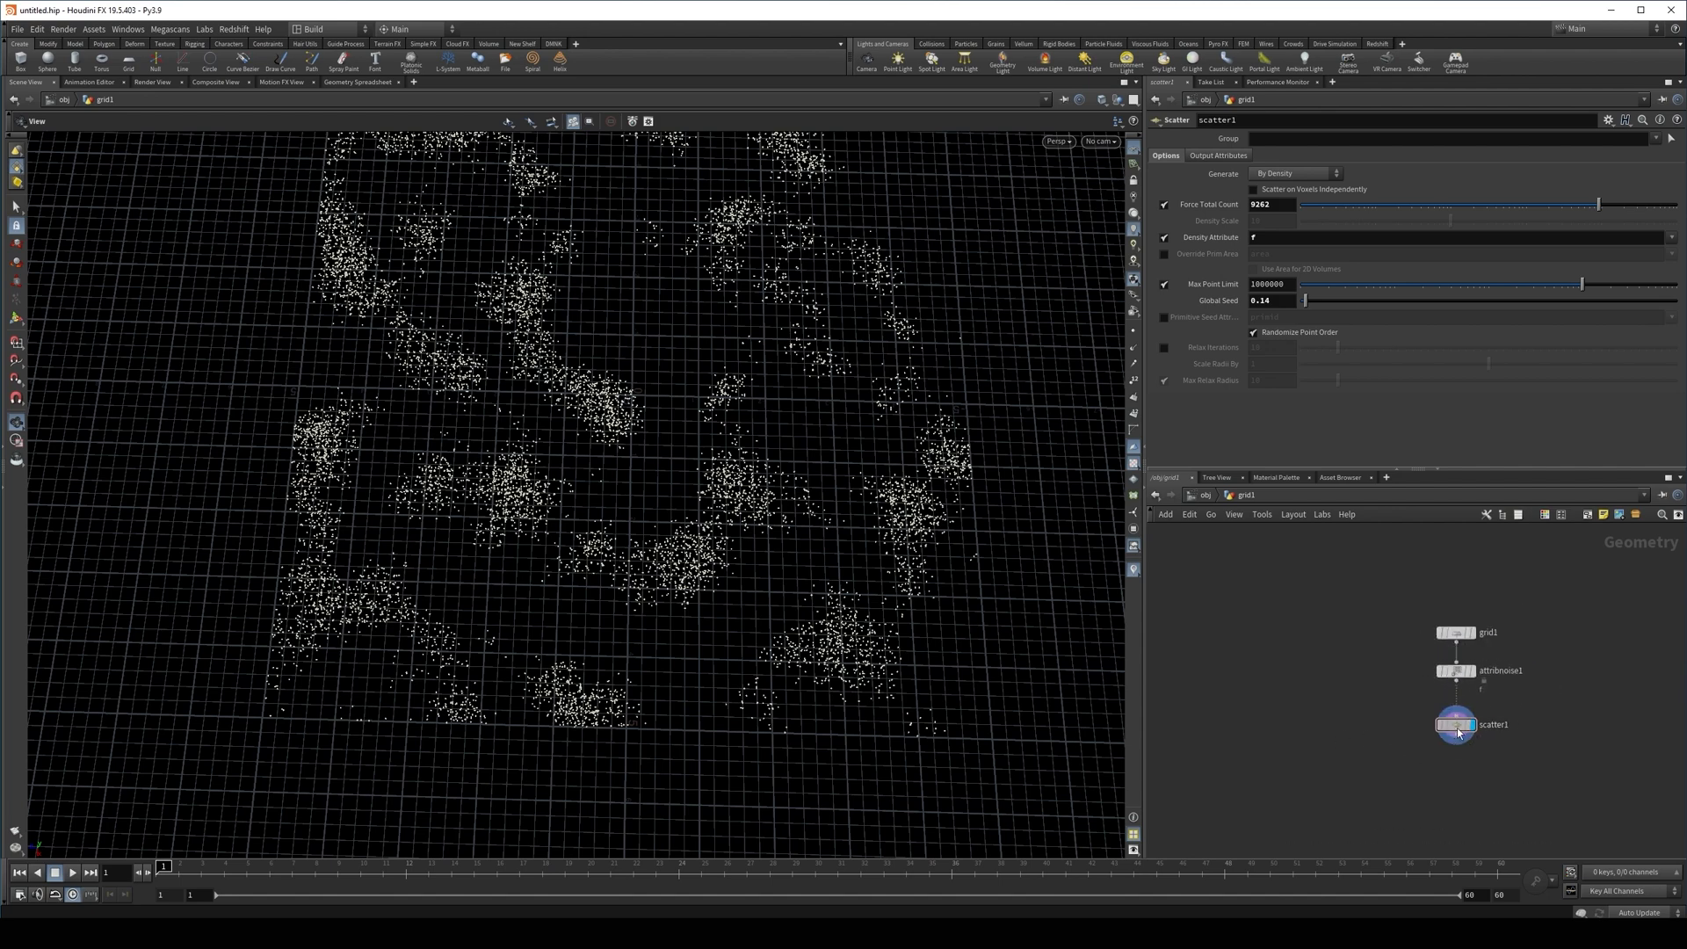
Add a Copy to Points node and wire the scatter into its target points input
key("Tab")
type("ctp")
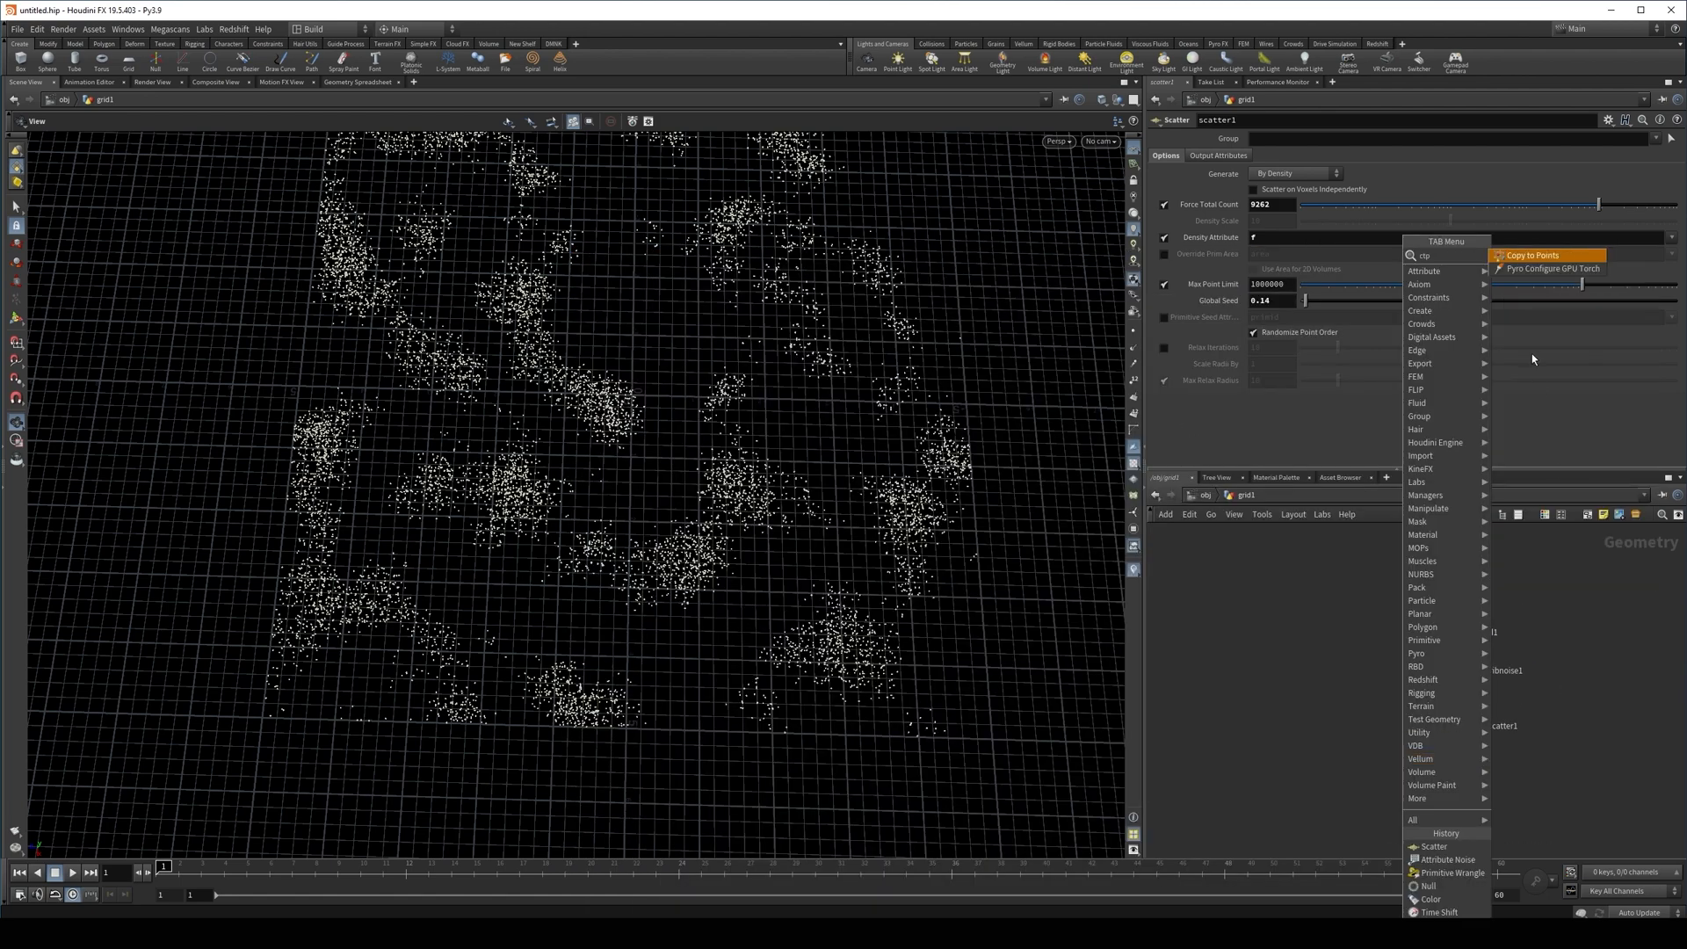
key("Return")
left_click(1412, 796)
left_click(1417, 804)
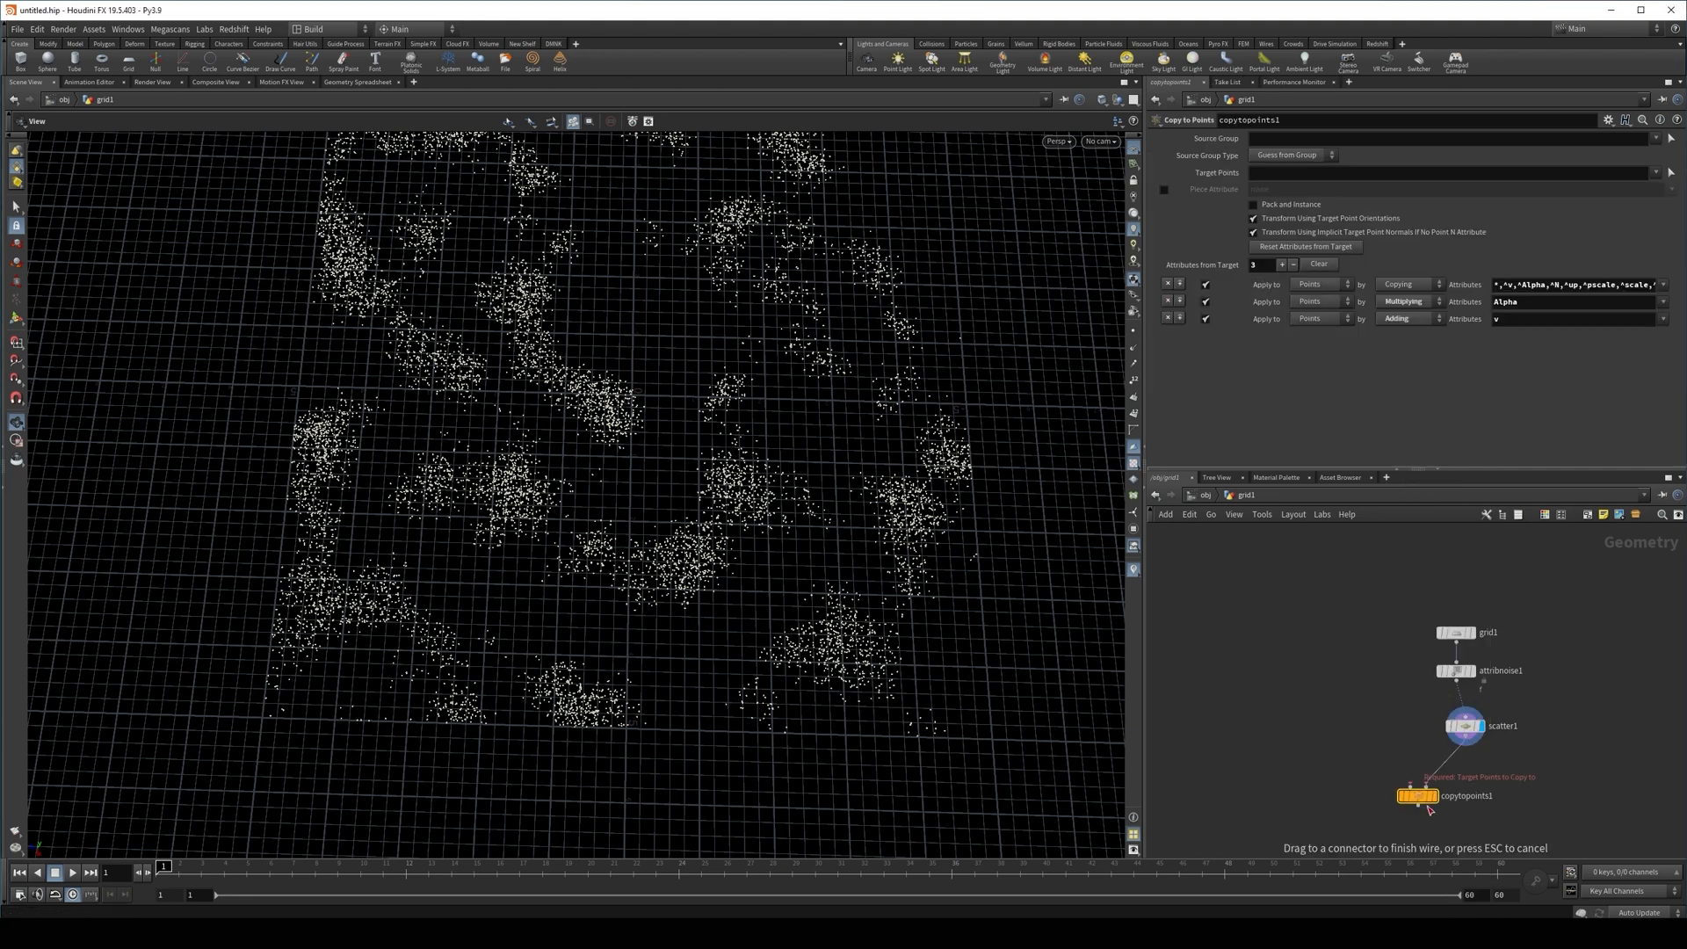
Add a Line node and wire it into the Copy to Points node as the geometry to copy
left_click(1302, 691)
type("box")
key("Return")
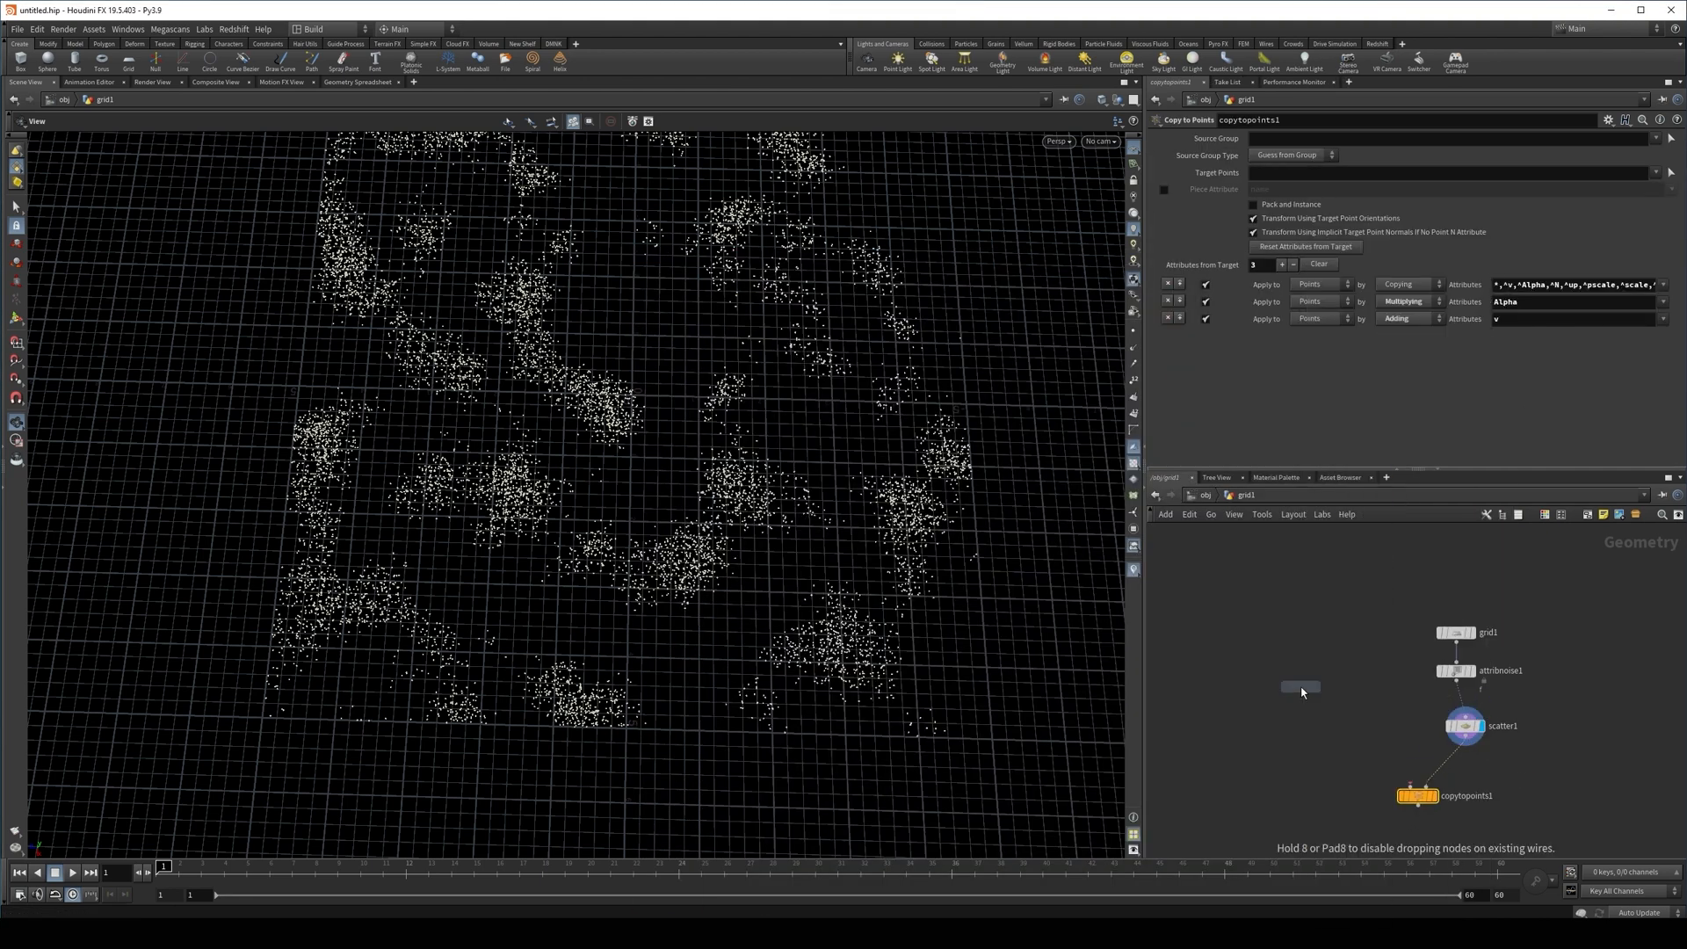
left_click(1303, 687)
left_click(1302, 695)
left_click(1411, 786)
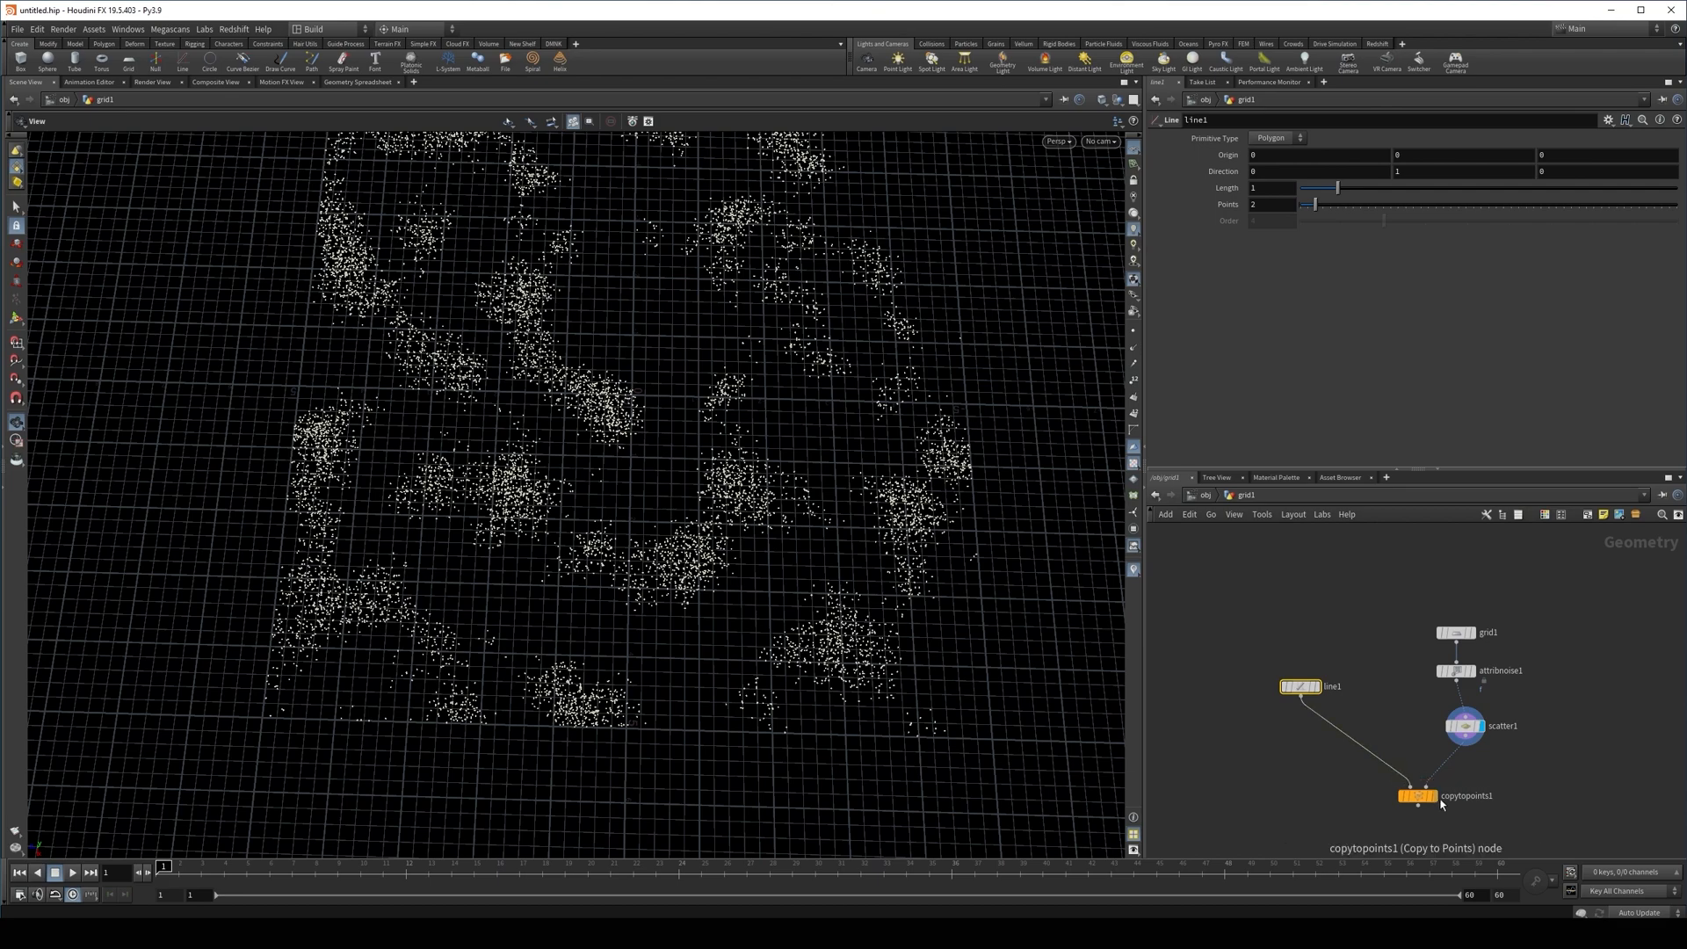
Display the Copy to Points result and set the line's Length to 2.82
left_click_drag(749, 526, 750, 413)
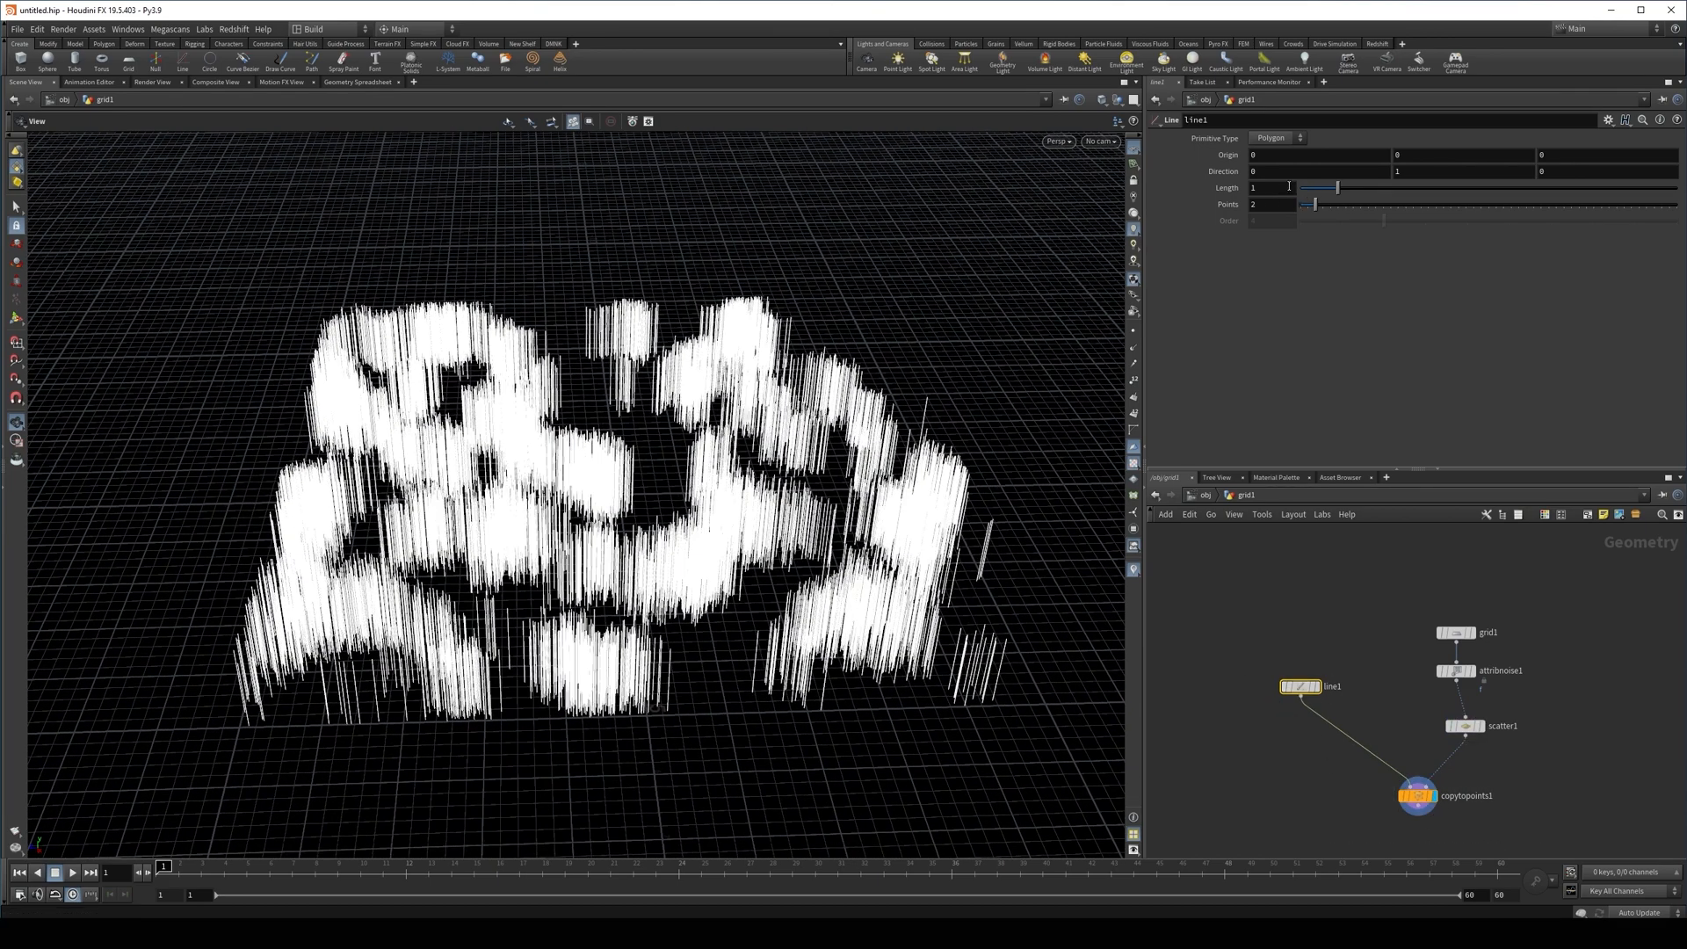
left_click_drag(1235, 192, 1207, 202)
key("Return")
left_click_drag(672, 387, 765, 466)
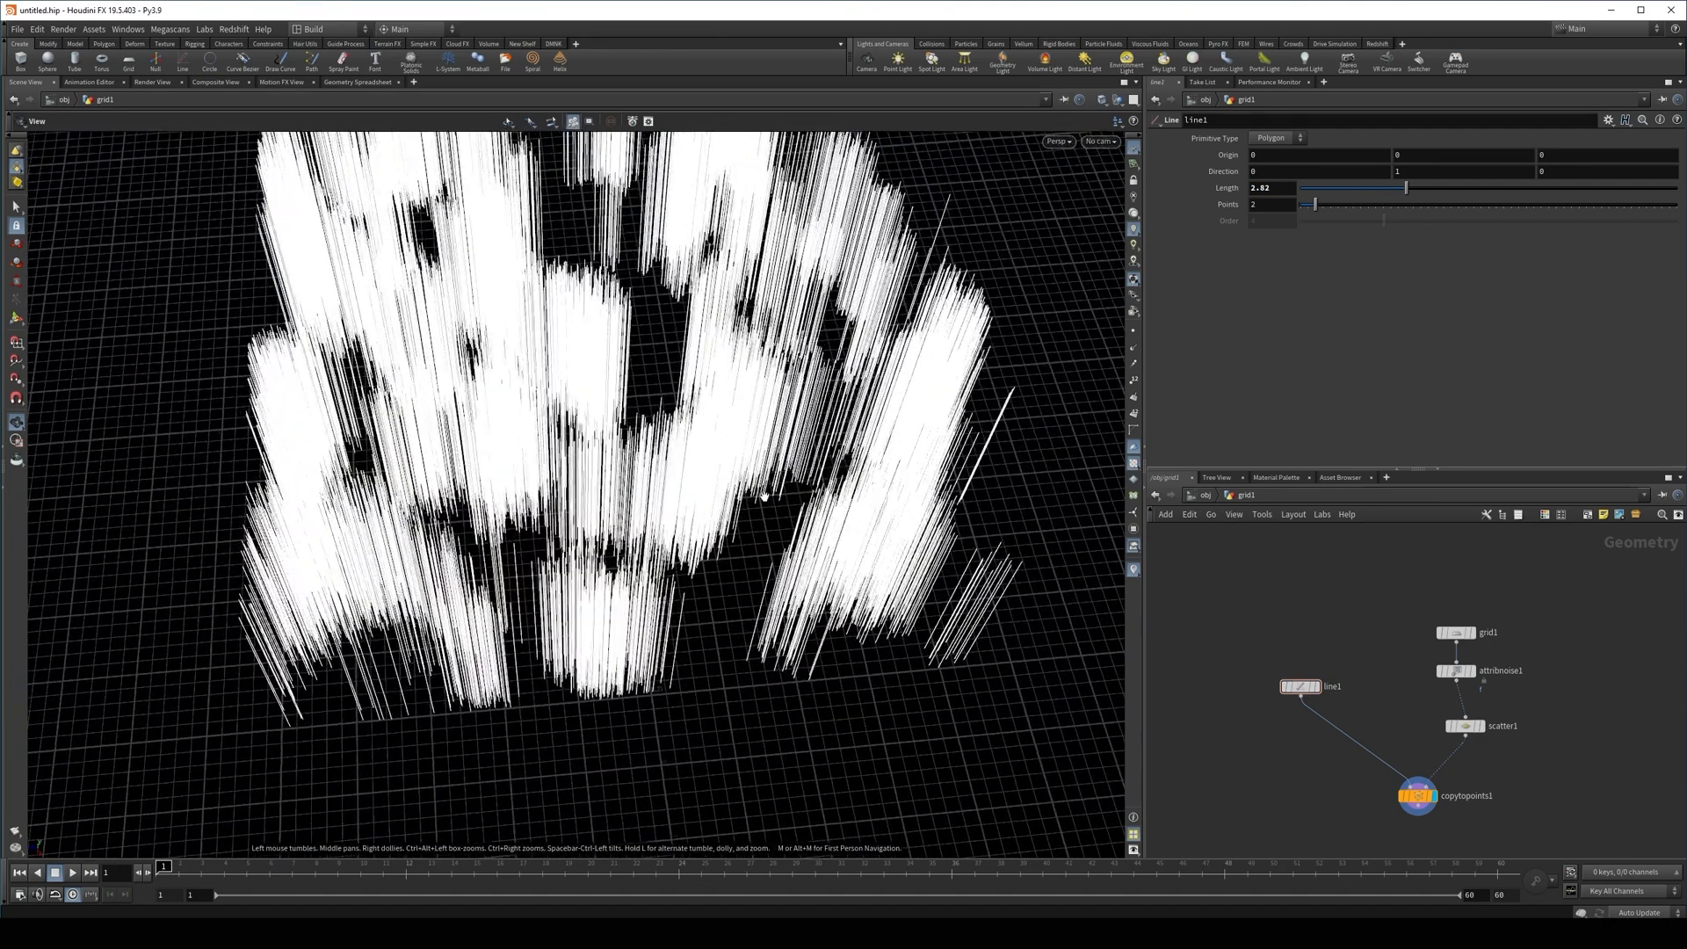
Add a Resample node after the Copy to Points node and display its result
middle_click_drag(1406, 801, 1325, 592)
left_click(1330, 583)
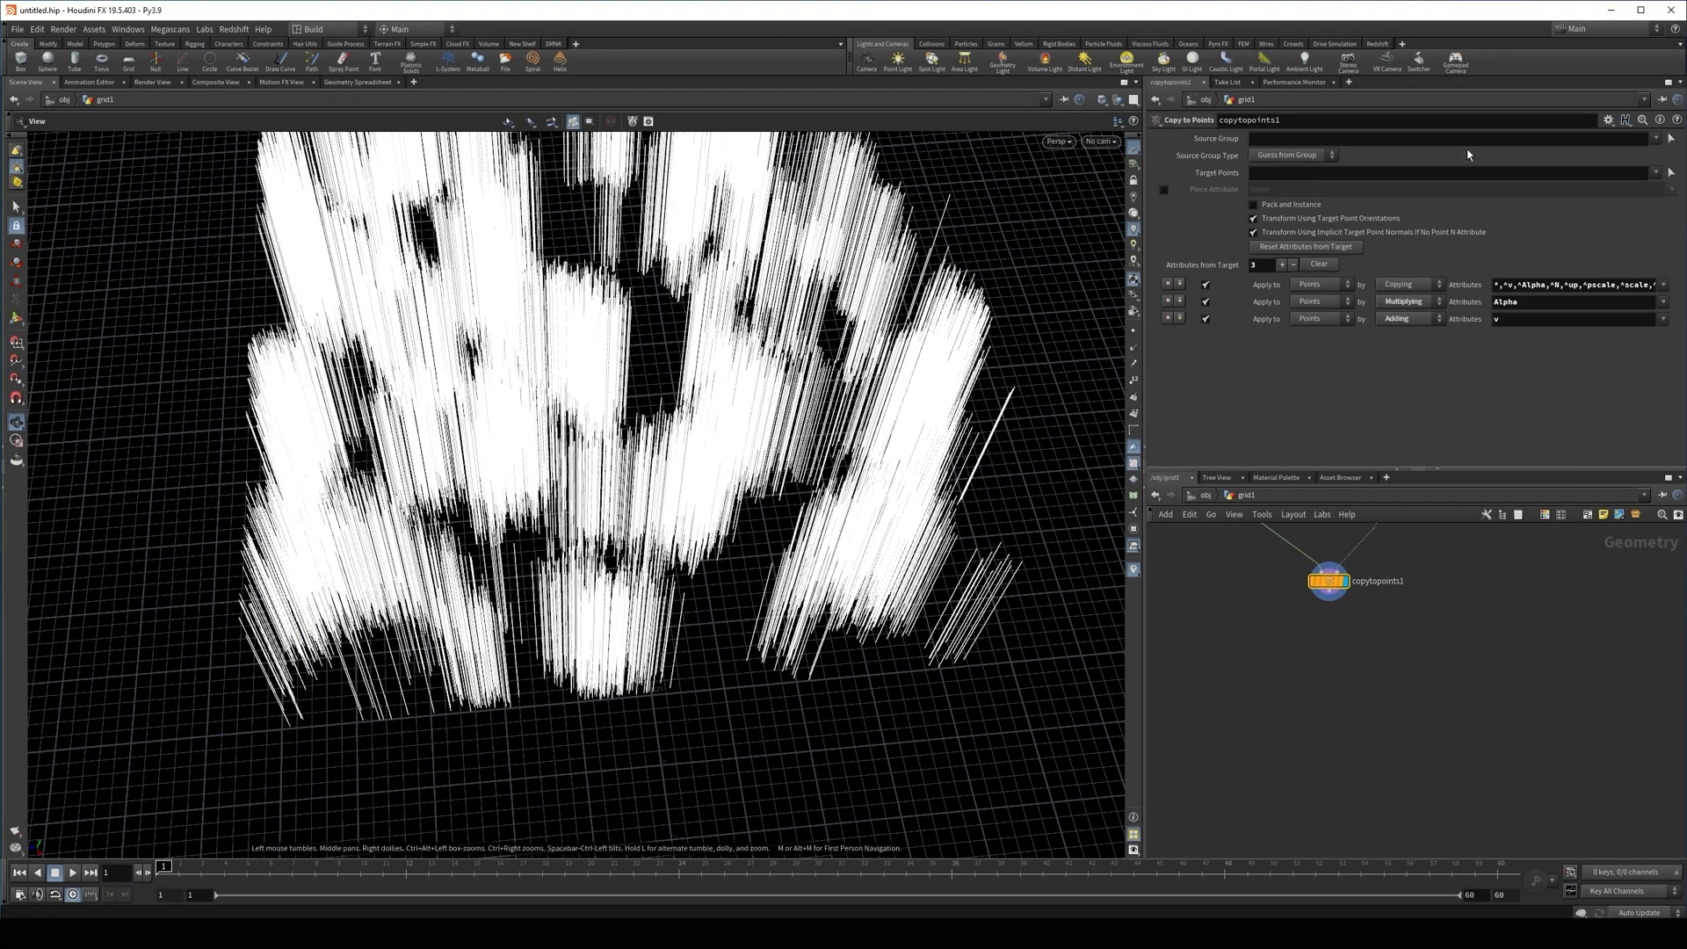
left_click_drag(538, 413, 548, 499)
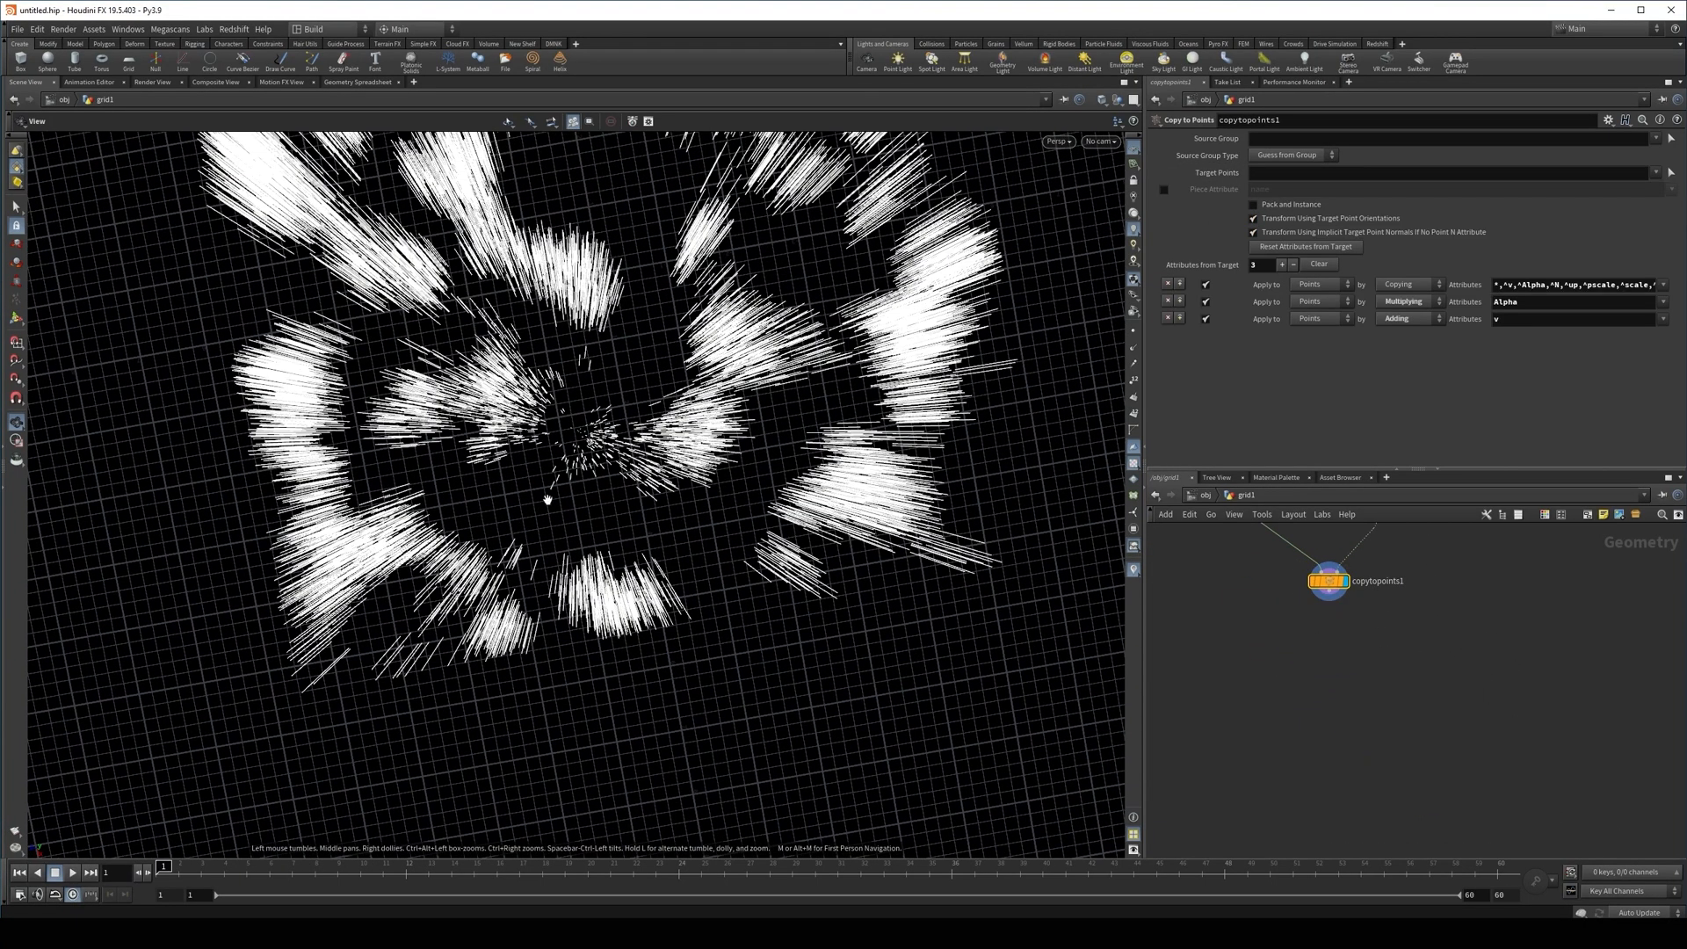
left_click_drag(743, 573, 746, 501)
scroll(1337, 613, "up", 2)
left_click(1326, 584)
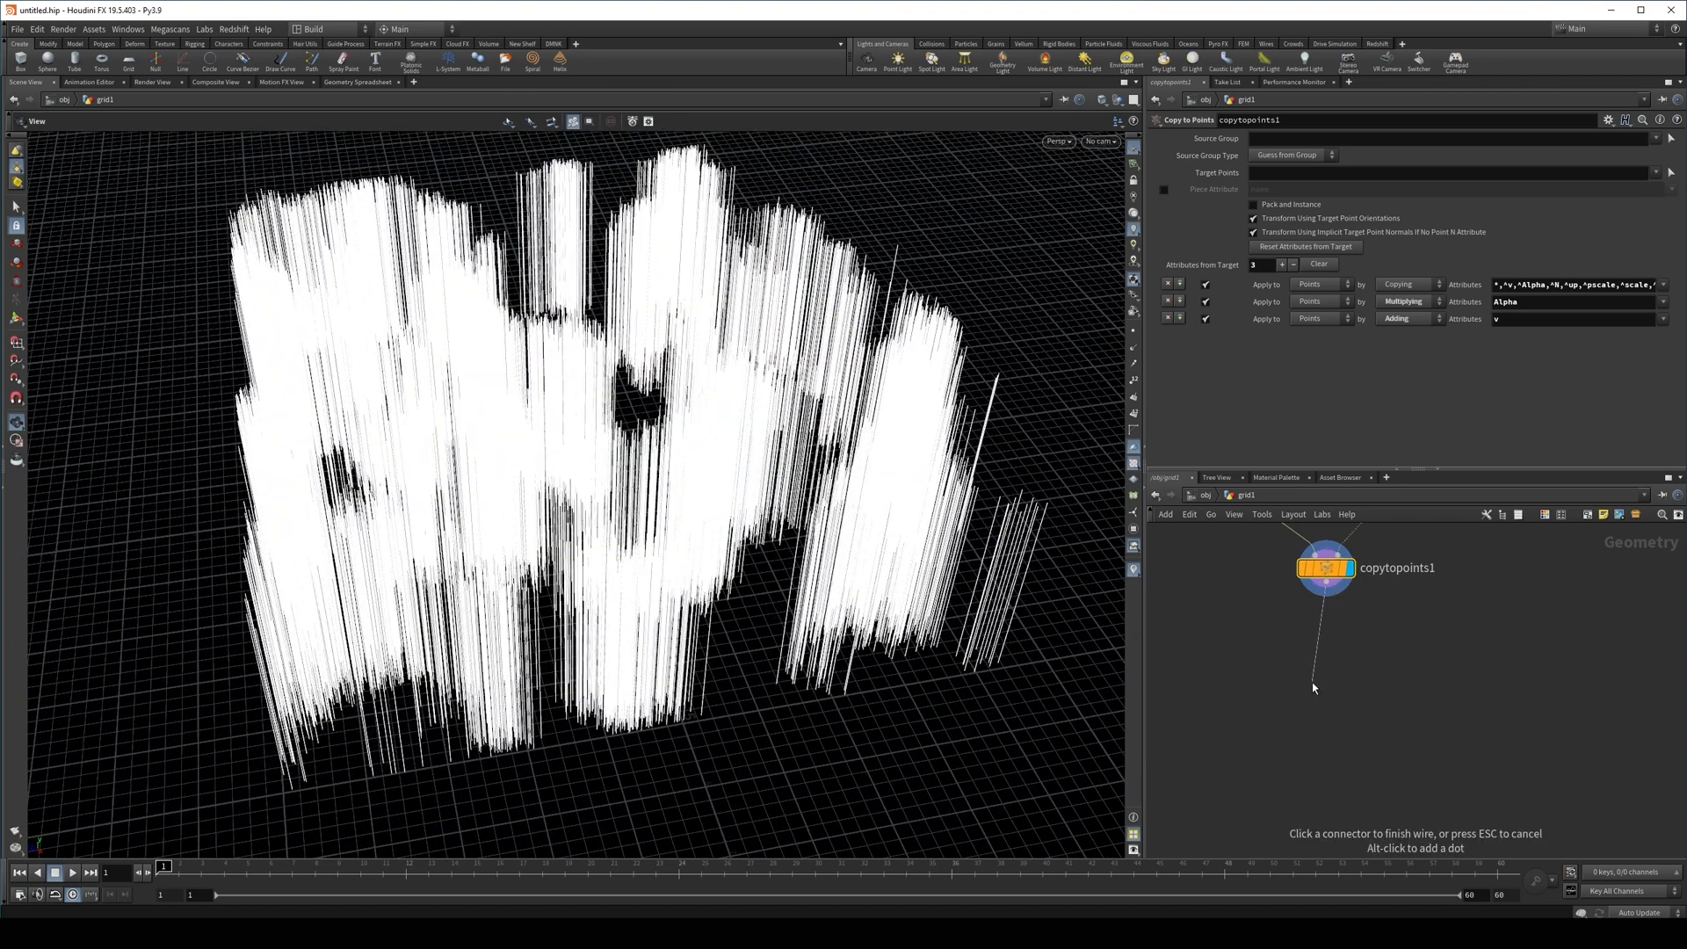
left_click(1311, 682)
type("resa")
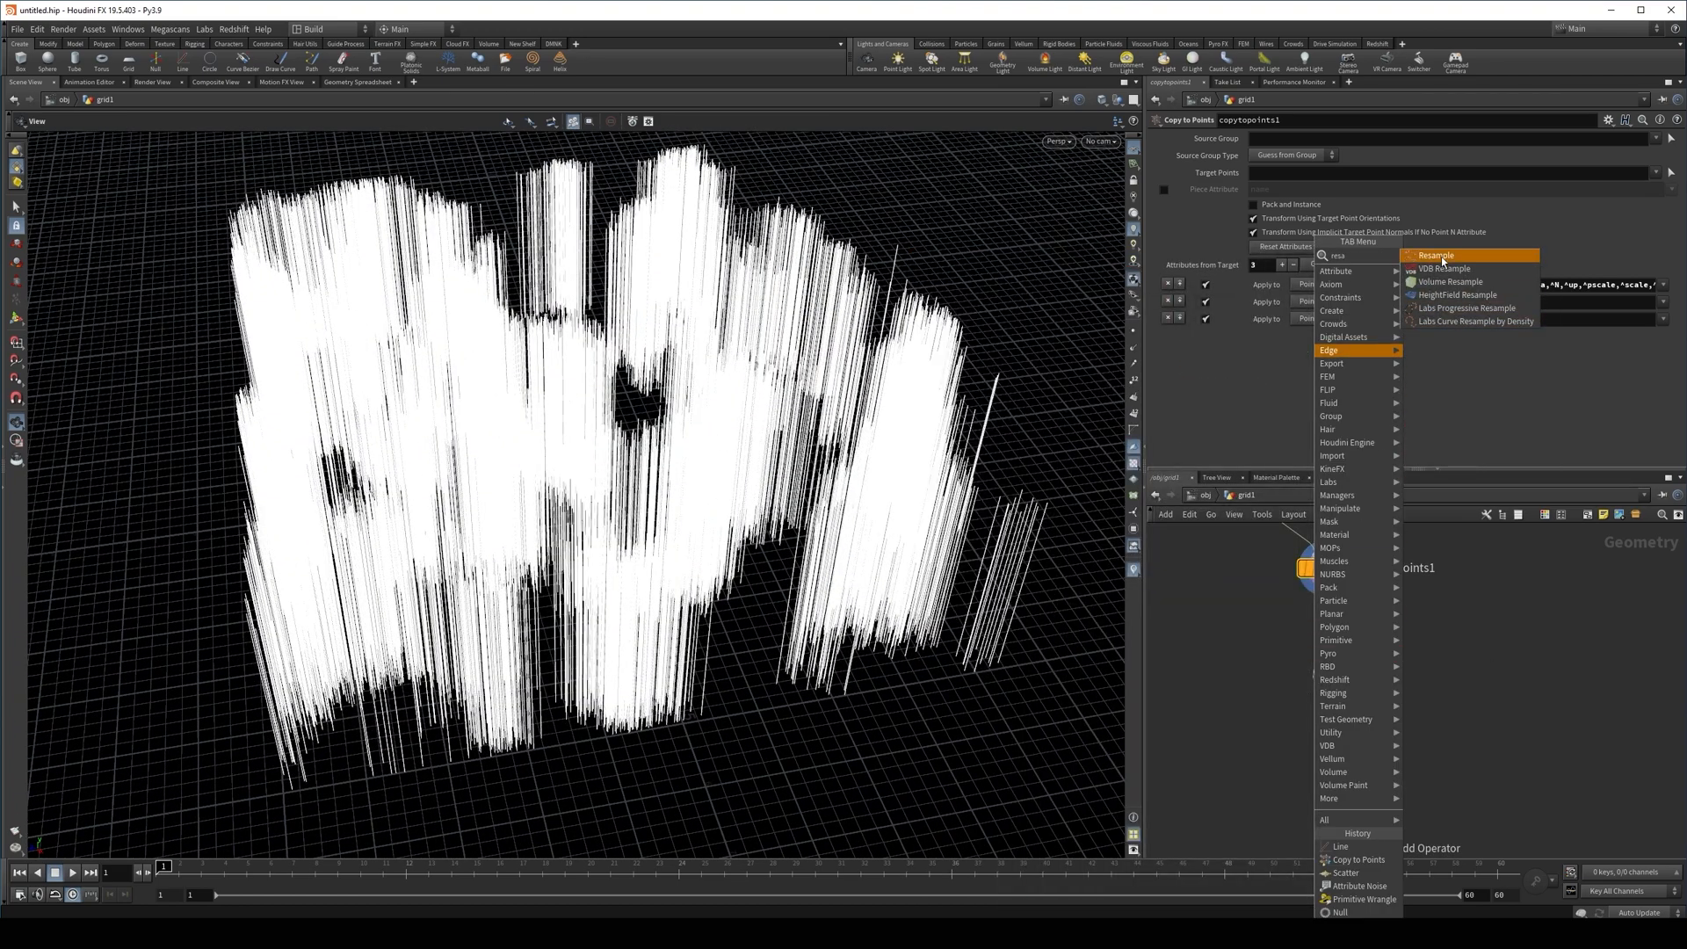
left_click(1441, 257)
left_click(1313, 681)
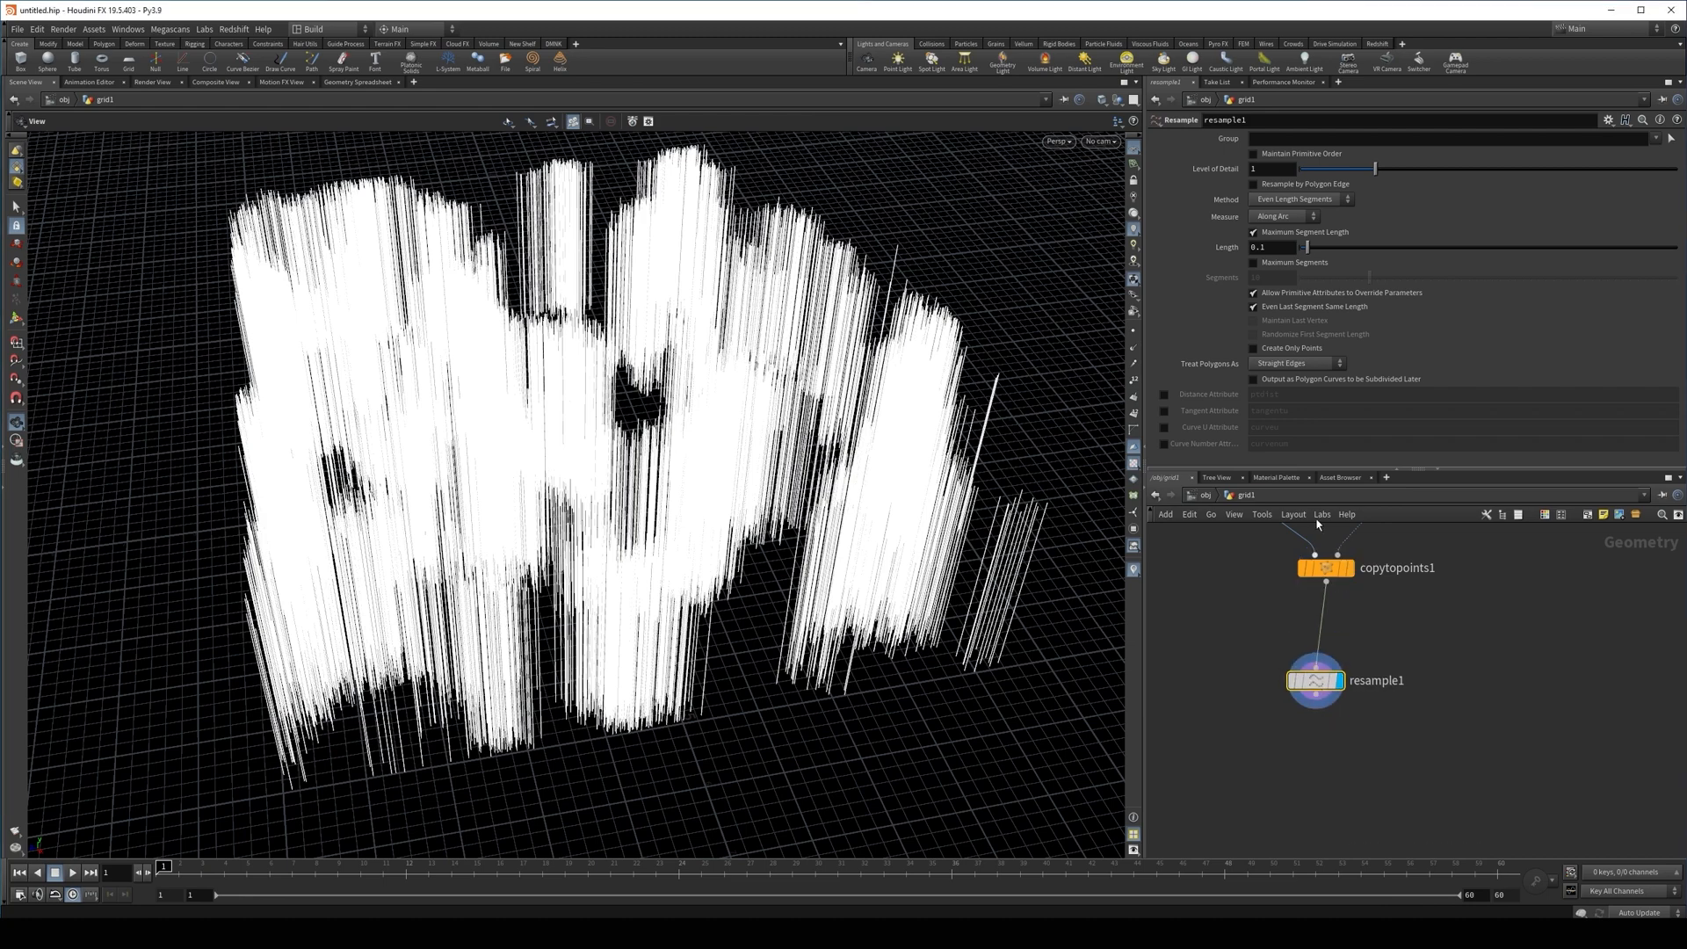
Set the Resample segment length to 0.123 and enable its Curve U Attribute with the name u
type("23")
key("Return")
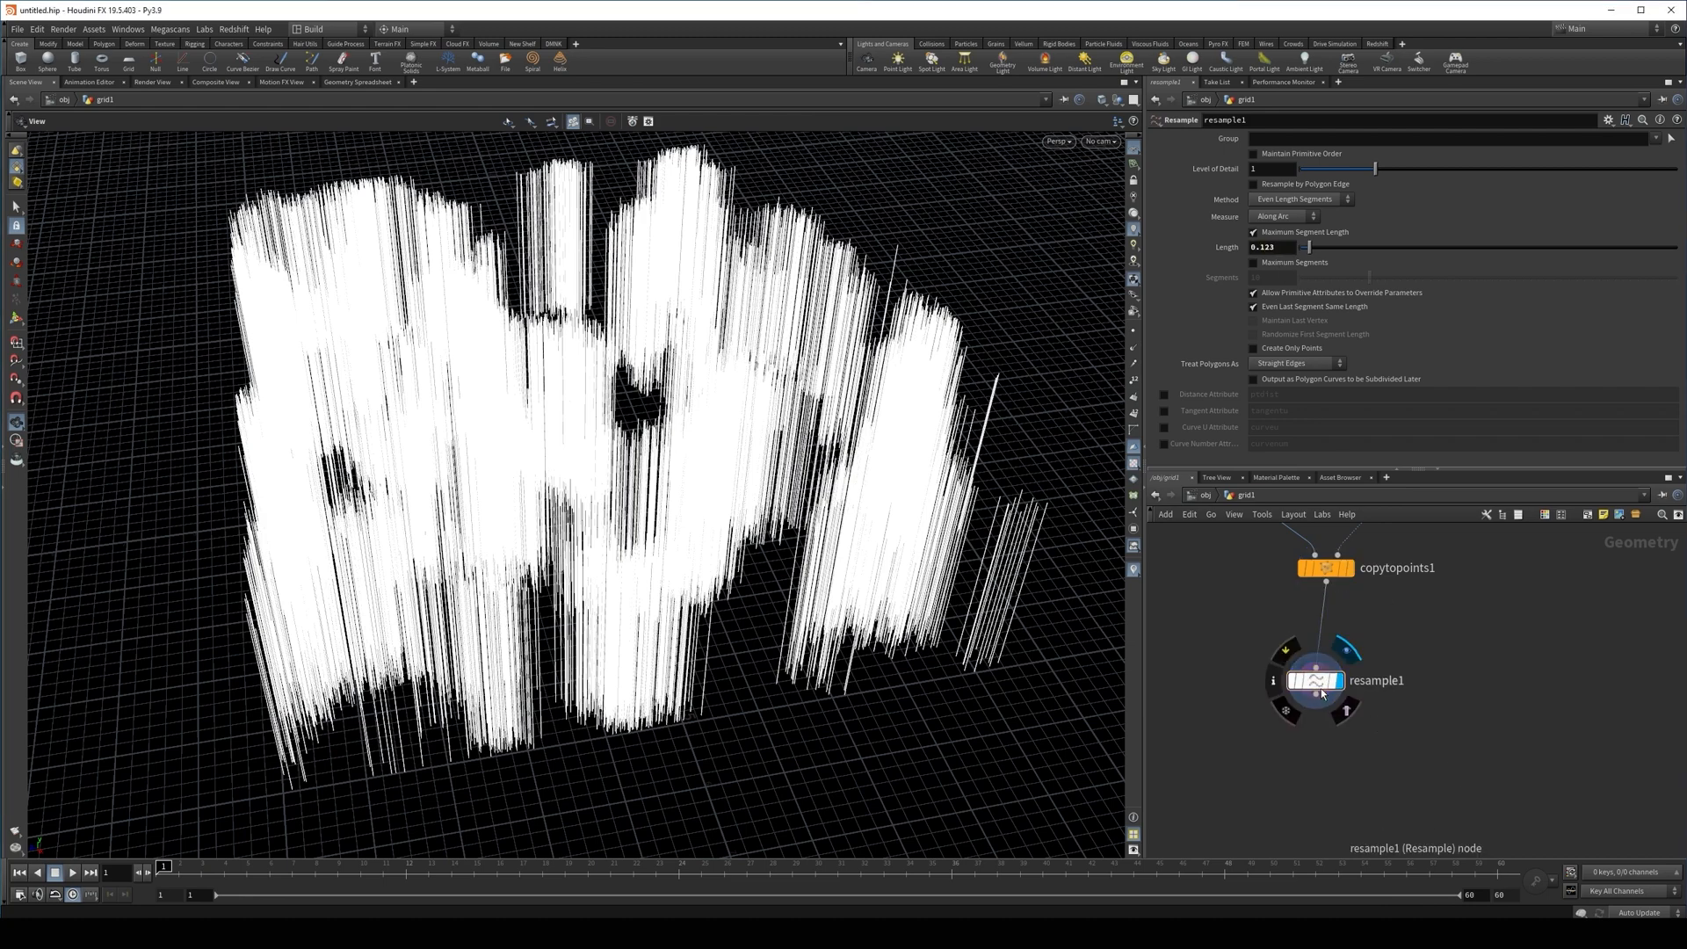
middle_click(1321, 690)
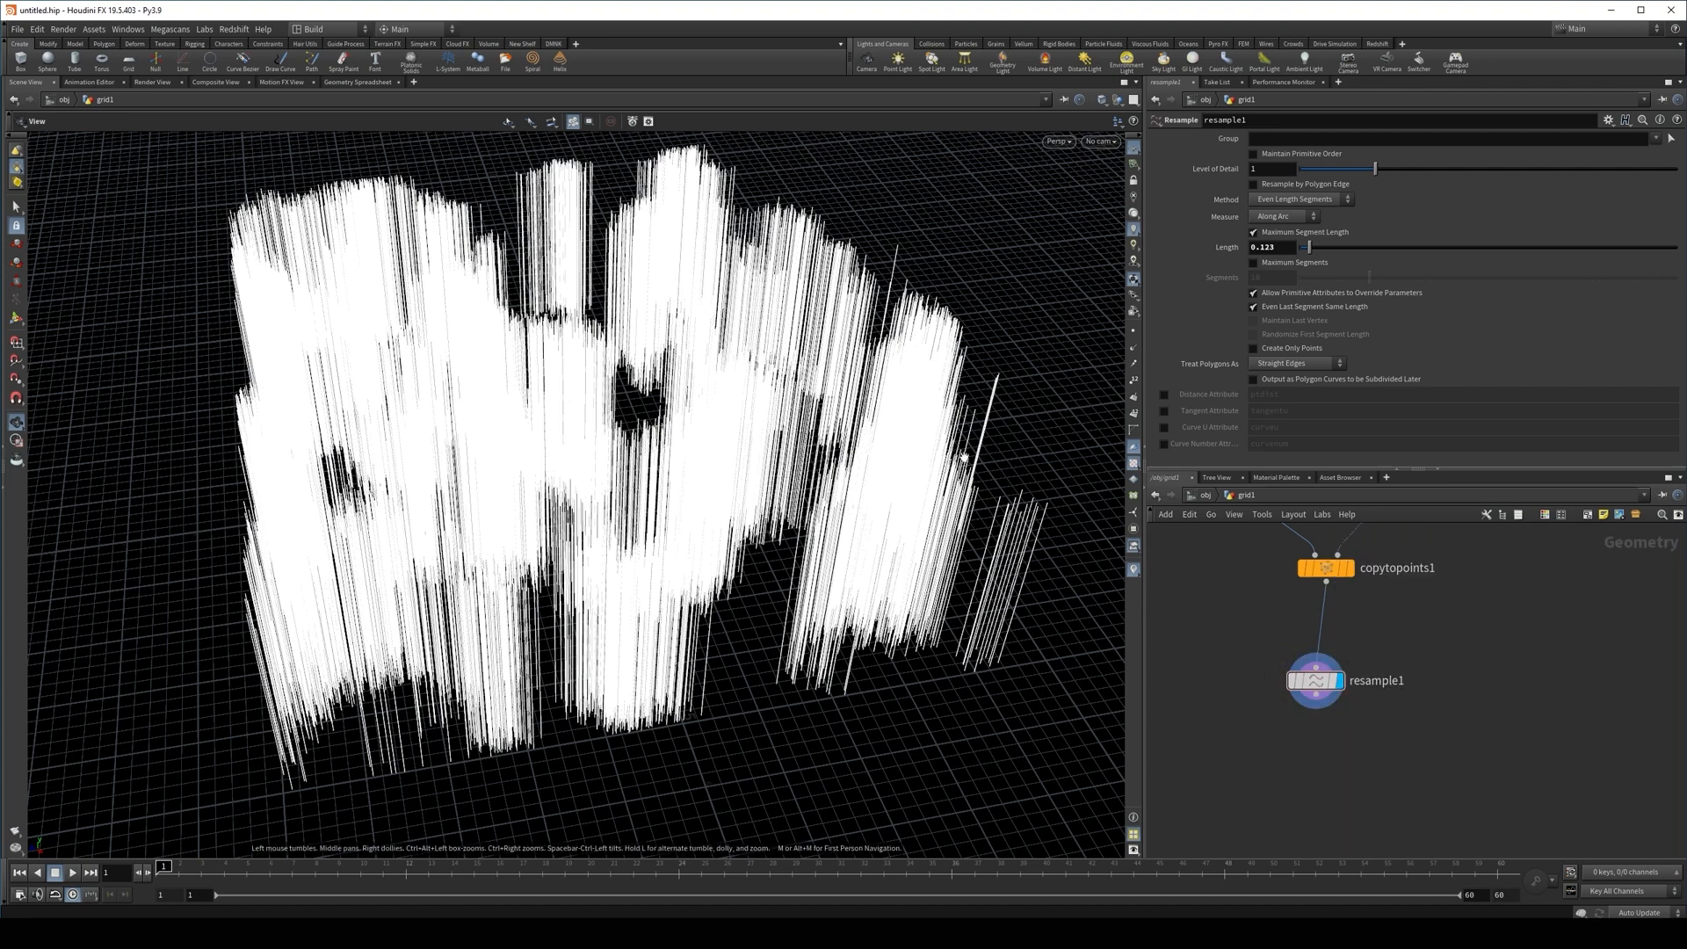
left_click(1167, 429)
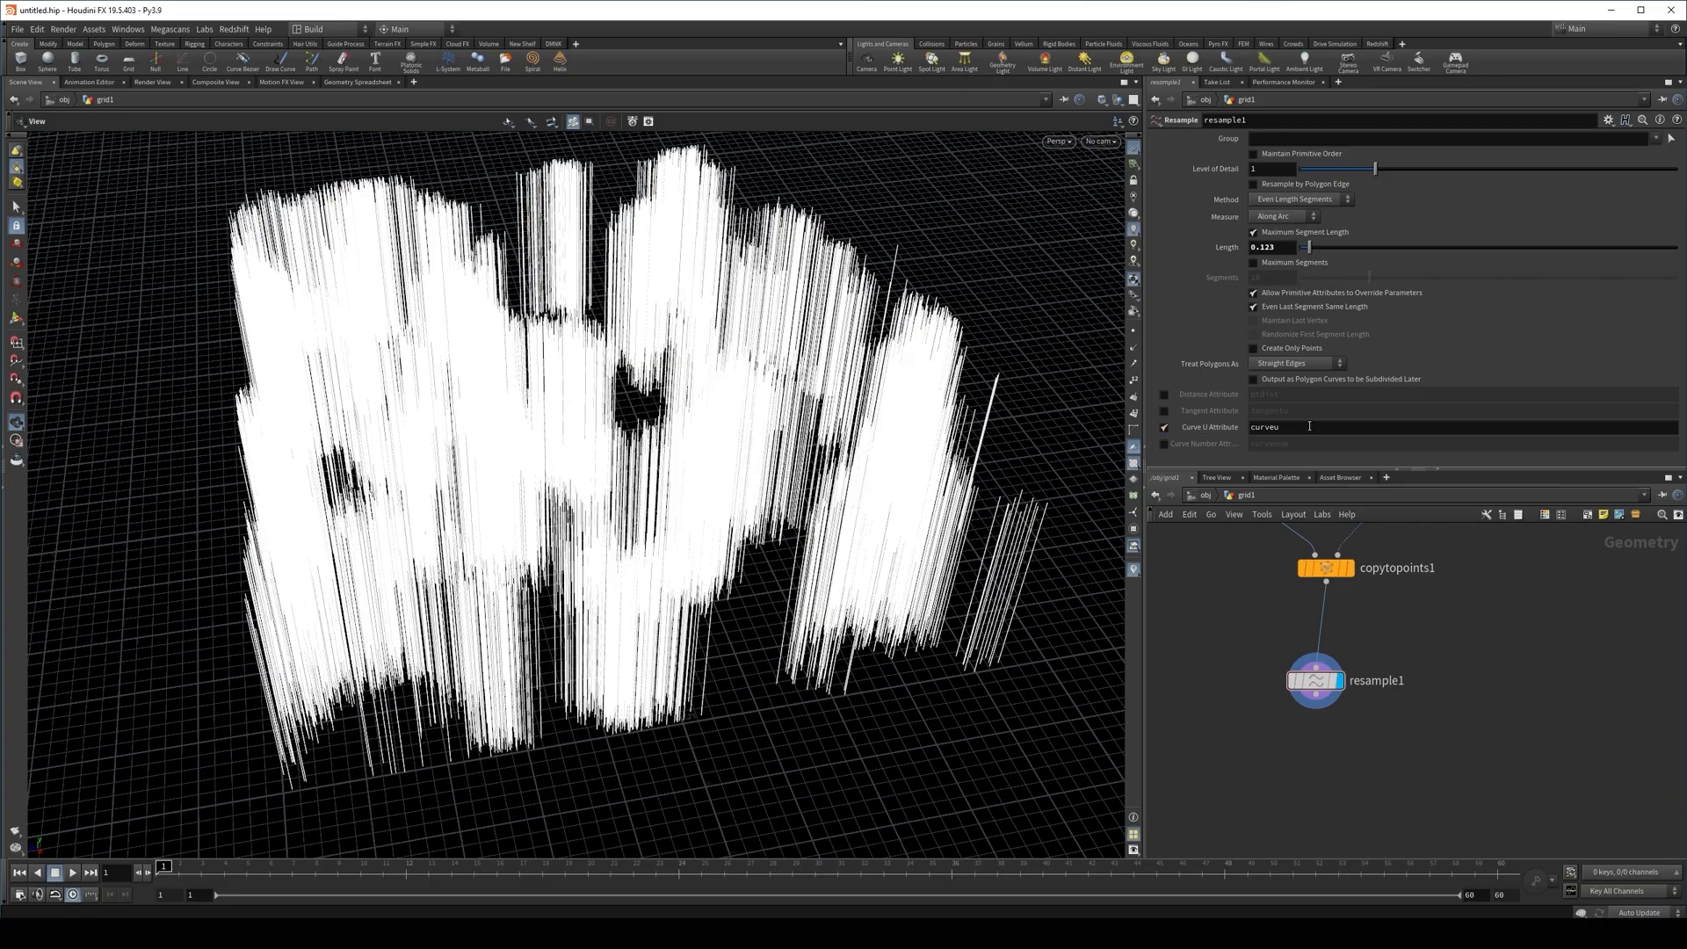
left_click_drag(1307, 428, 1009, 553)
type("u")
Examine the base ends of the resampled lines up close and from different angles
left_click_drag(1095, 588, 606, 459)
right_click_drag(606, 459, 560, 659)
left_click_drag(560, 659, 683, 491)
scroll(640, 700, "up", 5)
scroll(641, 648, "up", 5)
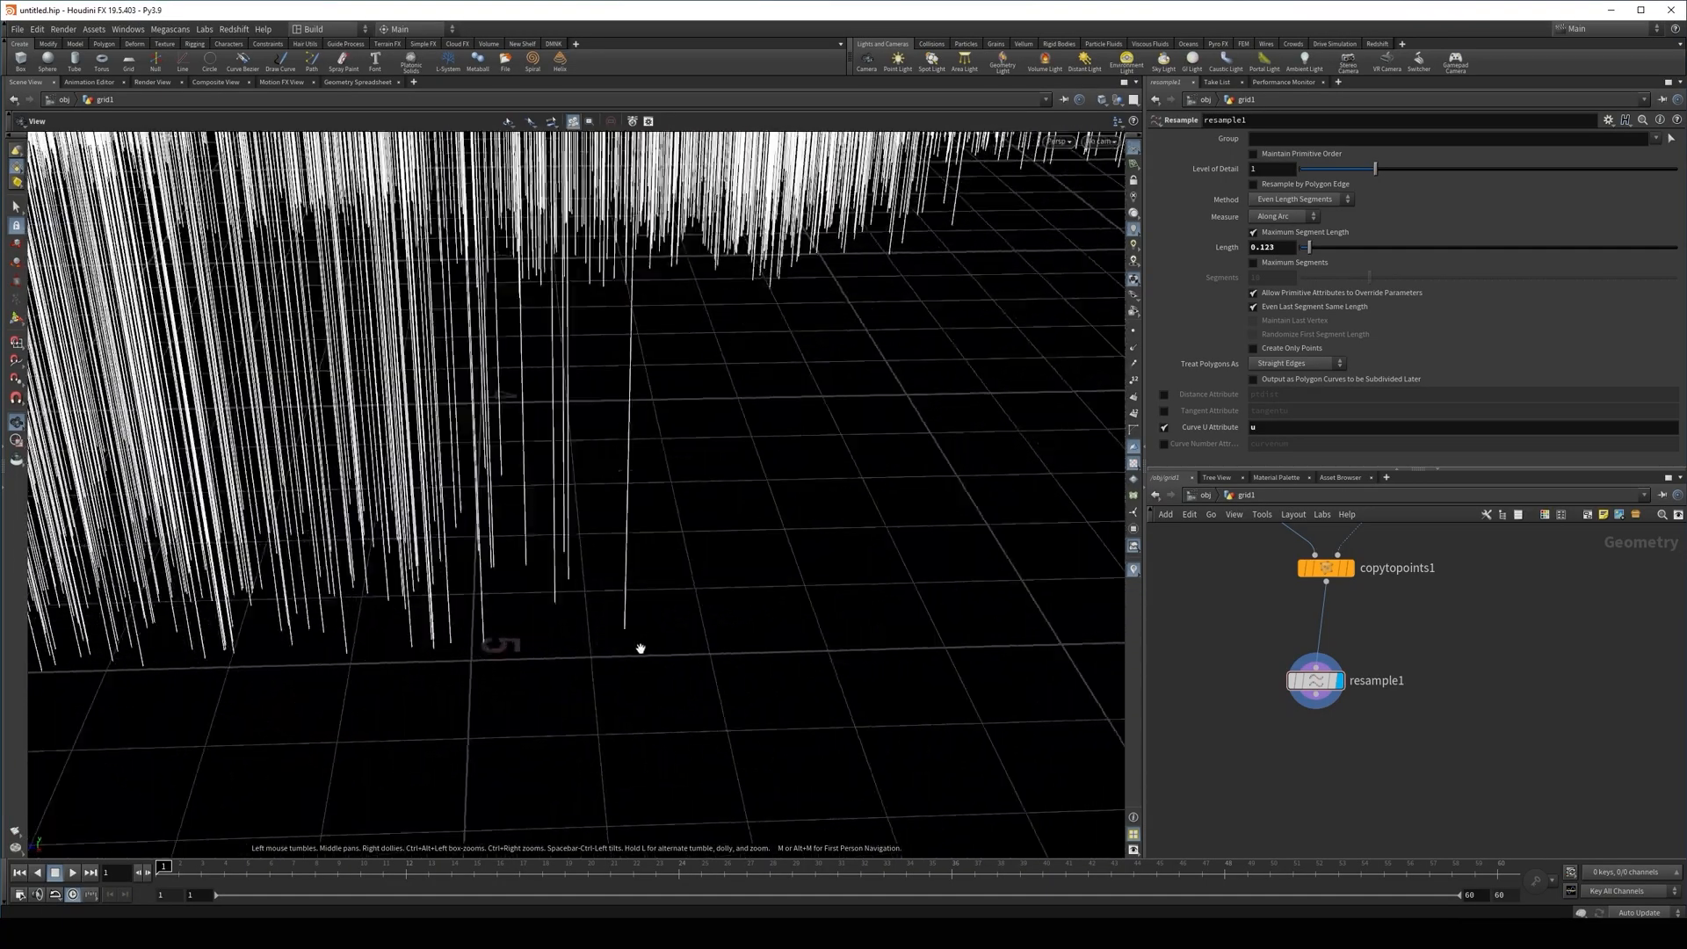
left_click_drag(635, 654, 665, 695)
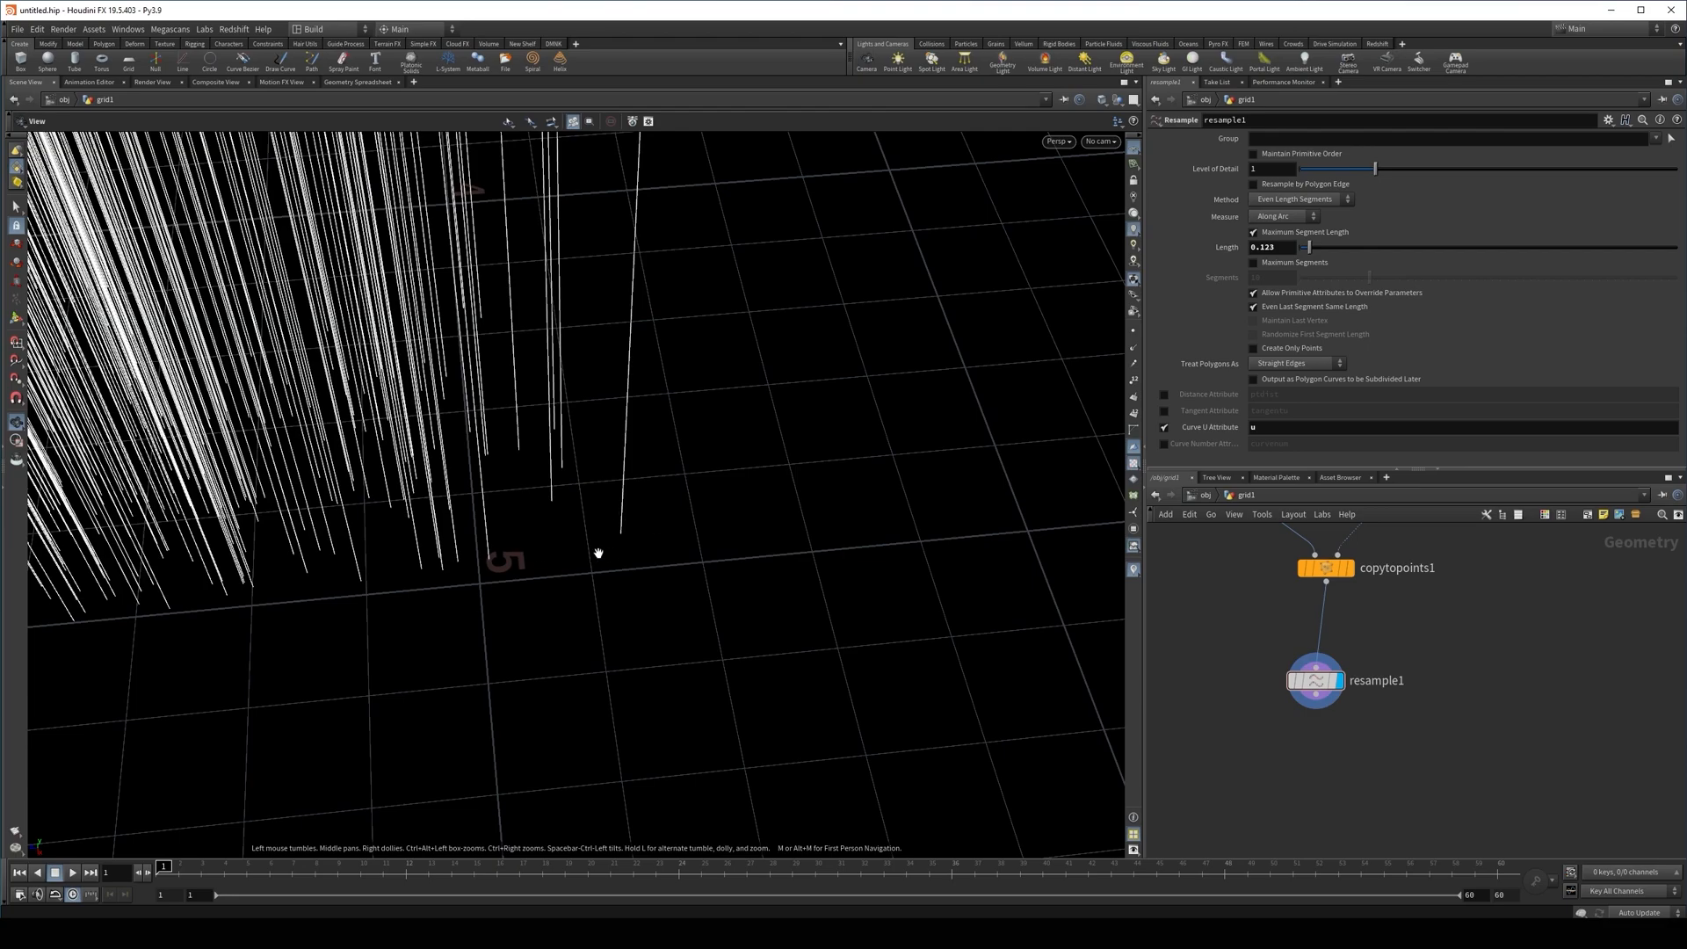
left_click_drag(598, 554, 641, 366)
key("f")
left_click_drag(665, 467, 697, 404)
Add a point Attribute VOP after the Resample node and open its inner network
middle_click_drag(1323, 749, 1401, 709)
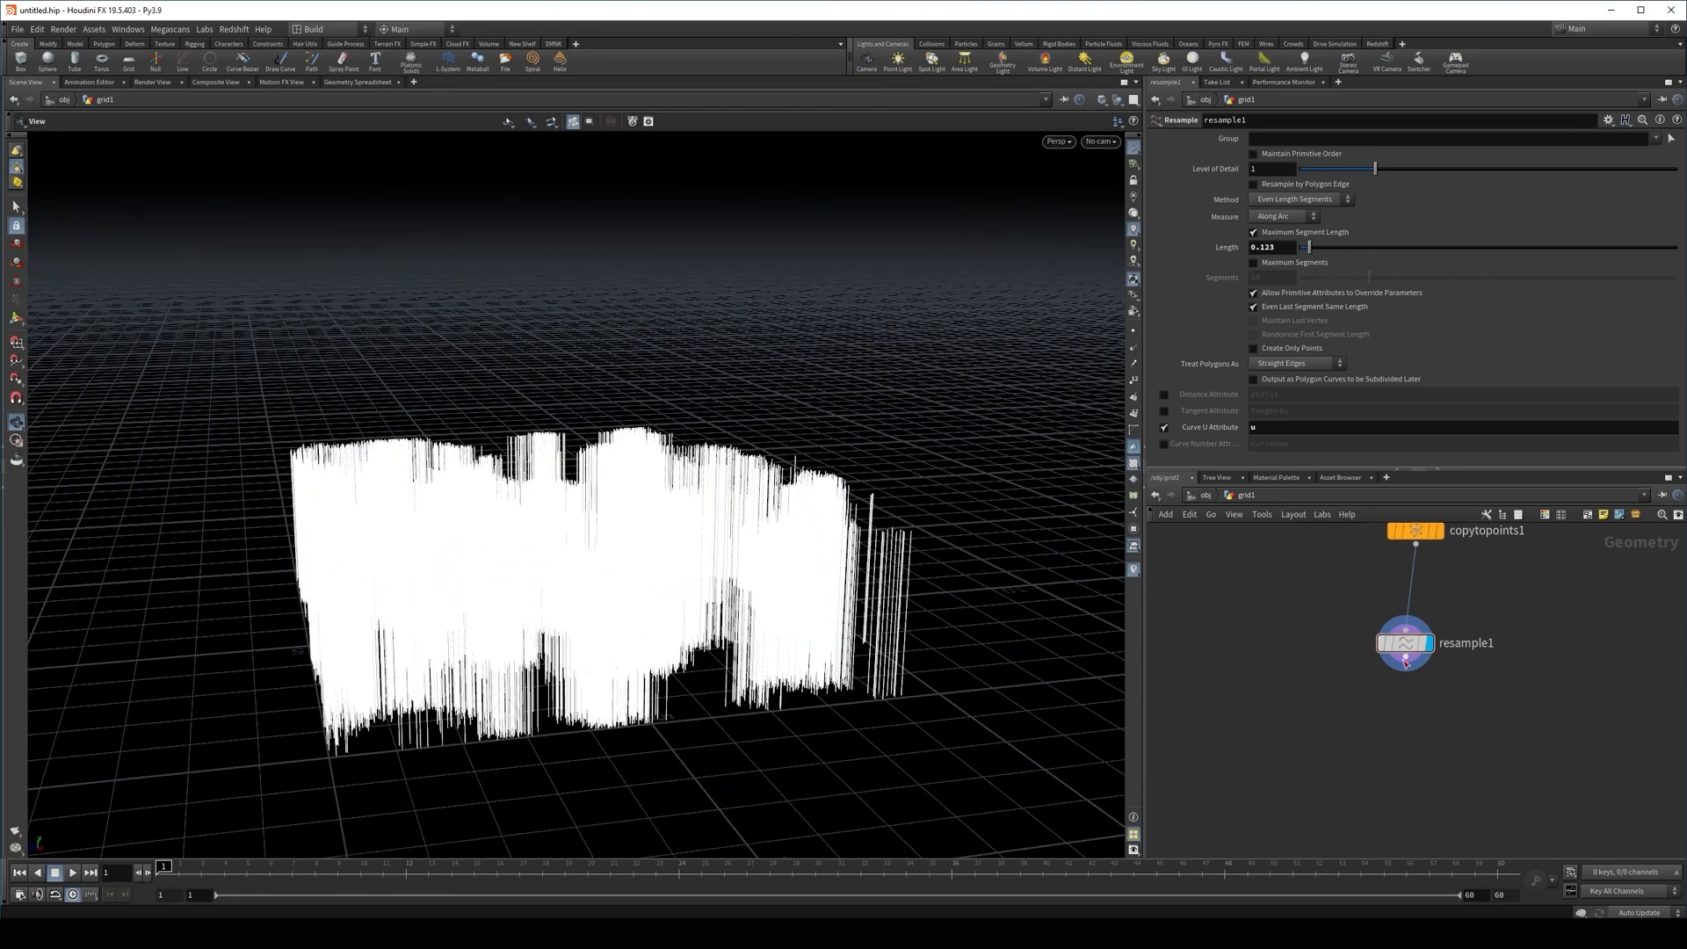
key("Tab")
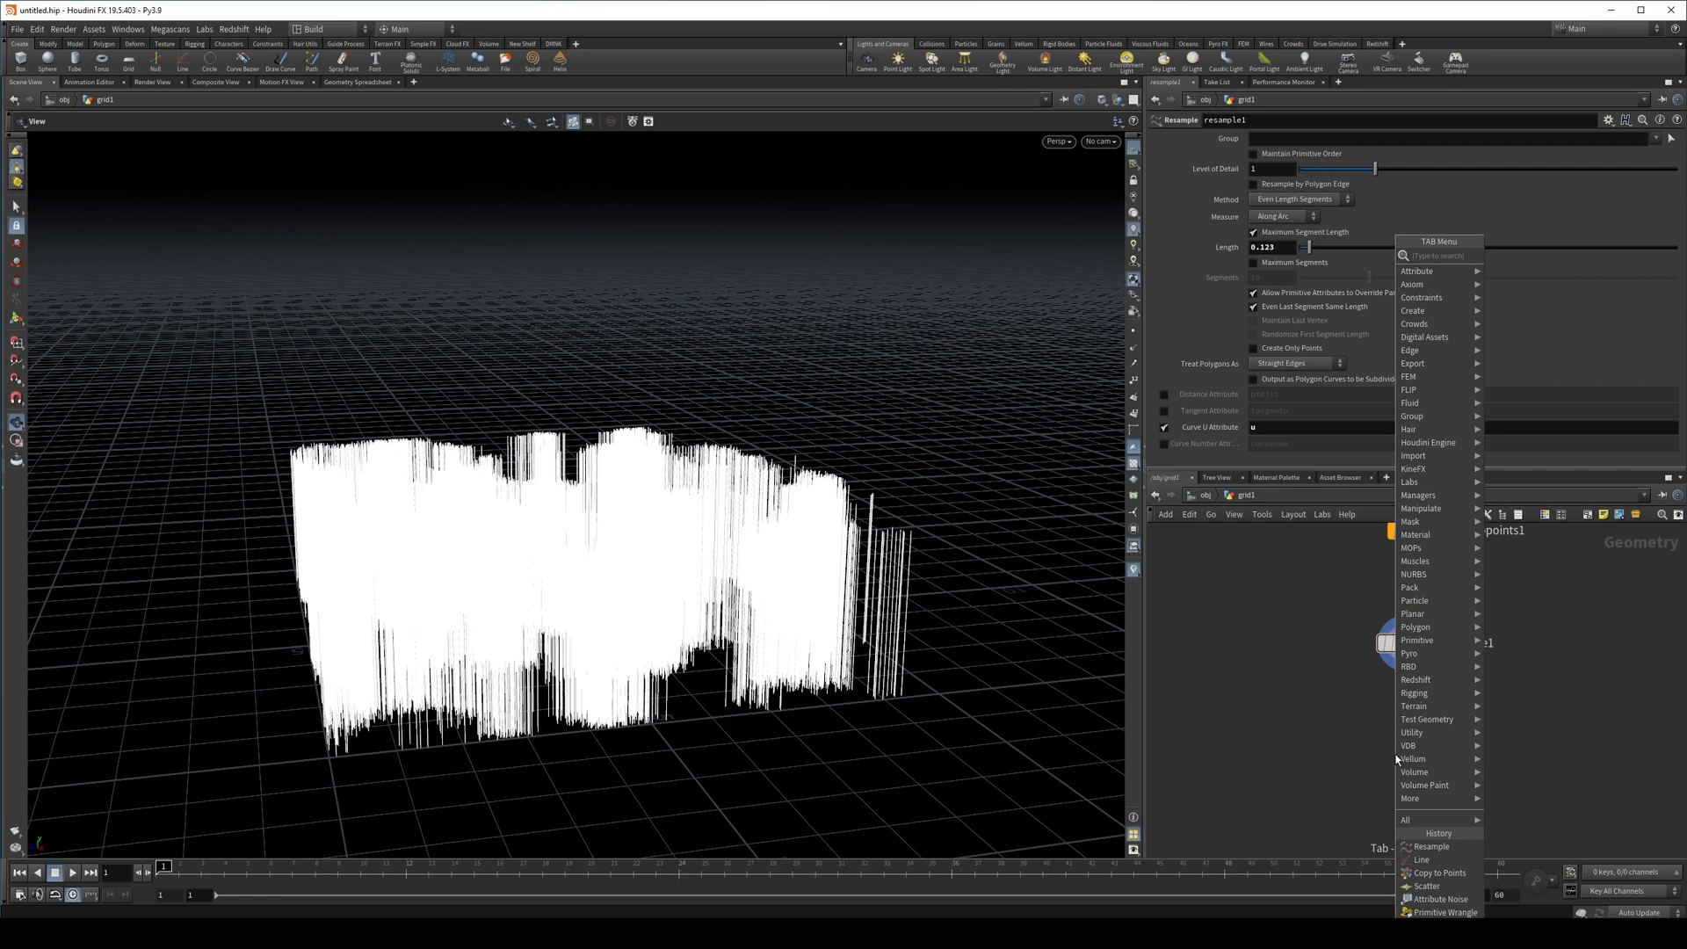
type("vop")
key("Down")
key("Down")
key("Return")
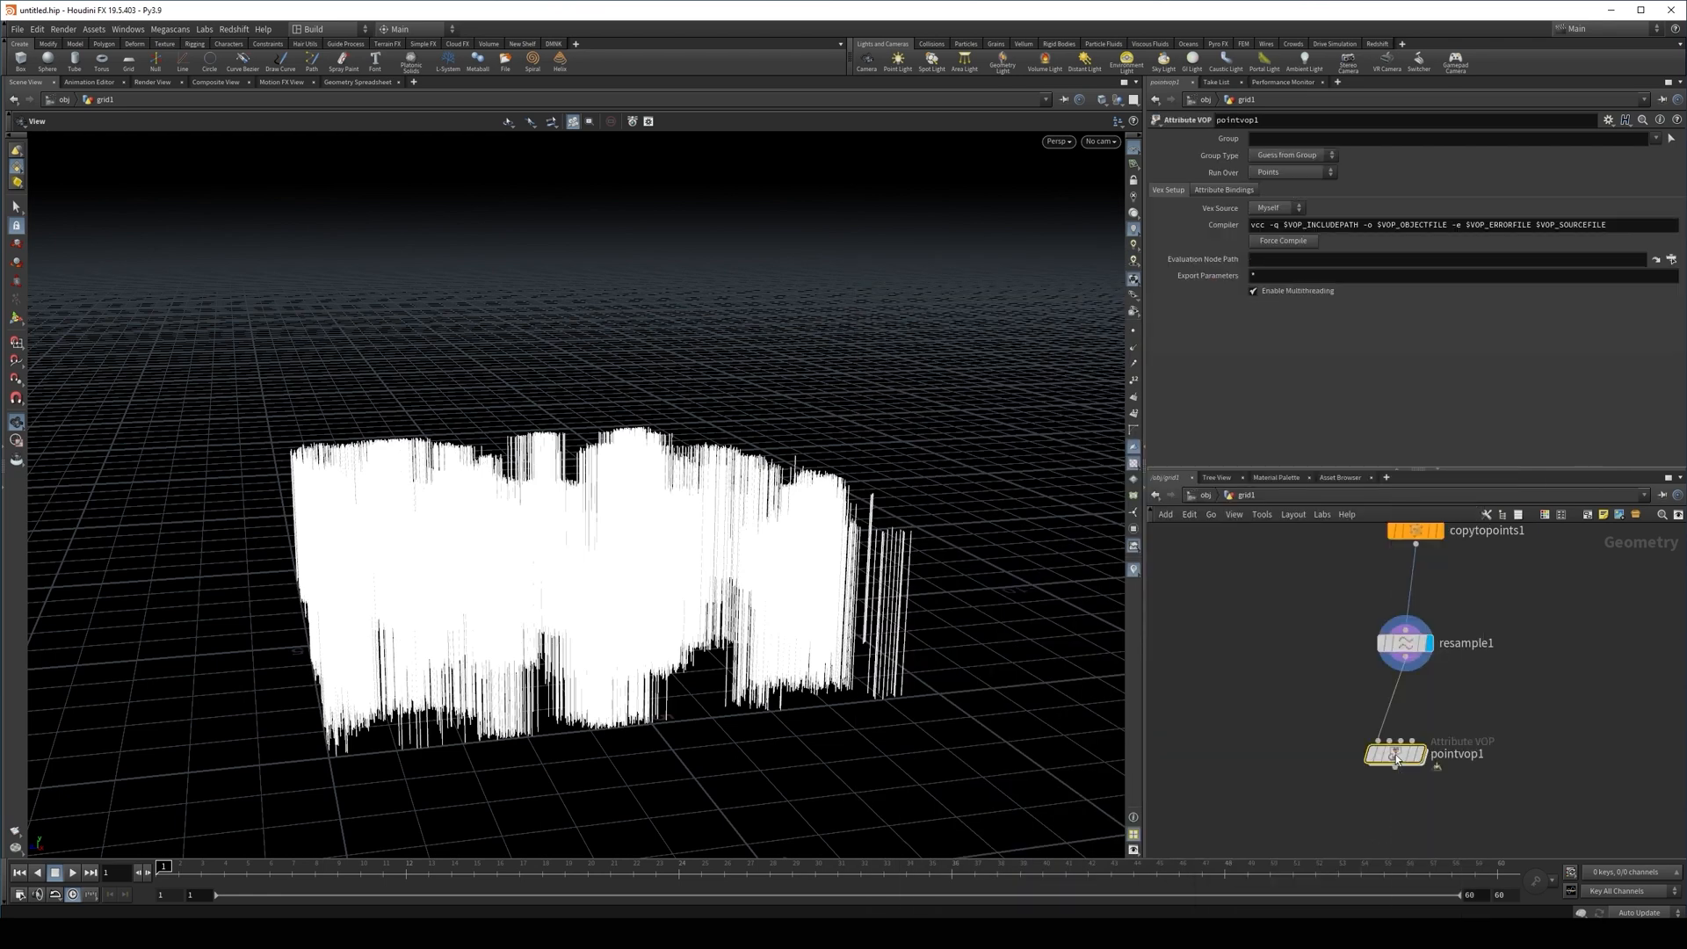
double_click(1396, 756)
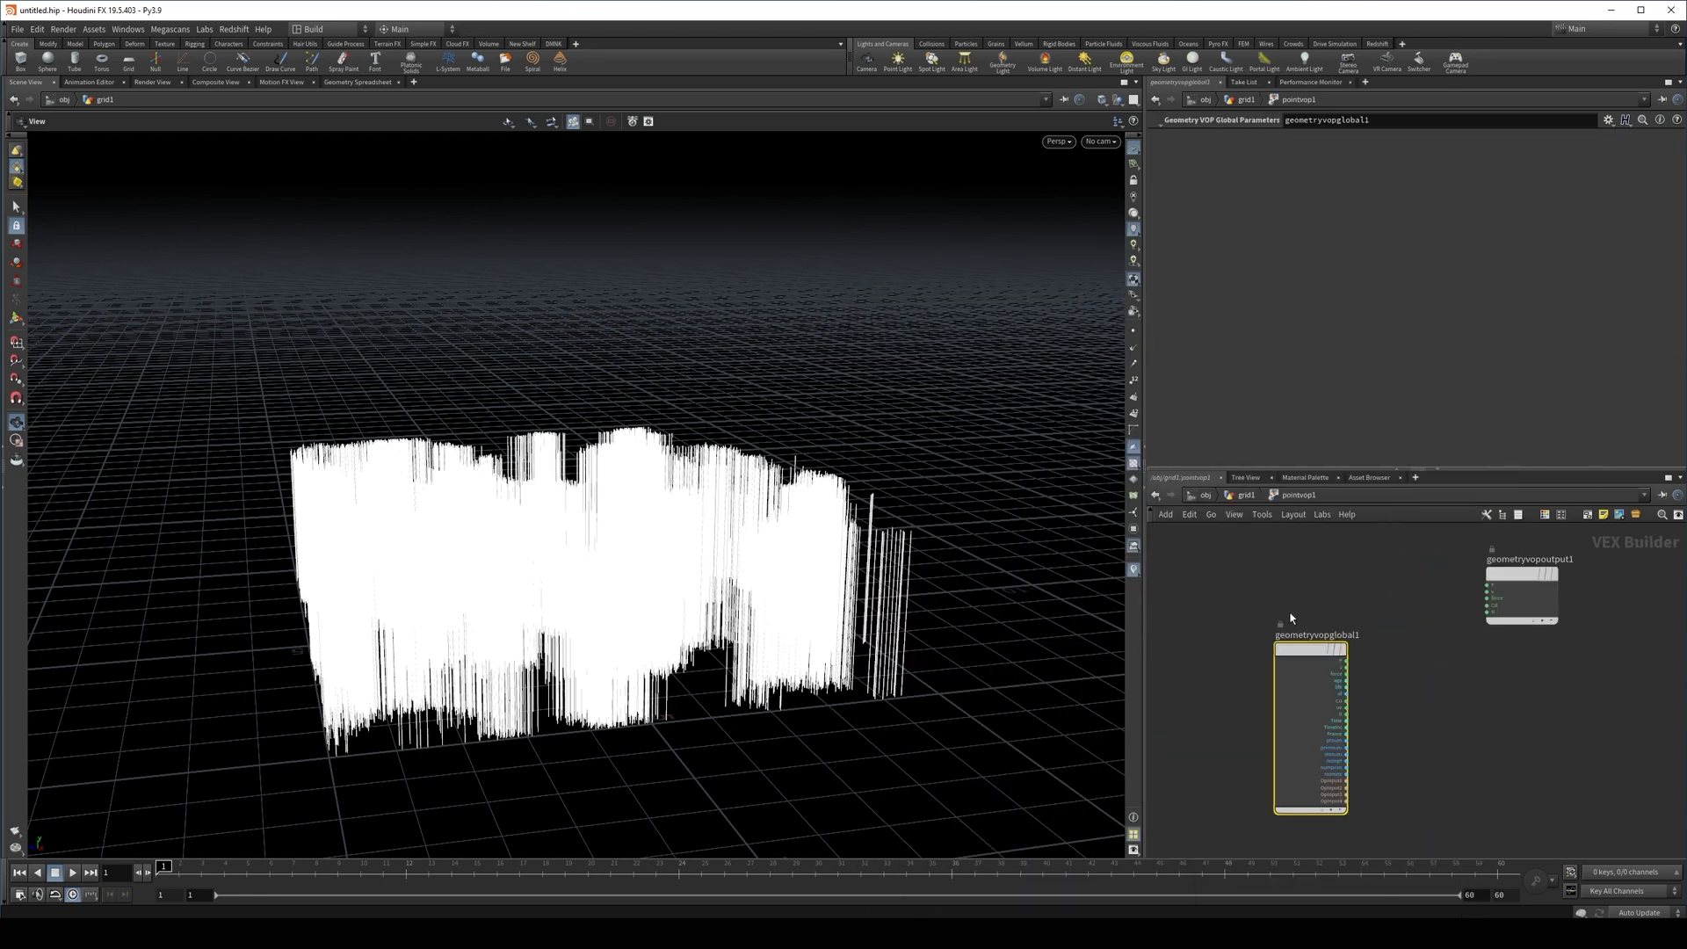
Add an Anti-Aliased Flow Noise node and wire the global P output into its pos input
left_click_drag(553, 473, 567, 575)
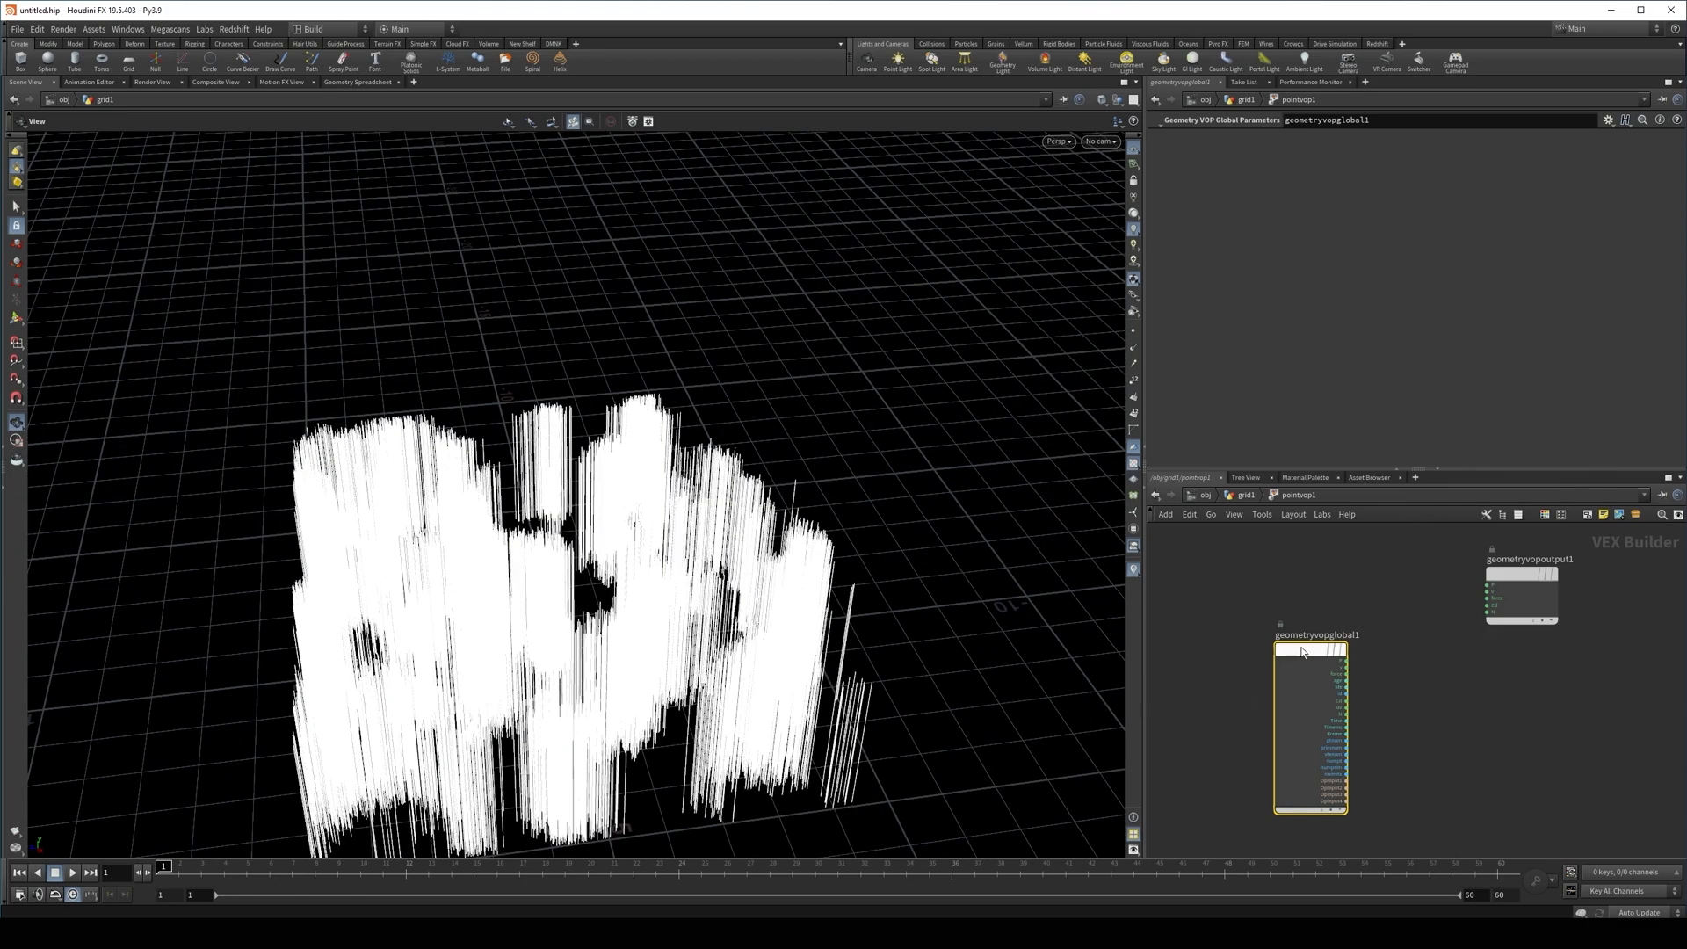
left_click_drag(1312, 650, 1194, 650)
key("Tab")
type("anti")
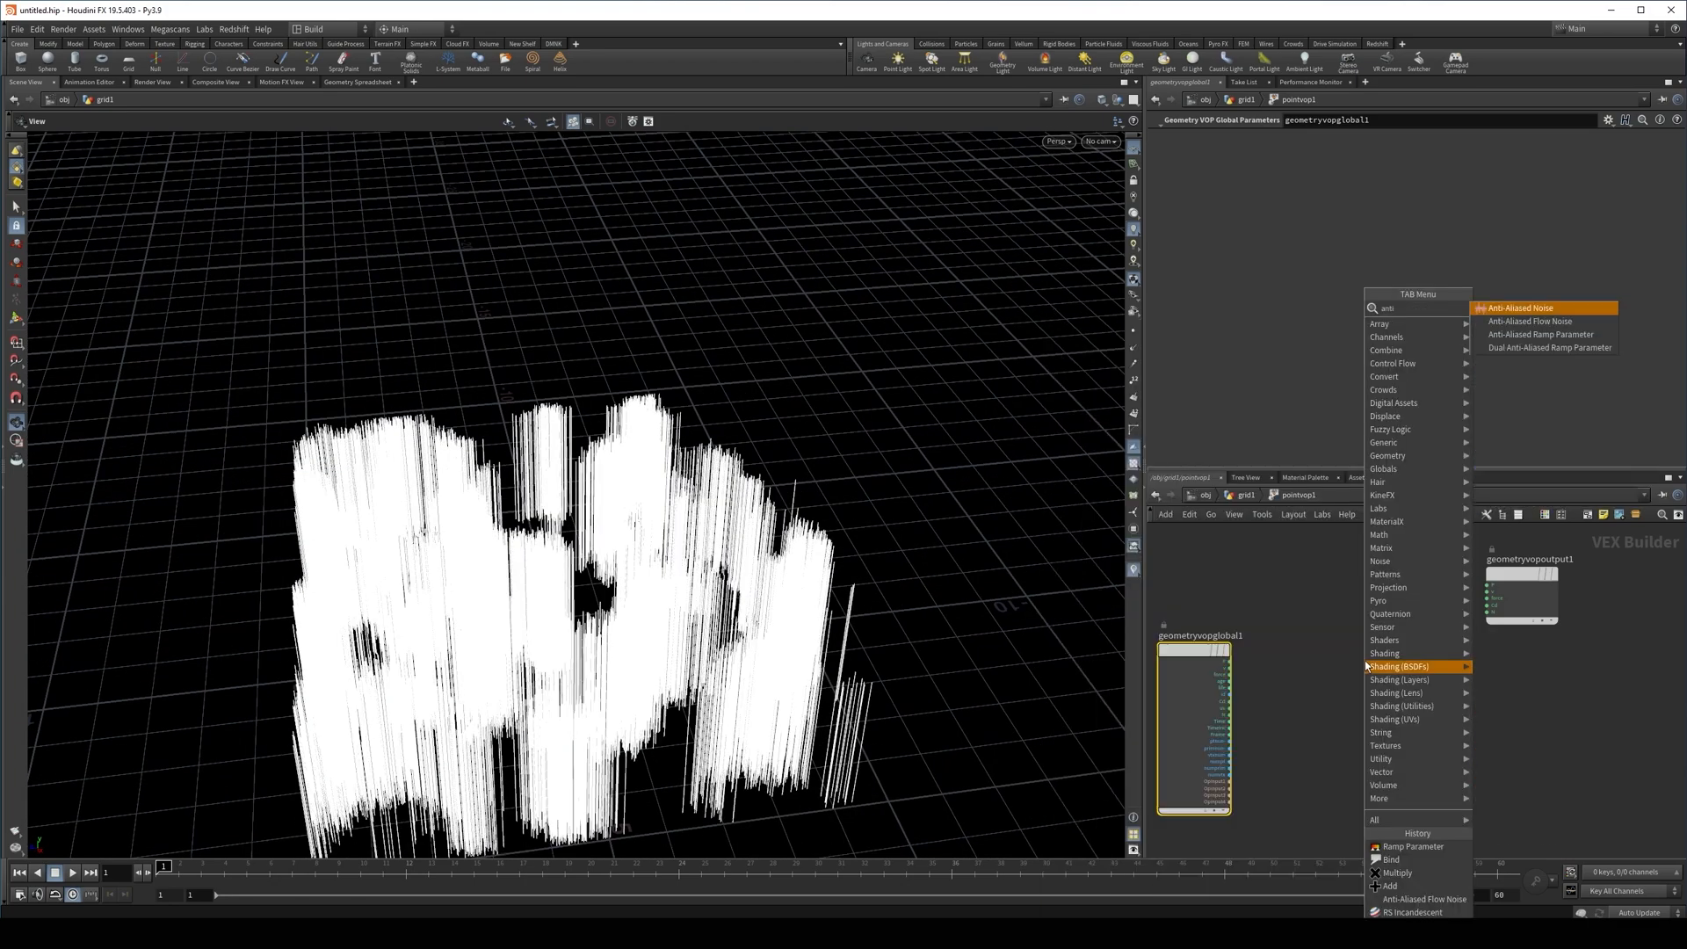
key("Return")
left_click(1366, 666)
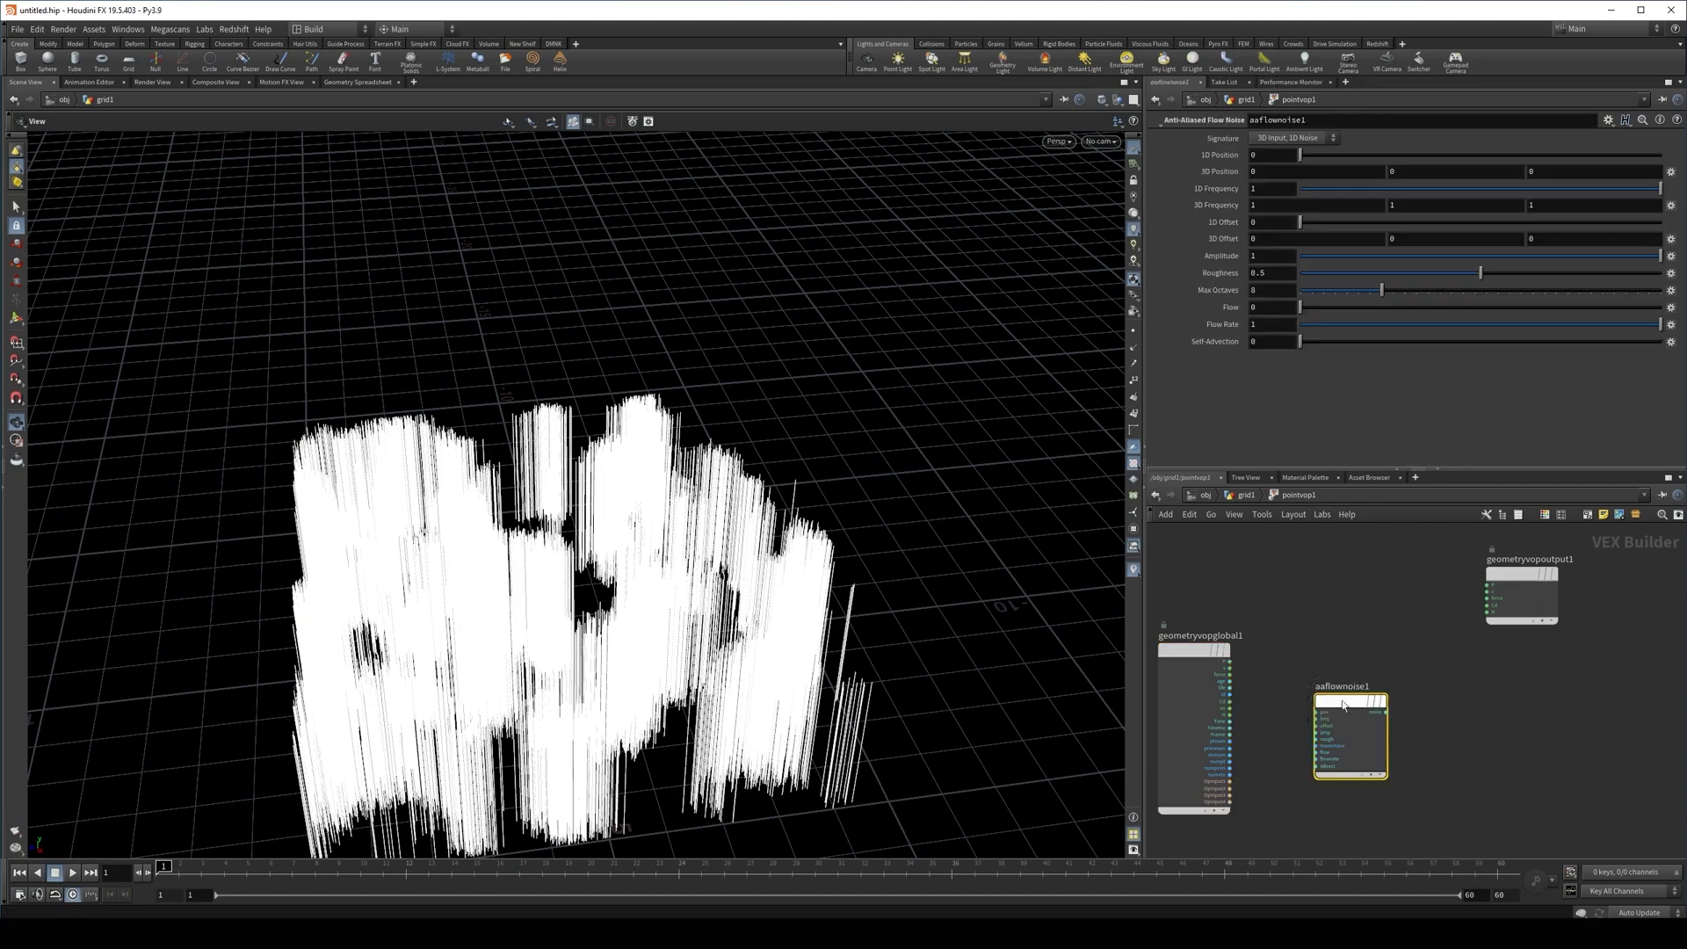
scroll(1367, 694, "up", 3)
left_click_drag(1238, 658, 1334, 757)
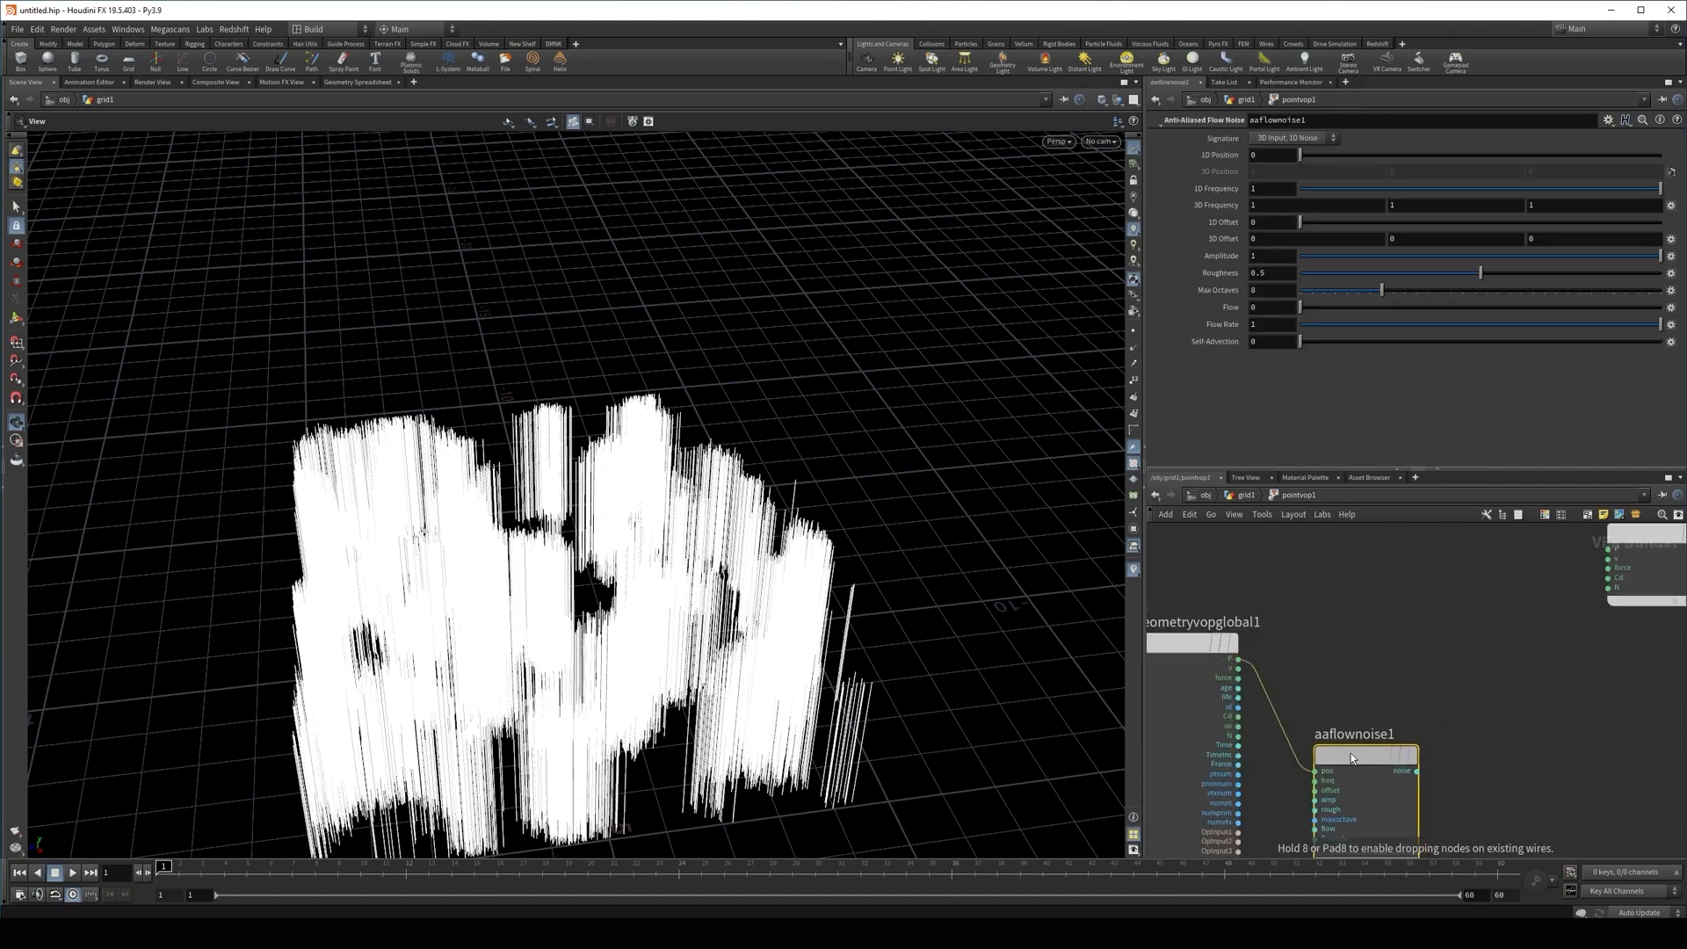
Set the flow noise signature to 3D Input, 3D Noise
left_click_drag(922, 383, 910, 464)
middle_click_drag(623, 497, 746, 370)
middle_click_drag(987, 508, 835, 545)
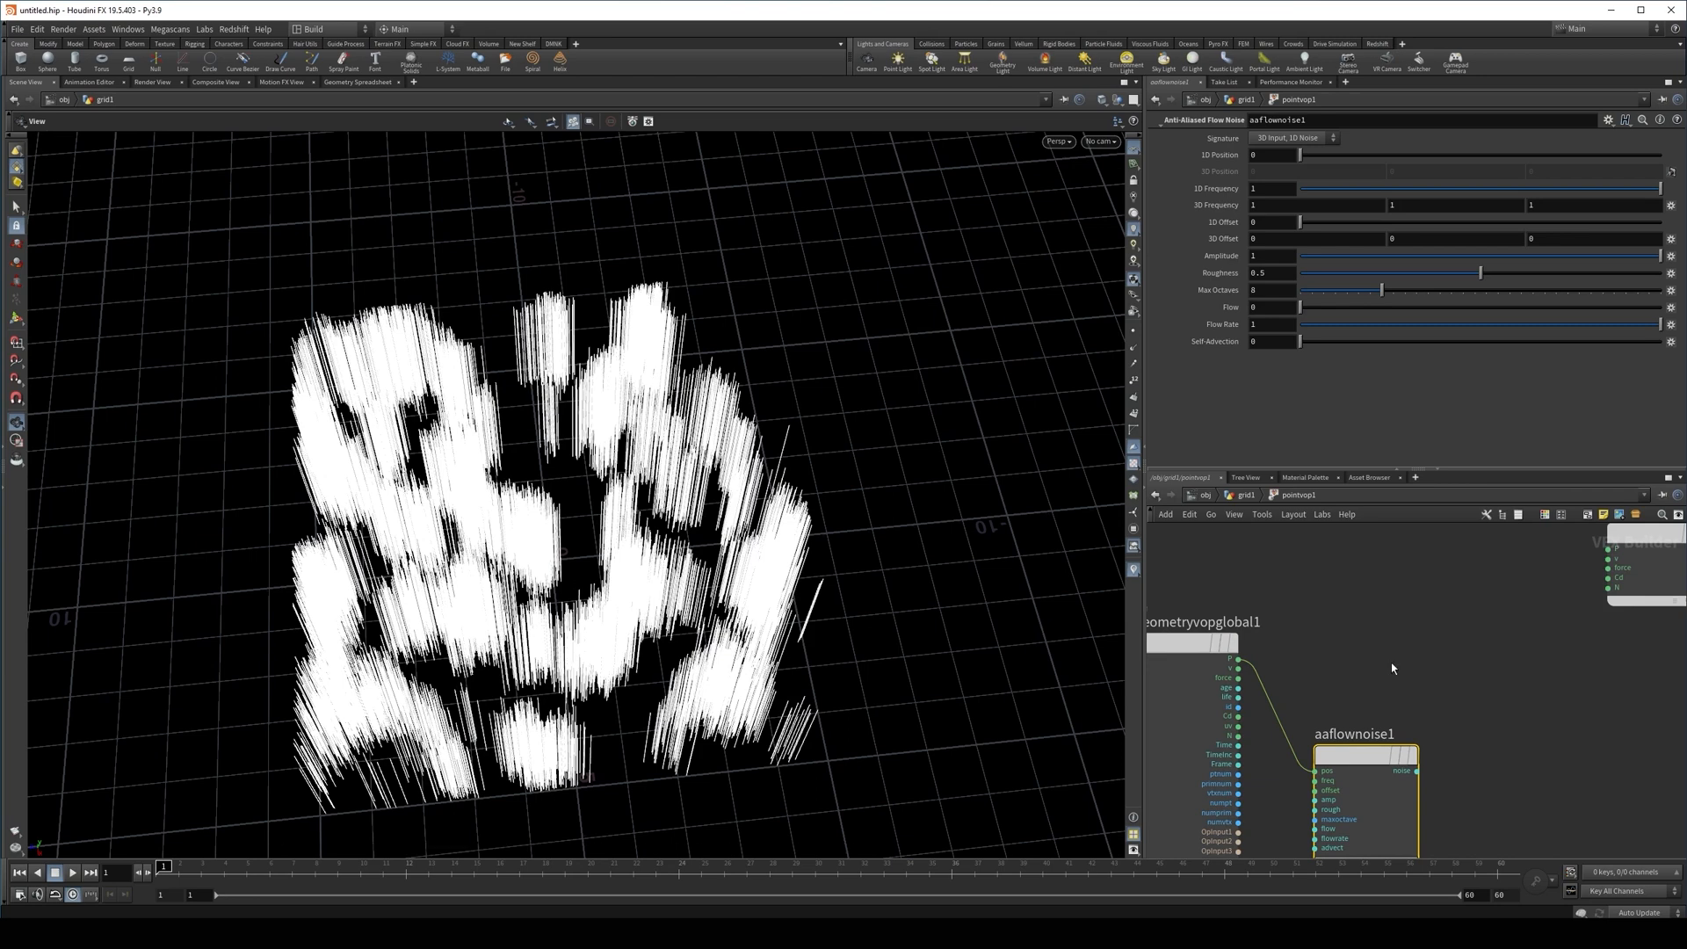
left_click(1285, 138)
left_click(1279, 172)
Add an Add node and wire the global P and the flow noise output into its two inputs
key("Tab")
type("add")
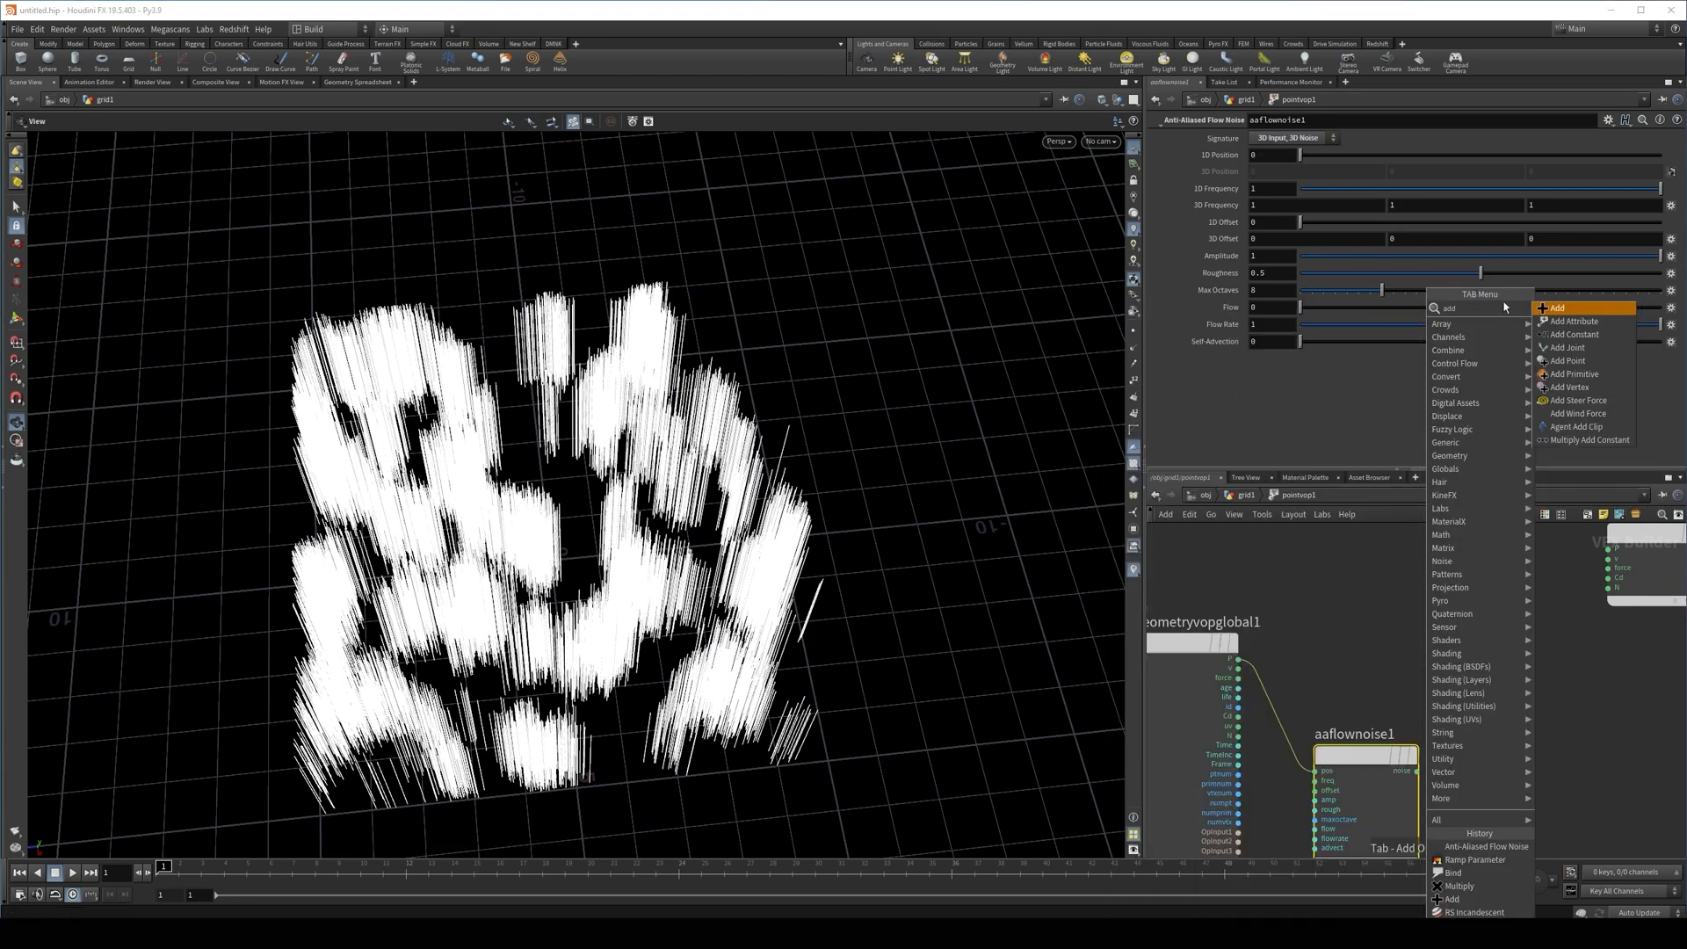
key("Return")
left_click(1440, 605)
left_click_drag(1239, 658, 1389, 612)
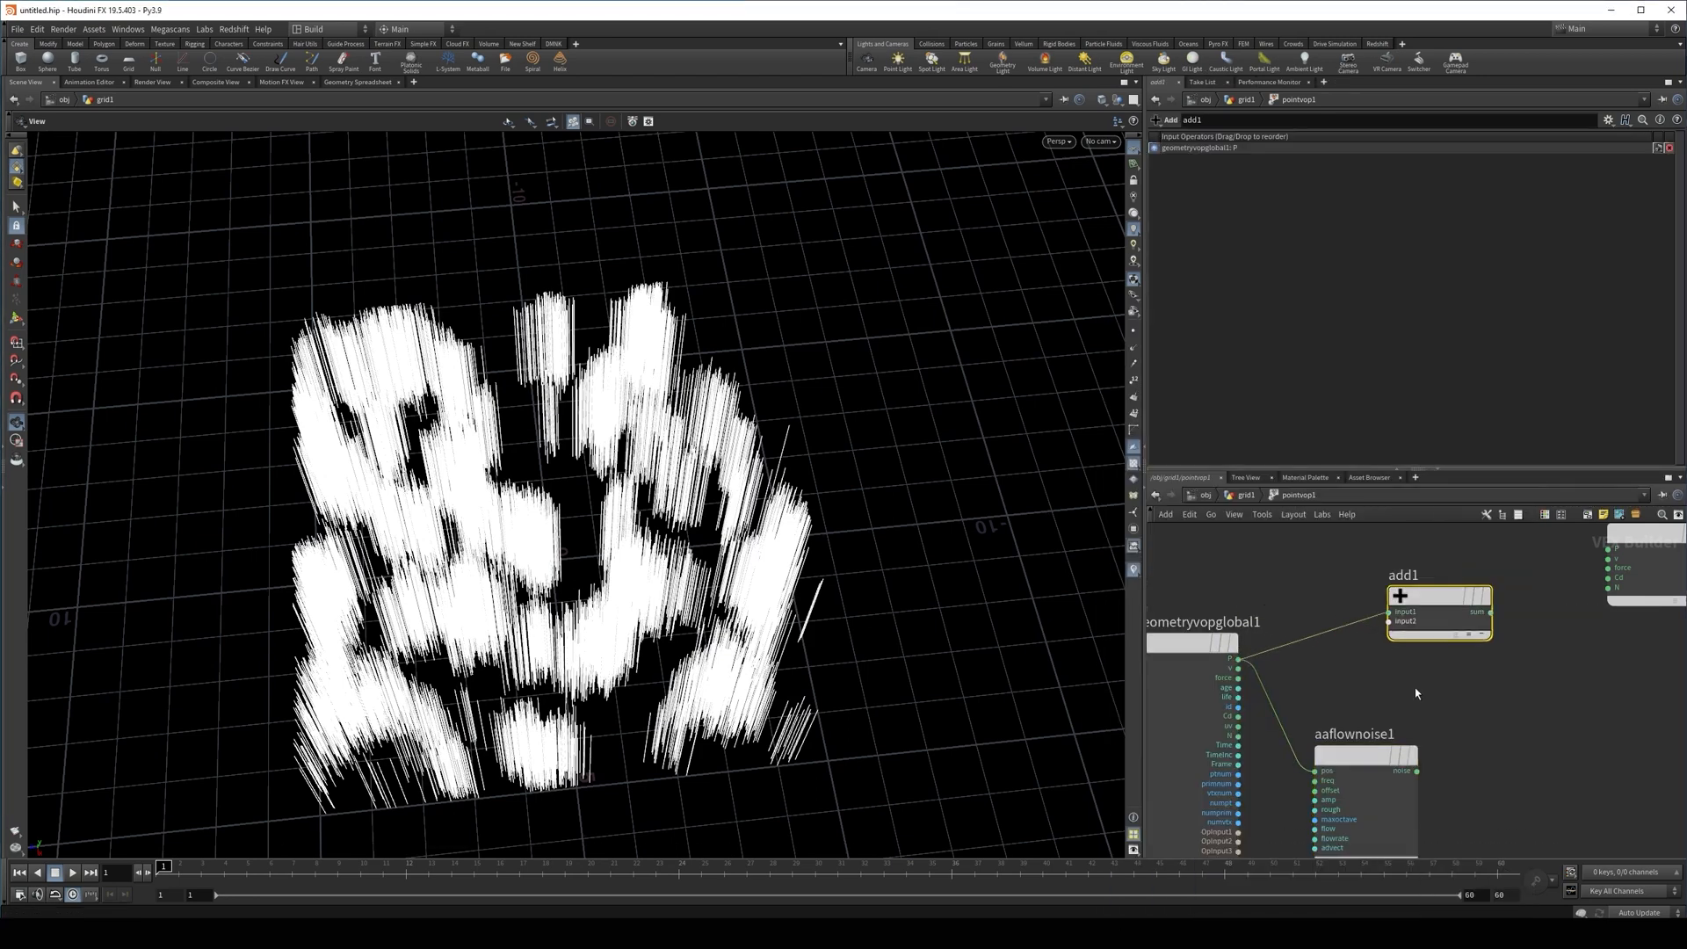
left_click_drag(1417, 771, 1389, 621)
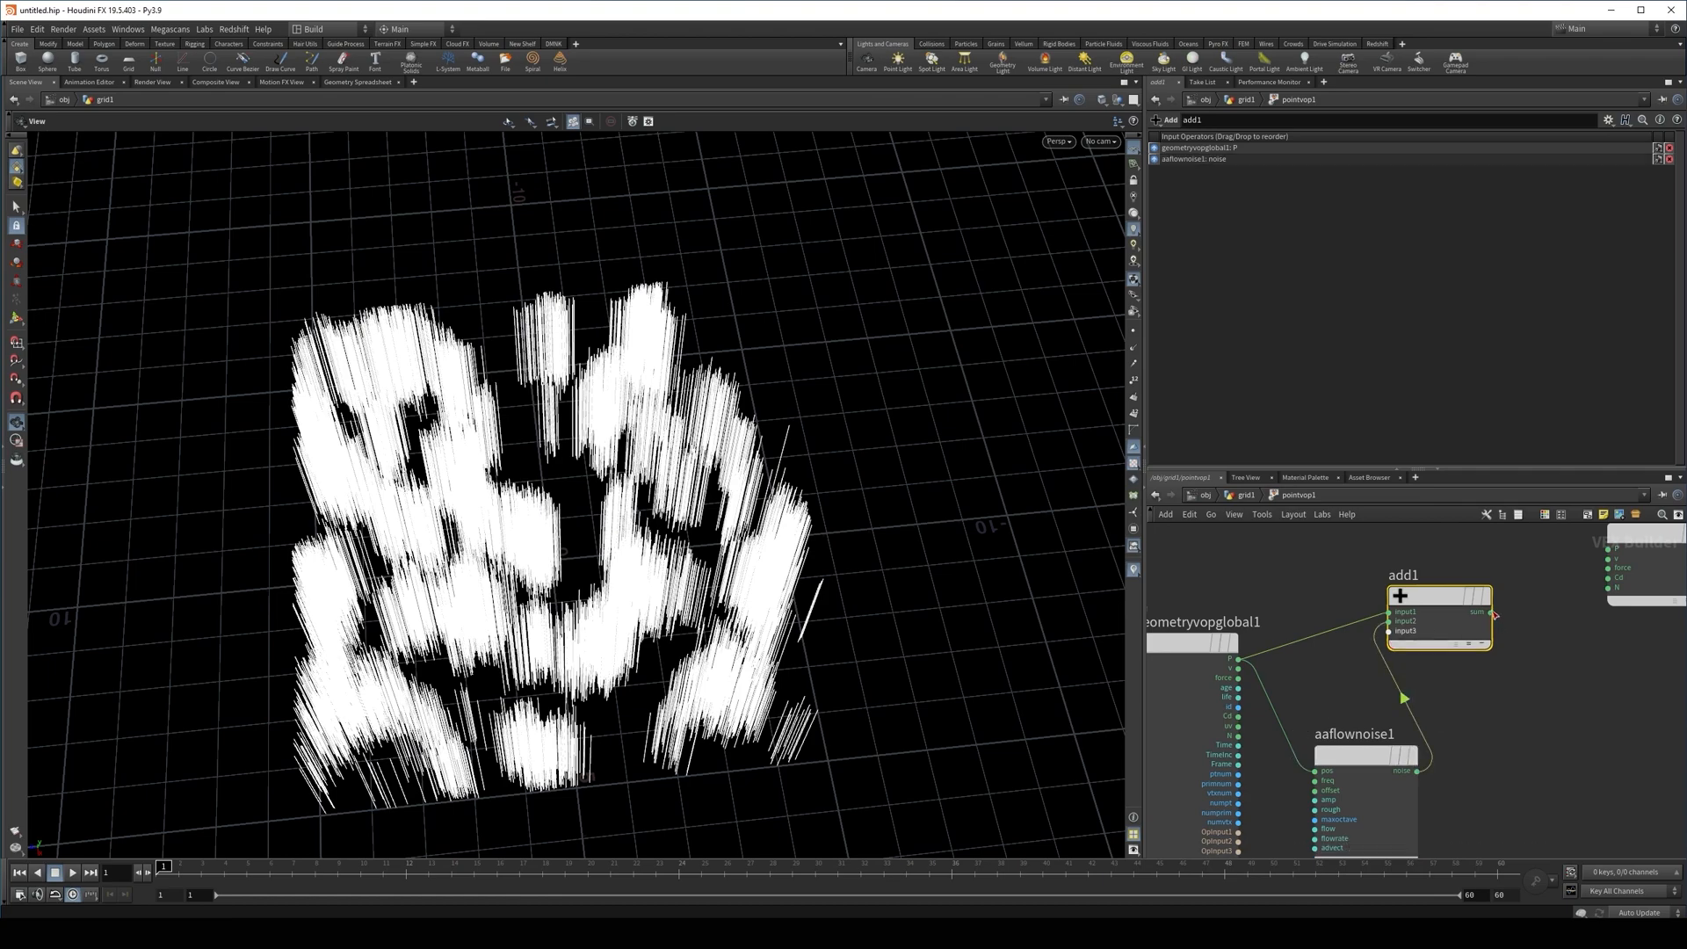
Wire the Add node's sum into the P input of the geometry output and inspect the distorted lines
left_click_drag(1493, 613, 1601, 583)
left_click_drag(690, 597, 728, 563)
middle_click_drag(575, 712, 690, 525)
scroll(708, 457, "up", 4)
left_click_drag(708, 457, 754, 528)
scroll(1528, 653, "down", 5)
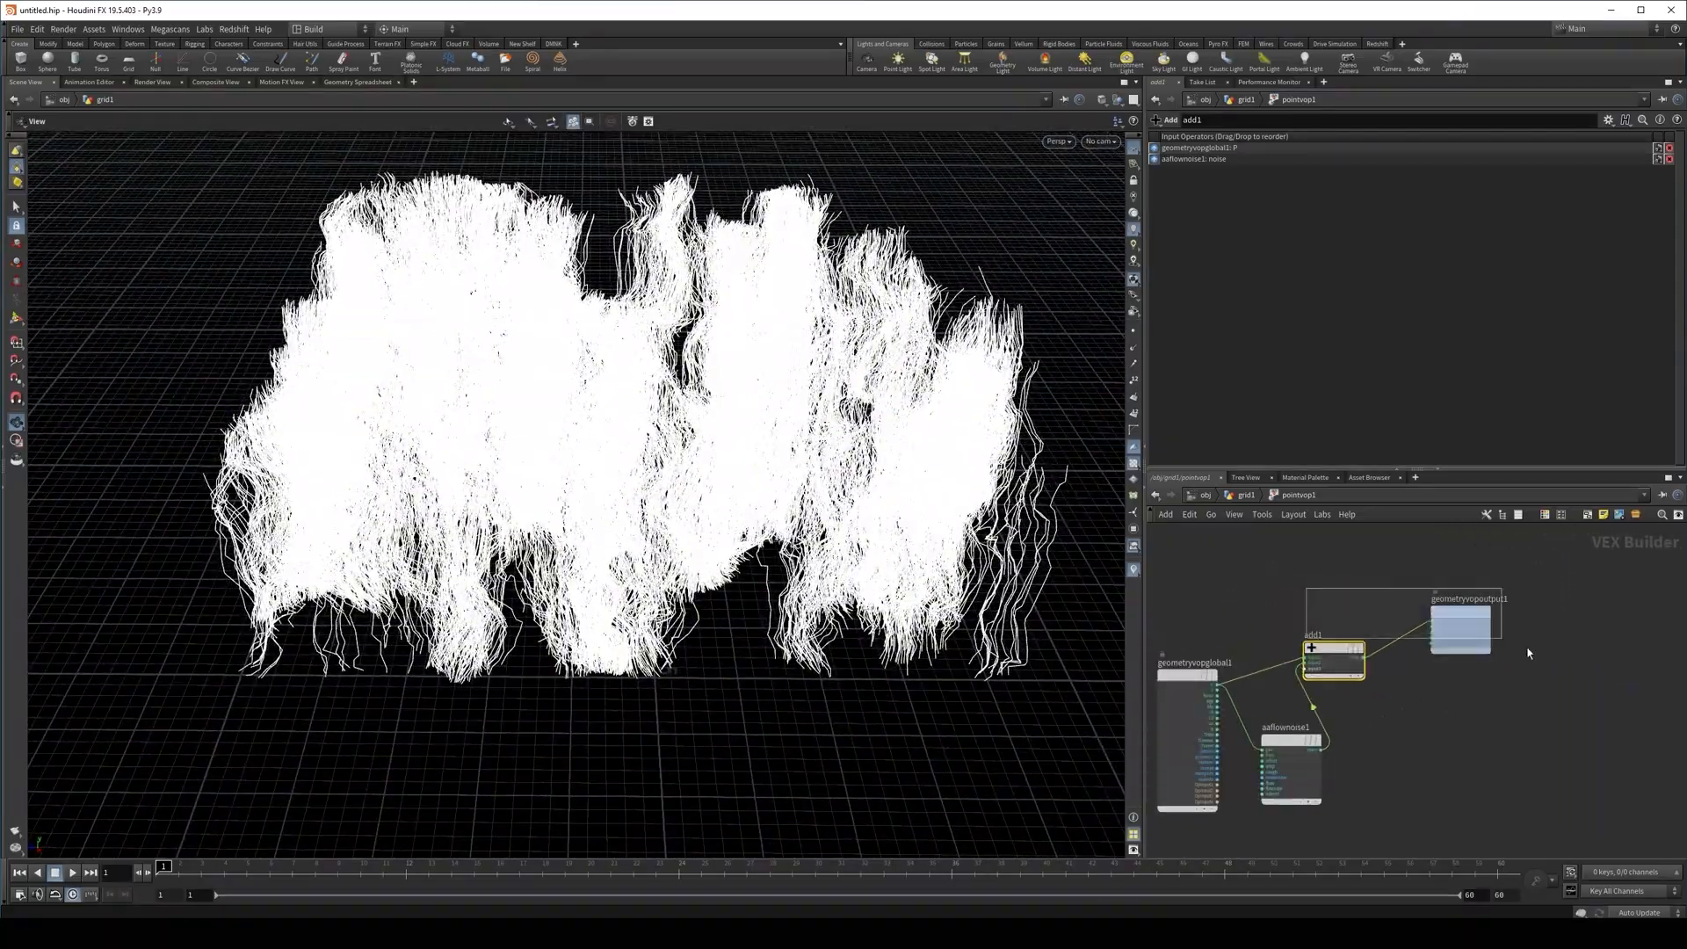
Make room beside the Add and output nodes and insert a Multiply node between the flow noise and the Add
left_click_drag(1529, 654, 1531, 657)
left_click_drag(1324, 648, 1438, 643)
key("Tab")
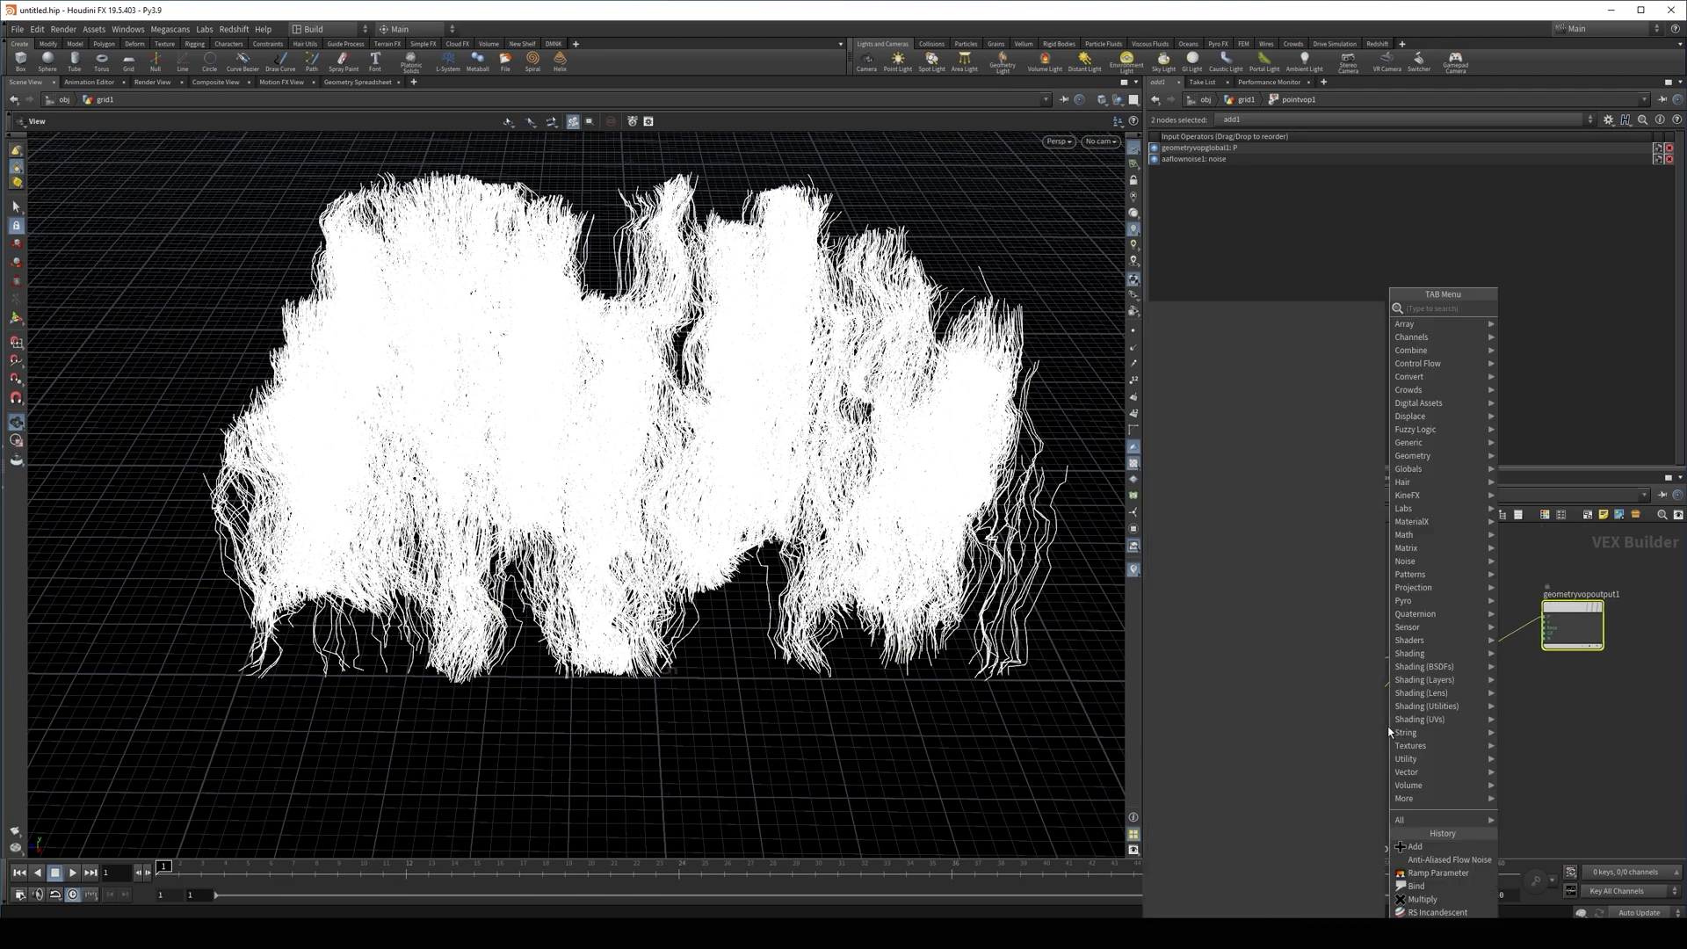
type("mult")
key("Return")
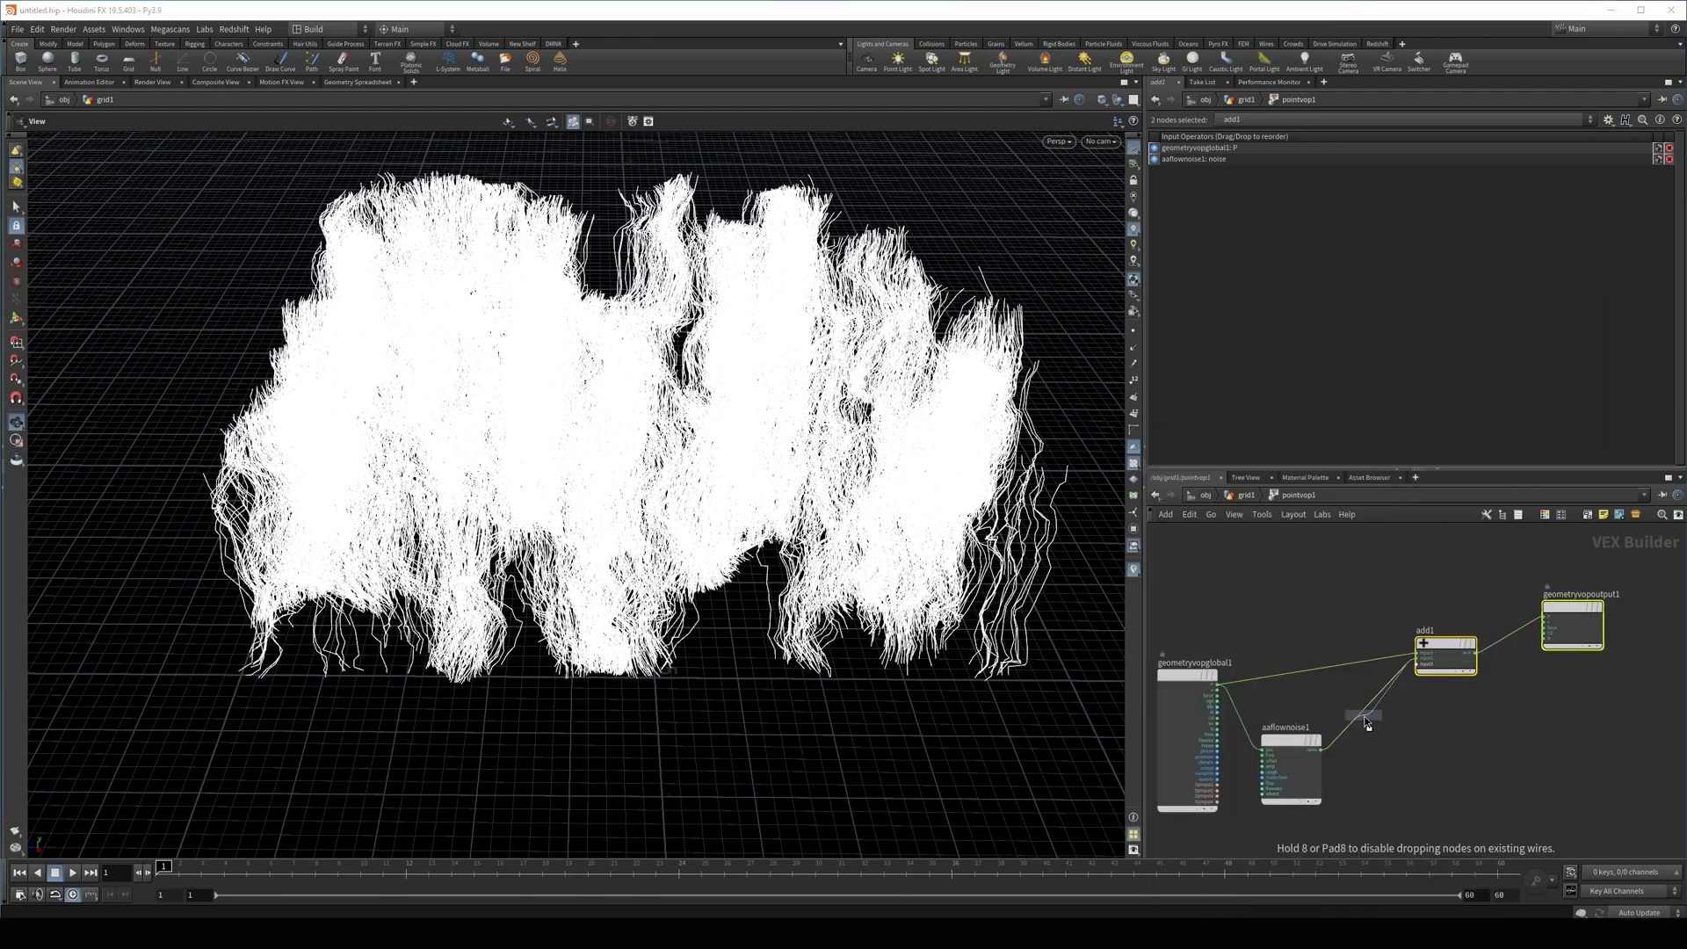
left_click(1368, 725)
Add a Bind node and place it below the flow noise and Multiply nodes
key("Tab")
type("bind")
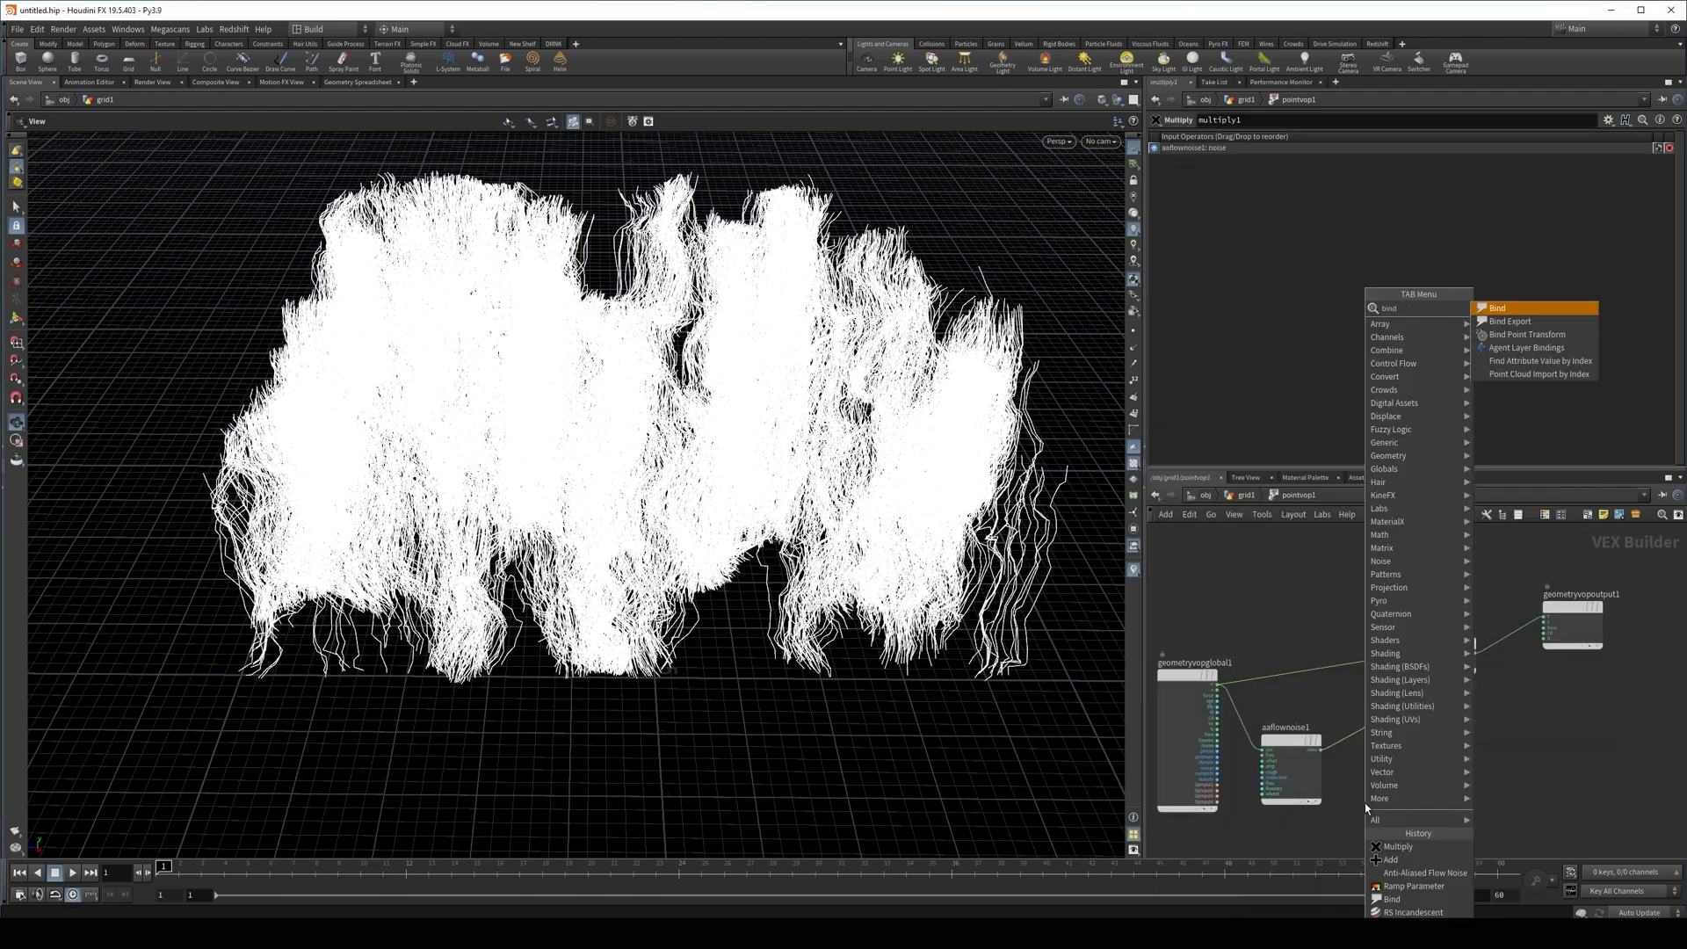
key("Return")
left_click(1367, 806)
scroll(1383, 747, "up", 3)
middle_click_drag(1384, 747, 1335, 606)
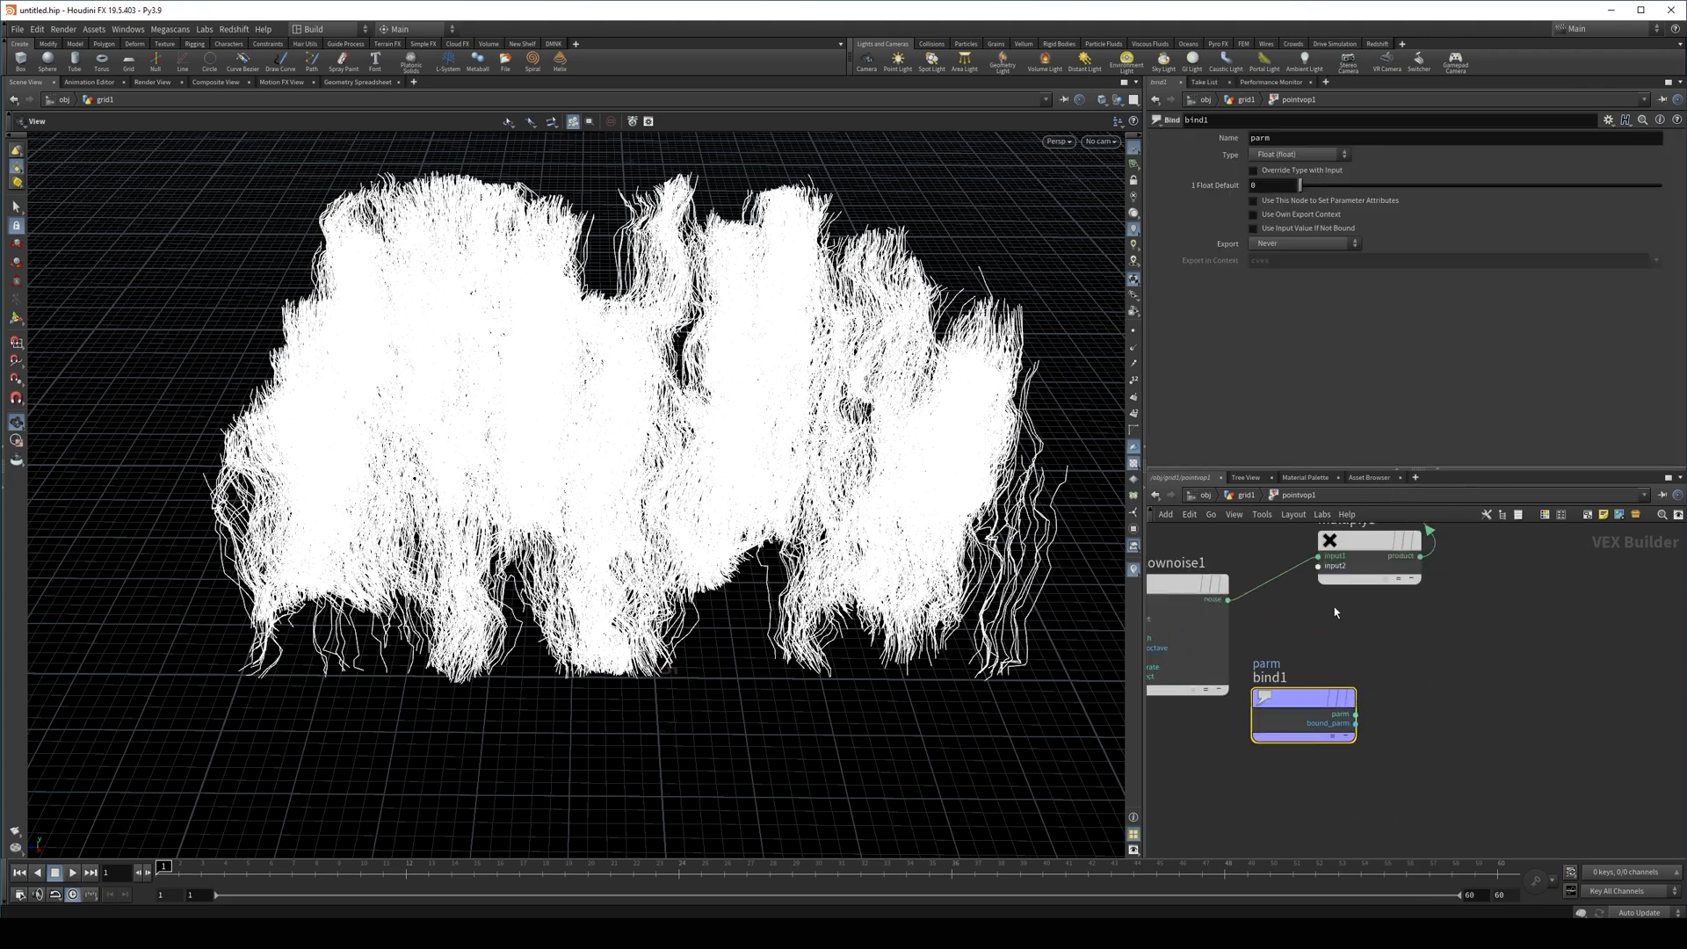
left_click_drag(1309, 699, 1270, 757)
Name the Bind parameter u, wire it into the Multiply's second input and inspect the line roots
left_click_drag(1290, 139, 923, 151)
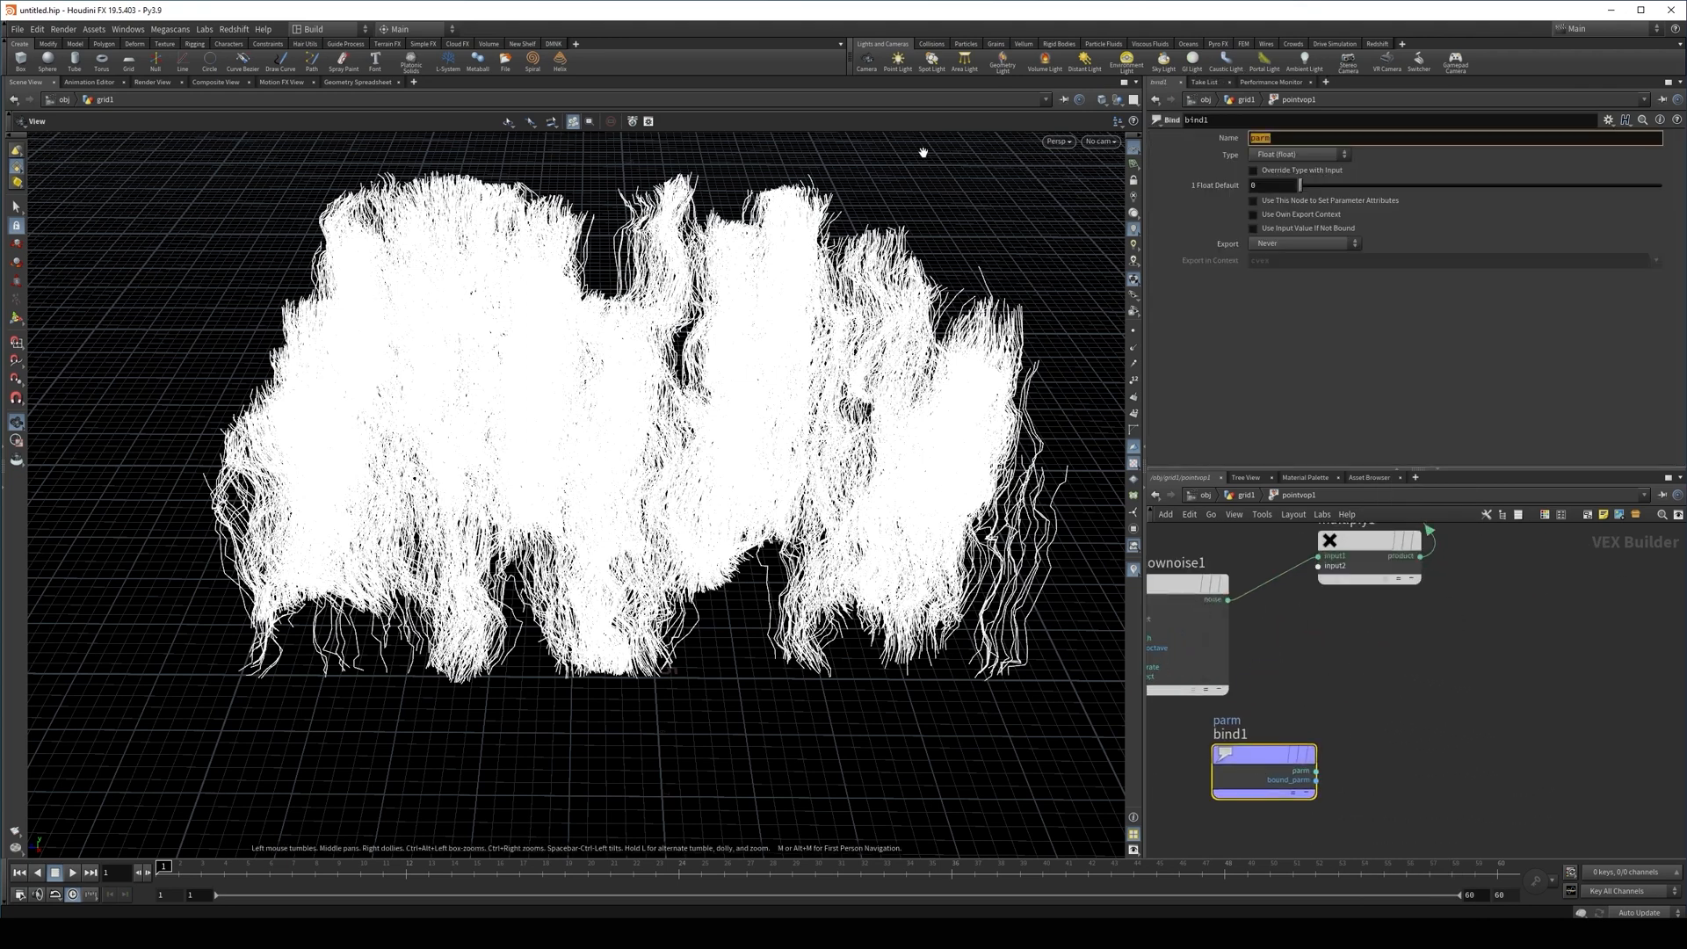
type("u")
key("Return")
left_click_drag(1316, 771, 1318, 566)
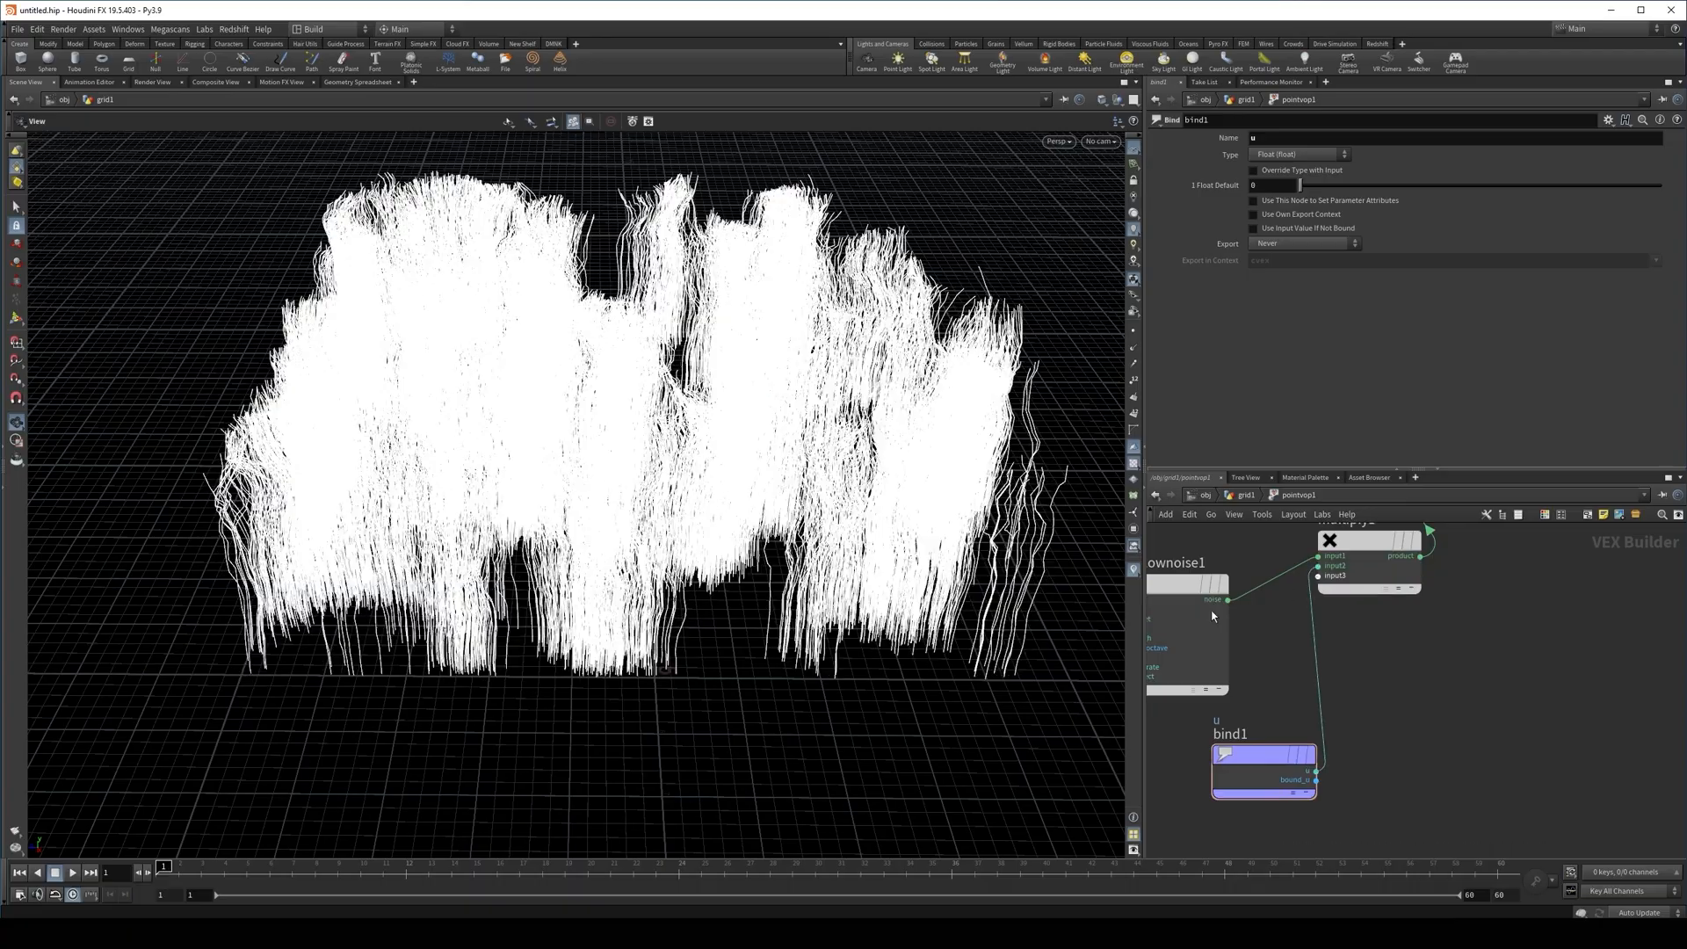
scroll(565, 678, "up", 10)
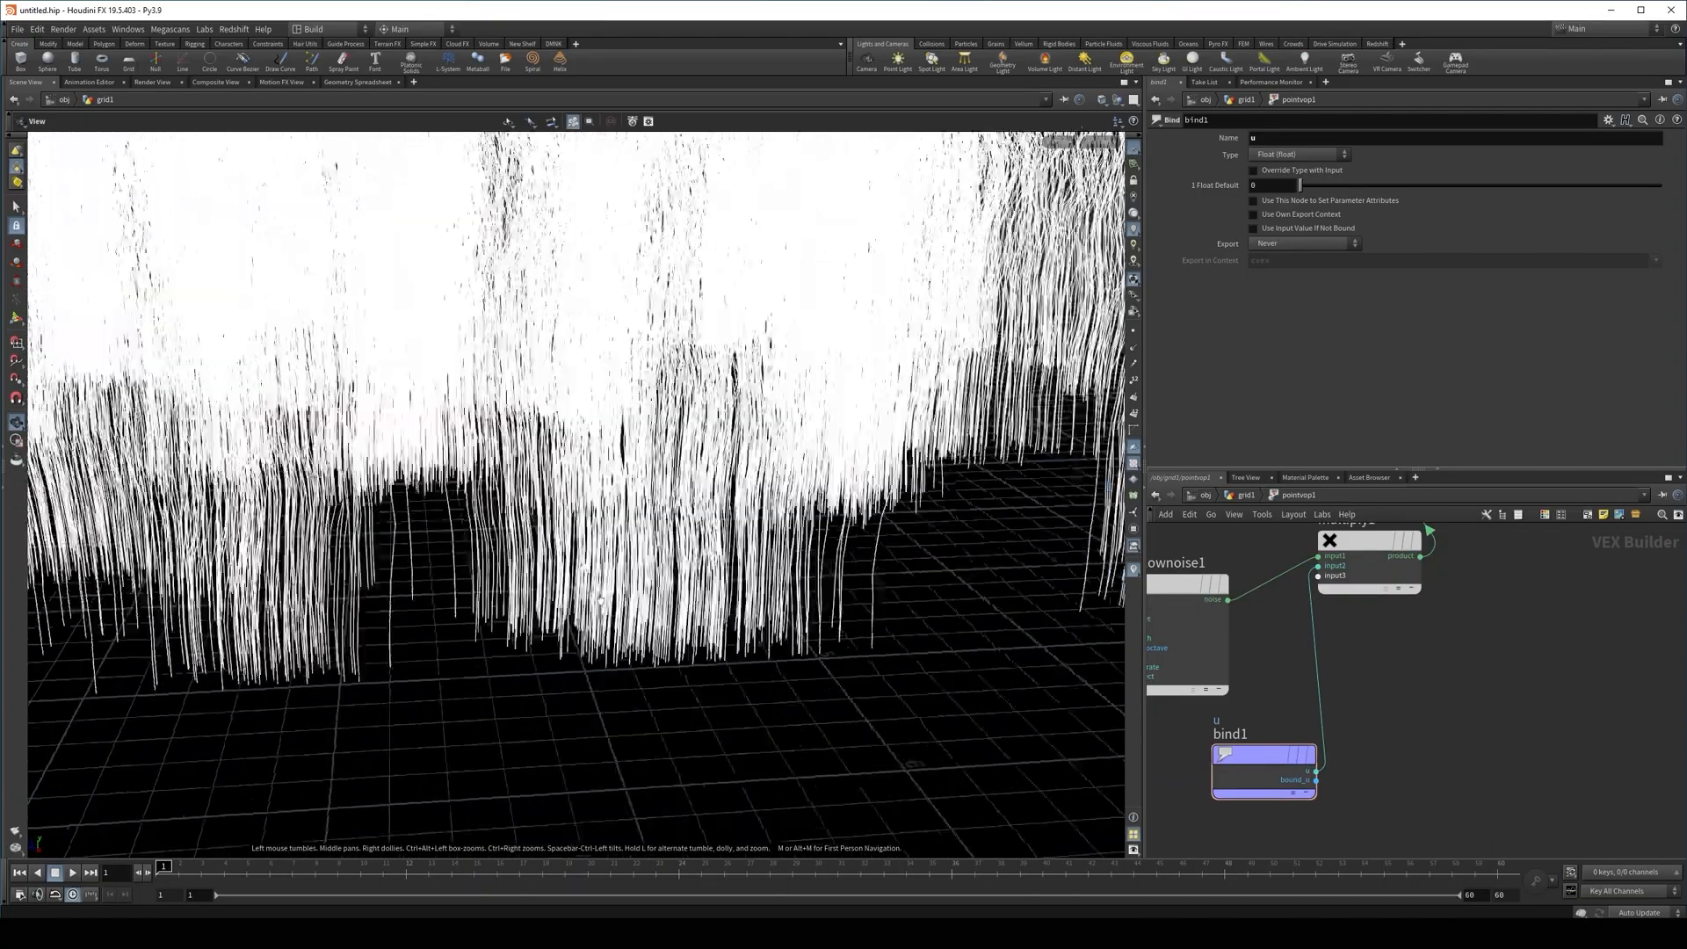
scroll(595, 670, "up", 4)
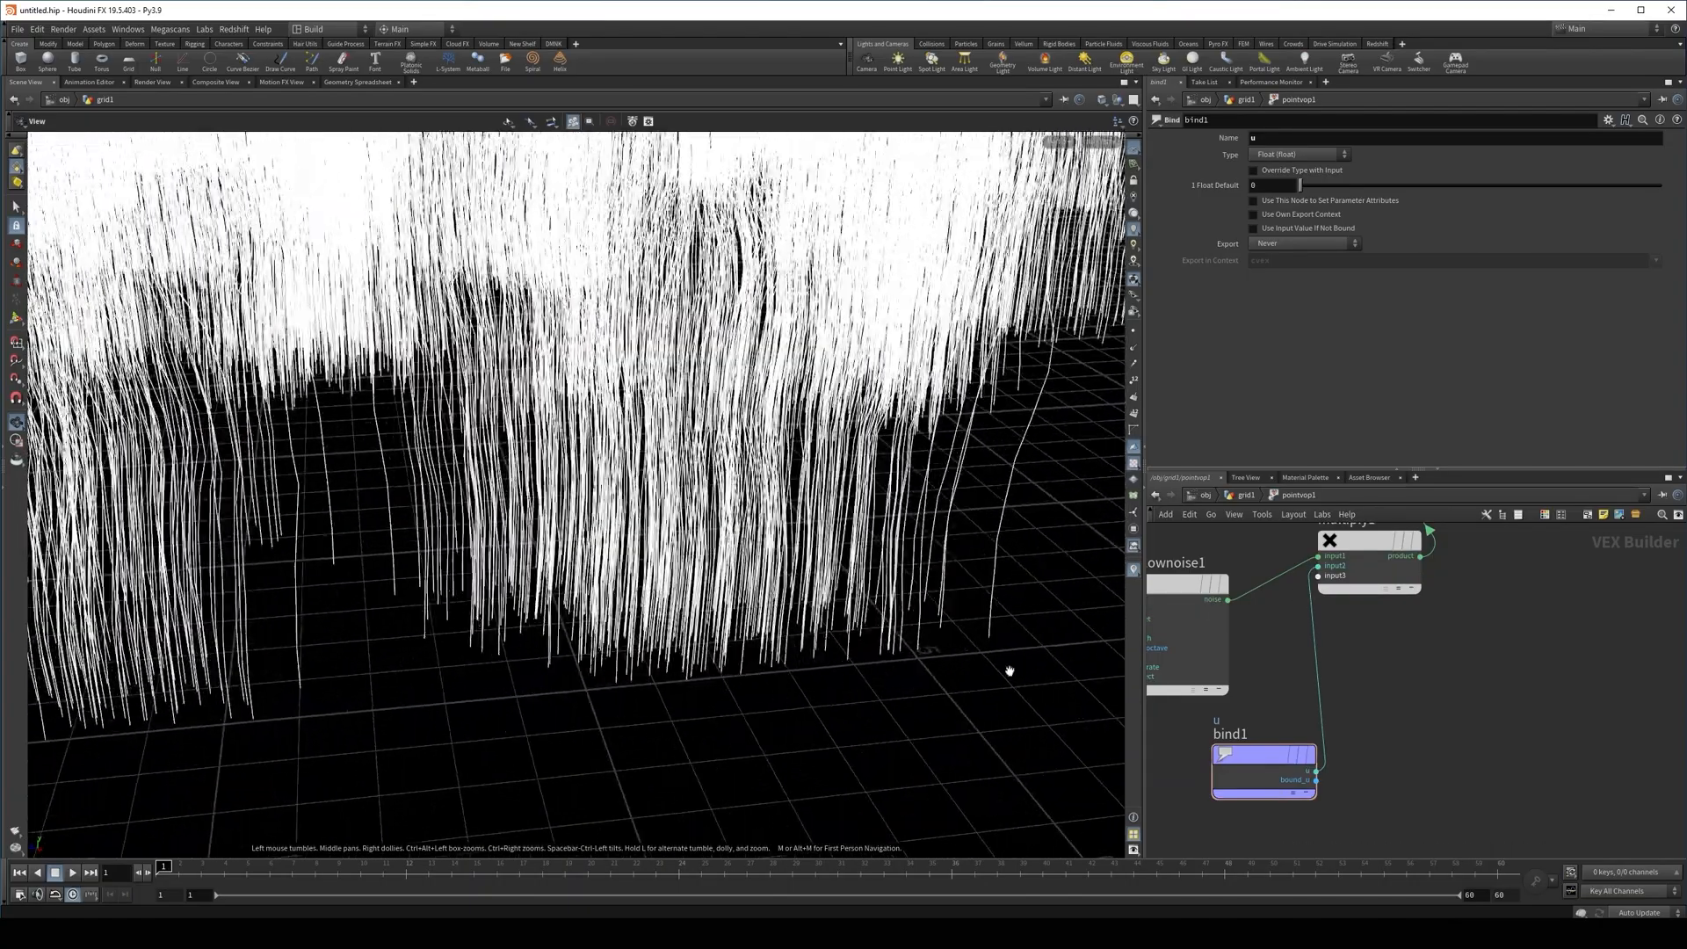
left_click_drag(584, 498, 565, 589)
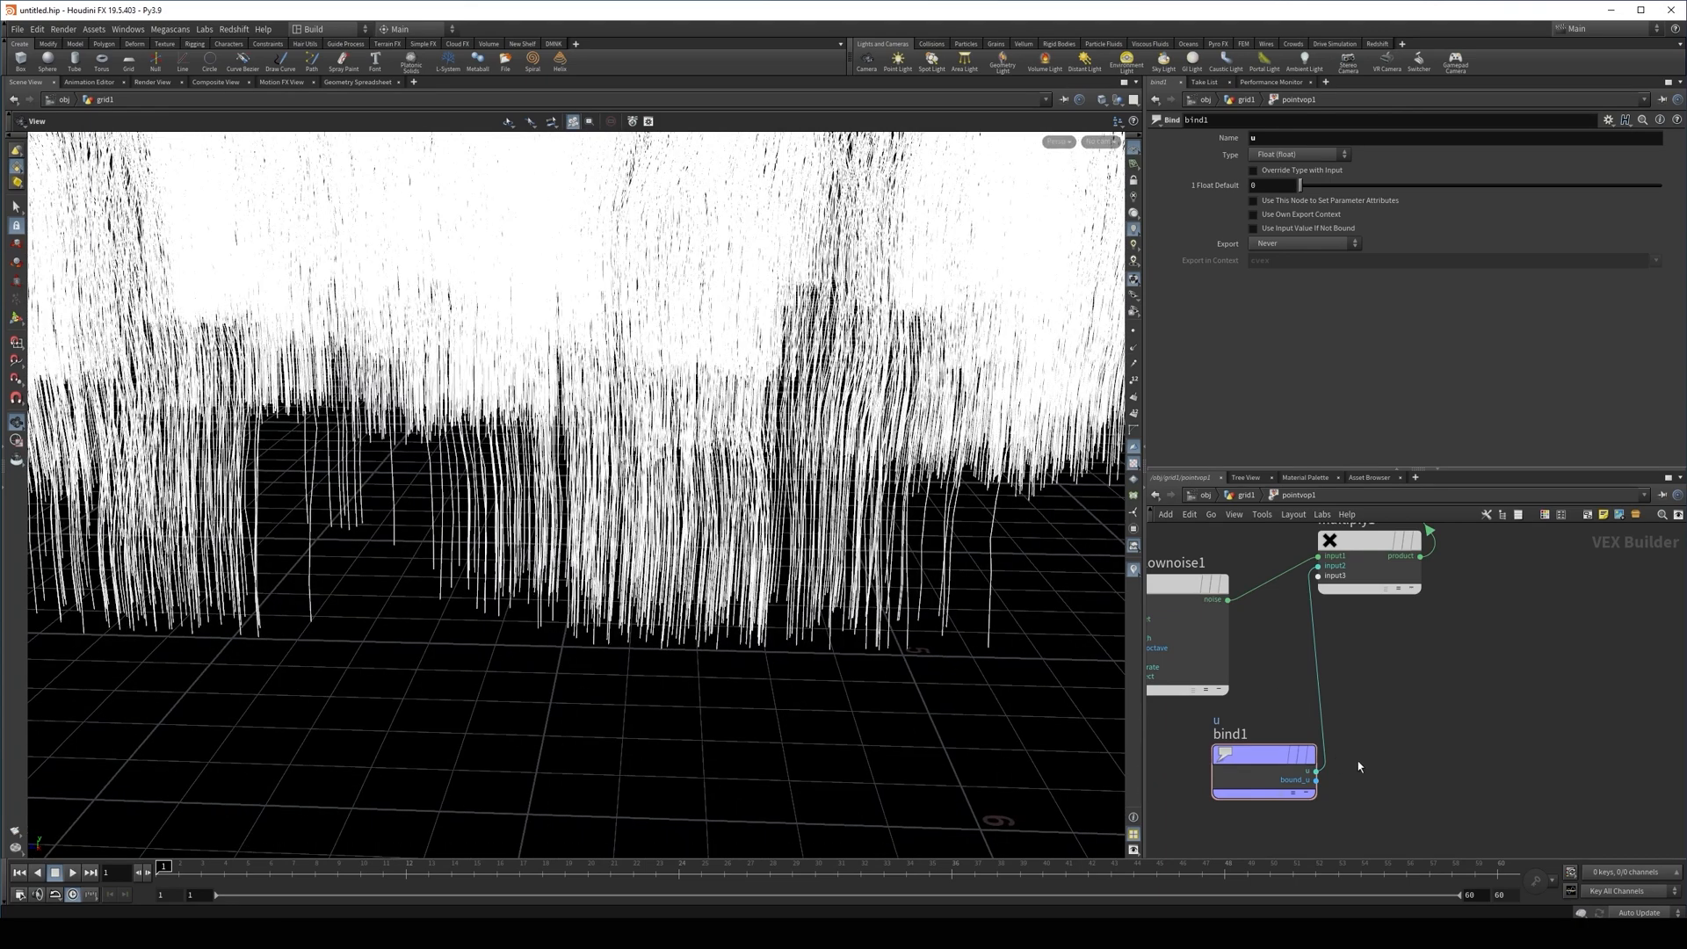
scroll(1408, 722, "down", 5)
scroll(614, 388, "down", 2)
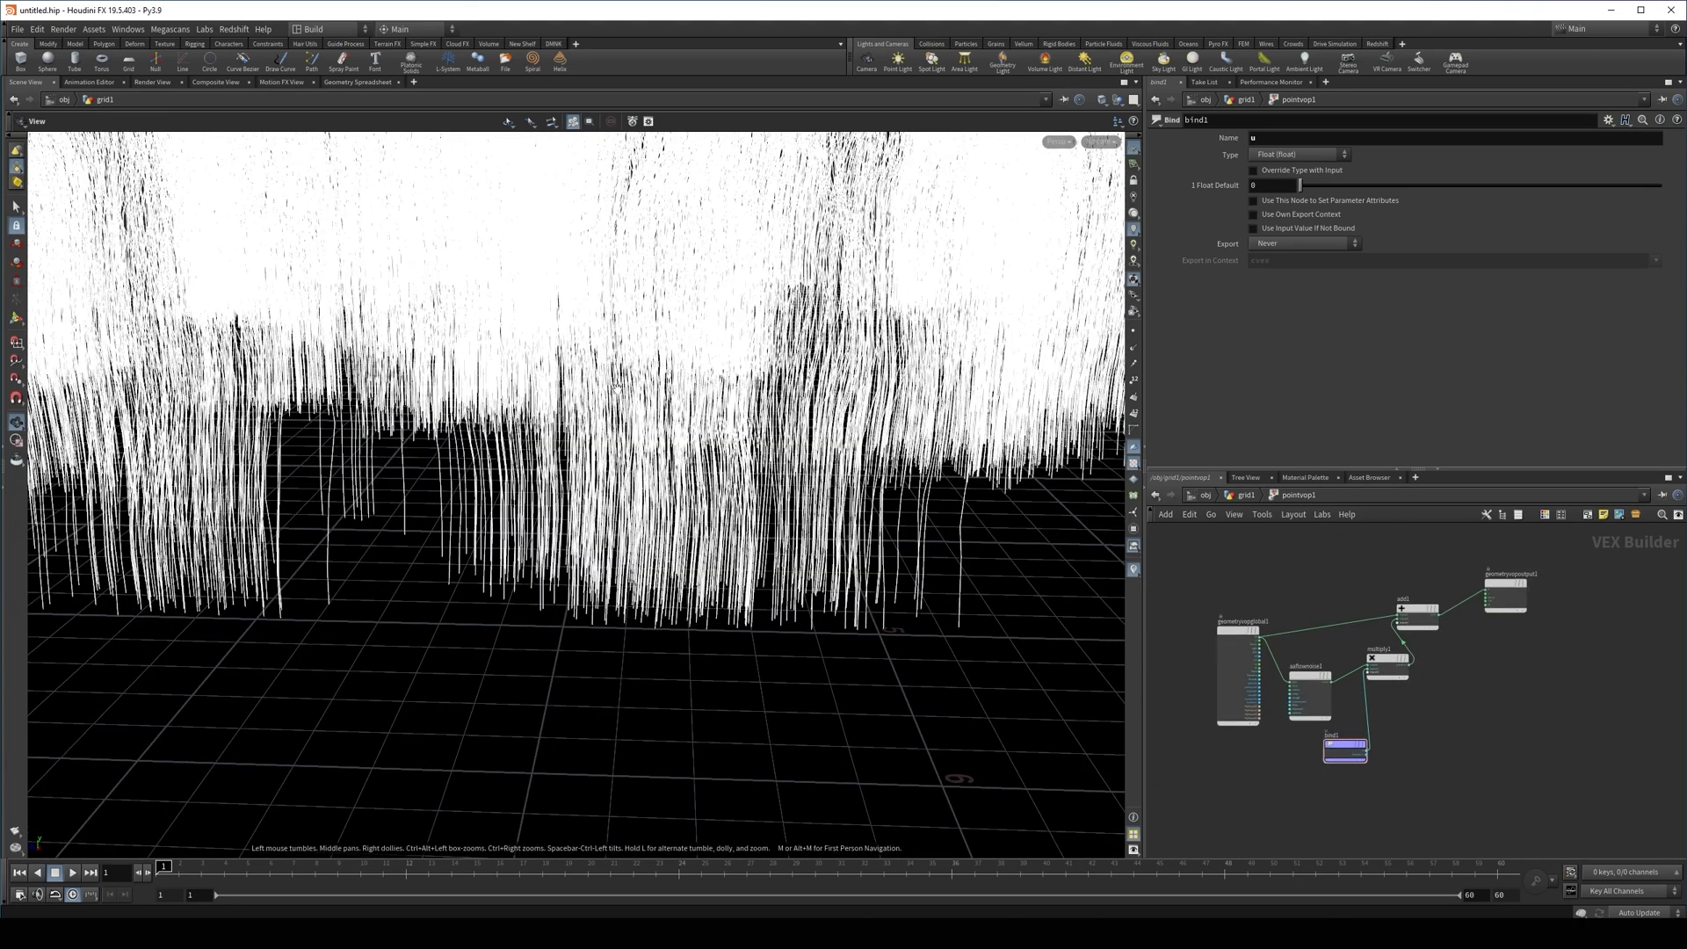
scroll(639, 385, "down", 8)
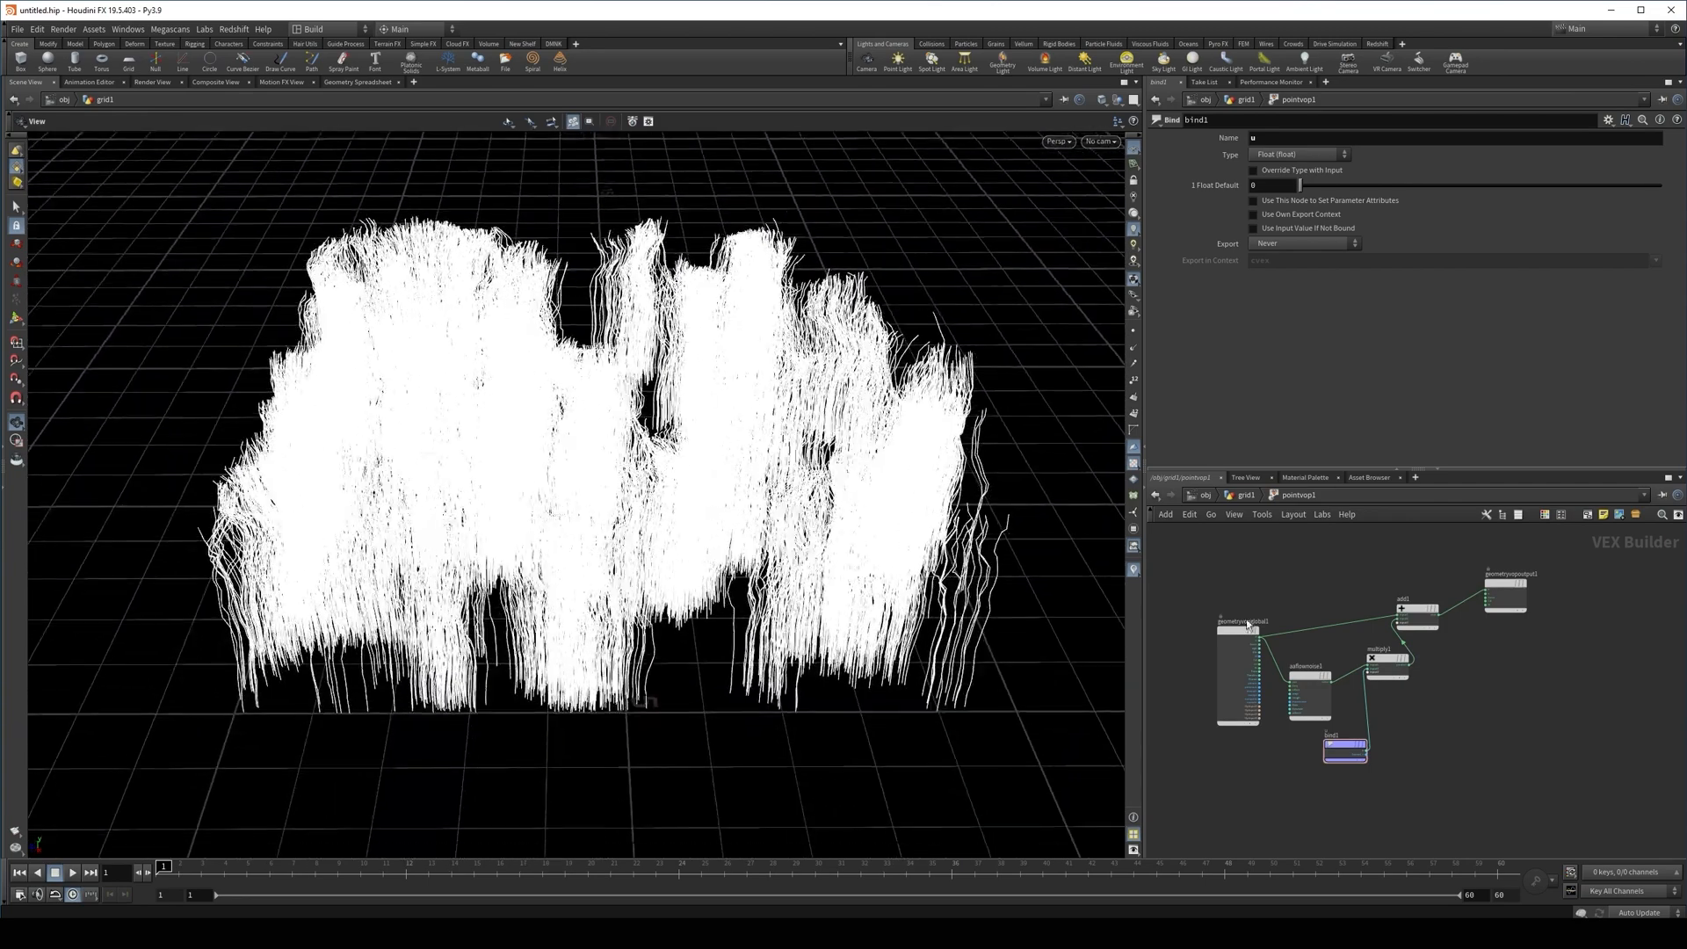
key("Tab")
type("res")
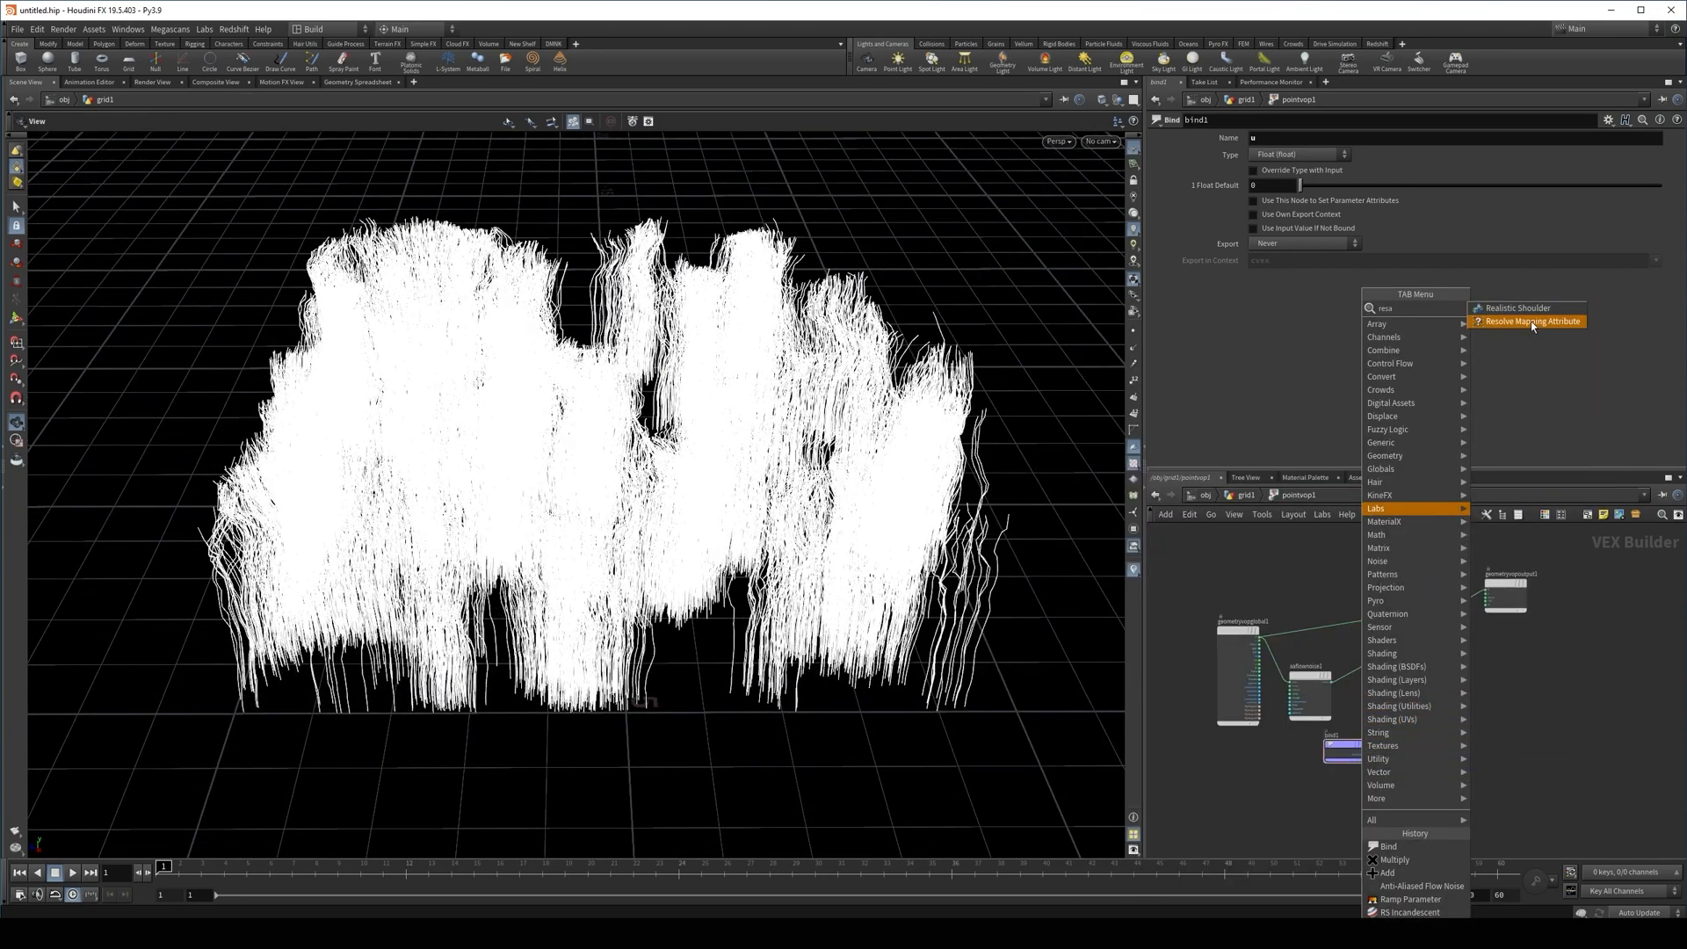
key("BackSpace")
key("BackSpace")
type("amp")
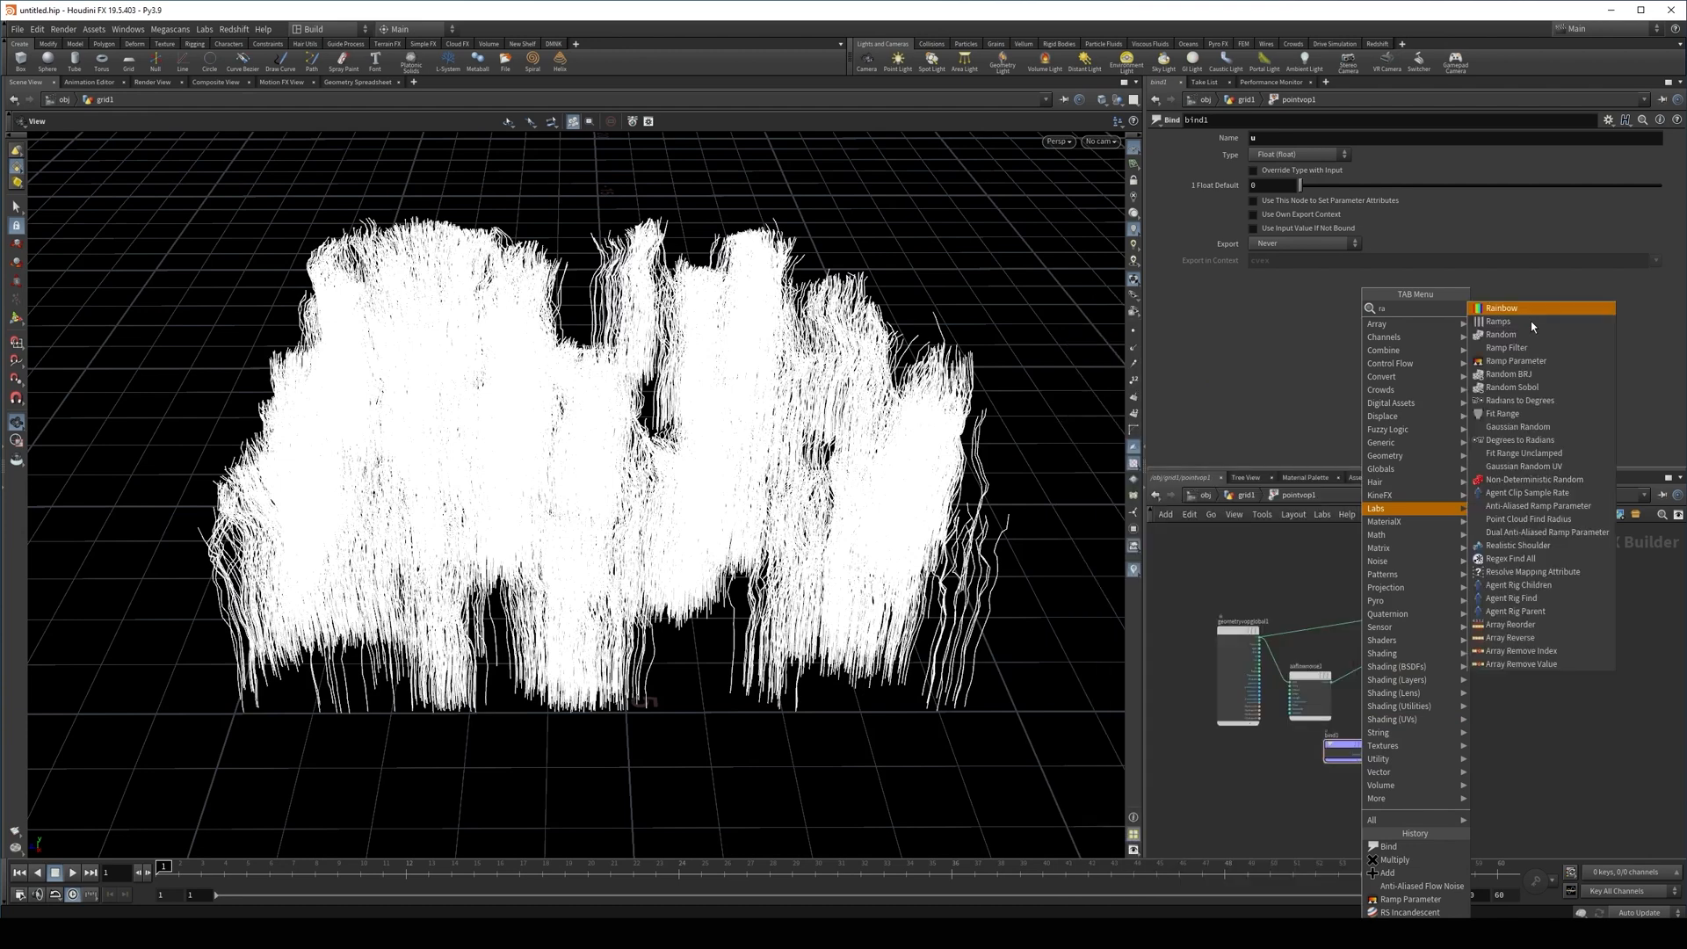
key("Return")
key("Escape")
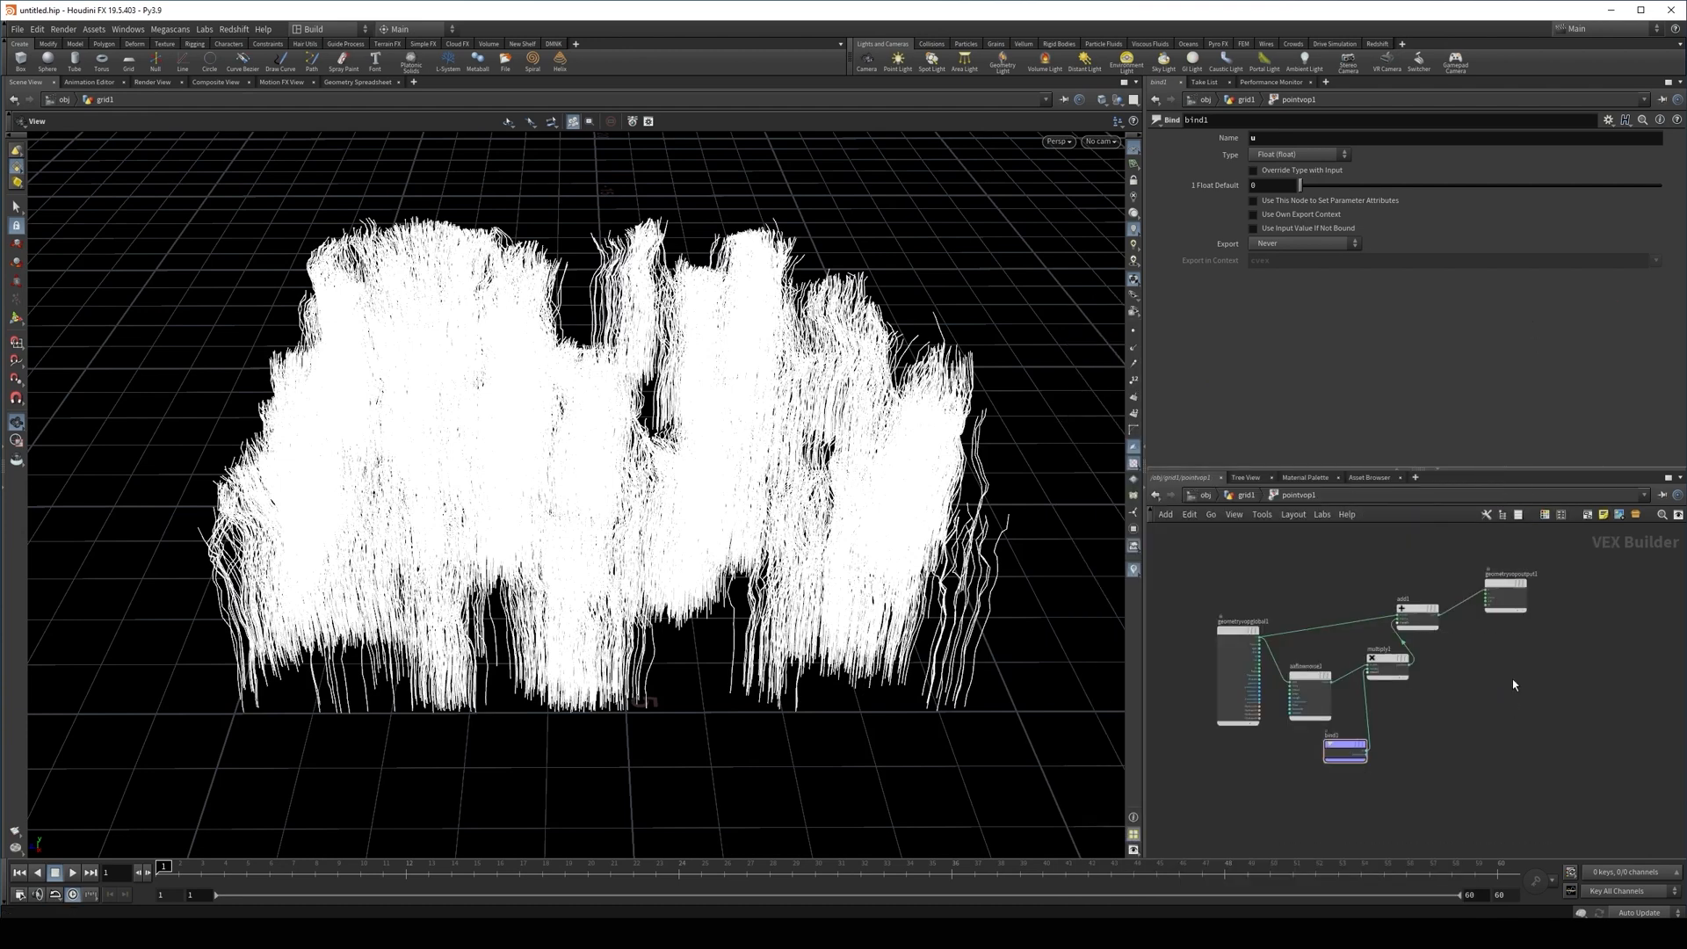
Insert a Ramp Parameter node between the u Bind and the Multiply, and set its ramp type to Spline Ramp (float)
key("Tab")
type("ra")
left_click(1416, 363)
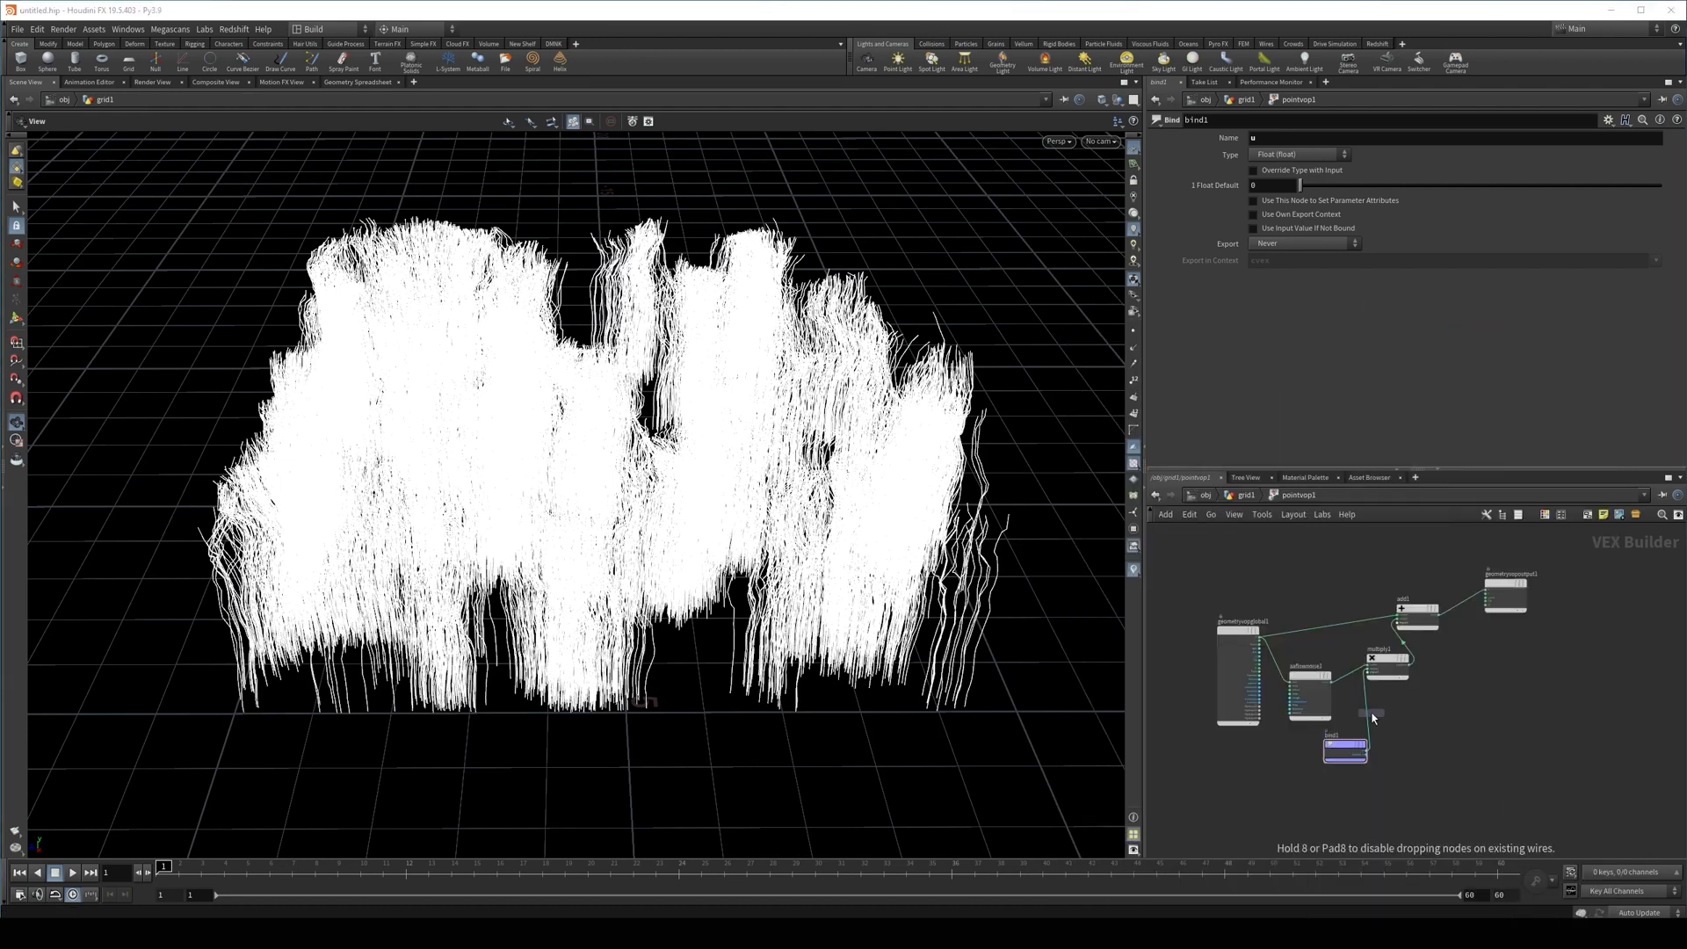
scroll(1368, 708, "up", 5)
left_click(1365, 731)
left_click(1306, 194)
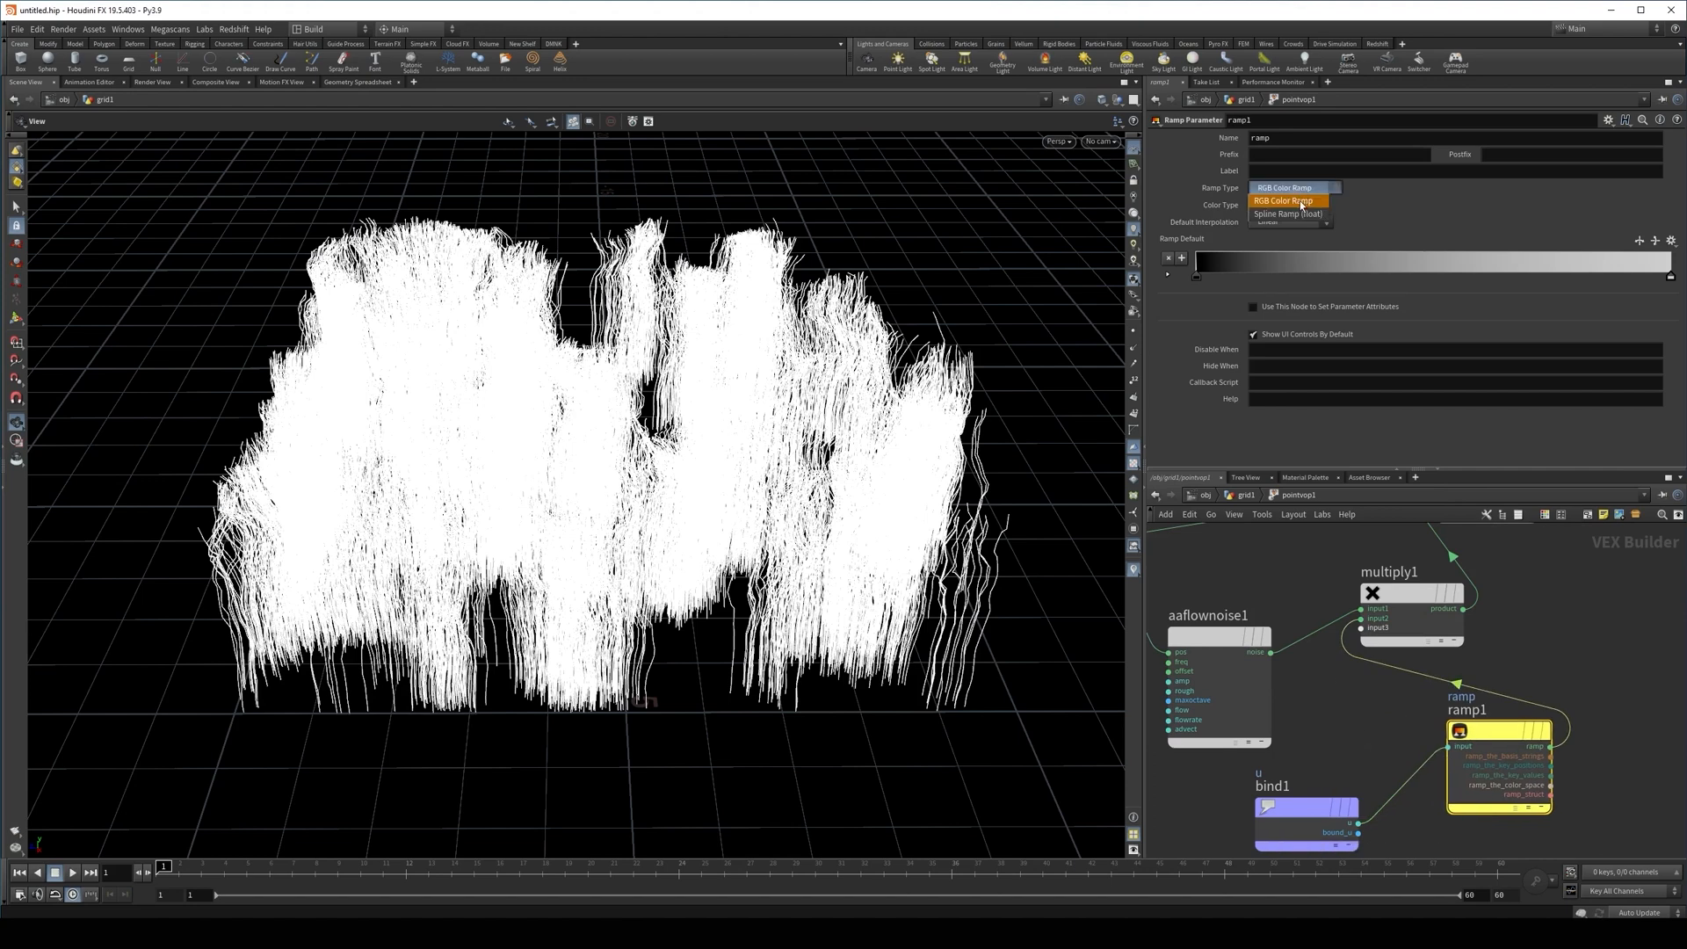
left_click(1305, 203)
On pointvop1's ramp, raise the end point's value to 1 and move the start point about a third of the way along
left_click(1248, 496)
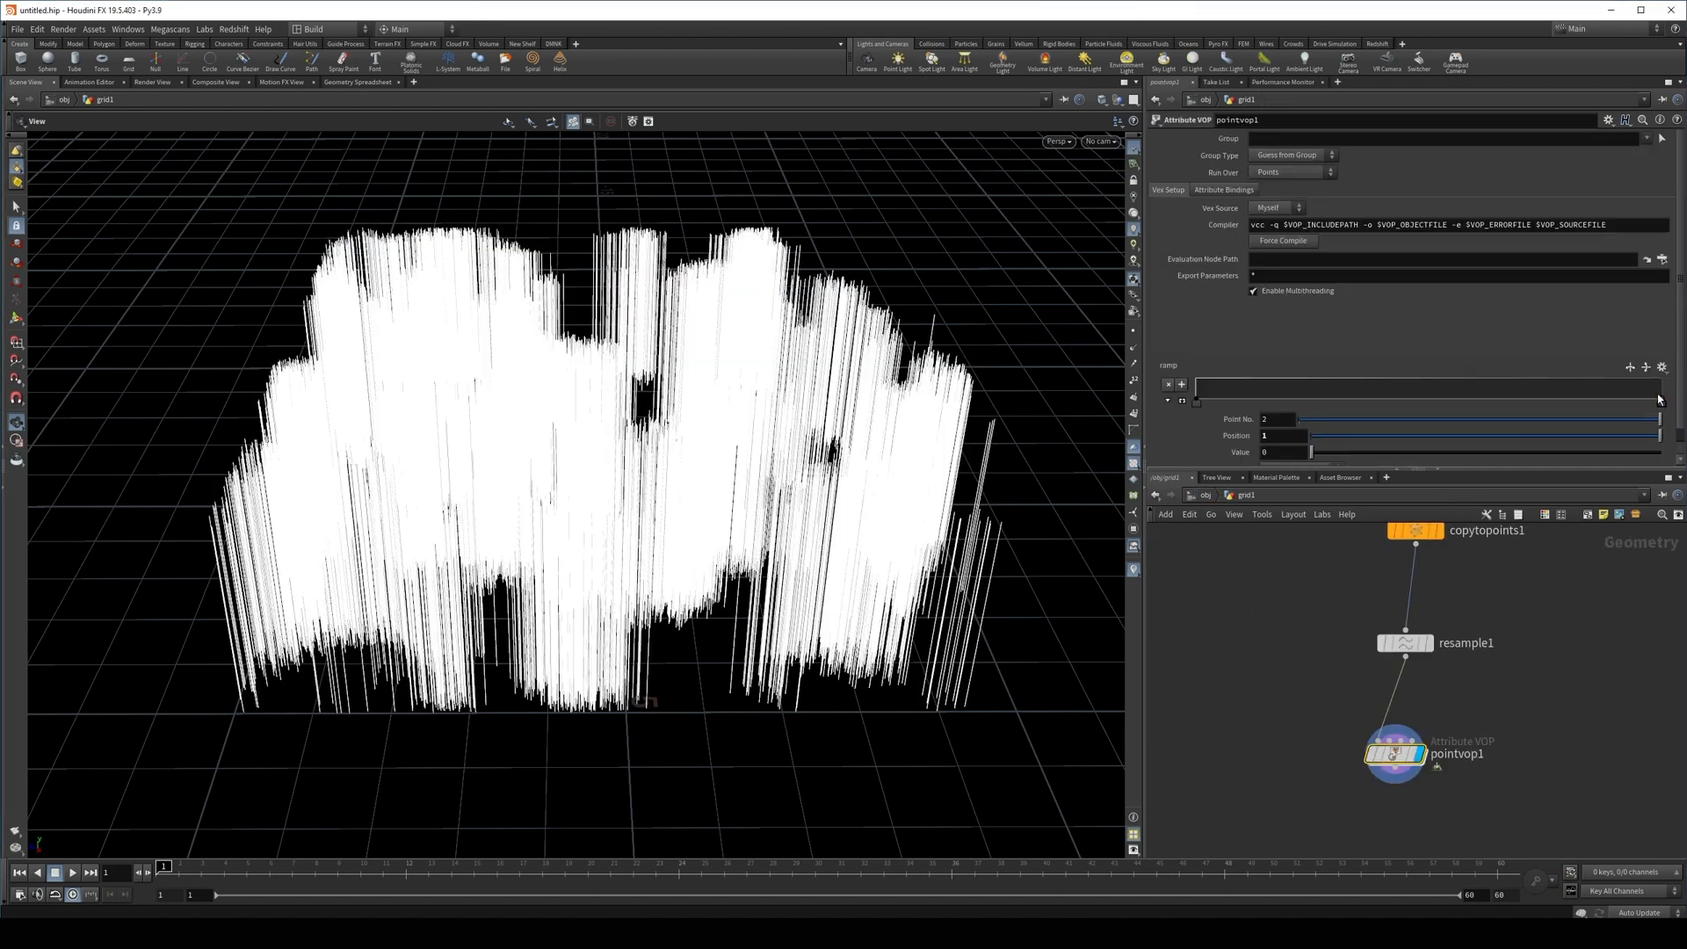
left_click_drag(1662, 402, 1662, 379)
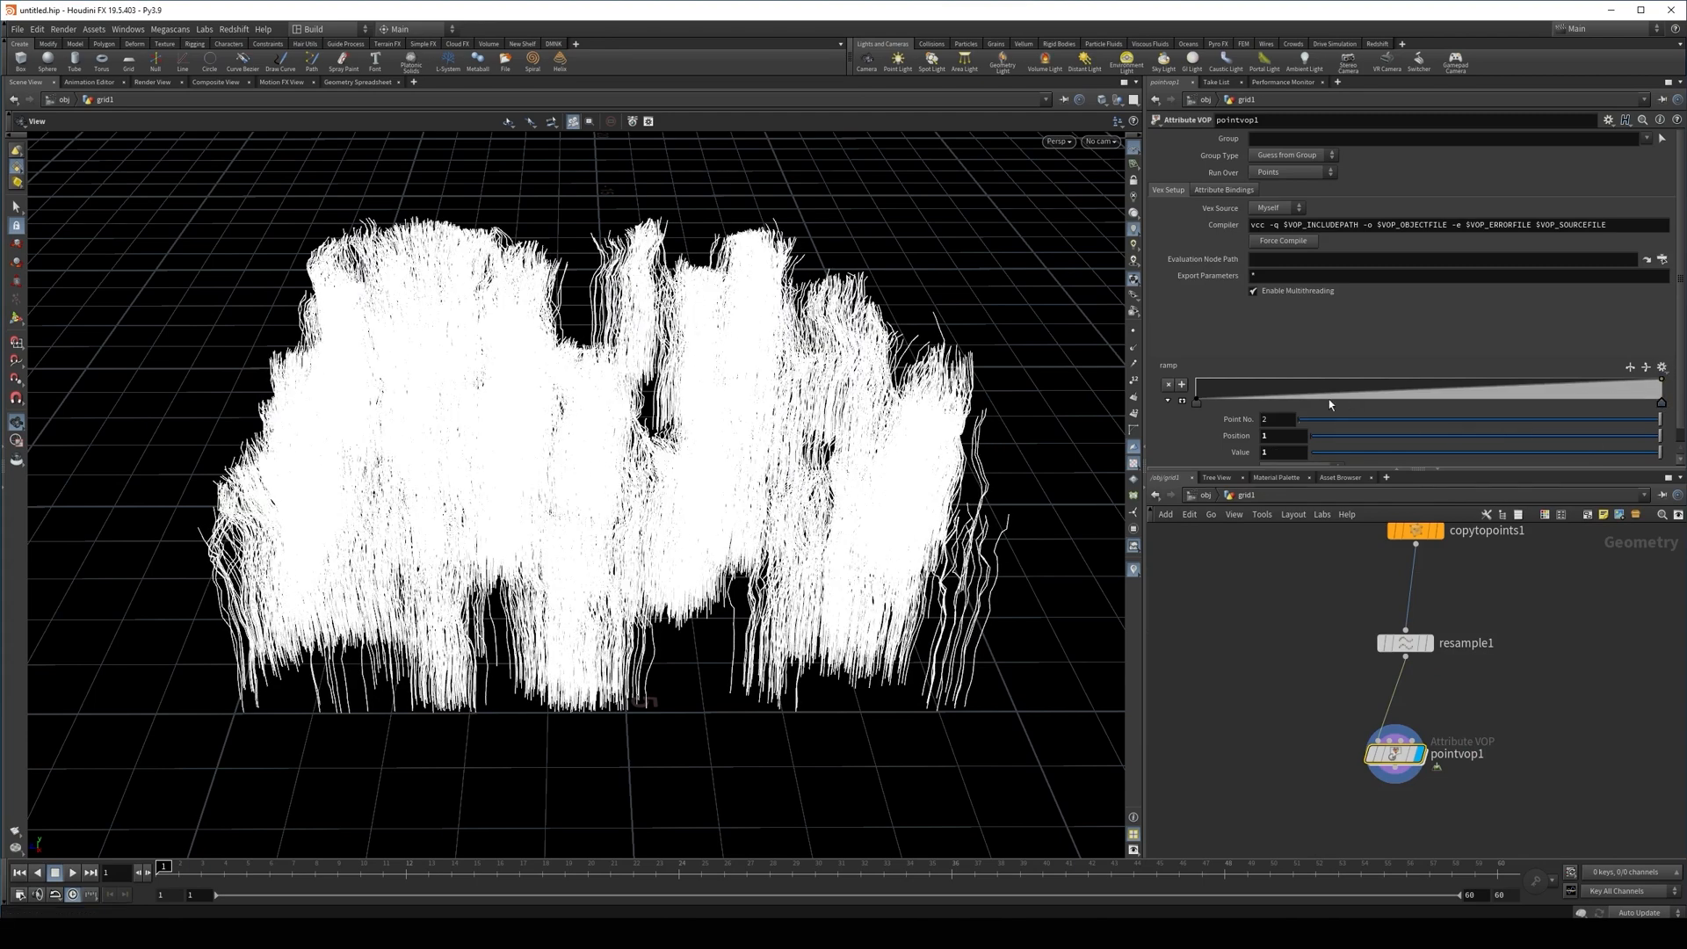
left_click_drag(1199, 408, 1349, 410)
Inside pointvop1, create input parameters for the flow noise node and return to the geometry network
double_click(1409, 754)
scroll(1526, 634, "down", 1)
middle_click_drag(1528, 642, 1621, 666)
right_click(1355, 664)
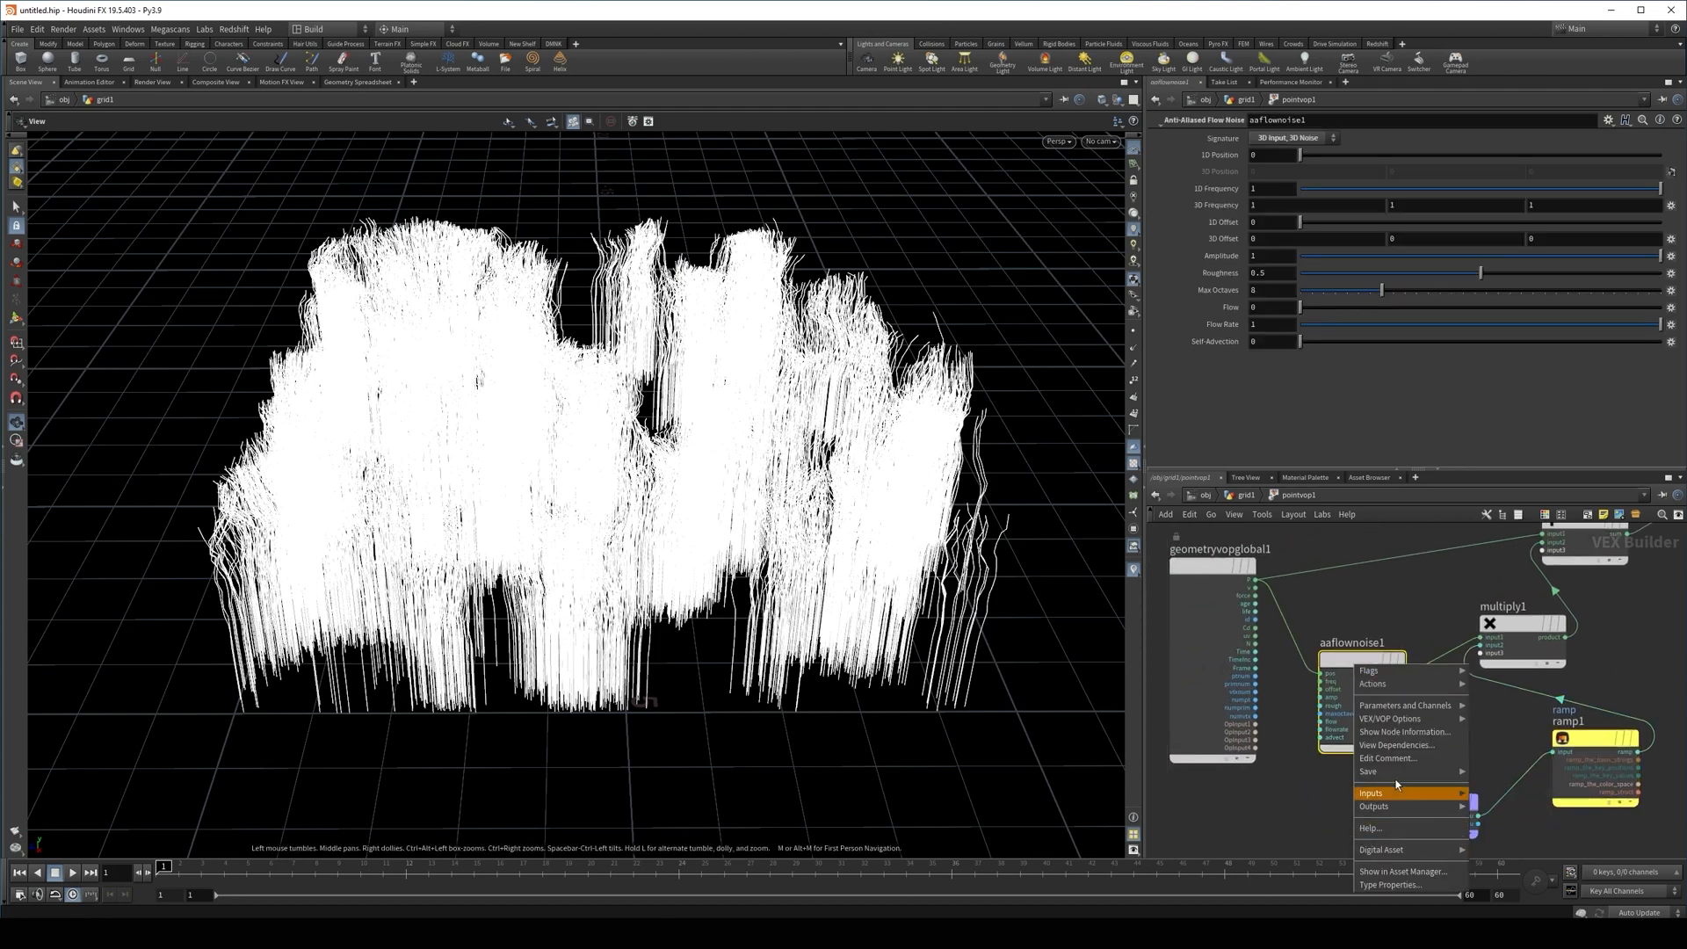
mouse_move(1398, 719)
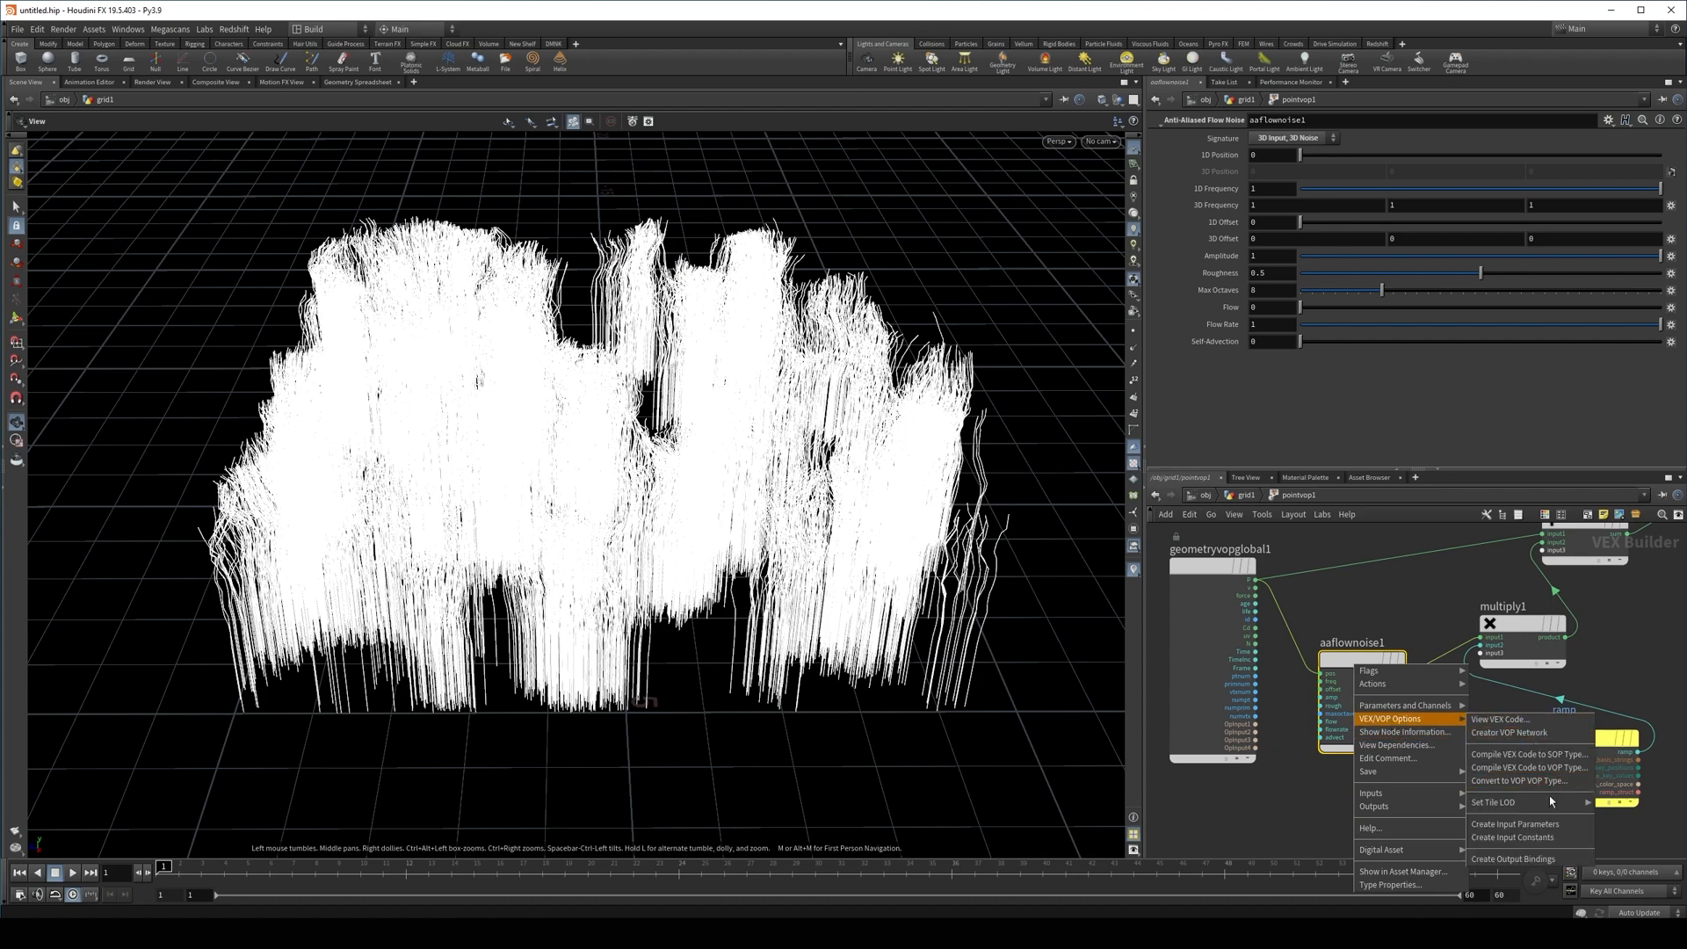
left_click(1550, 824)
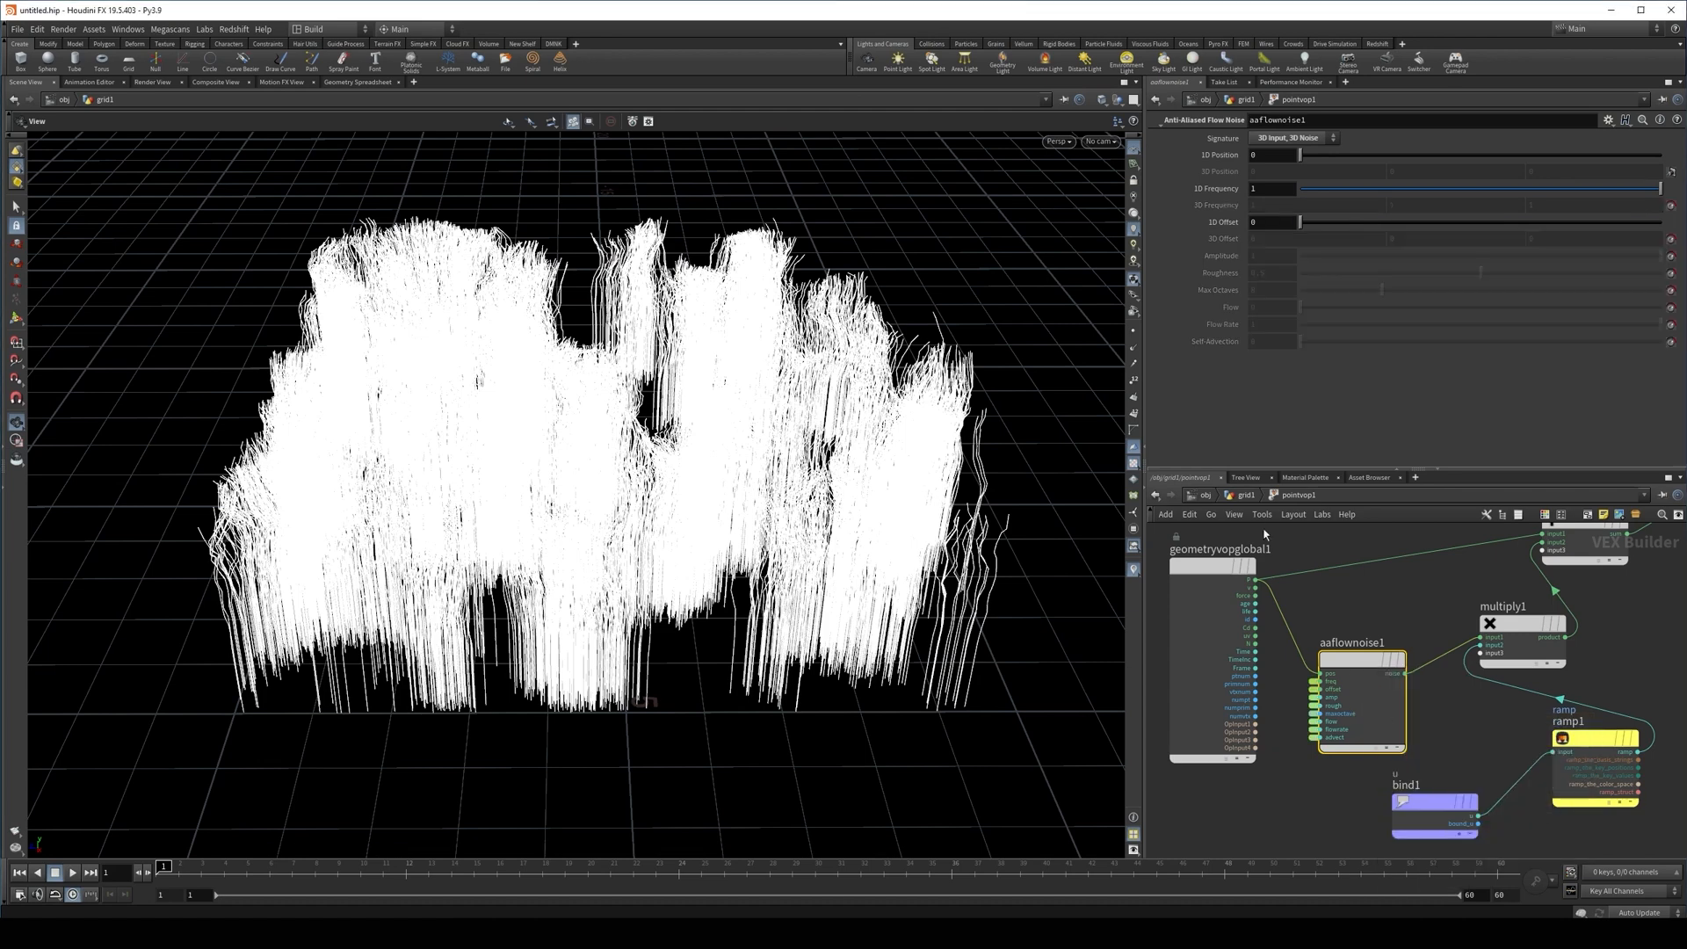
left_click(1246, 496)
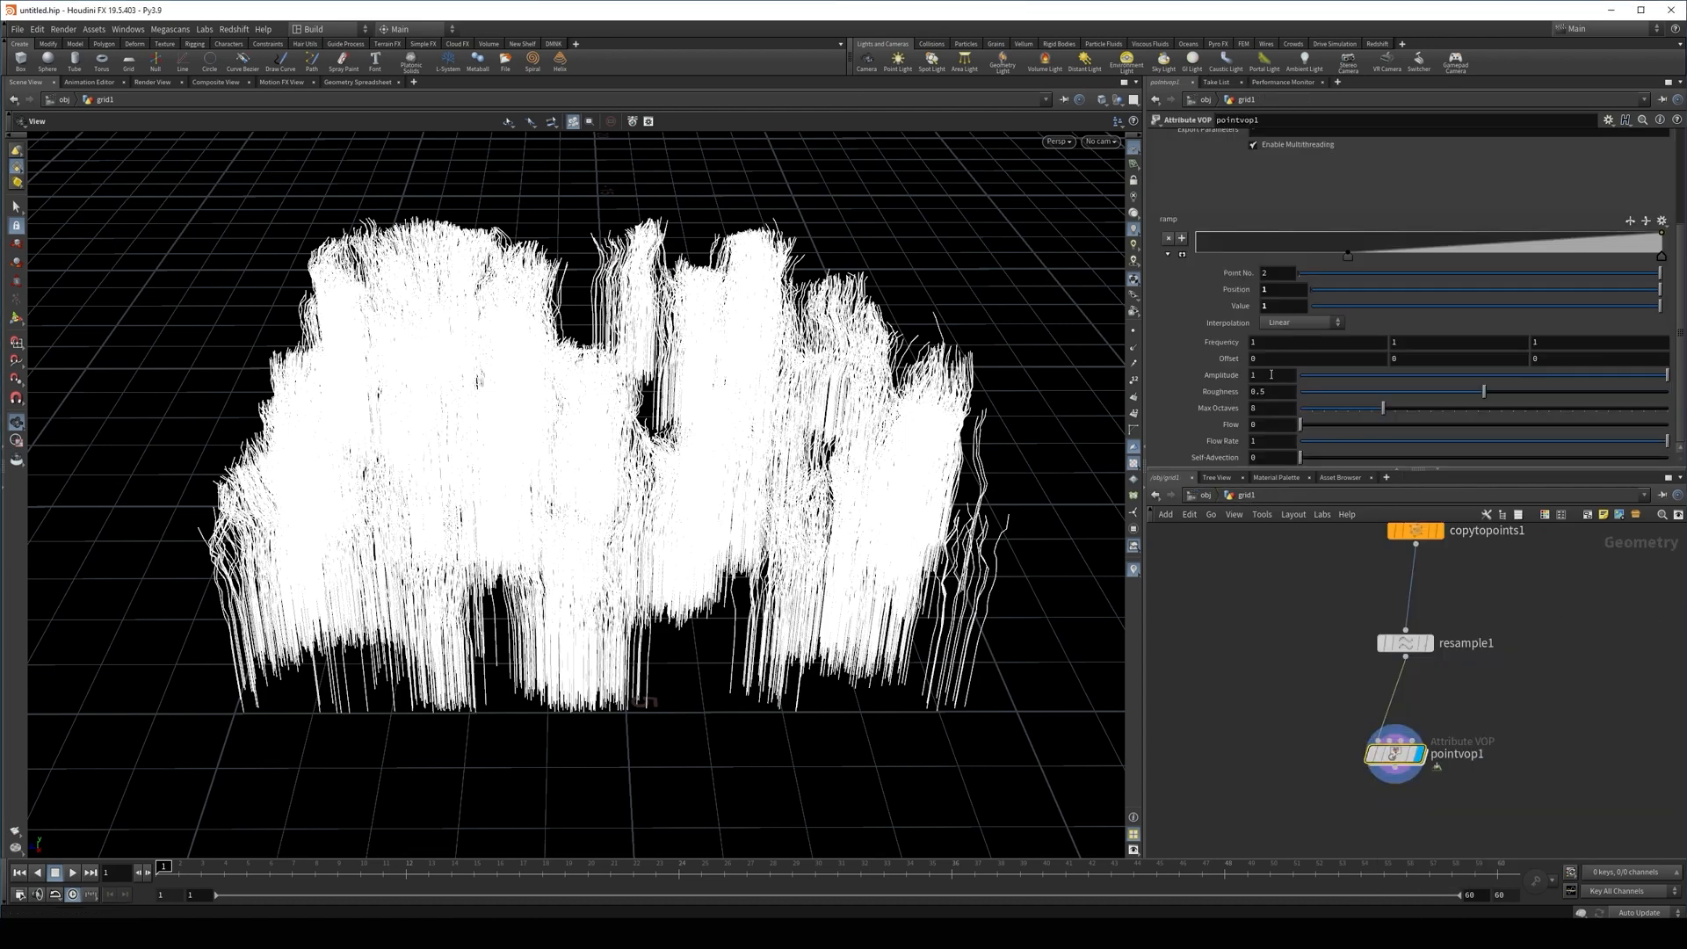
Set pointvop1's noise Amplitude to 0.189 and Roughness to 0.463
left_click_drag(791, 395, 739, 461)
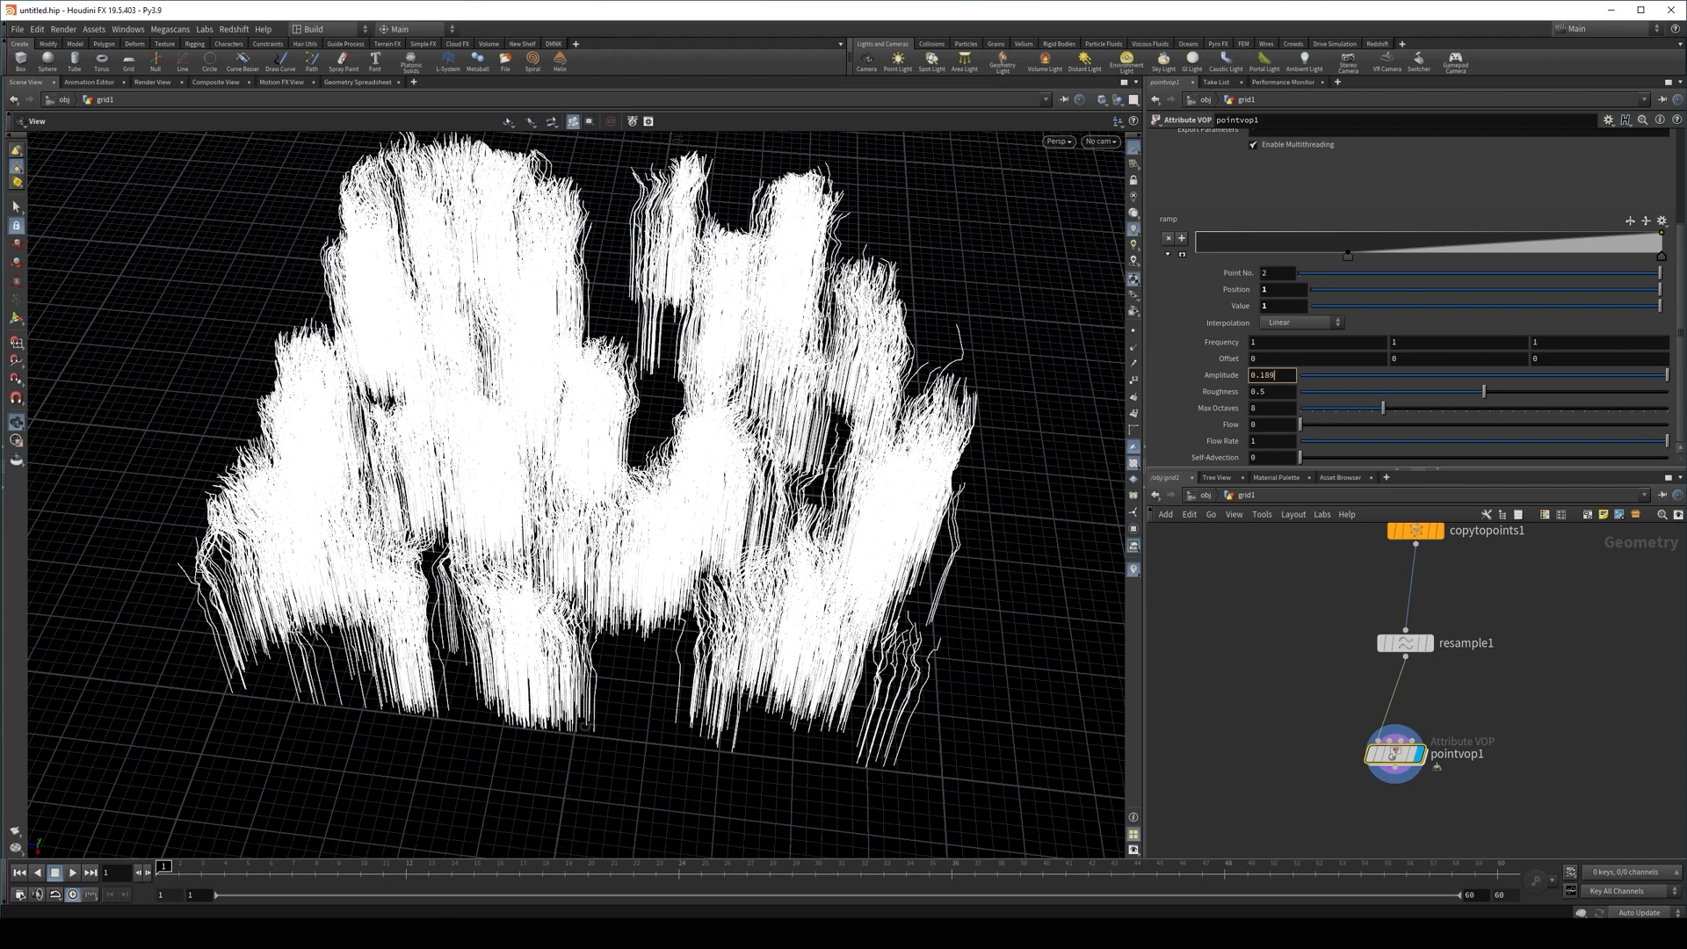
key("Return")
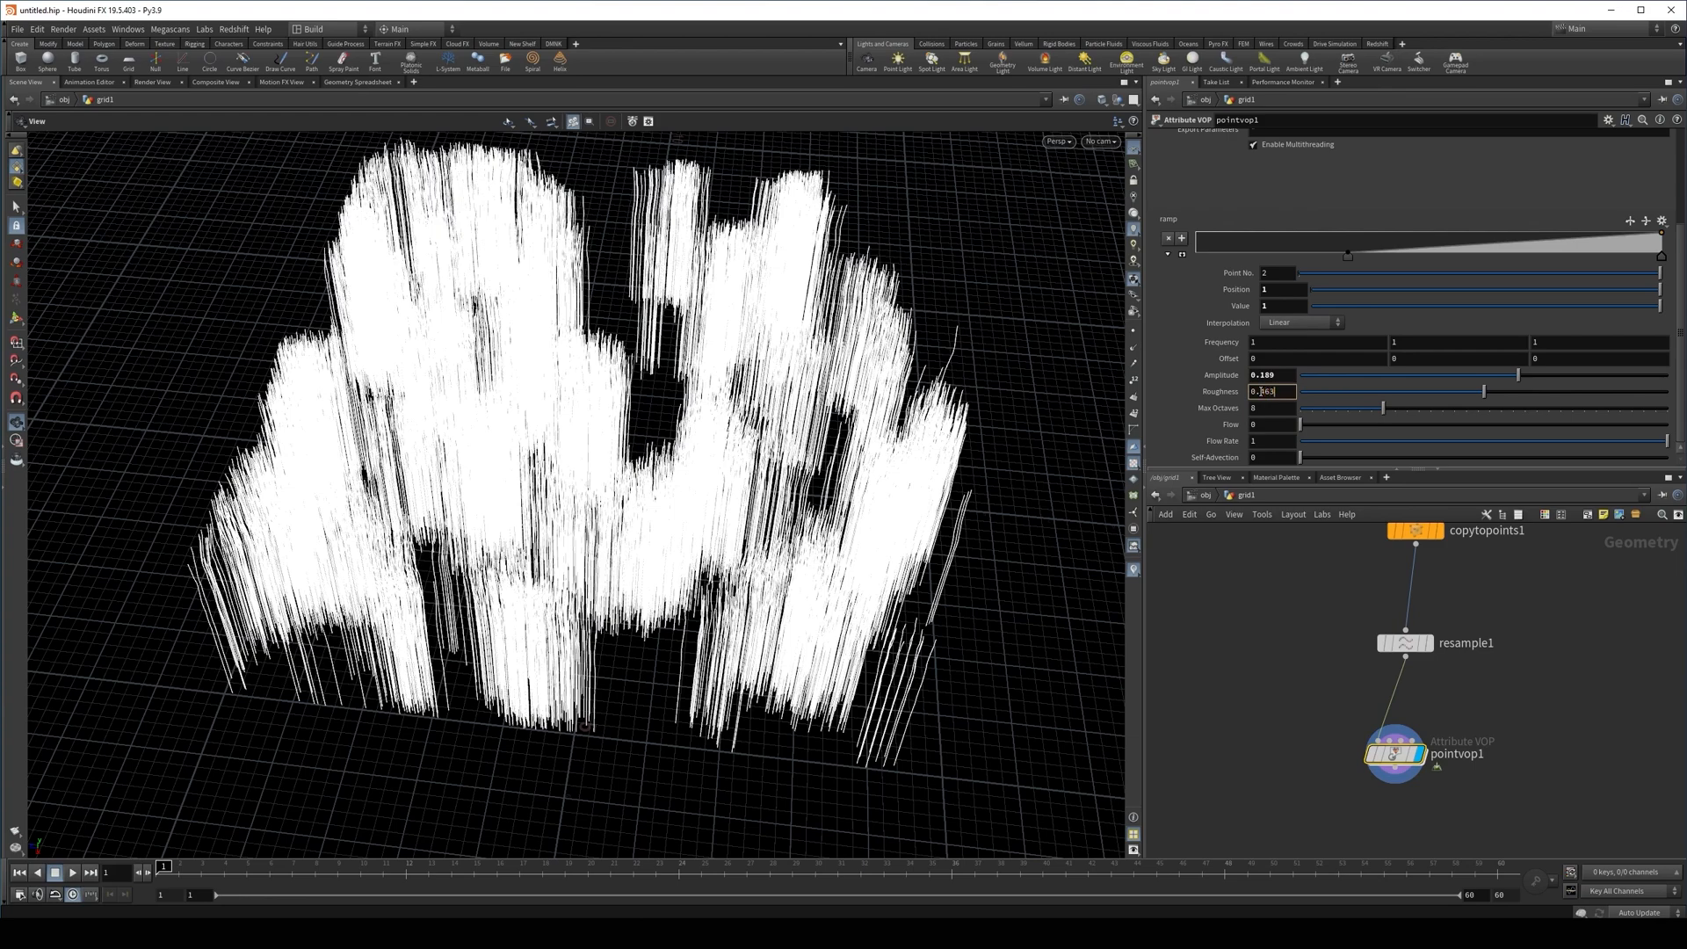
left_click(1325, 661)
Keyframe pointvop1's Flow parameter at 0 on frame 1 and at 1 on frame 31
left_click_drag(591, 439, 619, 511)
left_click(200, 866)
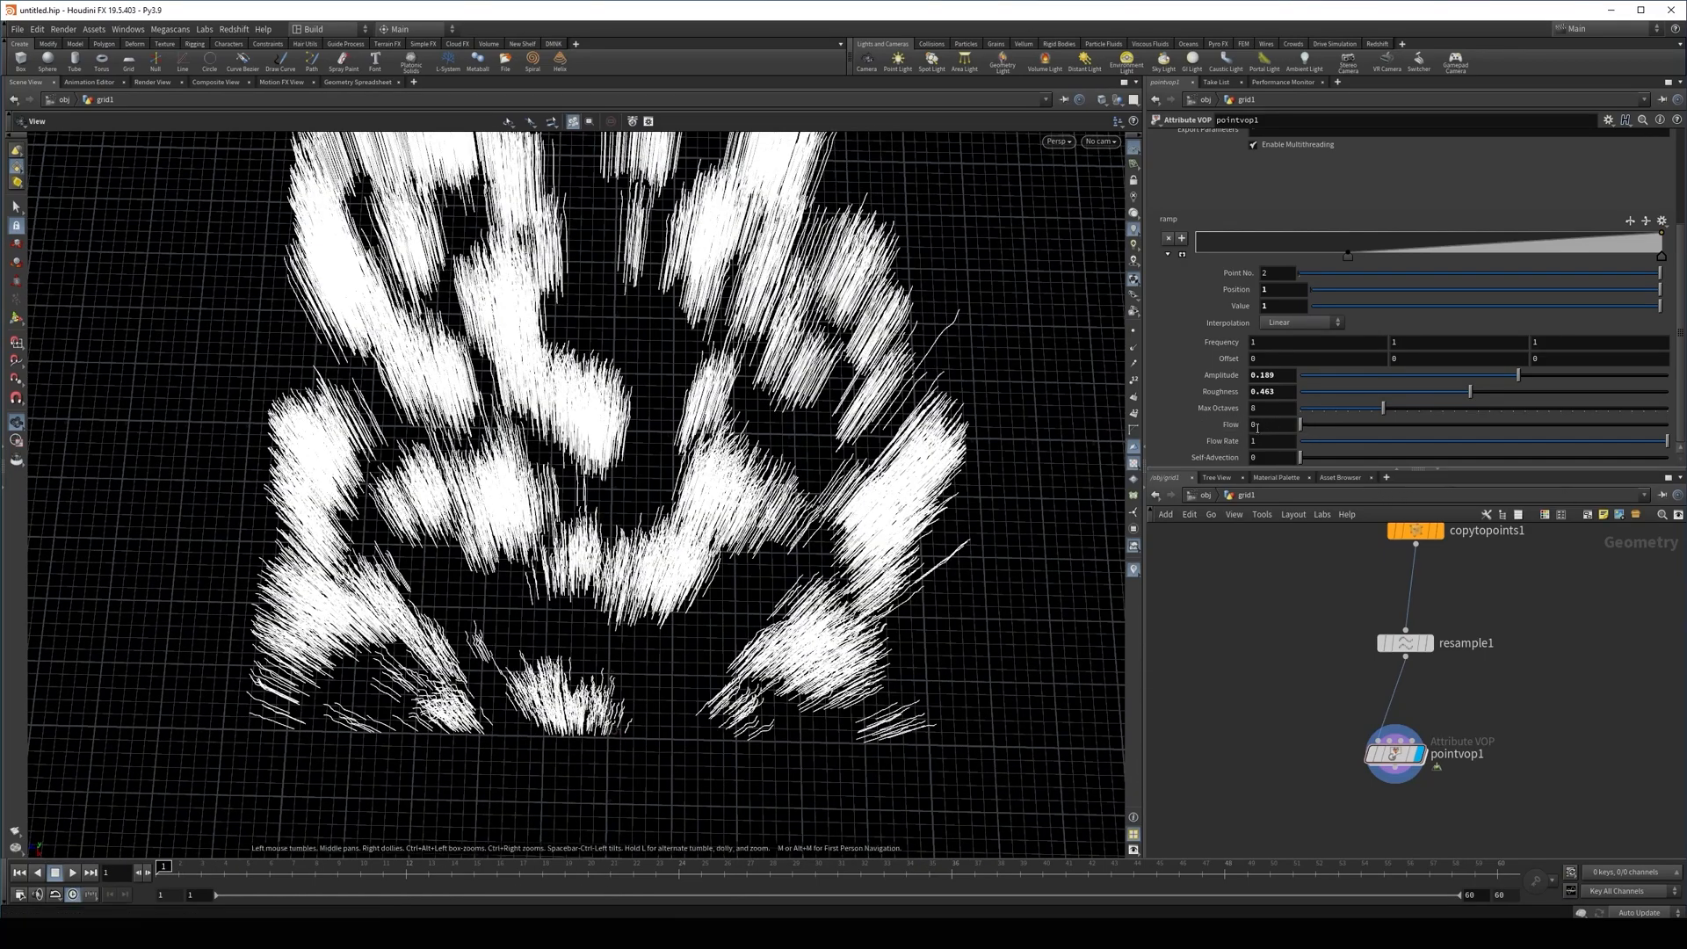
left_click_drag(686, 439, 549, 607)
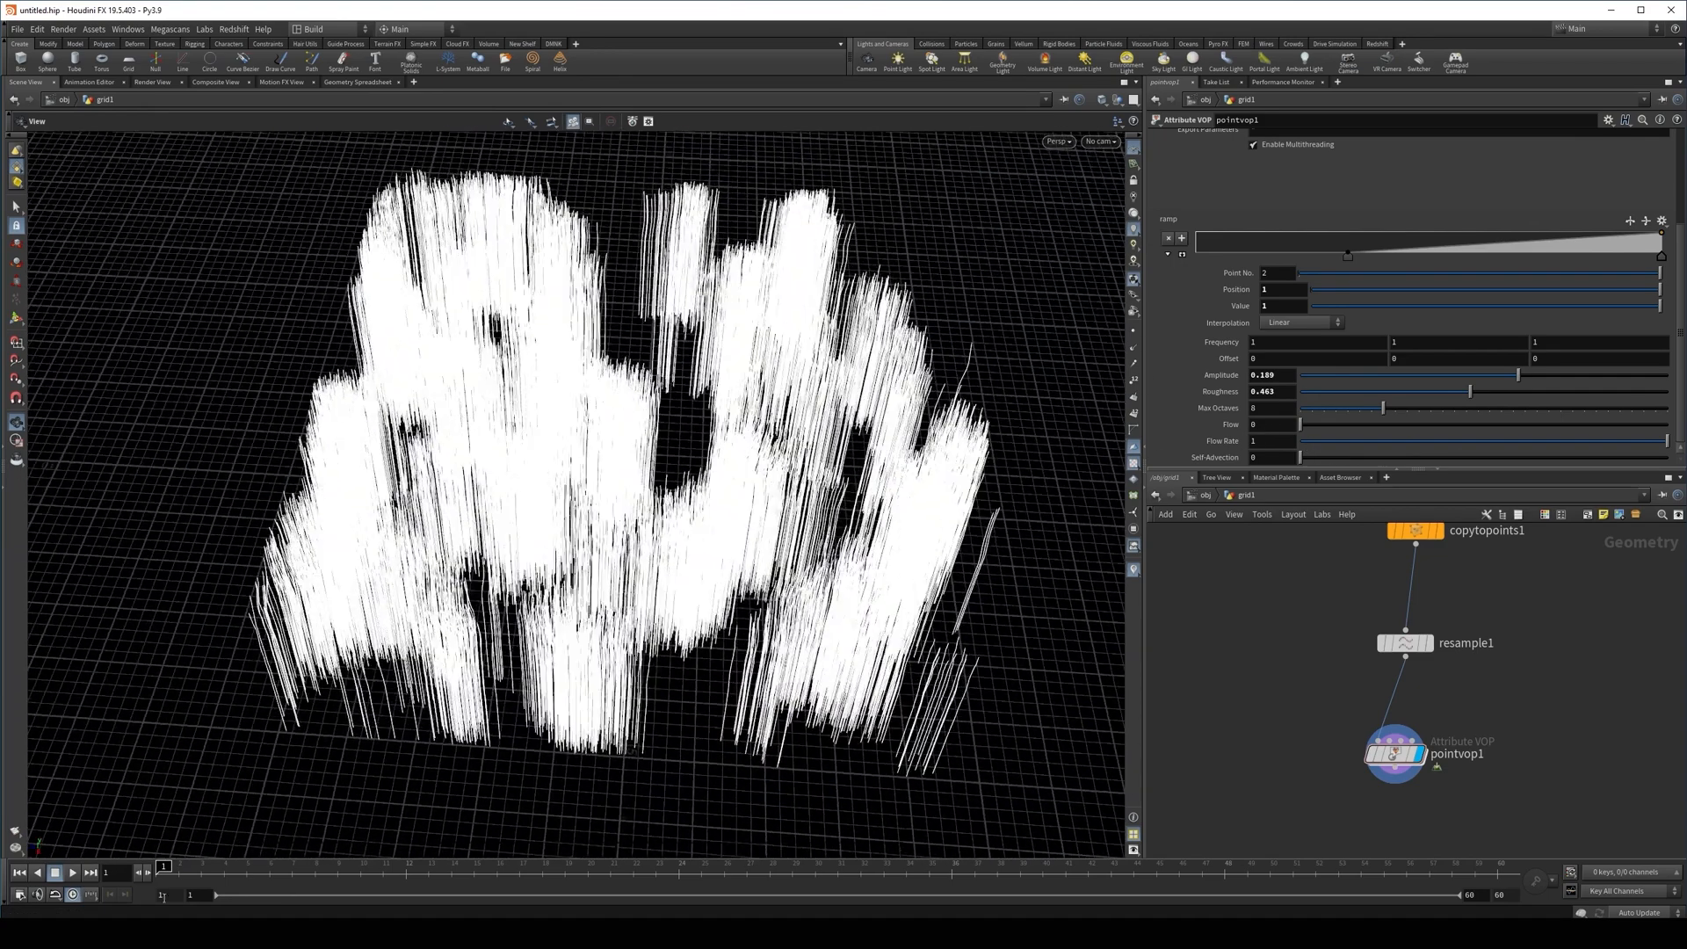
left_click(1280, 426, "alt")
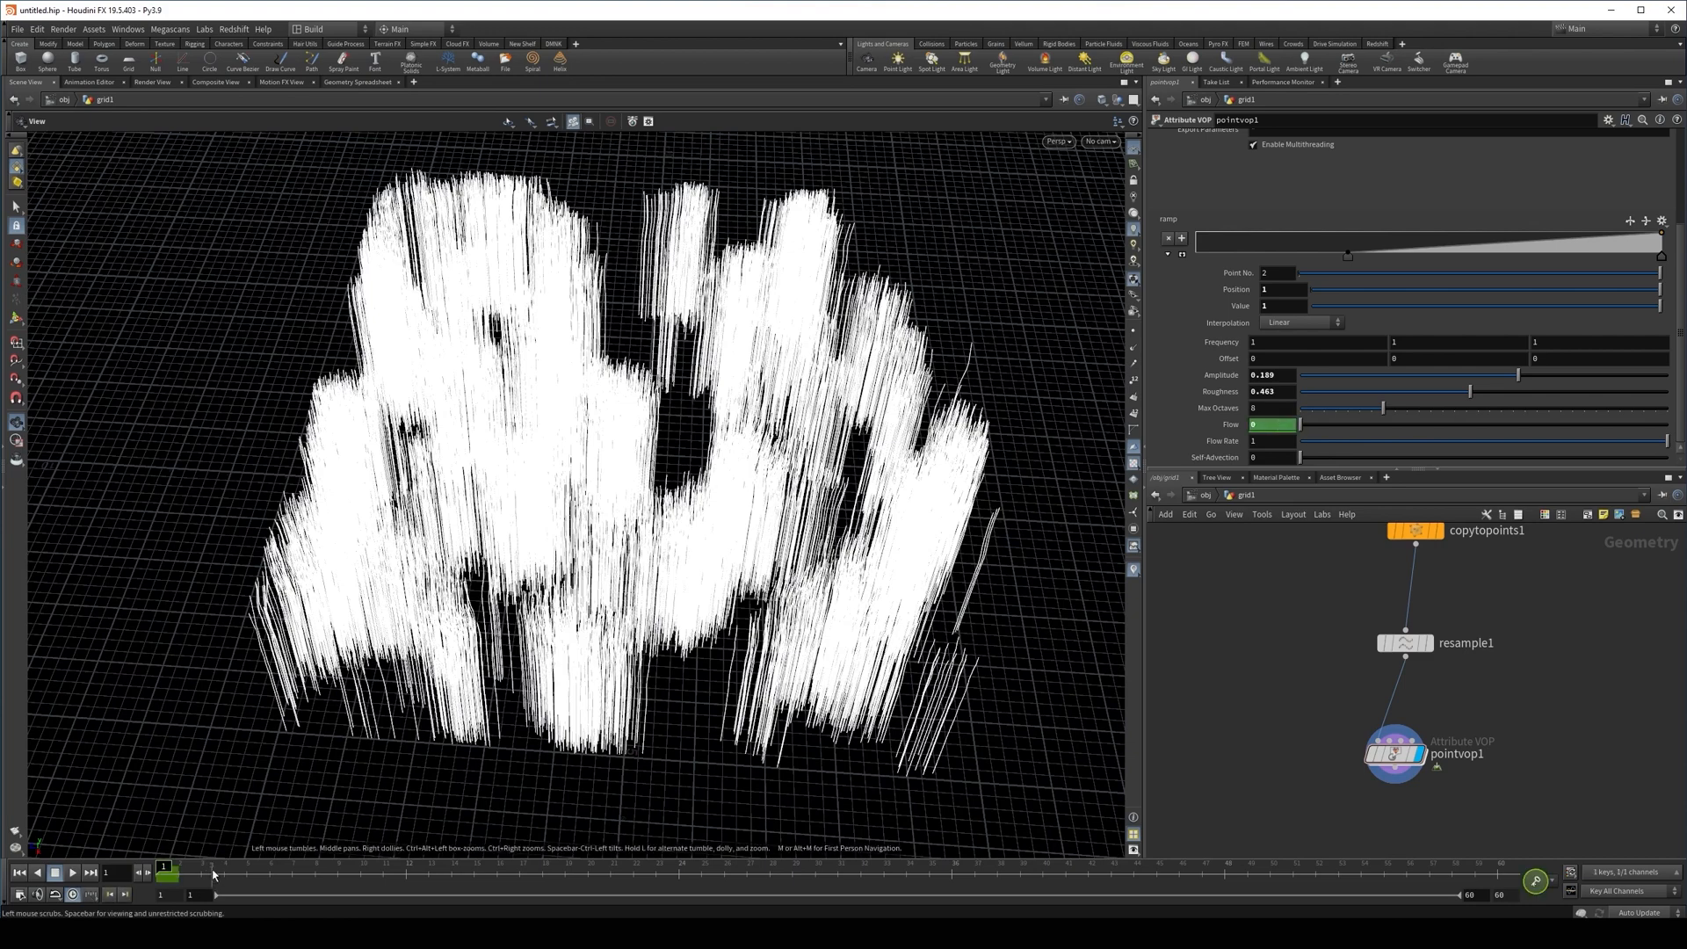
left_click_drag(218, 875, 325, 875)
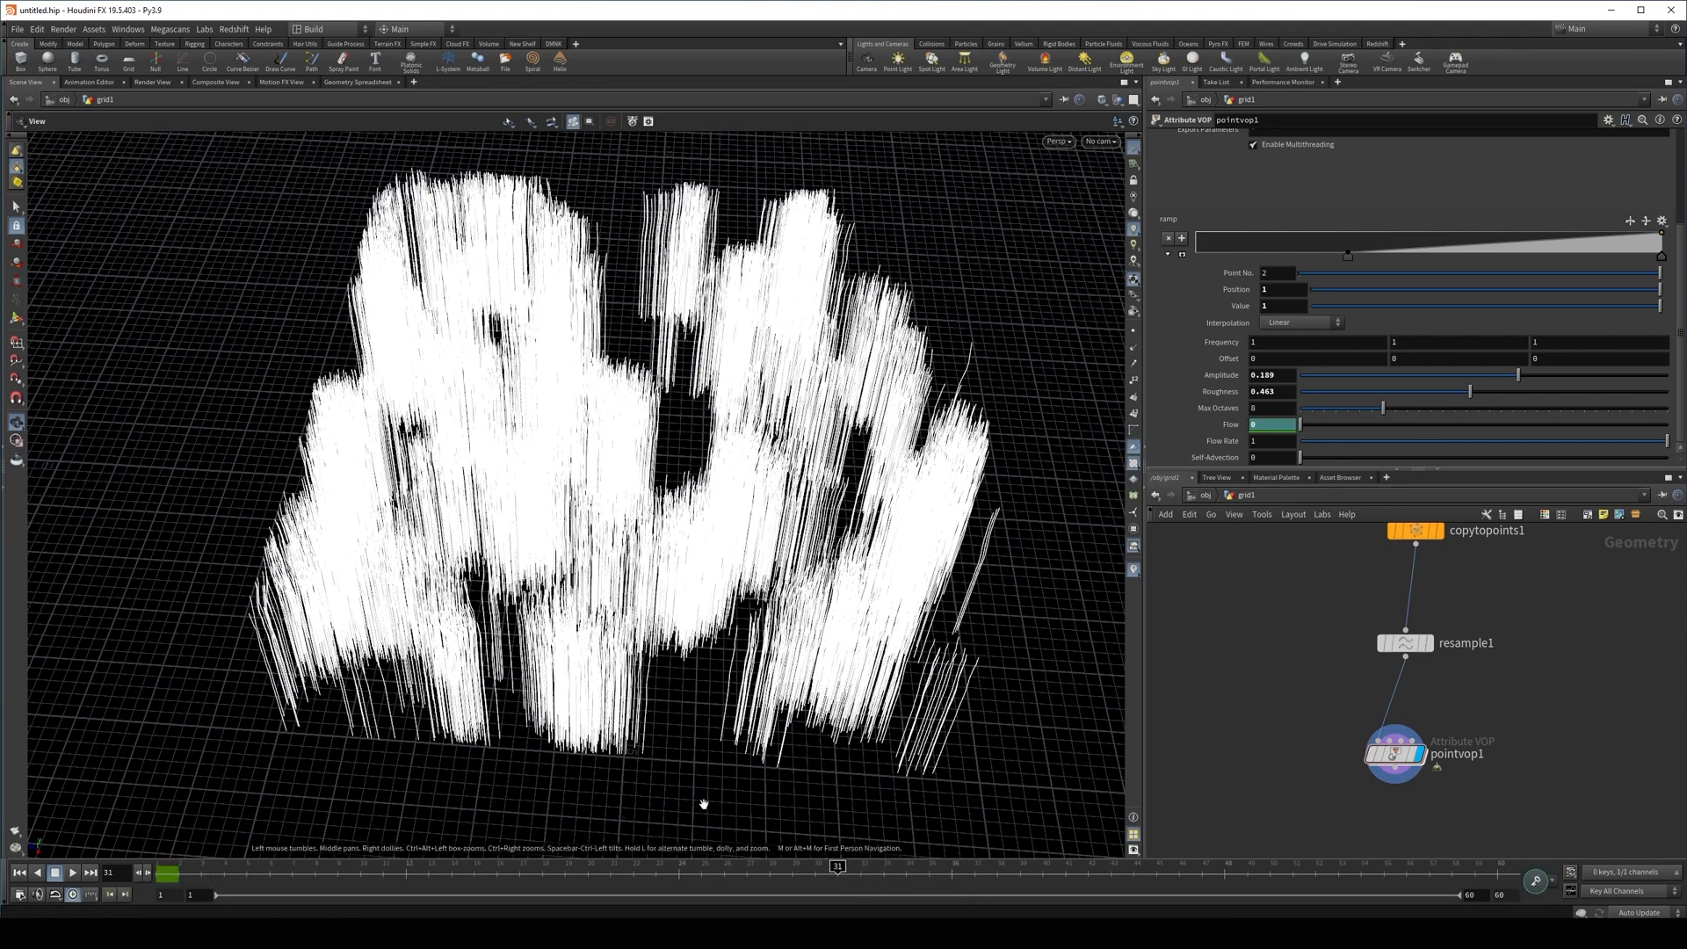
left_click_drag(1301, 425, 1668, 426)
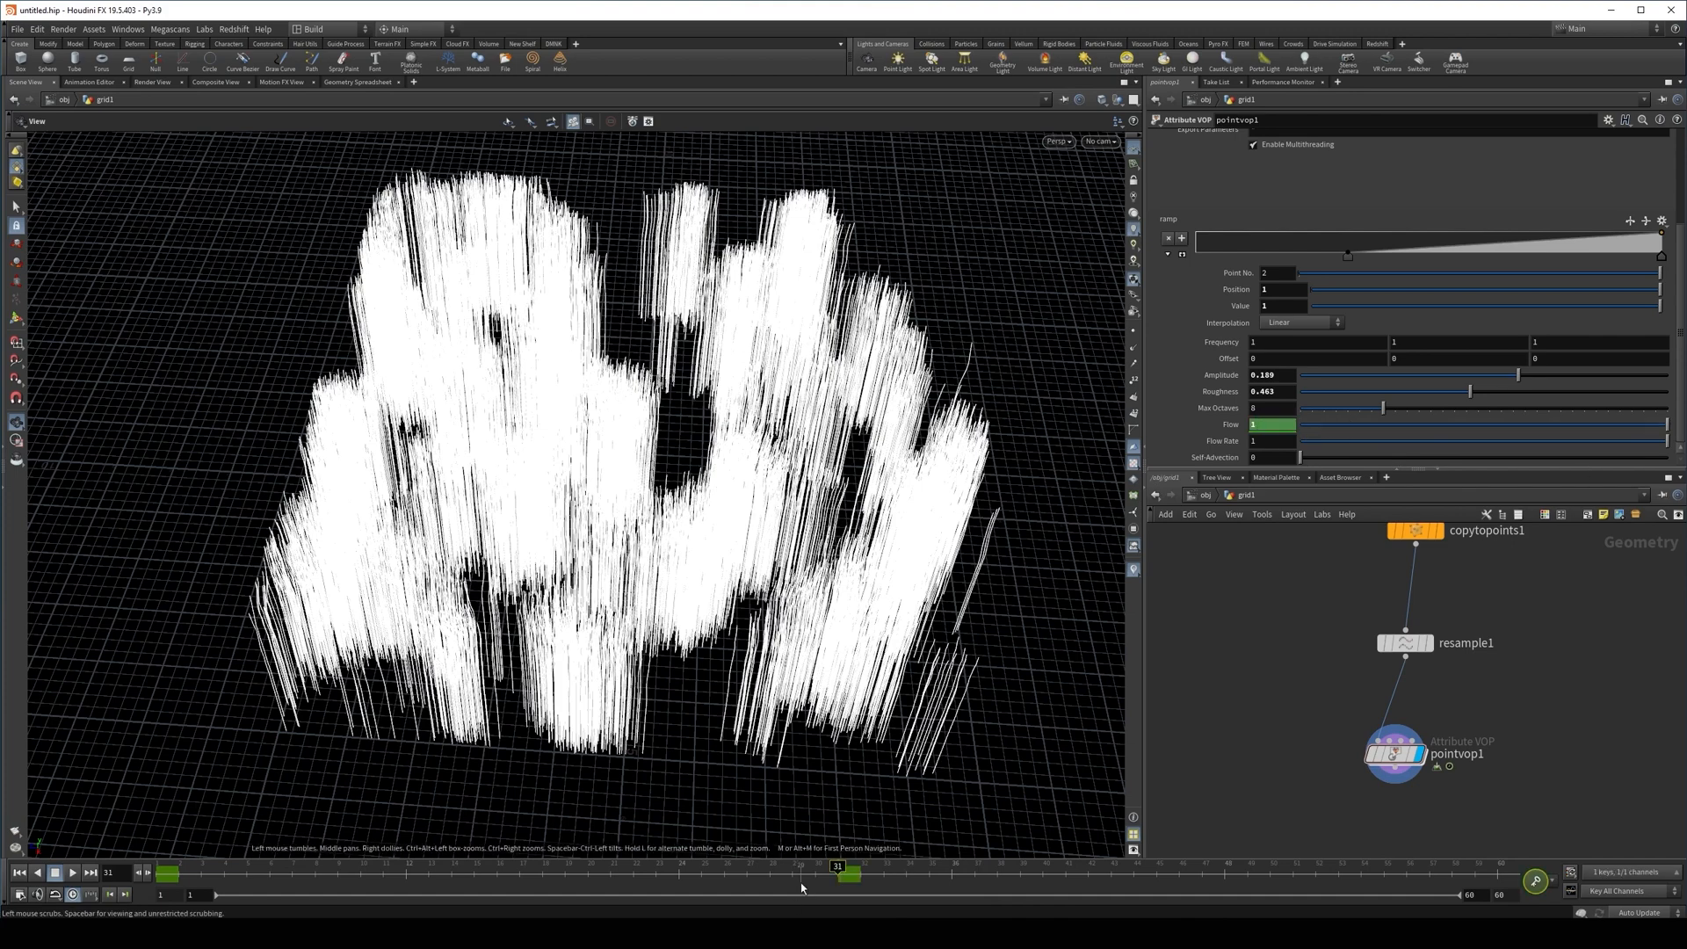
Play and scrub the timeline to check how the keyed flow moves the lines, ending on frame 1
mouse_move(849, 872)
left_mouse_down()
mouse_move(724, 873)
mouse_move(842, 885)
left_mouse_up()
left_click_drag(210, 876, 167, 875)
left_click(76, 874)
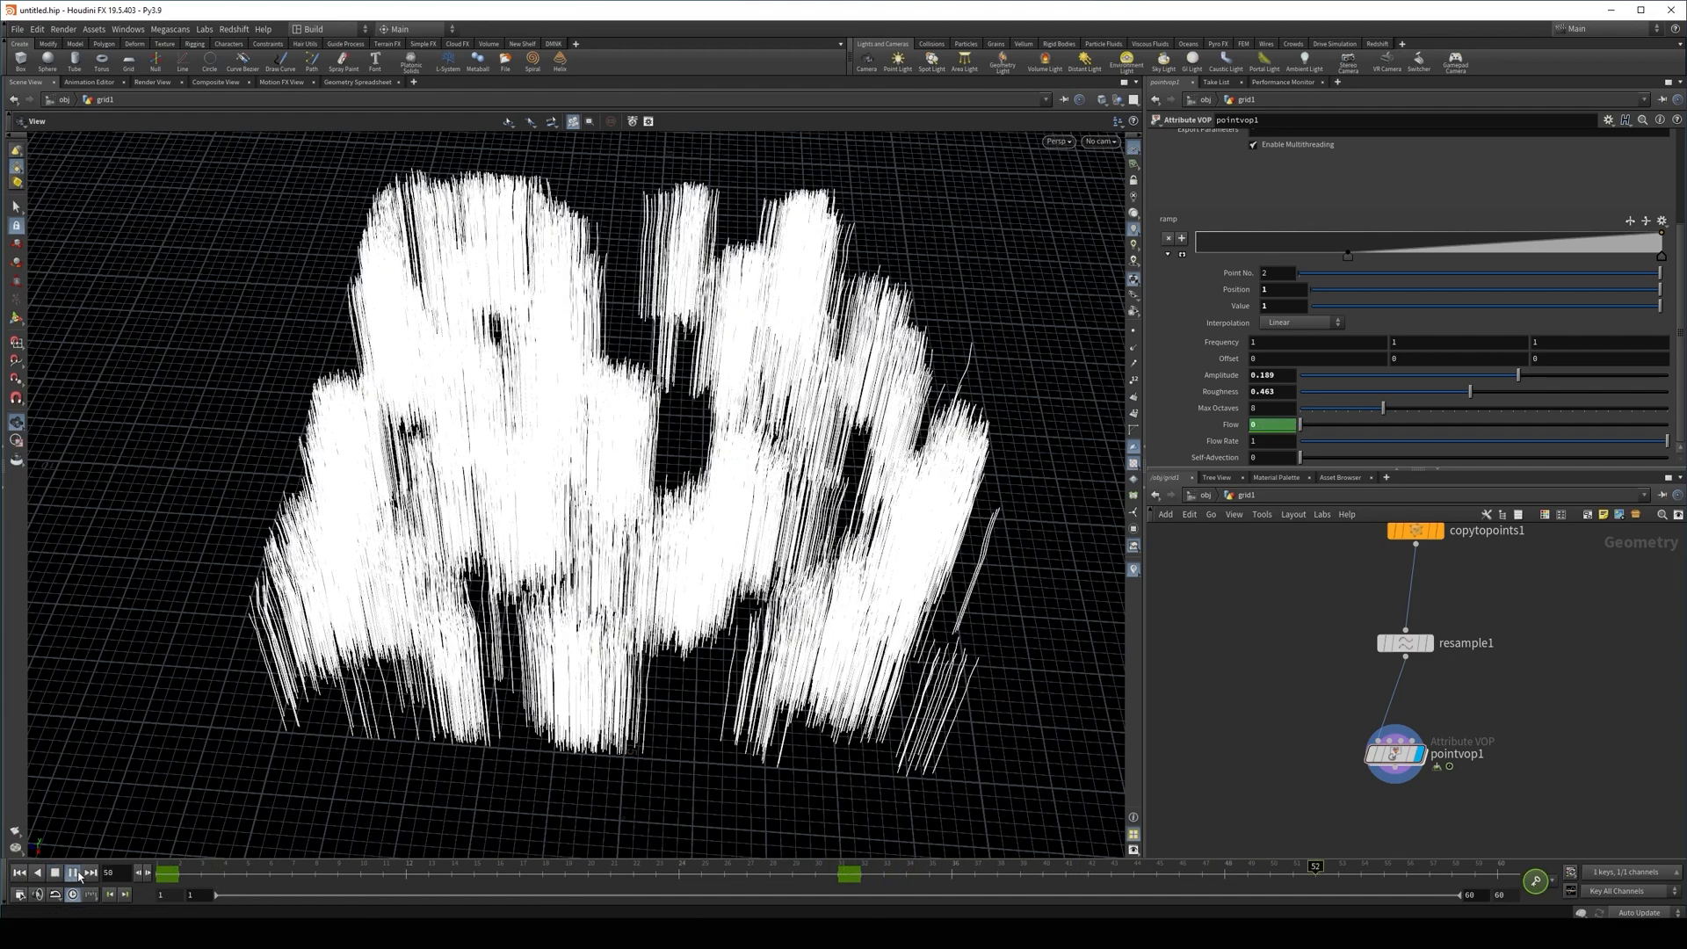
left_click(78, 874)
left_click_drag(301, 874, 160, 879)
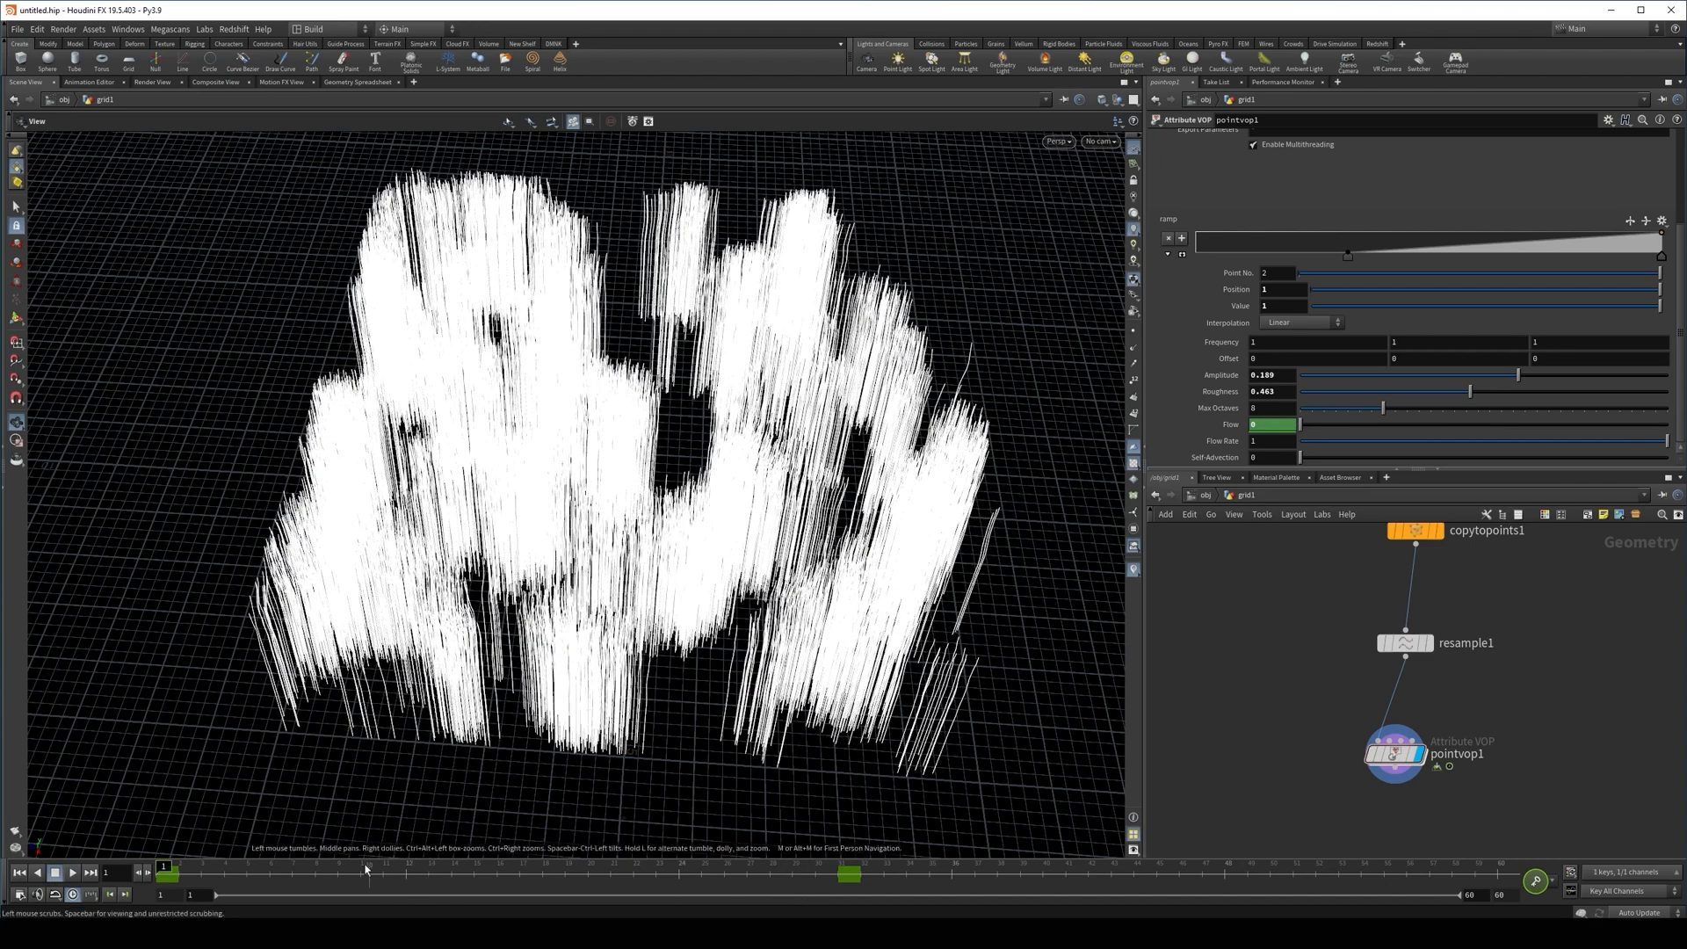
left_click_drag(366, 870, 159, 879)
Add a Time Shift node below pointvop1, connected to its output, and display it
left_click(1394, 771)
middle_click_drag(1394, 830, 1408, 696)
scroll(1410, 713, "down", 3)
scroll(1406, 687, "up", 1)
key("Tab")
type("fla")
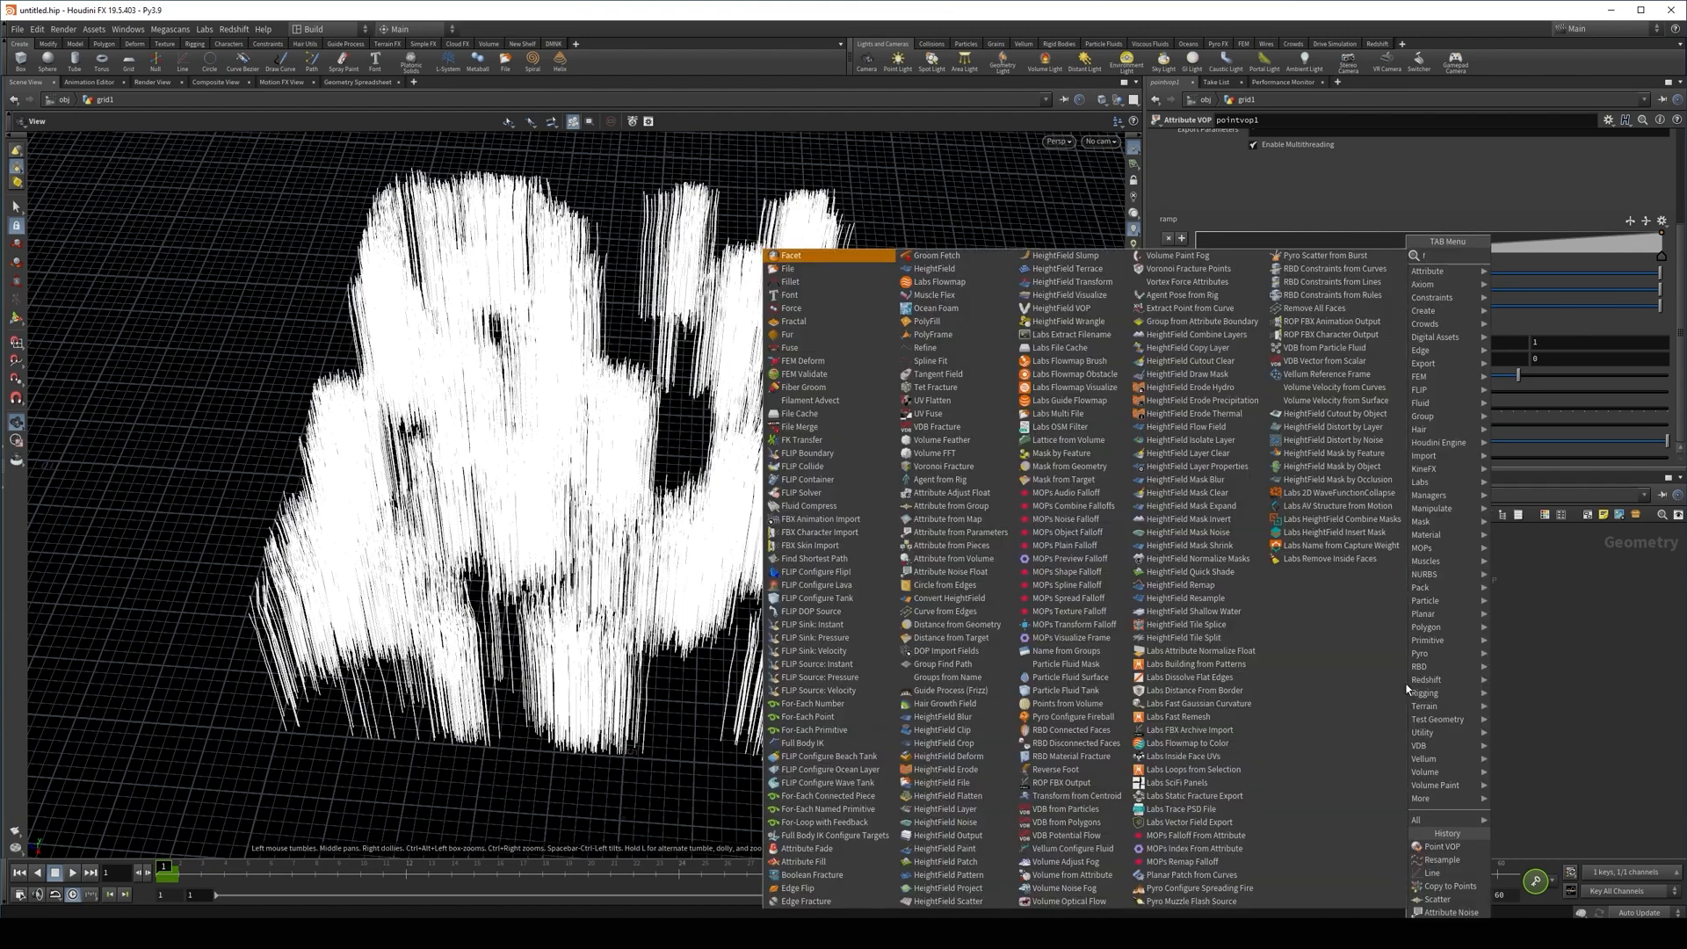
key("BackSpace")
key("BackSpace")
key("BackSpace")
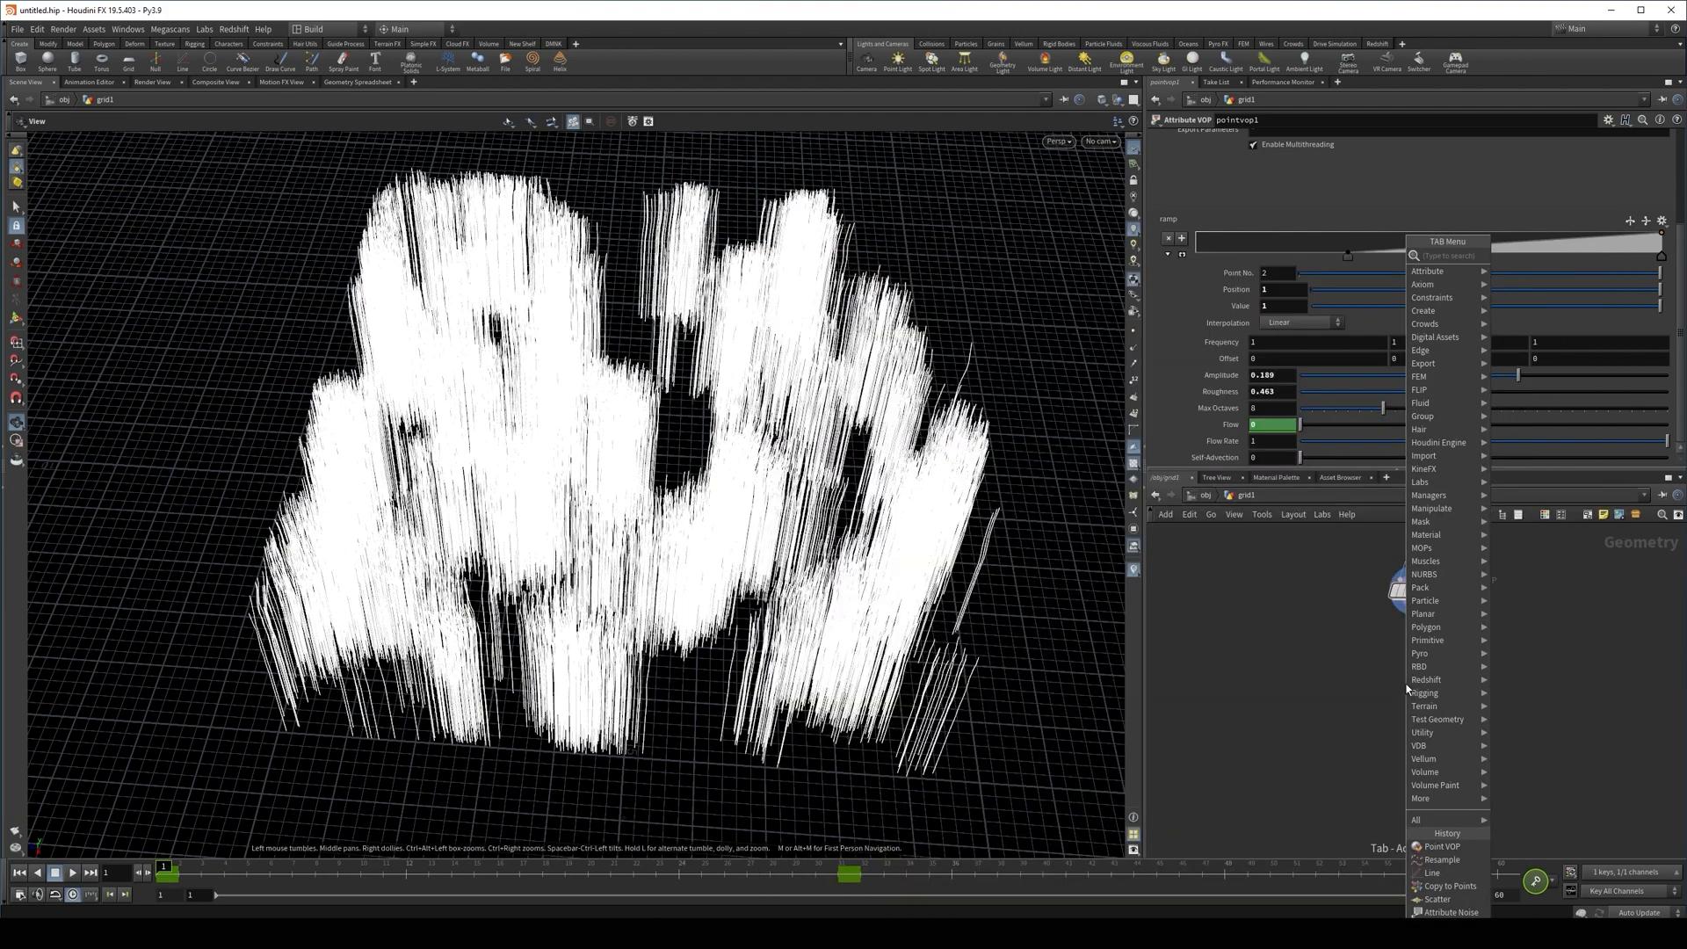
type("times")
key("Return")
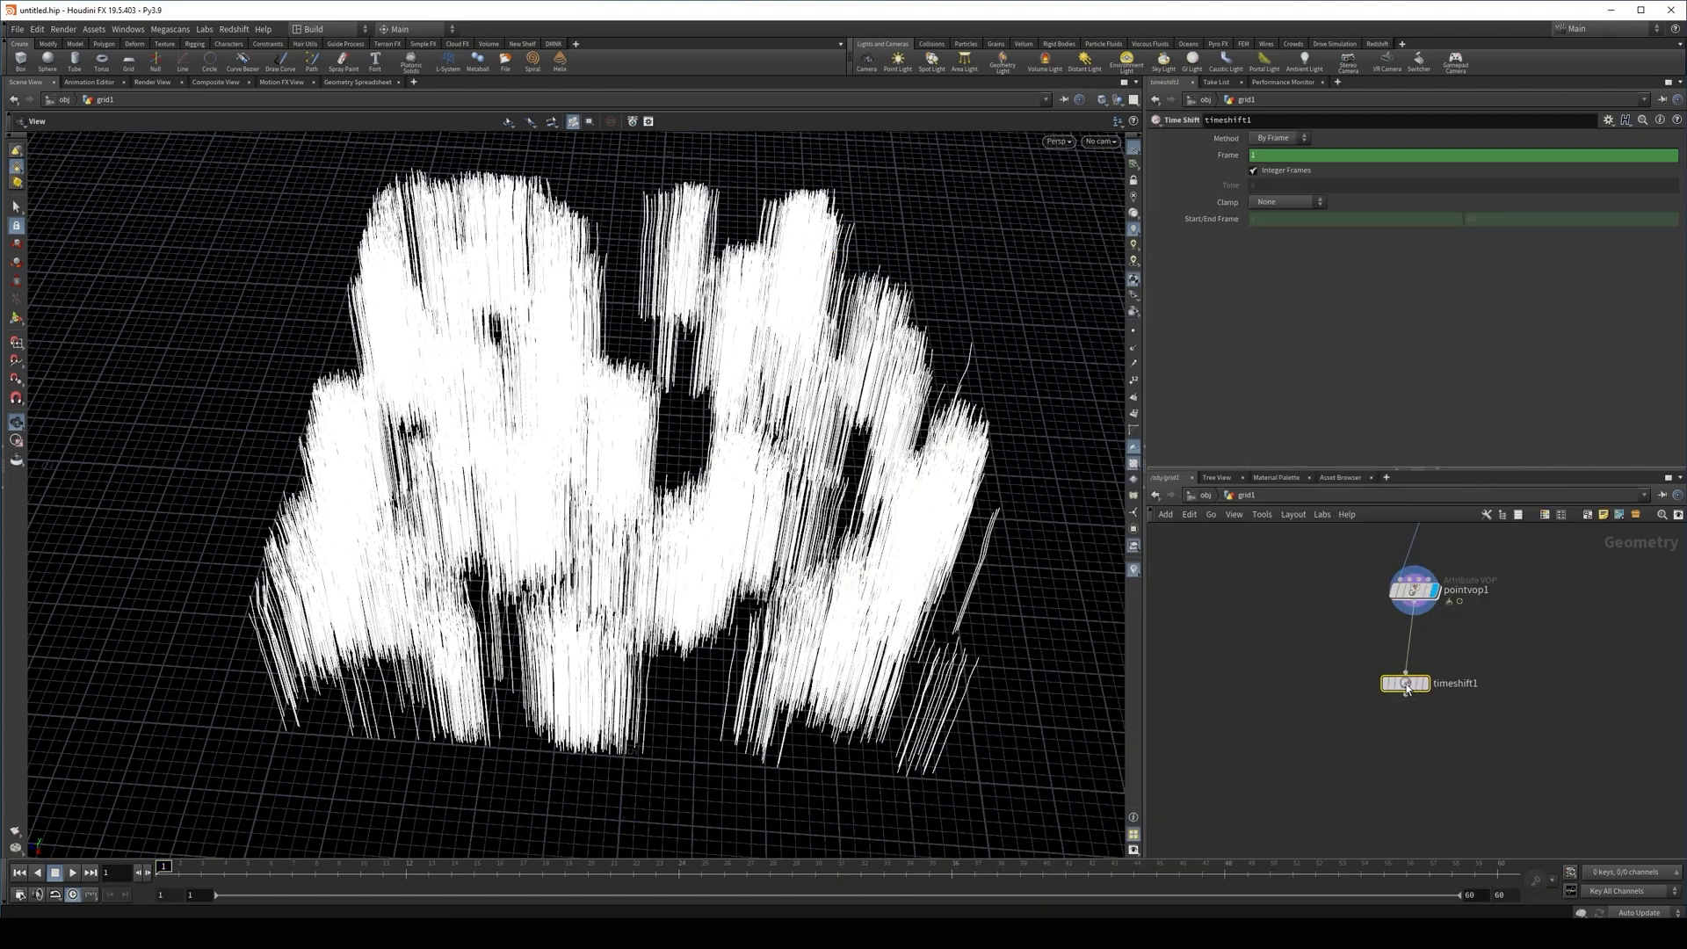
left_click(1406, 687)
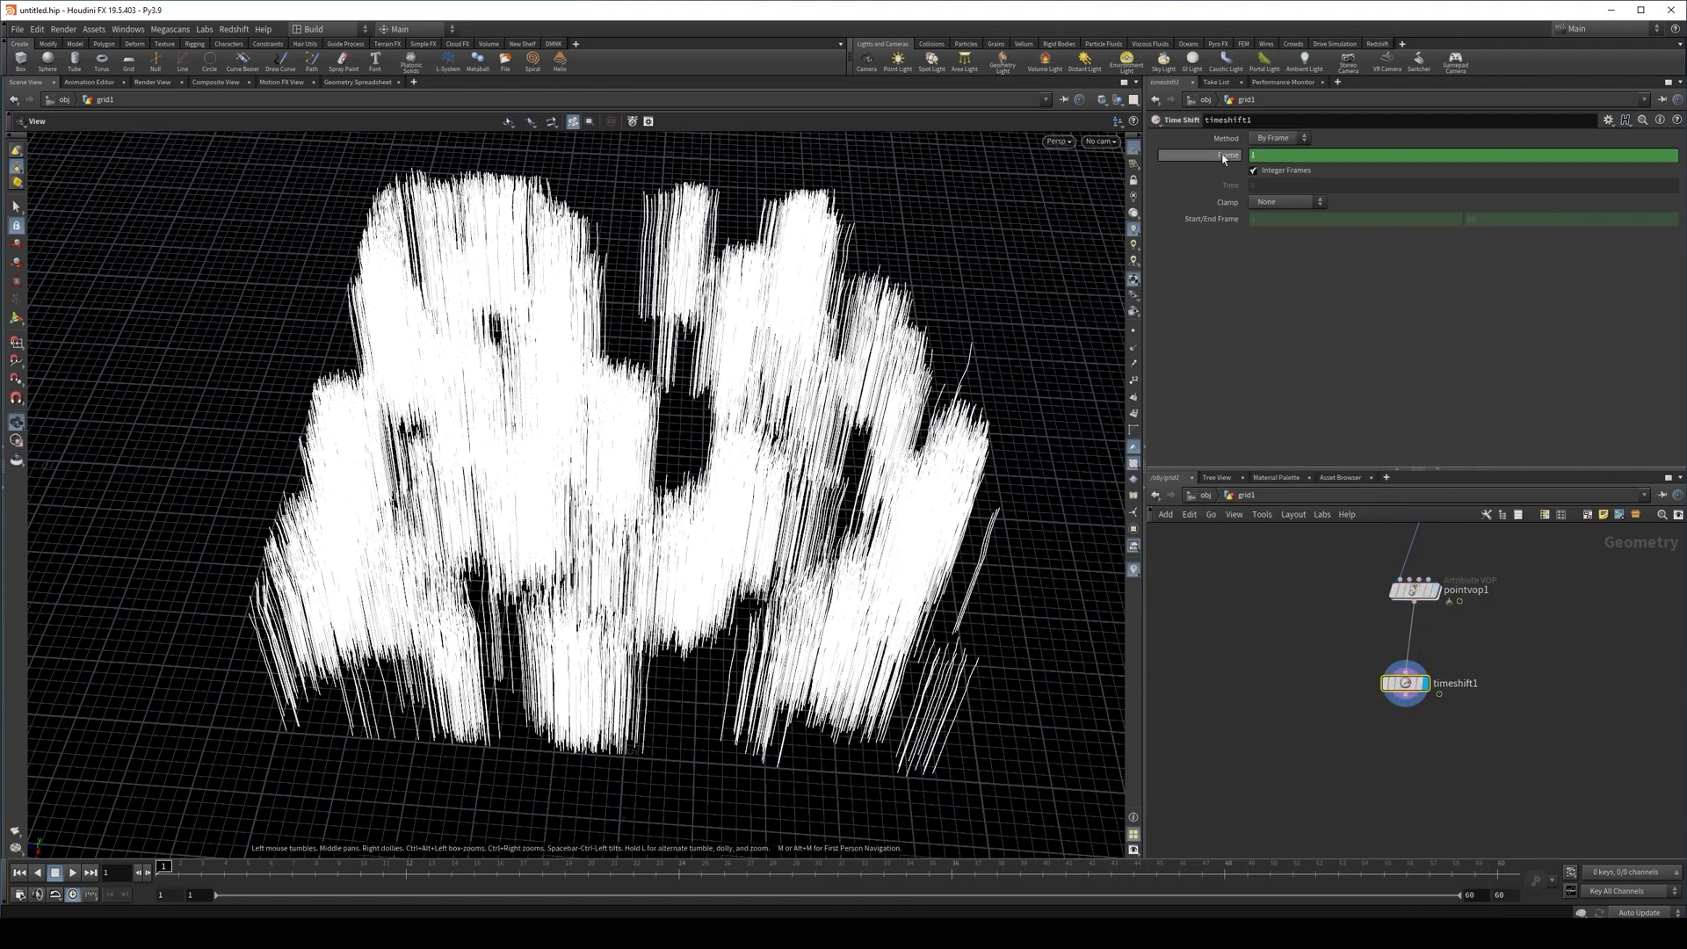
Set the Time Shift's Frame expression to $F/2 and play back the animation
left_click(1269, 156)
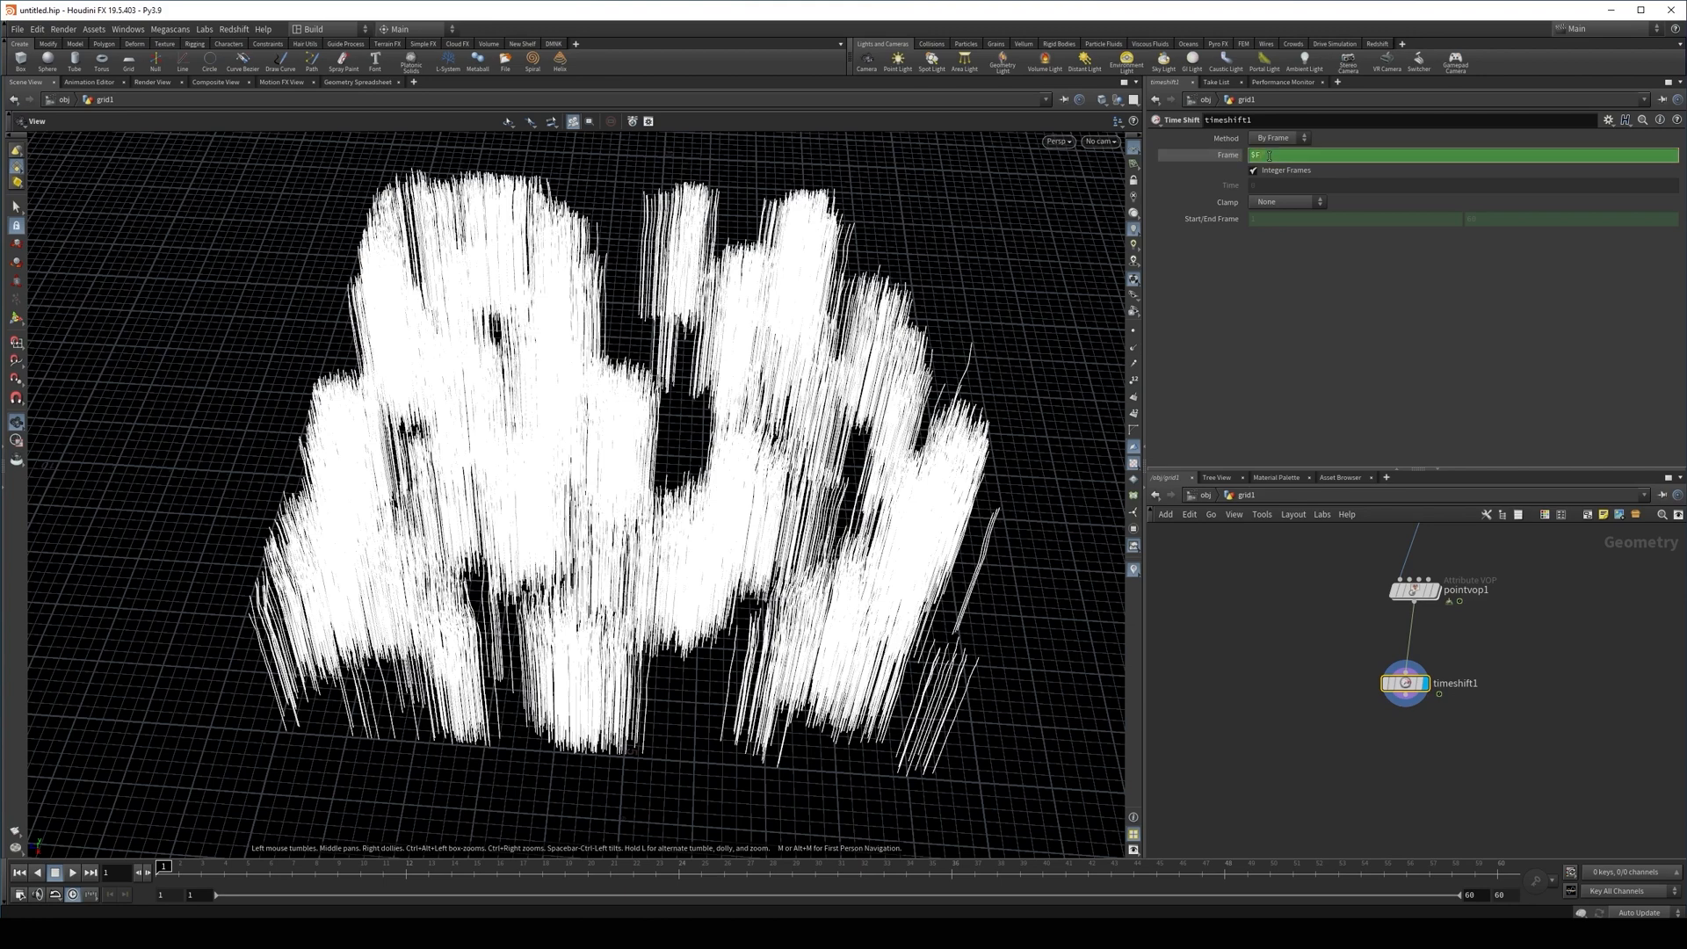
type("/2")
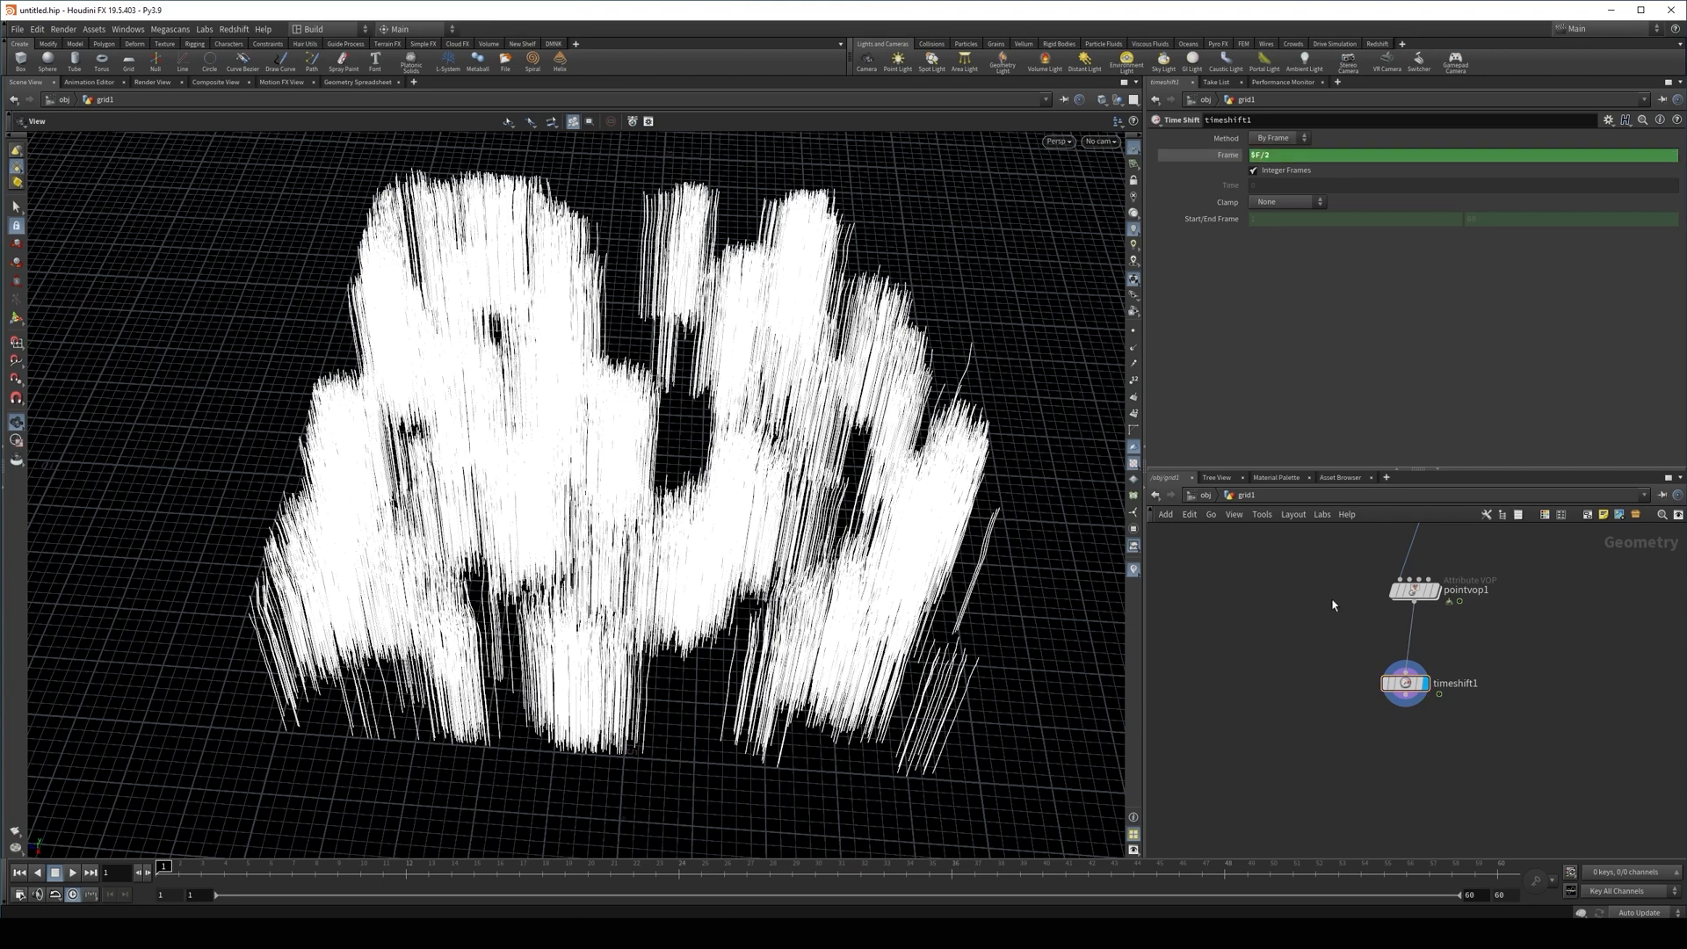
left_click(75, 873)
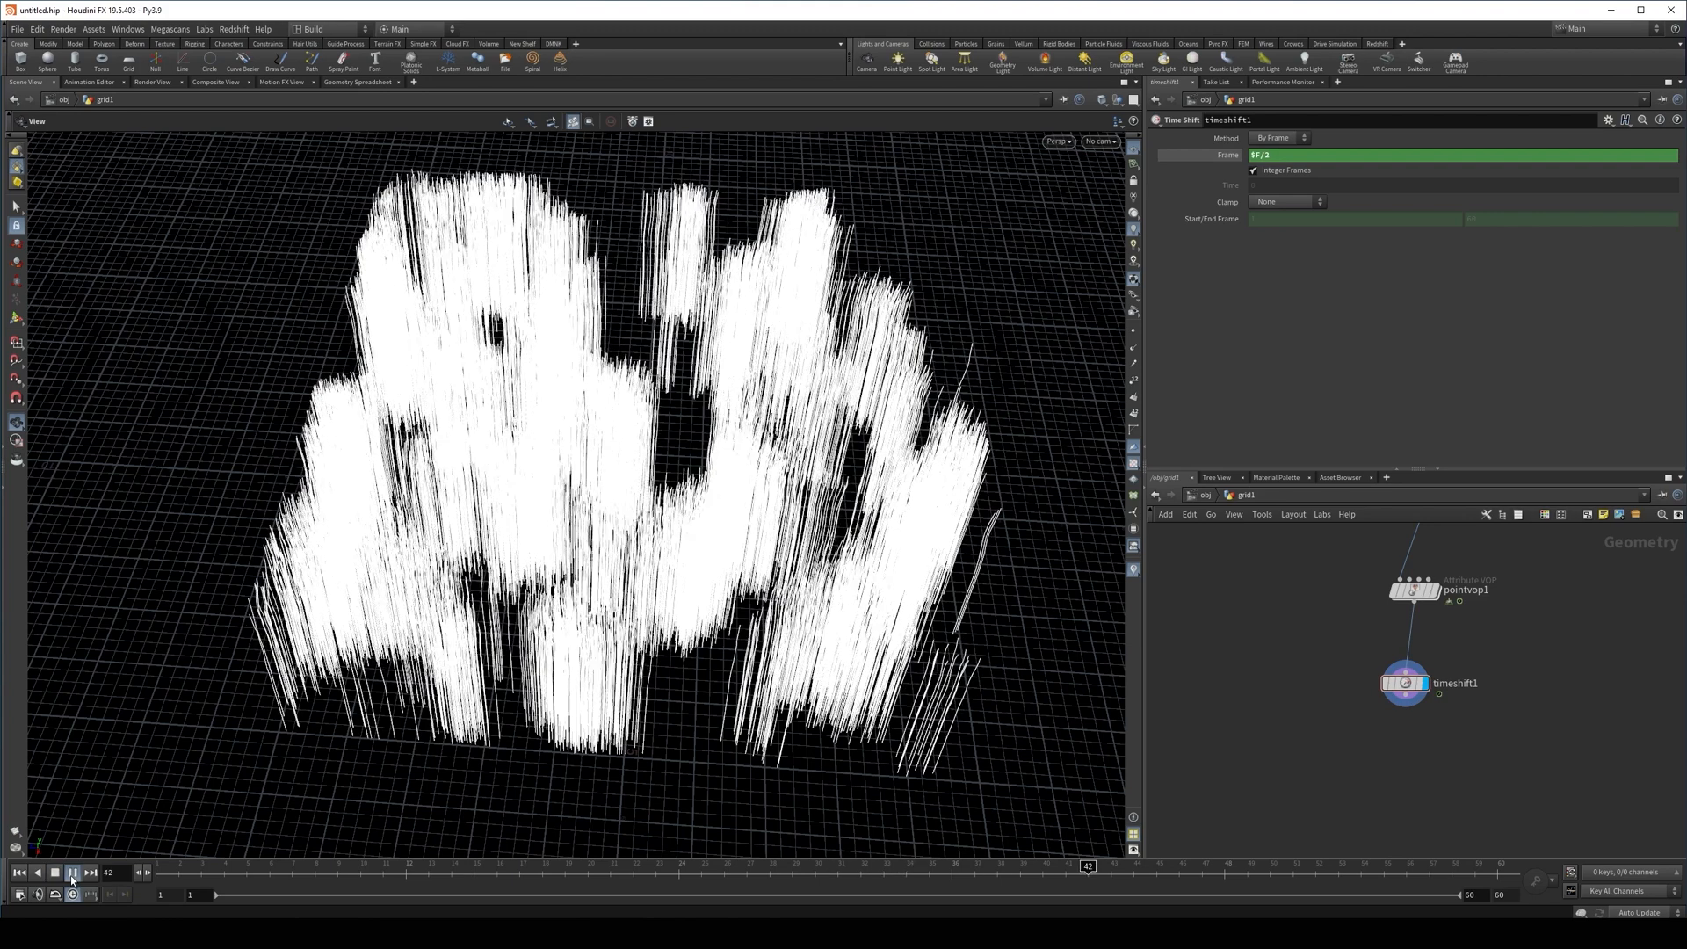
left_click(72, 873)
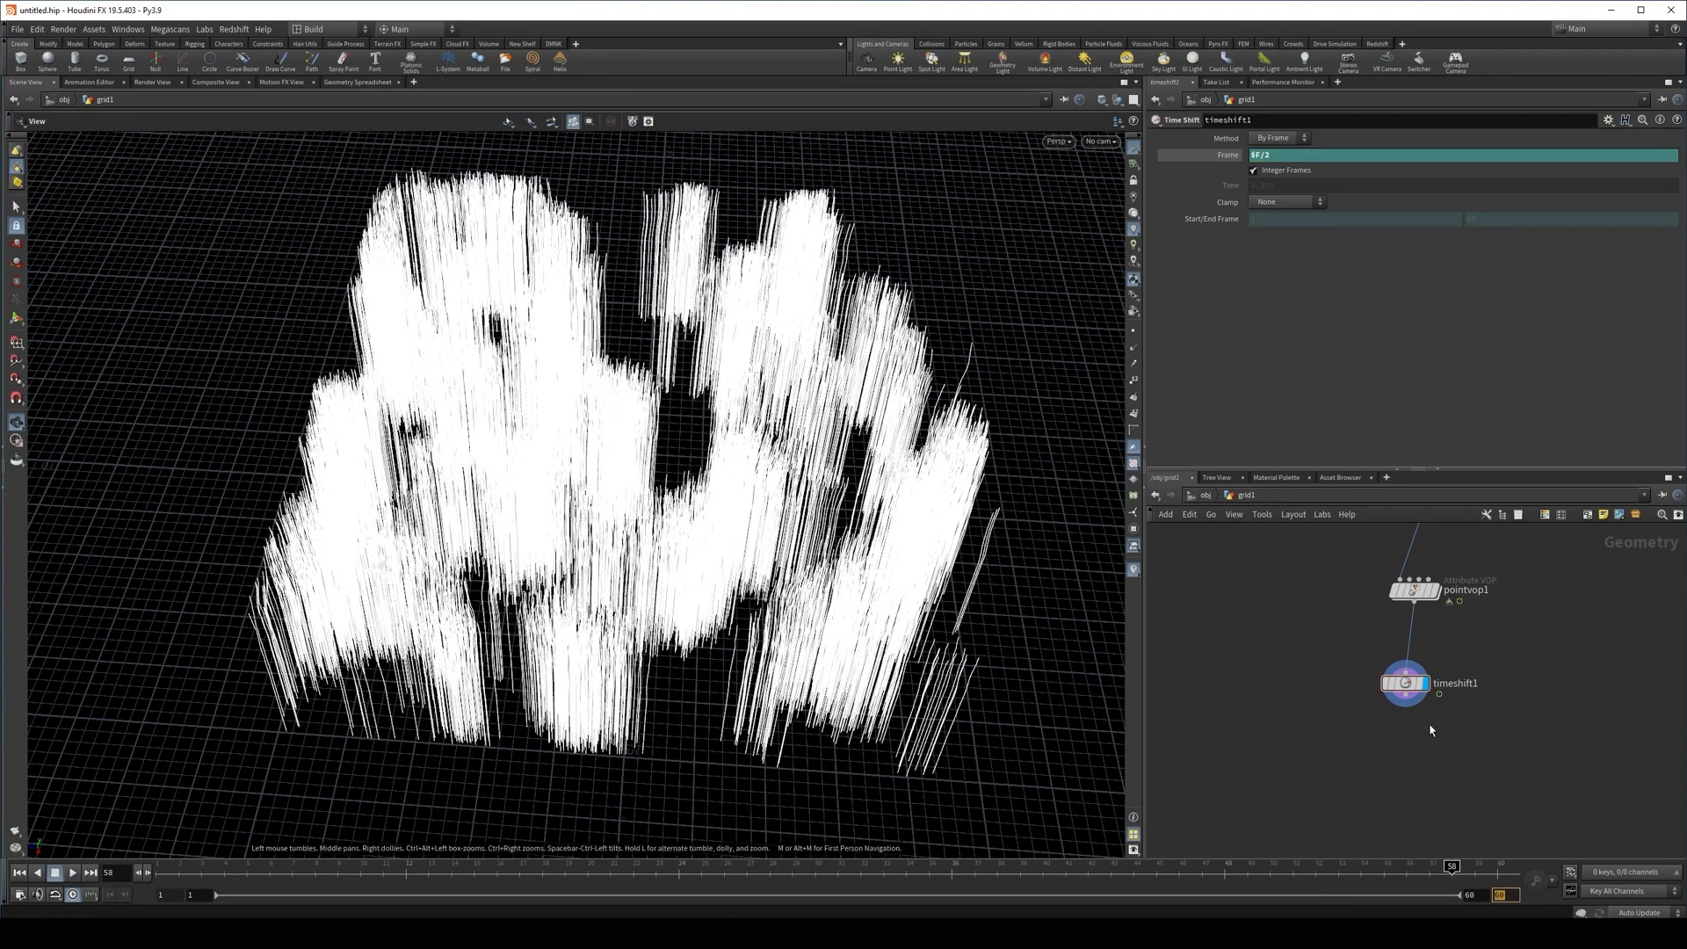
Play the time-shifted animation again and examine the line motion up close from several angles
left_click(74, 874)
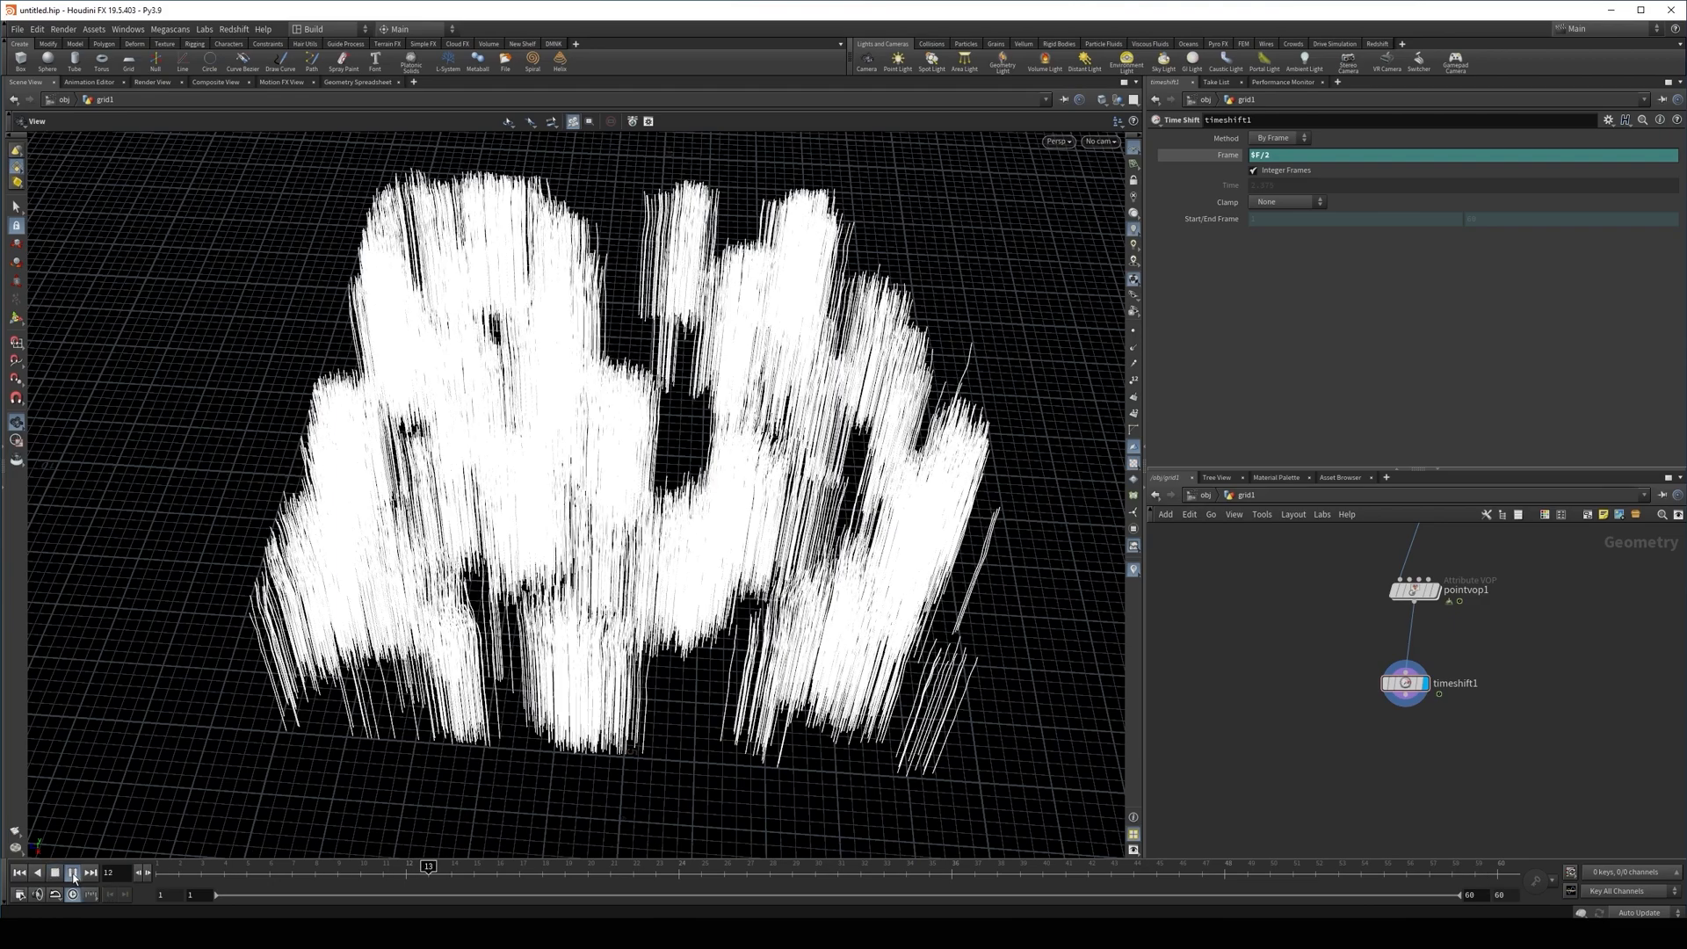
scroll(490, 671, "up", 3)
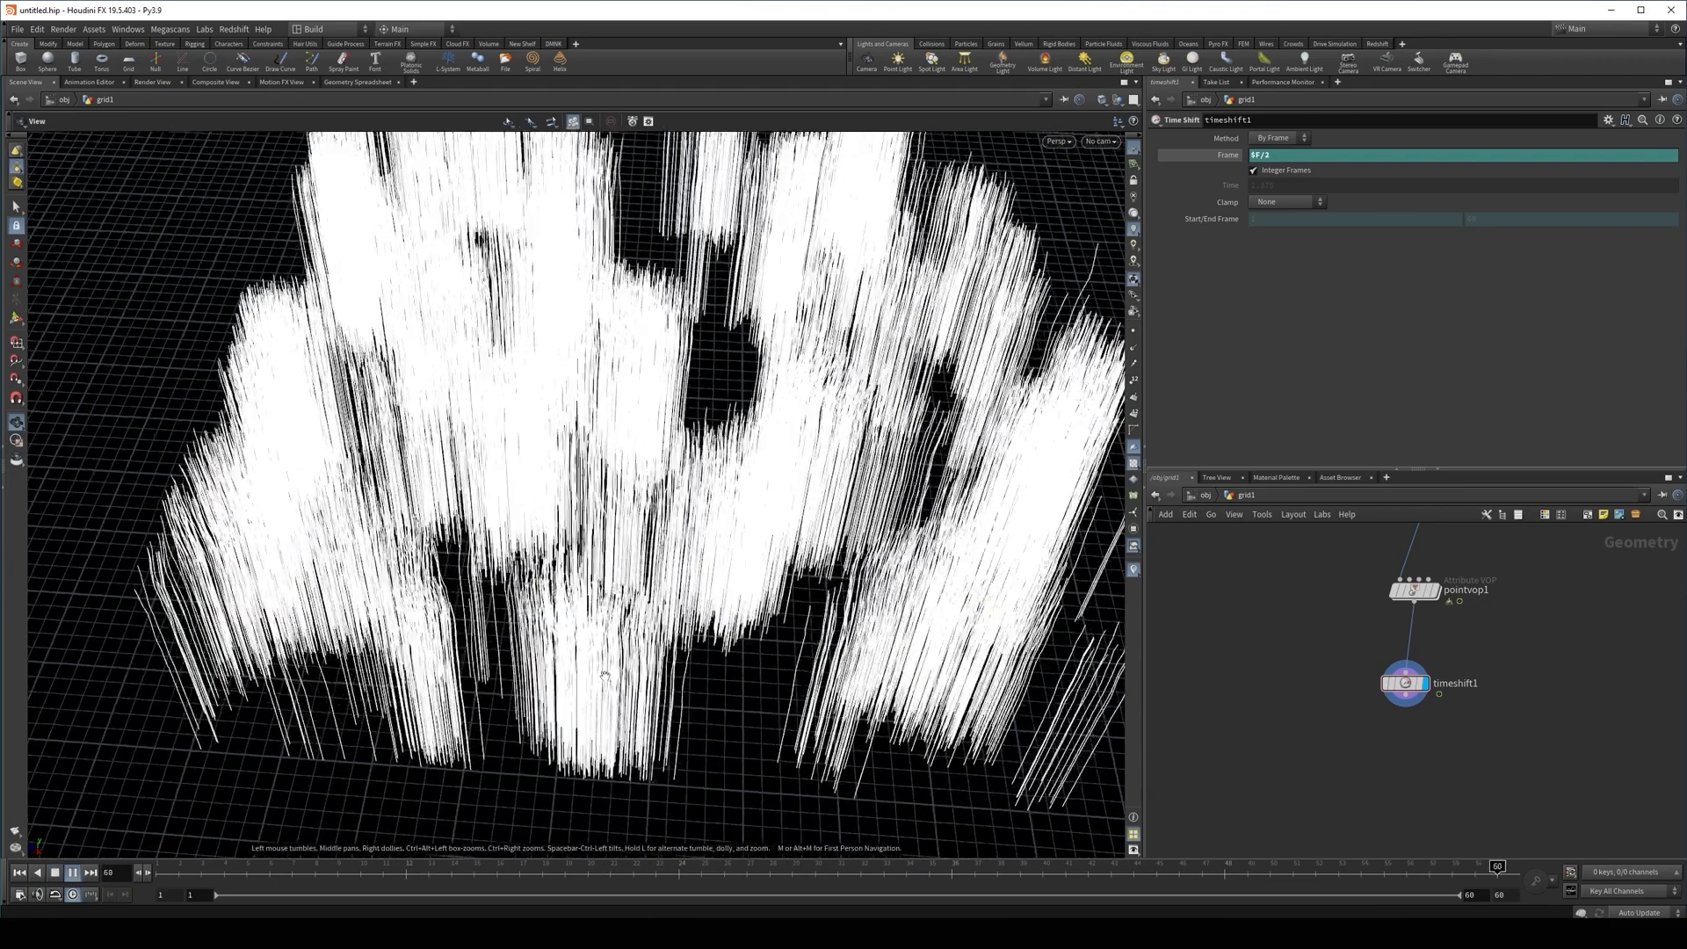
left_click_drag(489, 670, 710, 506)
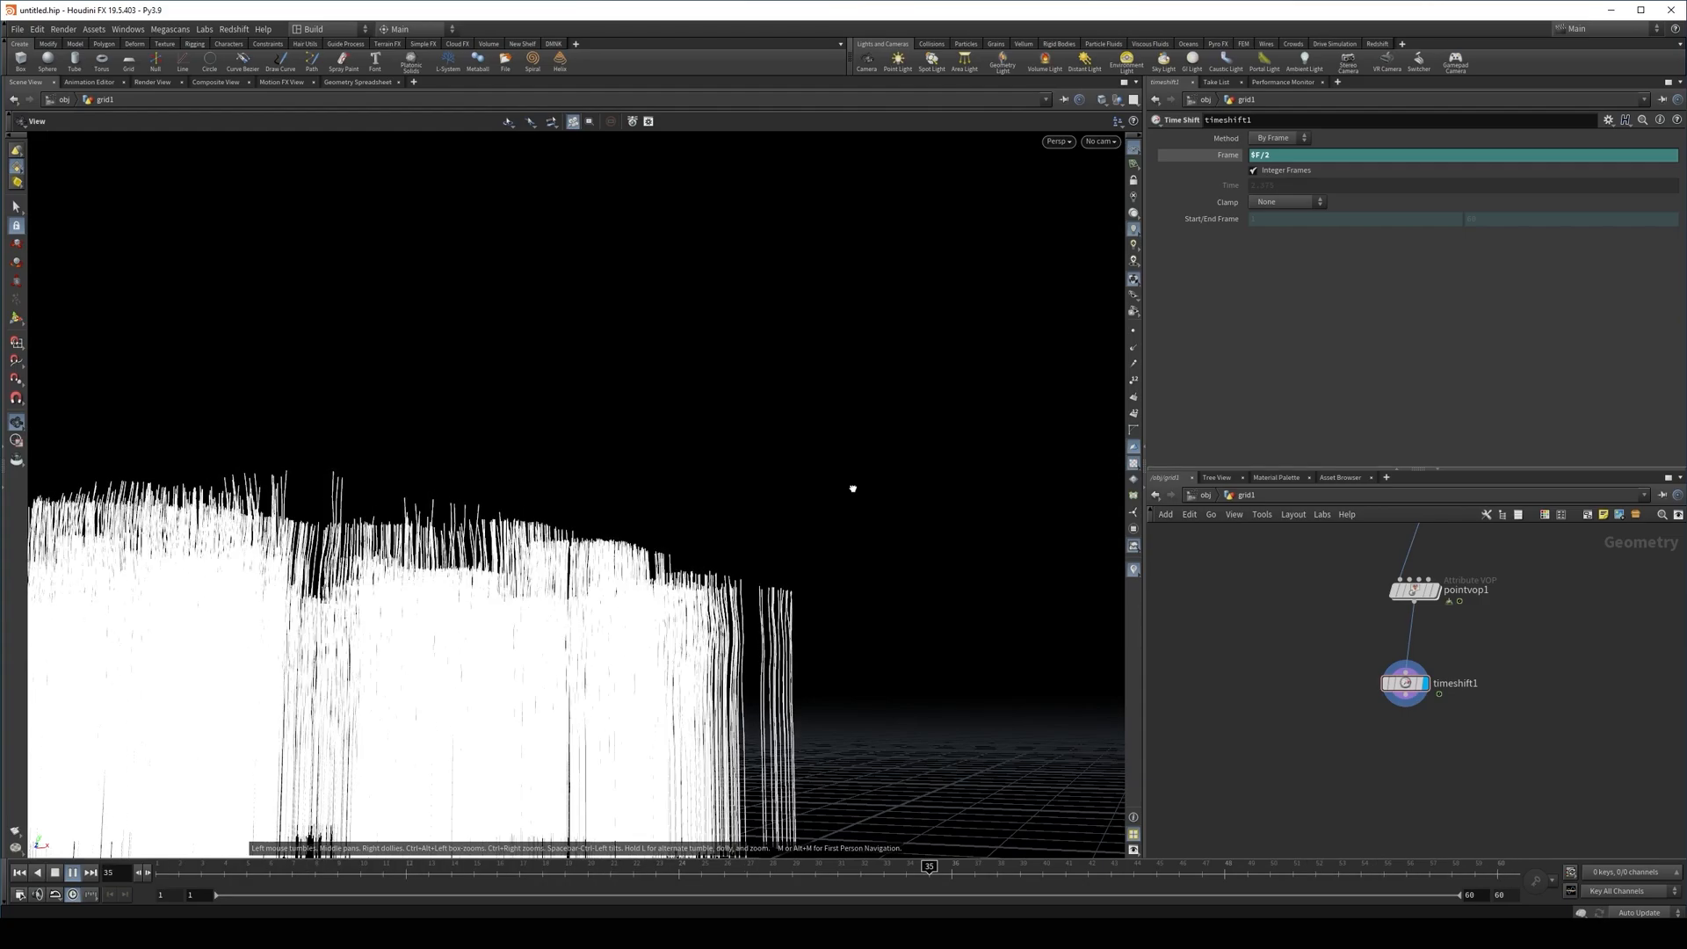
left_click_drag(853, 489, 1007, 597)
Set the interpolation of pointvop1's Flow animation curve to linear() for both keyframes in the Animation Editor
left_click(1394, 594)
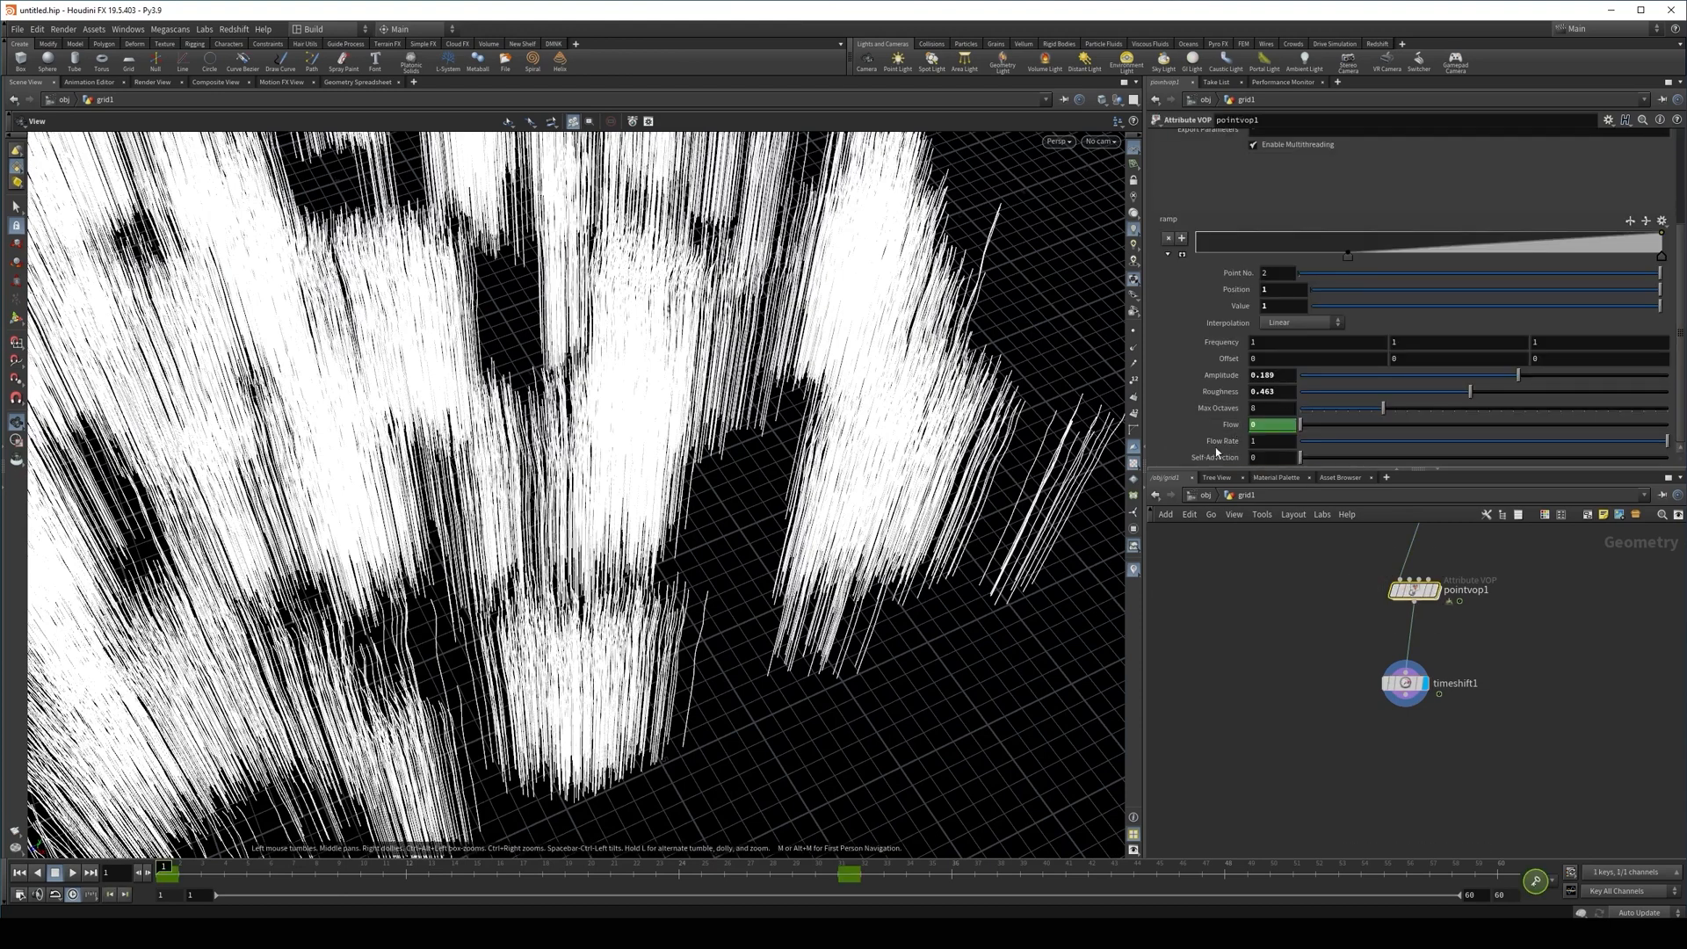
left_click(1257, 426, "shift")
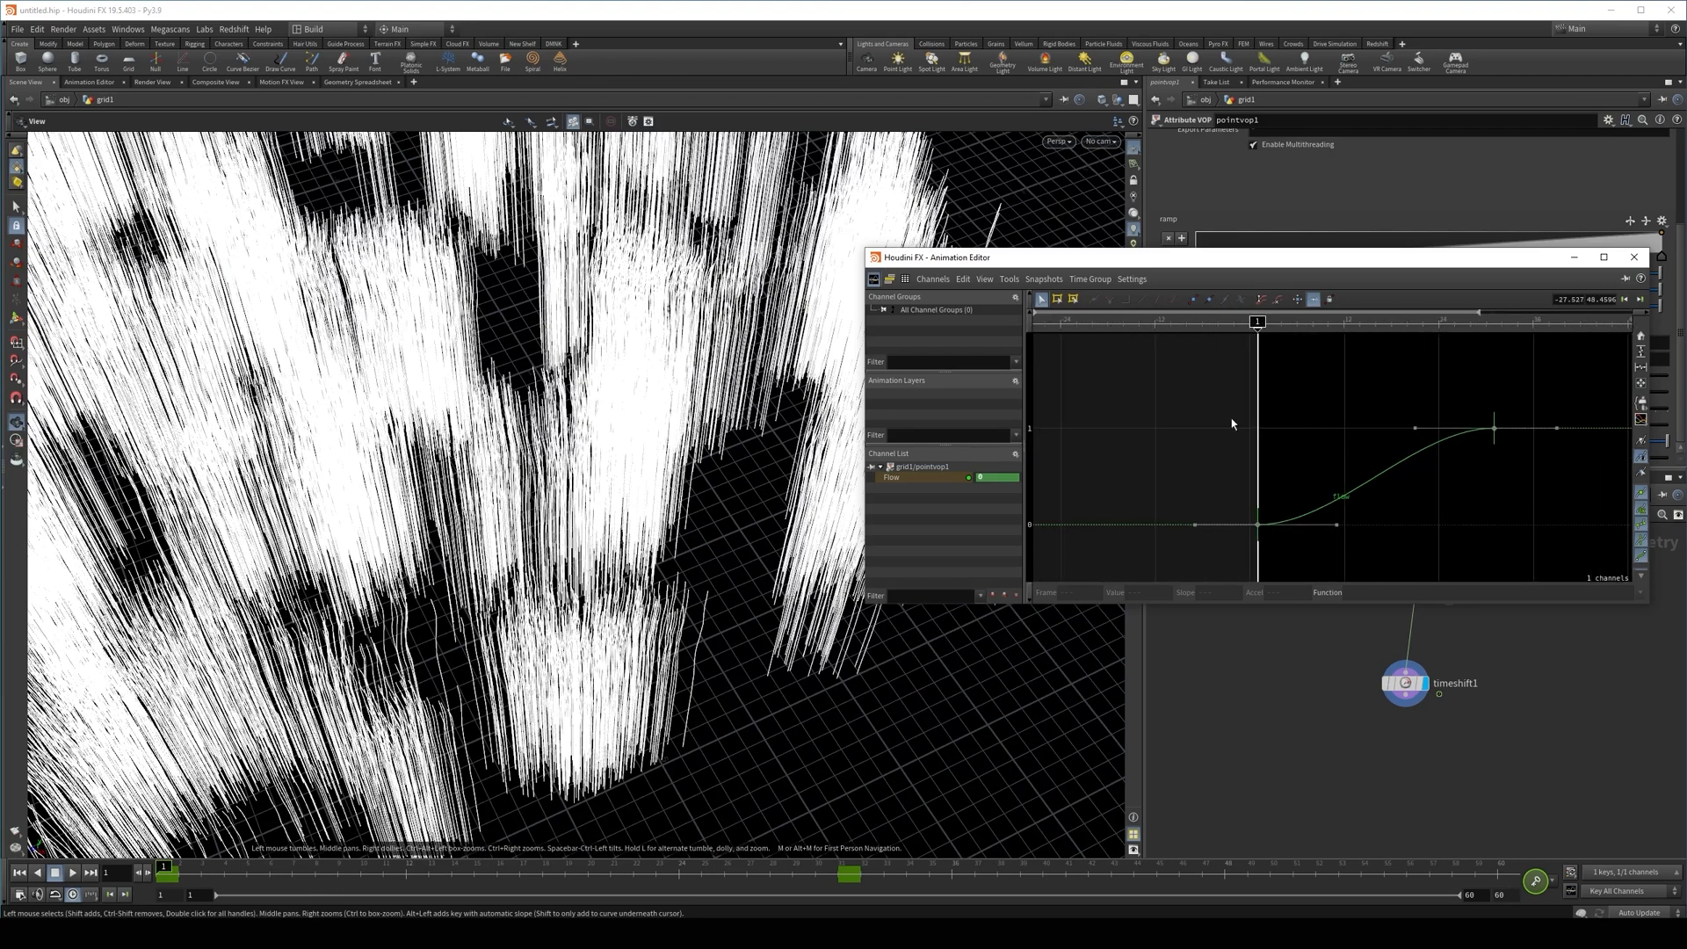
left_click_drag(1165, 374, 1575, 561)
middle_click_drag(1526, 541, 1459, 528)
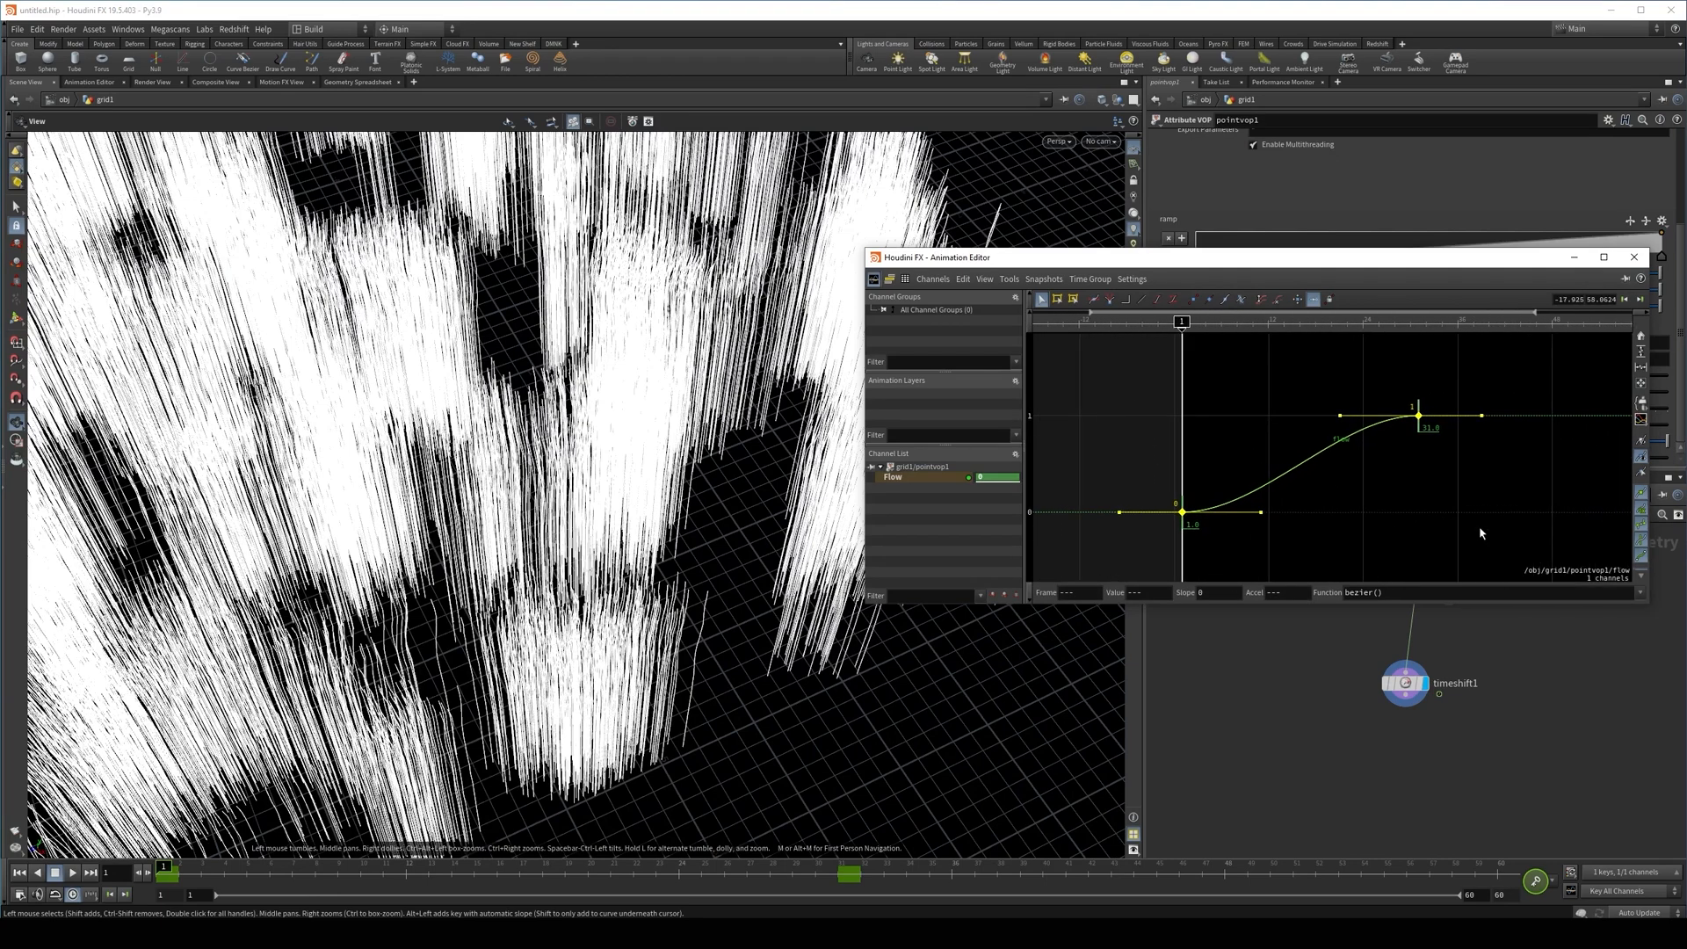
left_click(1640, 593)
left_click(1494, 621)
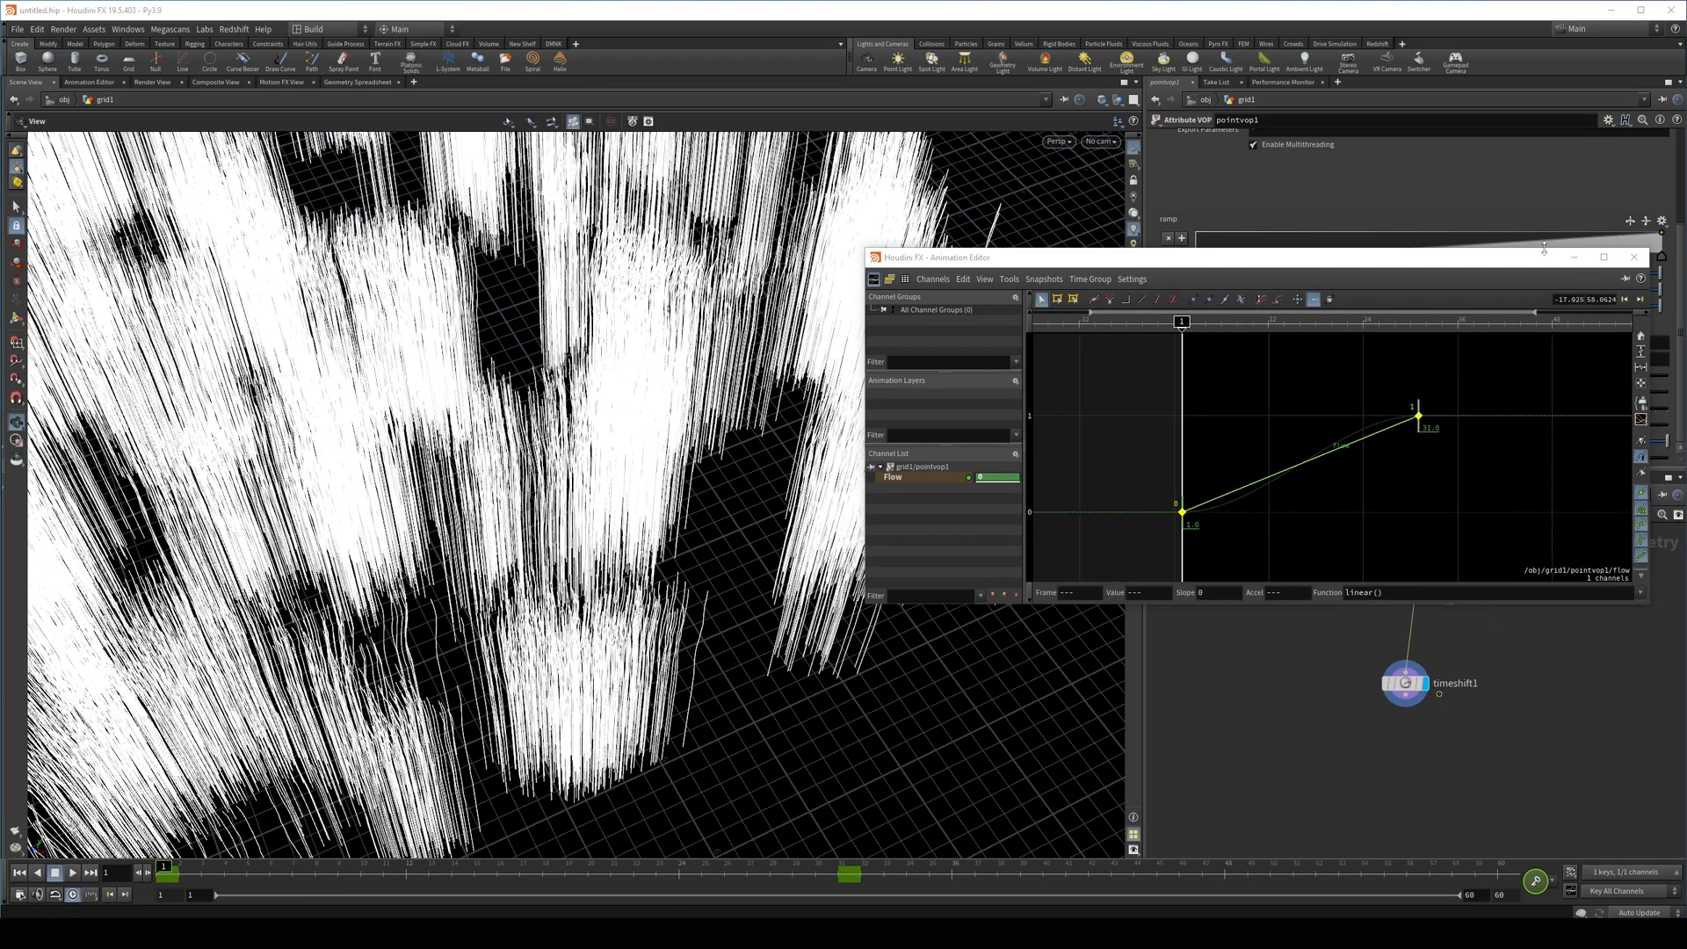
left_click(1634, 257)
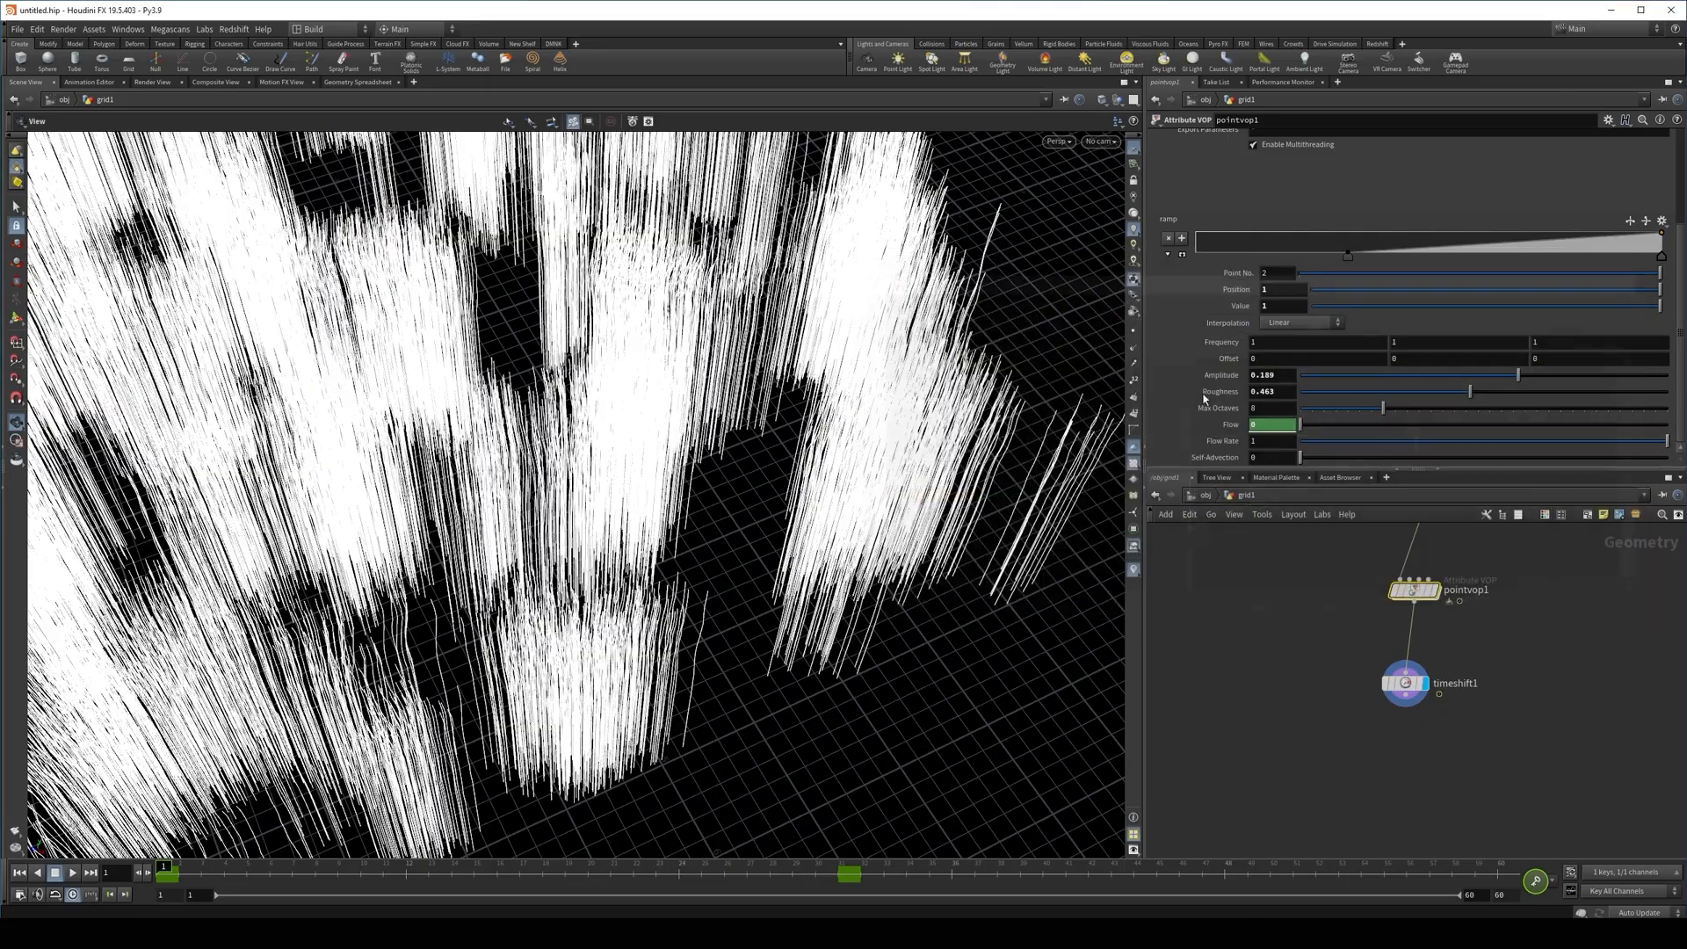
Play and scrub the animation to check the line motion with the linear flow curve, ending on frame 1
left_click(74, 873)
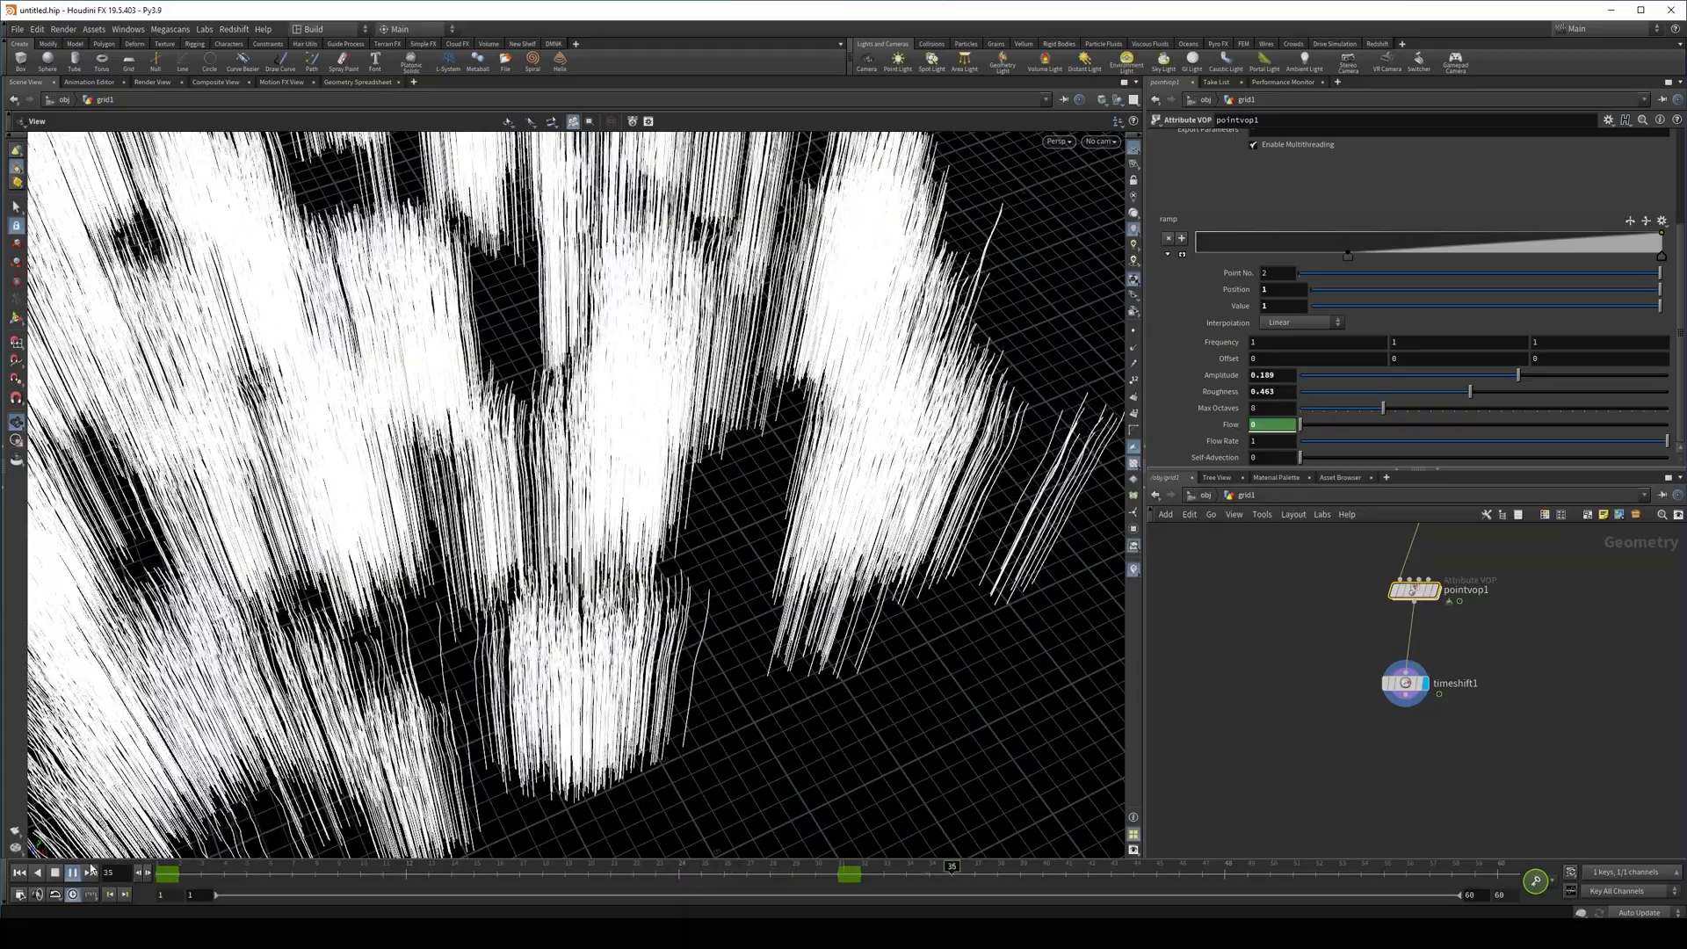
left_click_drag(591, 737, 716, 747)
left_click(226, 880)
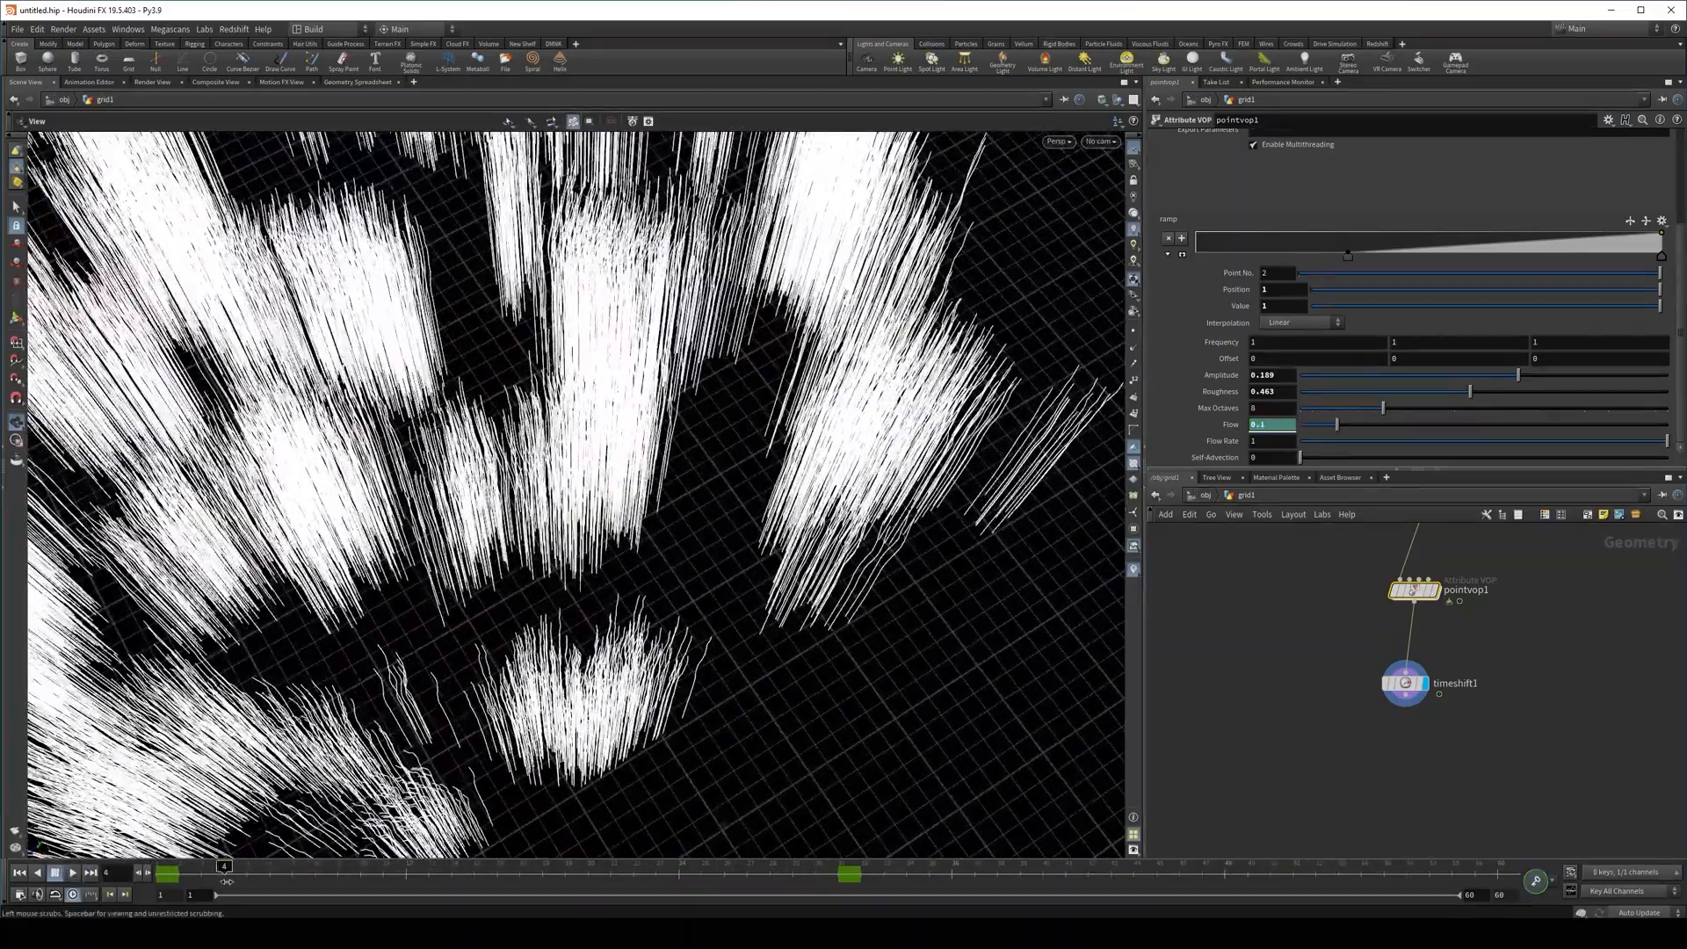
left_click_drag(227, 882, 165, 881)
Add a Color node connected to timeshift1's output and display it
scroll(1416, 771, "down", 3)
middle_click_drag(1356, 773, 1290, 696)
scroll(1277, 684, "up", 1)
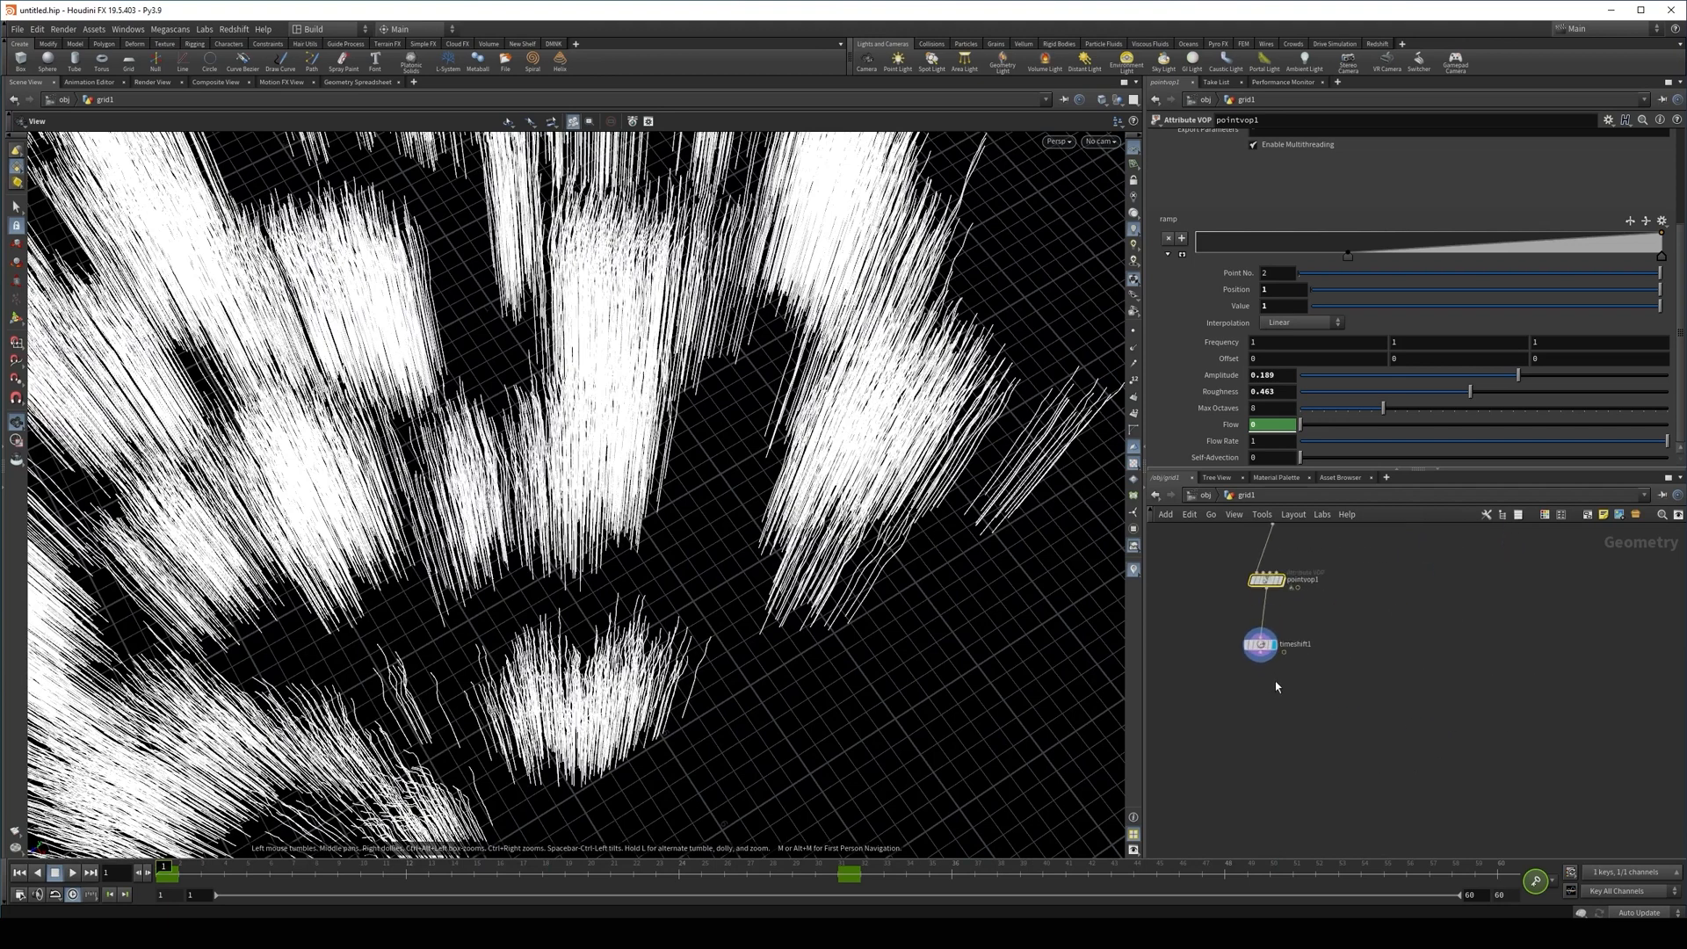
left_click_drag(1284, 652, 1379, 678)
type("col")
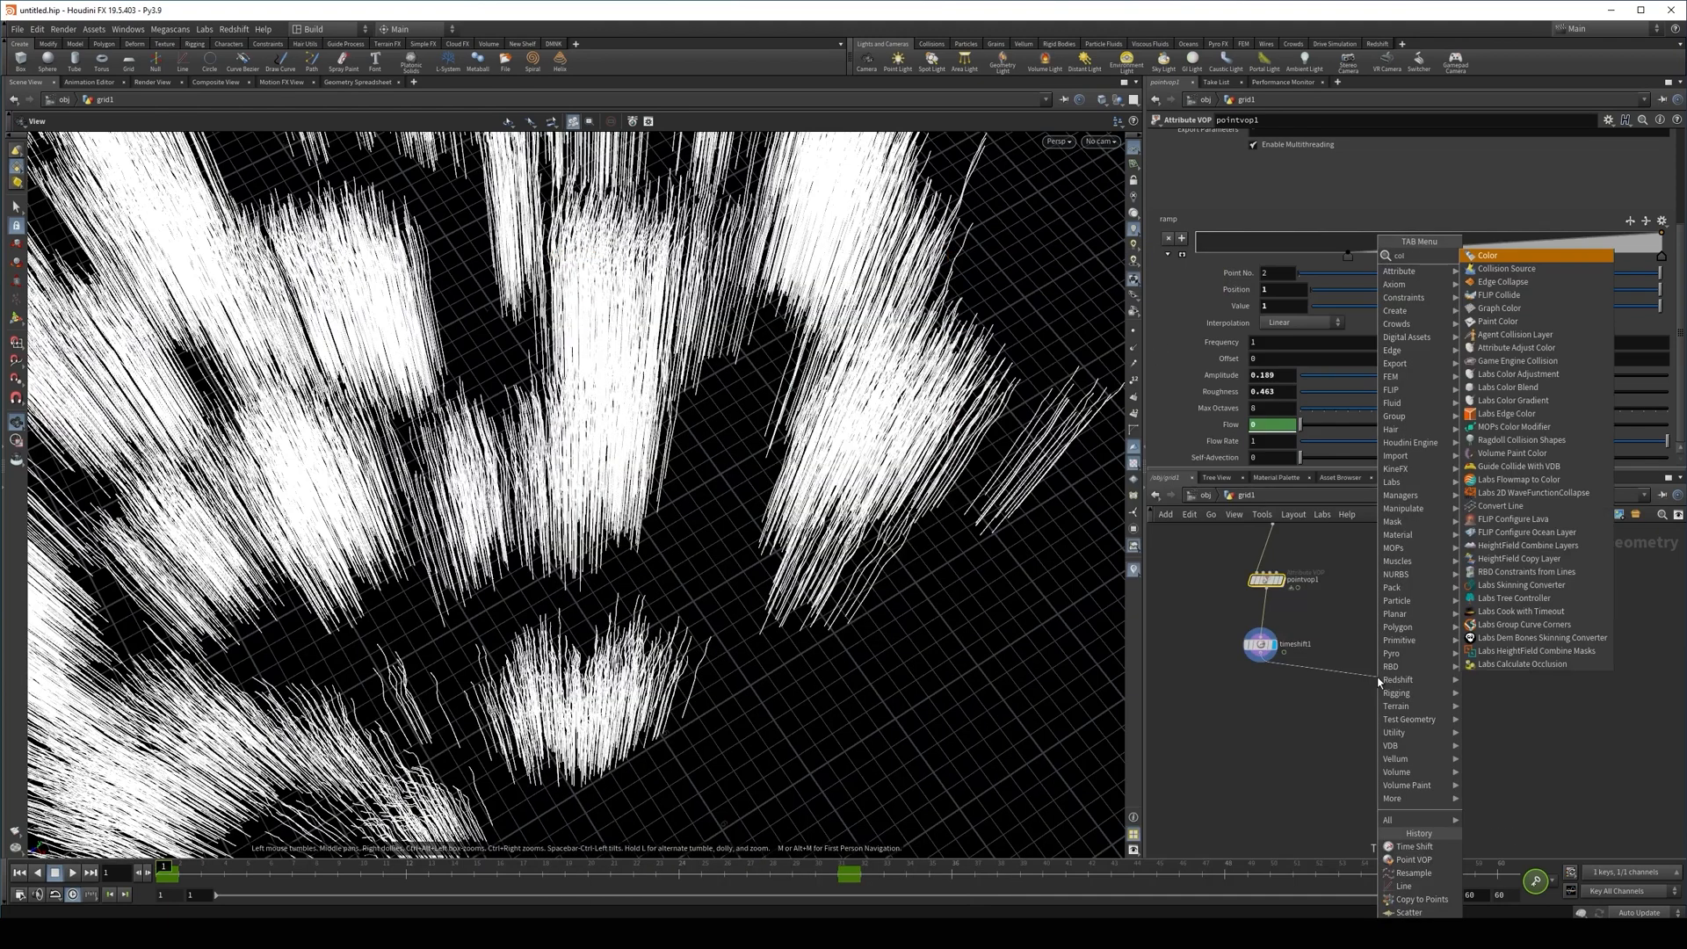
key("Return")
left_click(1379, 678)
scroll(1397, 679, "up", 3)
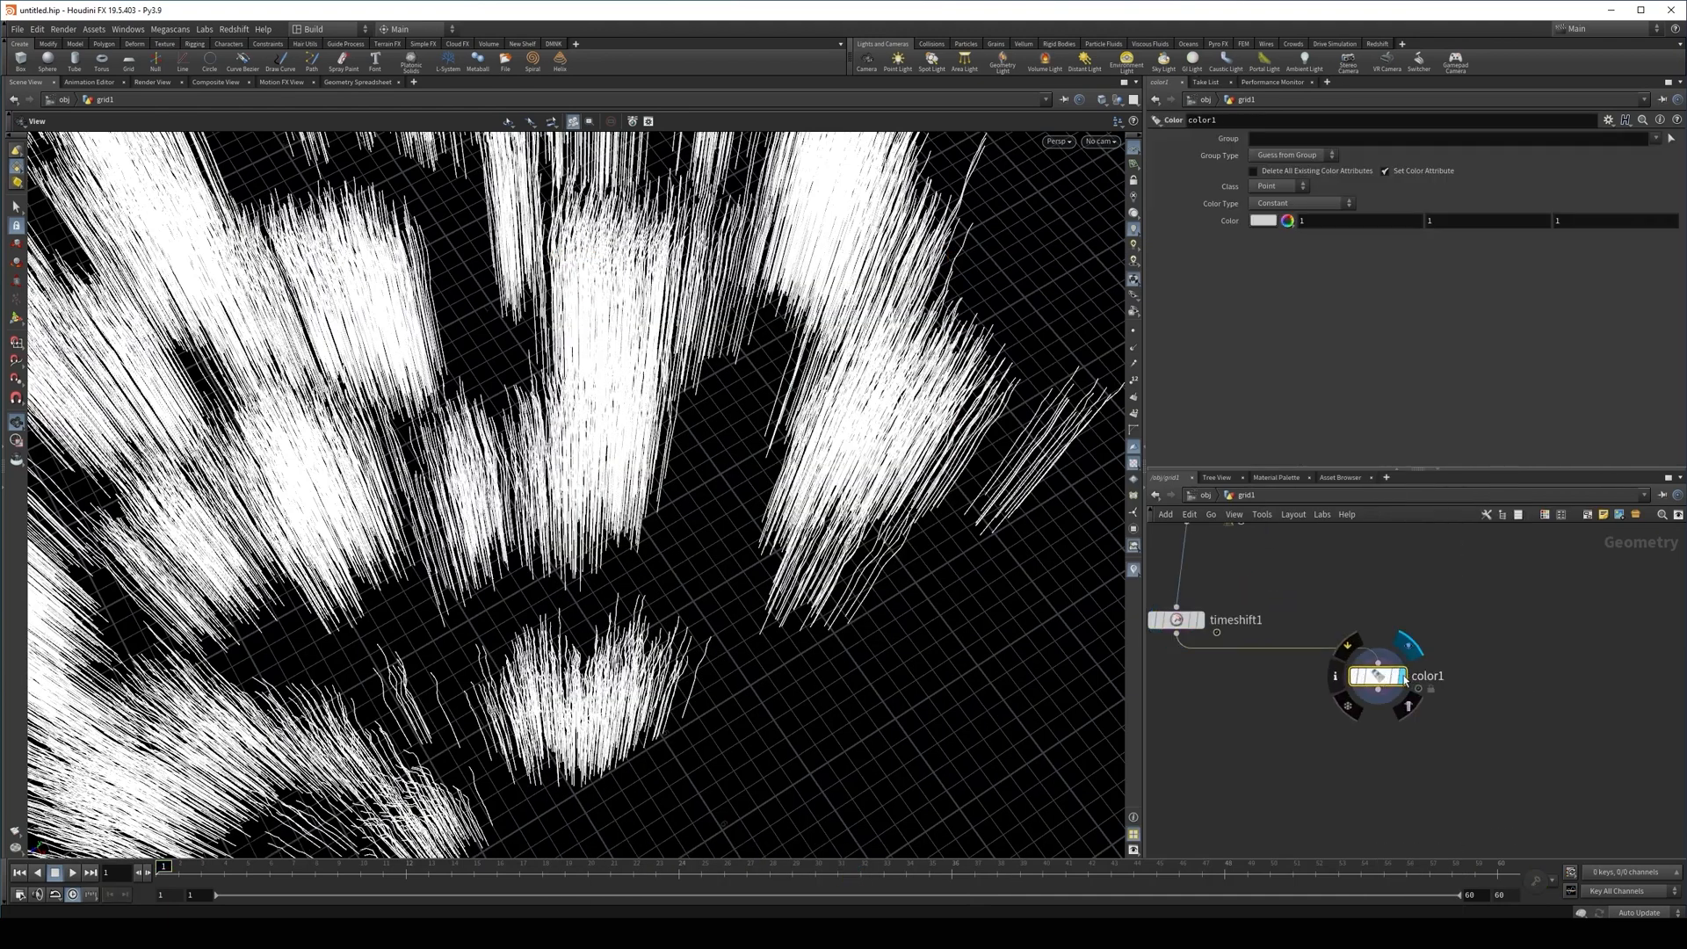
Set color1's constant color to a blue of about 0, 0.332, 1
left_click(1288, 221)
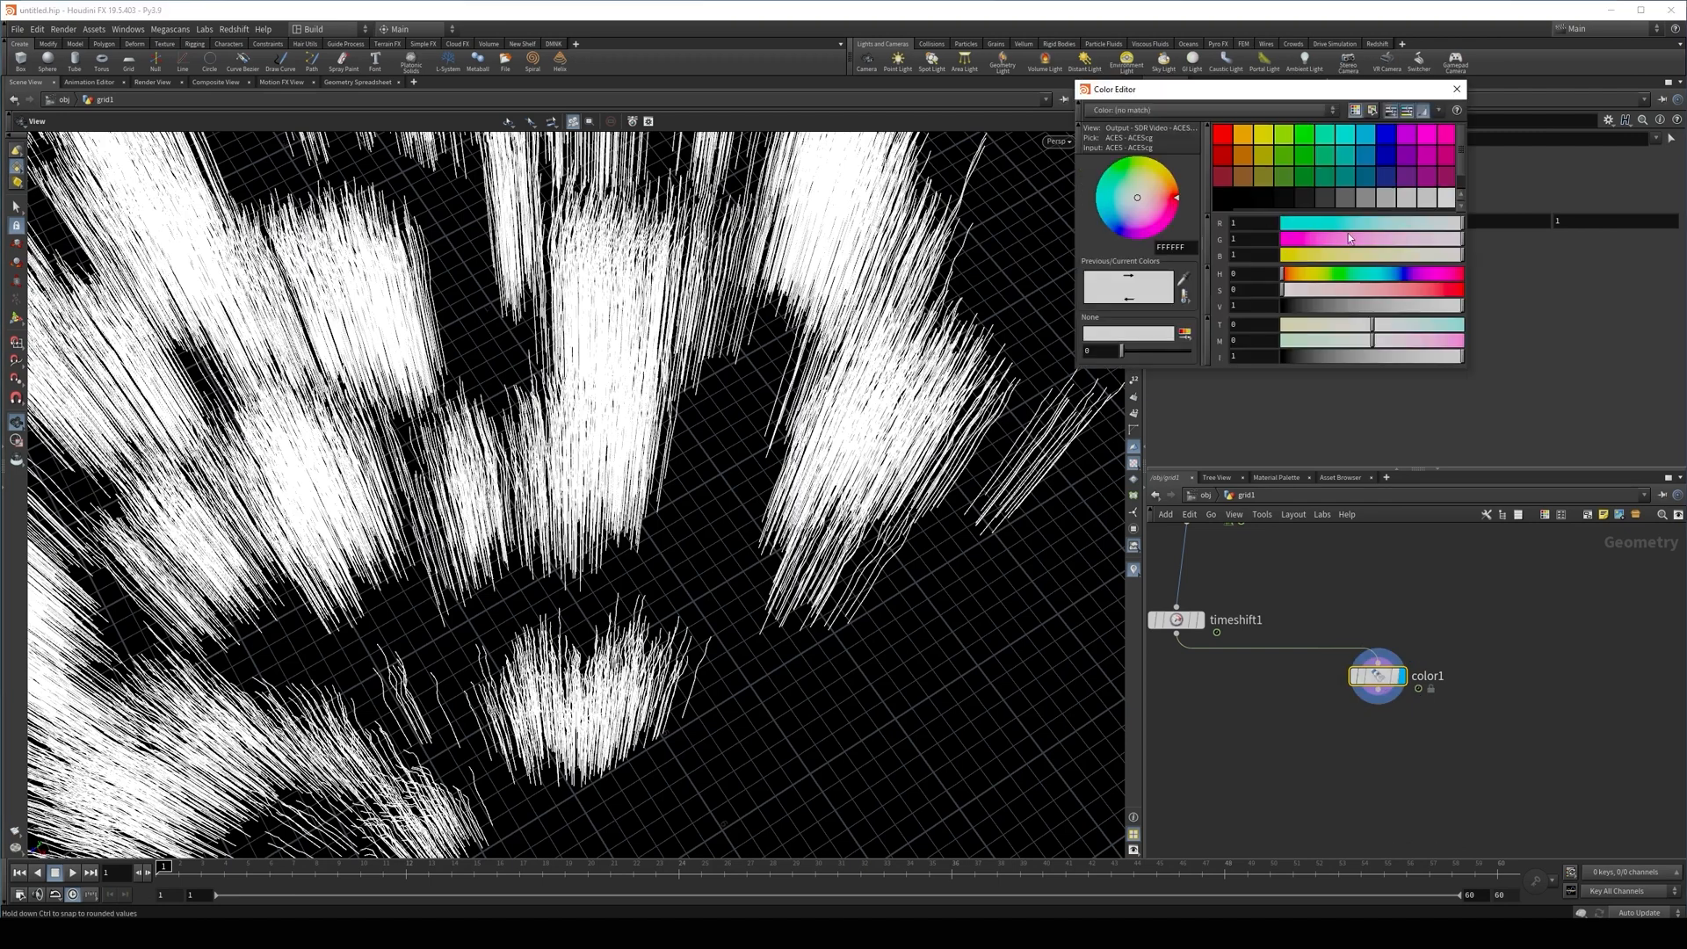
left_click(1366, 136)
left_click_drag(1357, 244, 1342, 236)
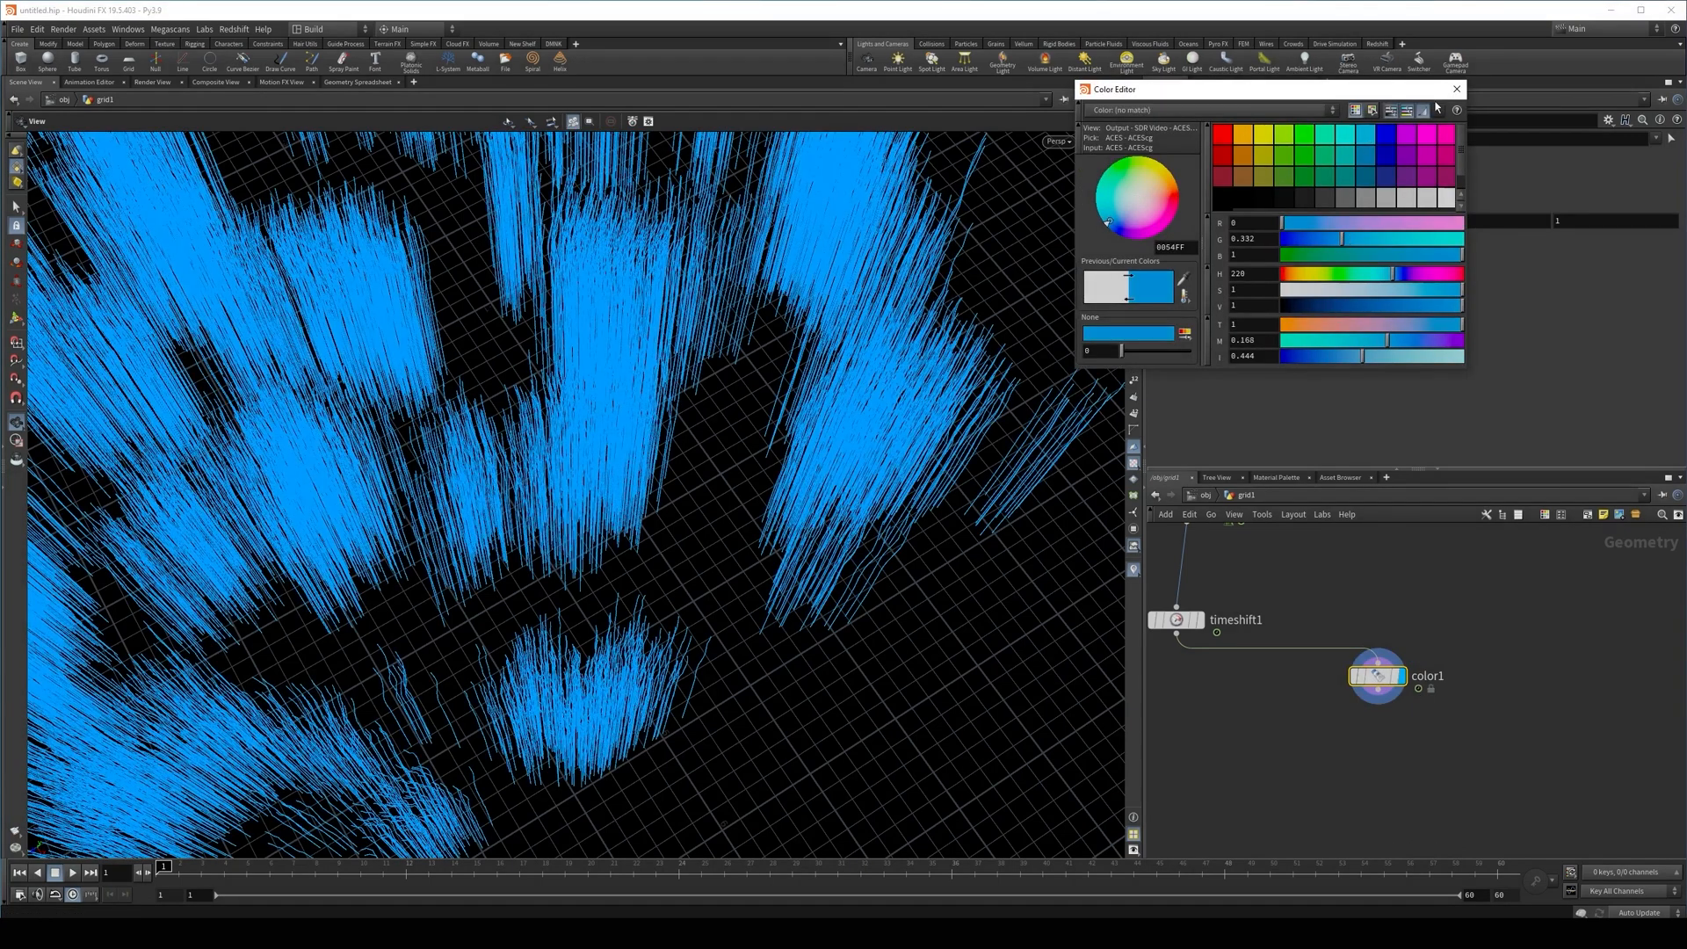
left_click(1458, 89)
Add a Null node connected to color1's output and rename it strands_out
key("Tab")
type("null")
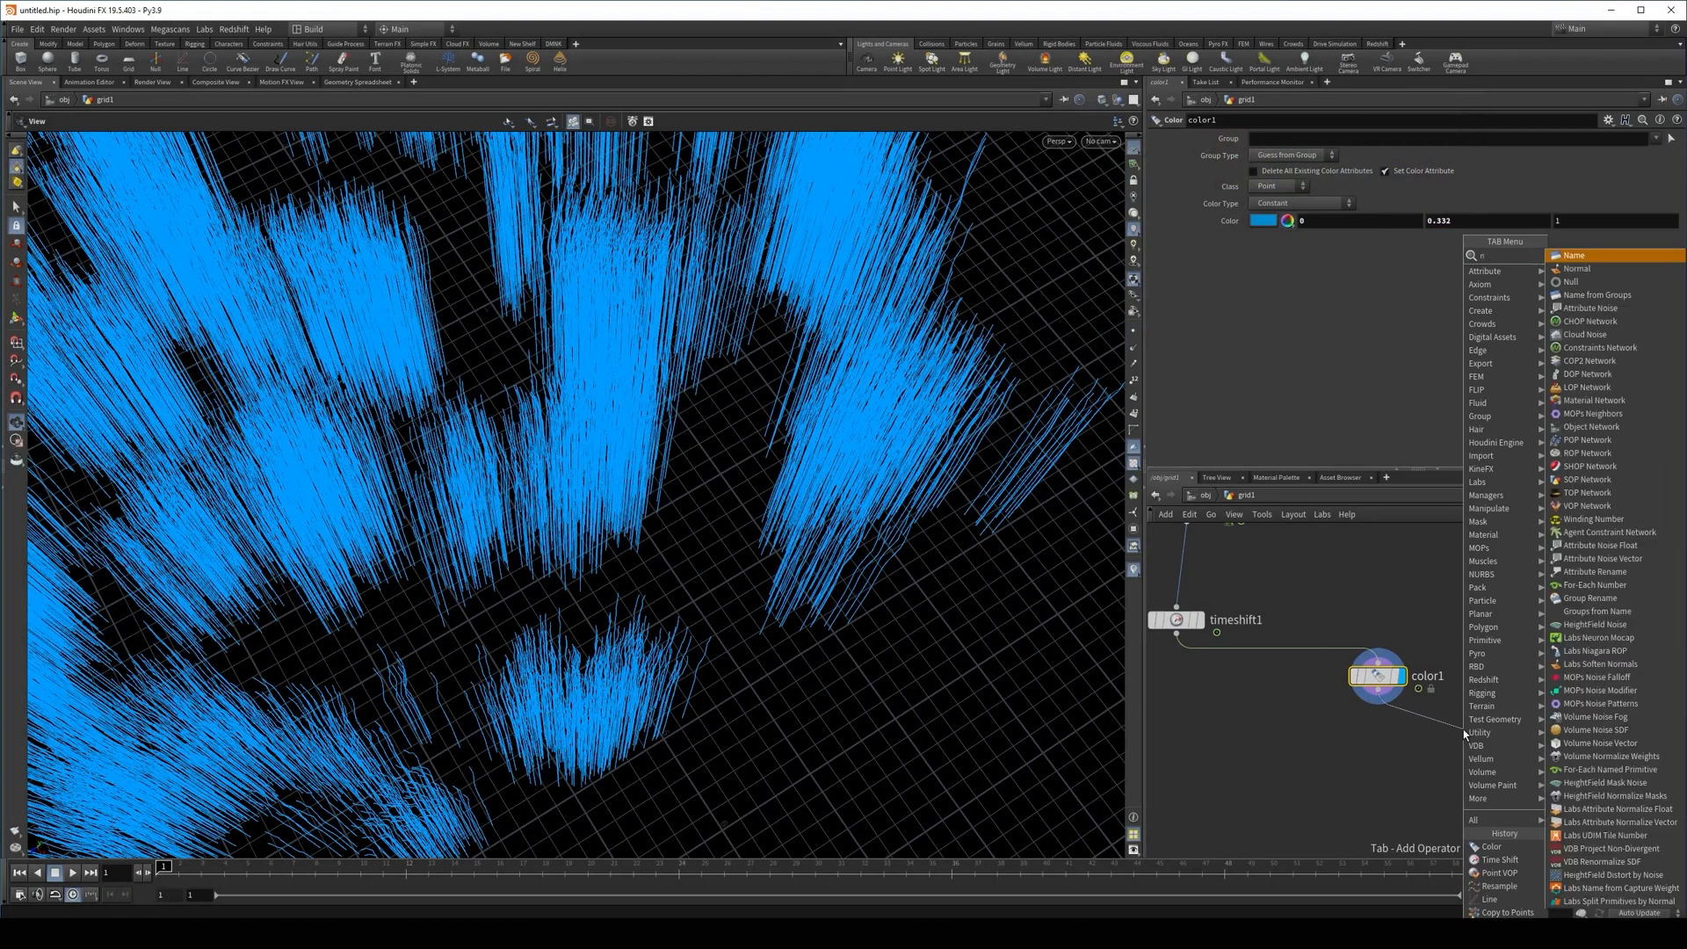
key("Return")
left_click(1463, 731)
key("F2")
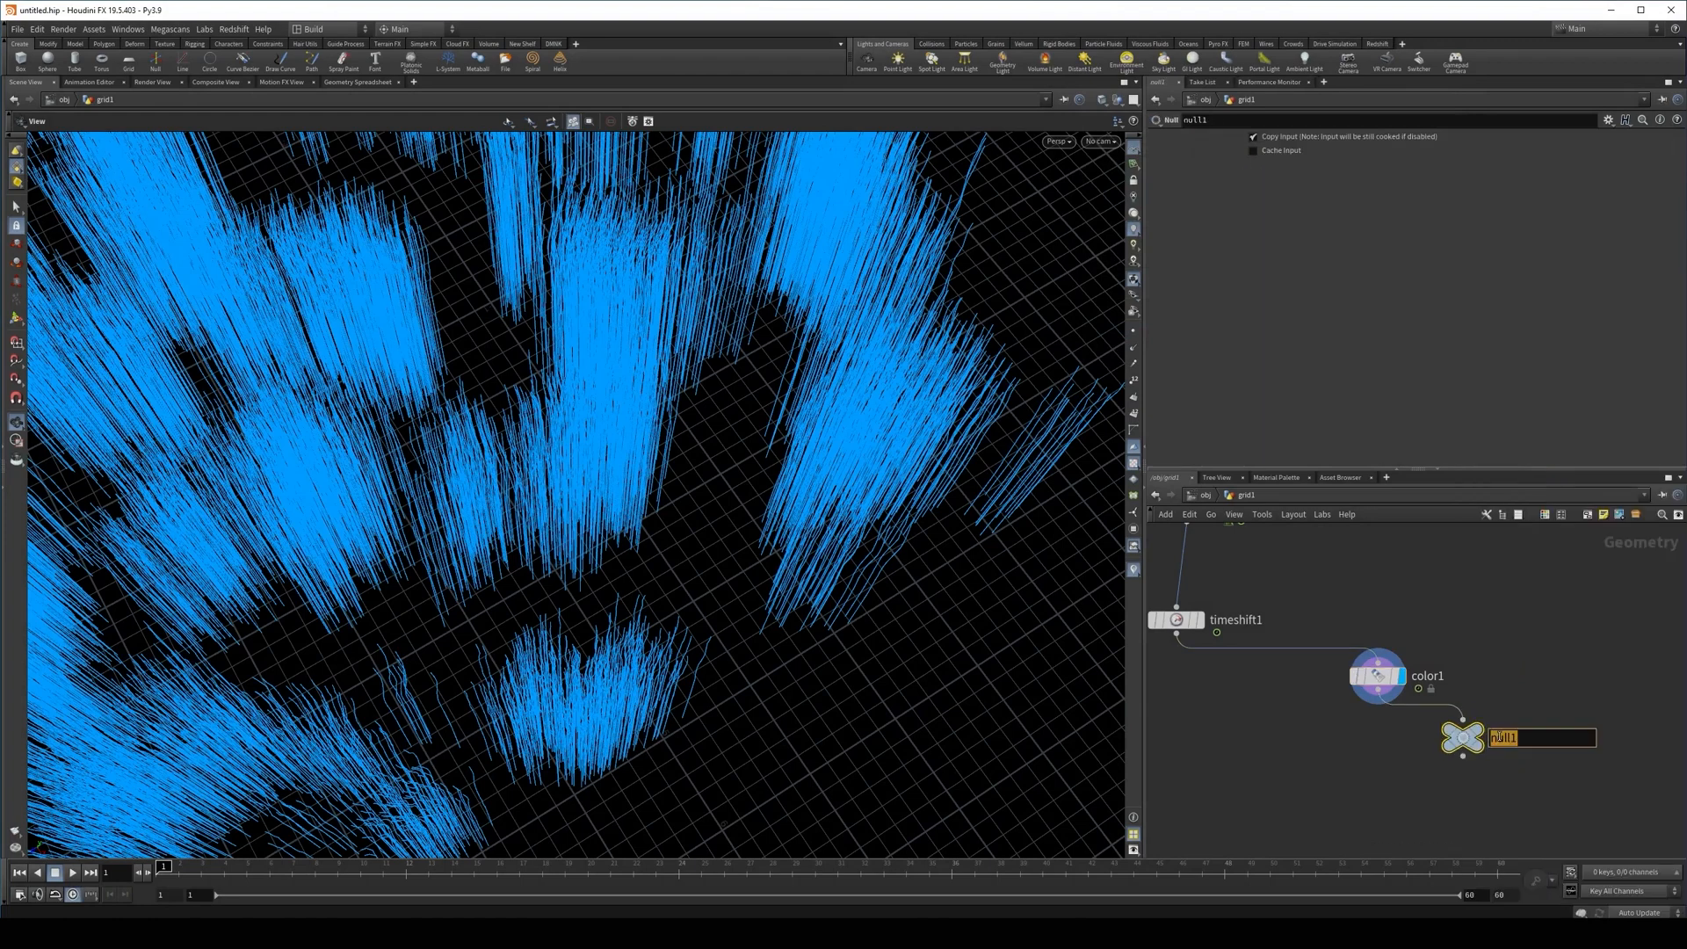
type("strands_out")
key("Return")
Branch a Primitive Wrangle node off timeshift1's output, beside the color branch
middle_click_drag(1144, 720, 1528, 720)
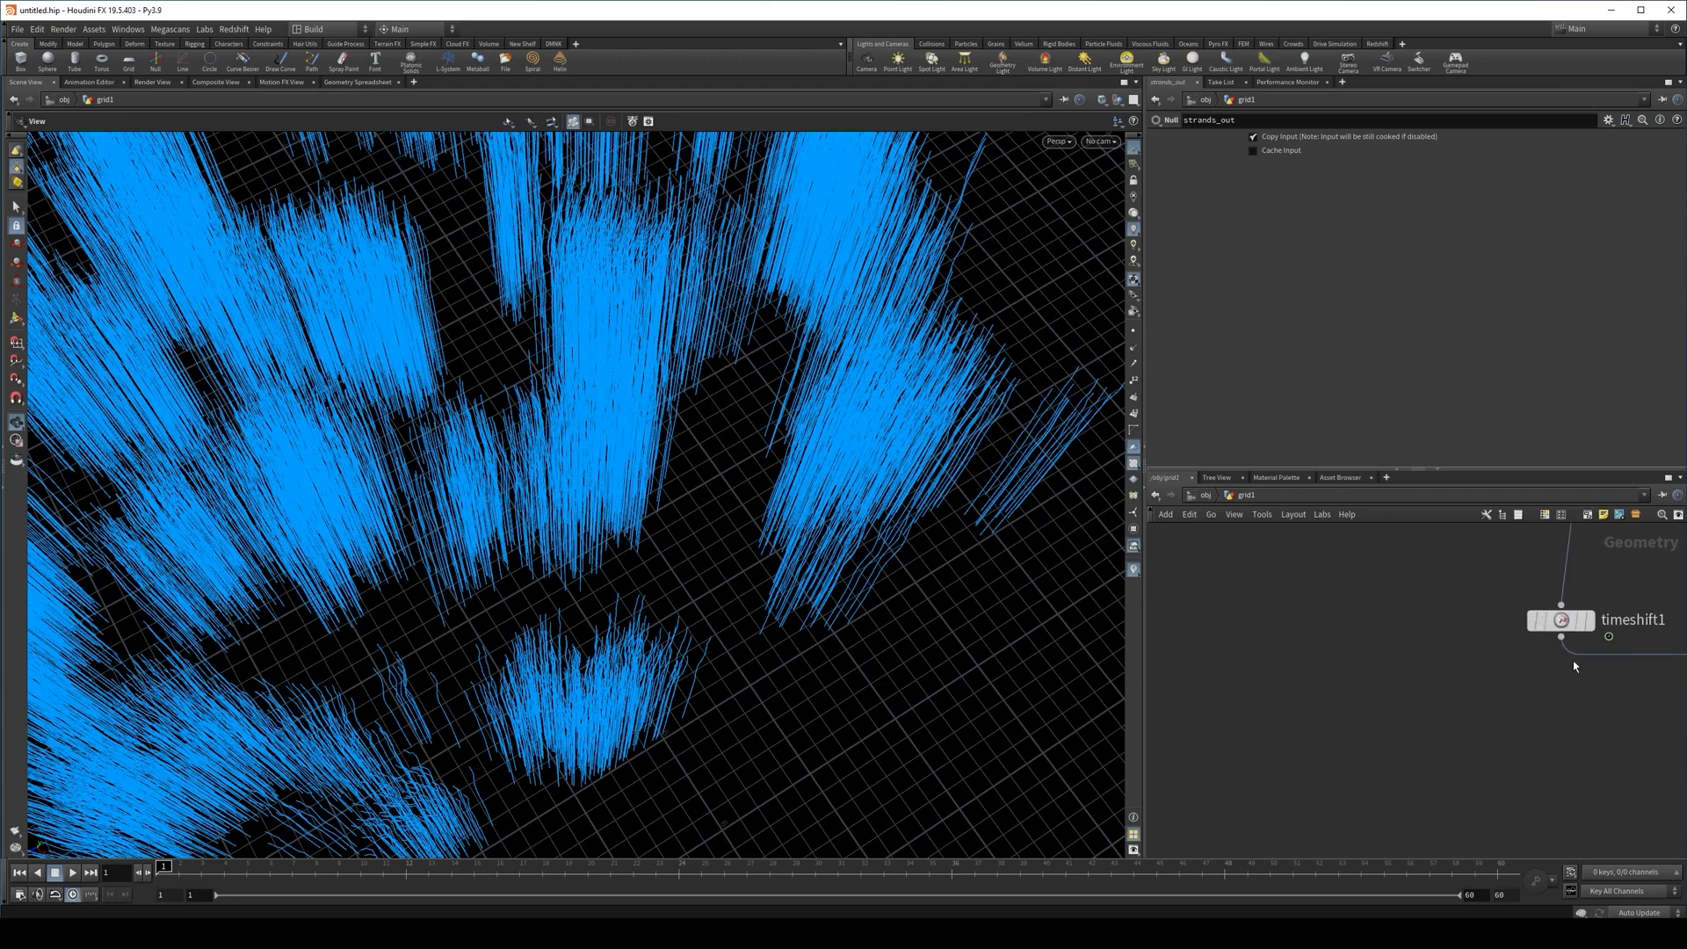
left_click_drag(1561, 638, 1323, 704)
type("wra")
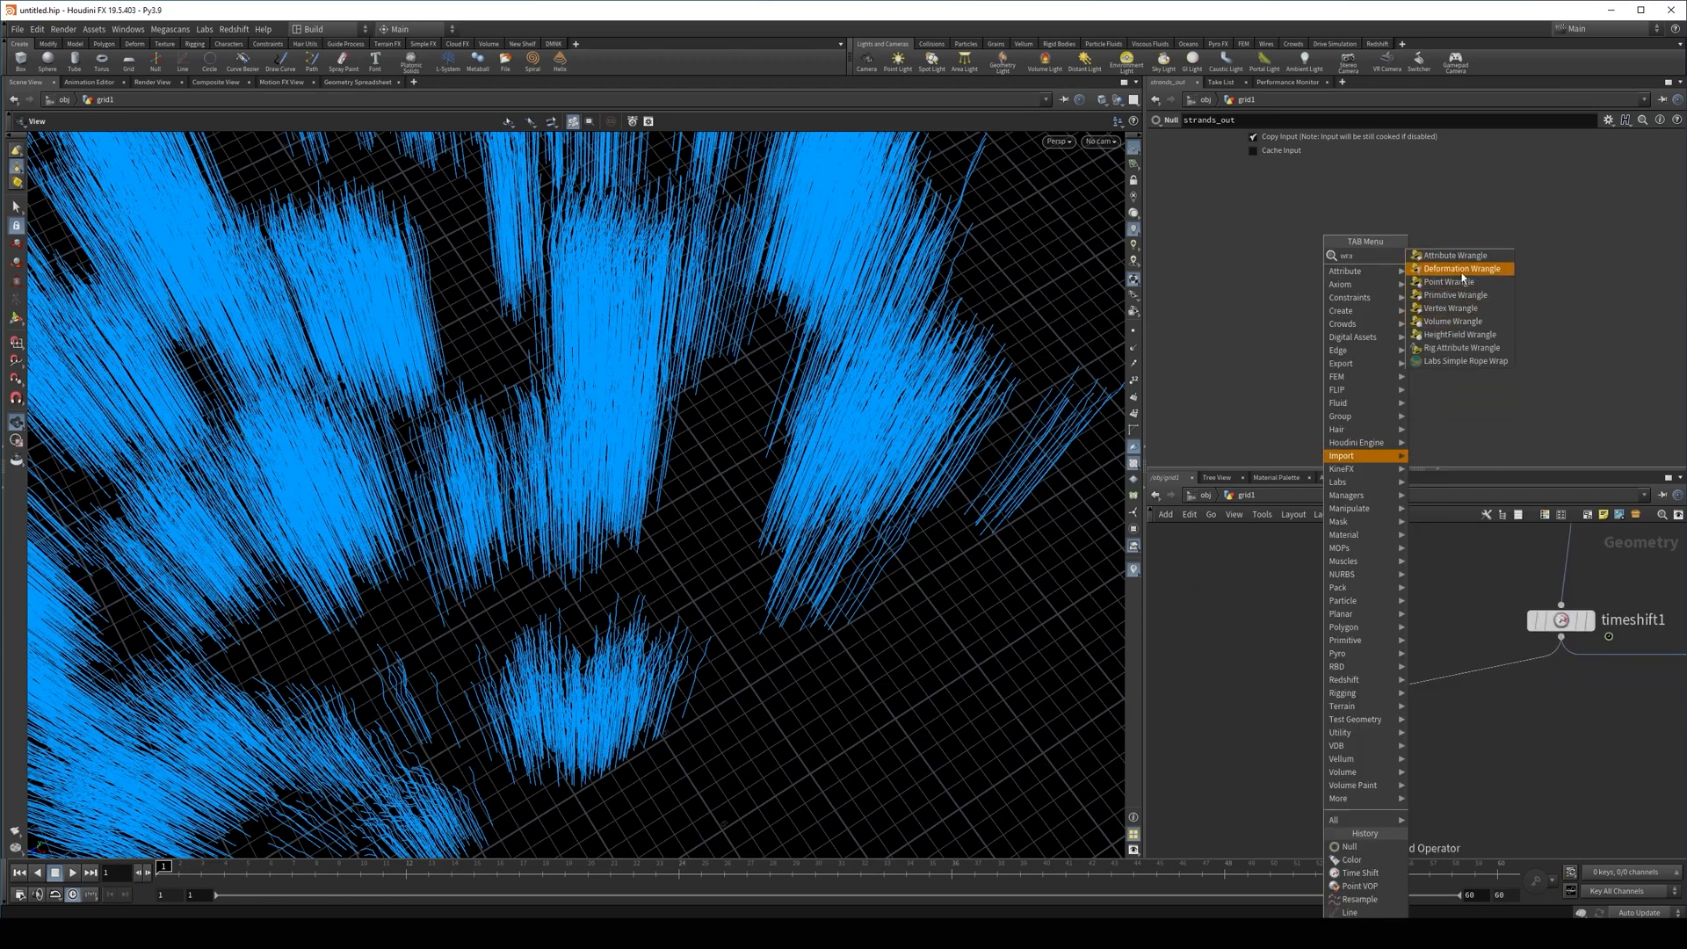
left_click(1453, 300)
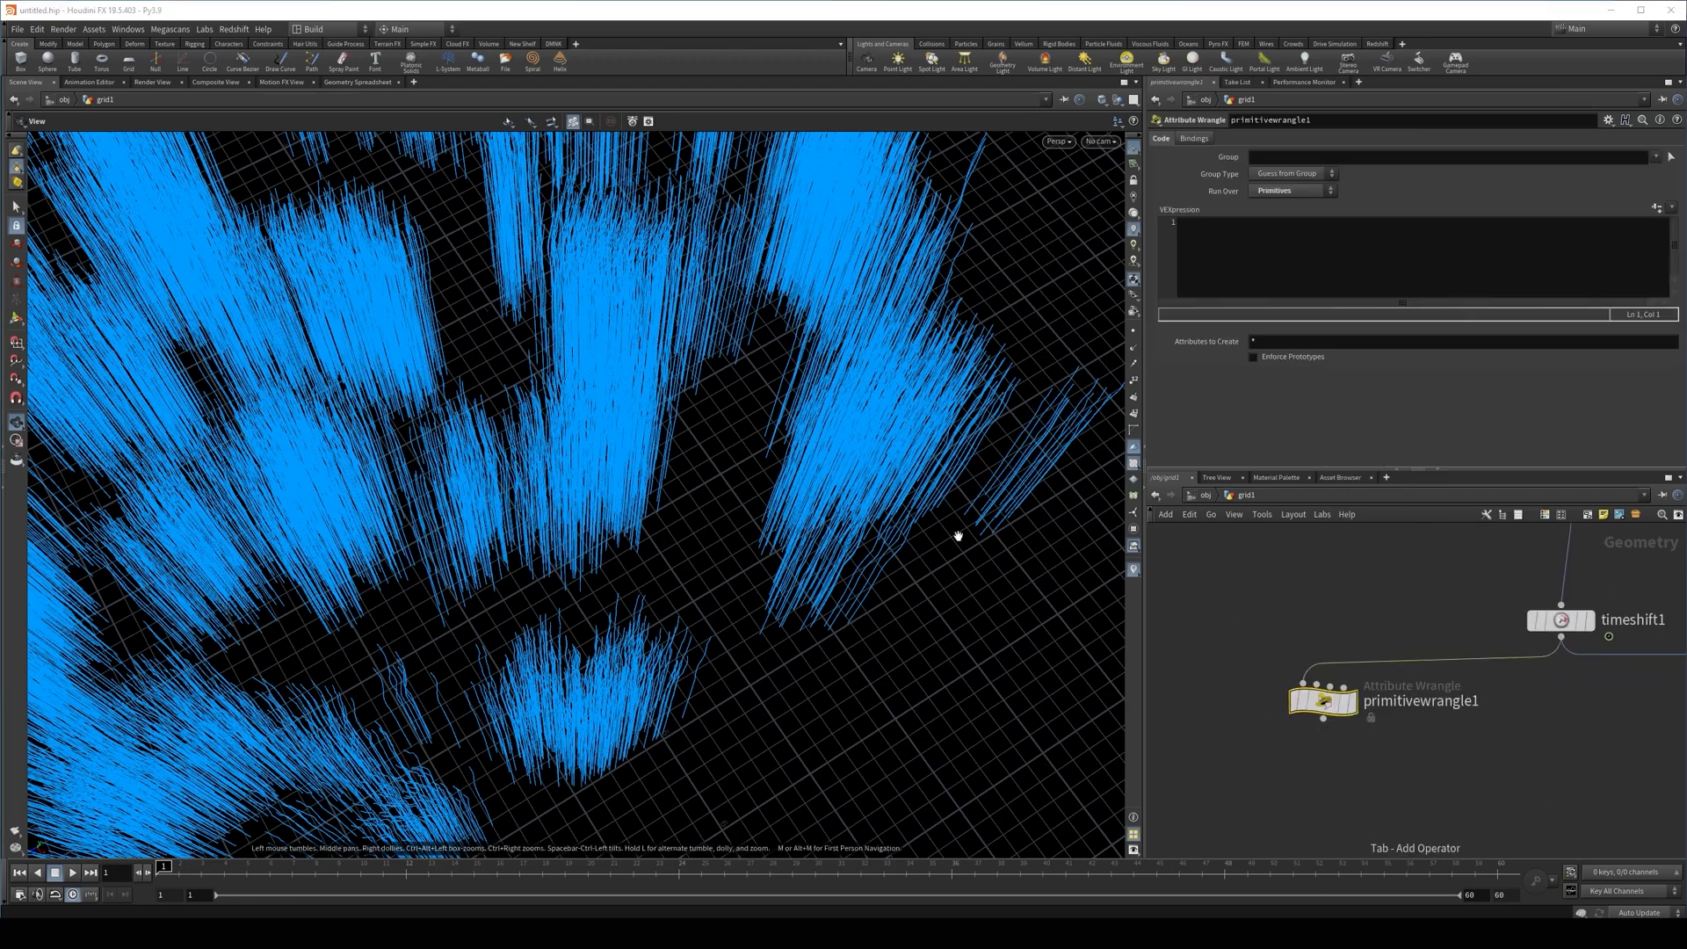
Examine the blue strands from above, from the side and up close
left_click_drag(956, 534, 830, 629)
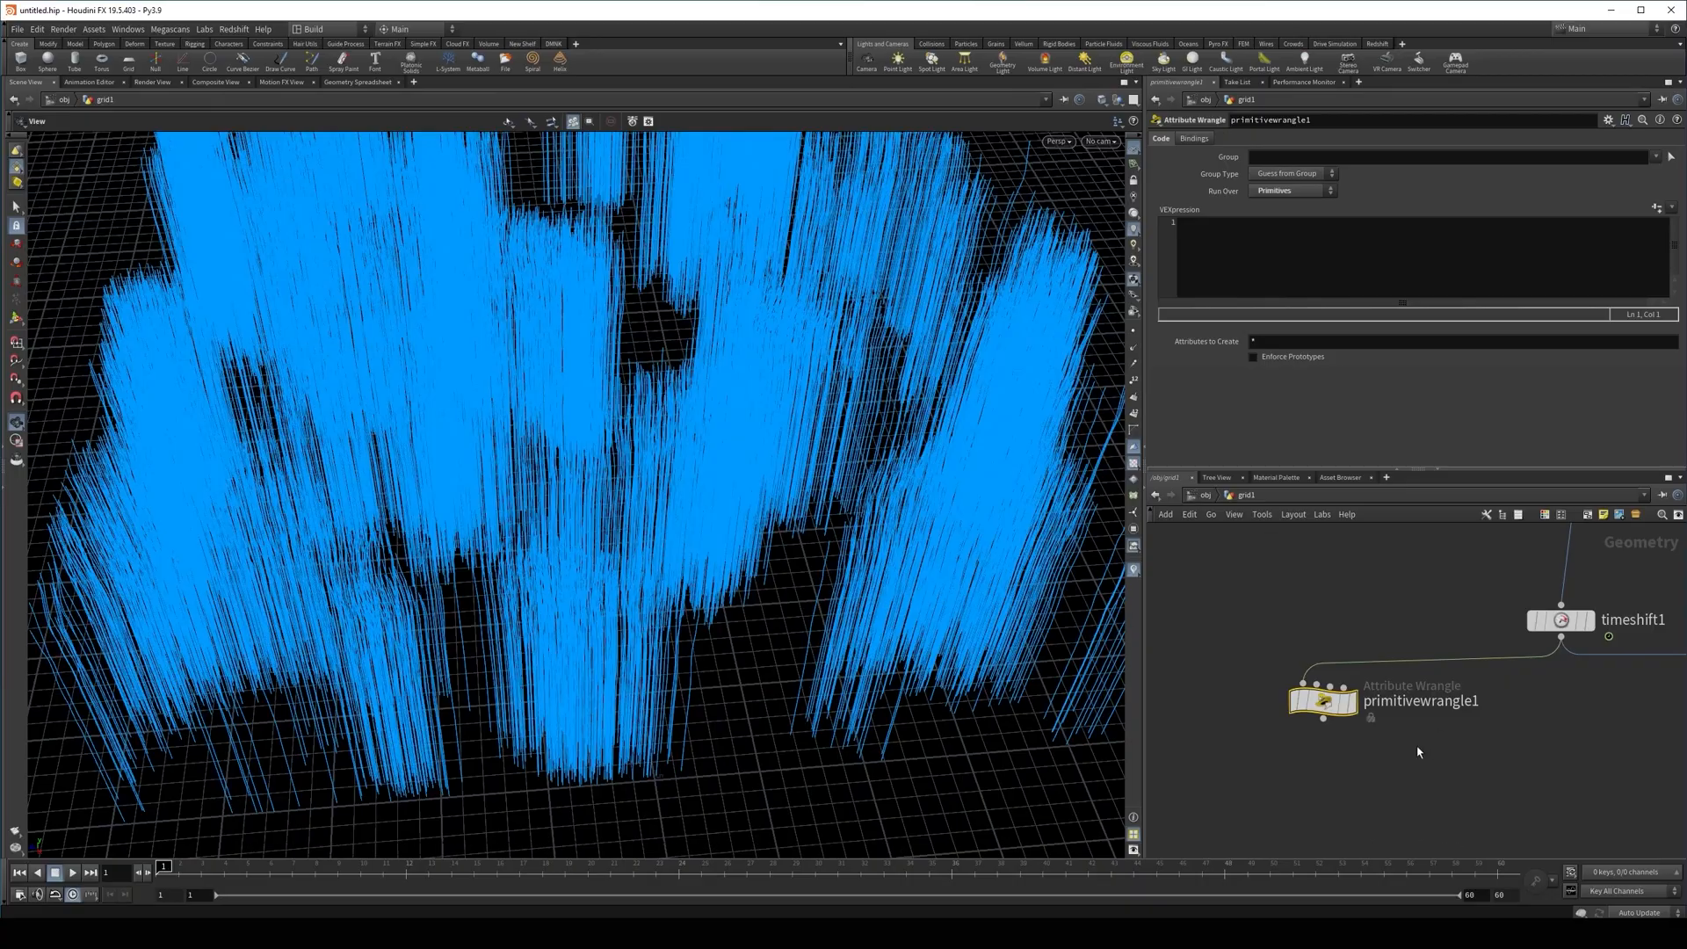
left_click_drag(790, 522, 1025, 629)
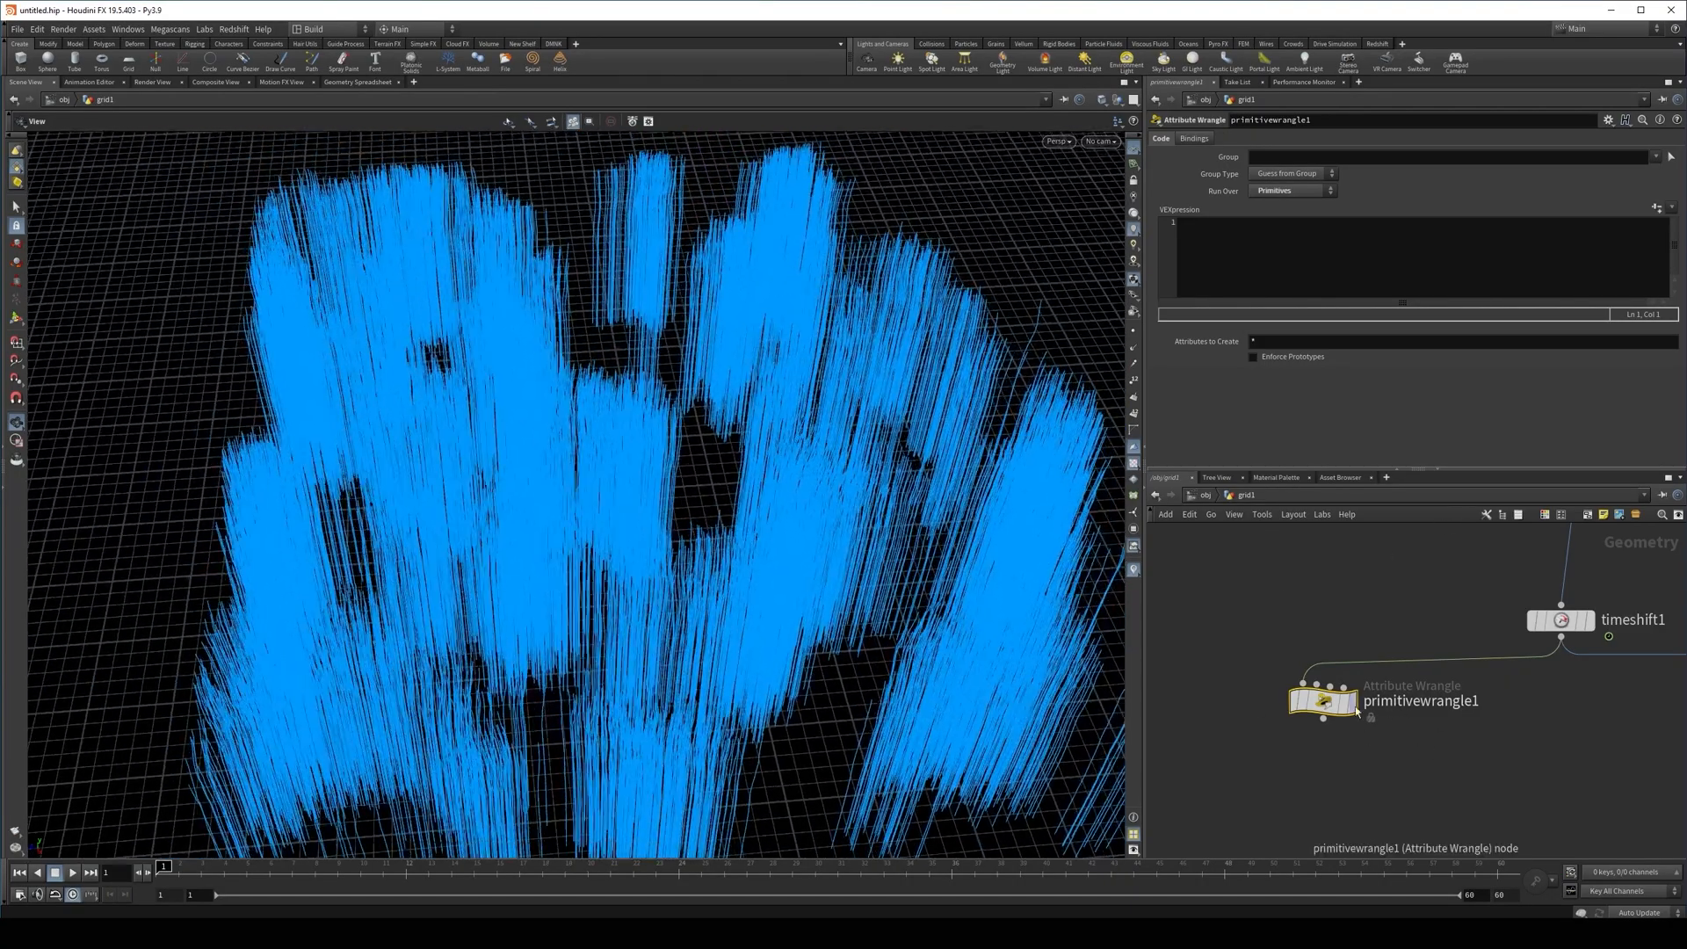
left_click_drag(762, 406, 730, 500)
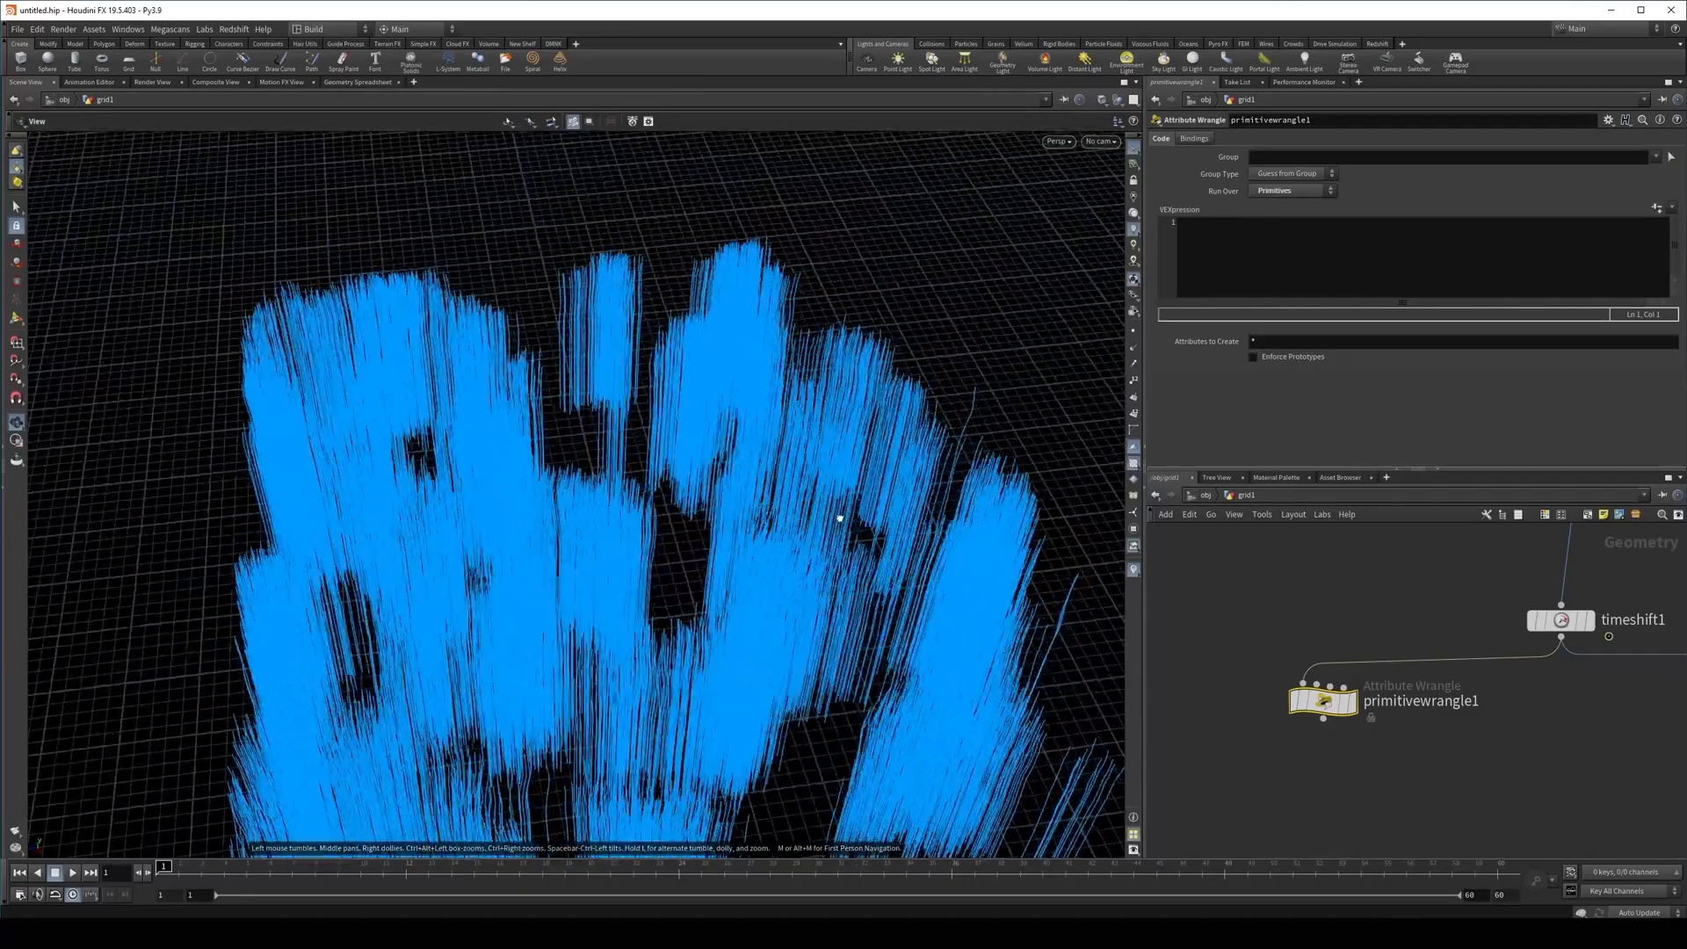
left_click_drag(840, 518, 817, 546)
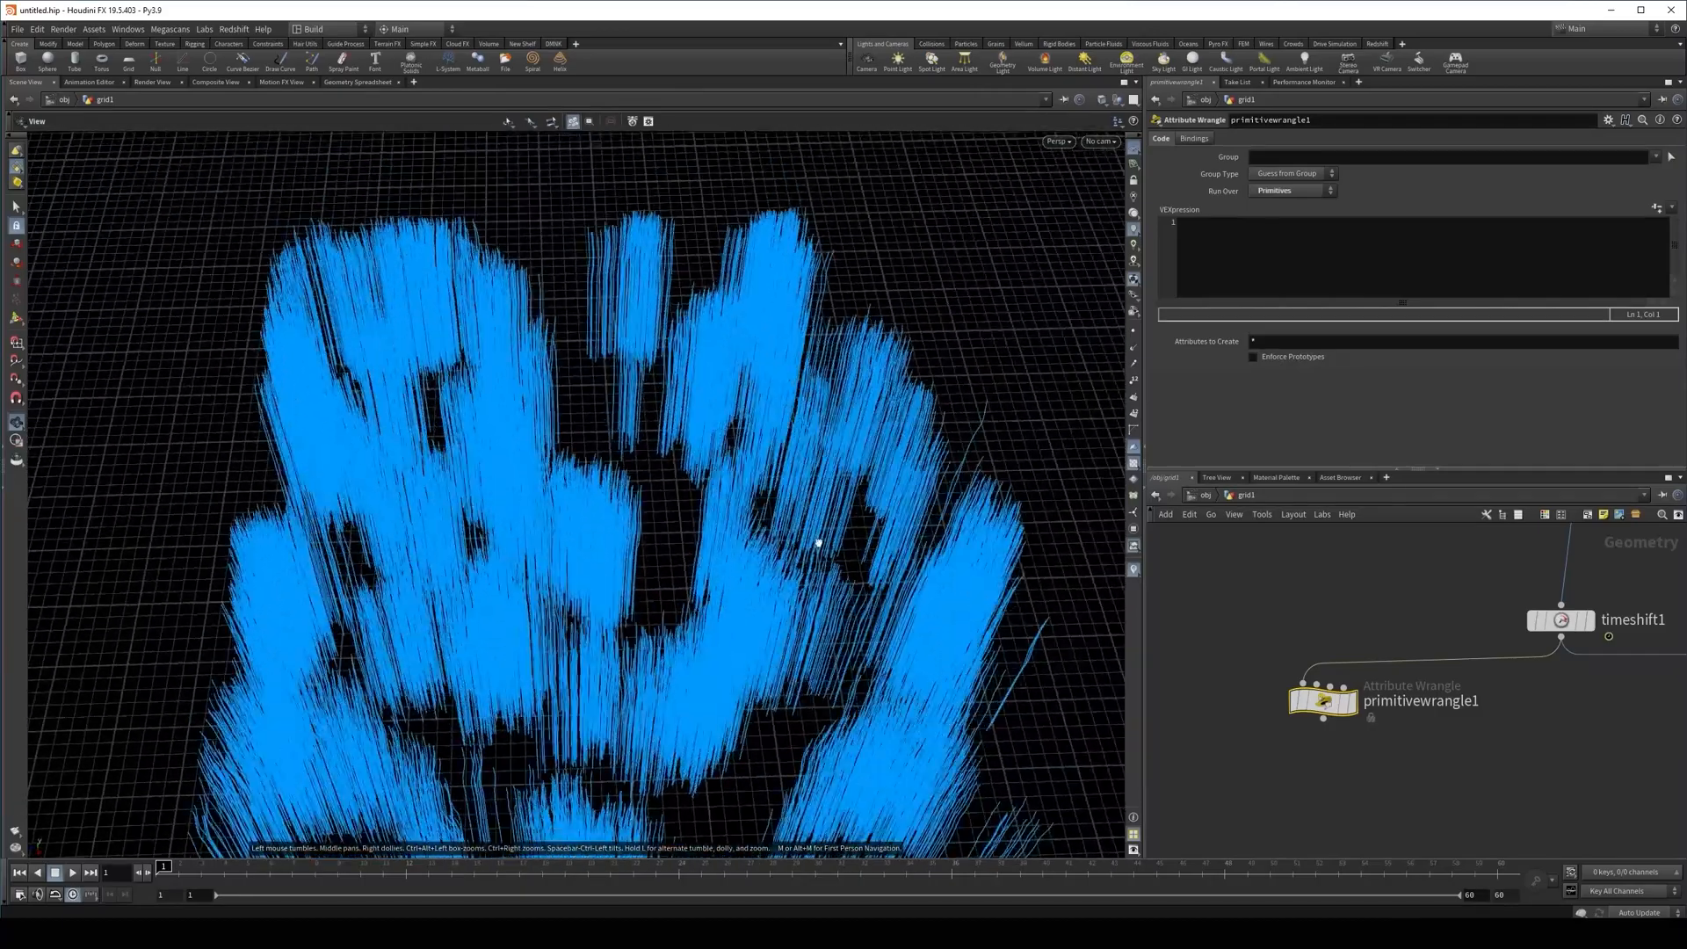
middle_click_drag(818, 546, 836, 354)
right_click_drag(836, 354, 713, 476)
left_click_drag(712, 477, 720, 415)
middle_click_drag(722, 415, 700, 467)
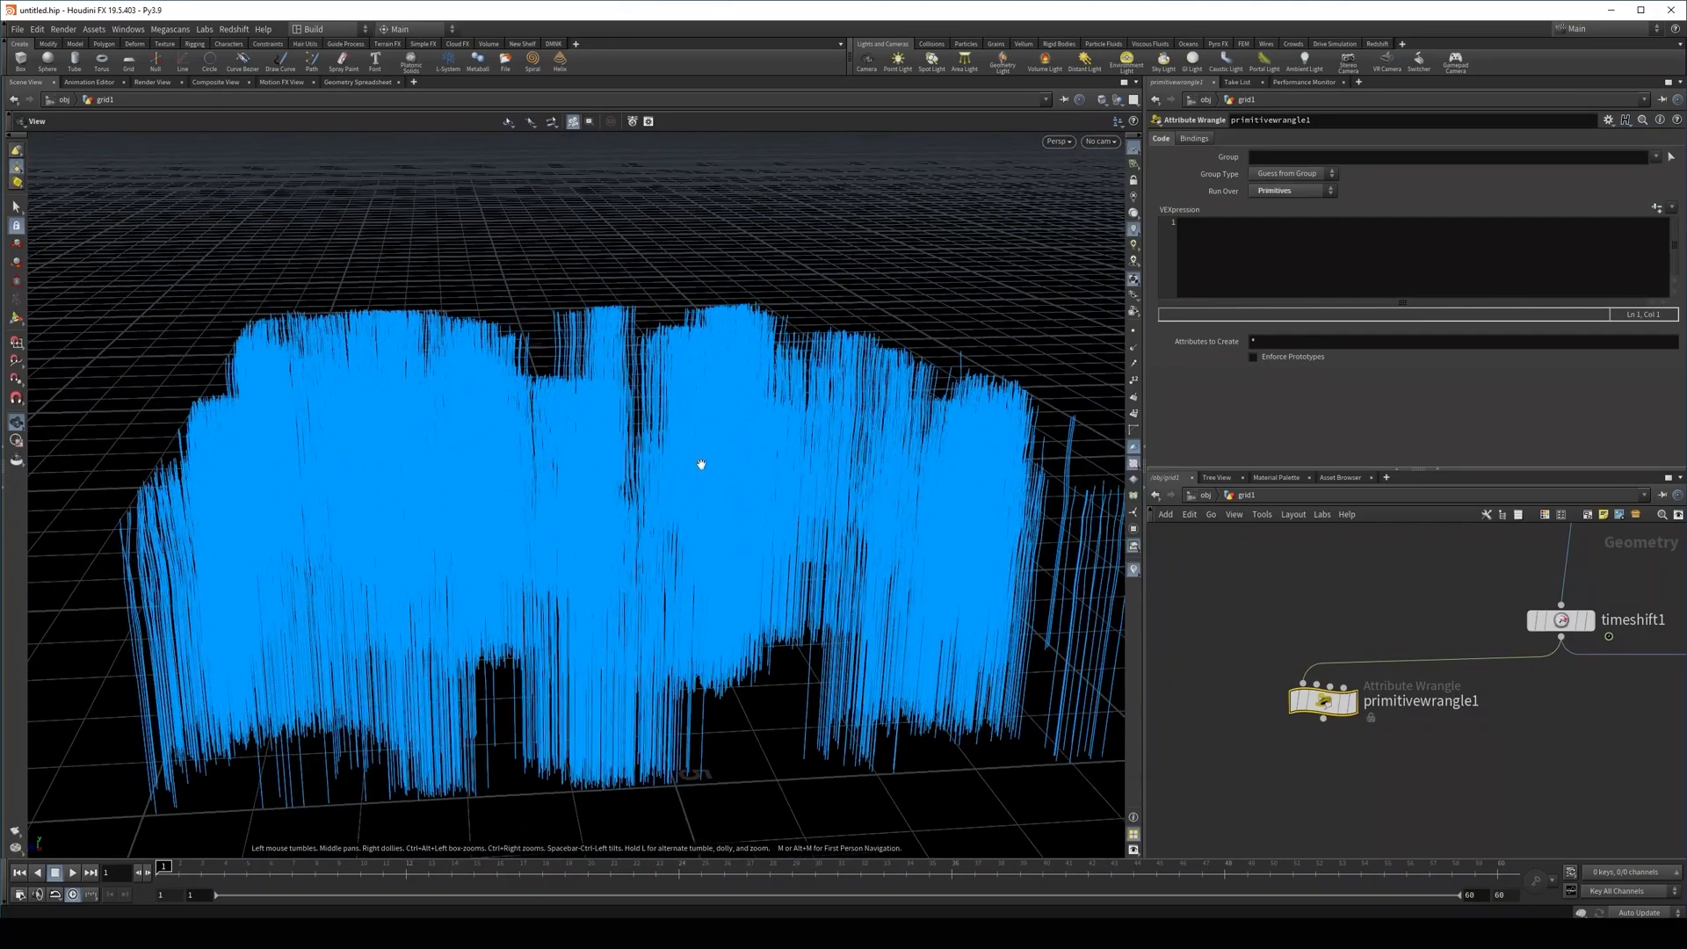
left_click(1227, 249)
left_click_drag(876, 281, 581, 392)
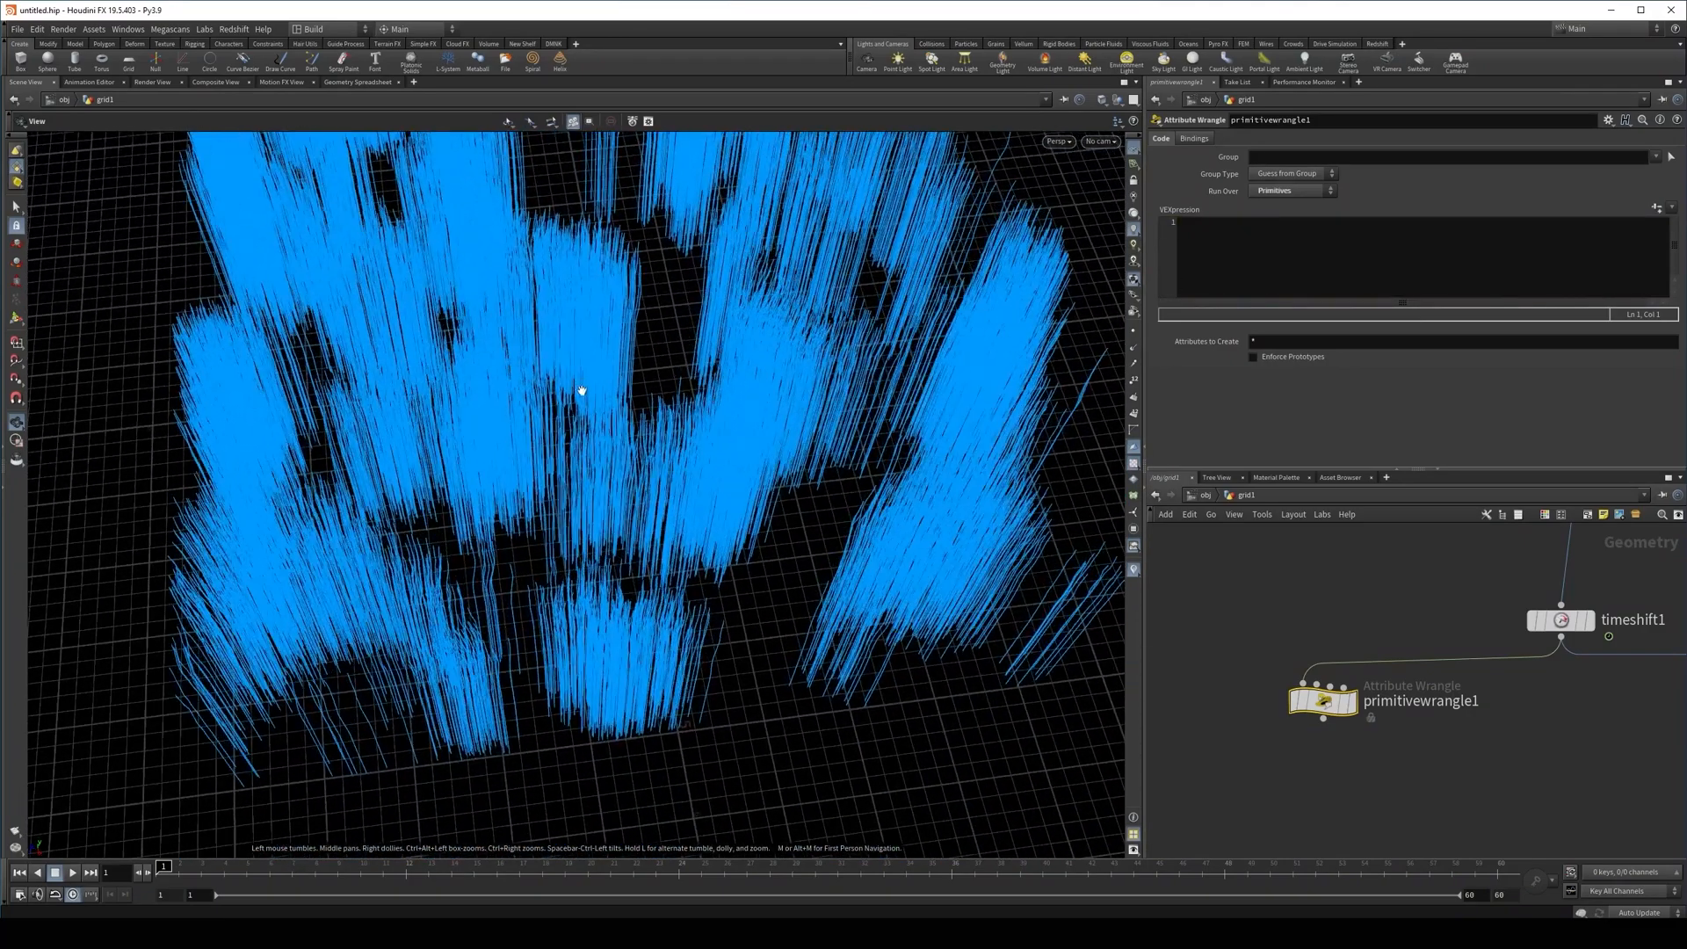
left_click(1218, 256)
scroll(589, 467, "up", 2)
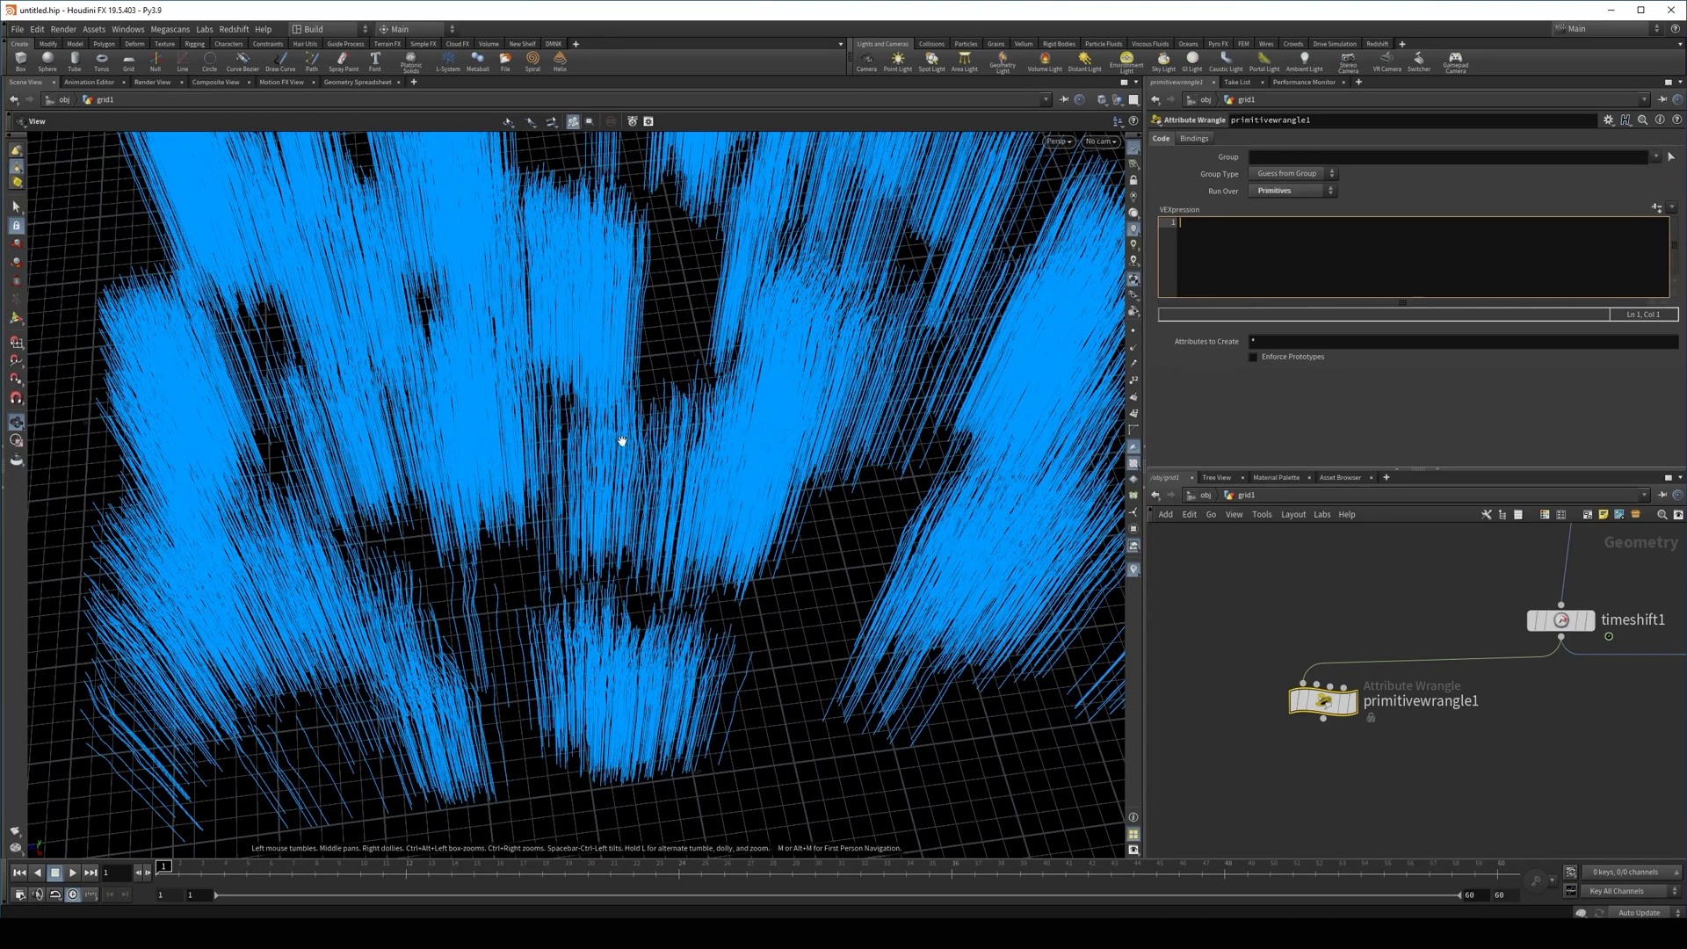
type("int pts")
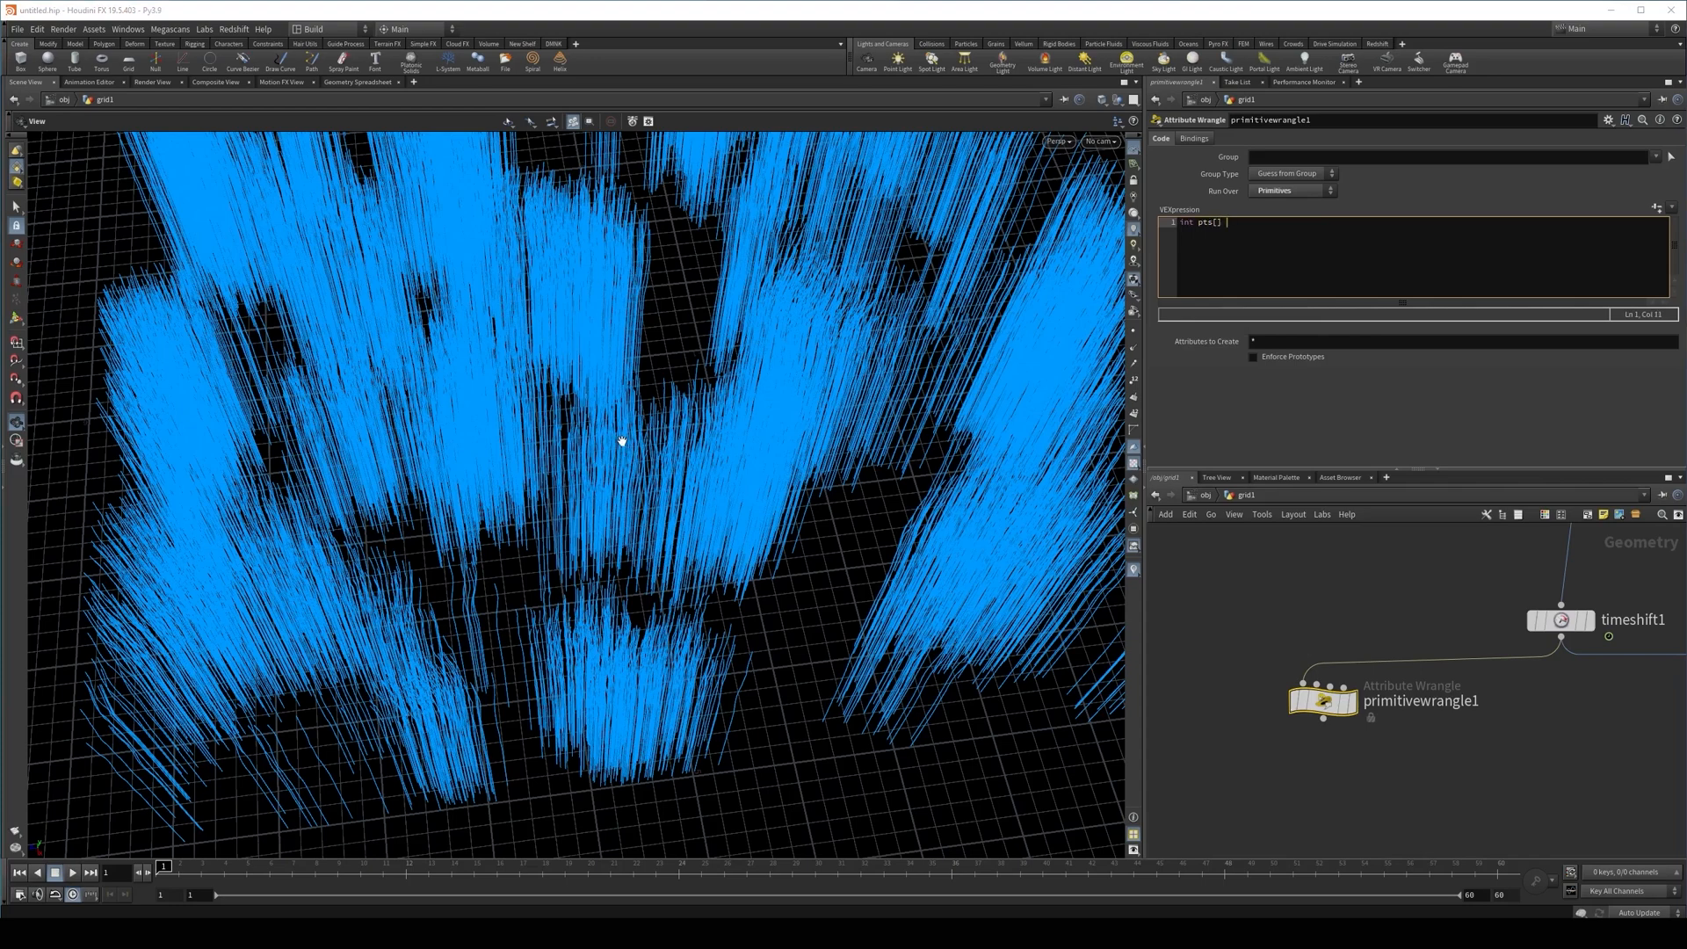
type("[] = primpoi")
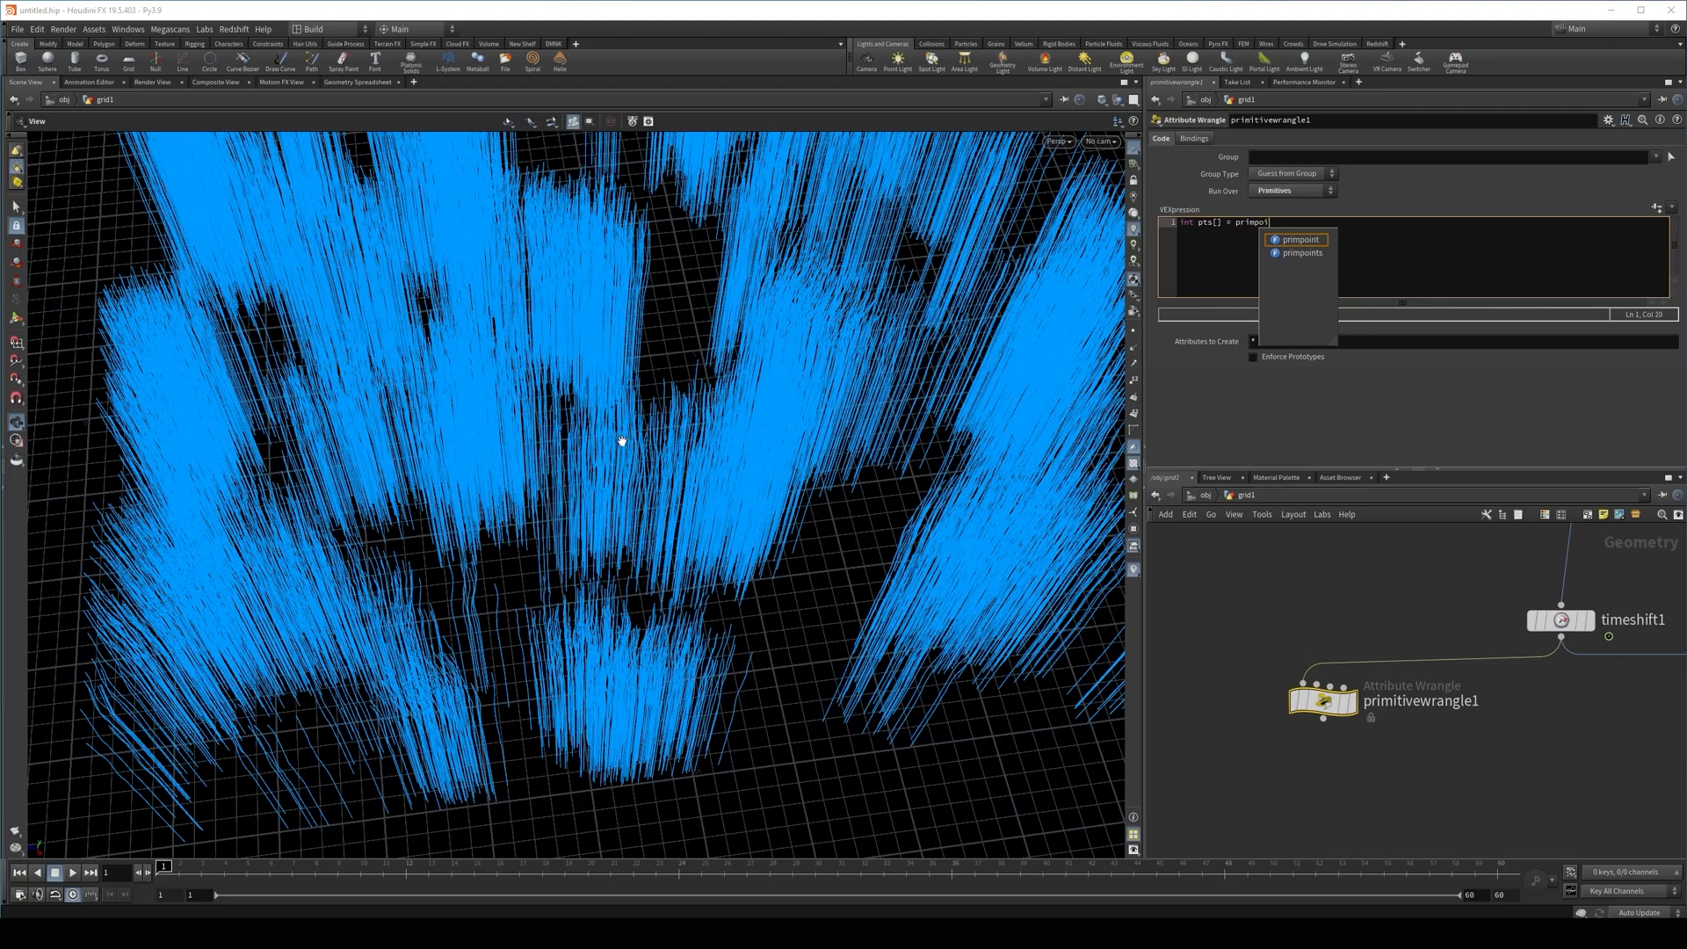
type("nts(0")
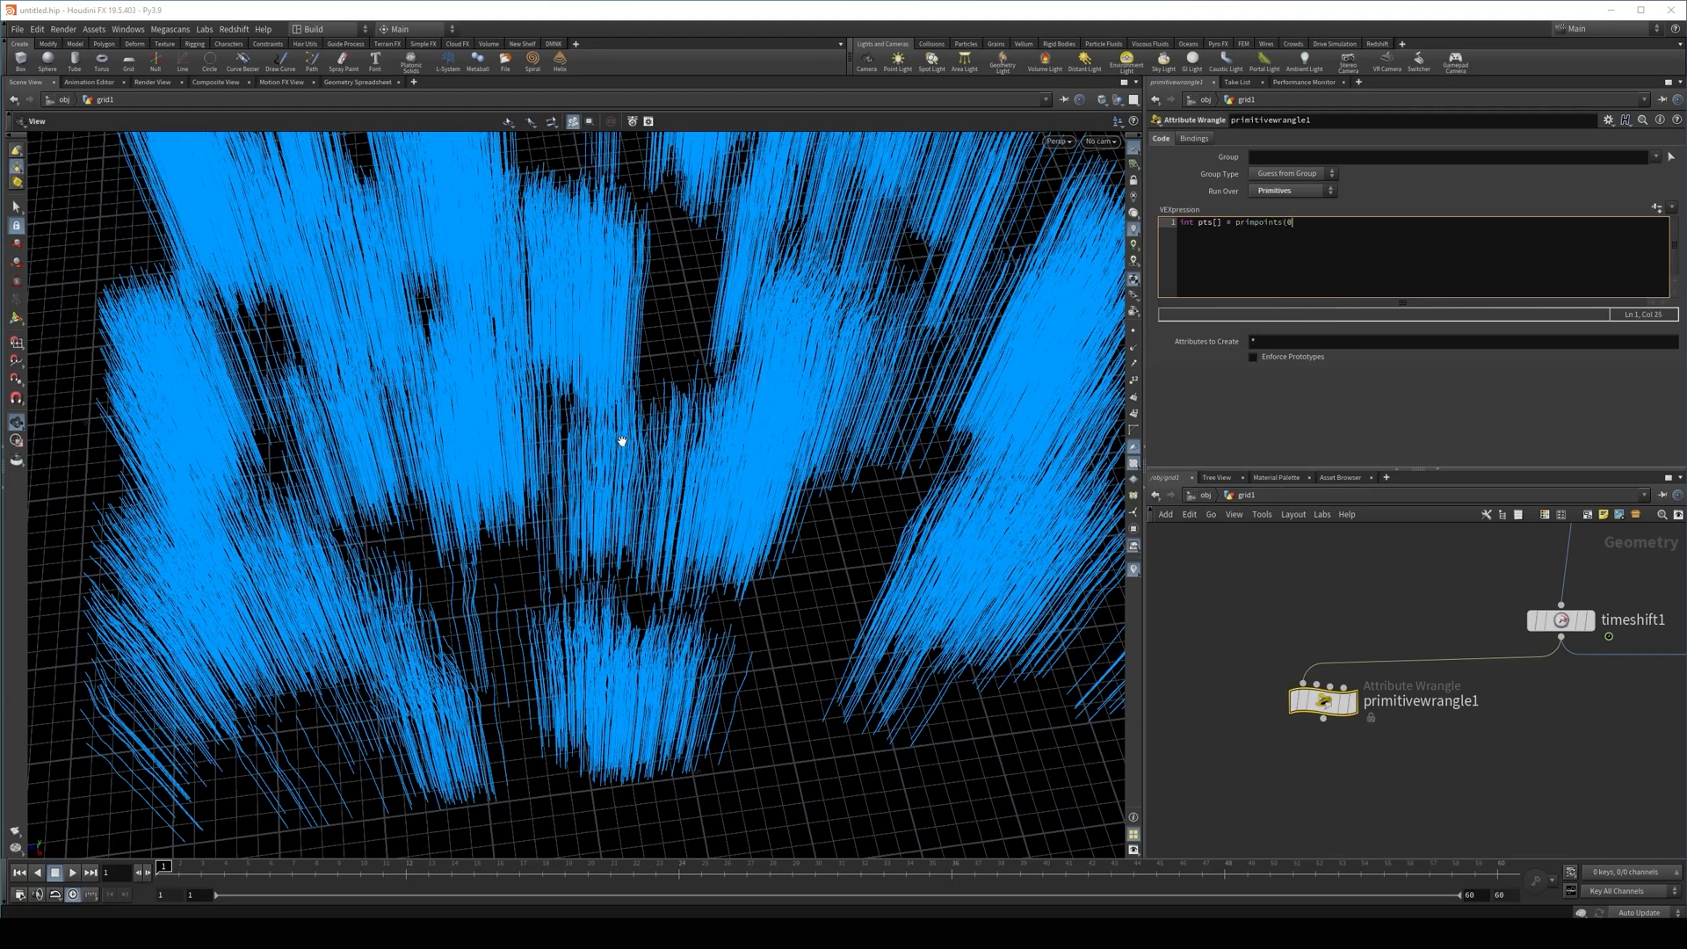
type(", @primnum);")
left_click(1345, 401)
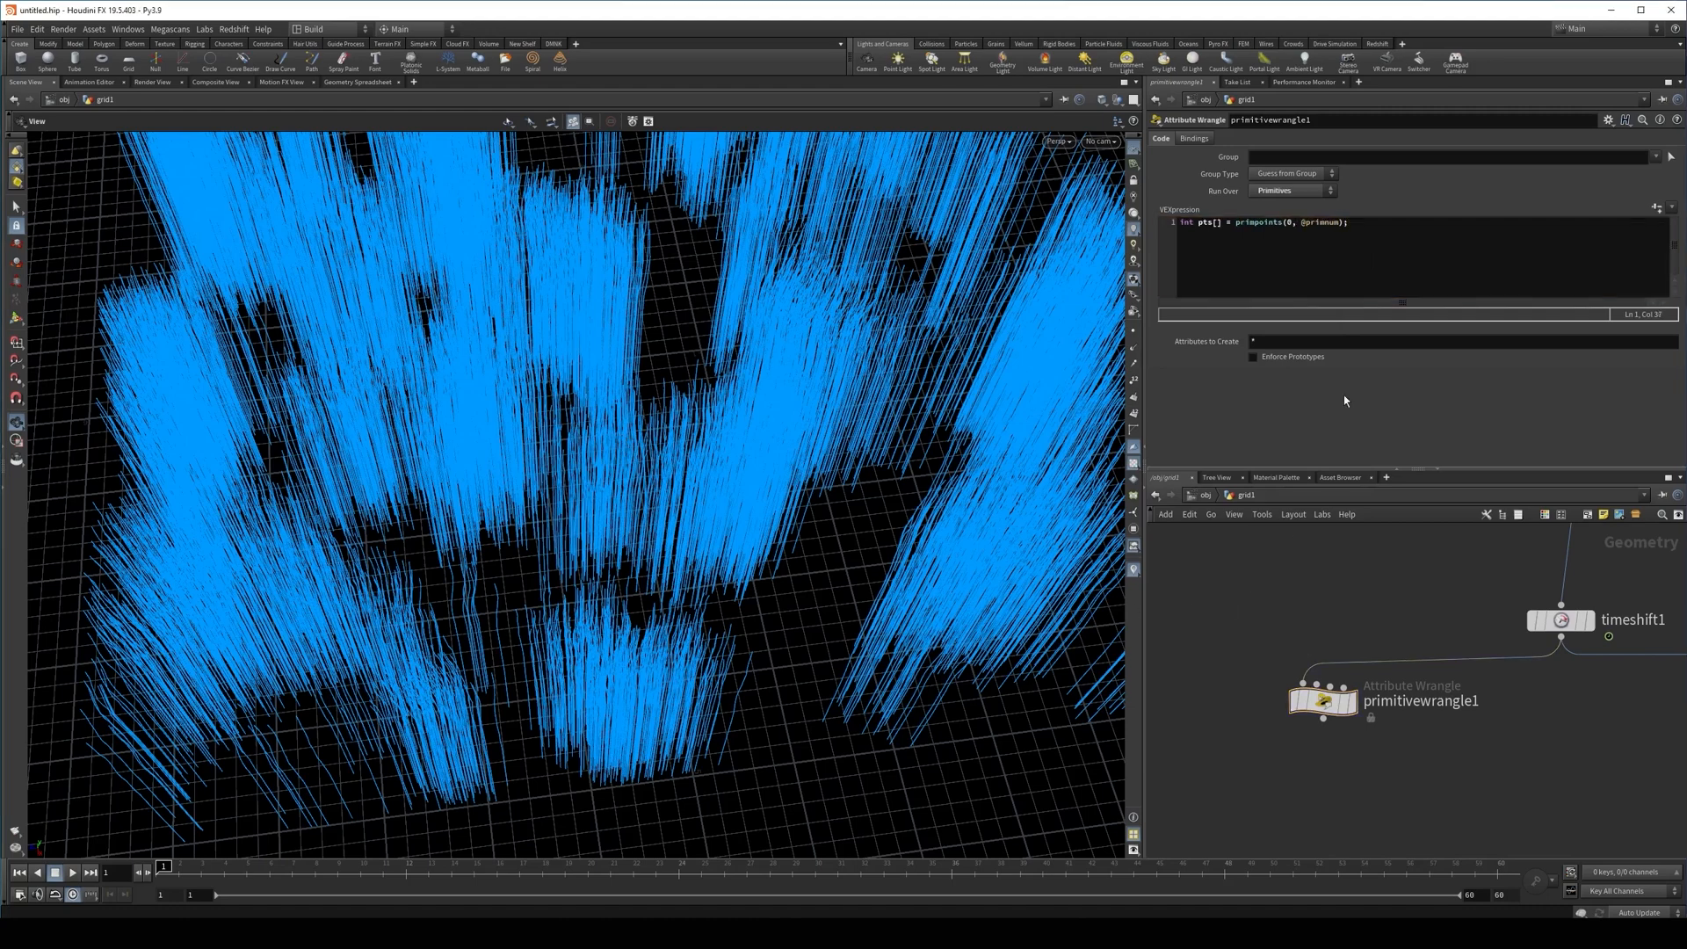
left_click(1290, 223)
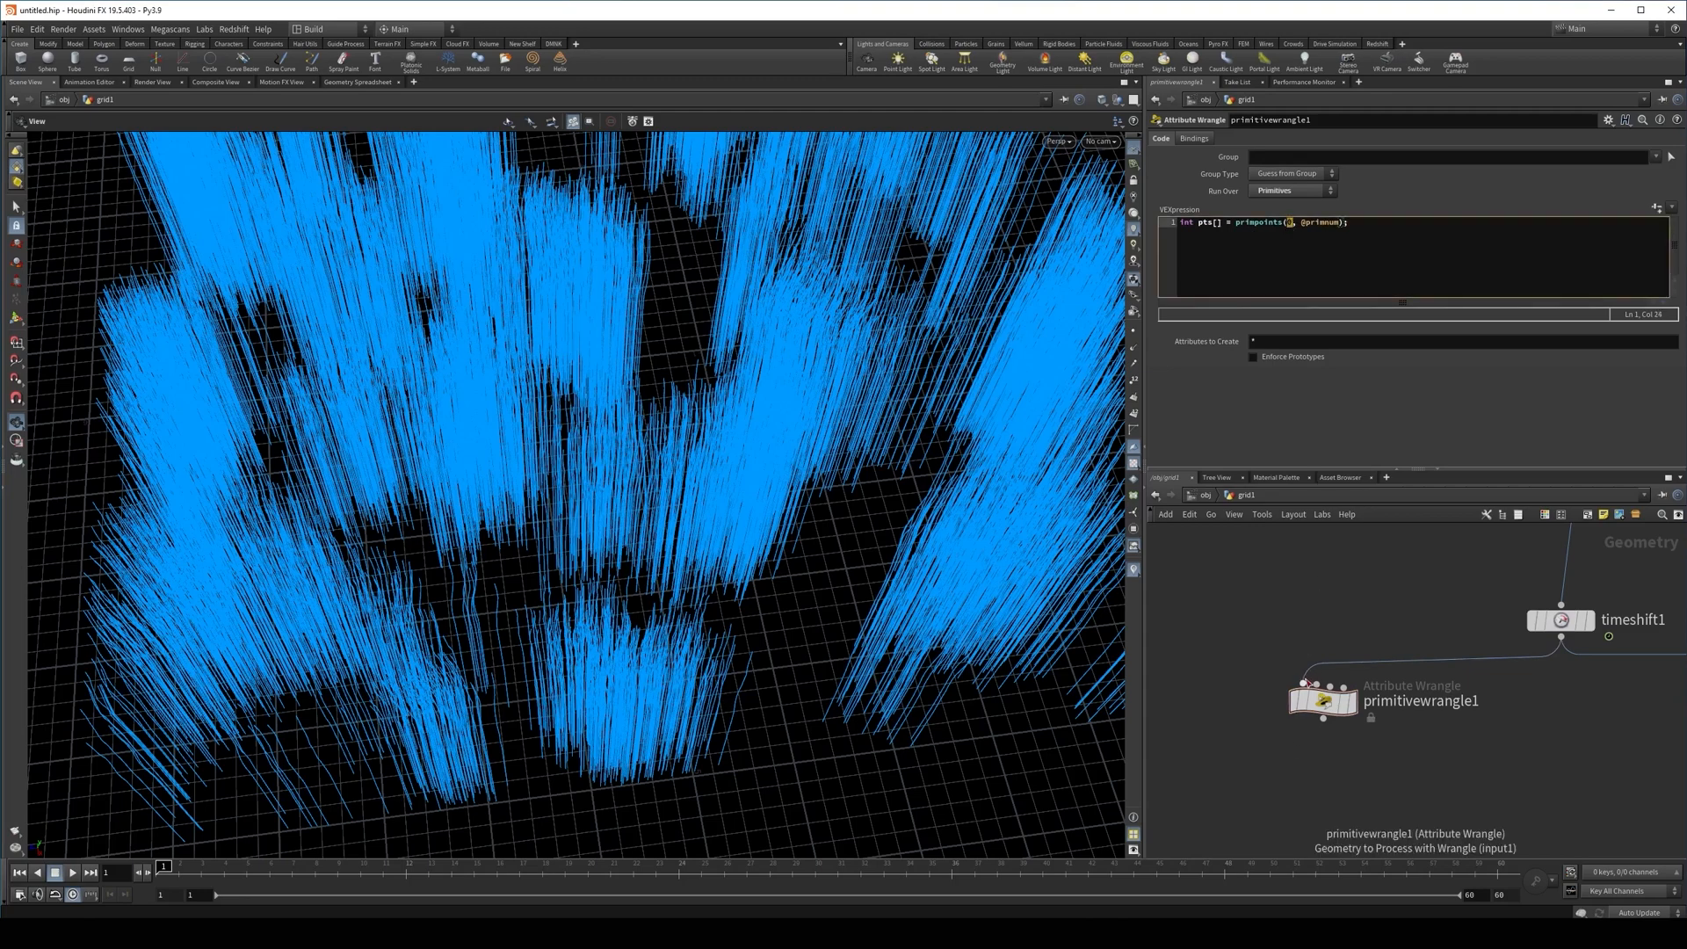
left_click_drag(1301, 225, 1338, 227)
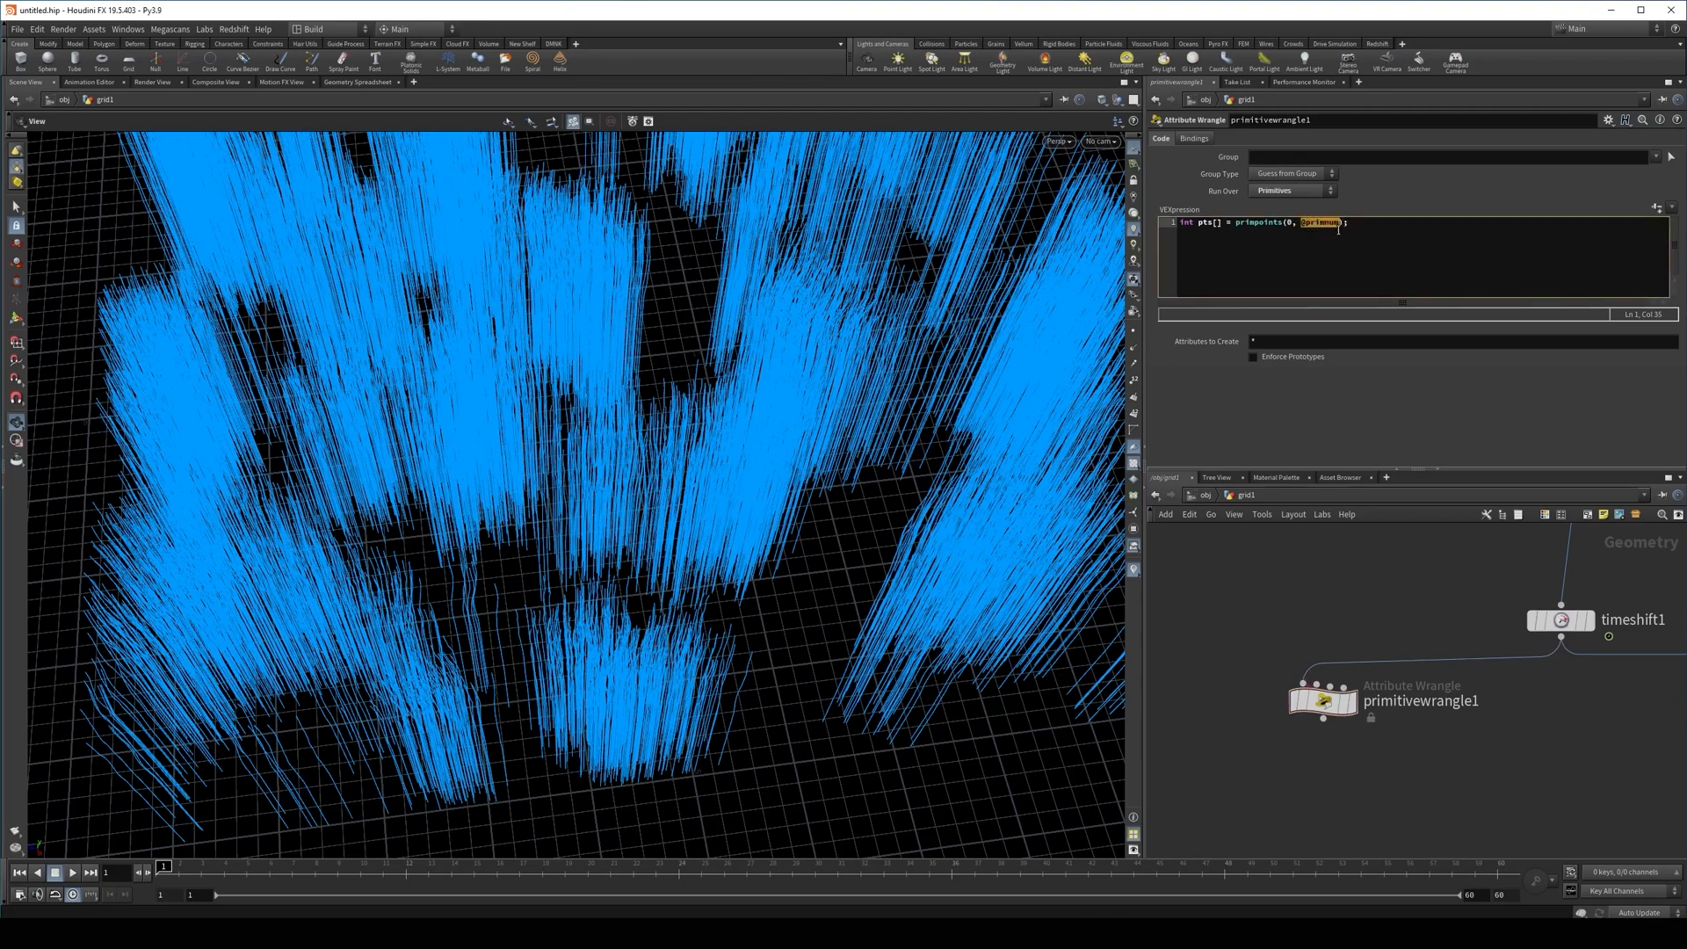
left_click(1304, 224)
left_click_drag(1301, 224, 1338, 227)
left_click_drag(915, 441, 779, 525)
left_click(1216, 276)
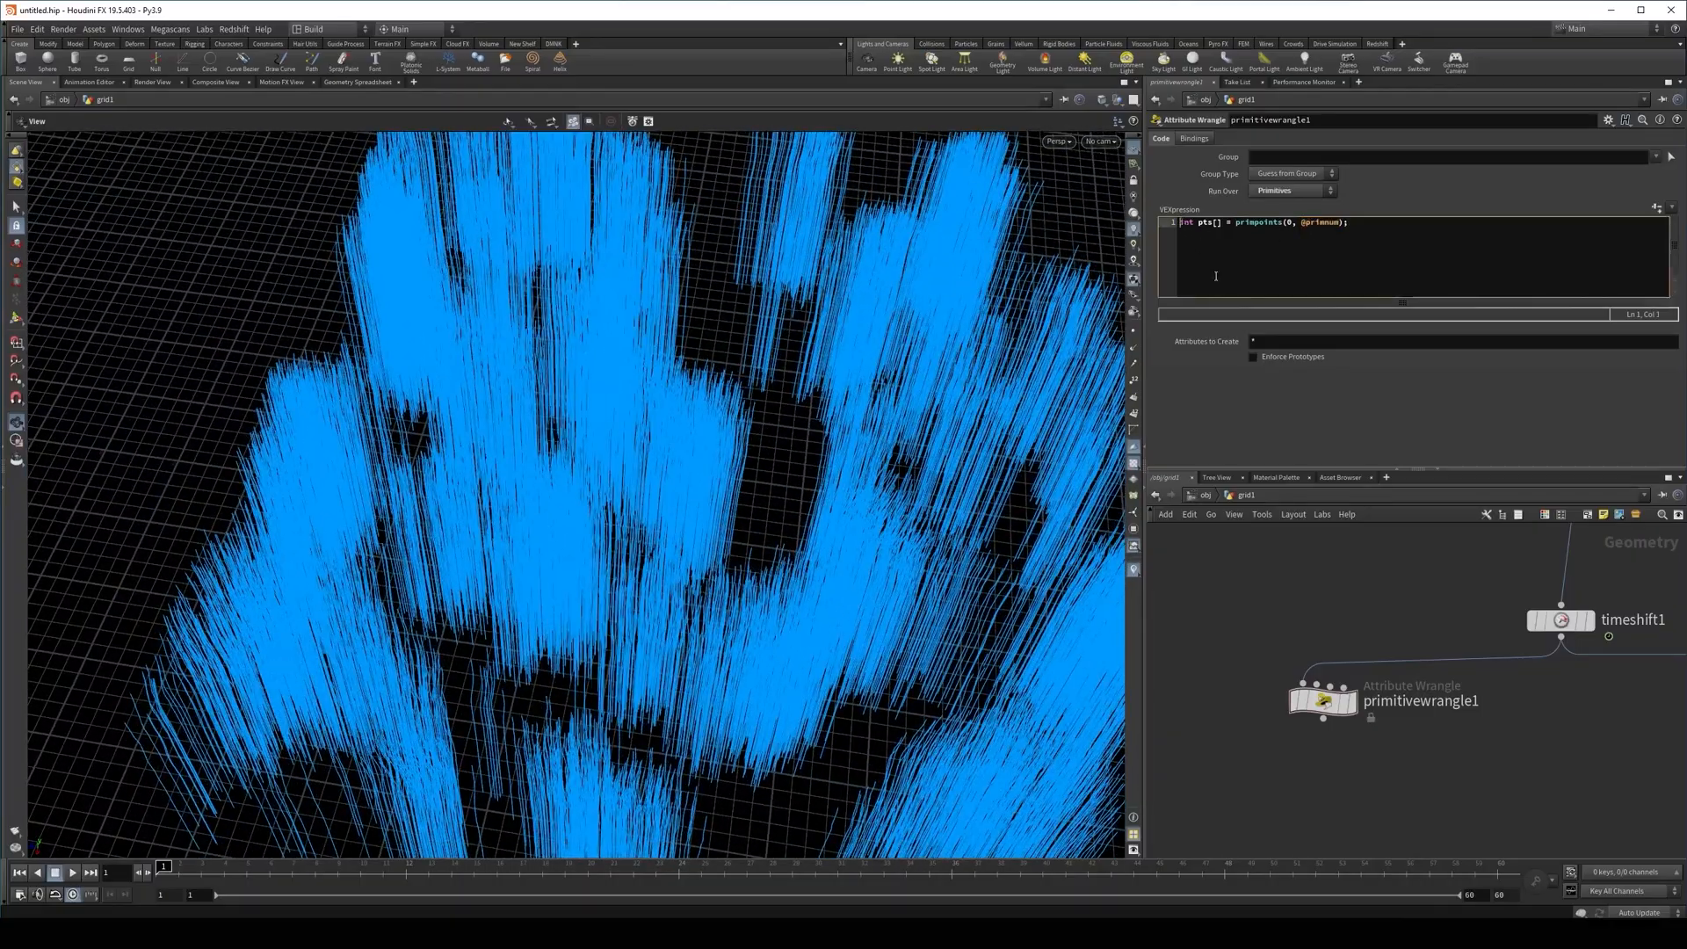
key("Return")
key("Return")
key("Up")
key("Up")
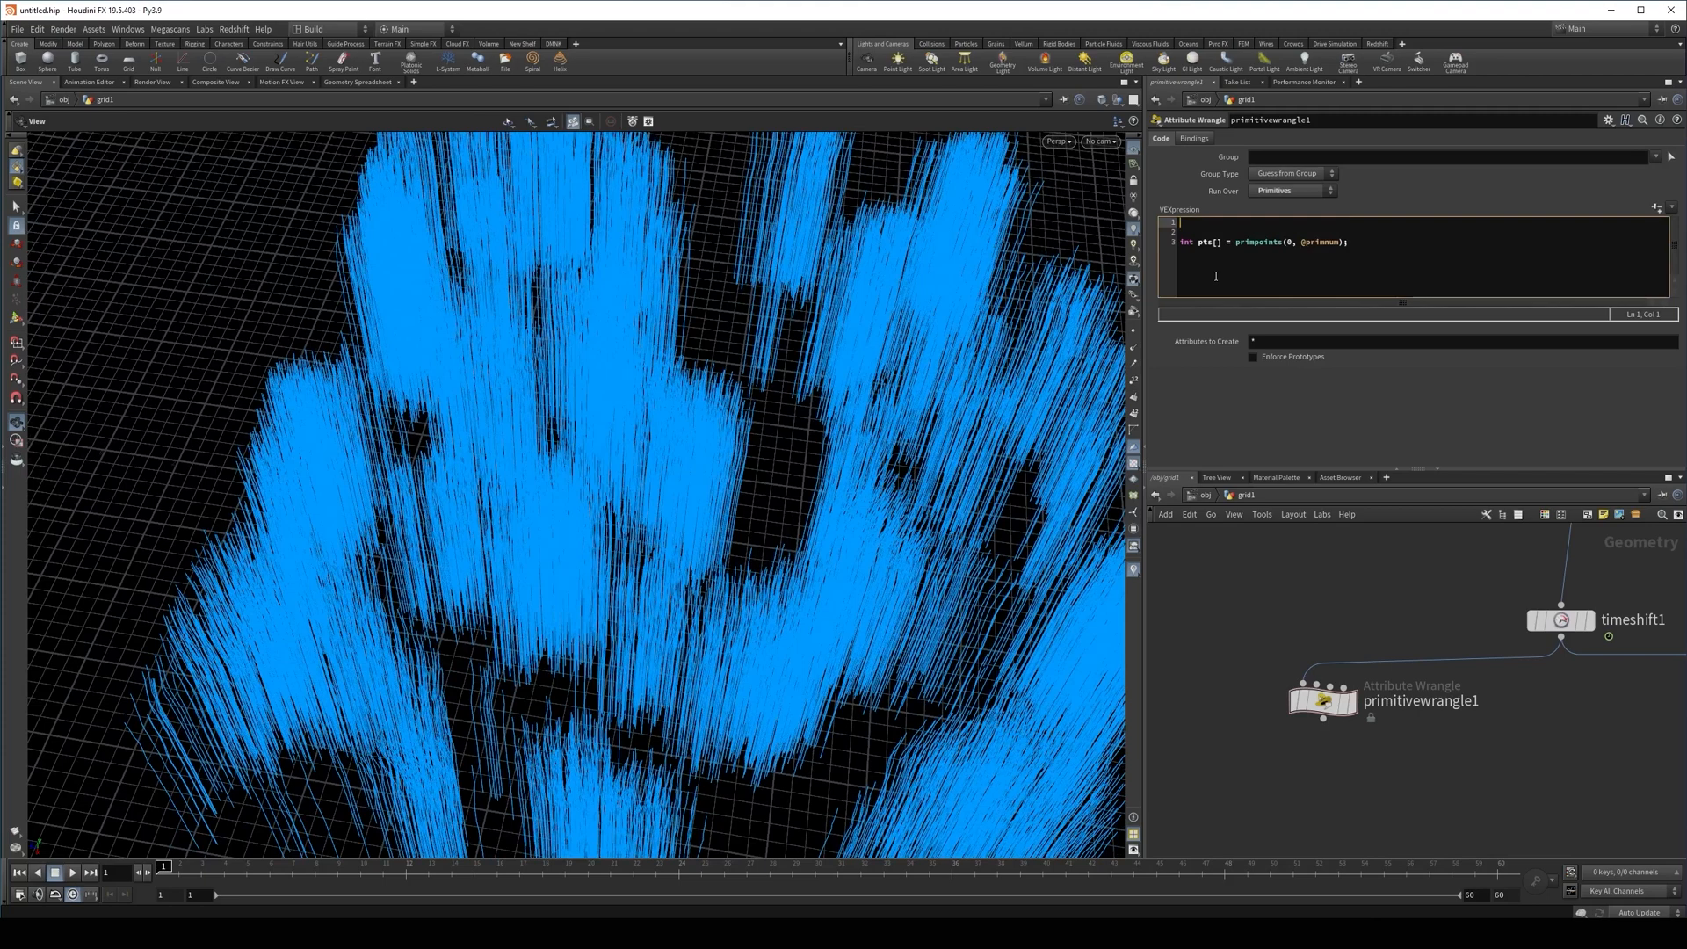
type("i[]")
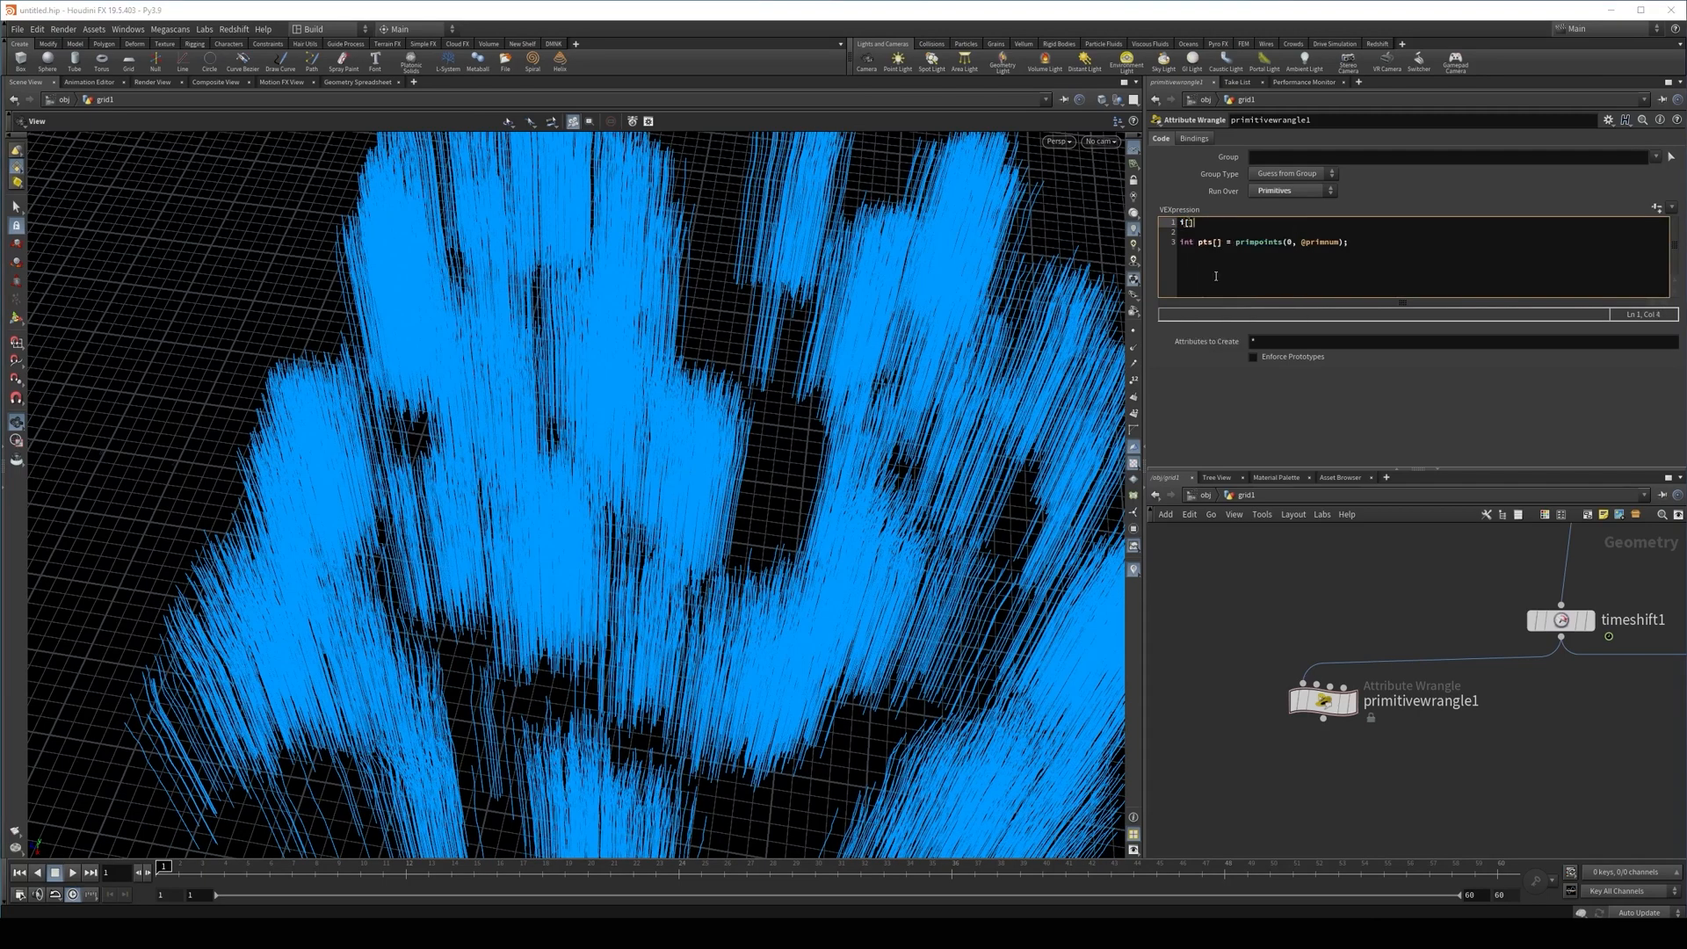
type("@pts")
left_click_drag(1227, 242, 1356, 244)
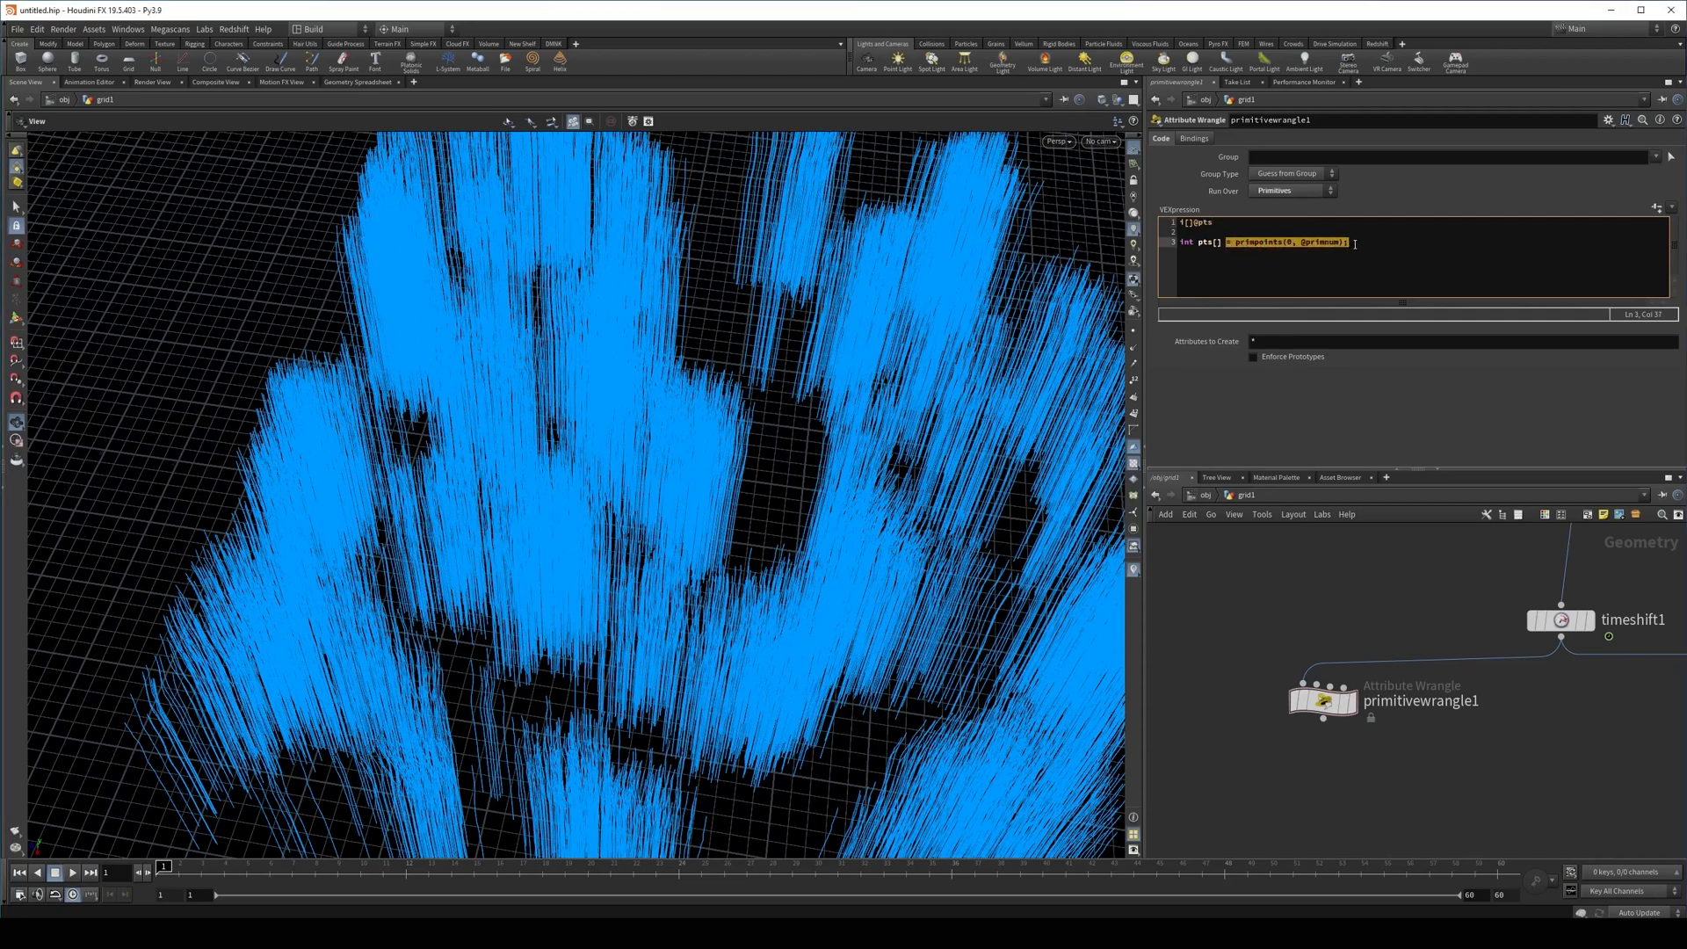
key("ctrl+c")
left_click(1218, 223)
key("ctrl+v")
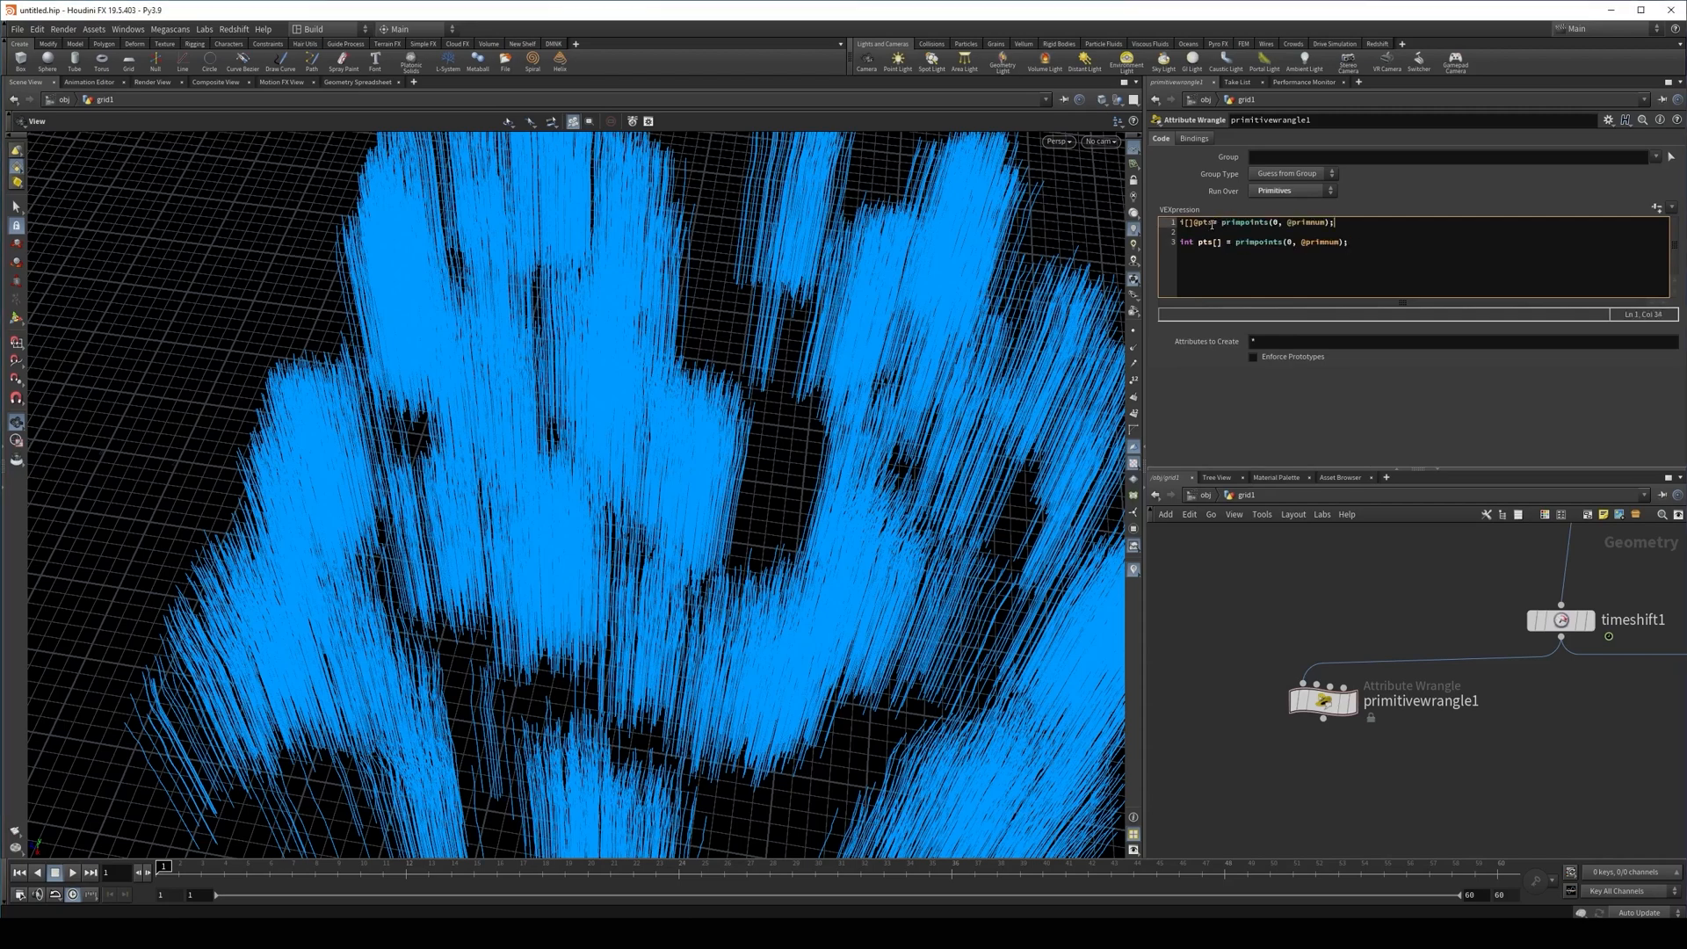
Compare the wrangle's point and primitive attributes in the Geometry Spreadsheet and widen the pts column to read the full arrays
left_click(1212, 224)
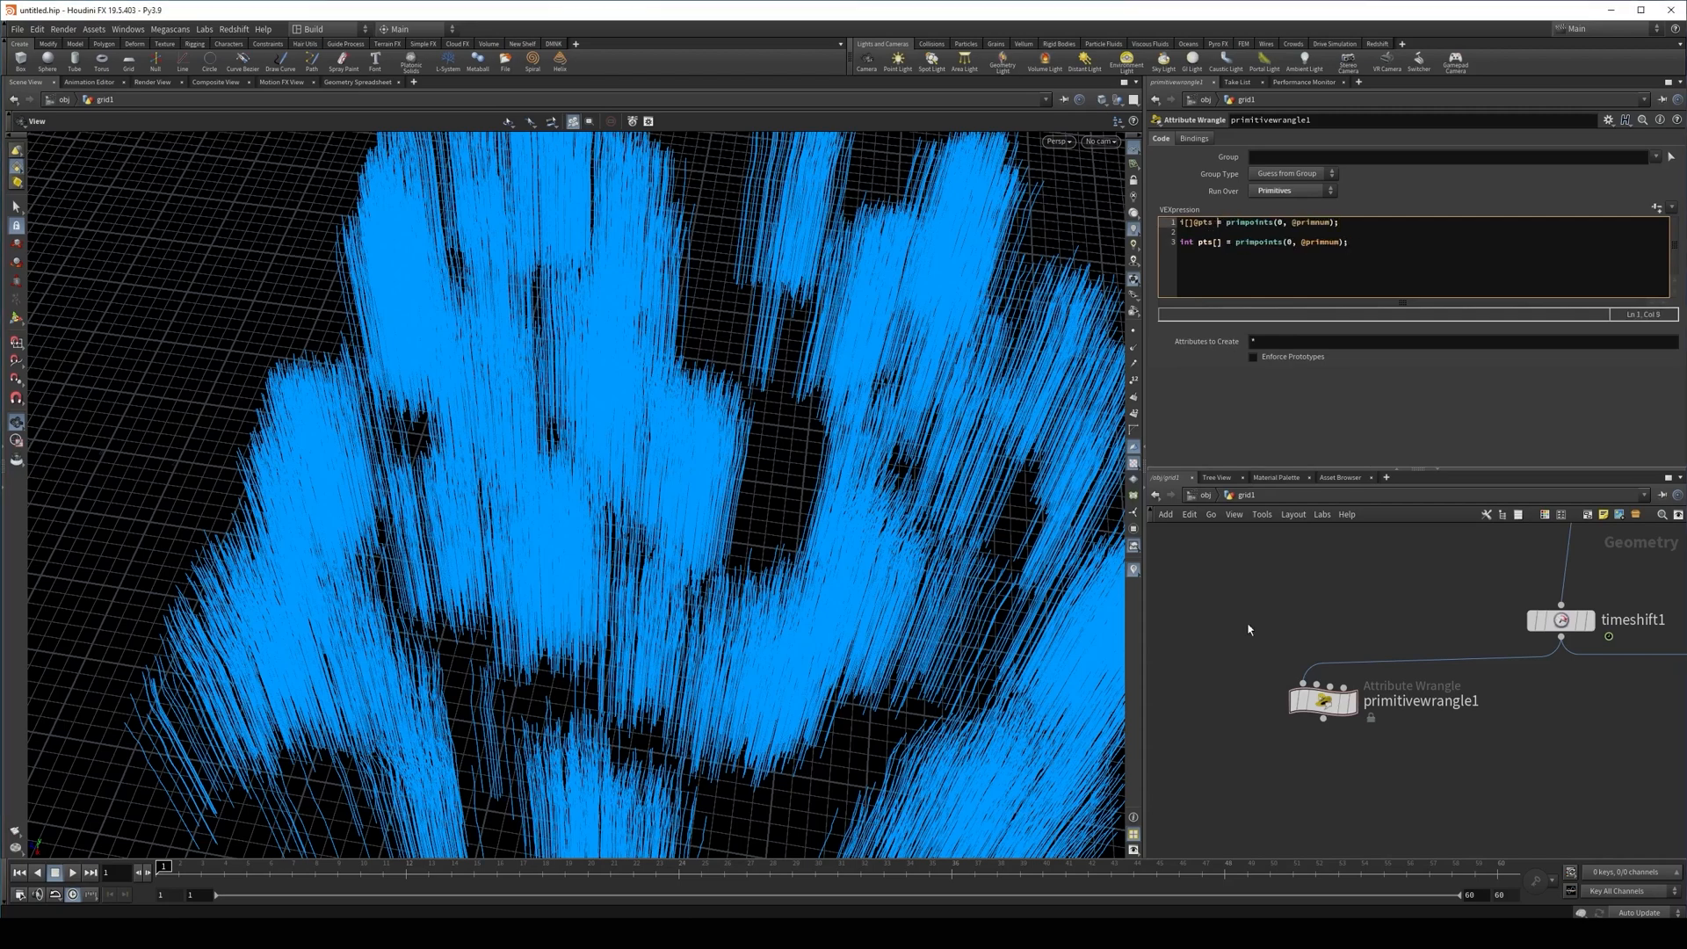
left_click(356, 85)
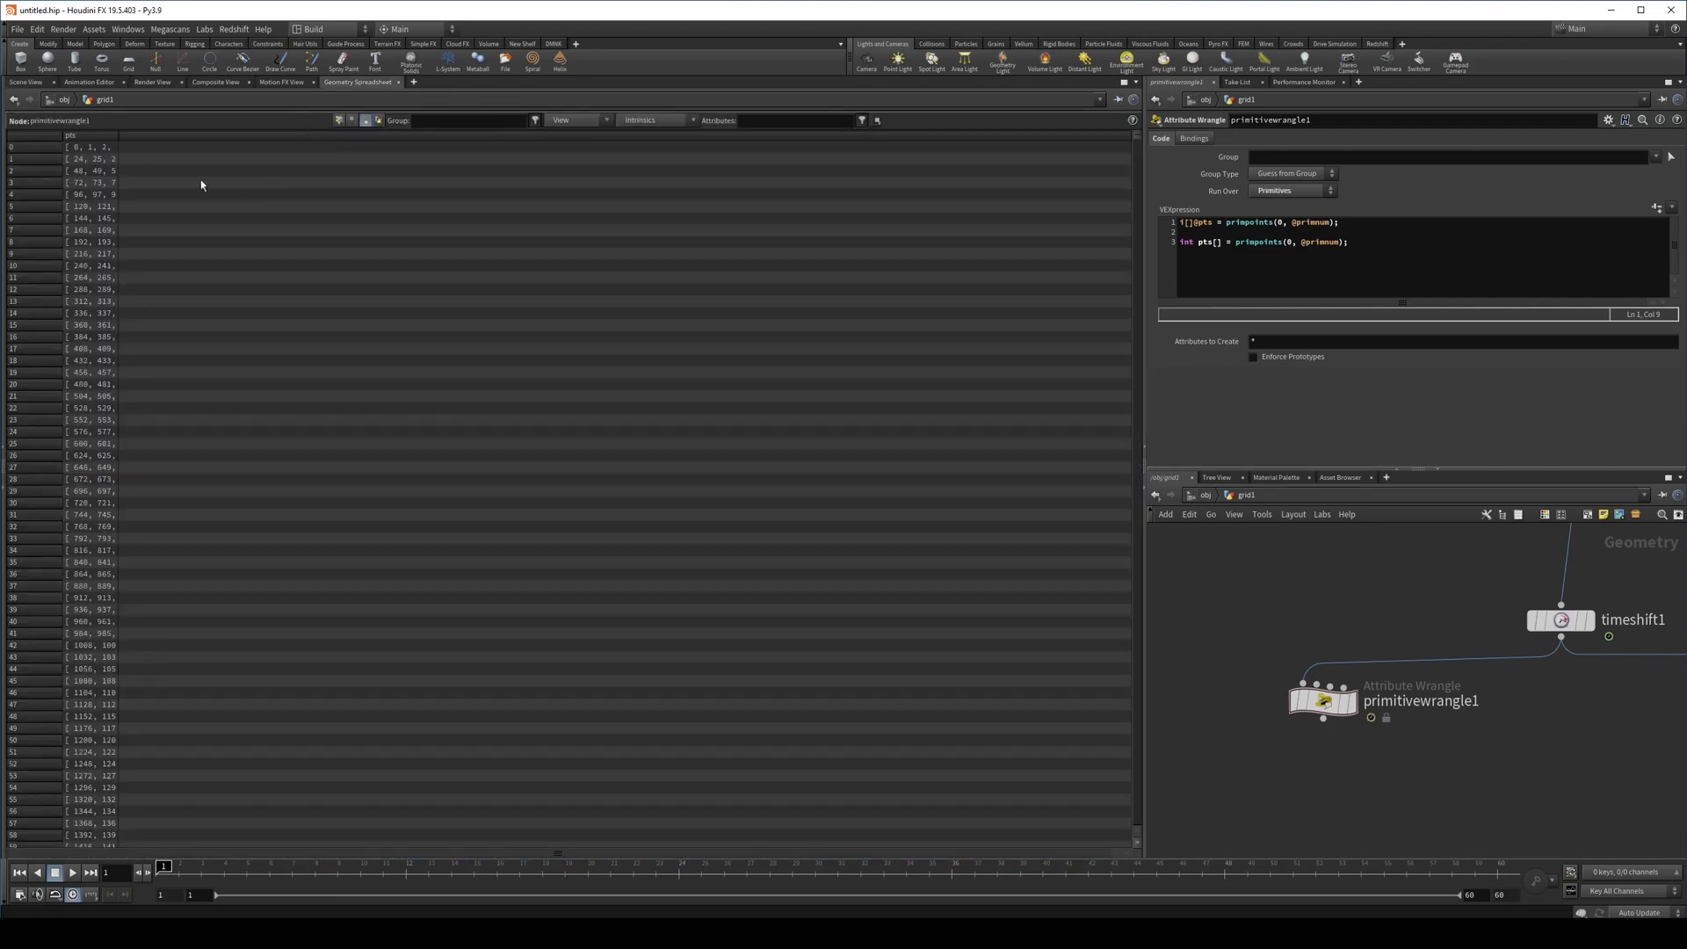
left_click(340, 120)
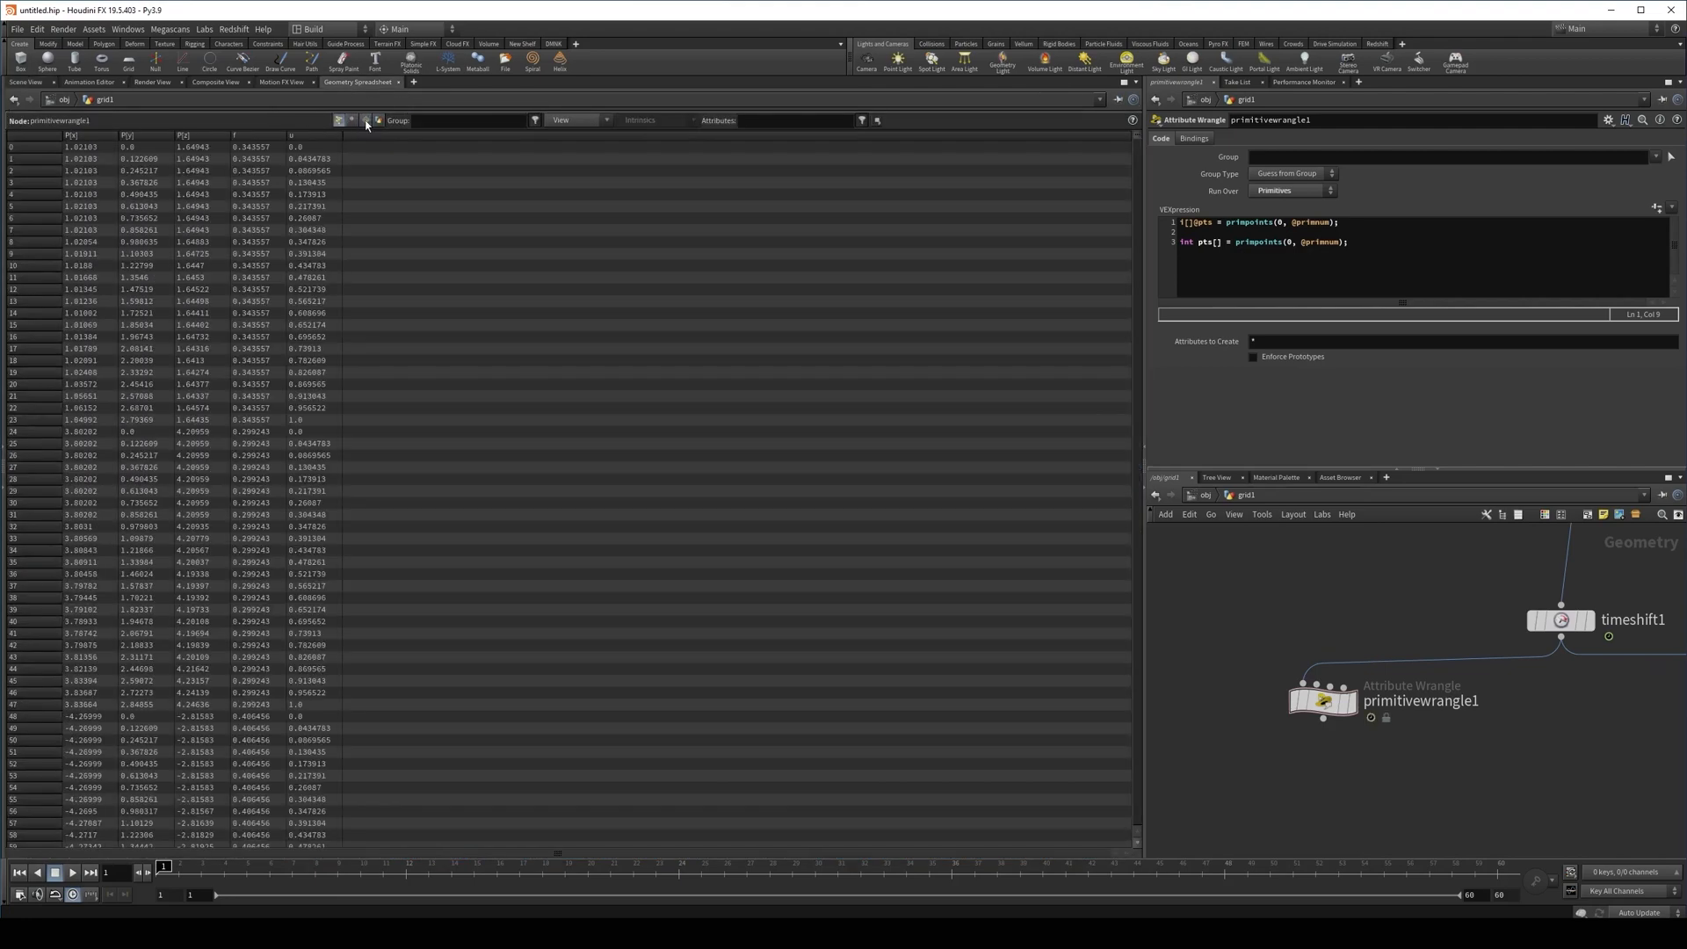
left_click(366, 123)
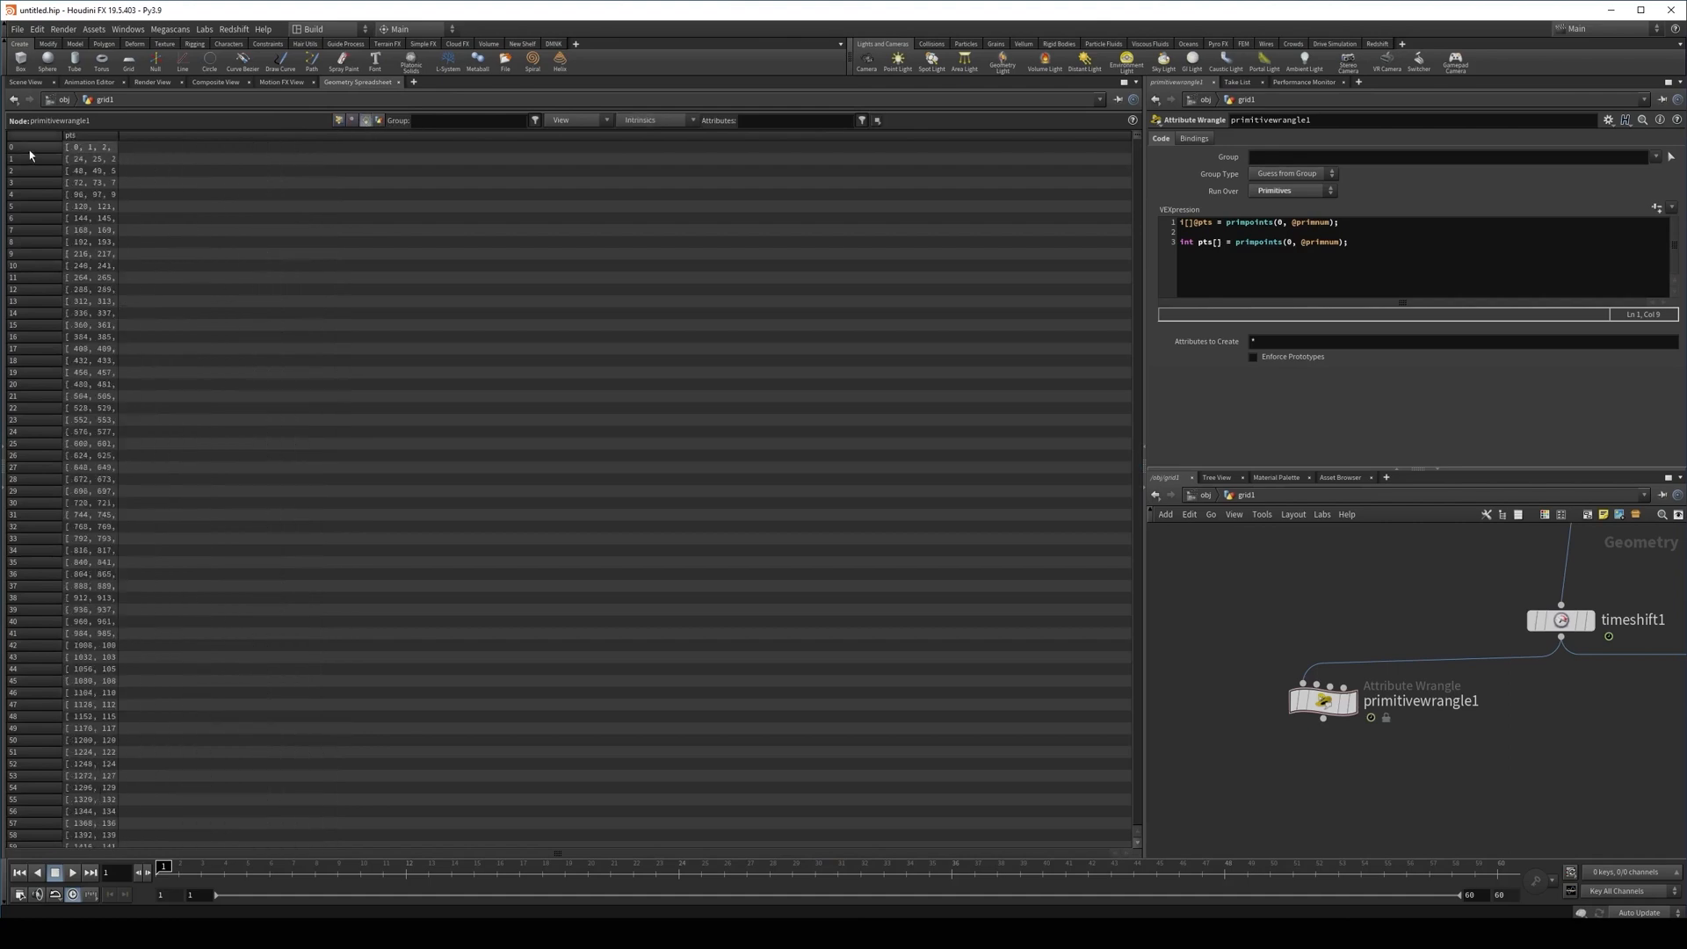
left_click_drag(123, 136, 905, 160)
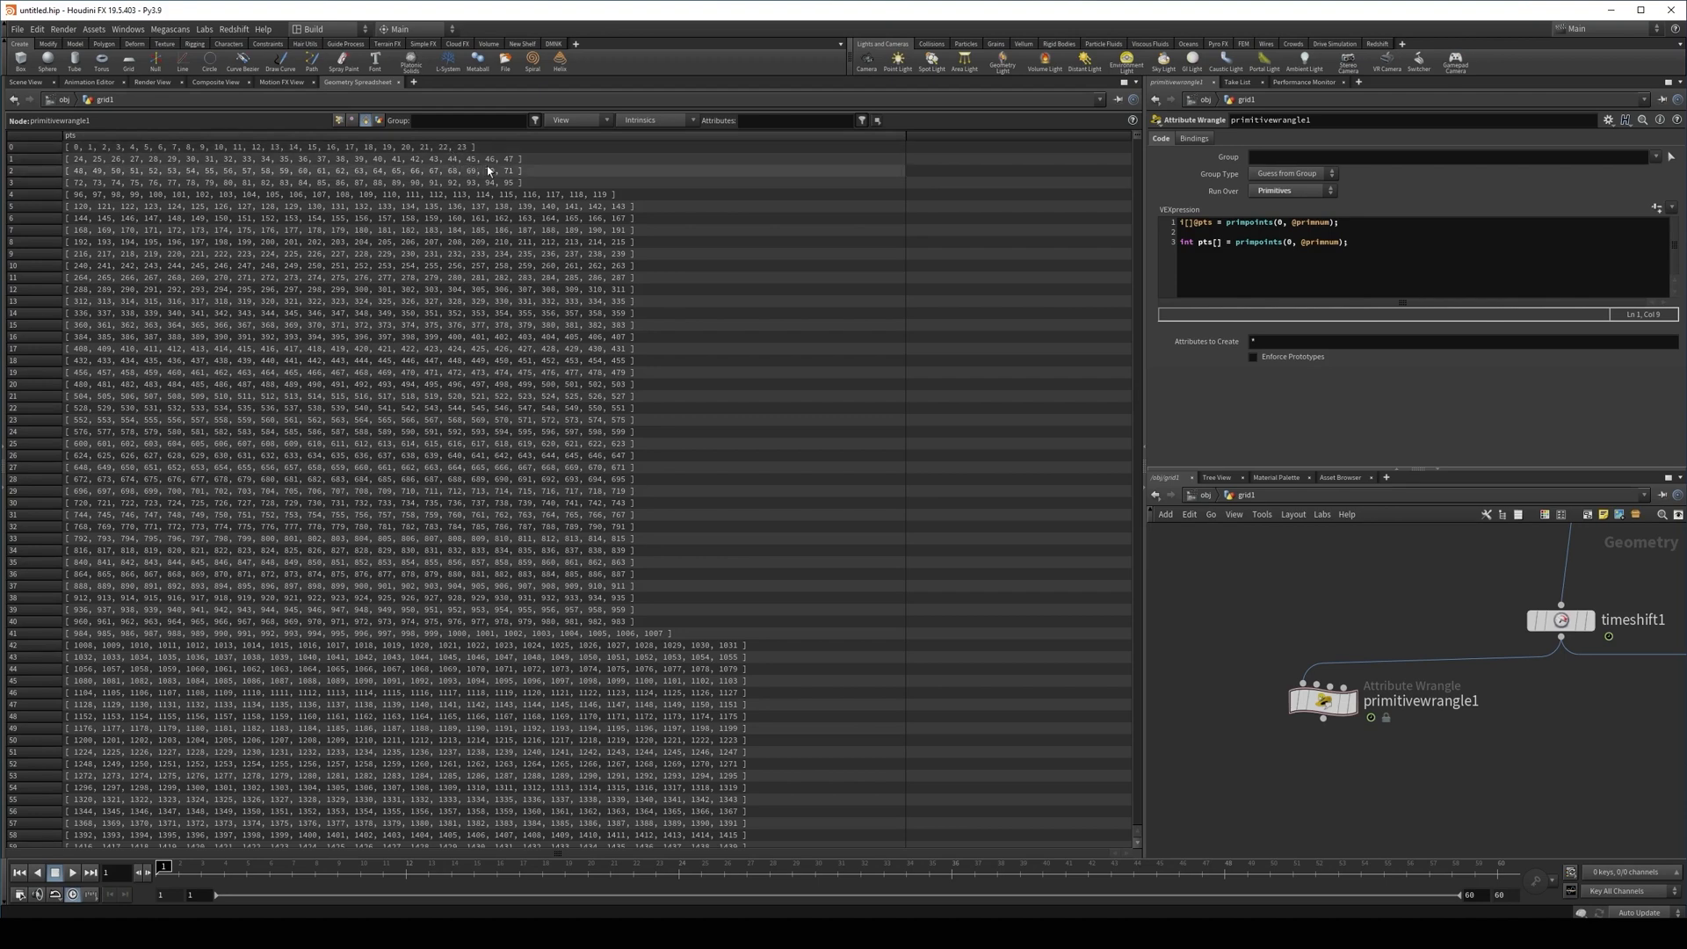
Add the loop header foreach(int i; pts) below the pts declaration, separated from it by a blank line
left_click(1375, 258)
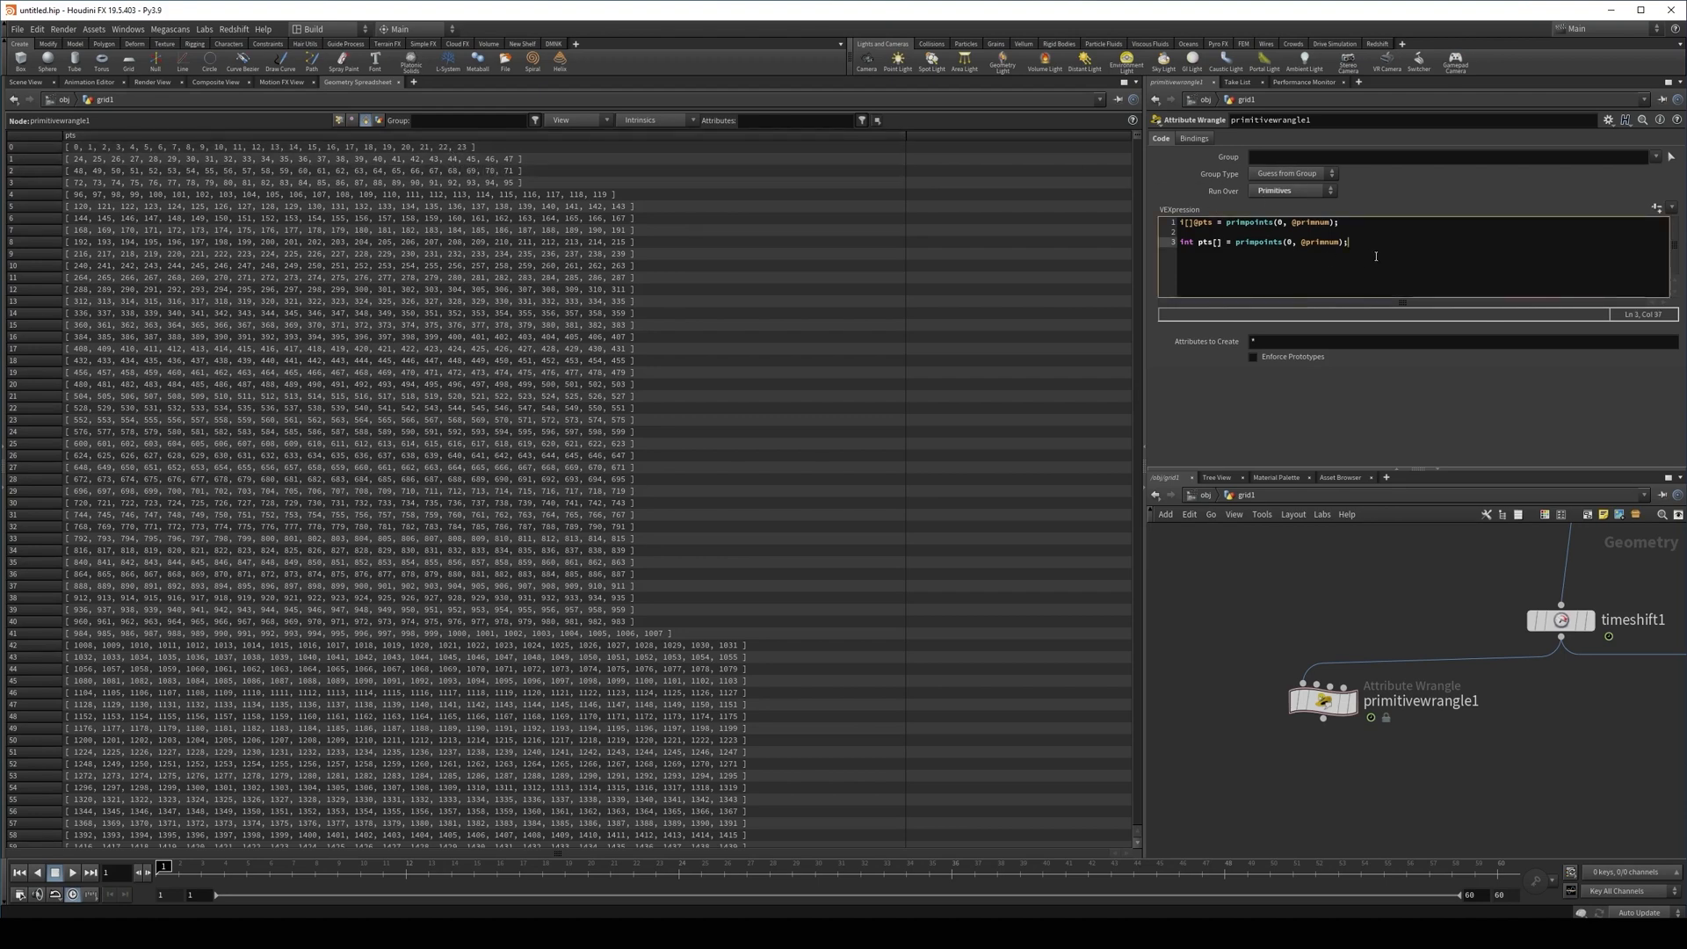
key("Return")
type("foreach(")
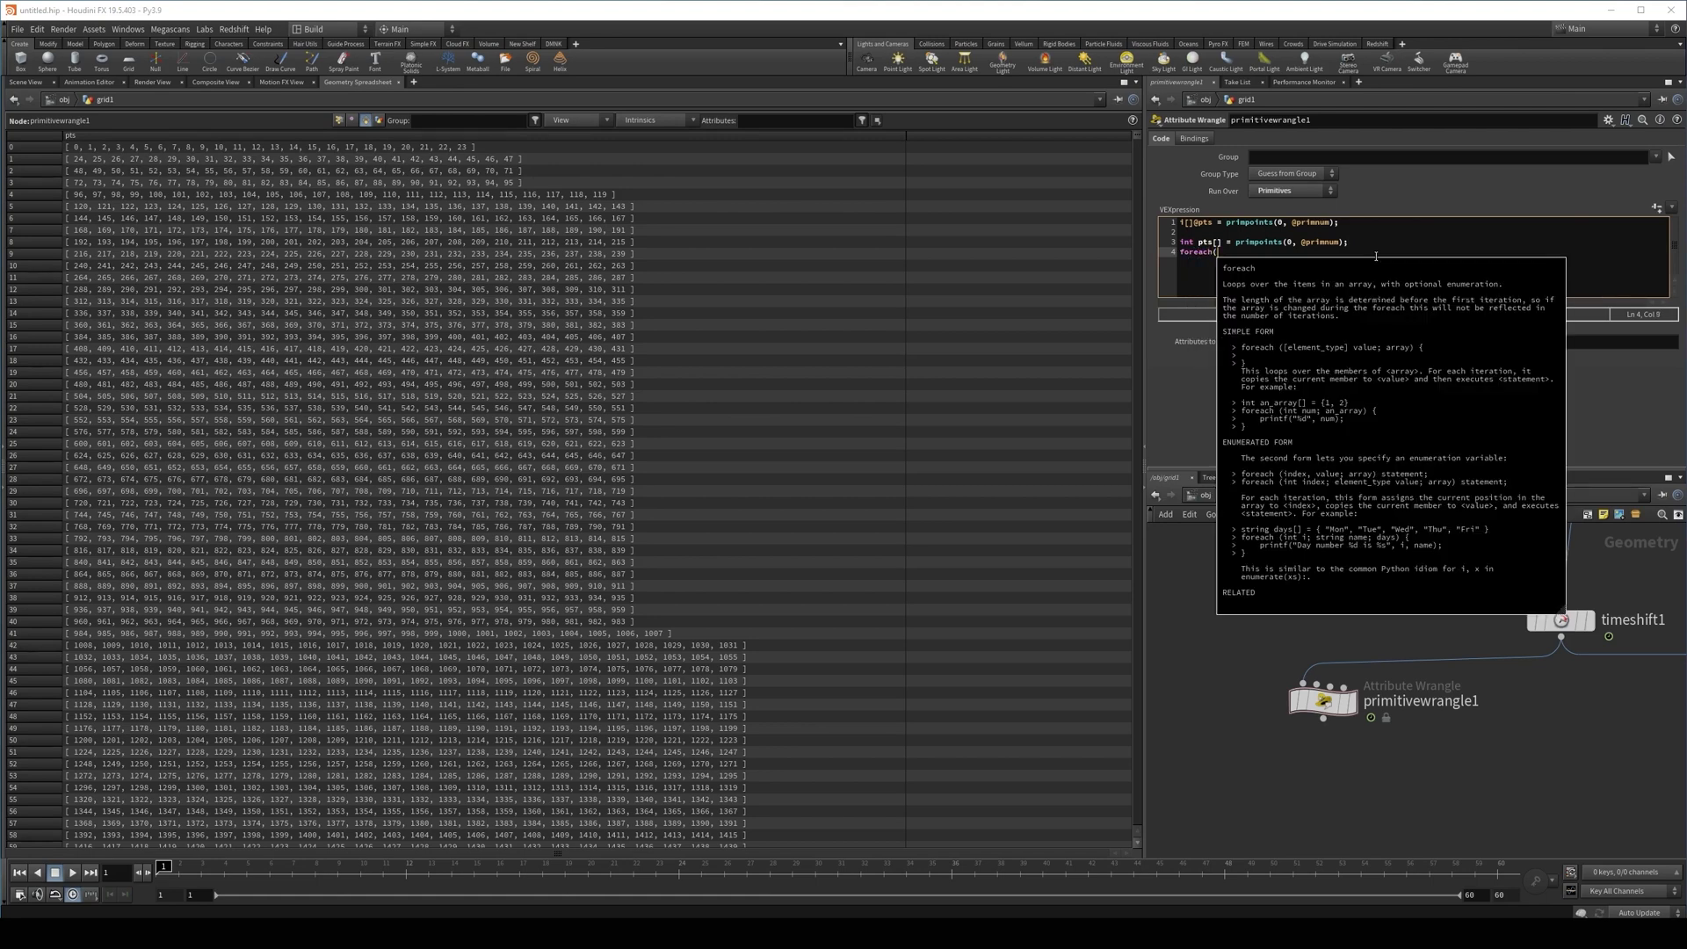
type("i")
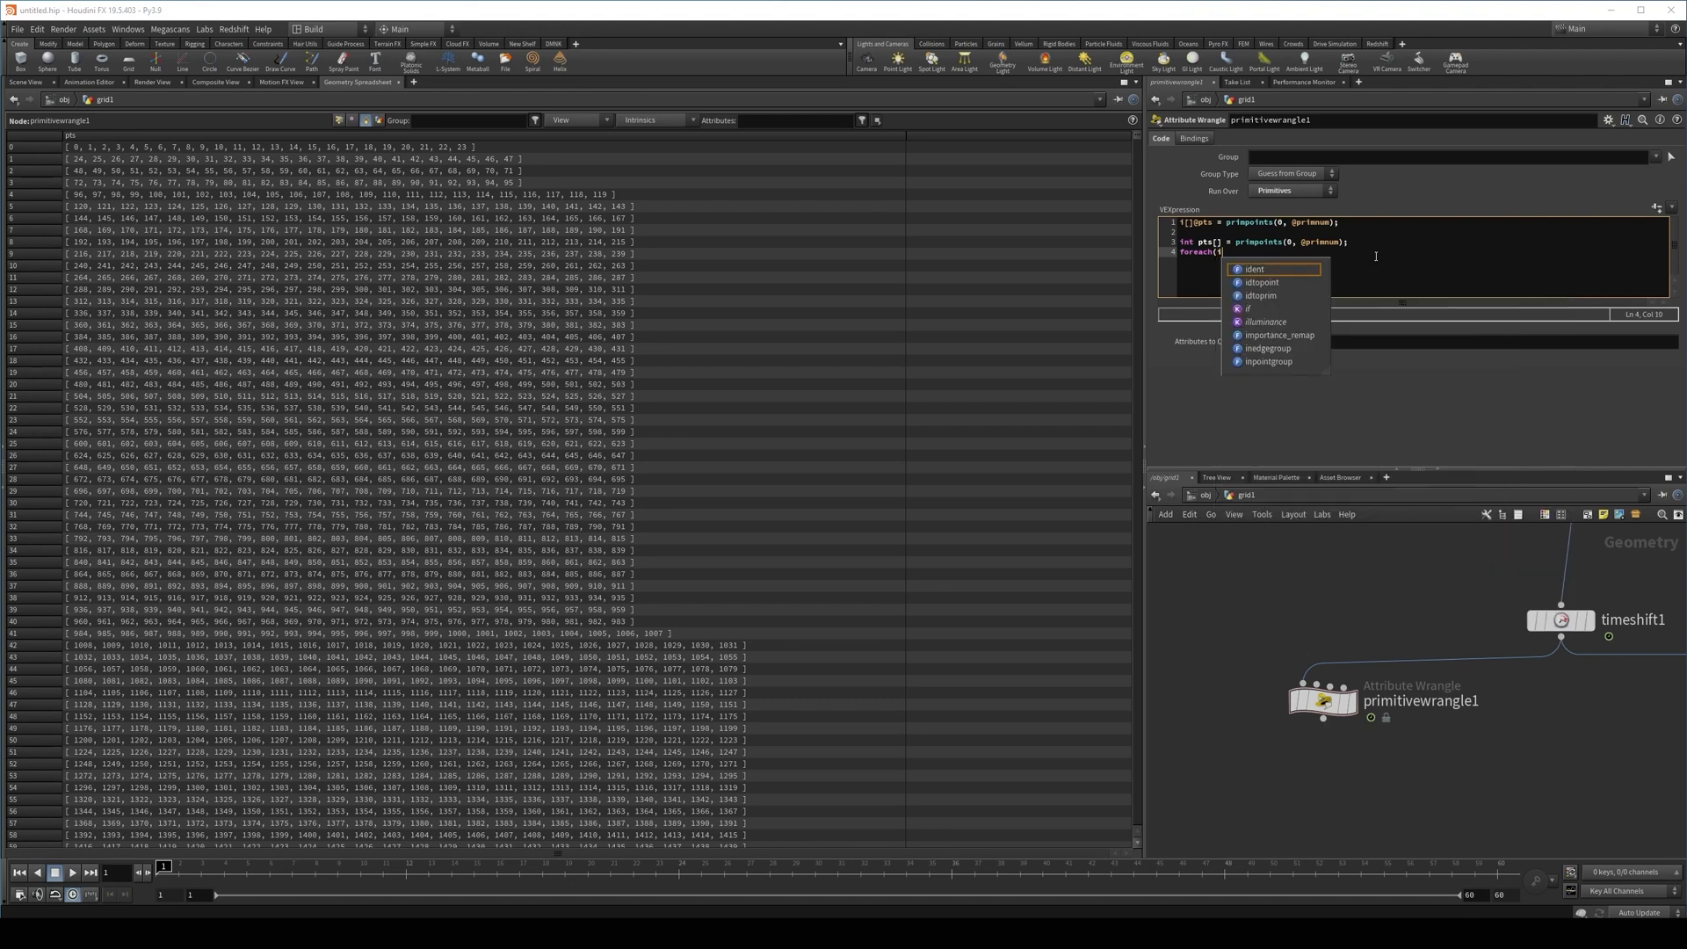
type("nt i ")
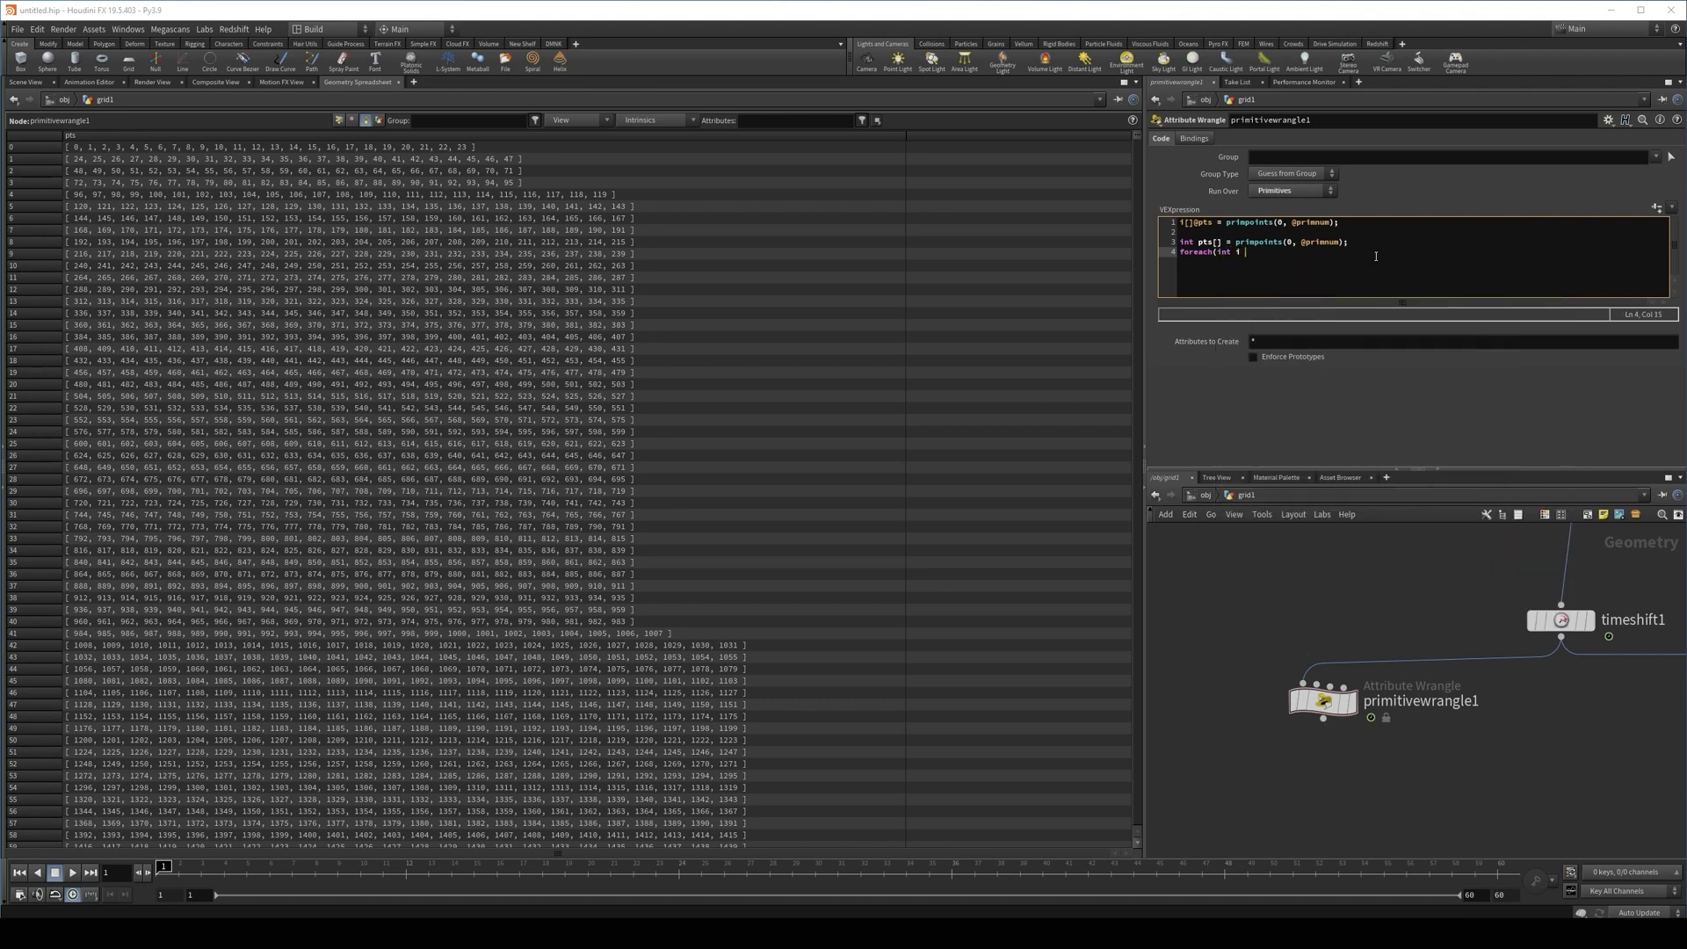
type("; pts)")
left_click(1181, 253)
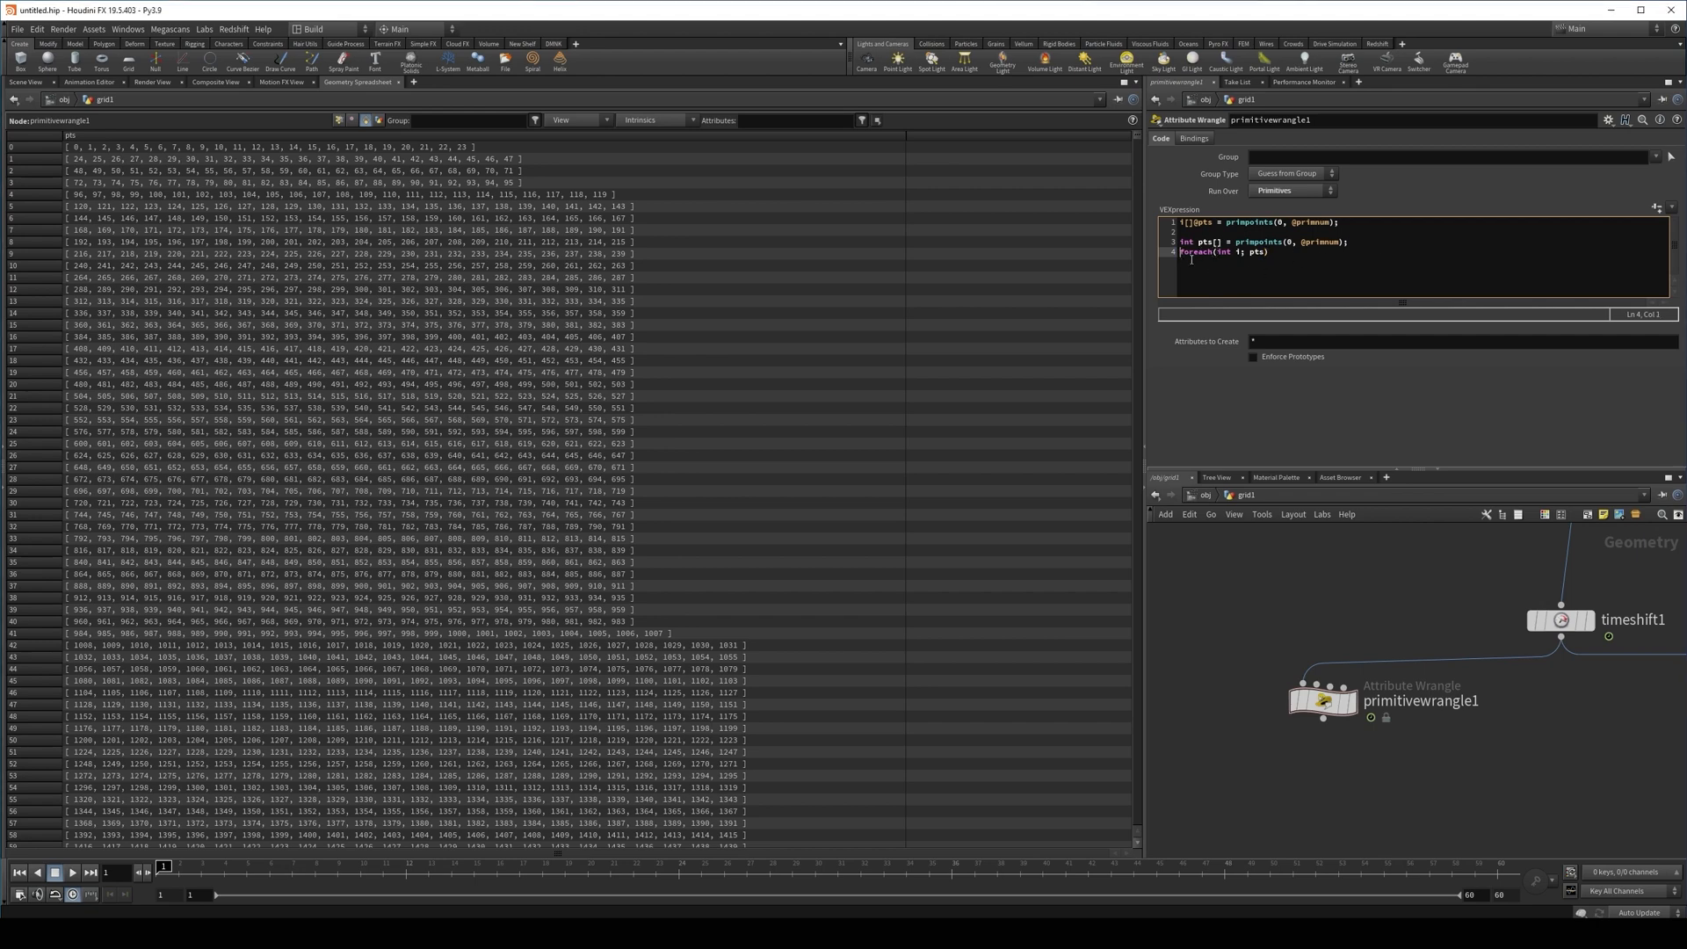
key("Return")
left_click(1282, 262)
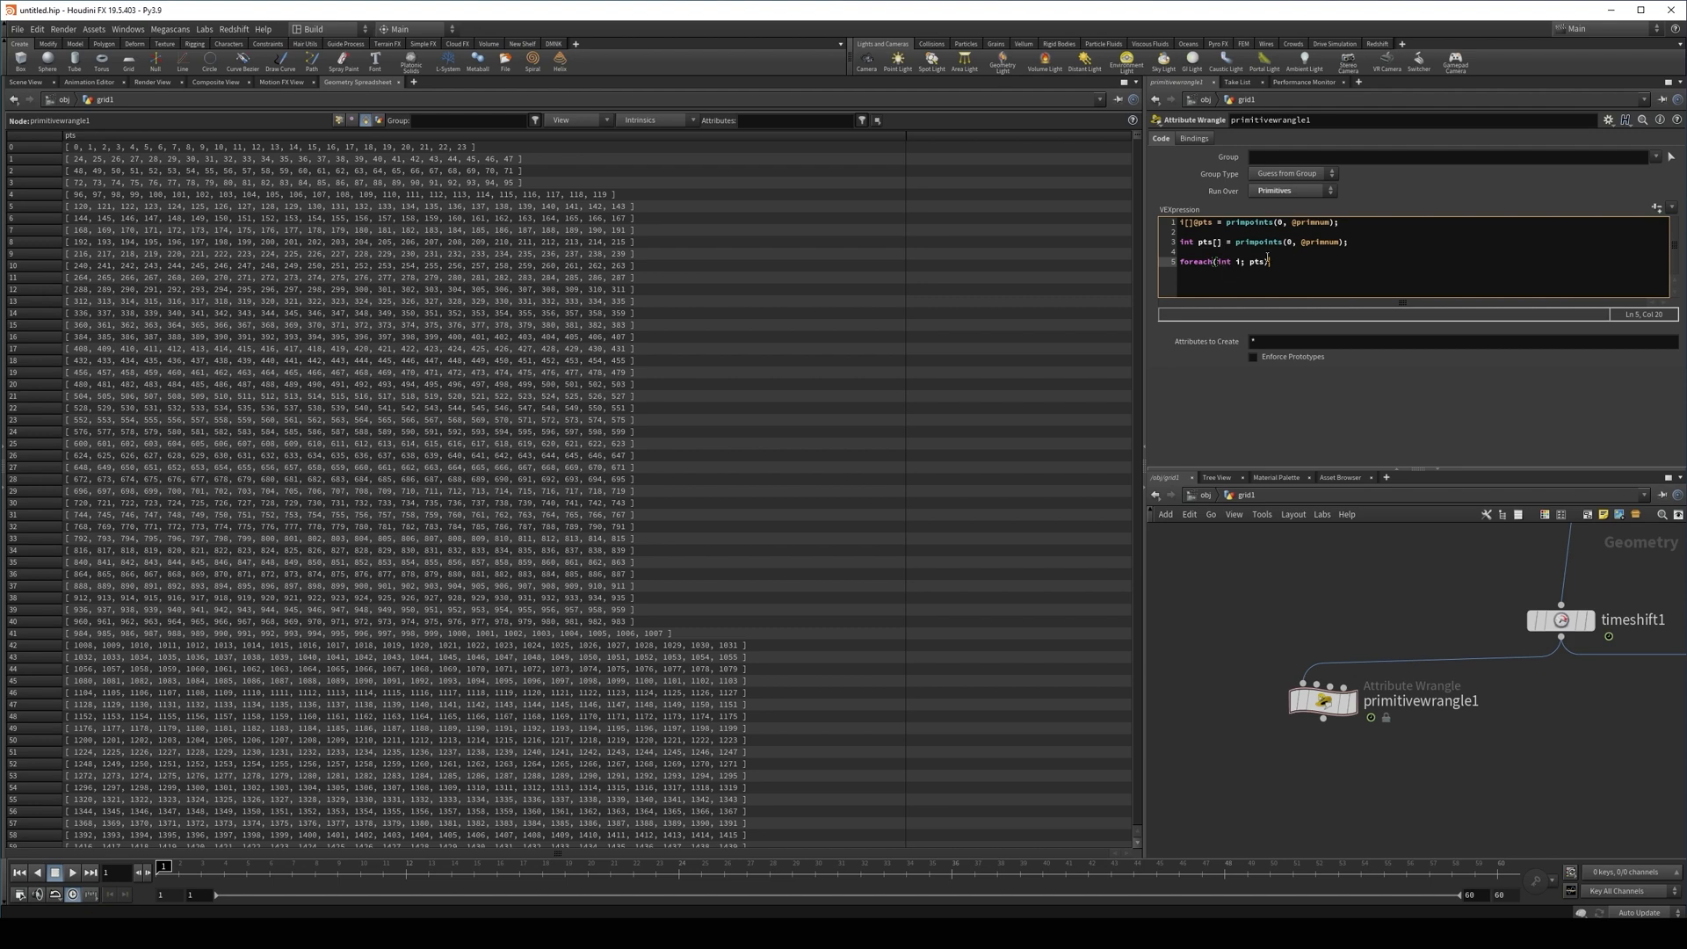
Insert the line int lent = len(pts); between the pts declaration and the foreach header
double_click(1240, 262)
left_click(1239, 264)
left_click(1273, 262)
left_click(1220, 252)
type("l")
key("BackSpace")
type("i")
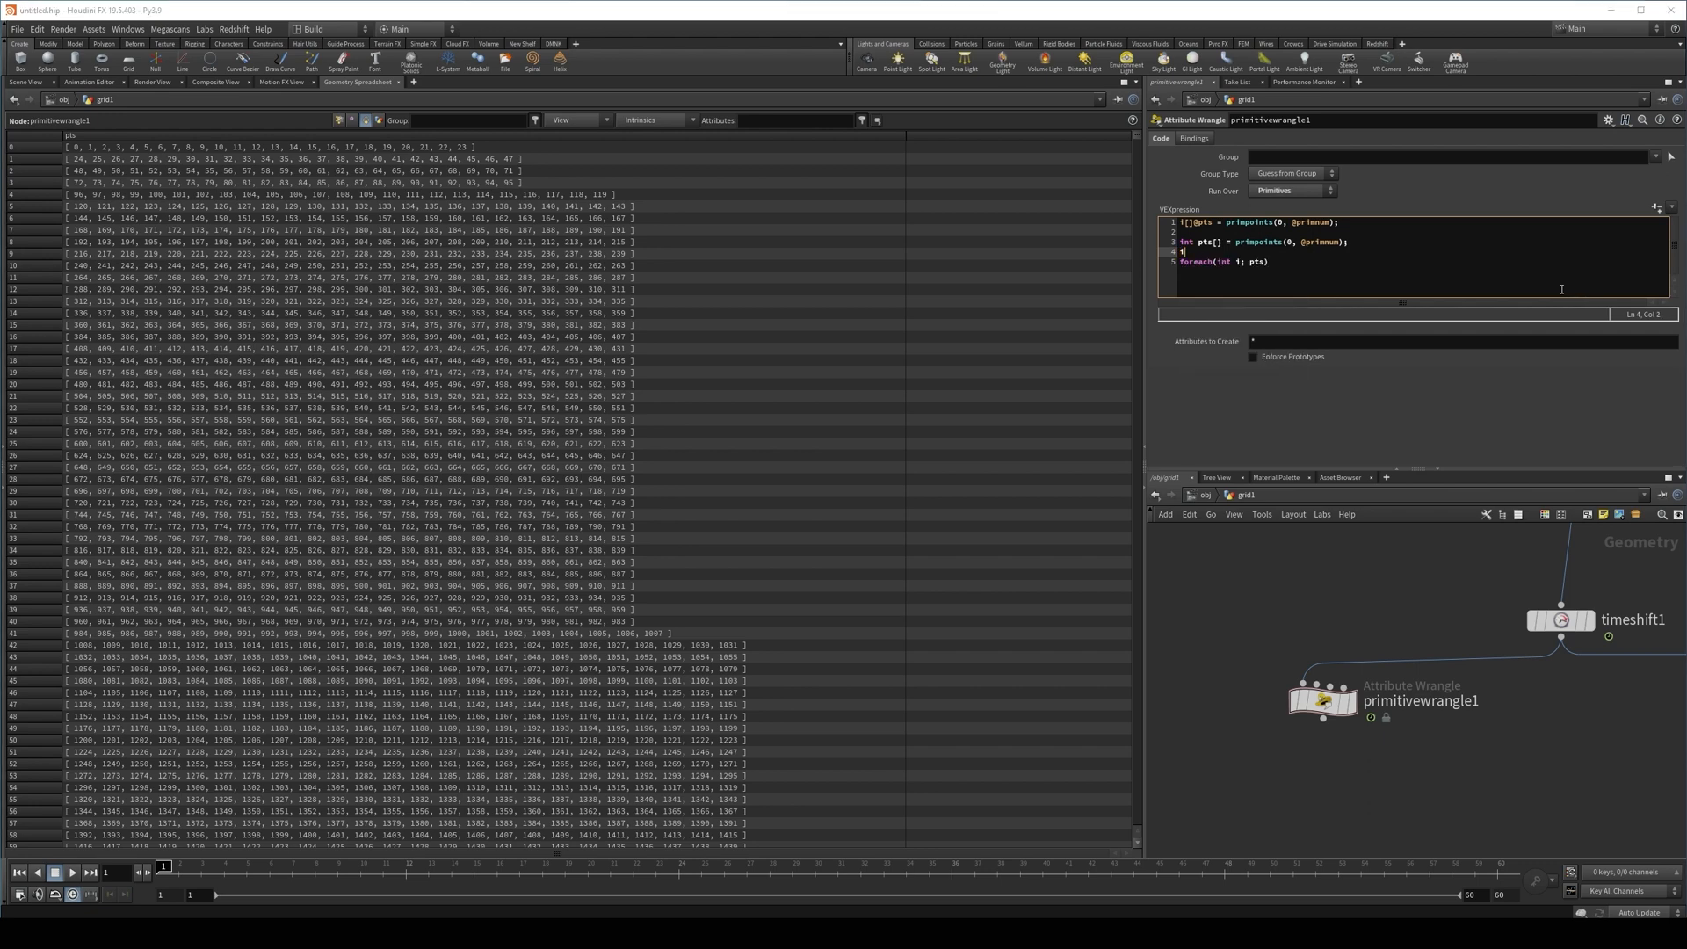
type("nt lent = len(")
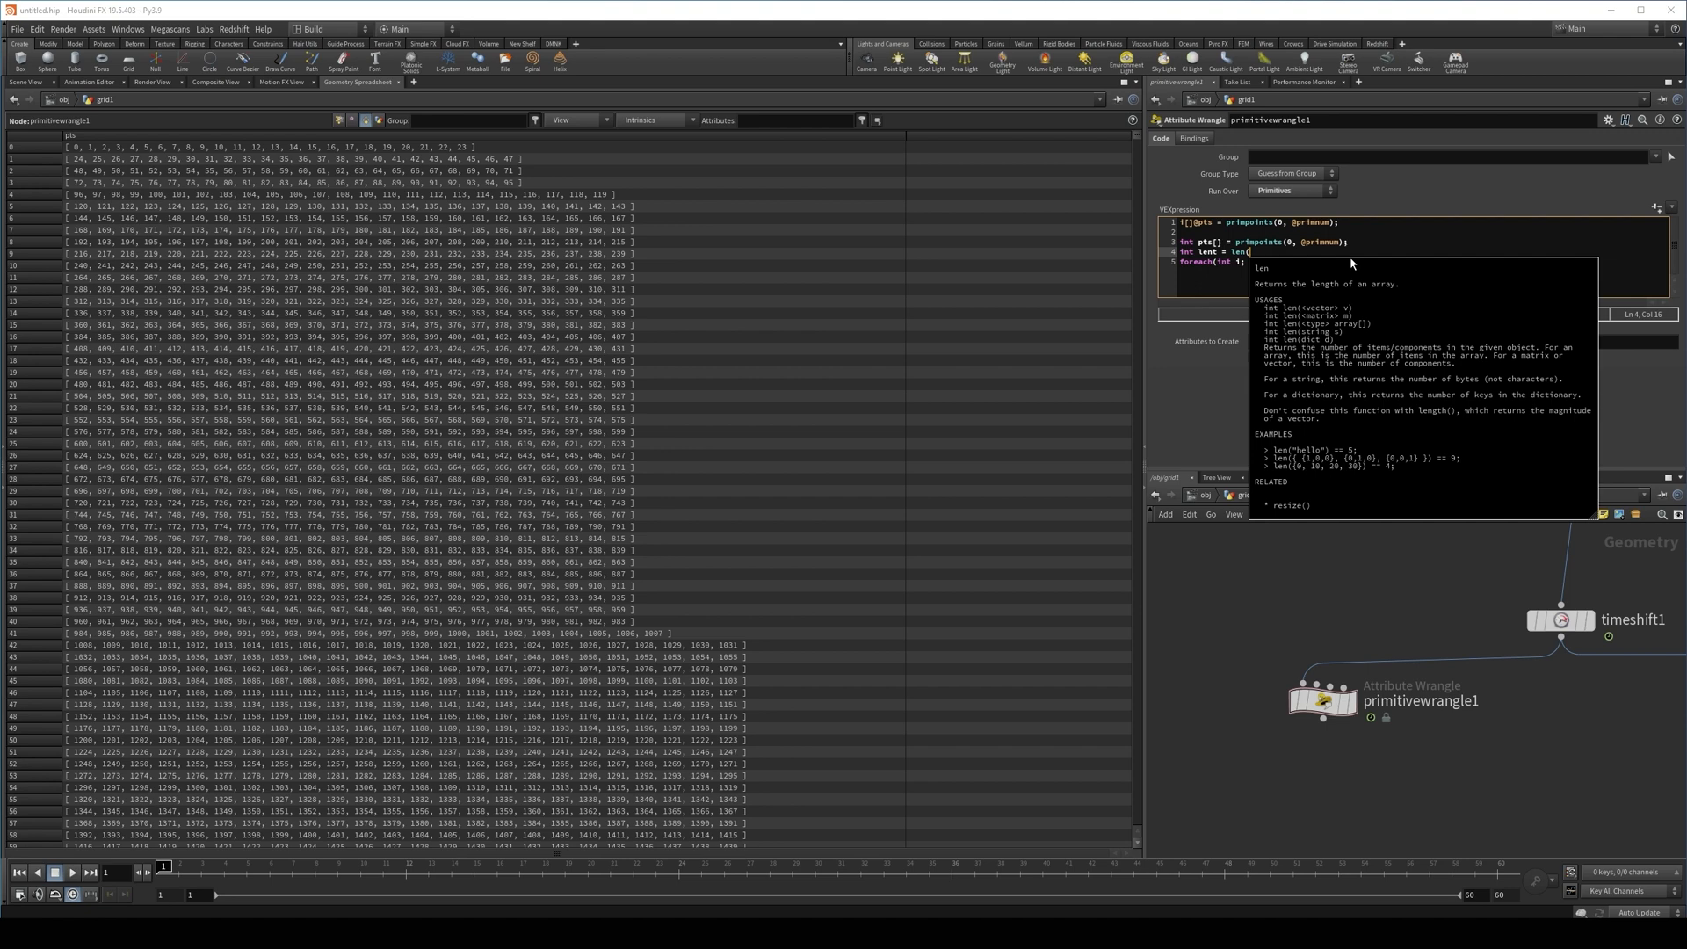
type("pts);")
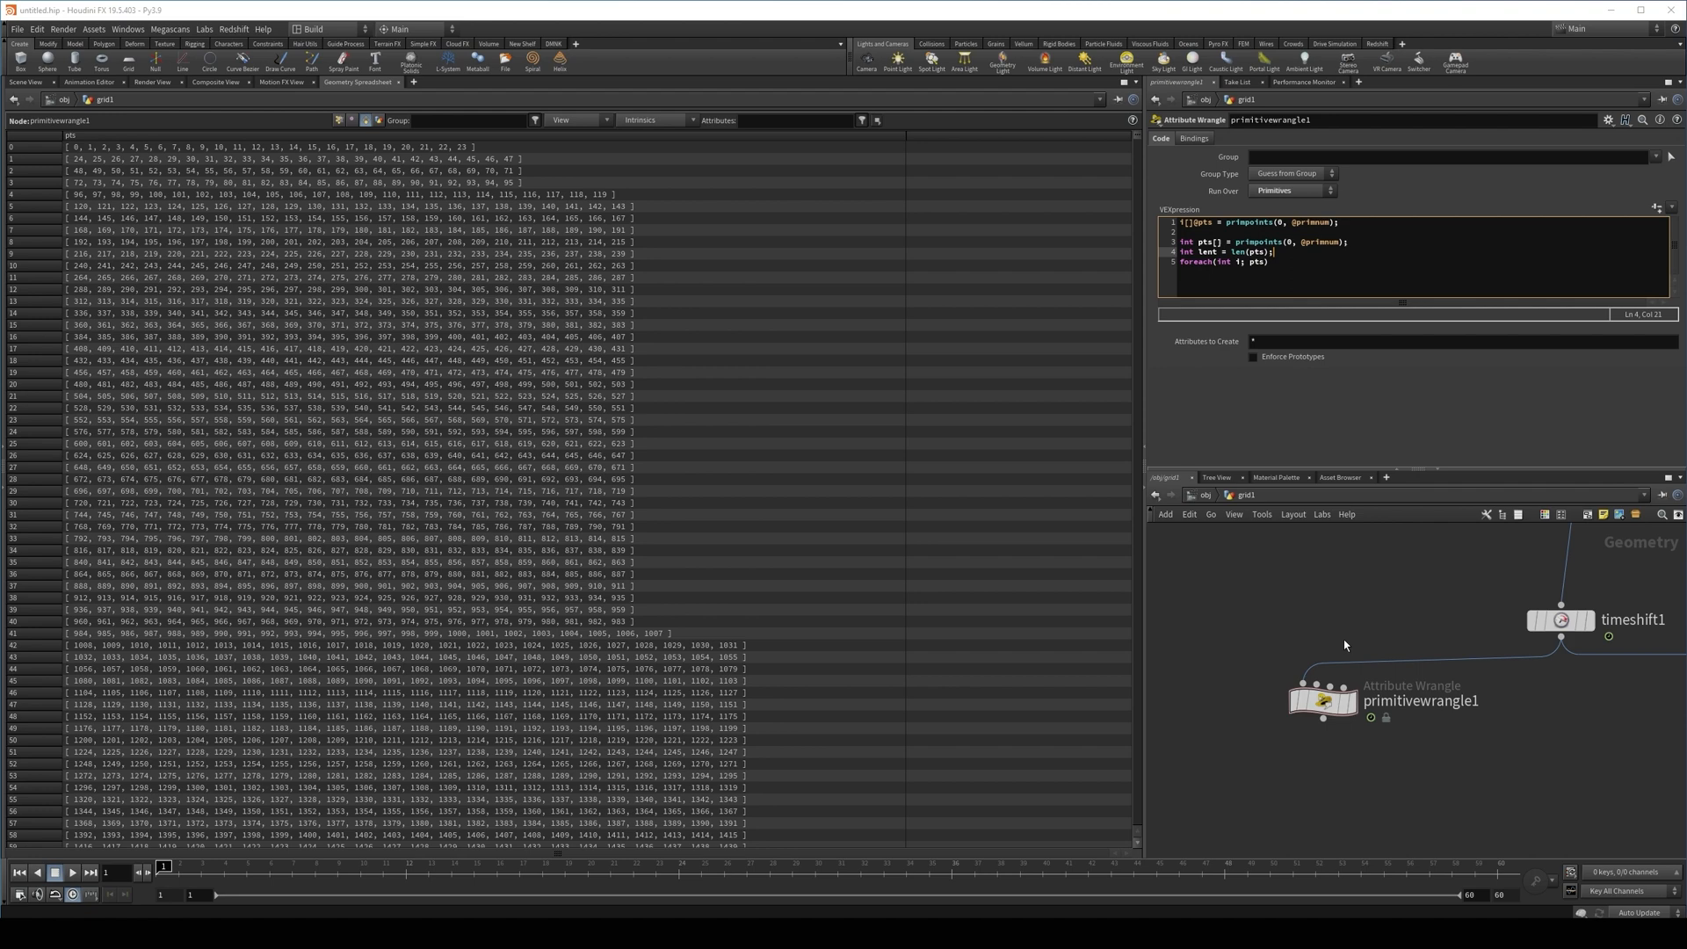
left_click(1340, 632)
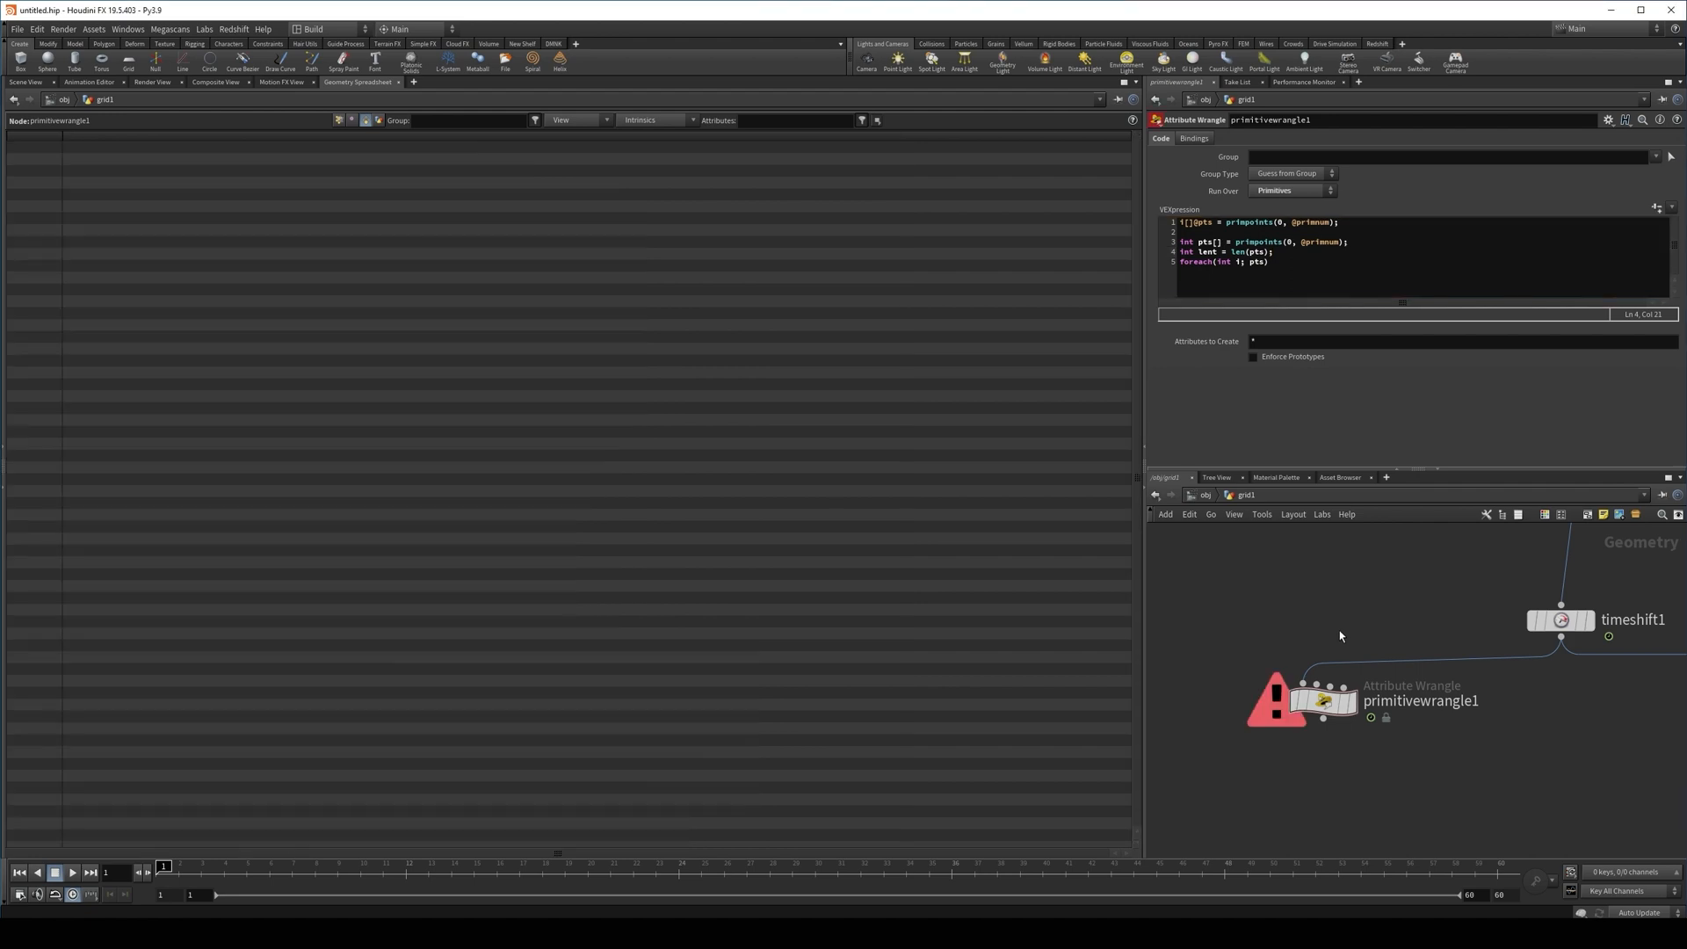
Add an empty braced body to the foreach loop and widen the pts column in the spreadsheet again
left_click(1273, 265)
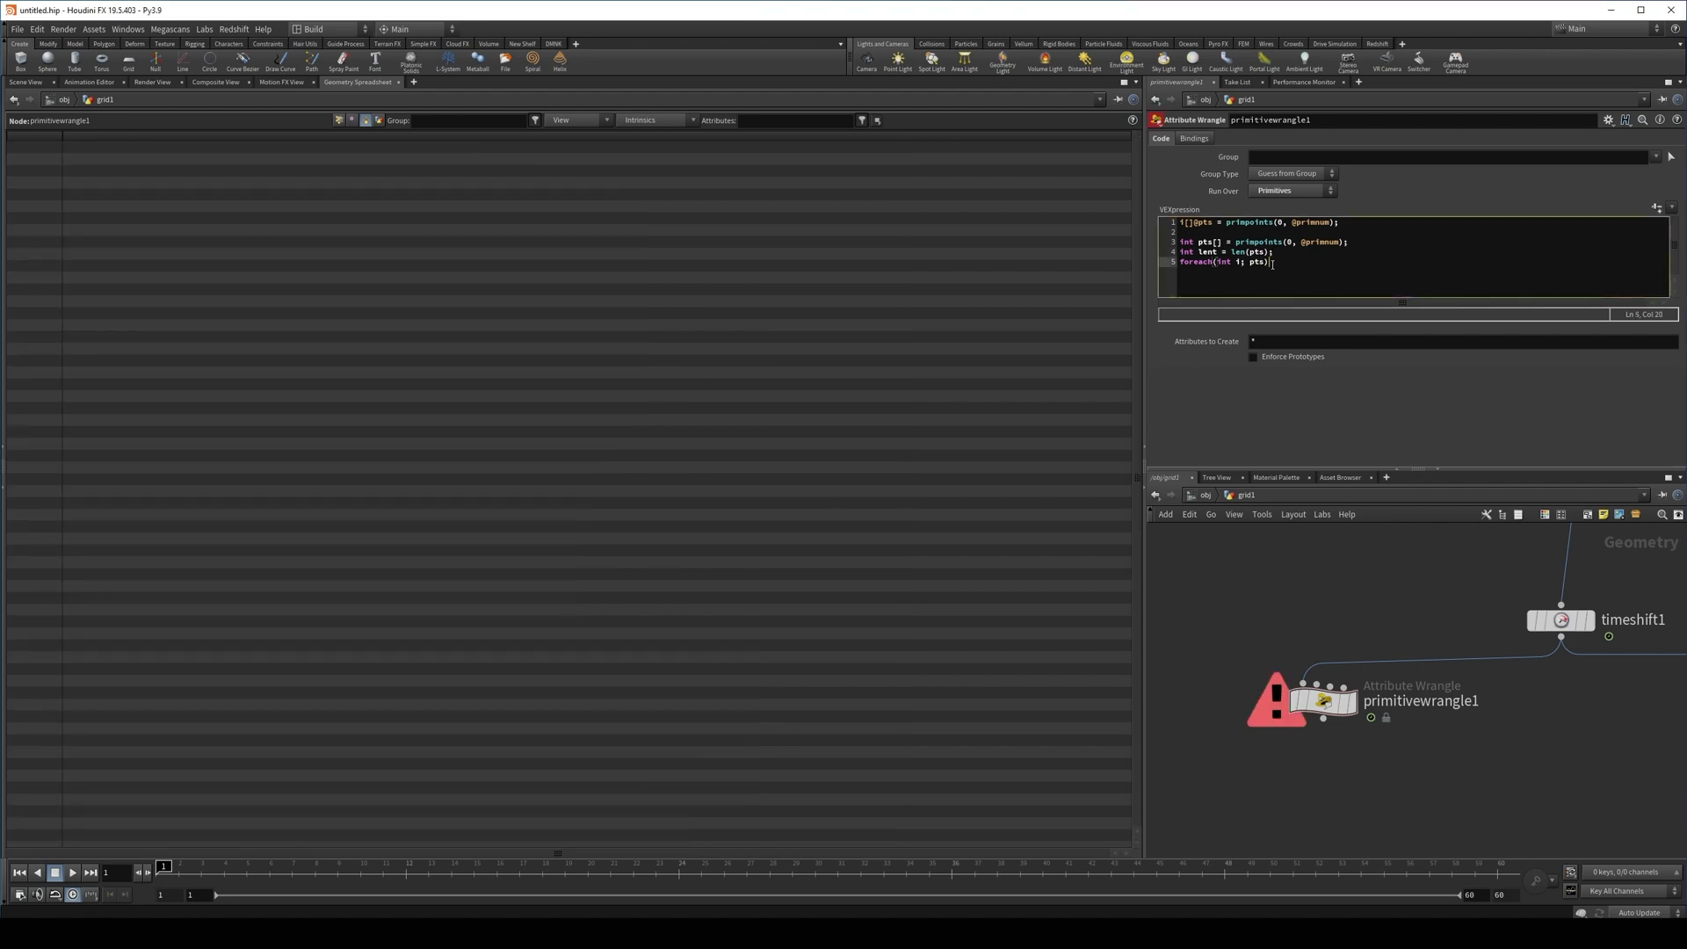
key("Return")
type("{")
key("Return")
key("Return")
type("}")
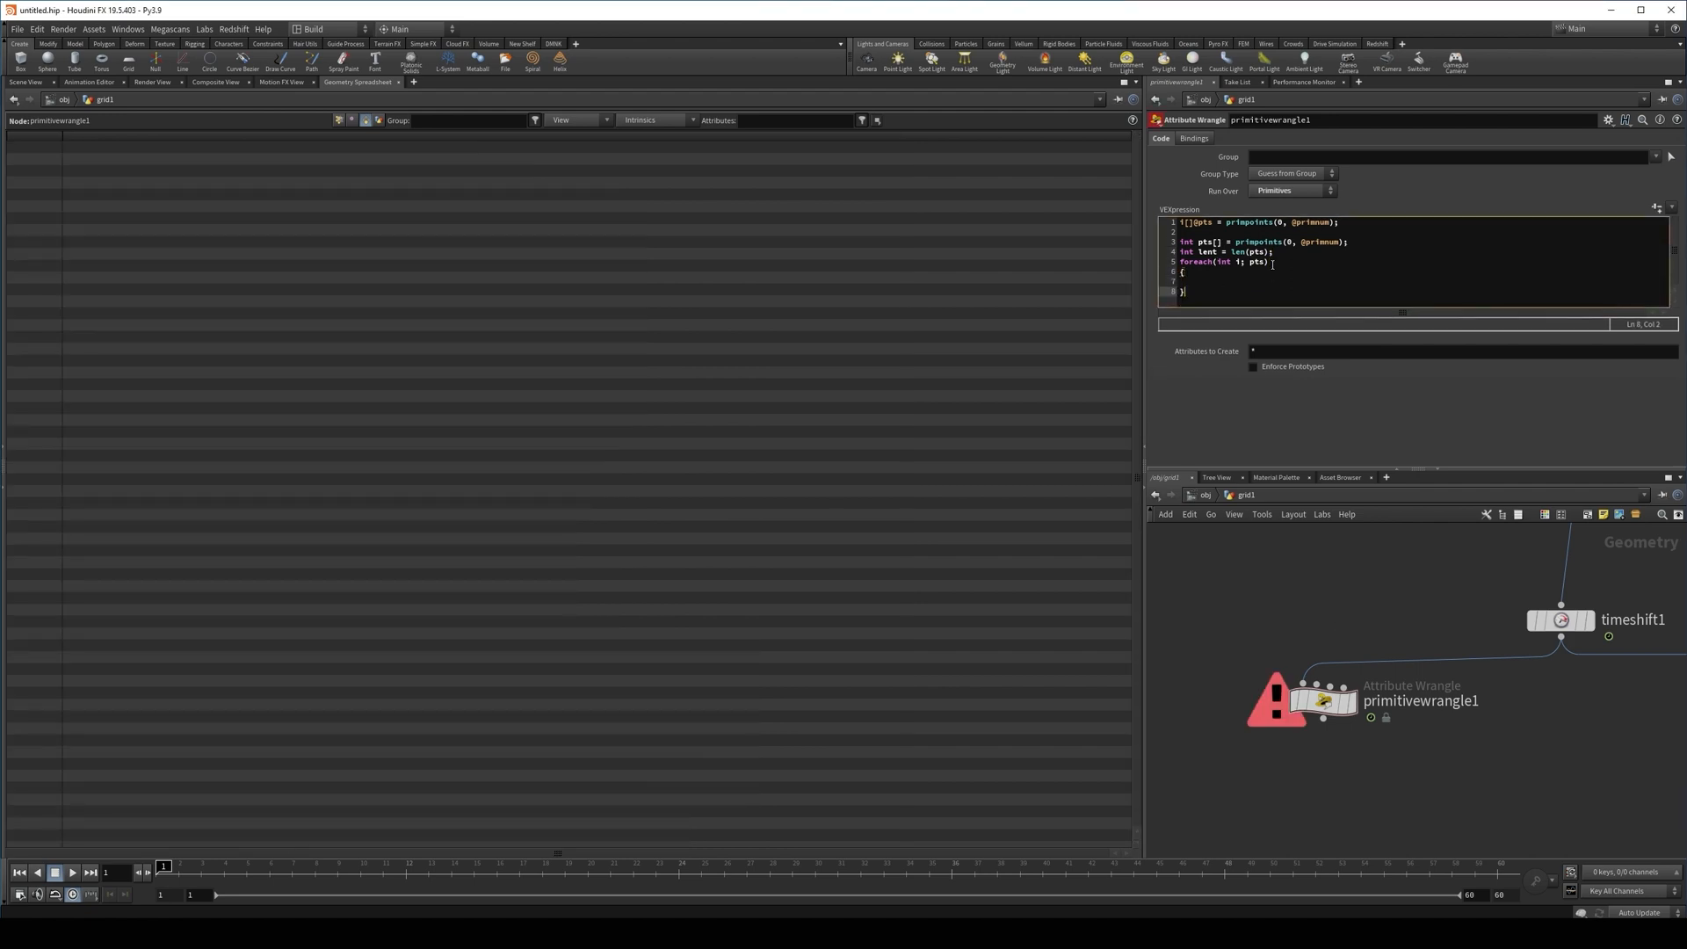
left_click(1294, 557)
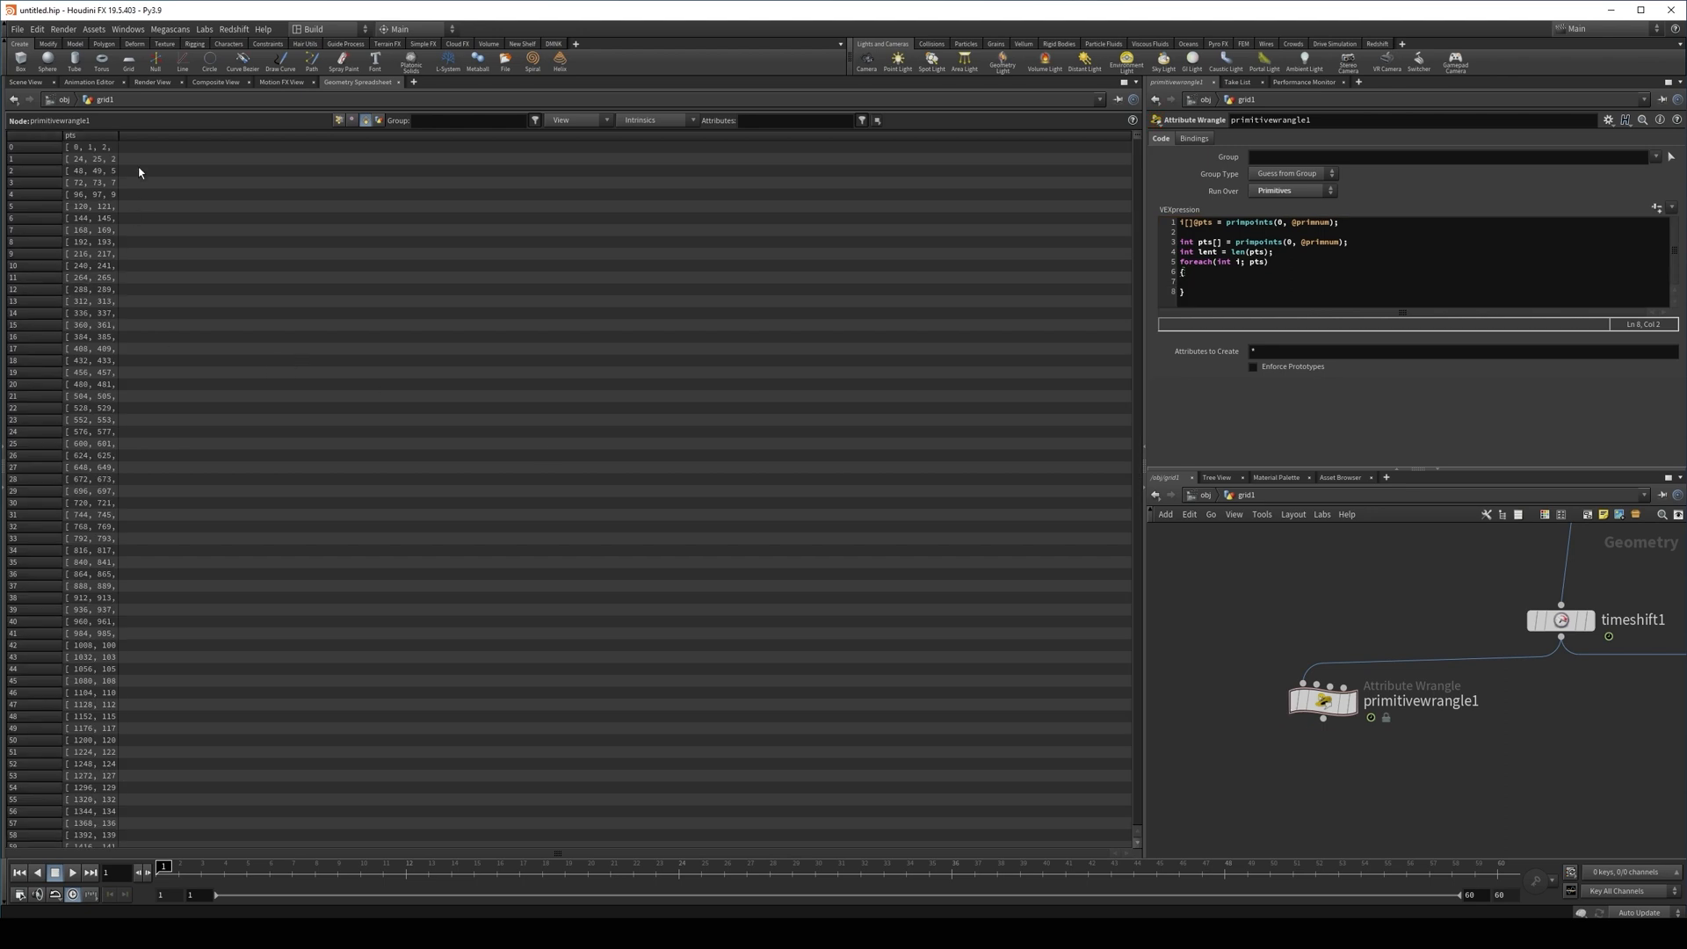
left_click_drag(119, 135, 818, 135)
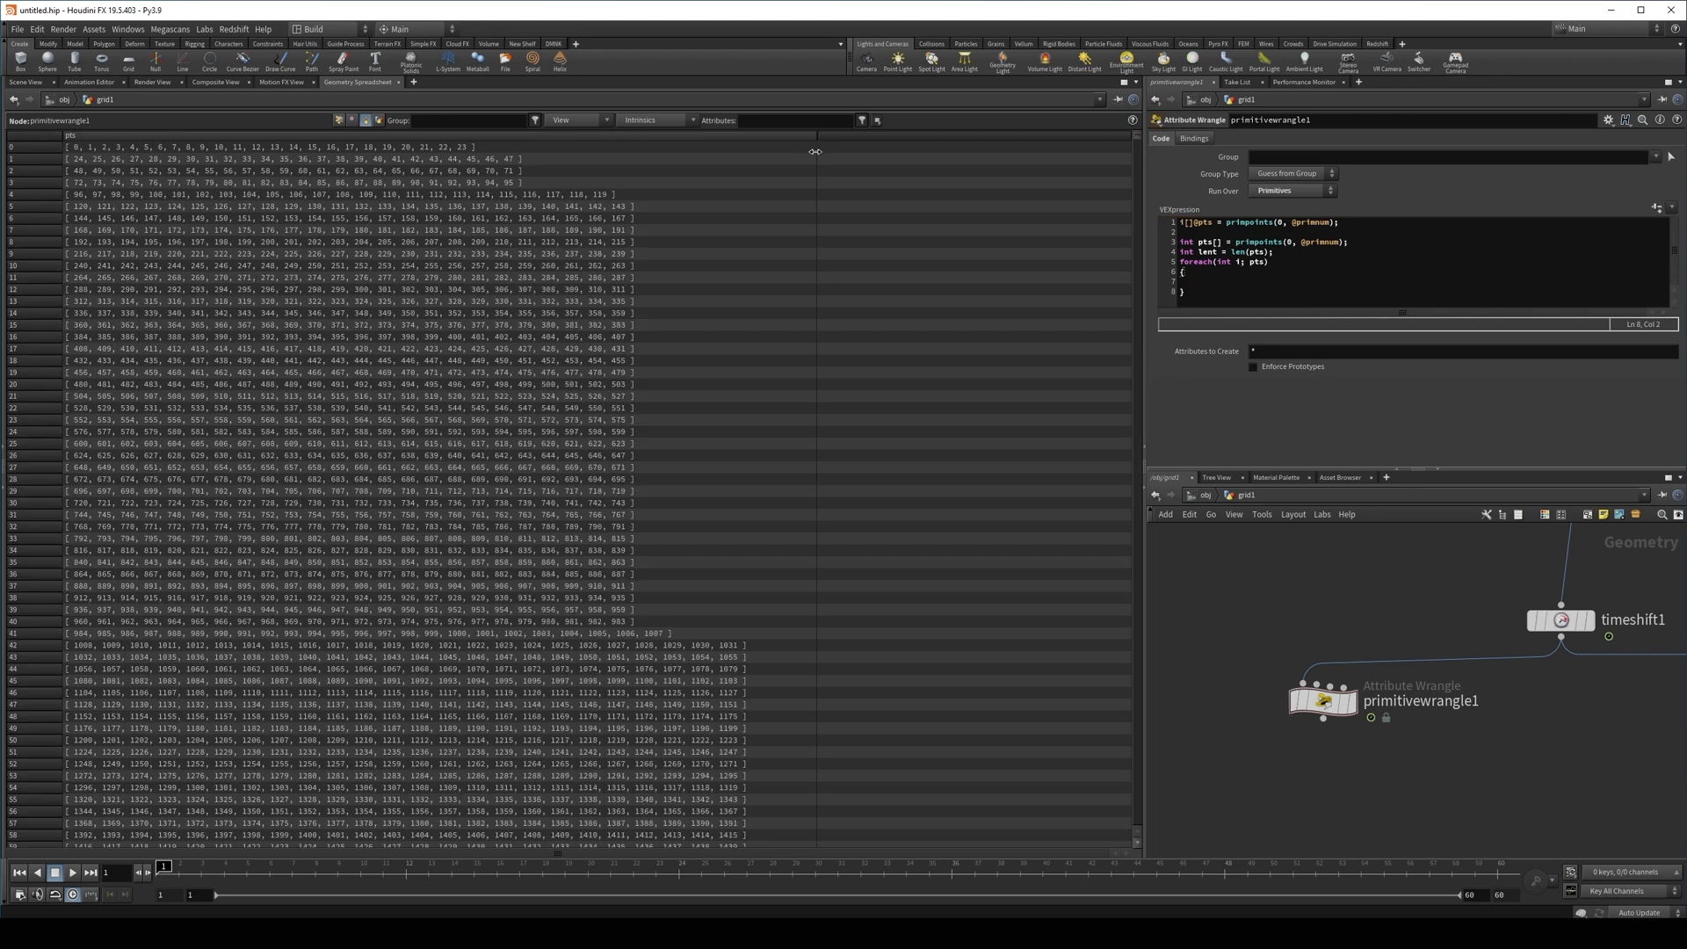
Subtract 1 from the array length so the line reads int lent = len(pts)-1;
left_click(1270, 252)
type(";")
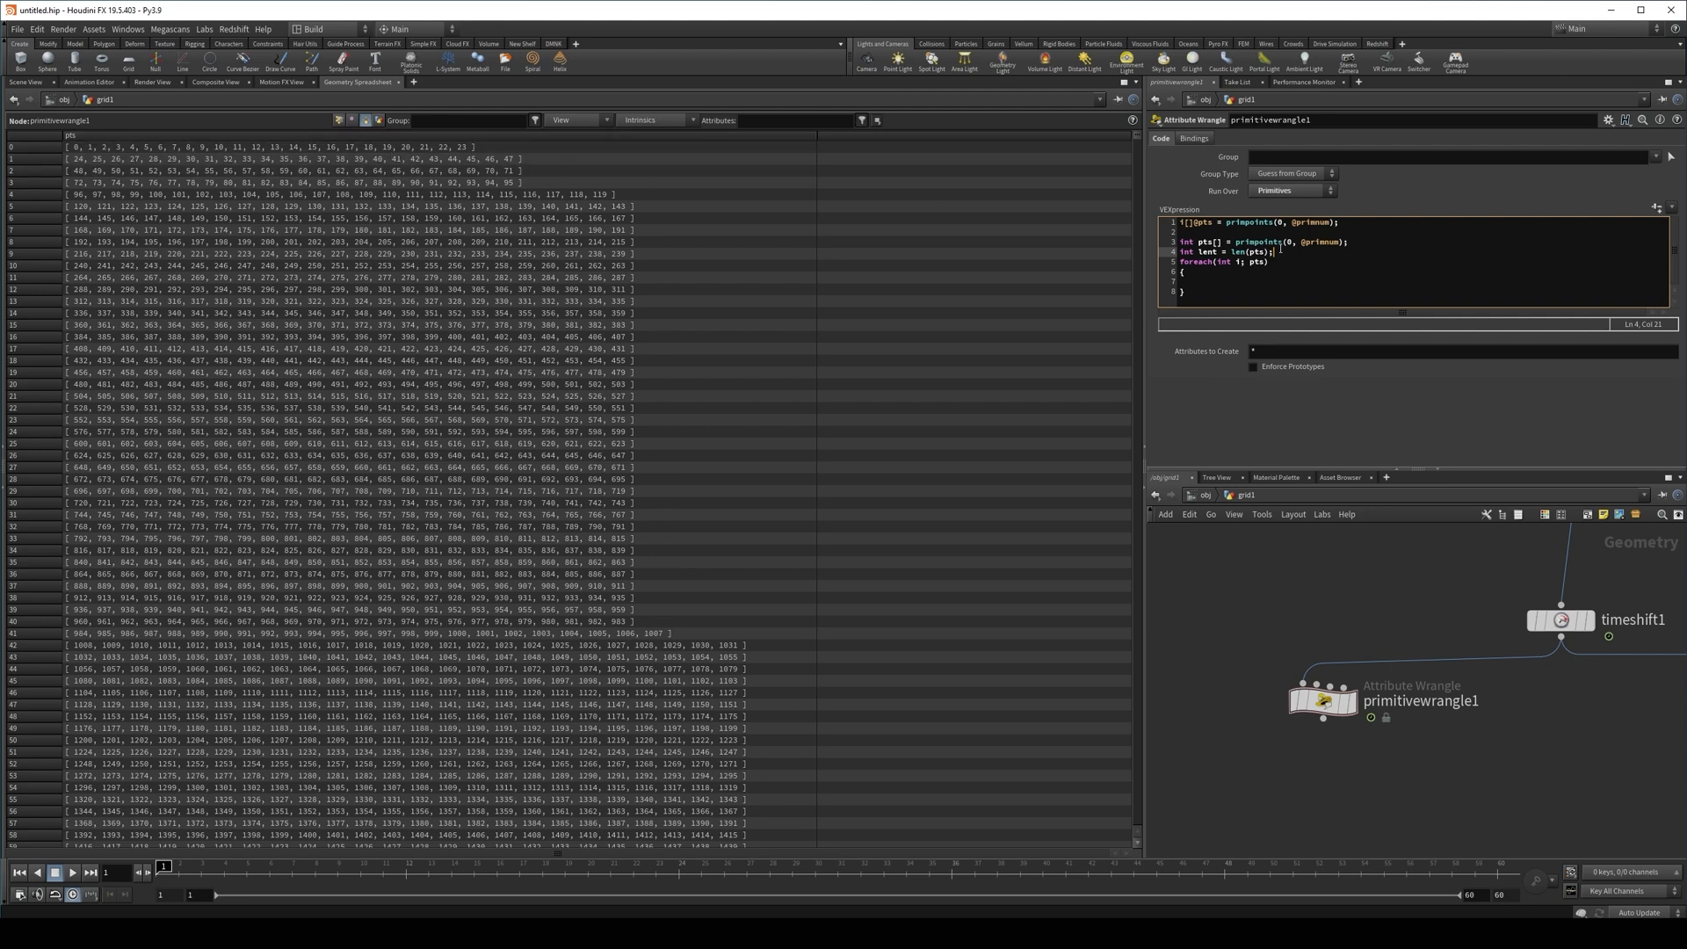
left_click(1265, 263)
left_click(1267, 254)
type("-1;")
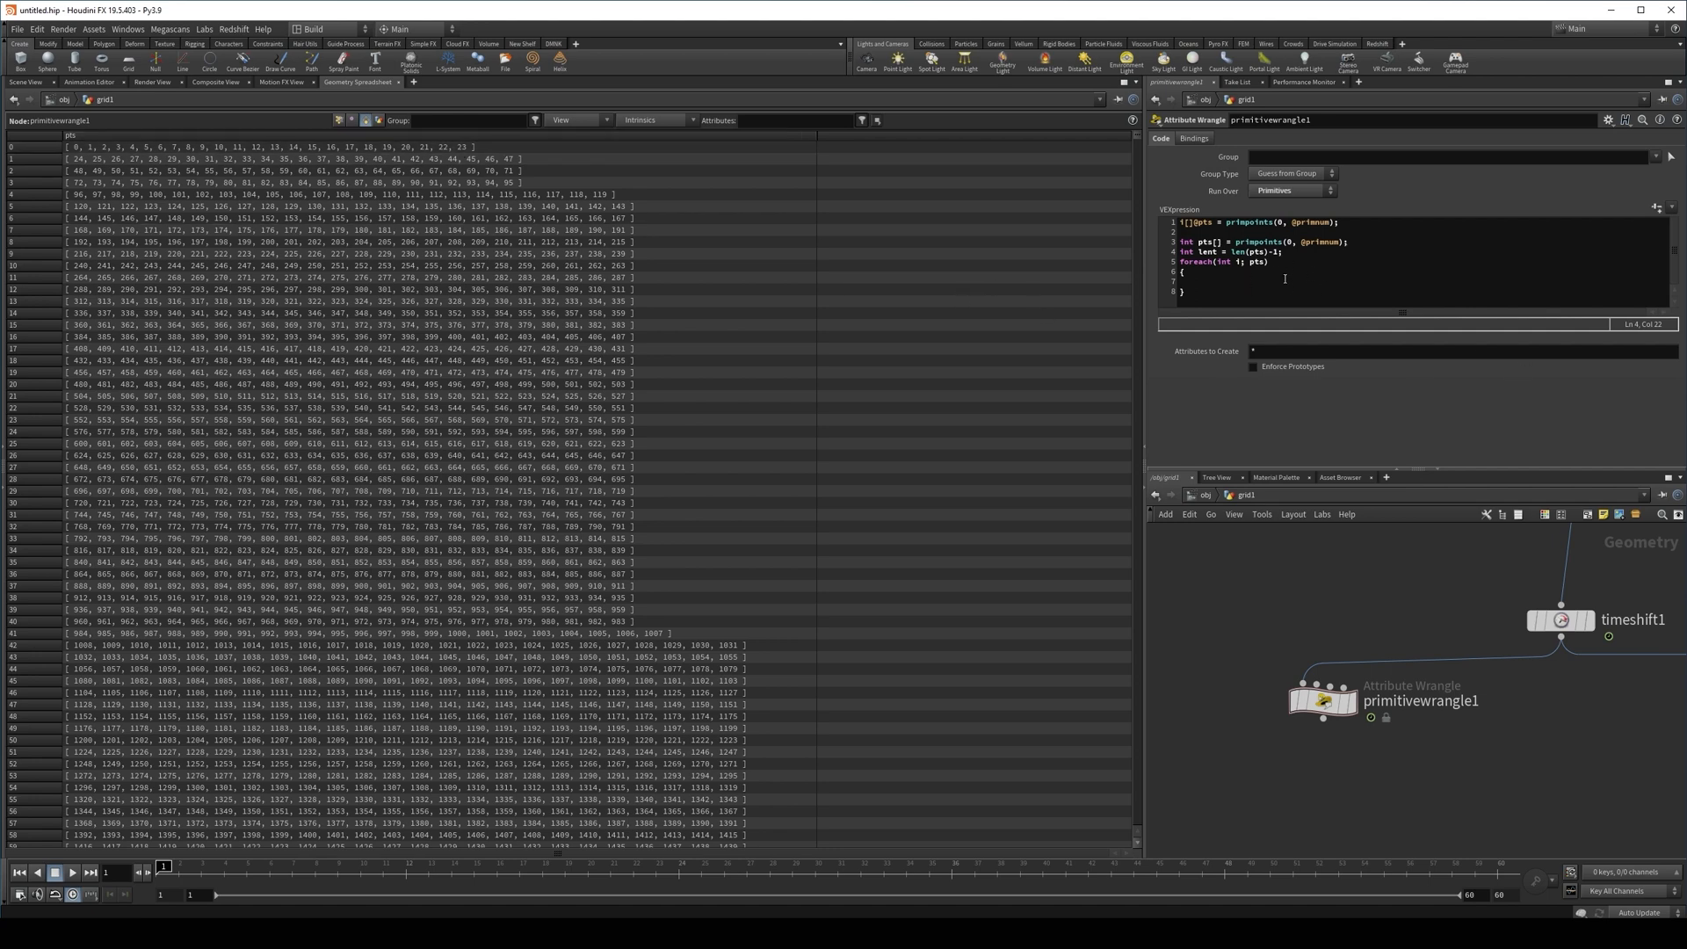
Insert the line int tpt = pts[lent]; above the foreach loop
left_click(1299, 254)
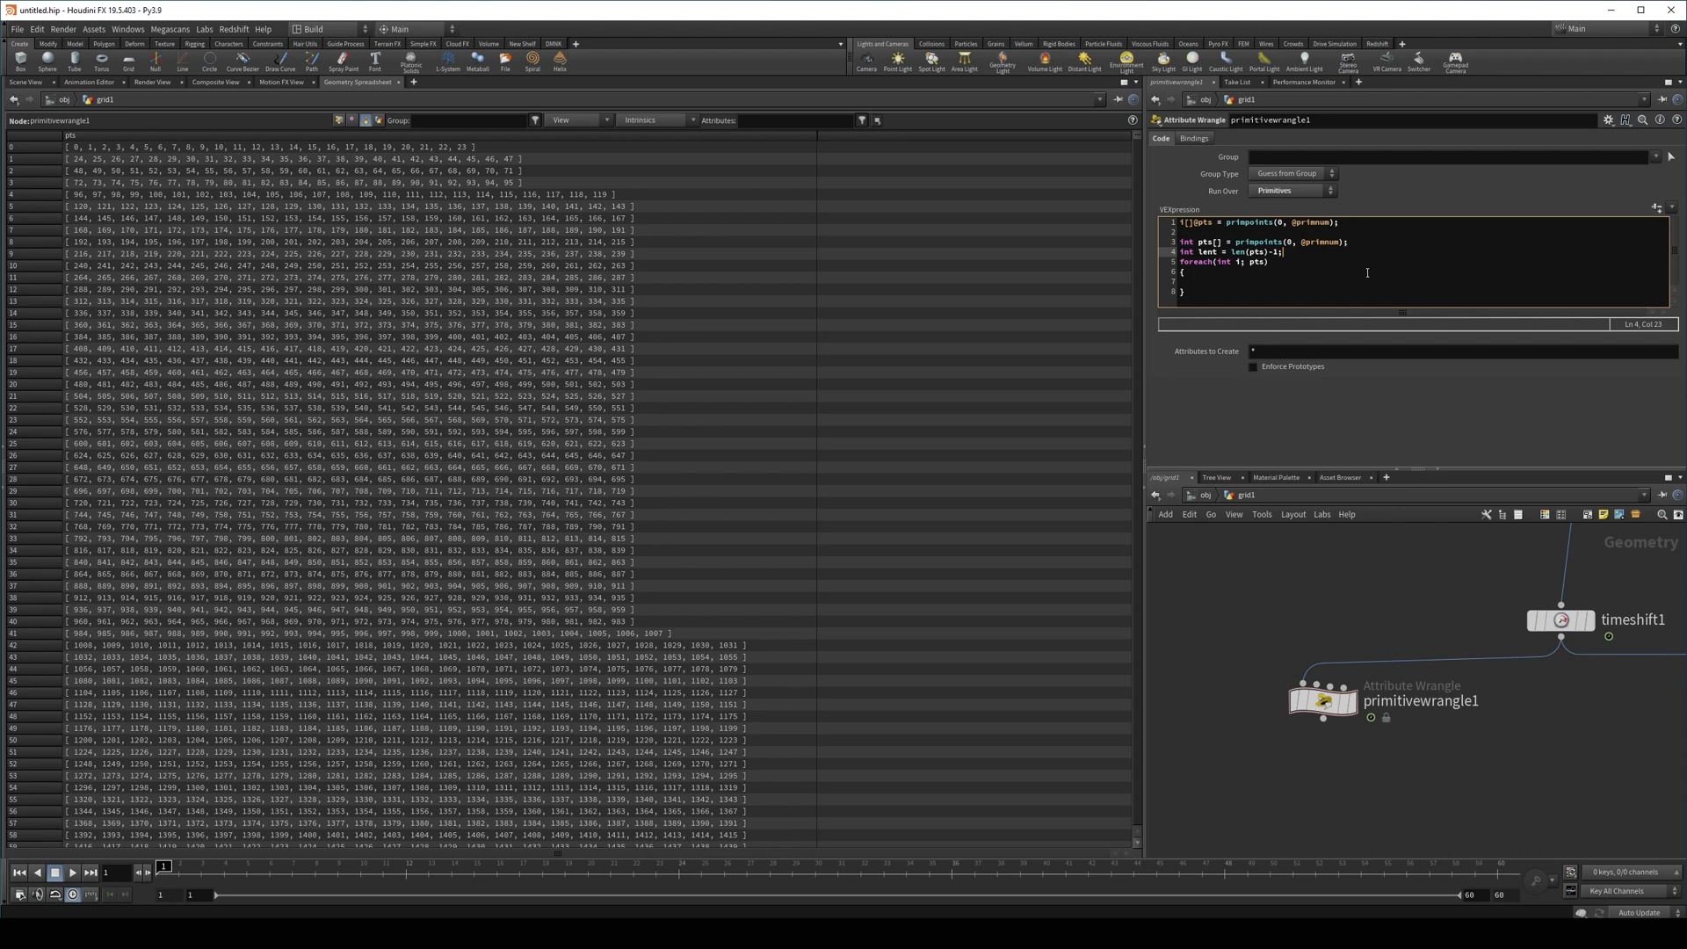
key("Return")
type("i")
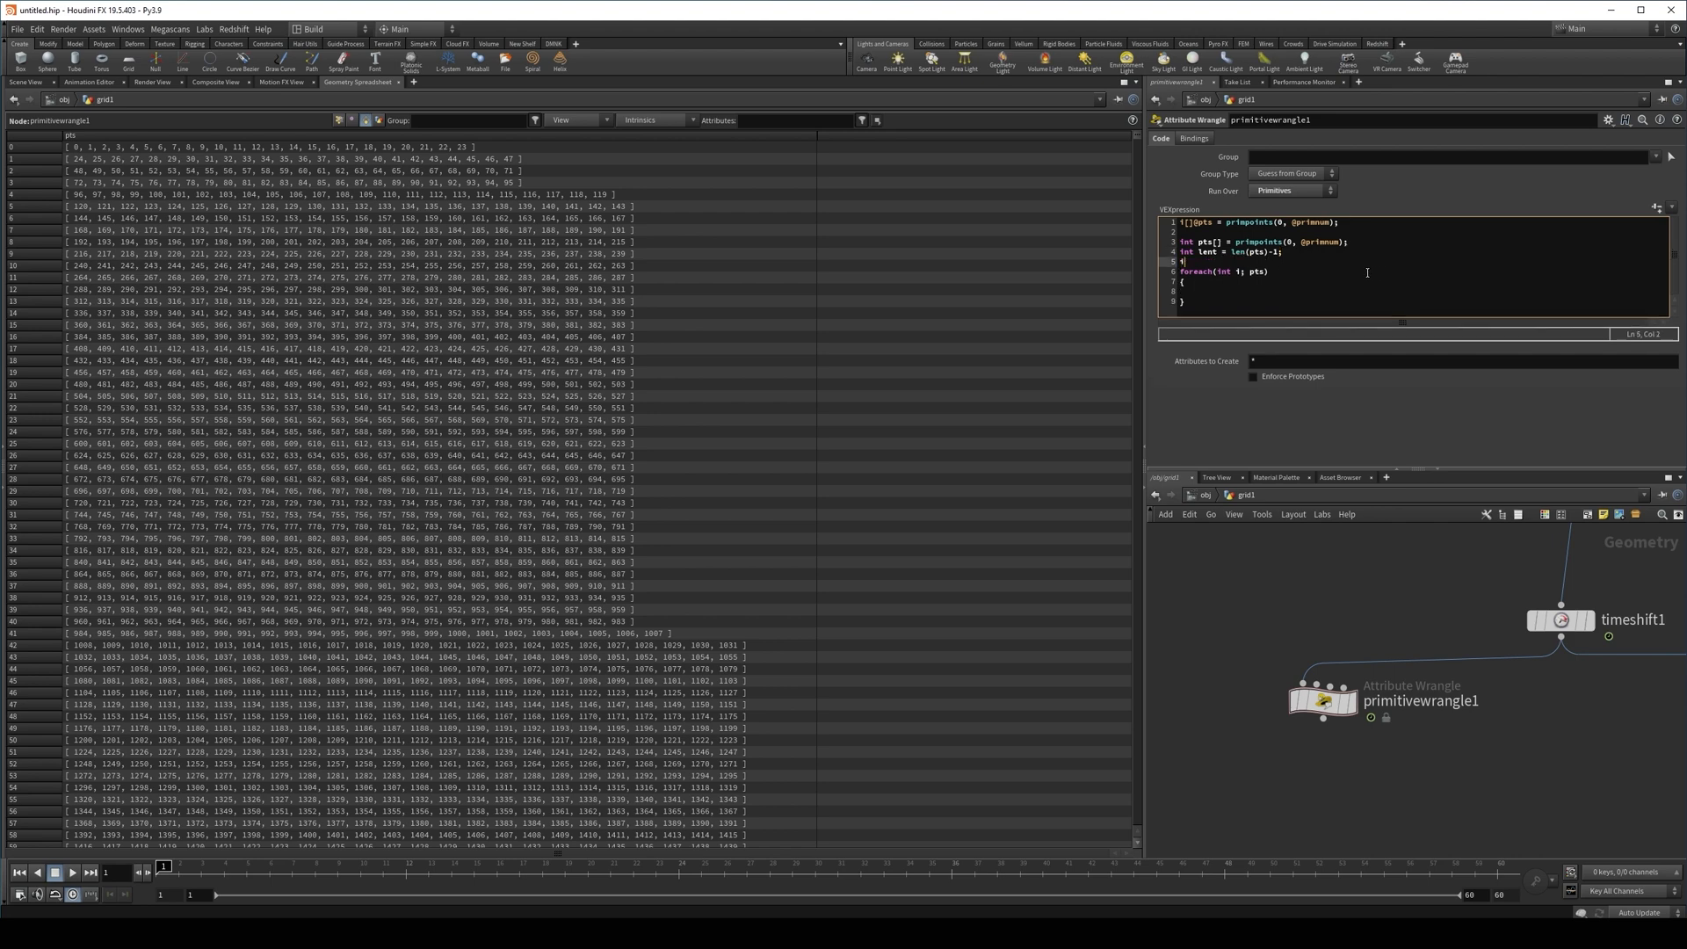
type("nt tpt")
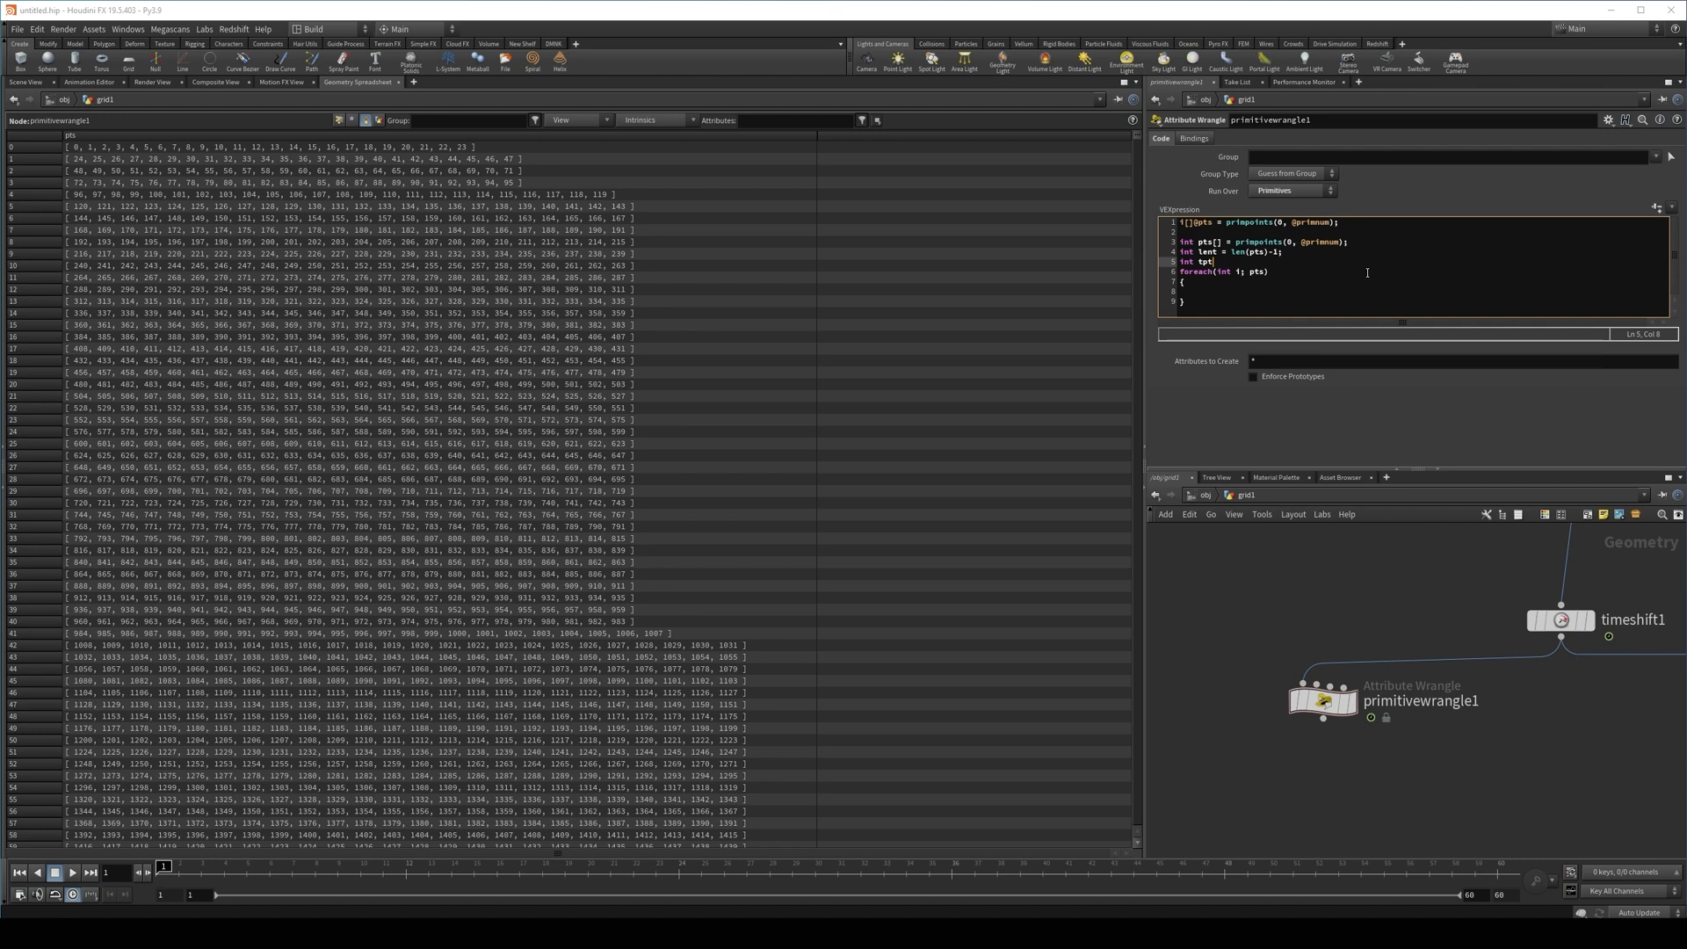
type("= pts[lent")
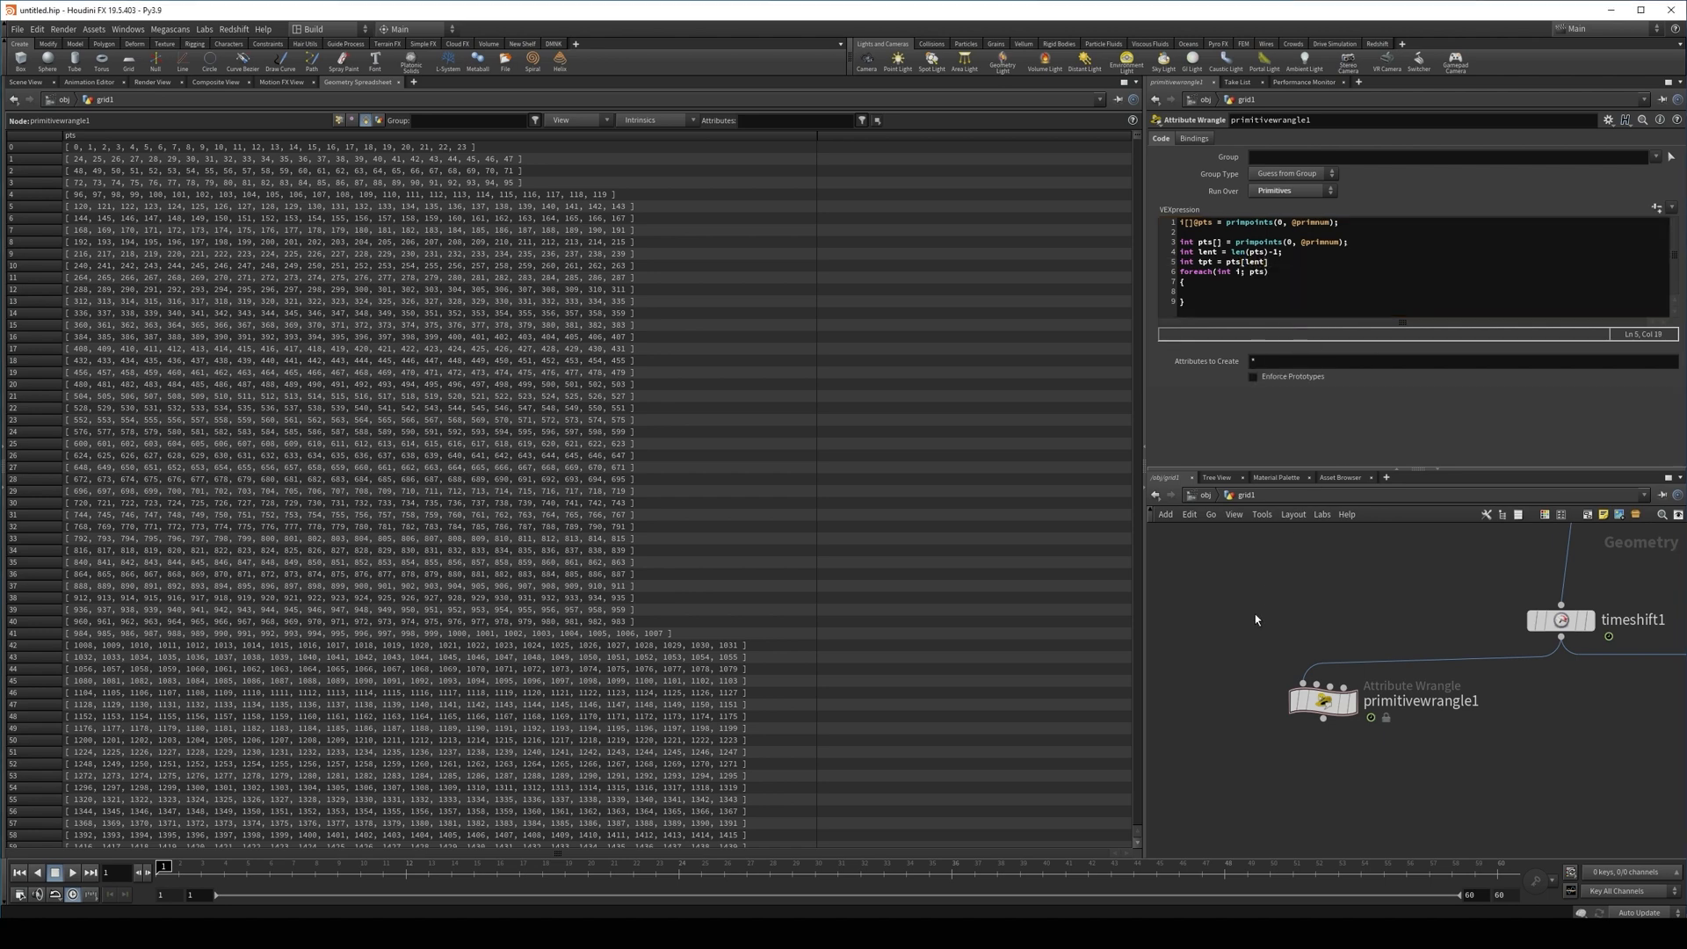
left_click(1275, 263)
type(";")
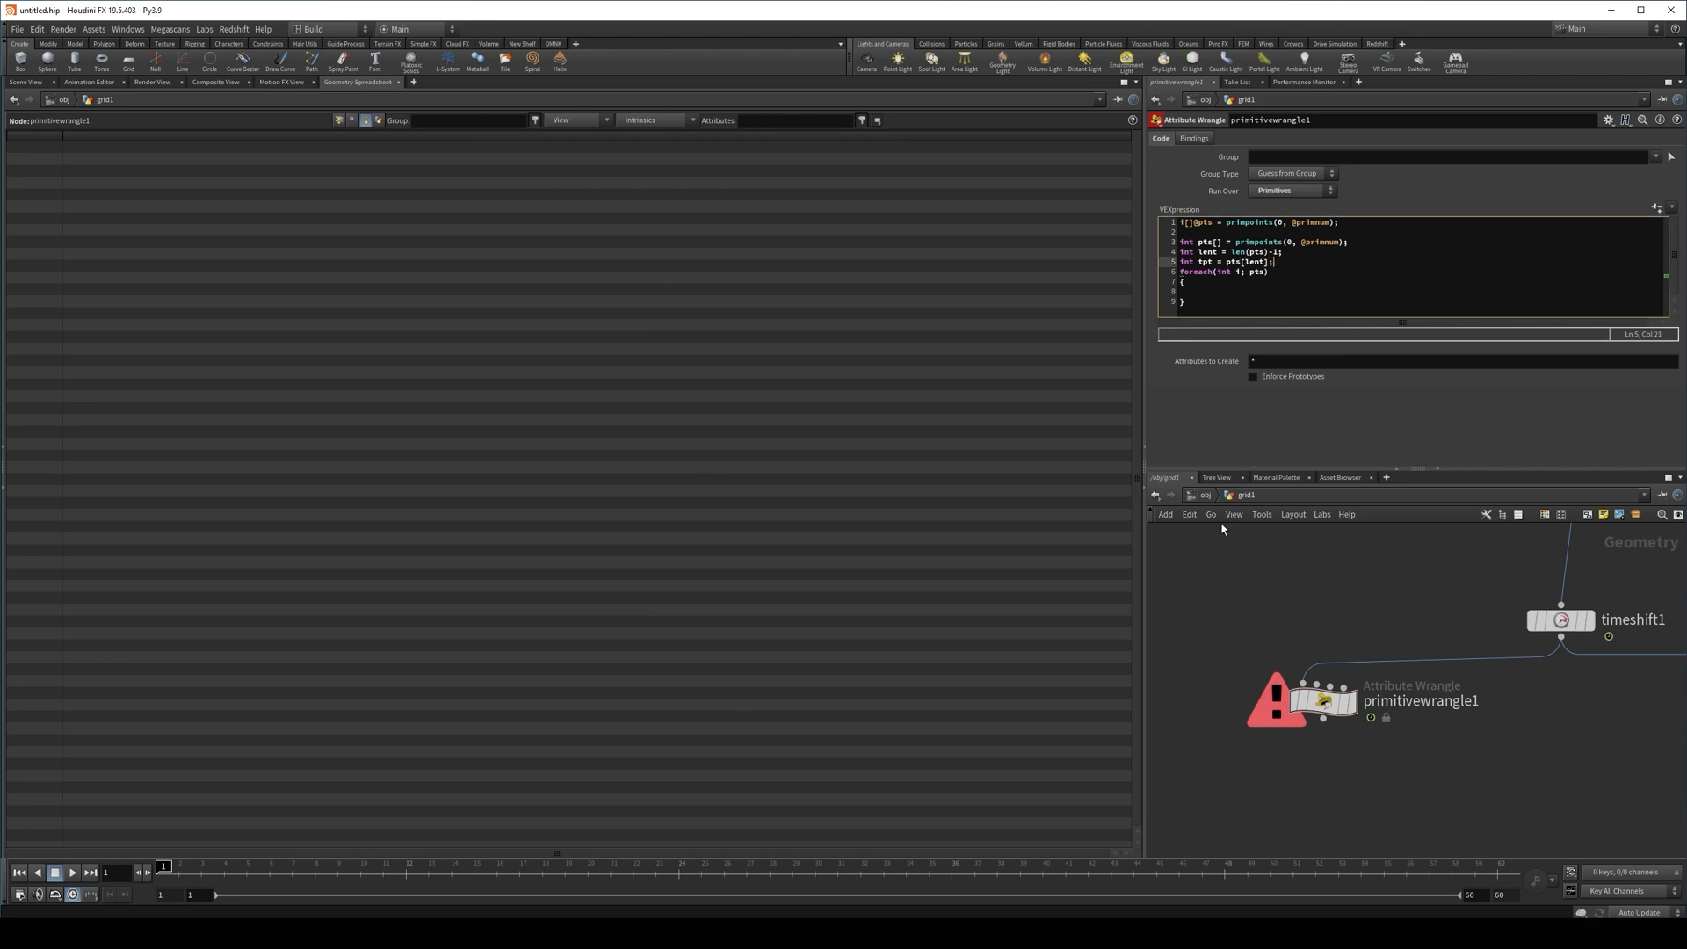
Try index 0 in the tpt line and widen the pts column to compare it with each array's first entry
left_click(1229, 262)
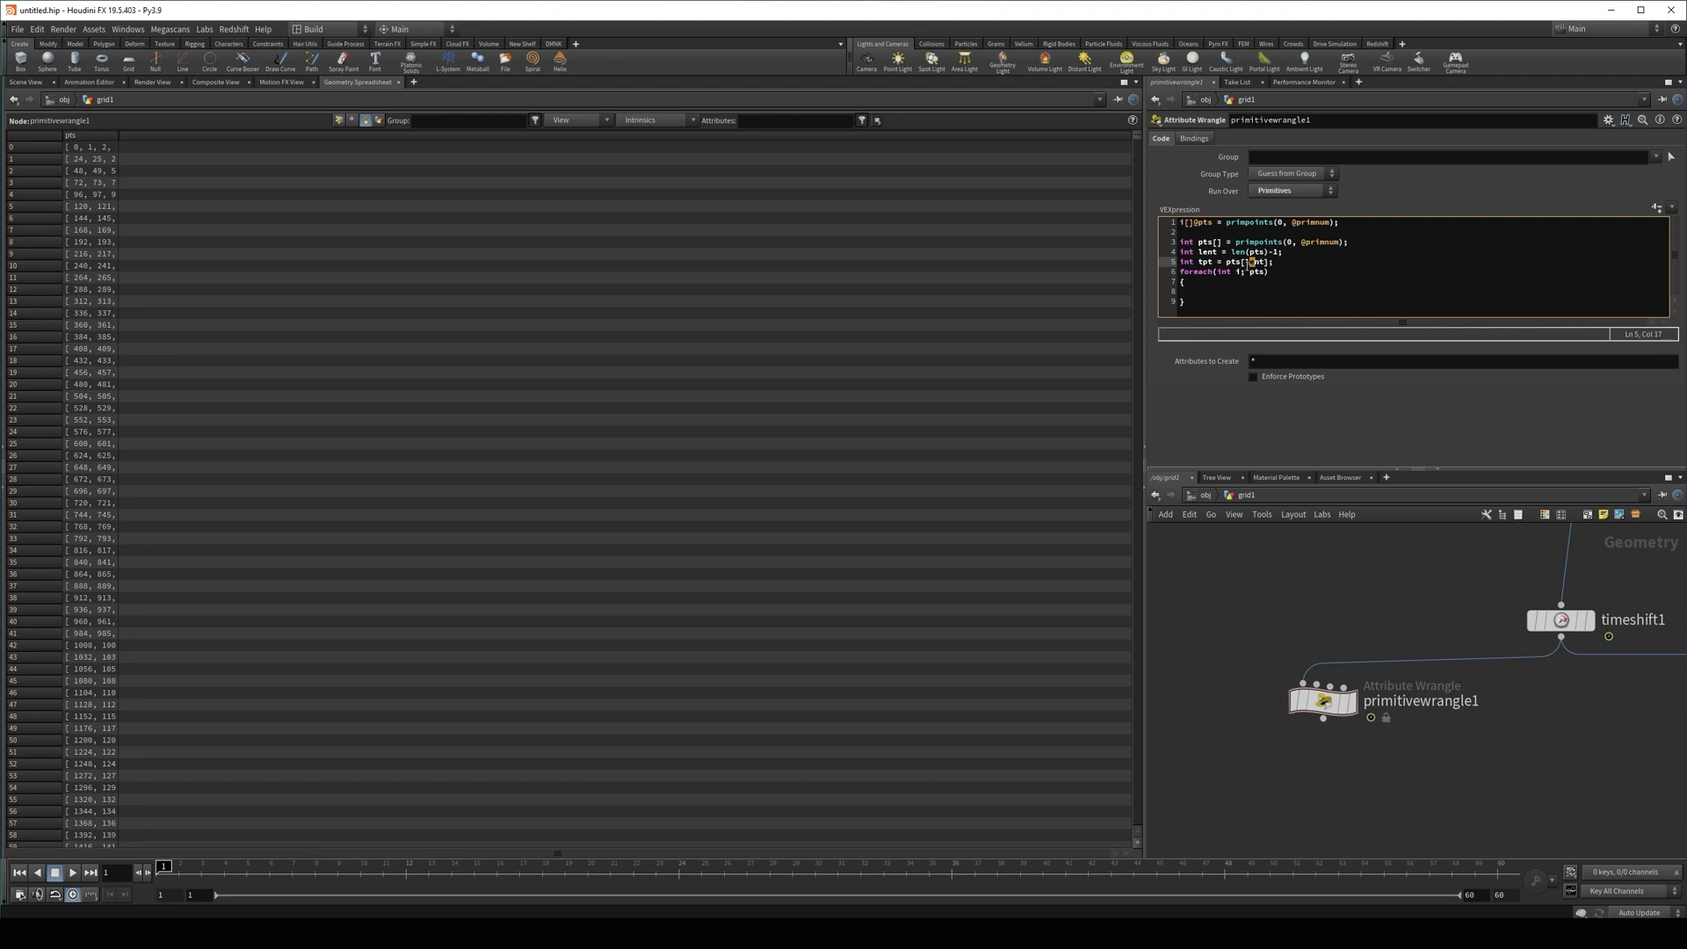
mouse_move(1244, 263)
left_mouse_down()
mouse_move(1266, 263)
mouse_move(1244, 262)
left_mouse_up()
left_click(1263, 271)
type("0")
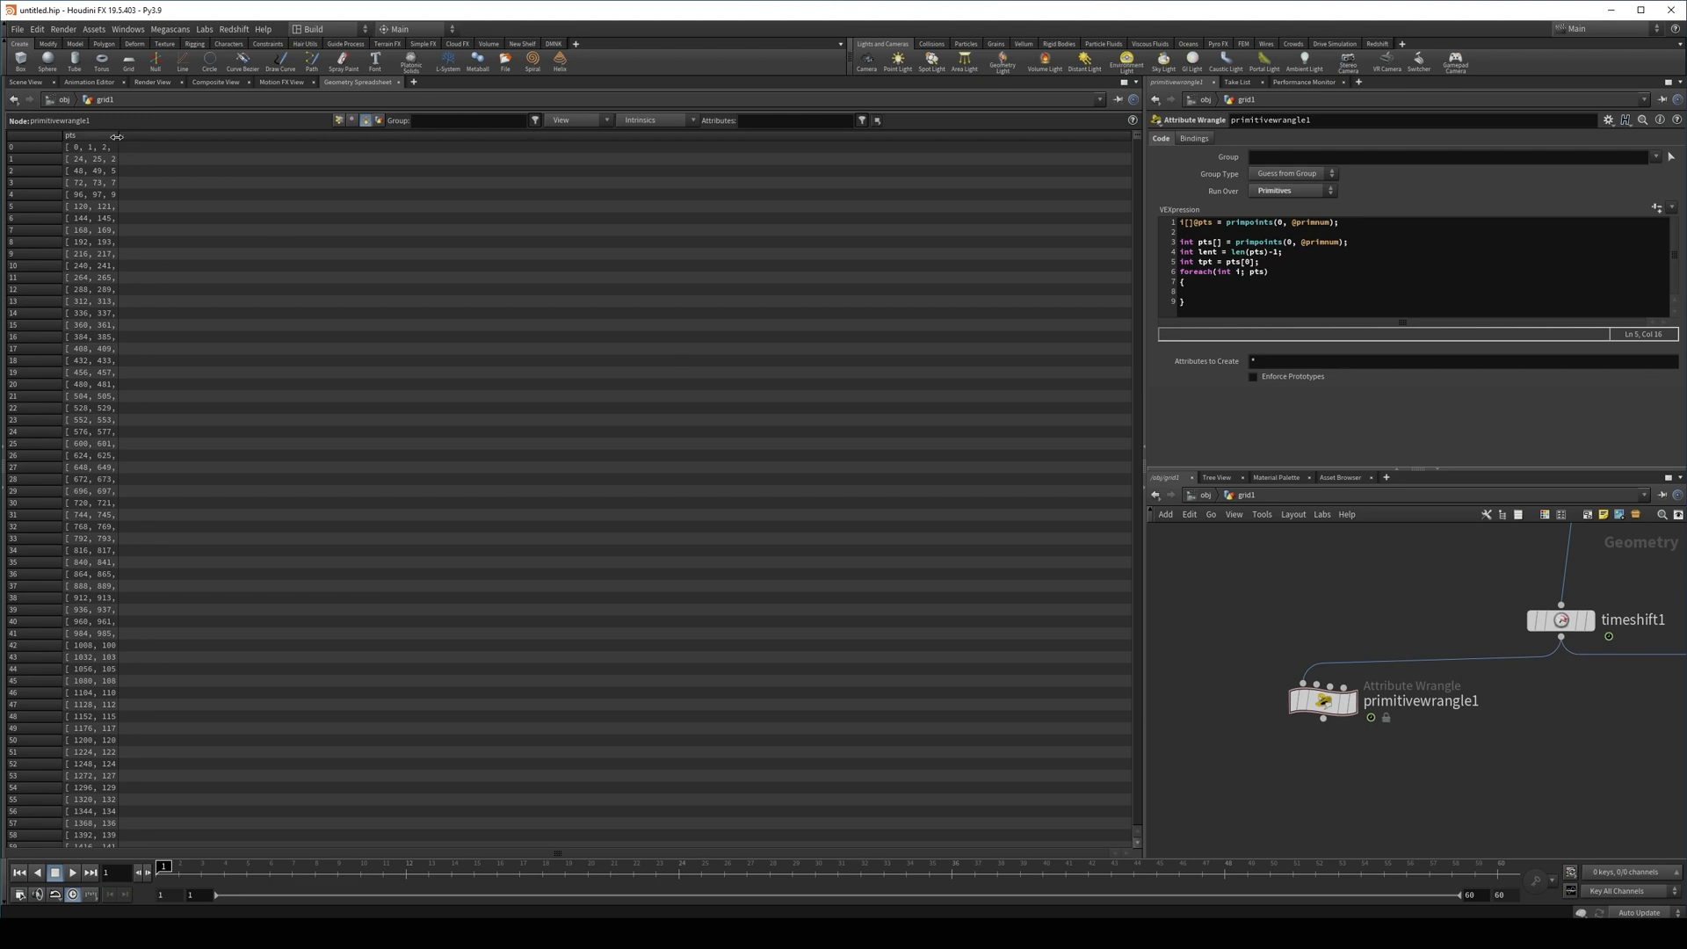
left_click_drag(119, 135, 771, 136)
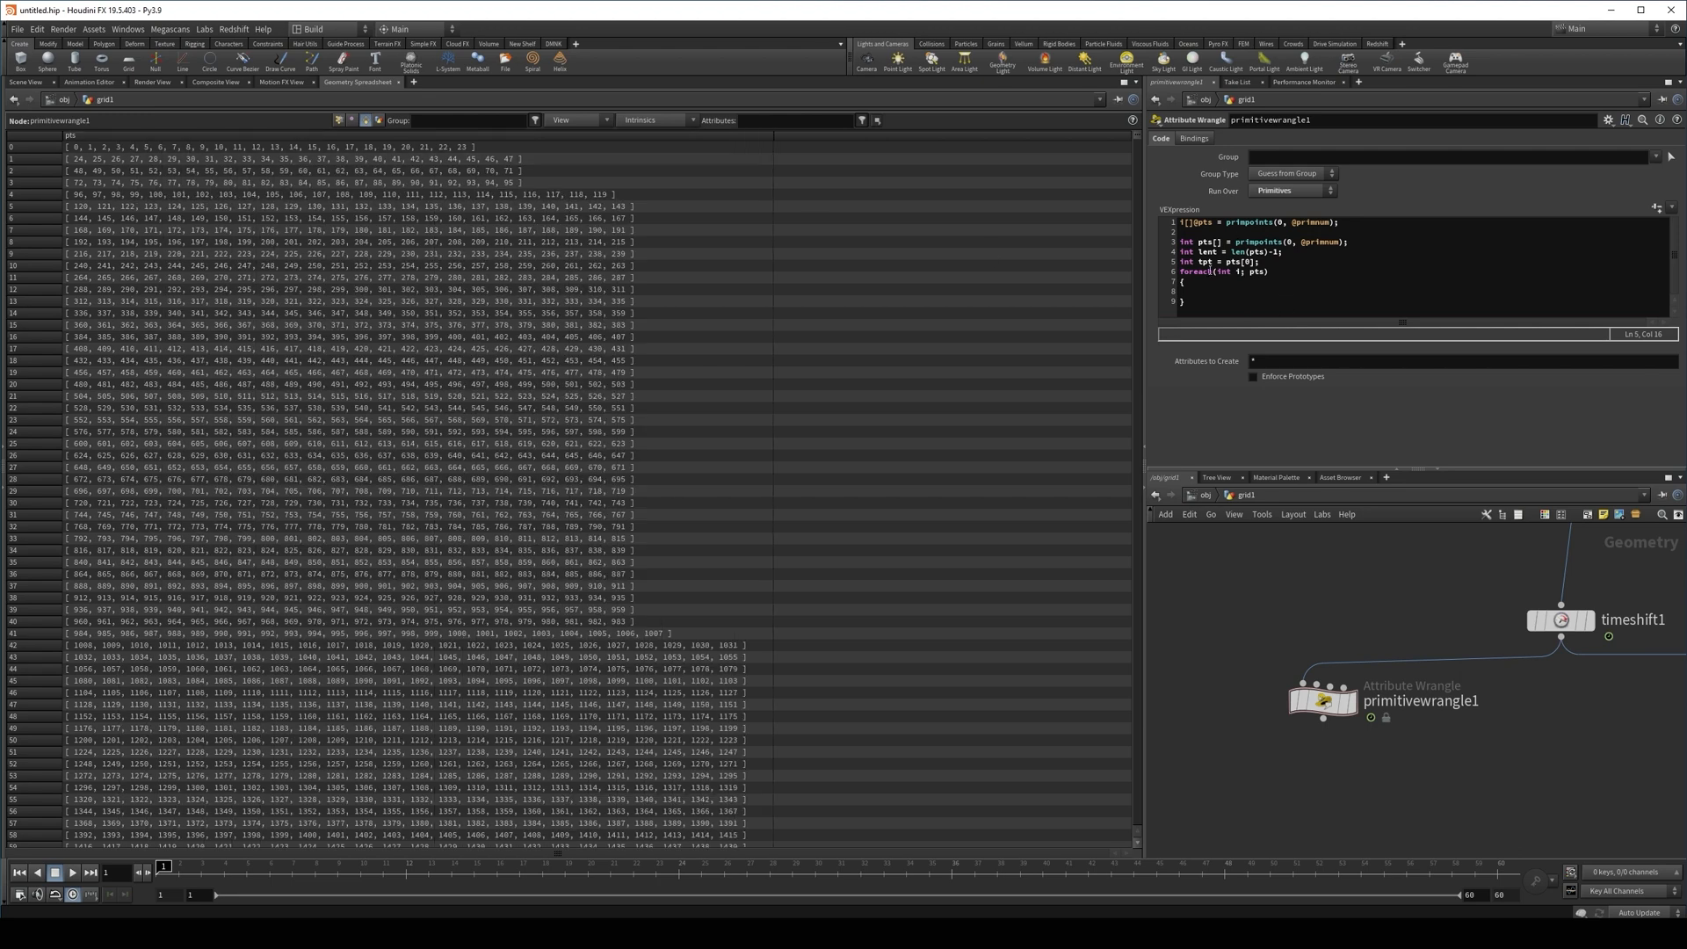
Try index 2 in the tpt line to illustrate picking another array element
left_click(1205, 262)
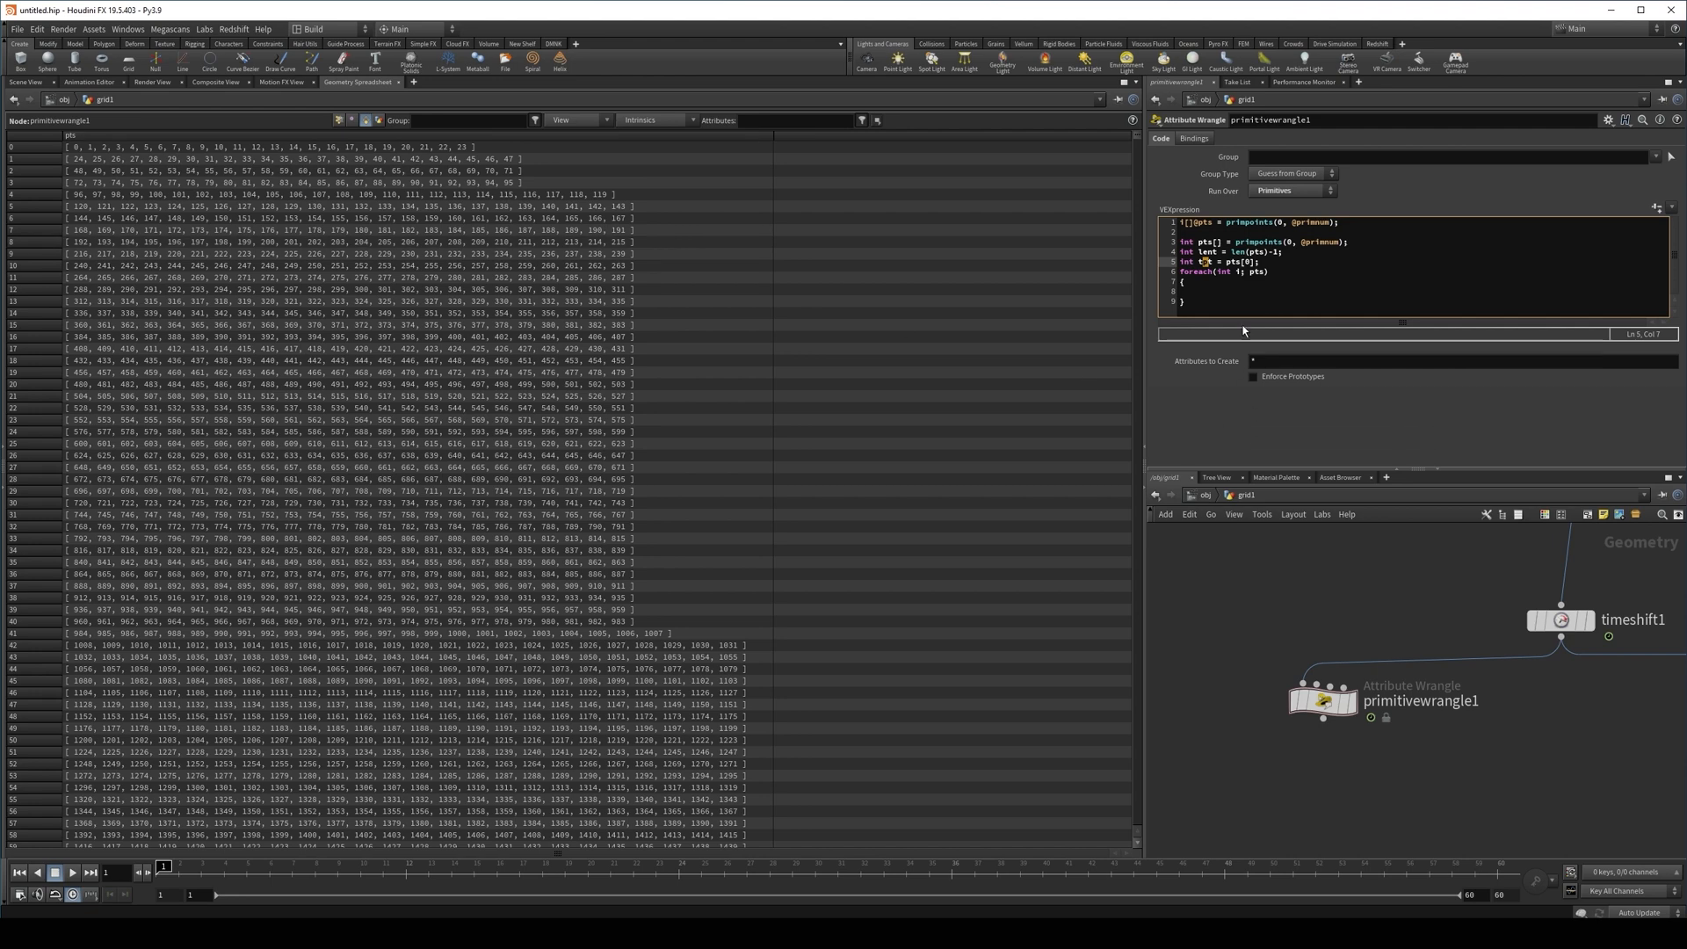
left_click(1251, 263)
key("BackSpace")
type("2")
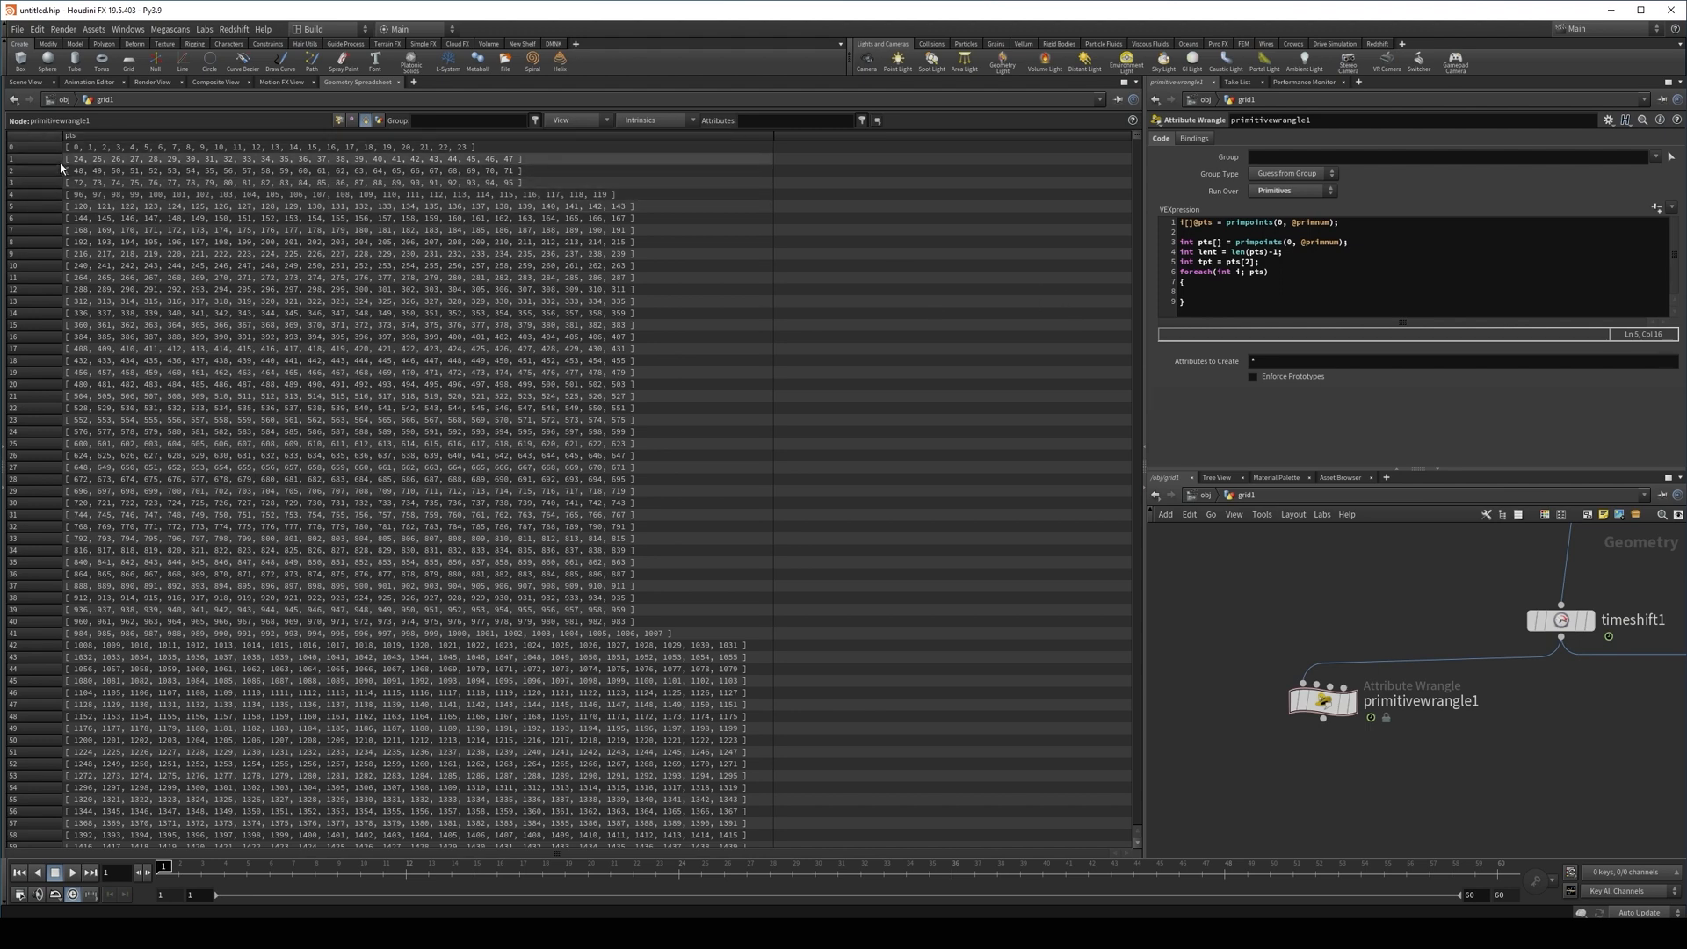
Set the array index in the tpt line to lent
left_click(1248, 262)
key("shift+Left")
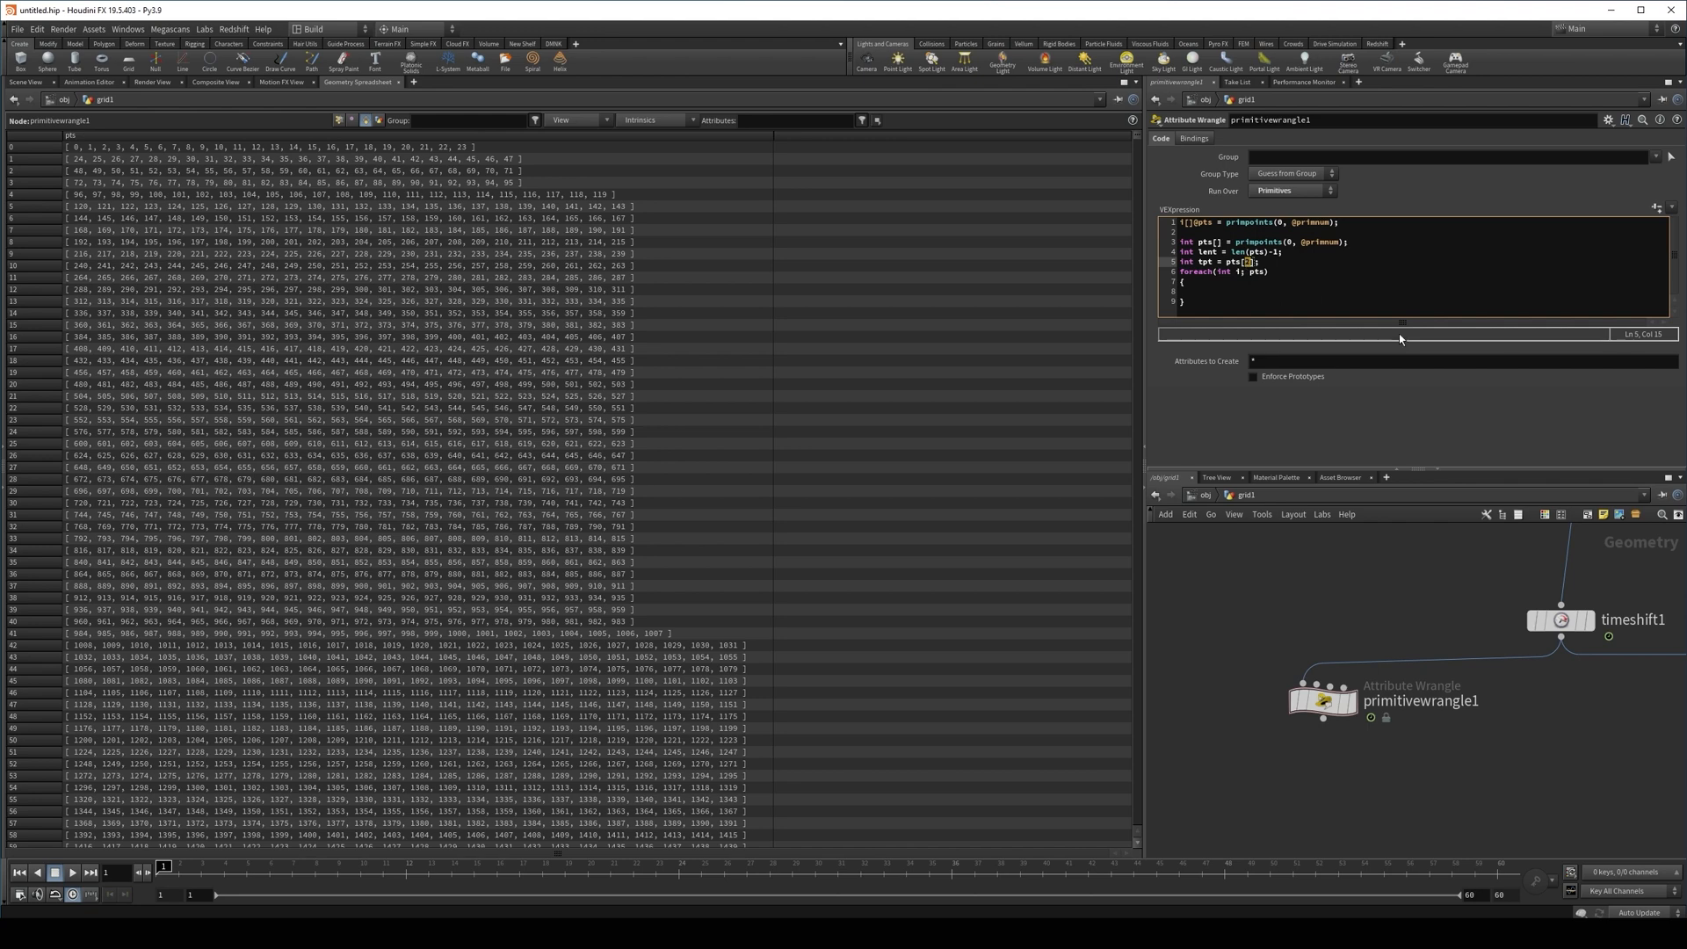
type("len")
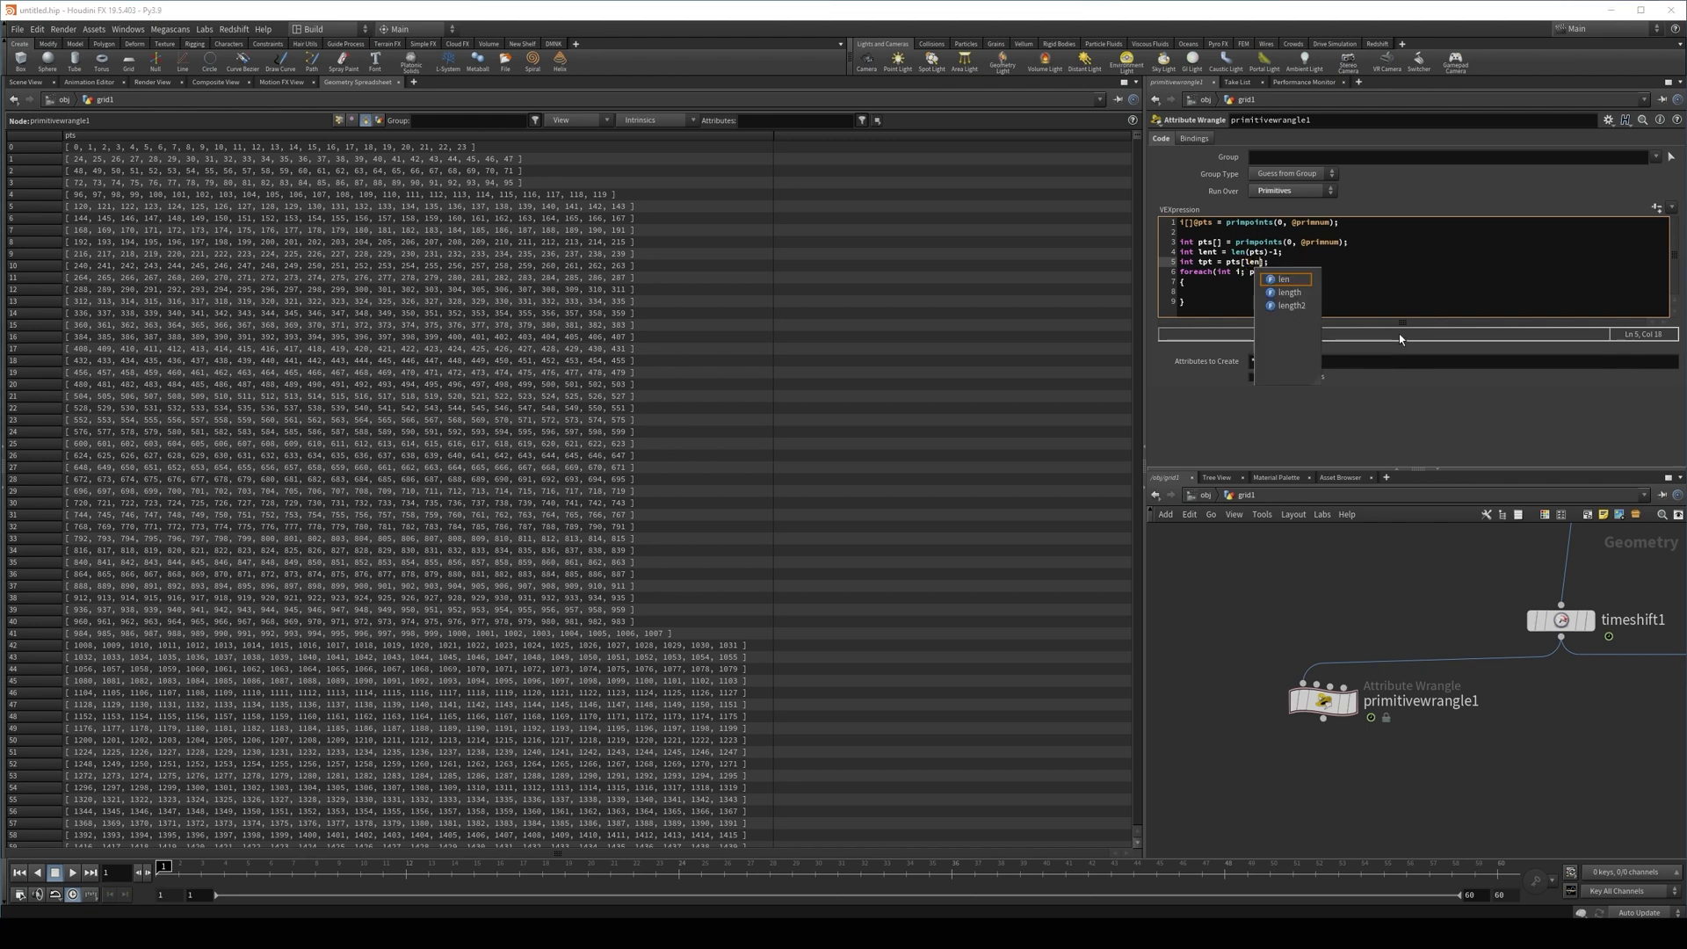
type("t")
Write the condition if(i!=tpt) inside the foreach loop's body
left_click(1230, 293)
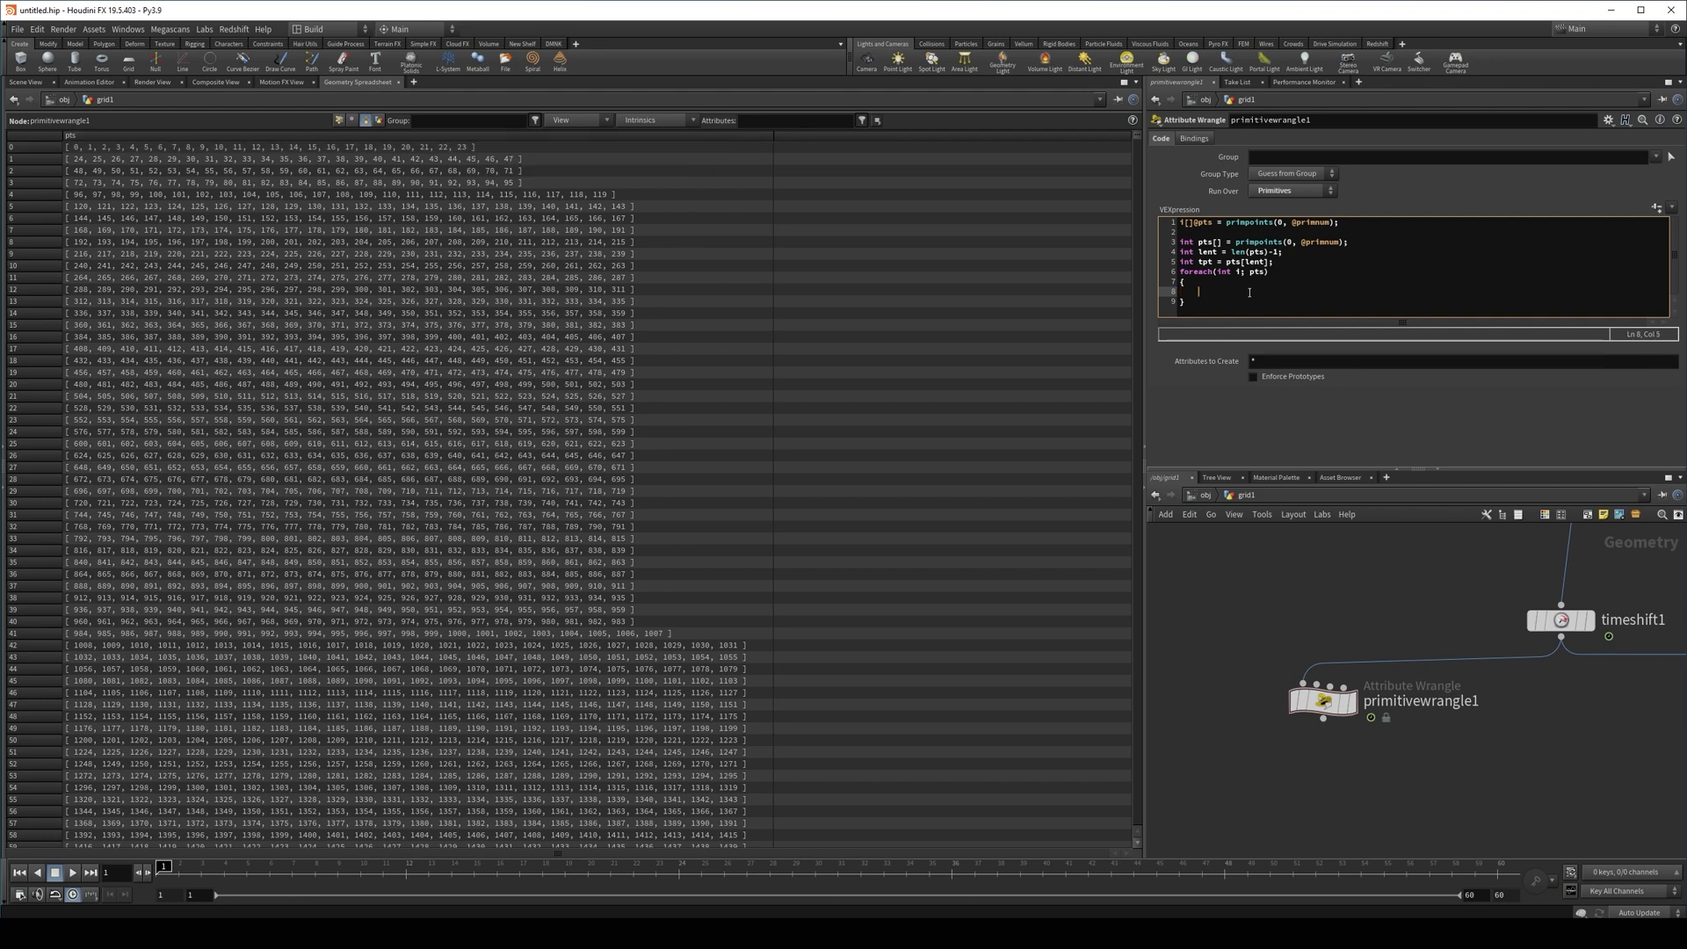
type("if(")
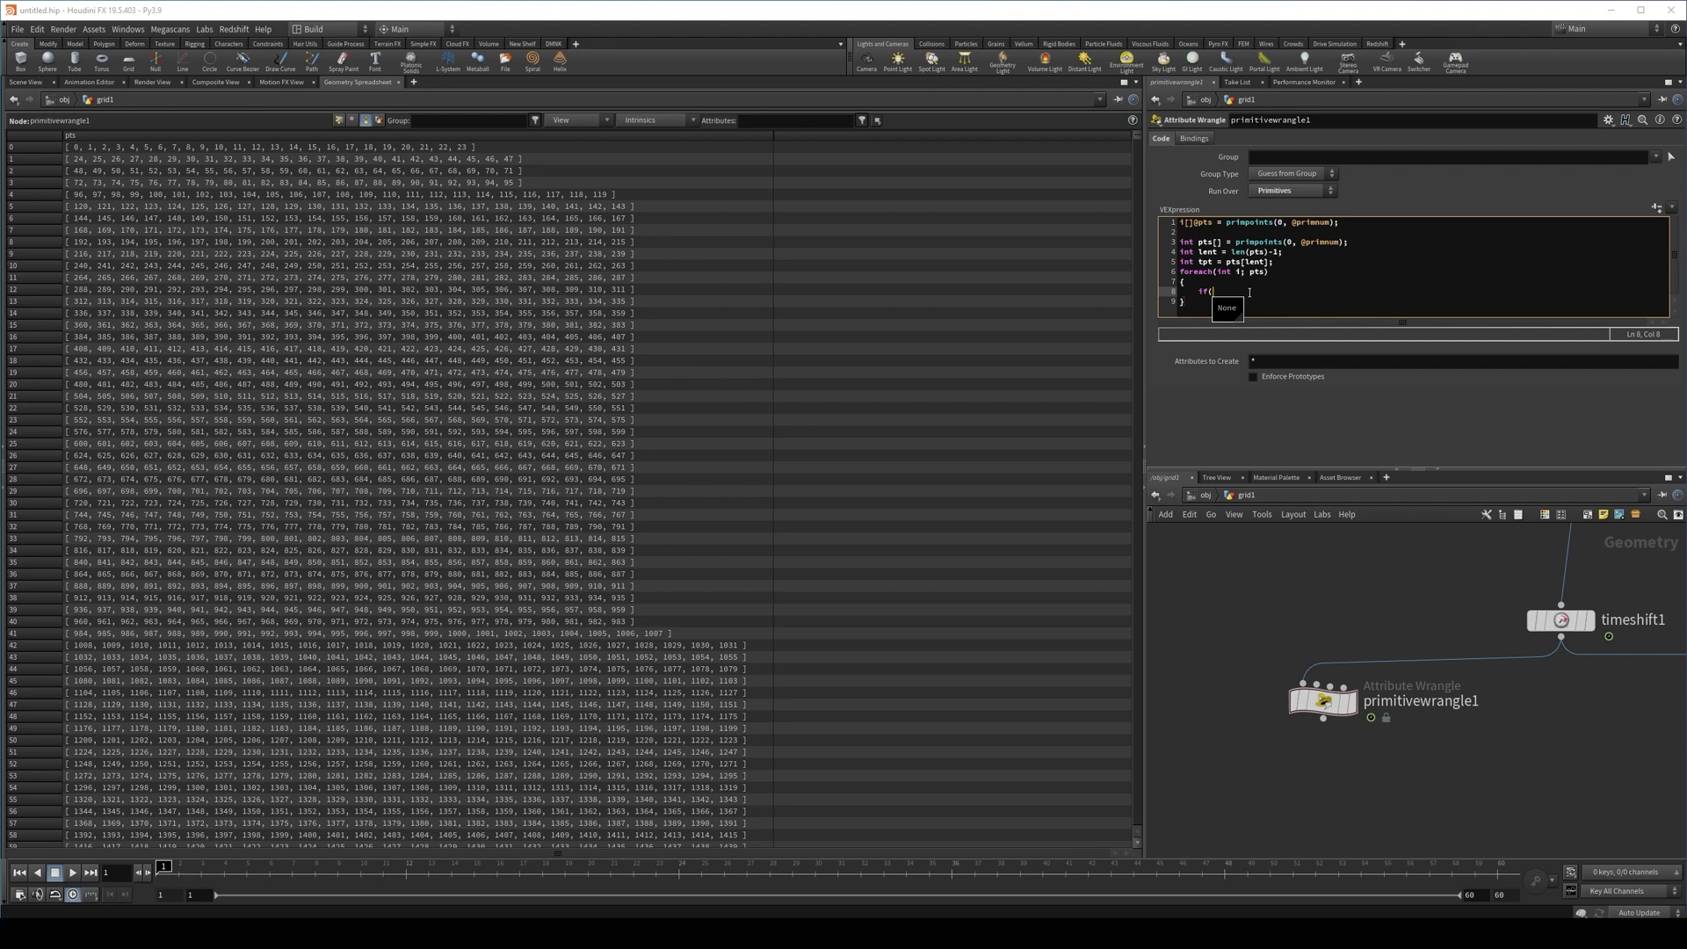
type("i")
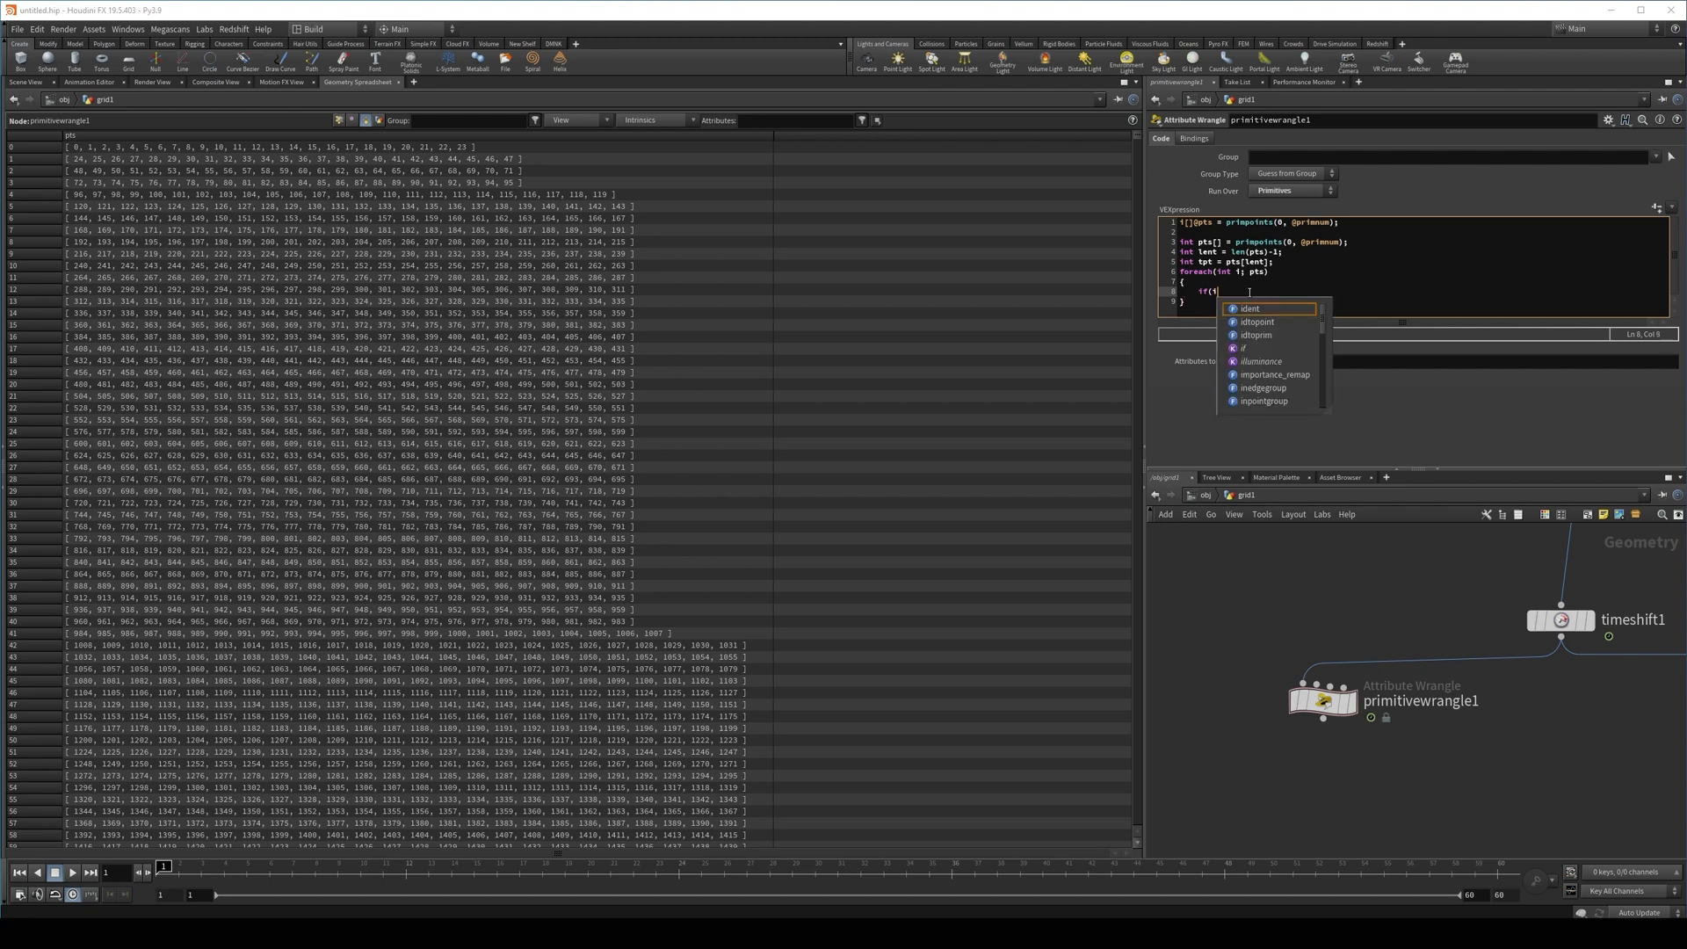
type("!")
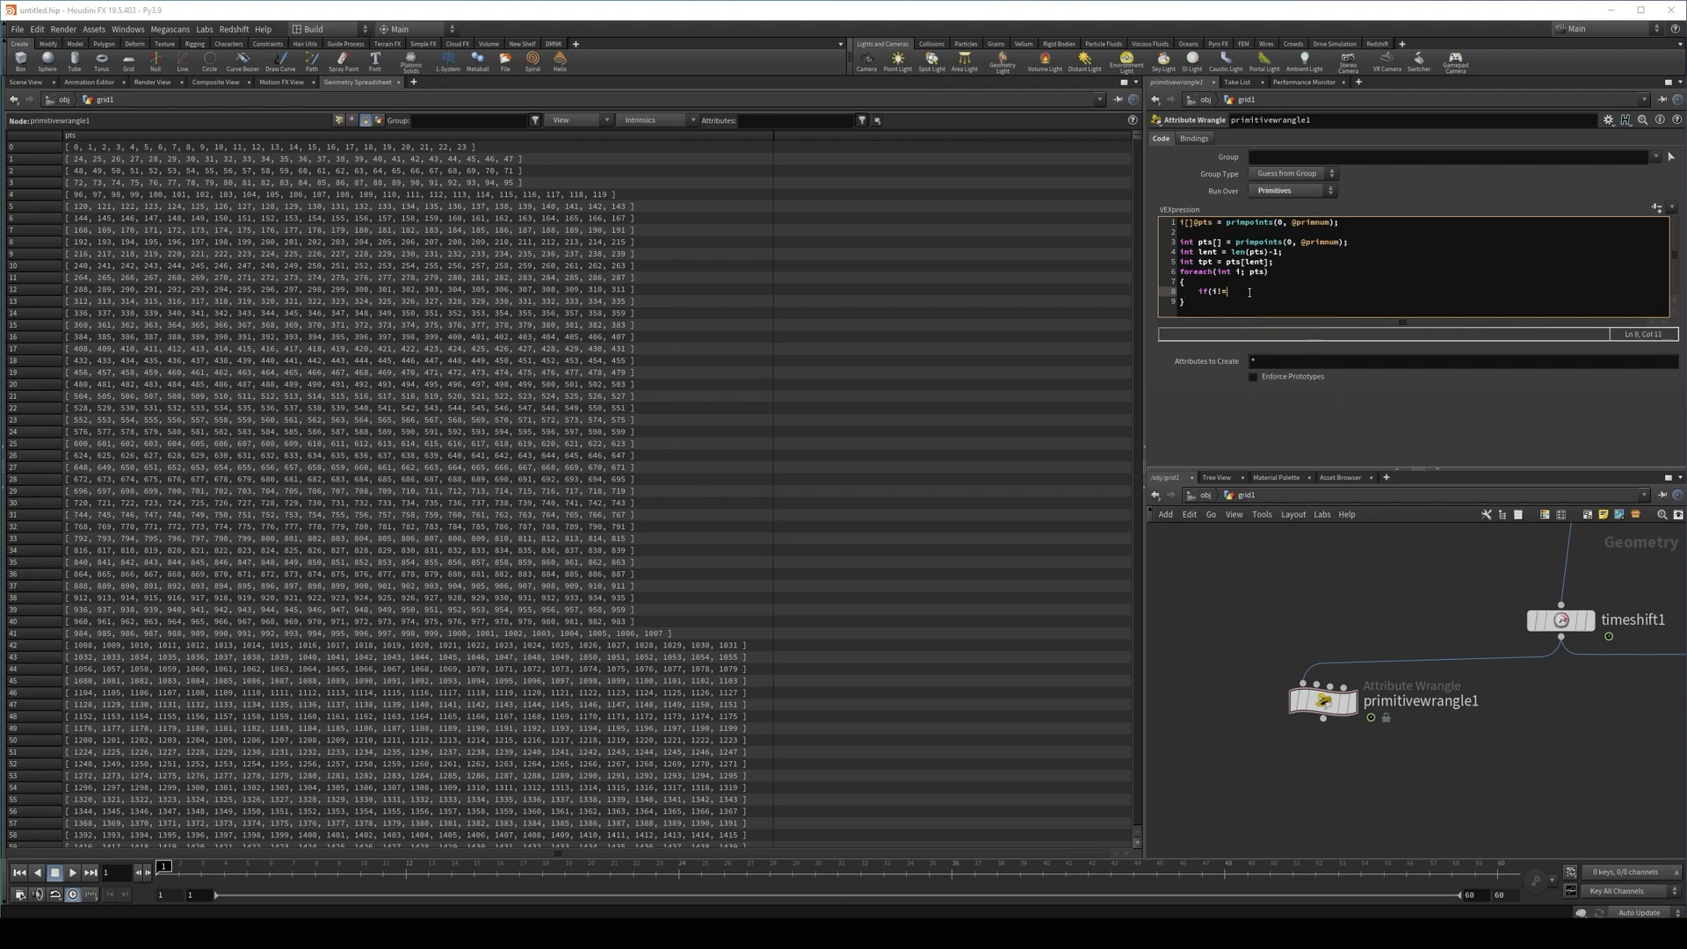
type("=tpt)")
key("Return")
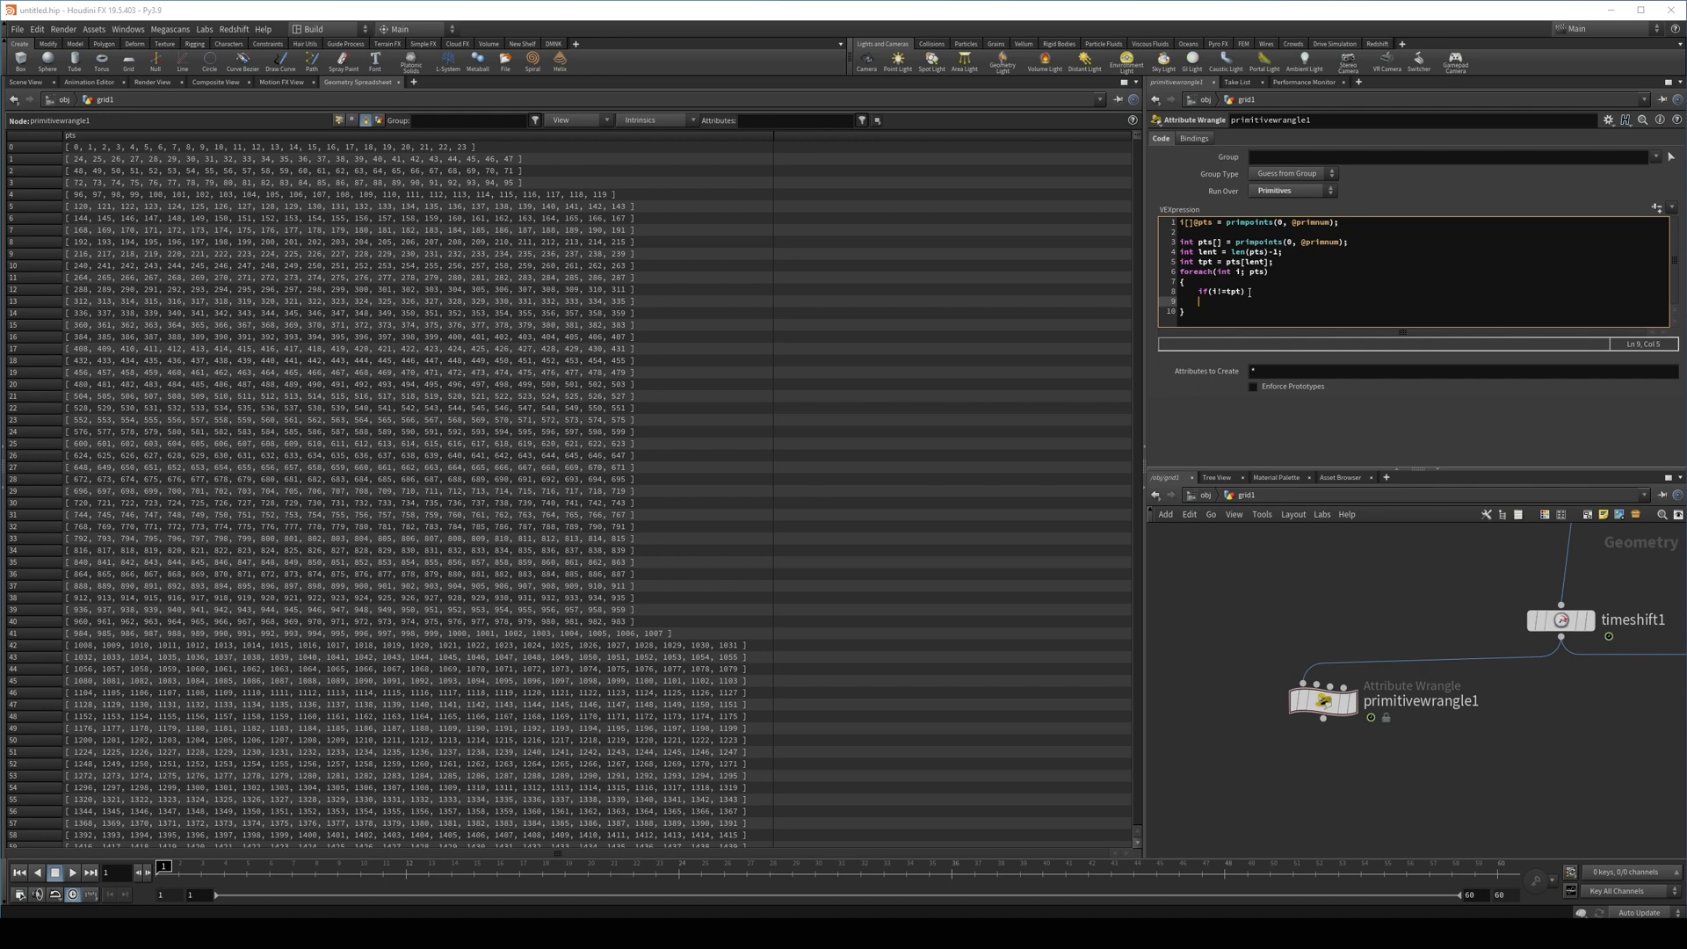
Add the statement removepoint(0, i); on the line below the if condition
type("removep")
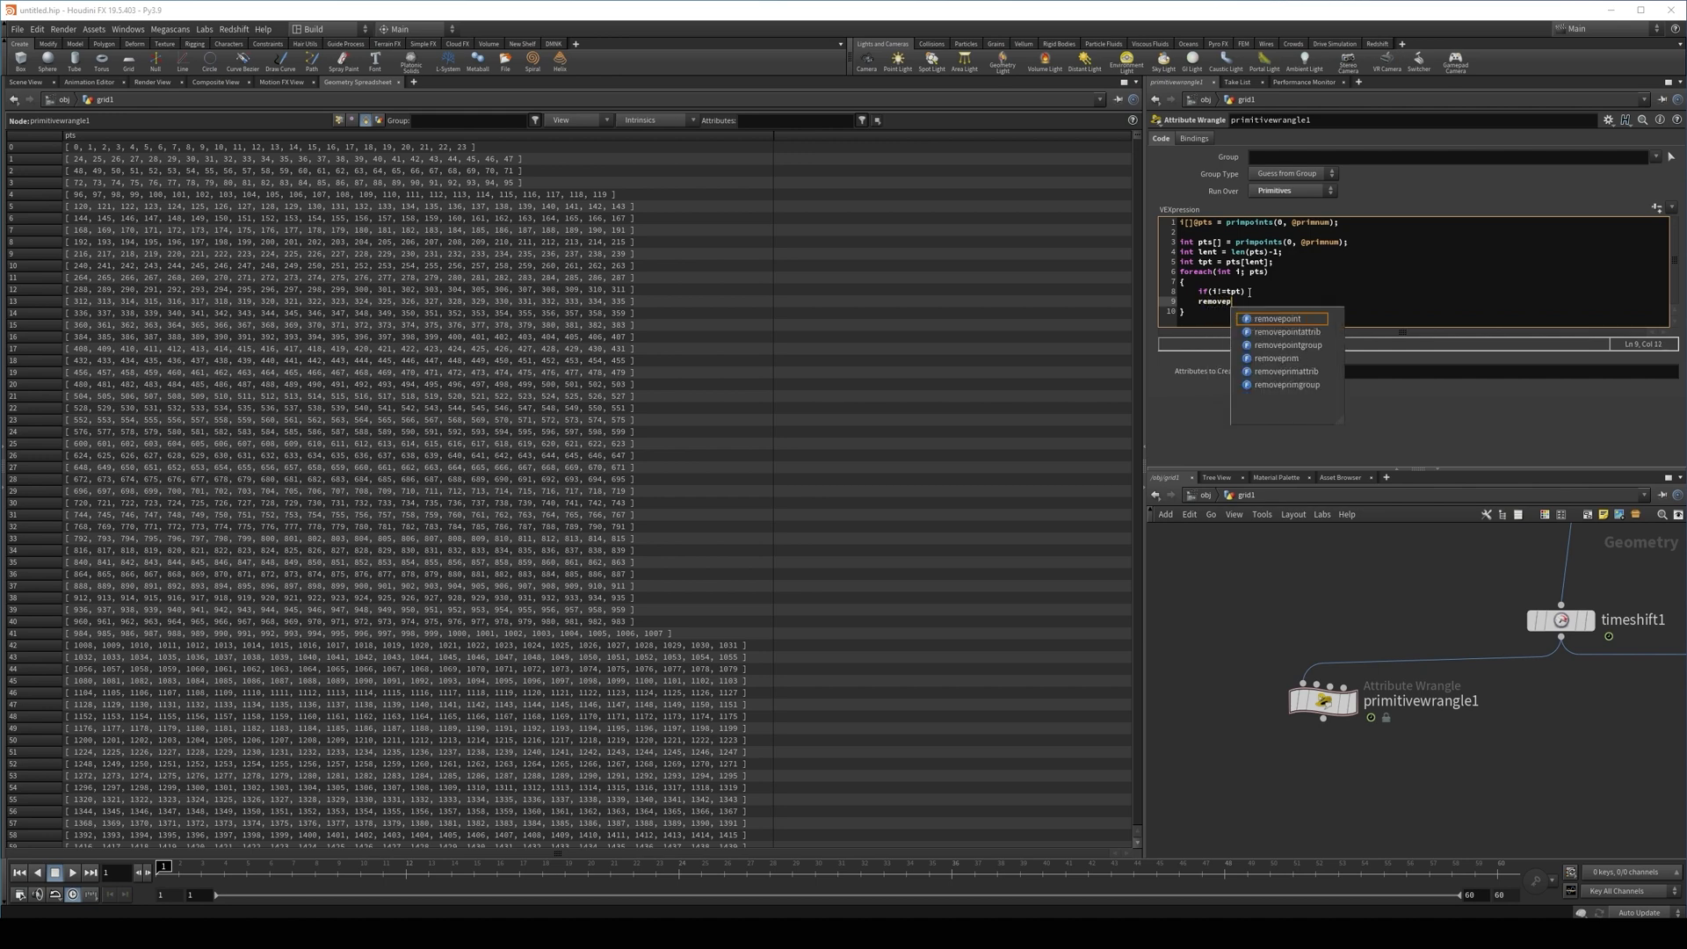
type("oint")
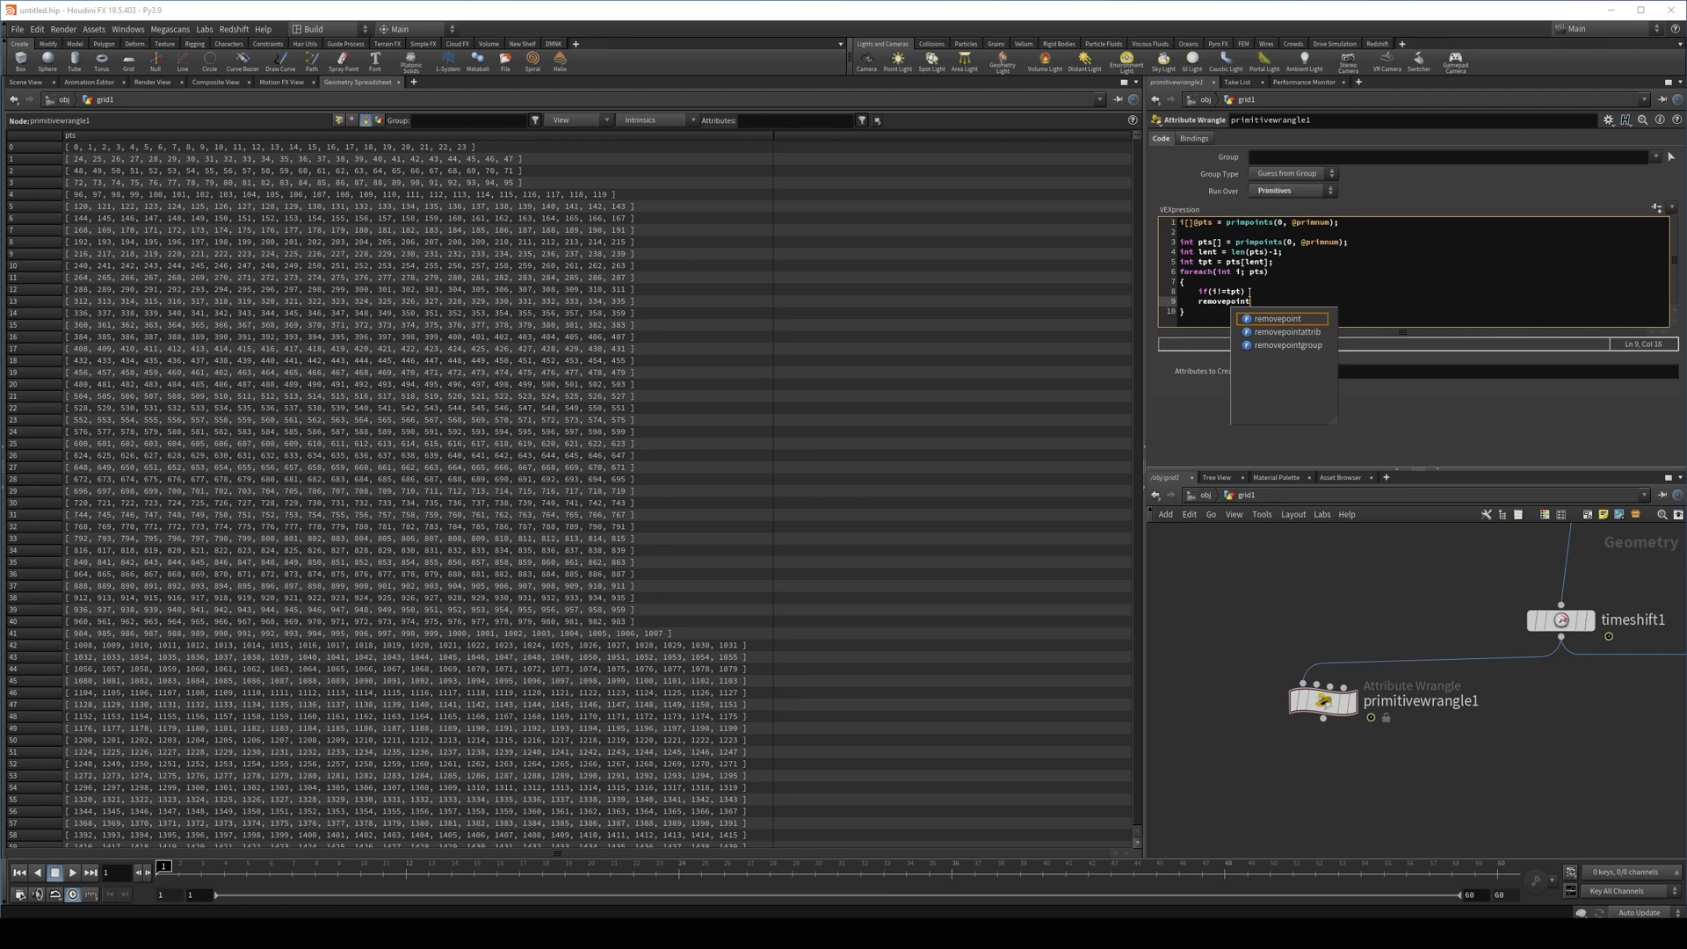
type("(0, ")
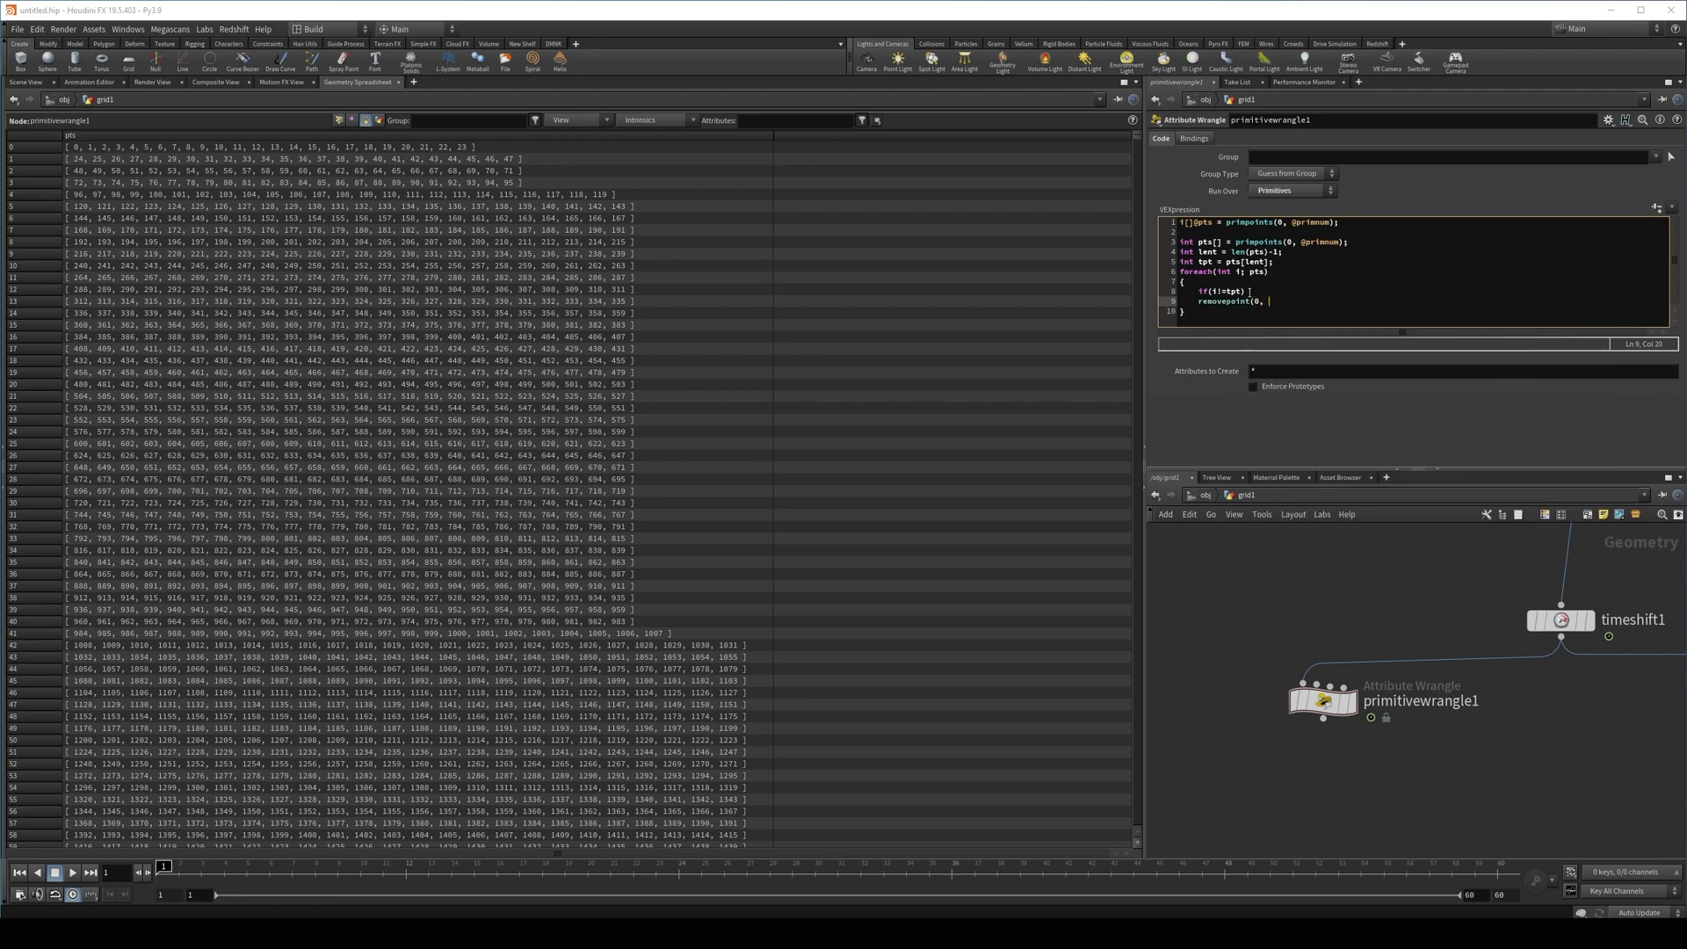
type("@")
key("BackSpace")
type("i")
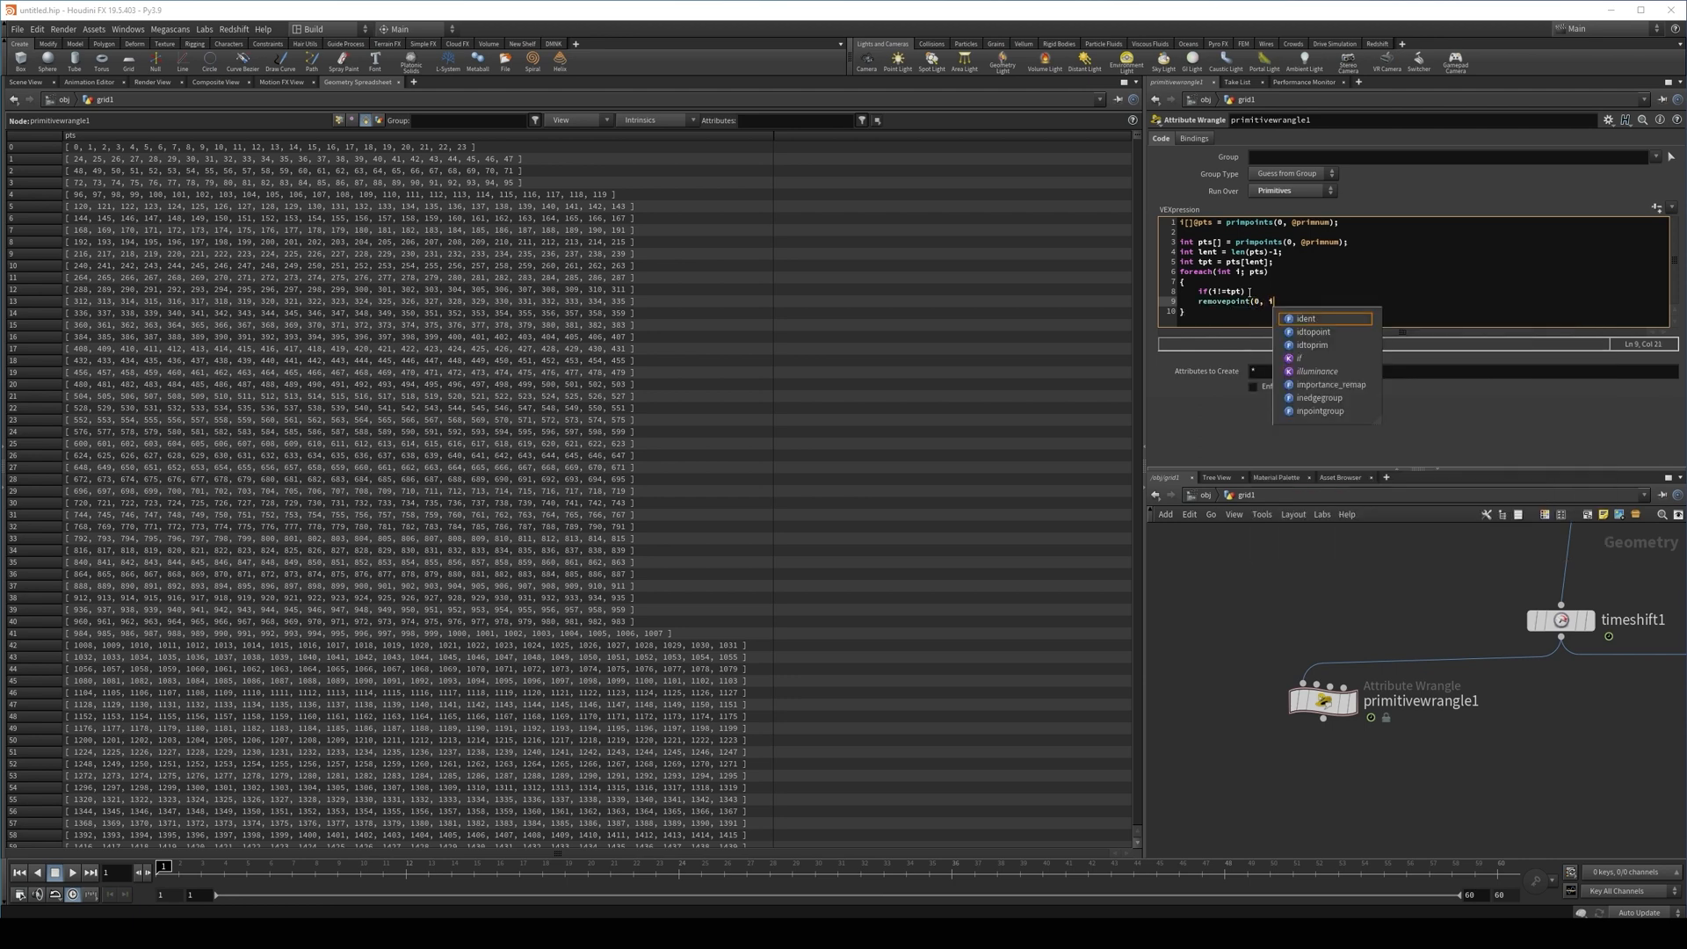
type(")")
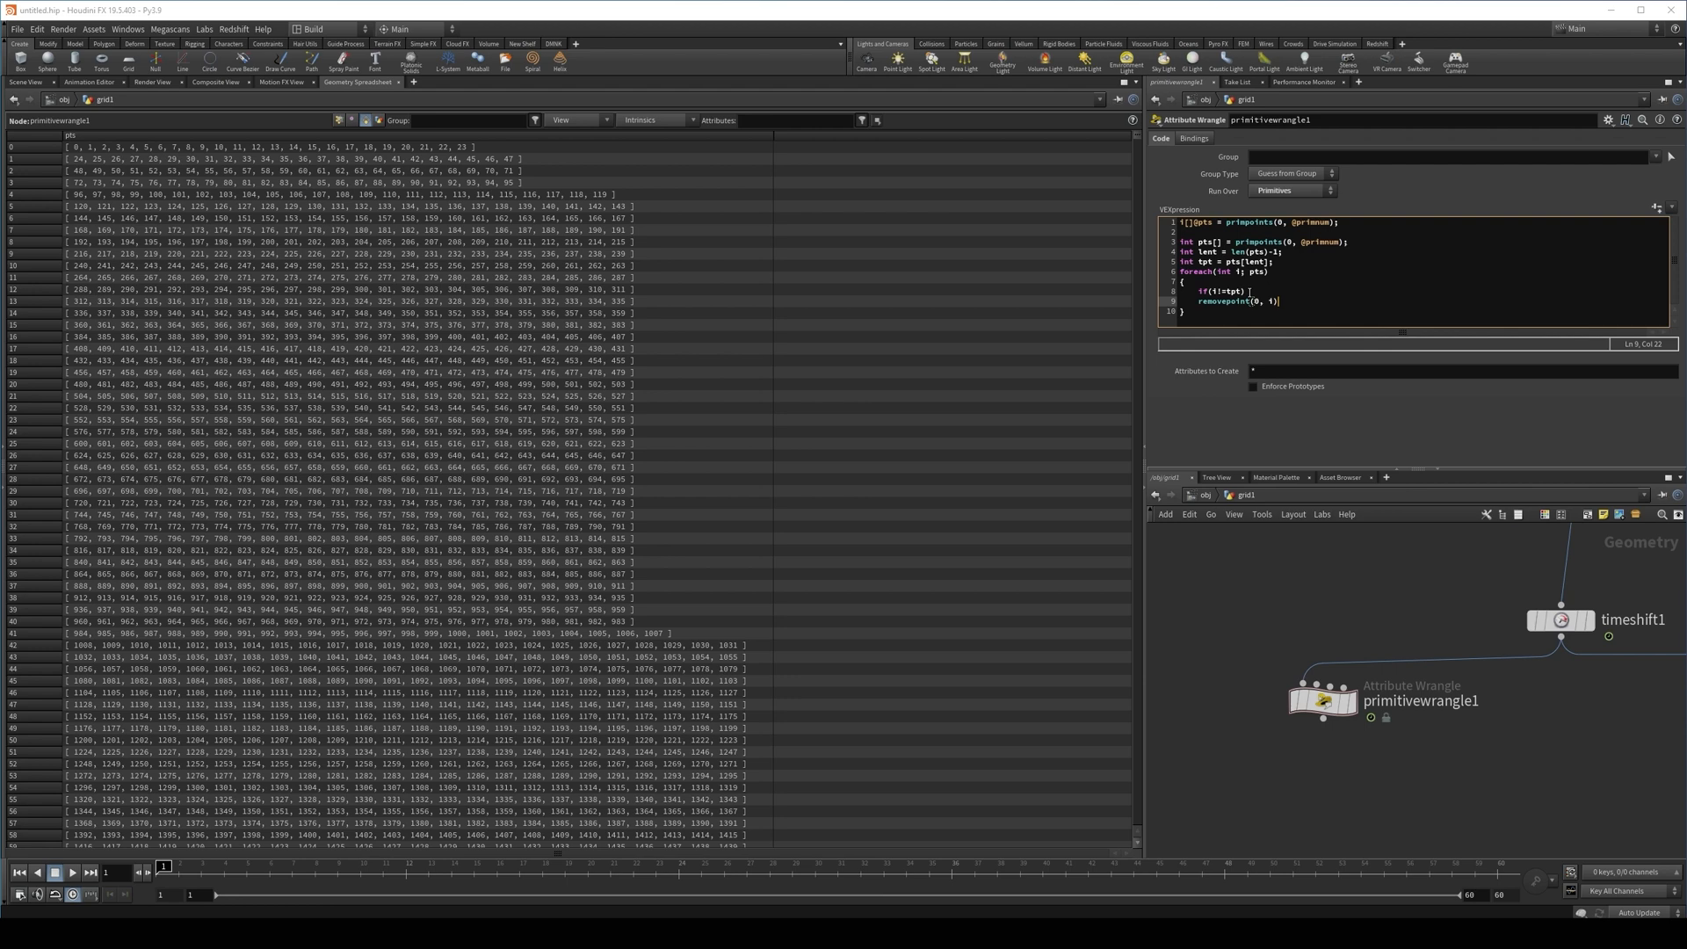
type(";")
Enclose the removepoint statement in curly braces under the if condition and indent it
left_click(1249, 291)
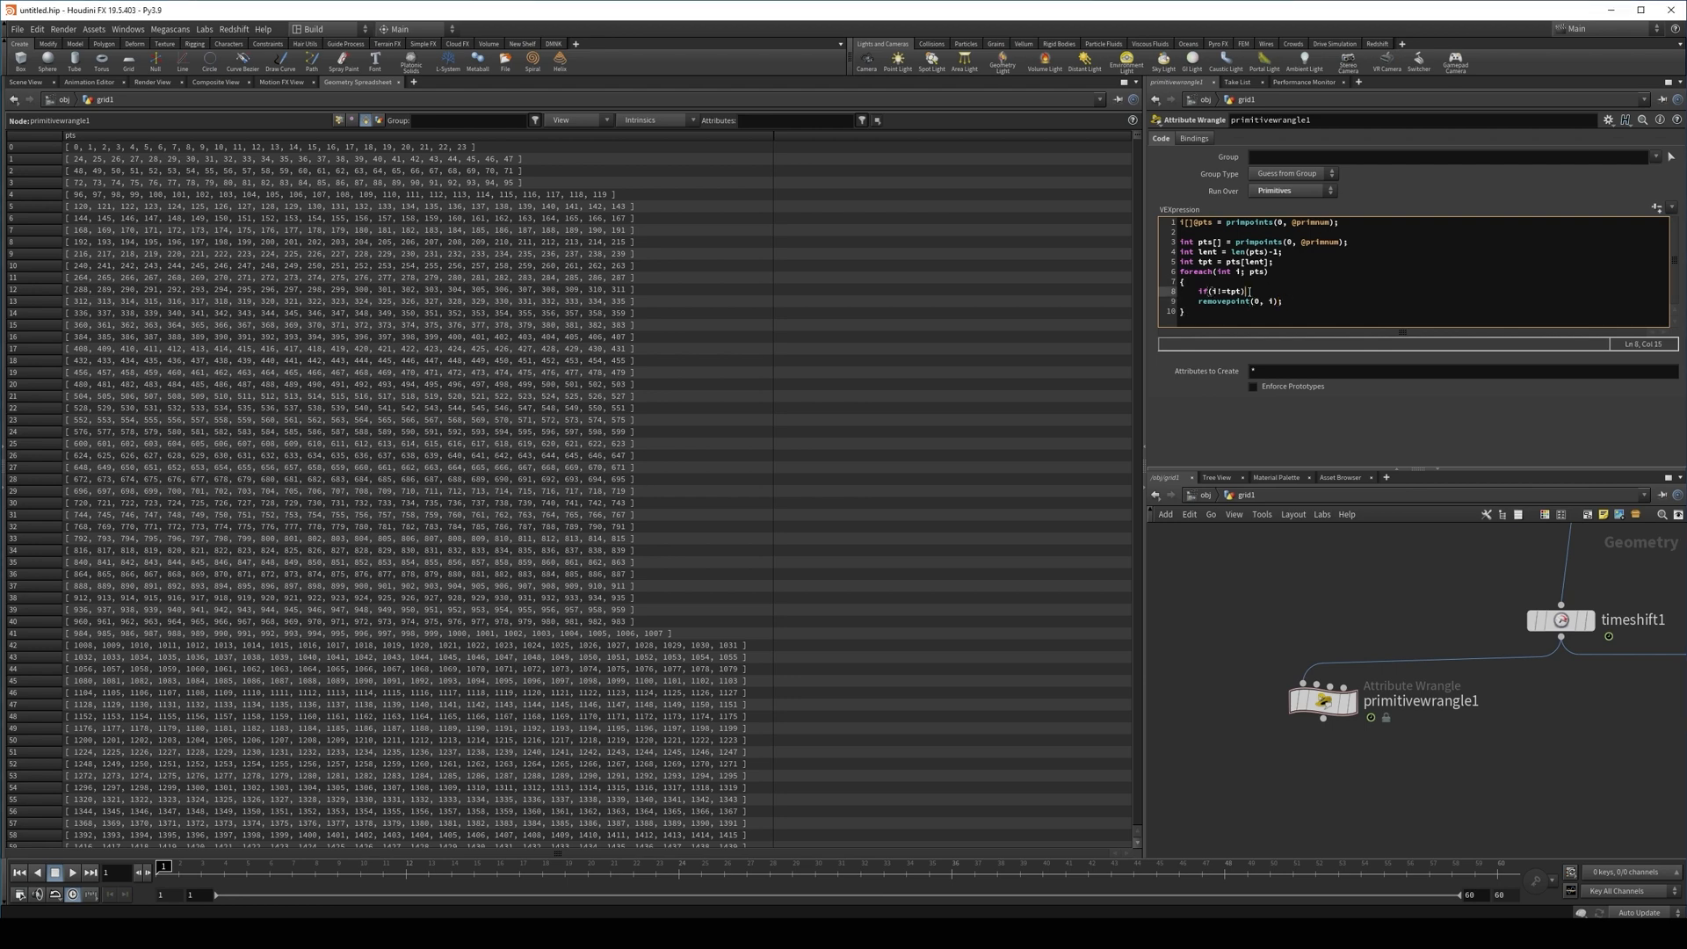
key("Return")
type("{")
key("Down")
key("Down")
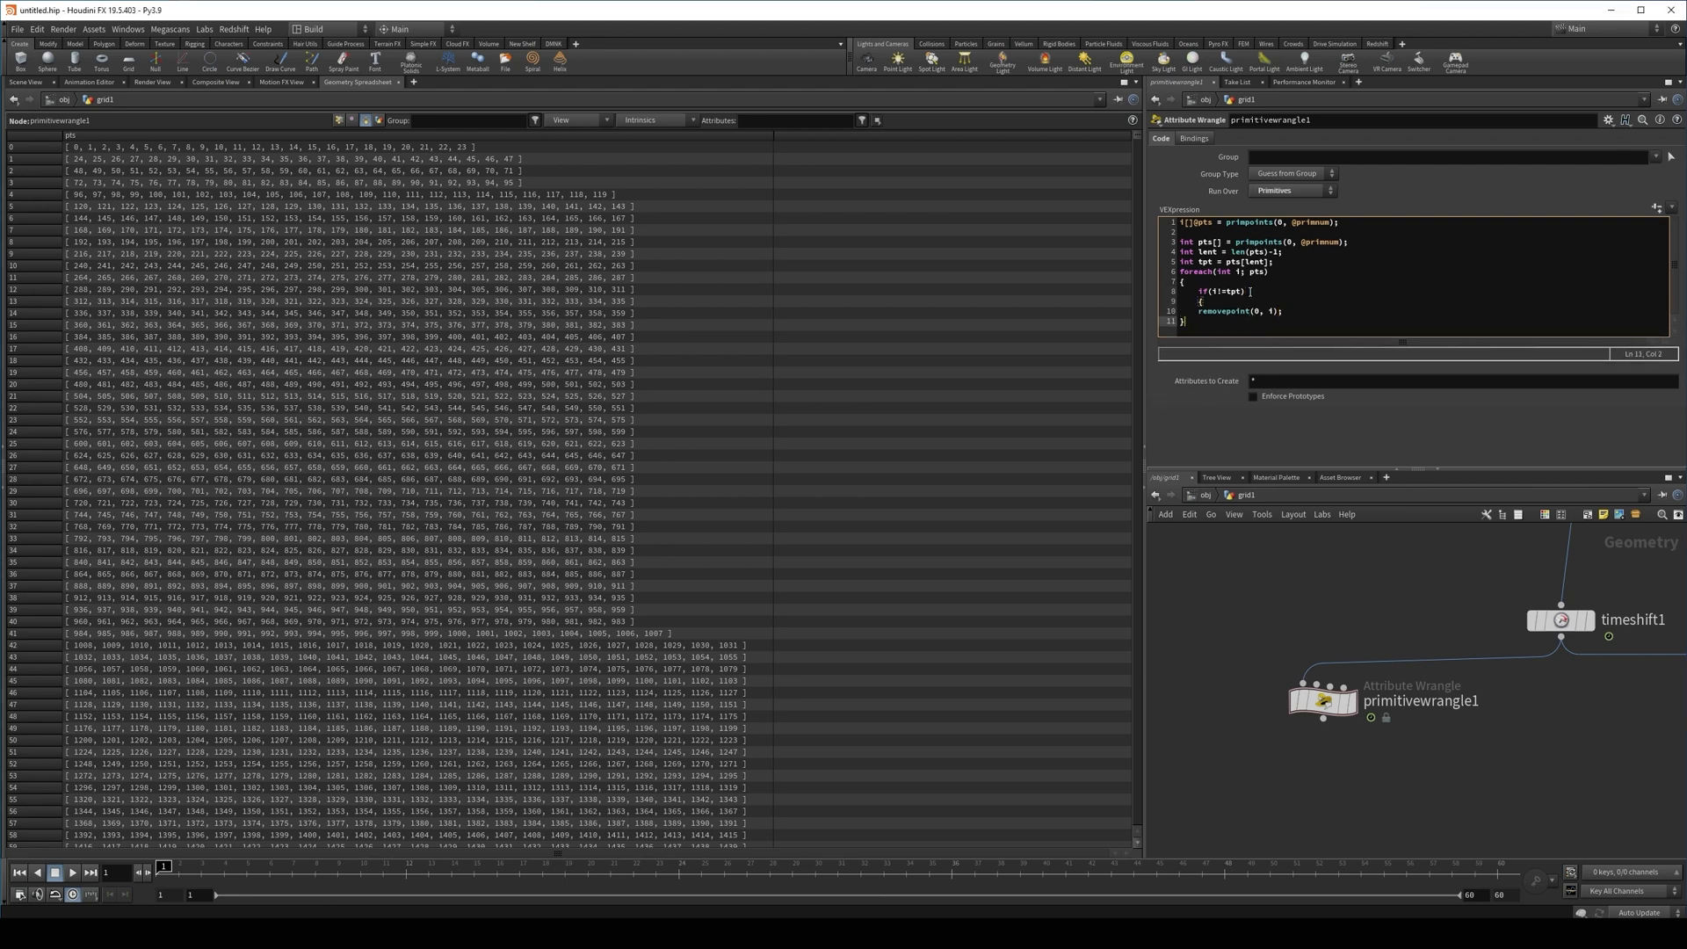
key("Up")
left_click(1295, 313)
key("Return")
key("Up")
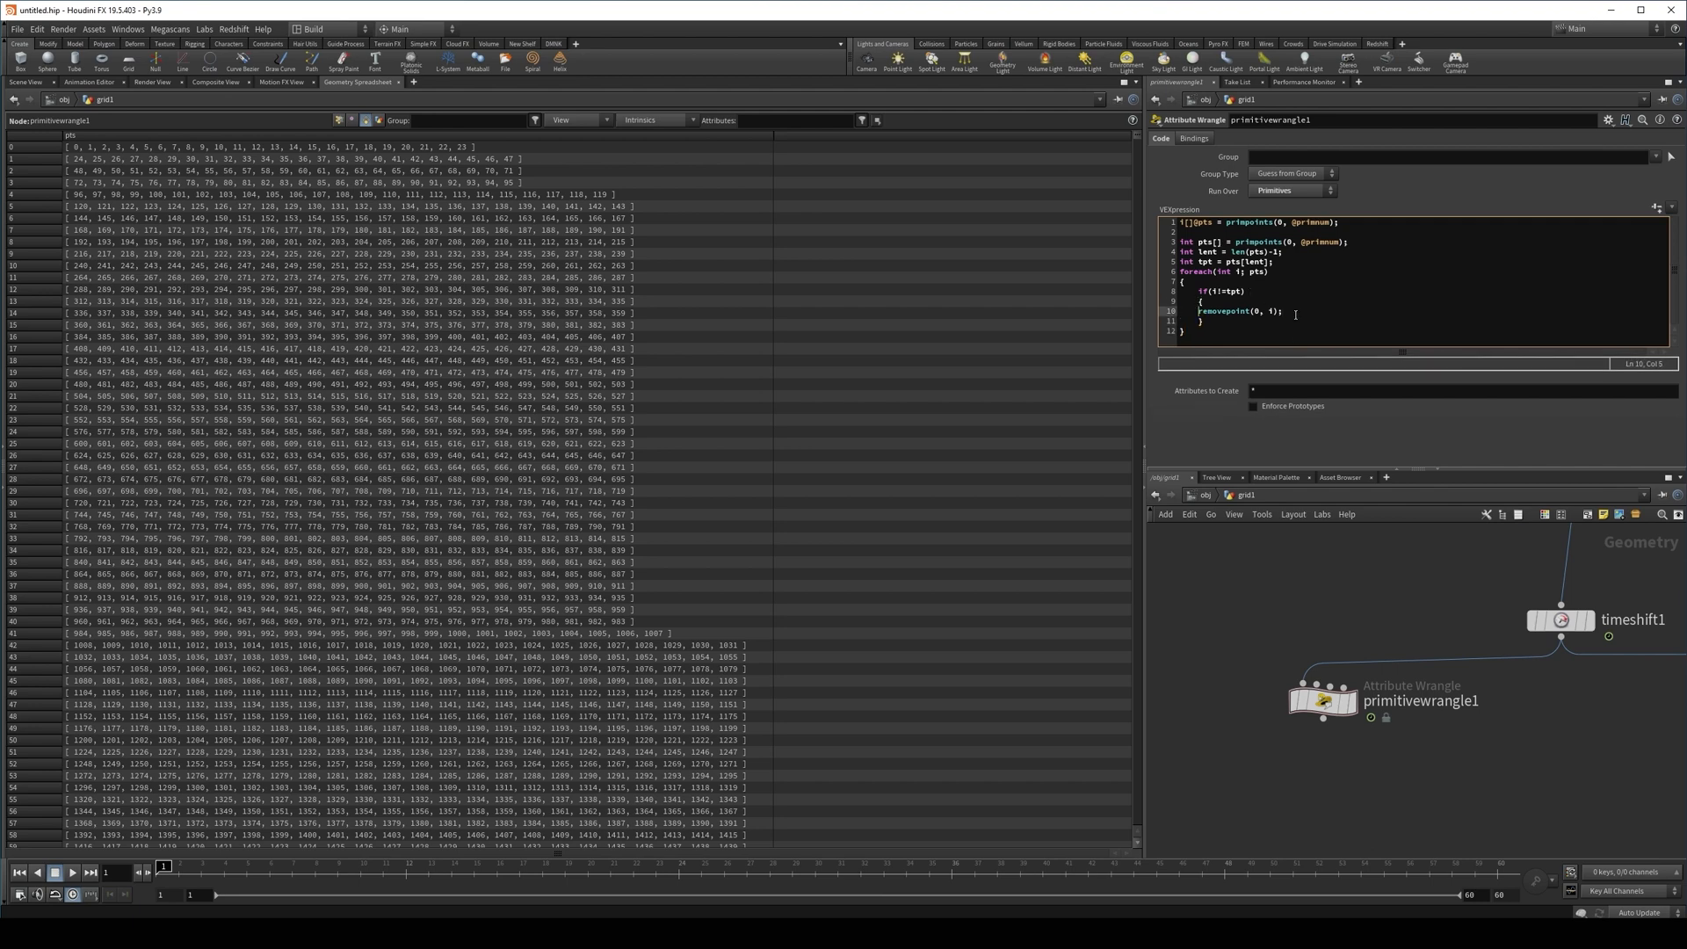
key("Home")
key("Tab")
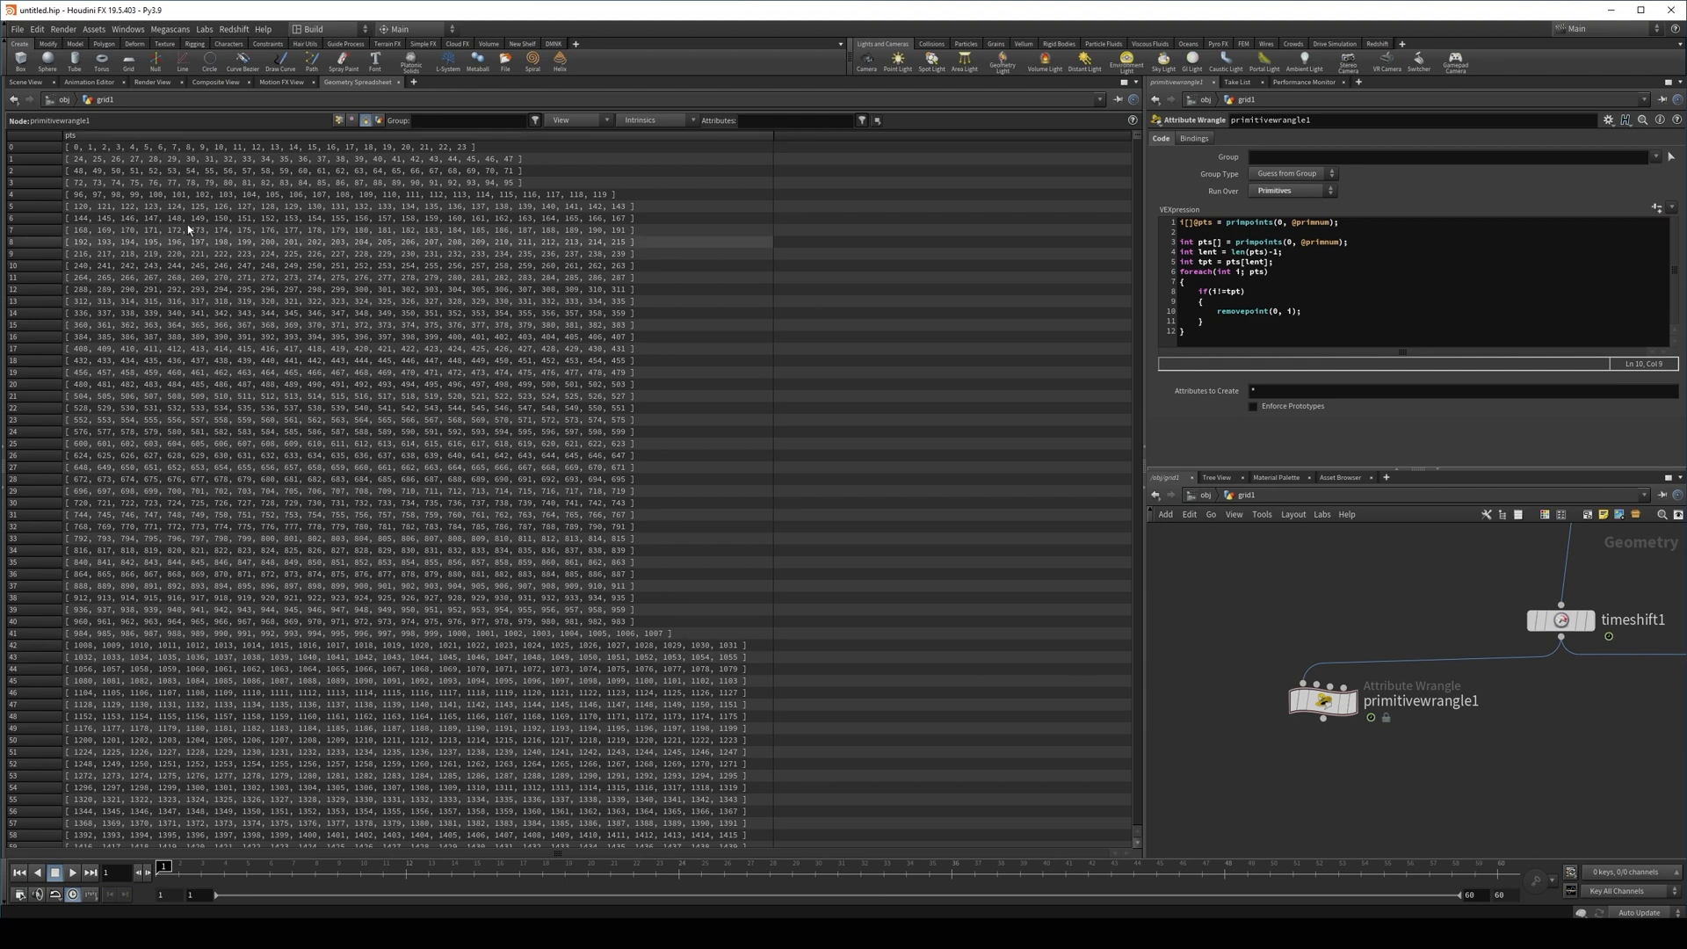
Display primitivewrangle1's output in the scene view with point markers on, and view the strand tips at a lower angle
left_click(26, 81)
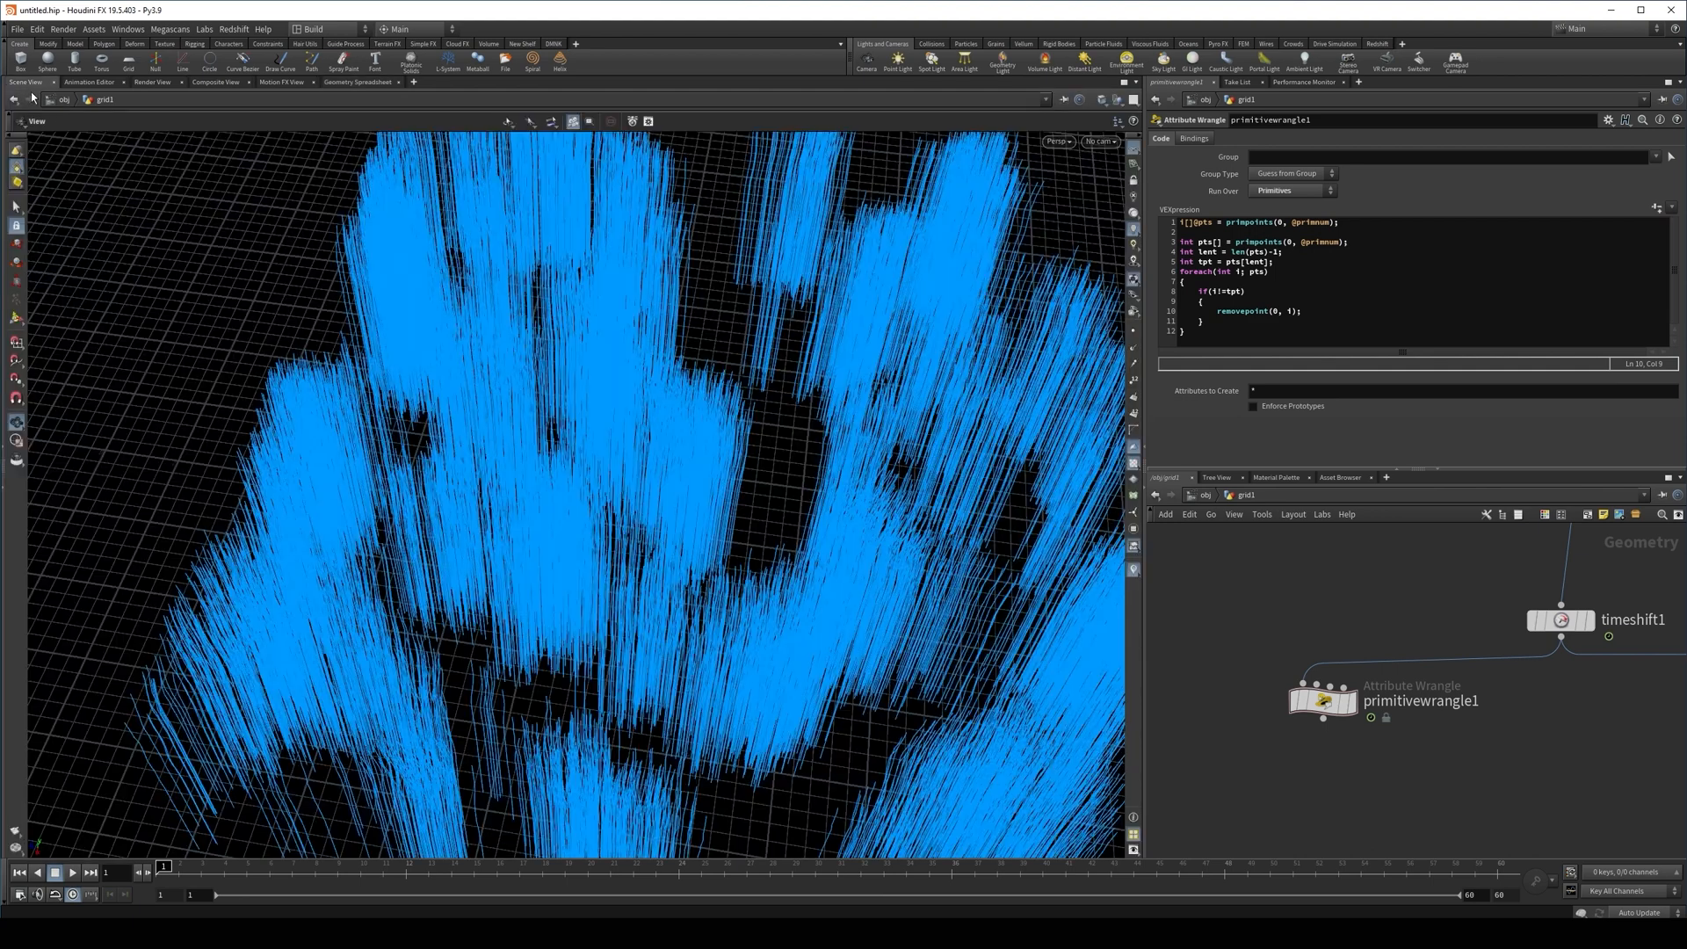
left_click(1353, 704)
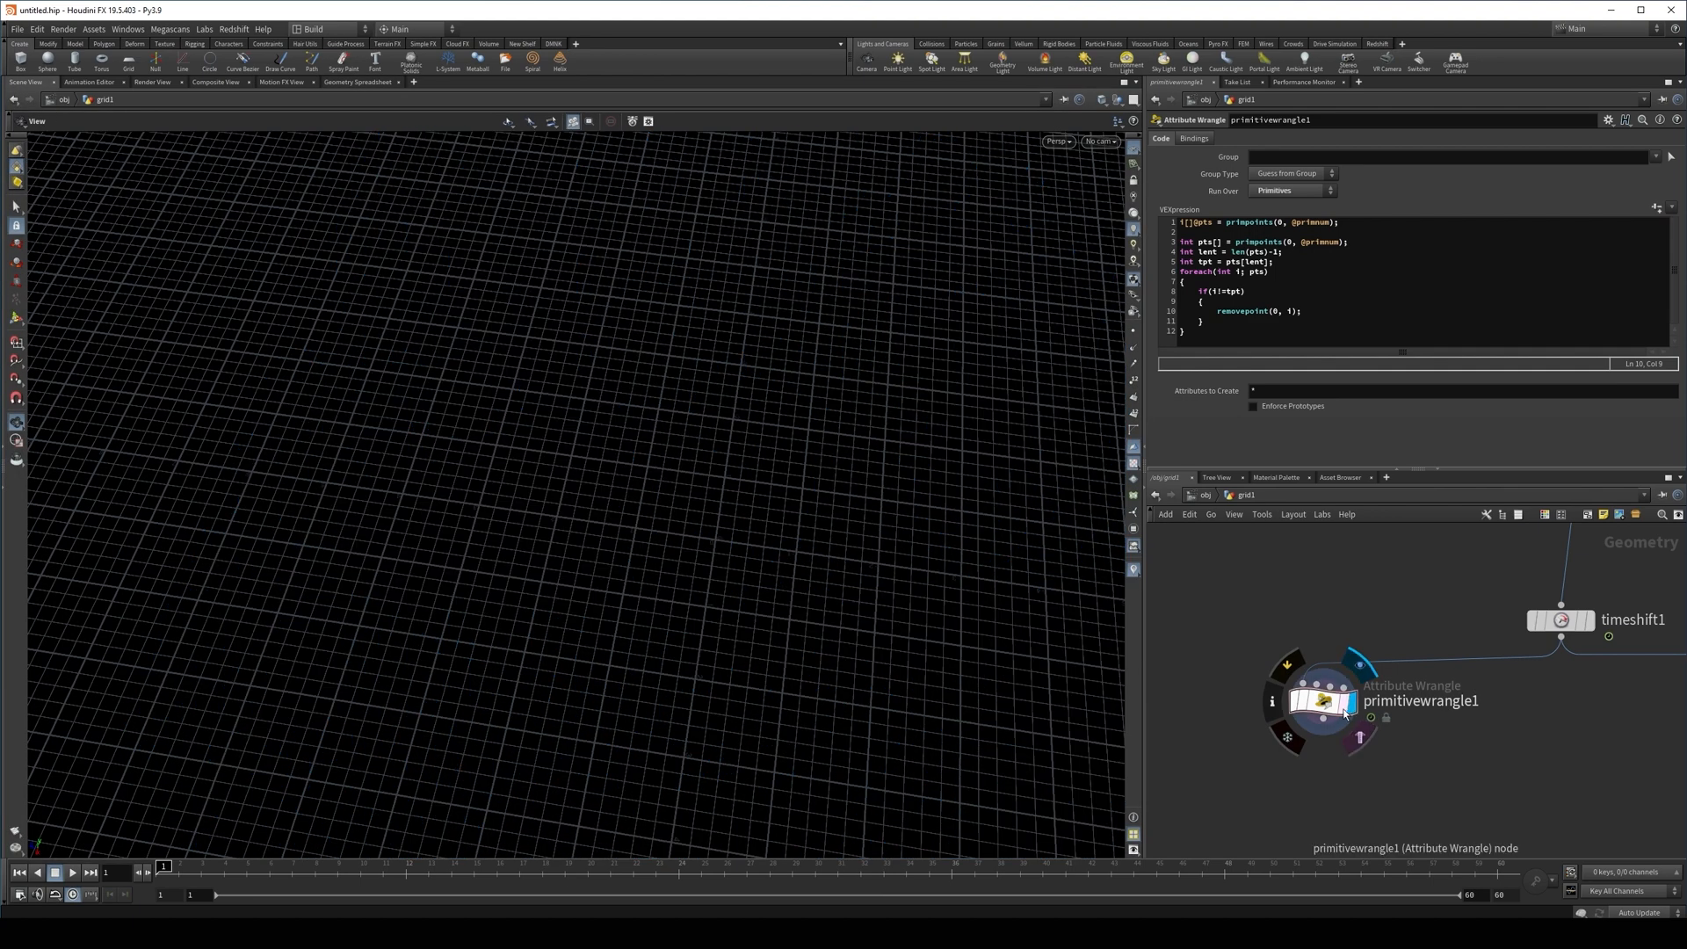
left_click(1135, 338)
left_click_drag(603, 603, 505, 471)
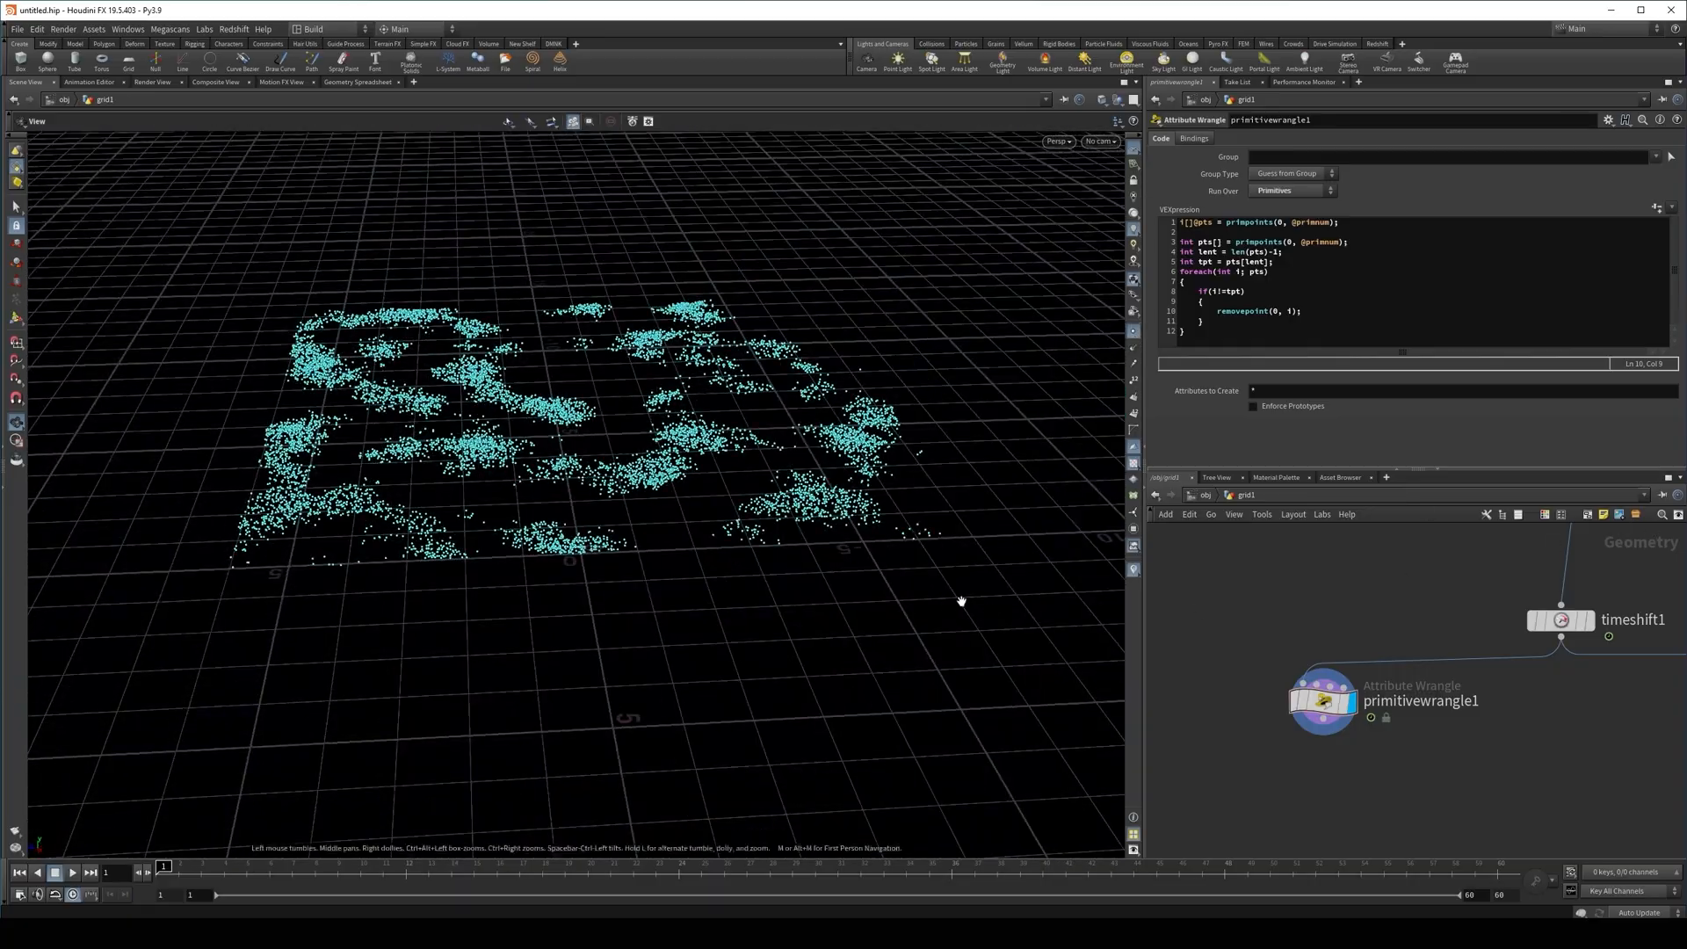
Add a Null fed by primitivewrangle1 and name it pts_out
scroll(1419, 694, "down", 2)
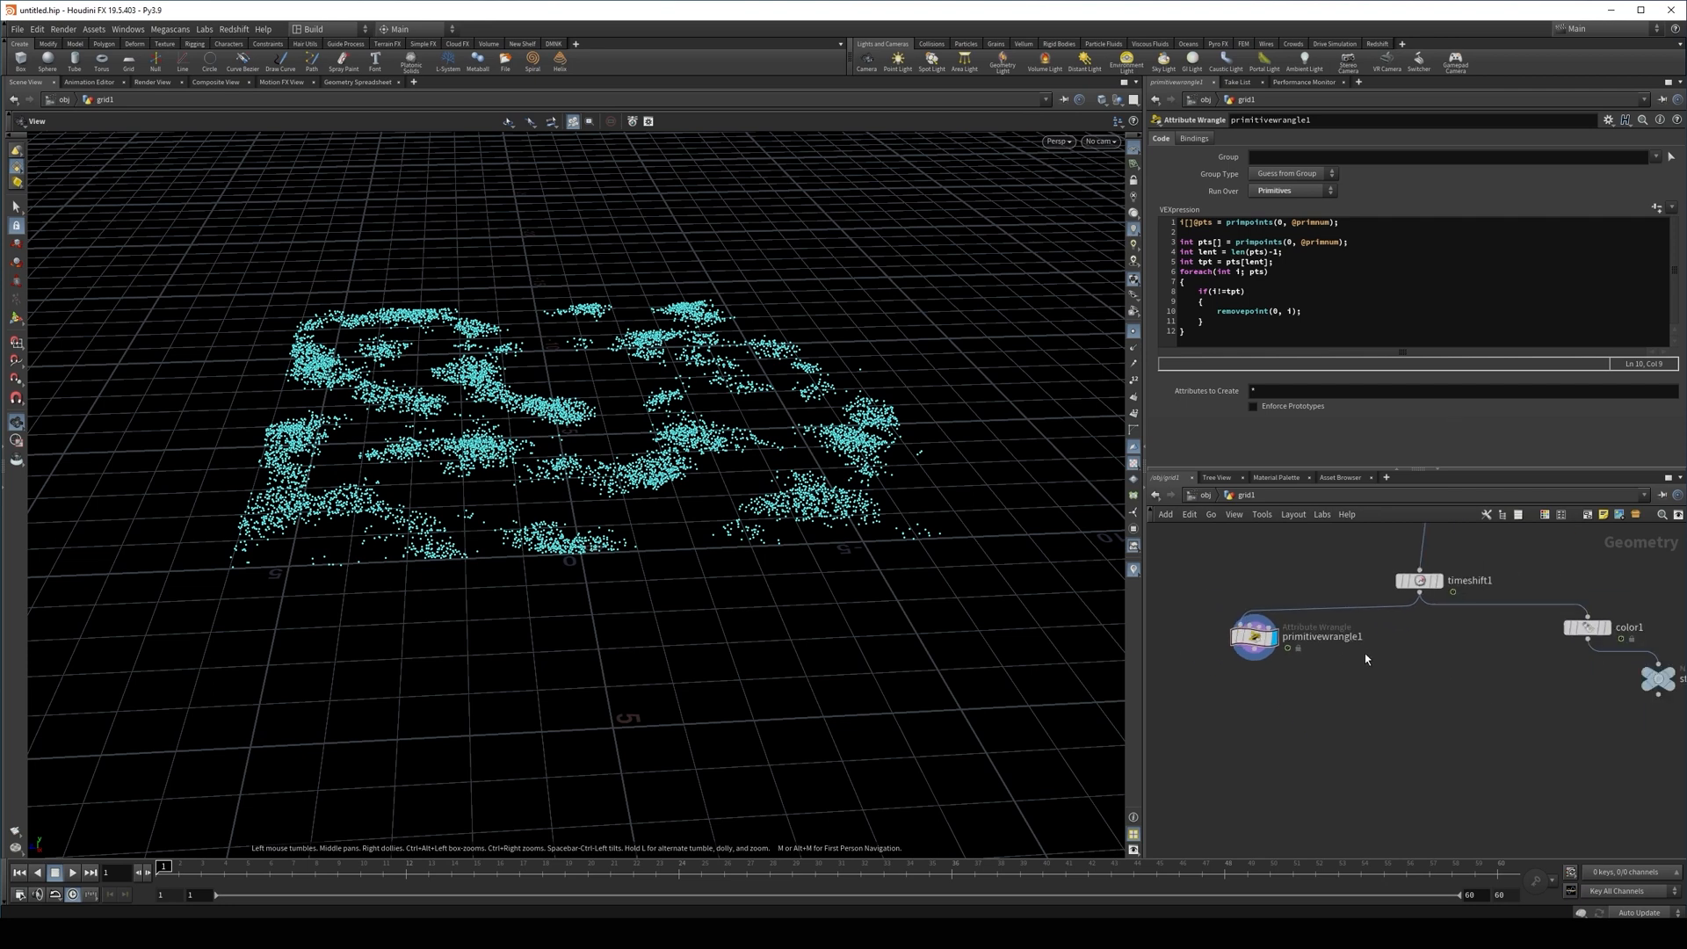
key("Tab")
mouse_move(1238, 732)
type("null")
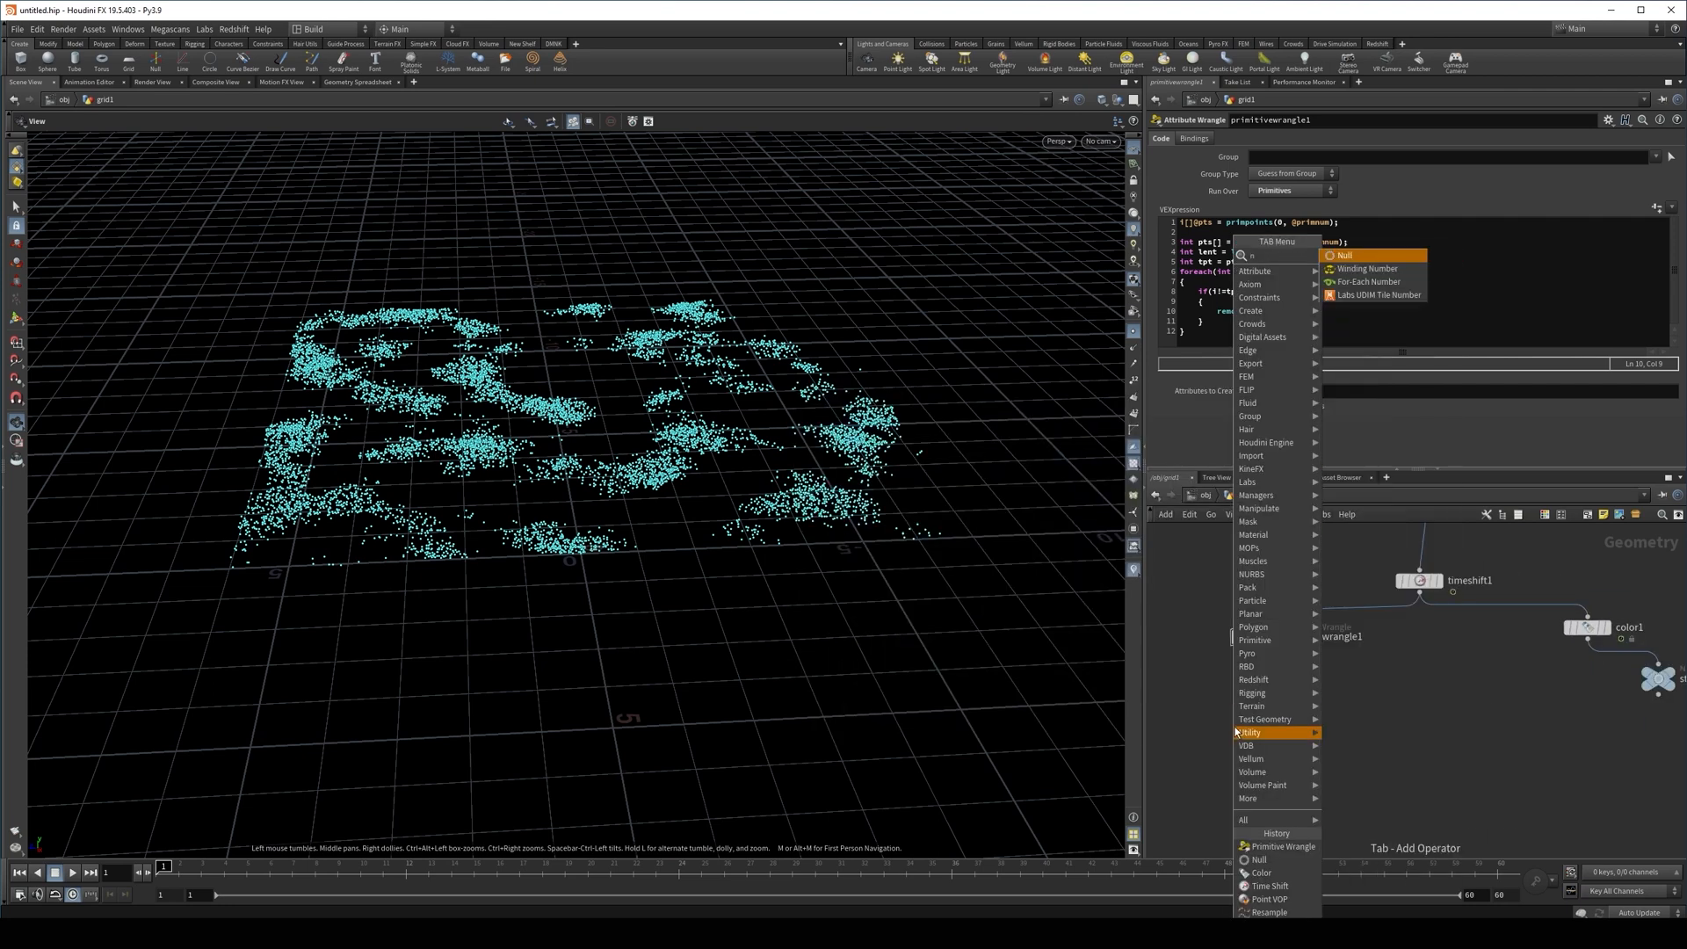
key("Return")
double_click(1265, 727)
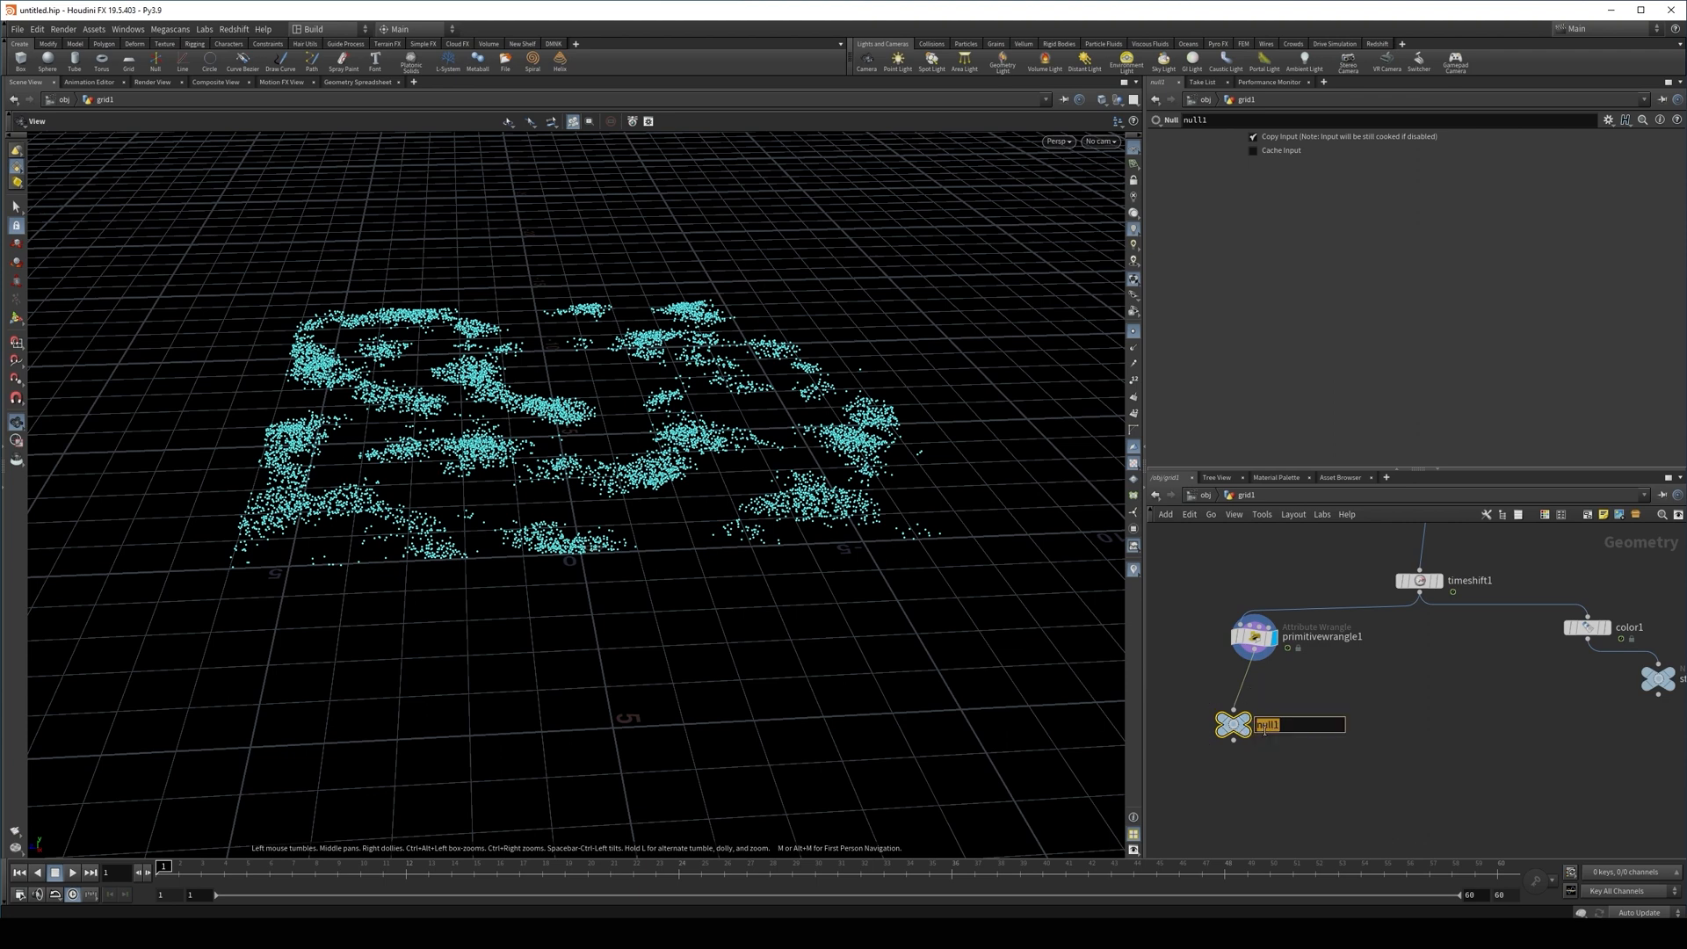
type("pts_out")
key("Return")
Leave the grid1 geometry network and switch the network editor to the mat context
left_click(1222, 496)
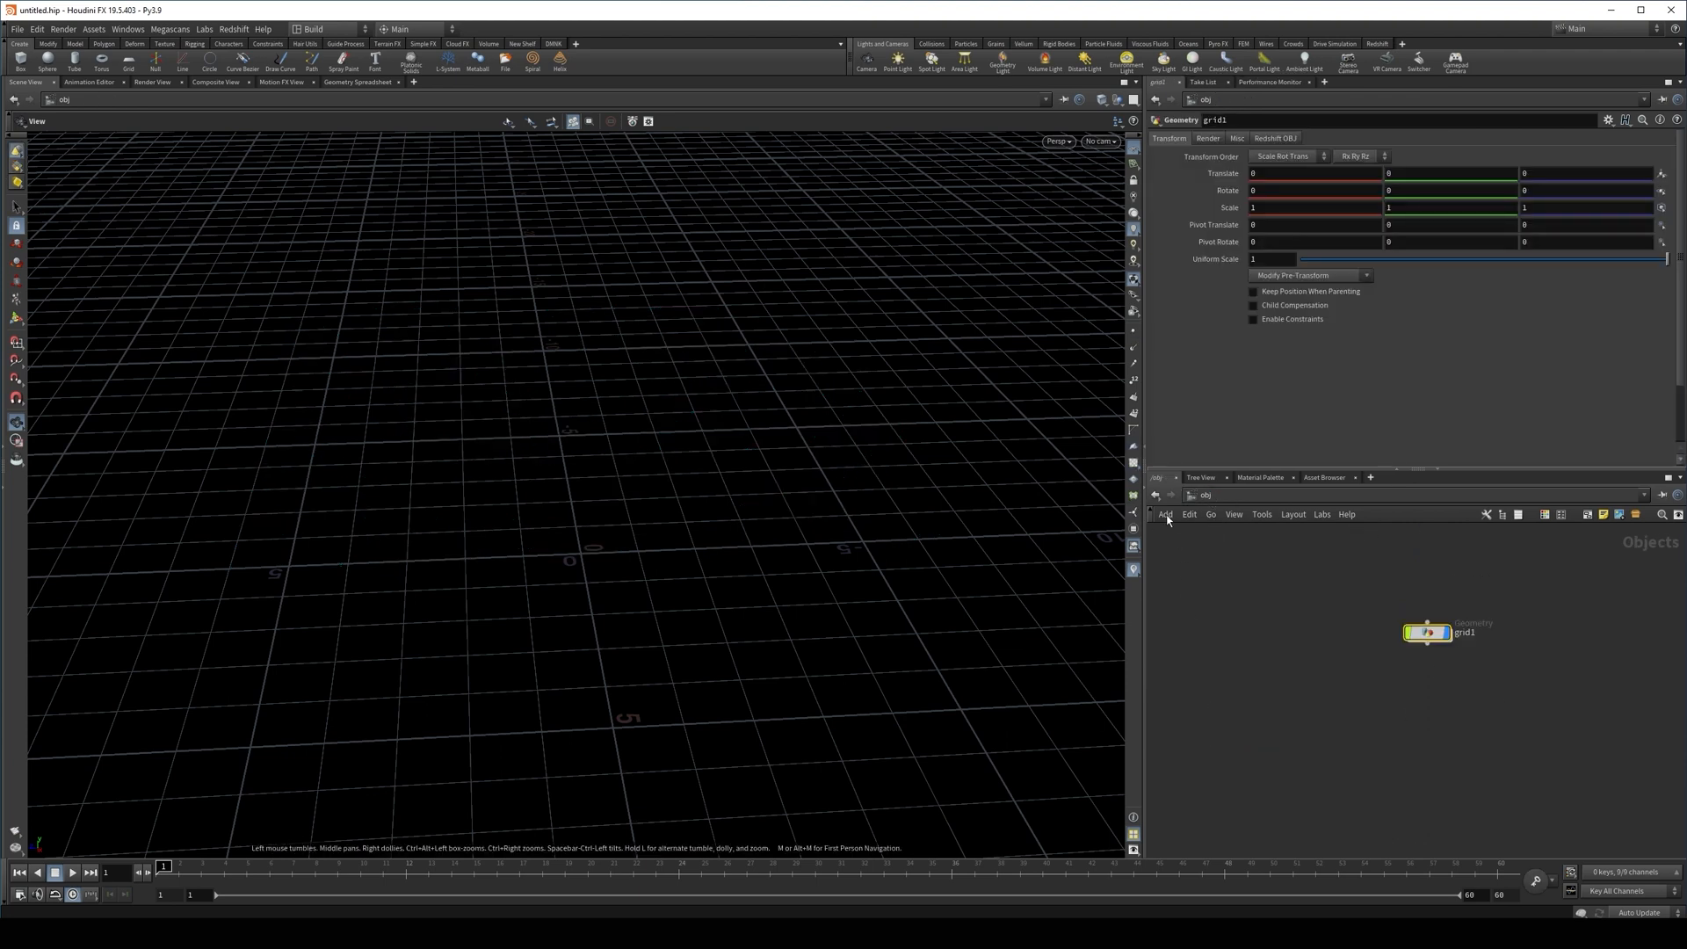
left_click_drag(773, 501, 704, 451)
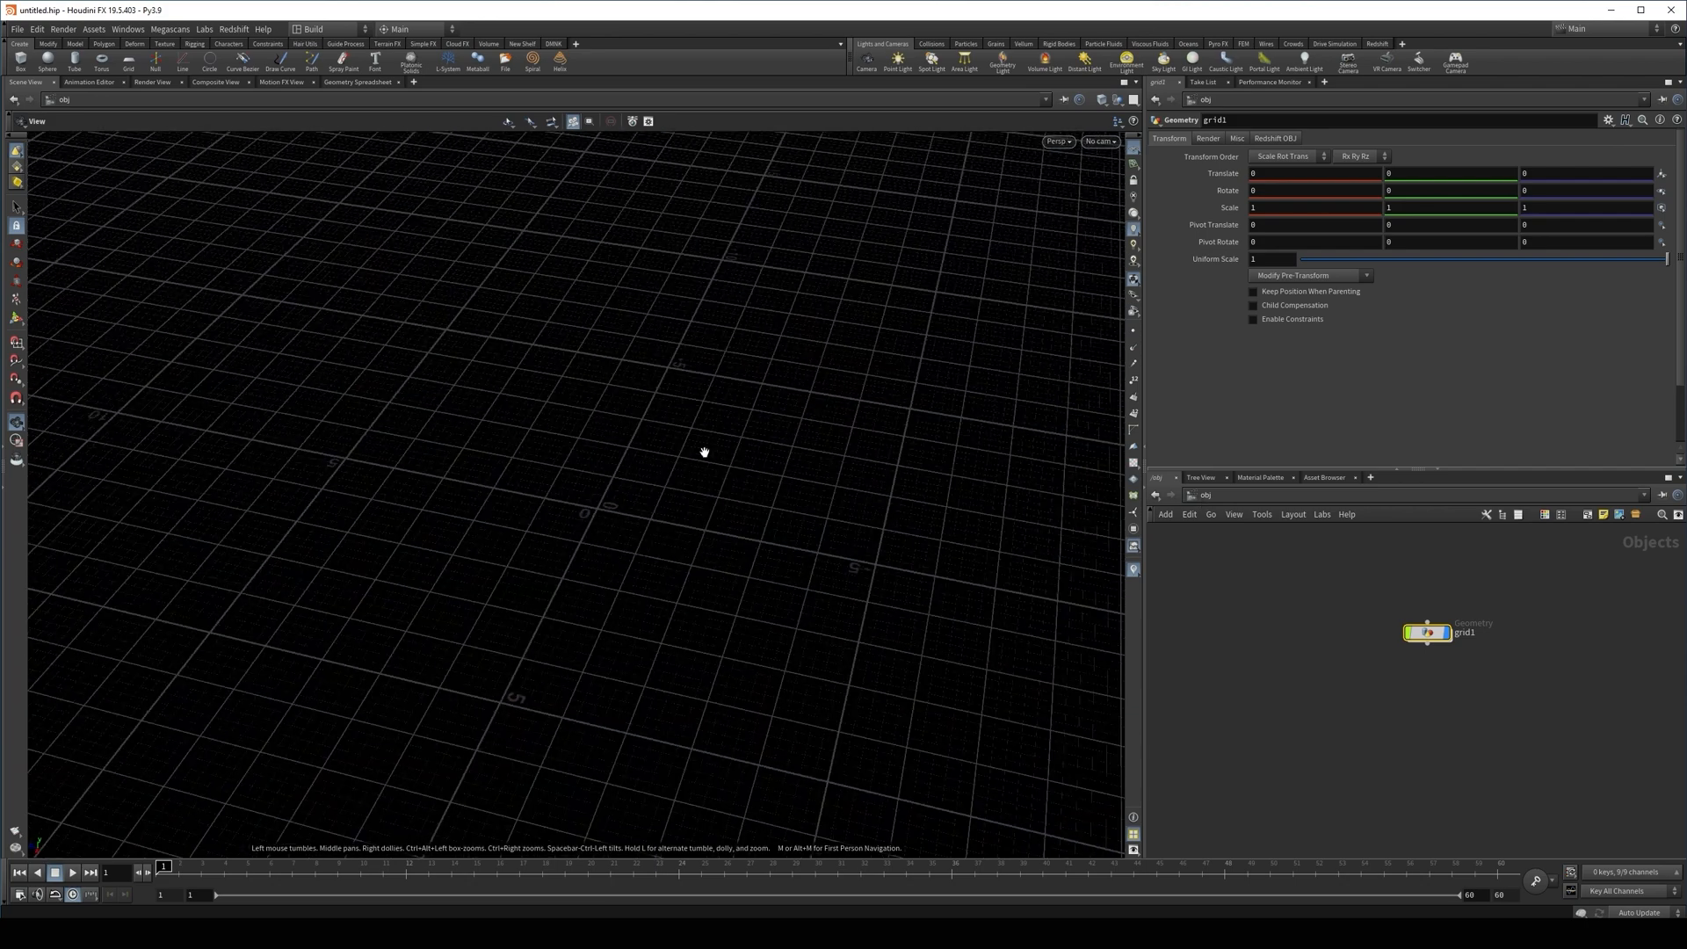
left_click(1211, 503)
left_click(1221, 507)
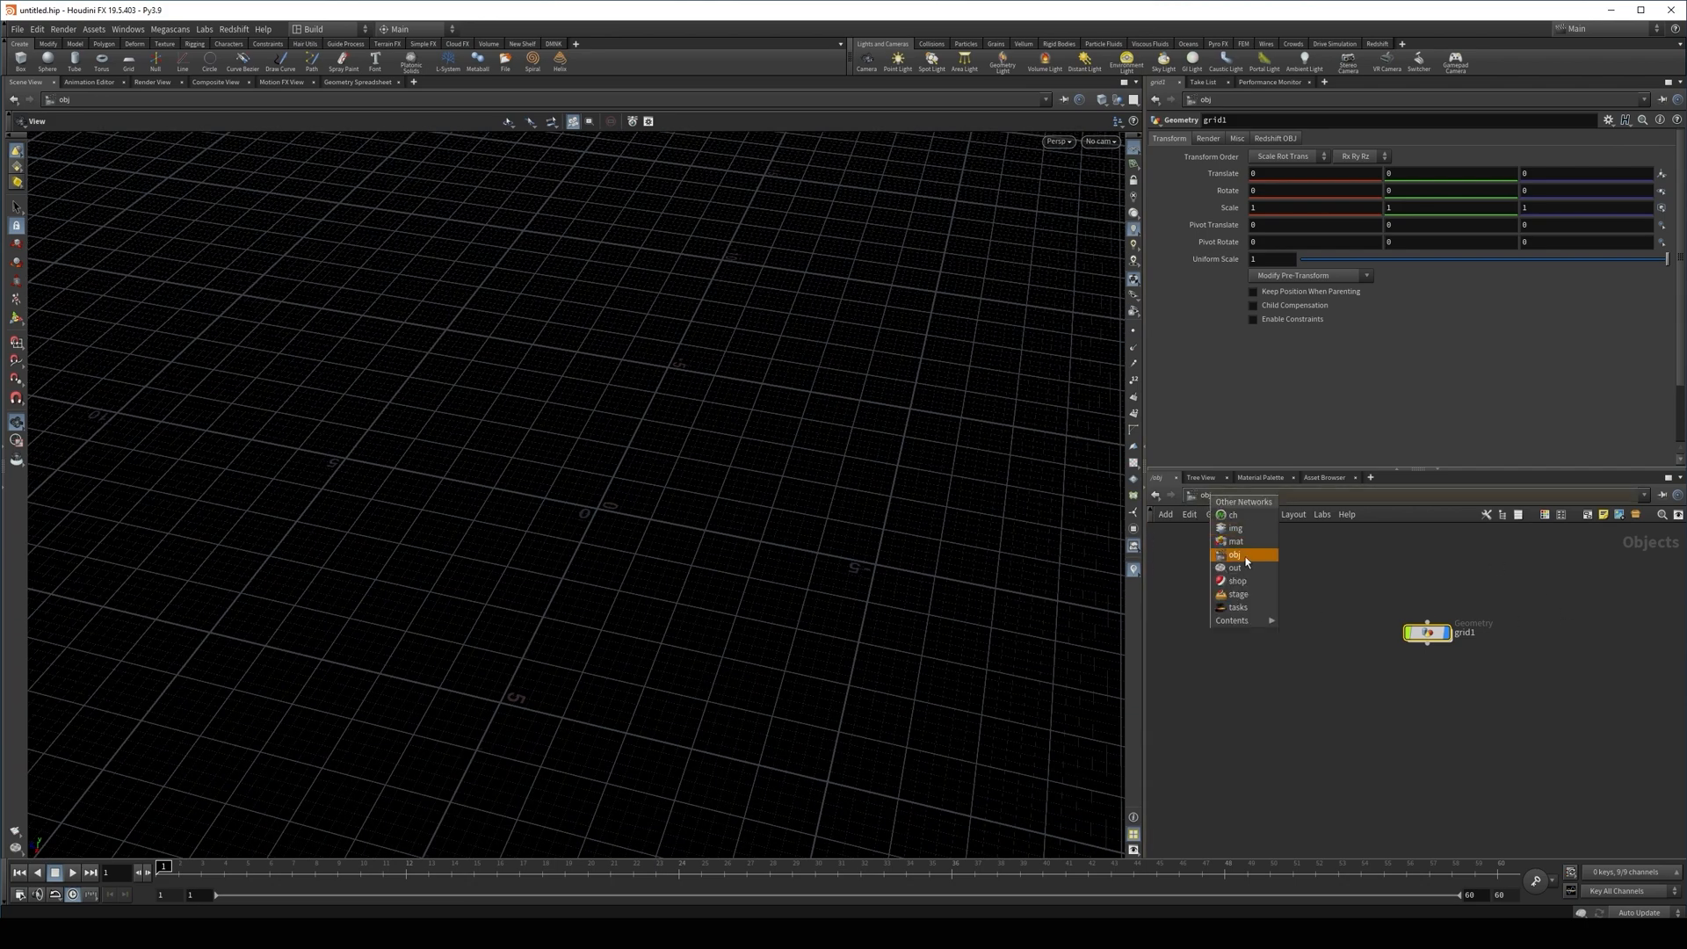
left_click(1233, 550)
Create an RS Material Builder in the mat network and name it strands
key("Tab")
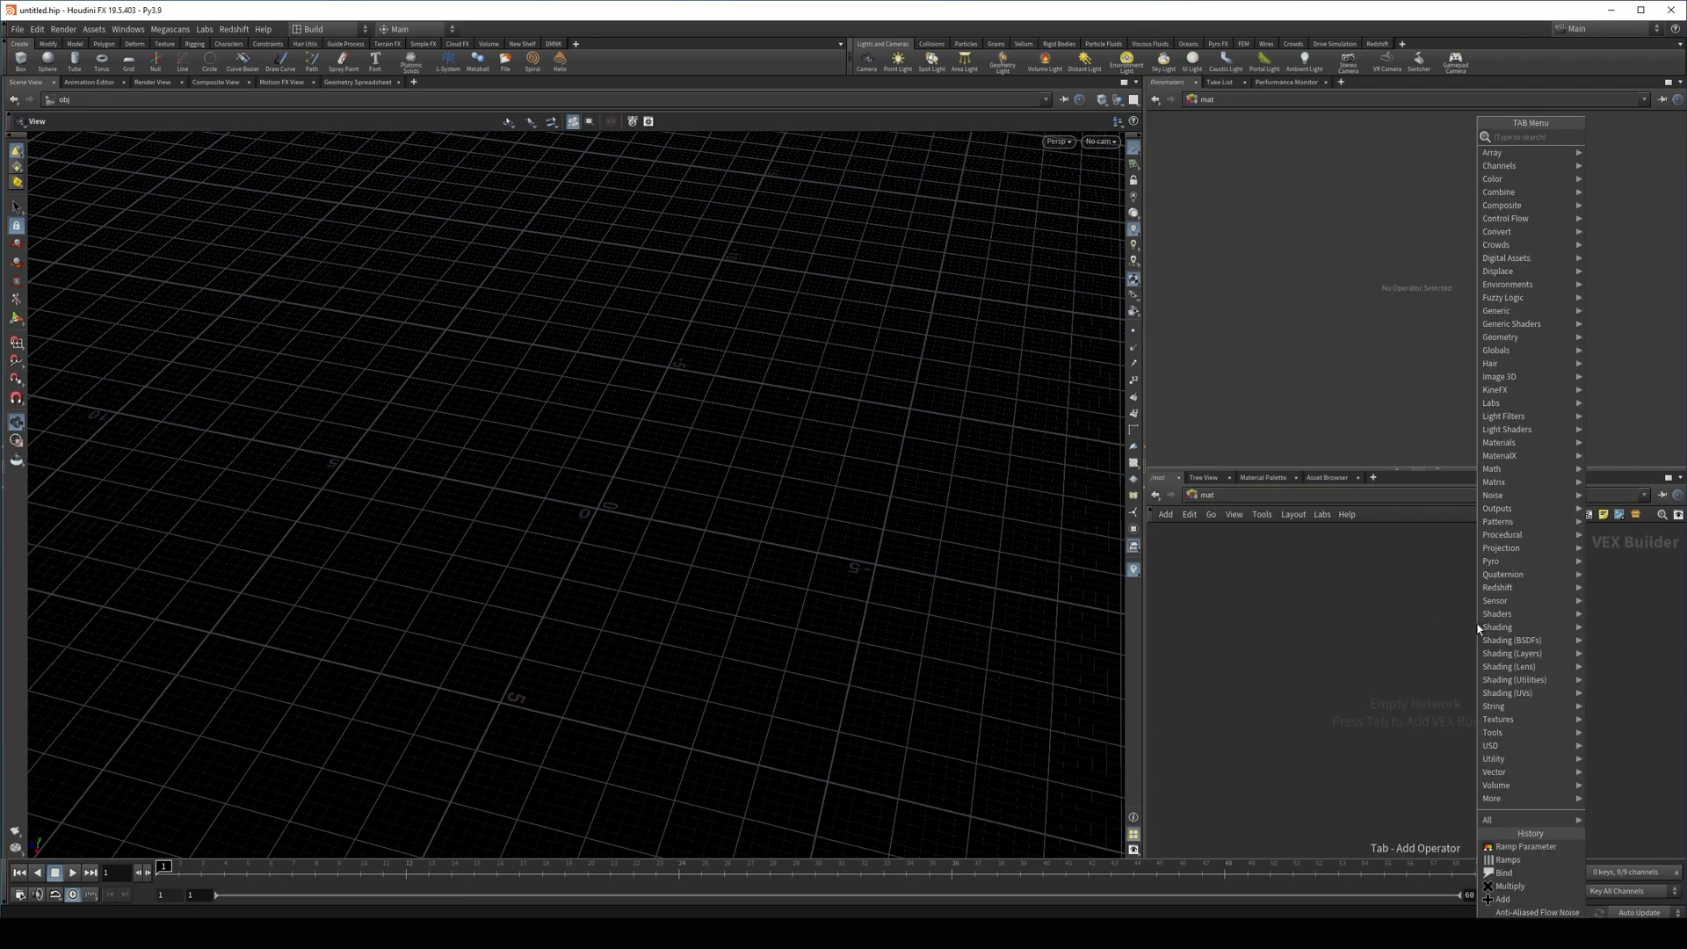
type("p")
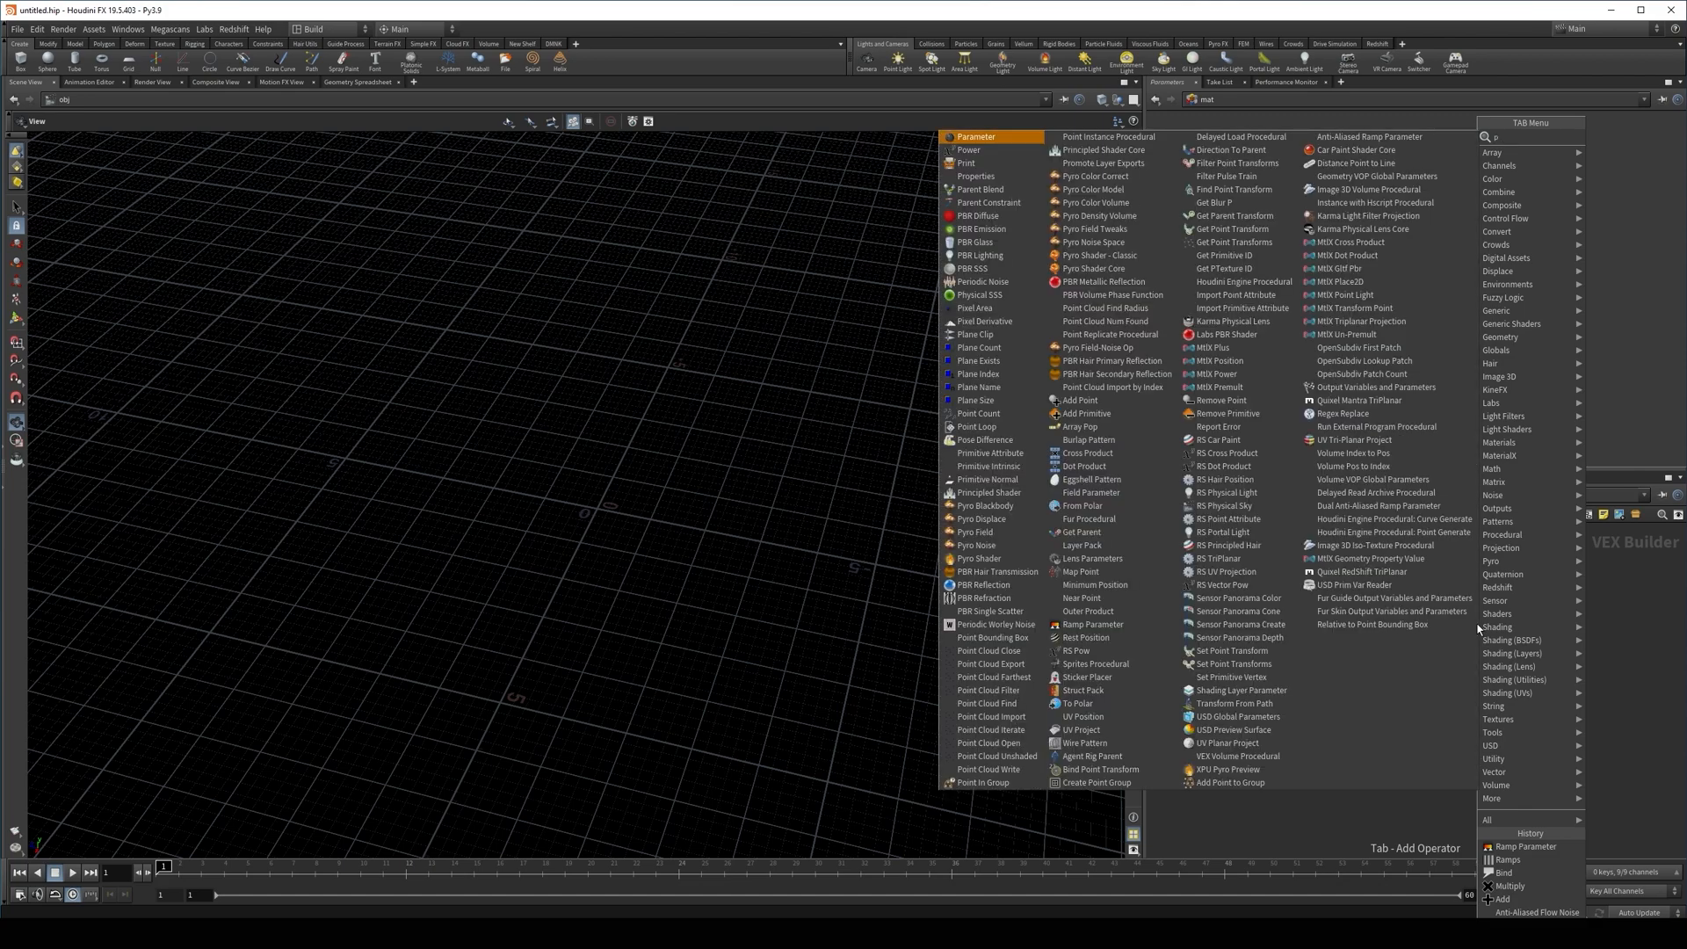
key("BackSpace")
type("rsma")
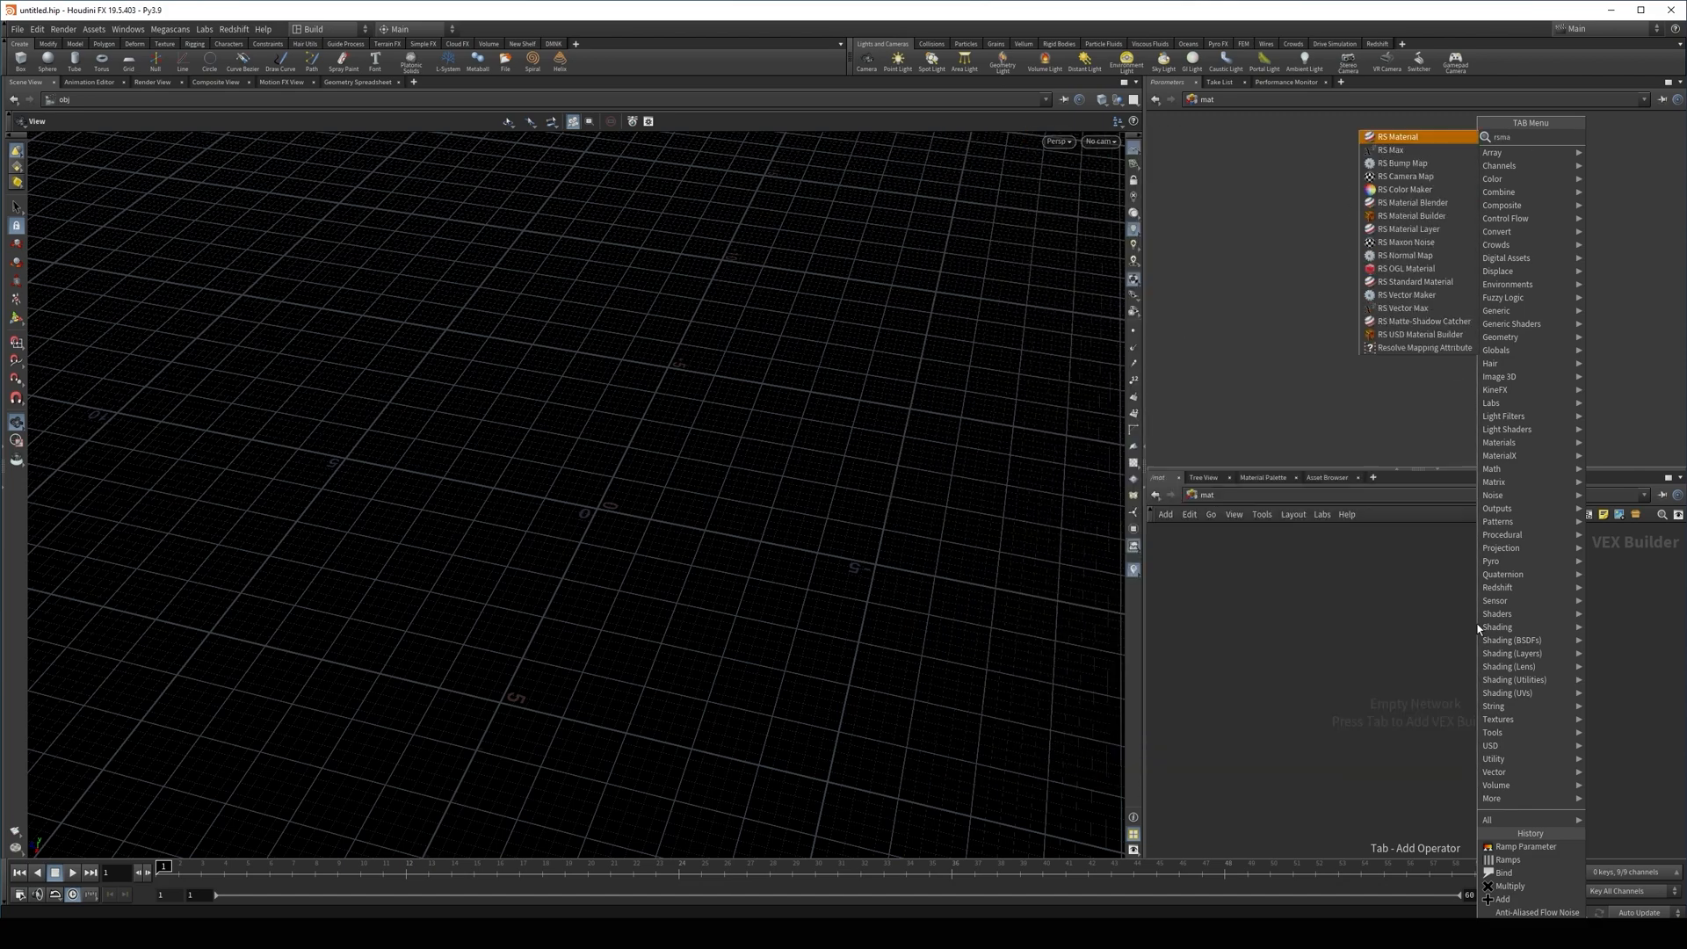
type("te")
key("Down")
key("Down")
key("Return")
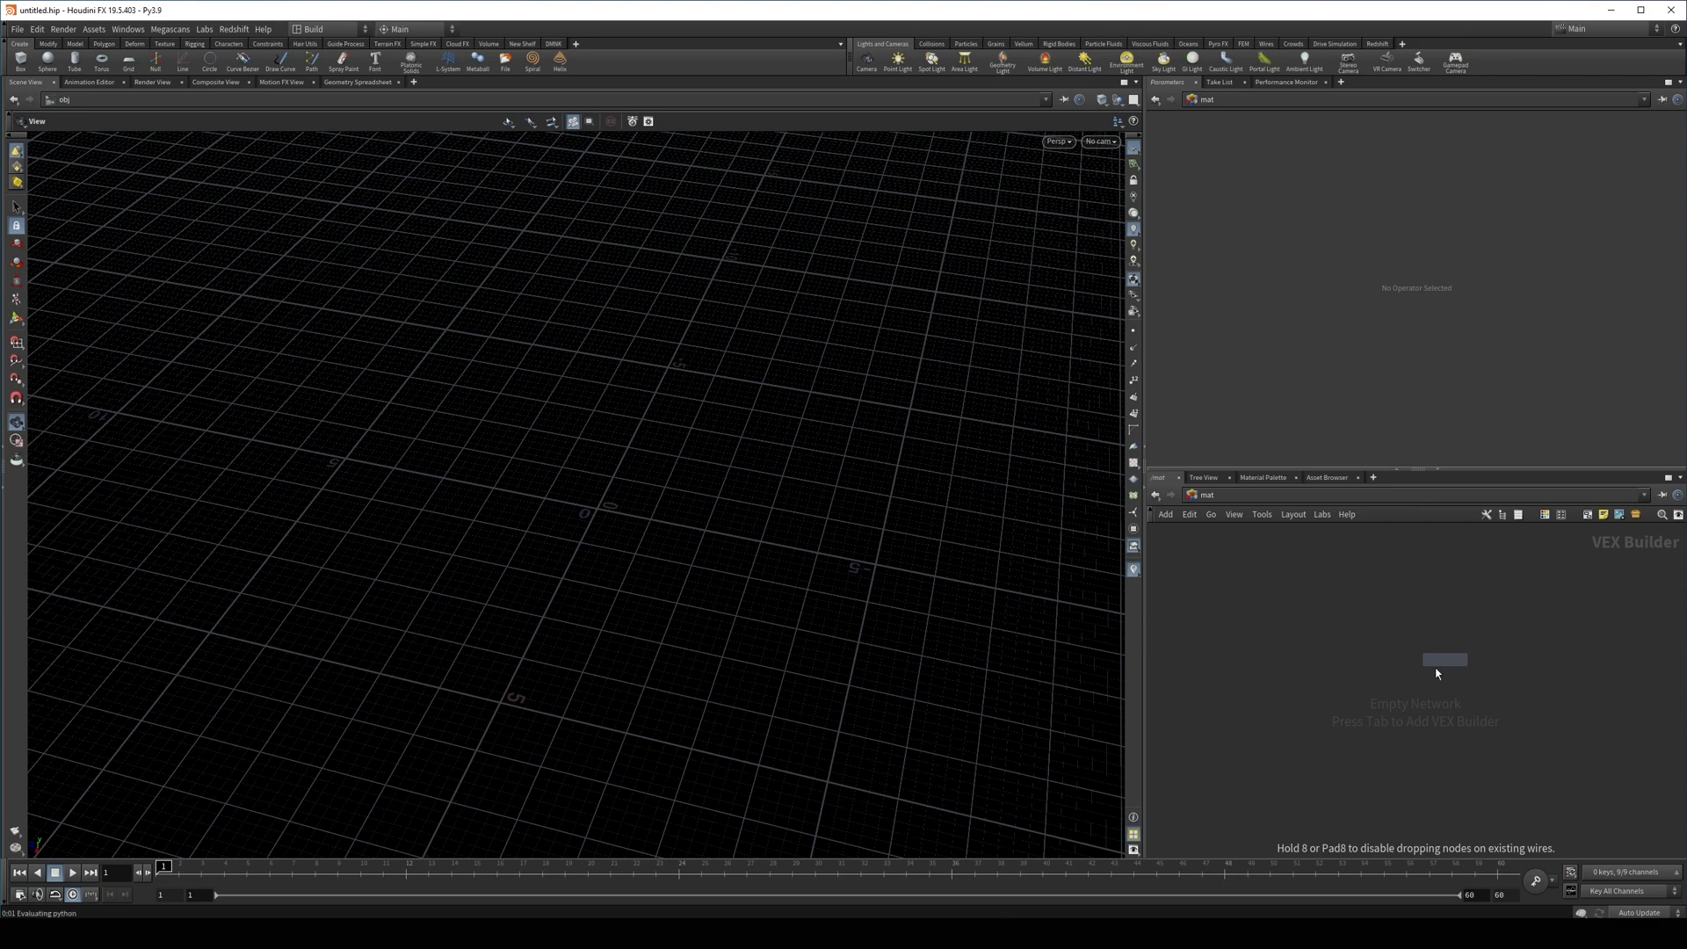
left_click(1396, 673)
double_click(1396, 660)
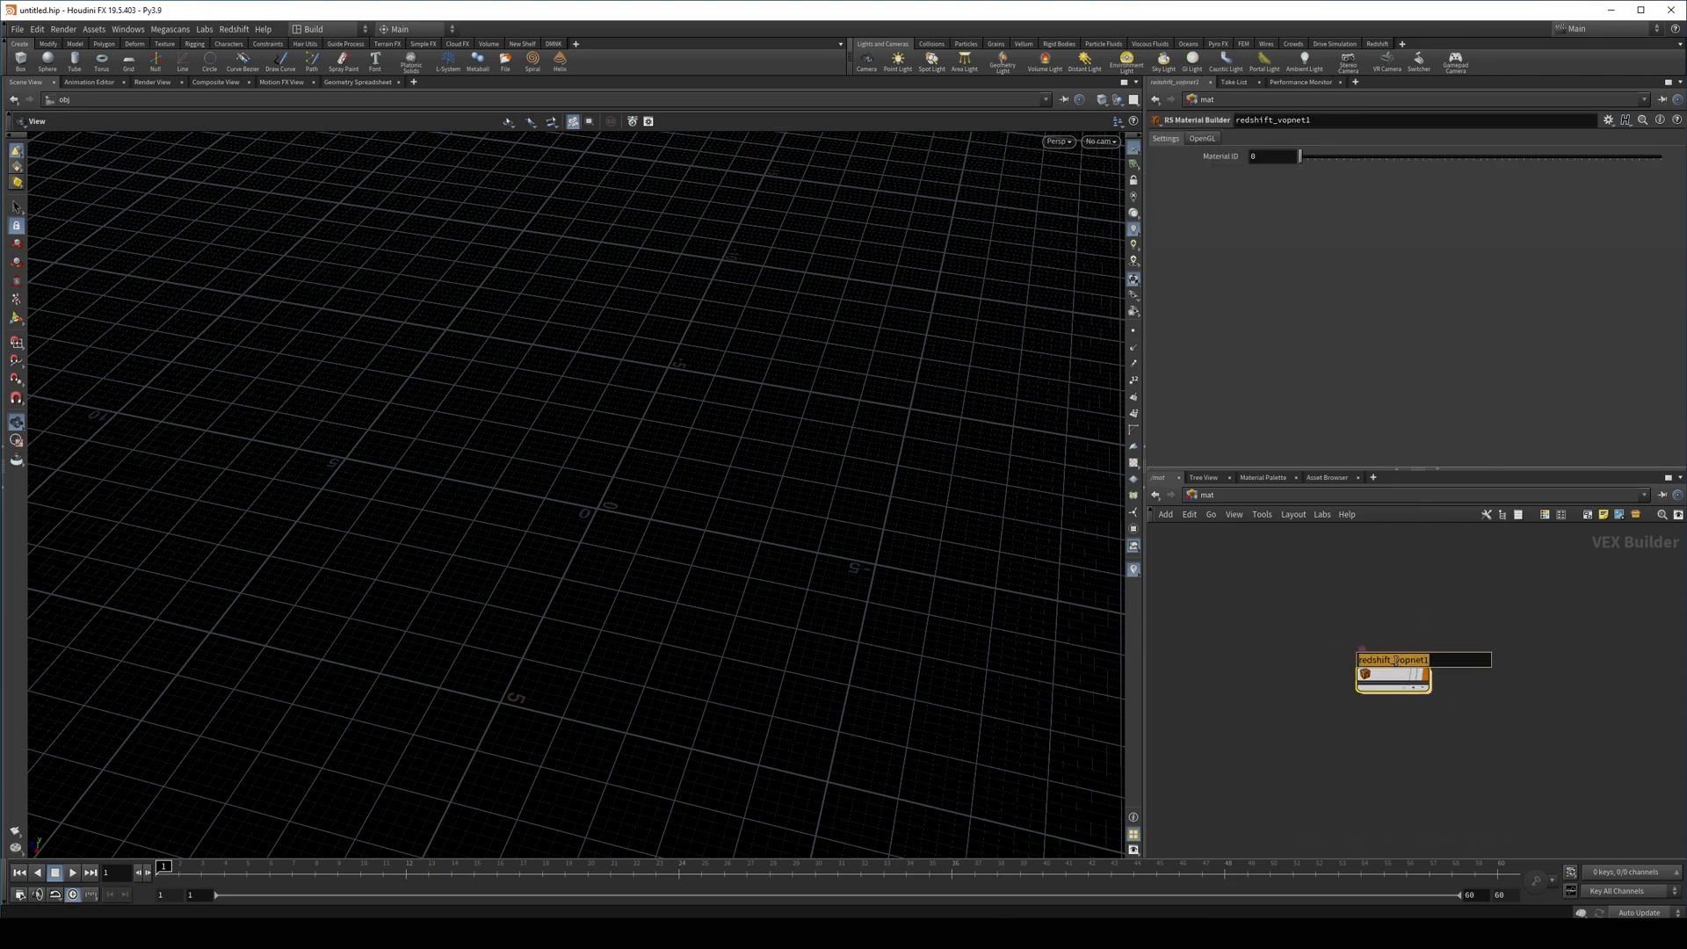
type("strands")
key("Return")
Duplicate the strands material builder below the original and name the copy pts
left_click_drag(1395, 677, 1130, 747, "alt")
double_click(1384, 742)
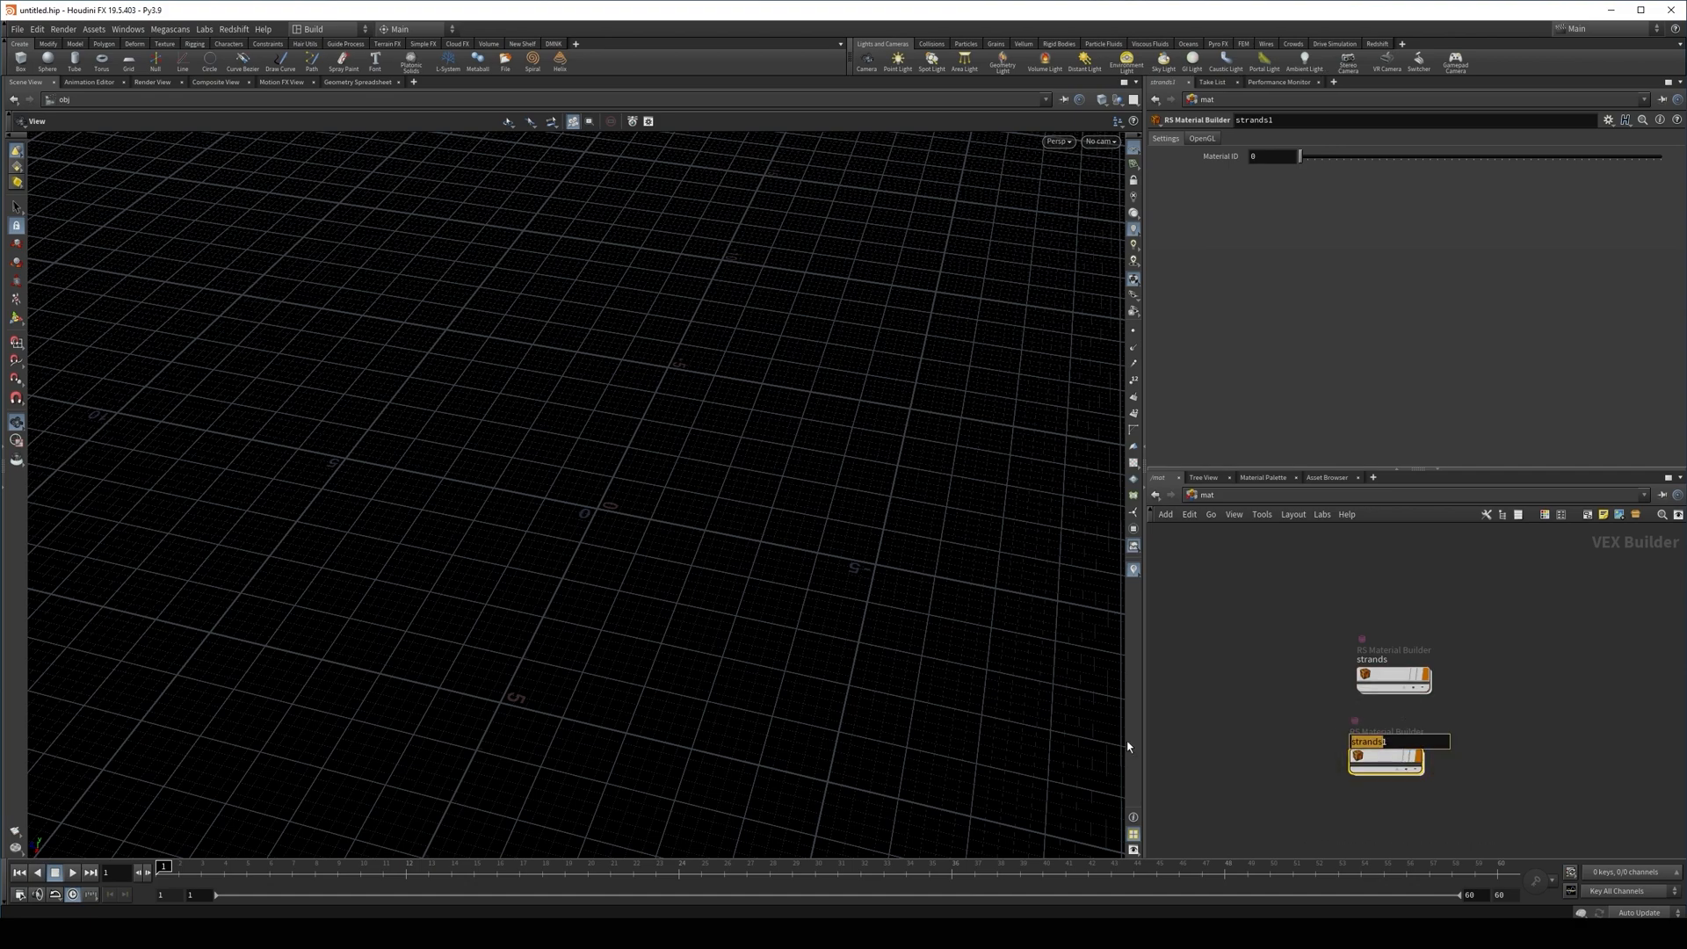
key("BackSpace")
type("pts")
key("Return")
Open the strands material builder and expand the inputs of StandardMaterial1, leaving room beside it for another node
double_click(1371, 681)
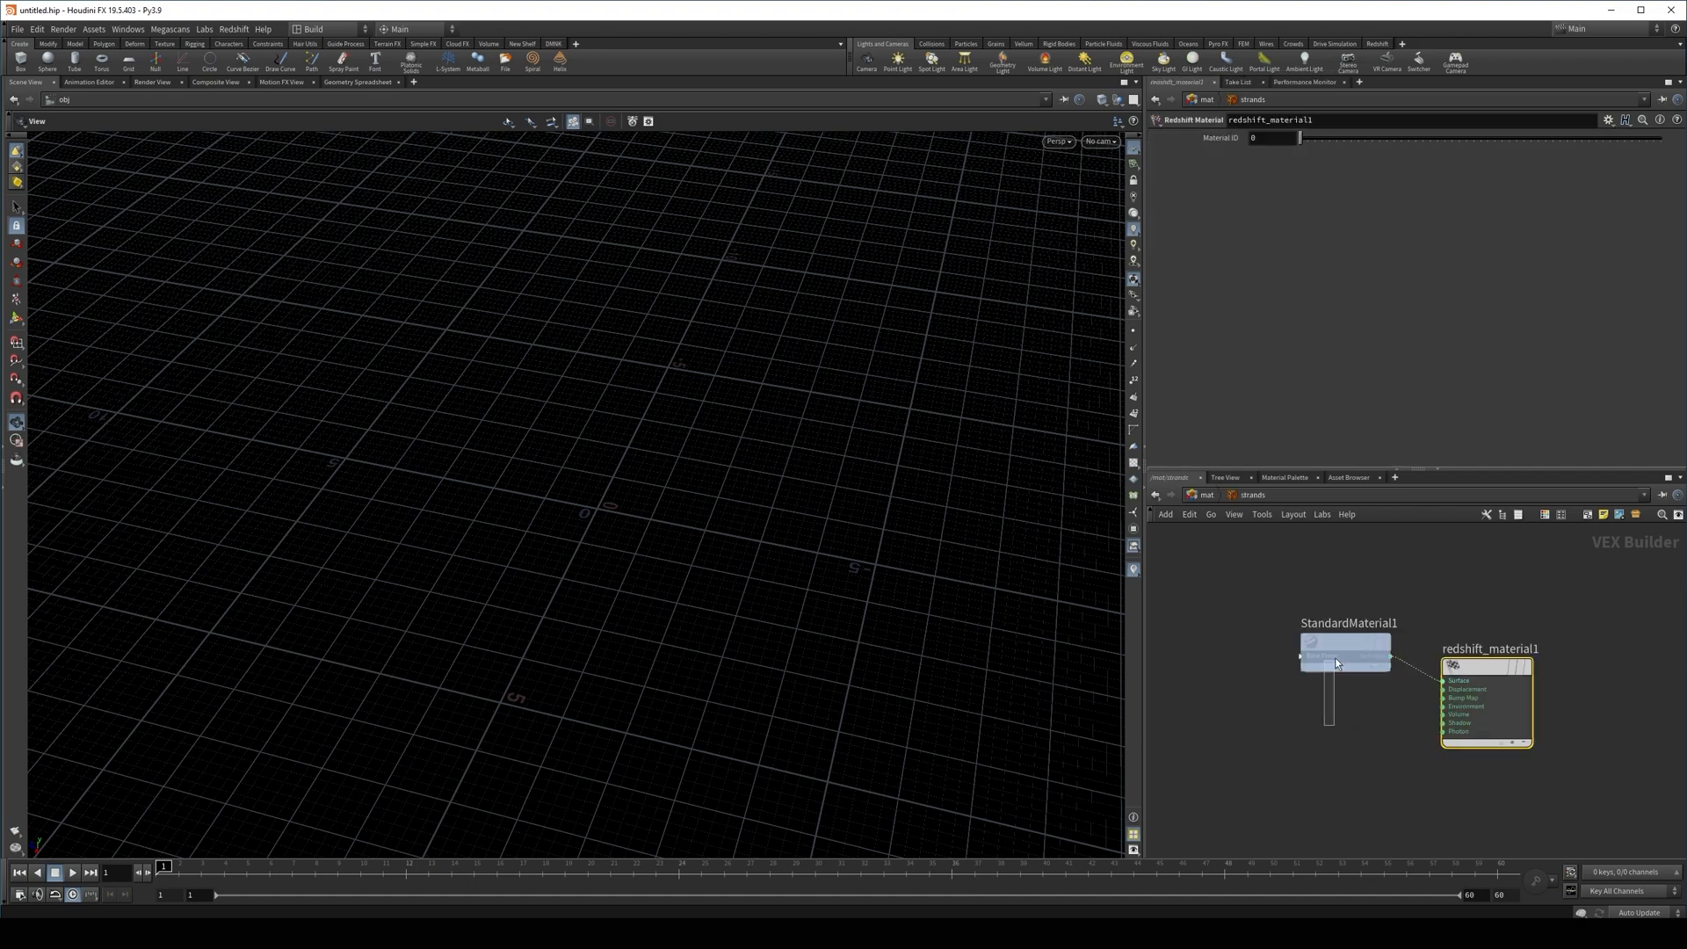
left_click(1336, 657)
left_click(1301, 656)
middle_click_drag(1204, 676, 1337, 671)
Add an RS Color User Data node and connect its output to StandardMaterial1's base_color input
key("Tab")
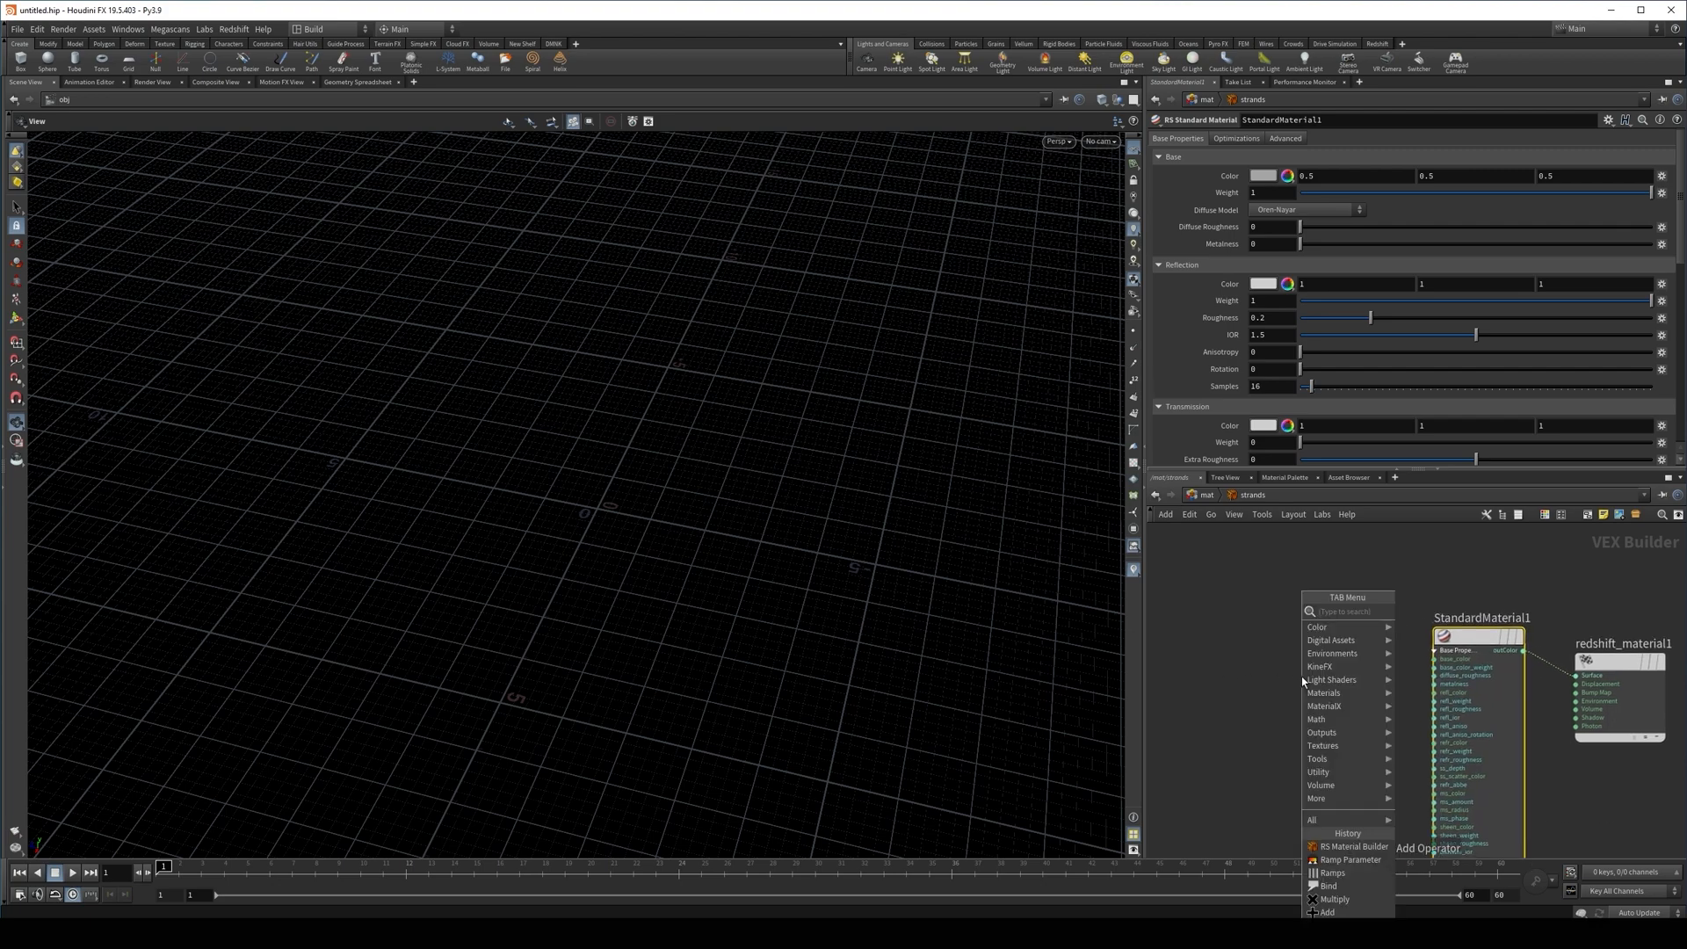
type("color")
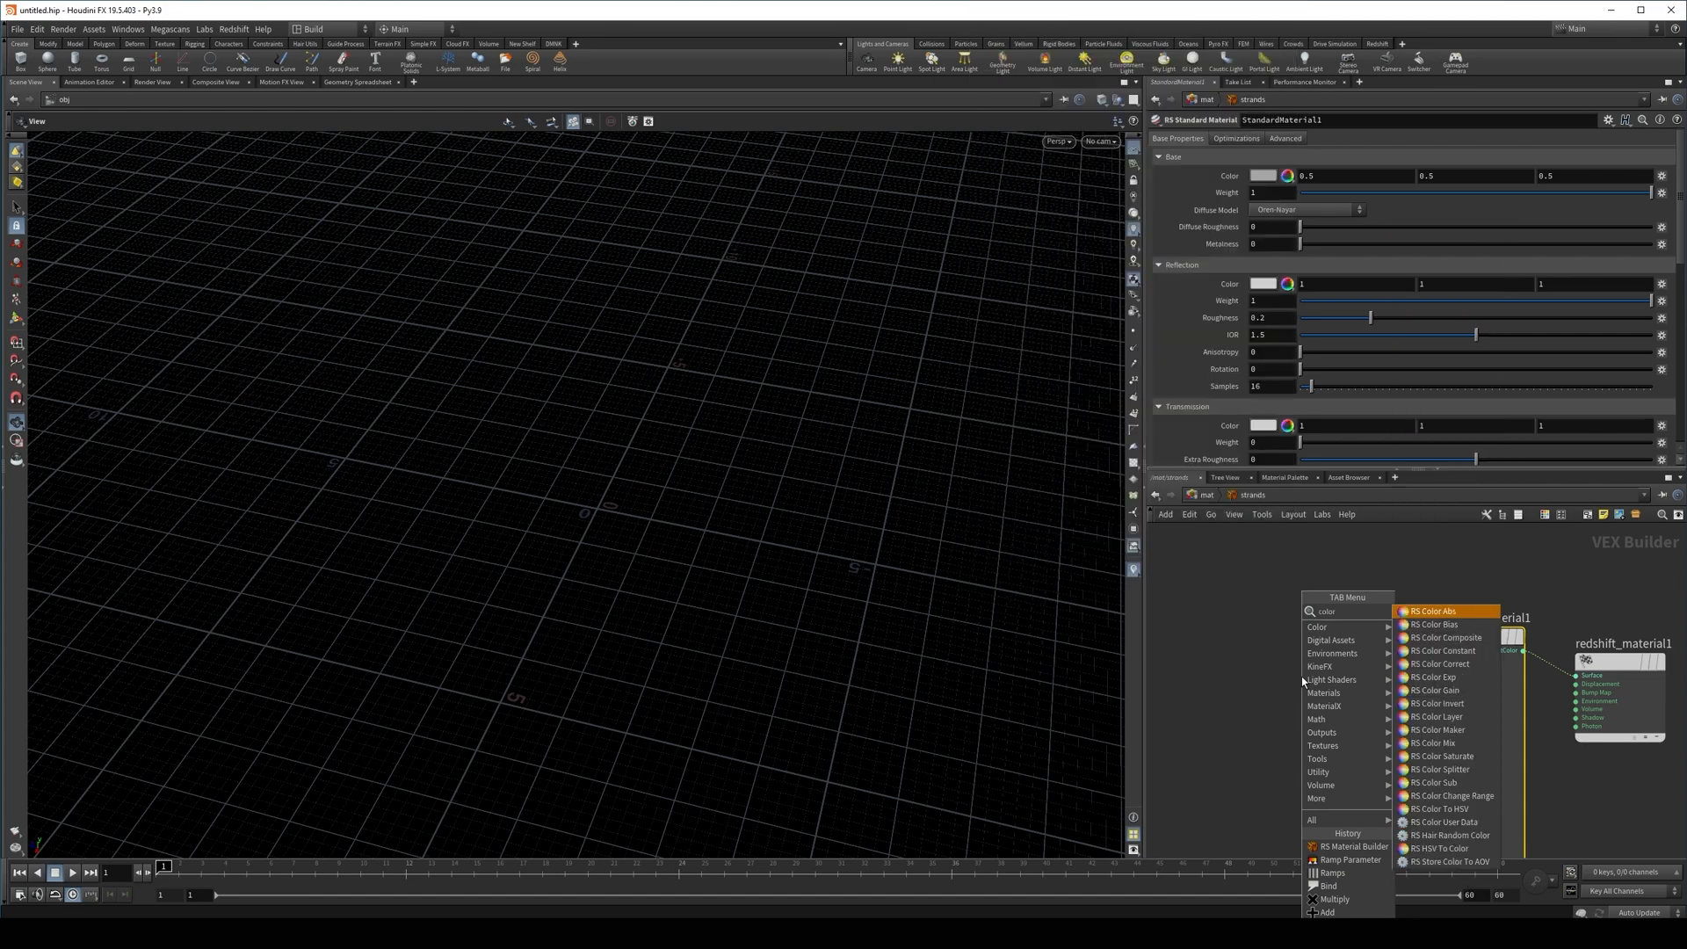
key("Down")
key("Down")
key("Down")
key("Down")
key("Down")
key("Down")
key("Down")
key("Down")
key("Down")
key("Down")
key("Down")
key("Down")
key("Down")
key("Down")
key("Down")
key("Down")
key("Down")
key("Down")
key("Up")
key("Return")
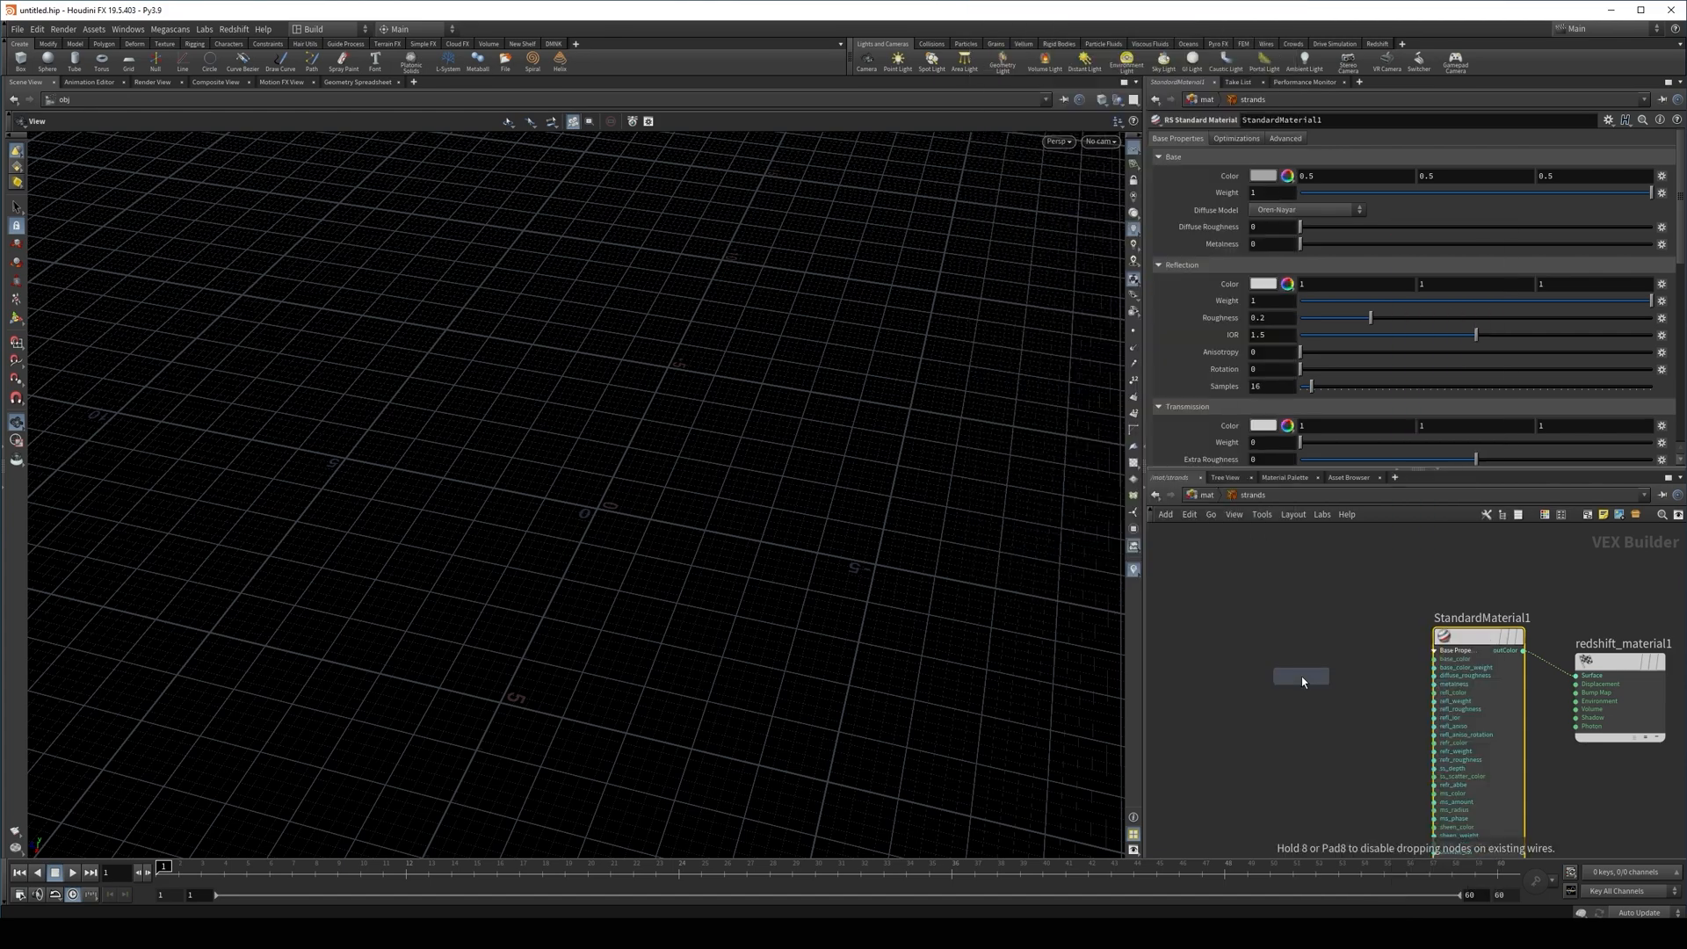
left_click(1303, 678)
scroll(1329, 689, "up", 3)
left_click_drag(1358, 693, 1510, 639)
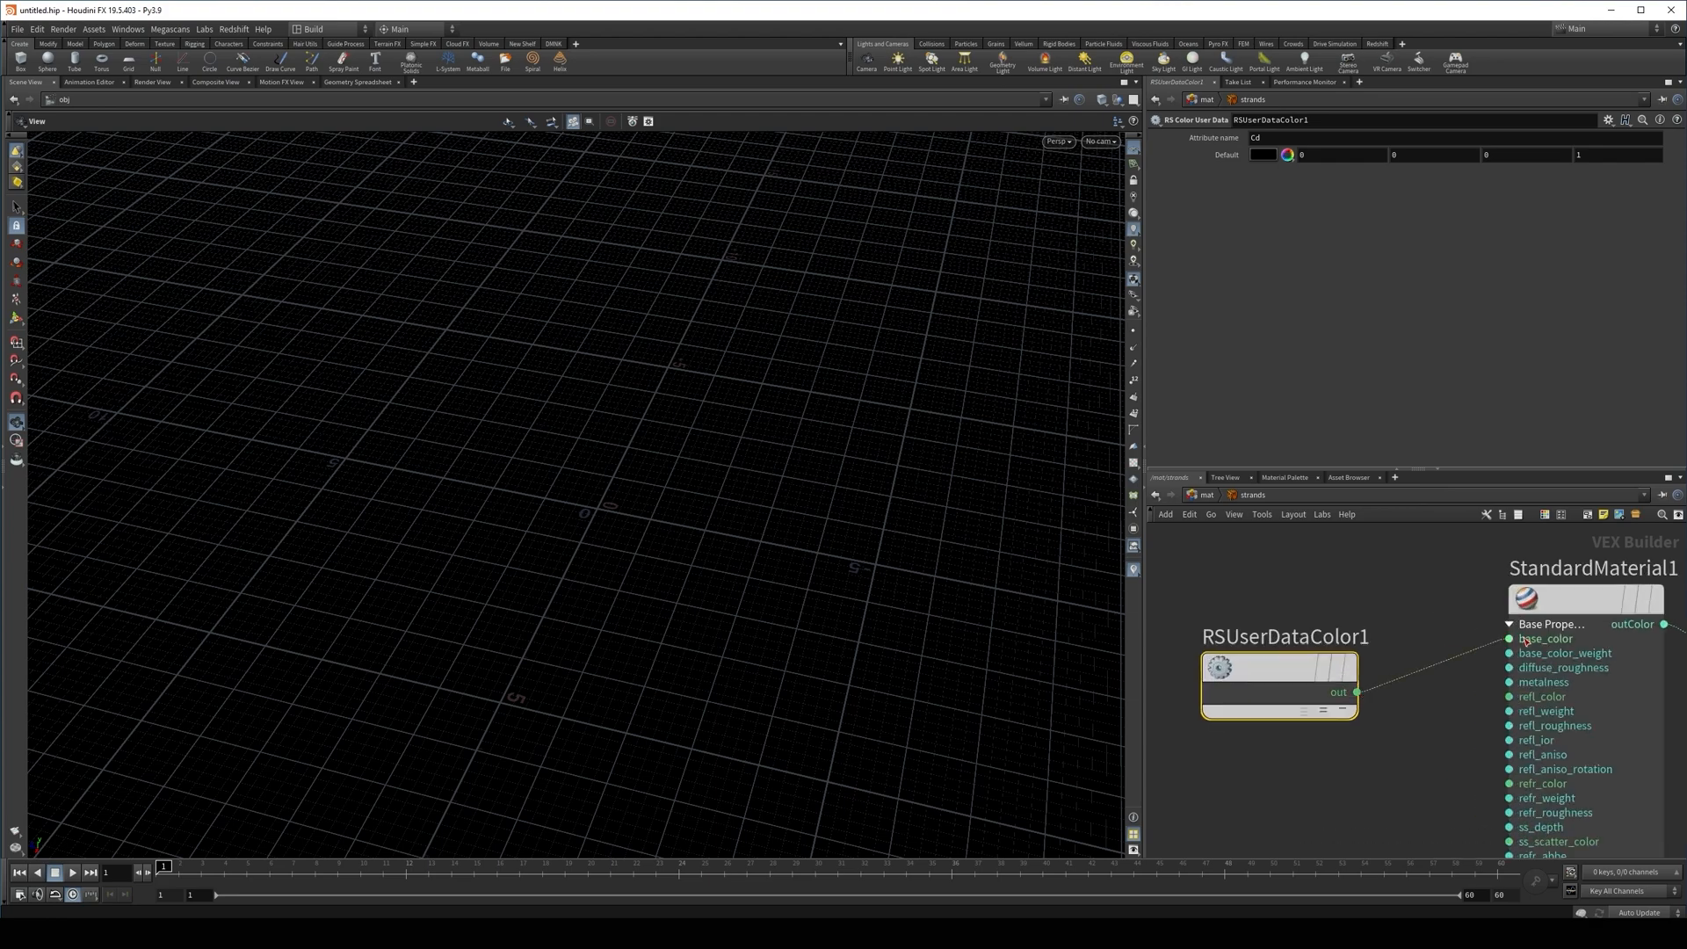
Open the pts material builder and delete its StandardMaterial1 node
left_click(1207, 495)
left_click(1386, 761)
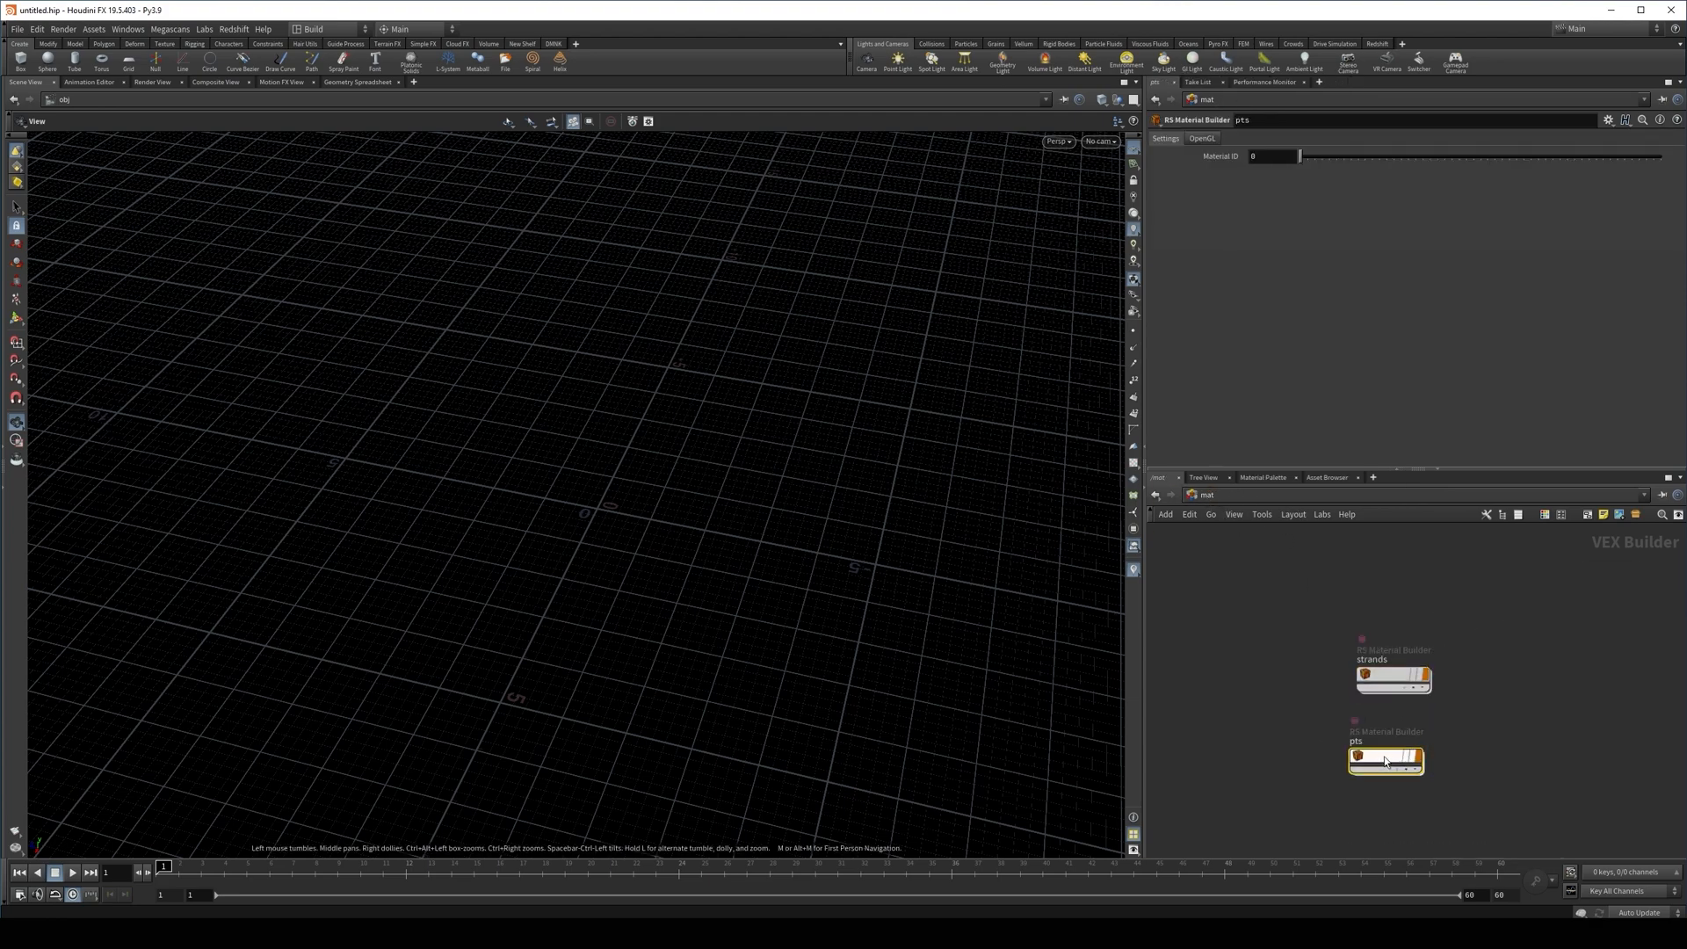
middle_click_drag(1266, 771, 1315, 719)
double_click(1413, 714)
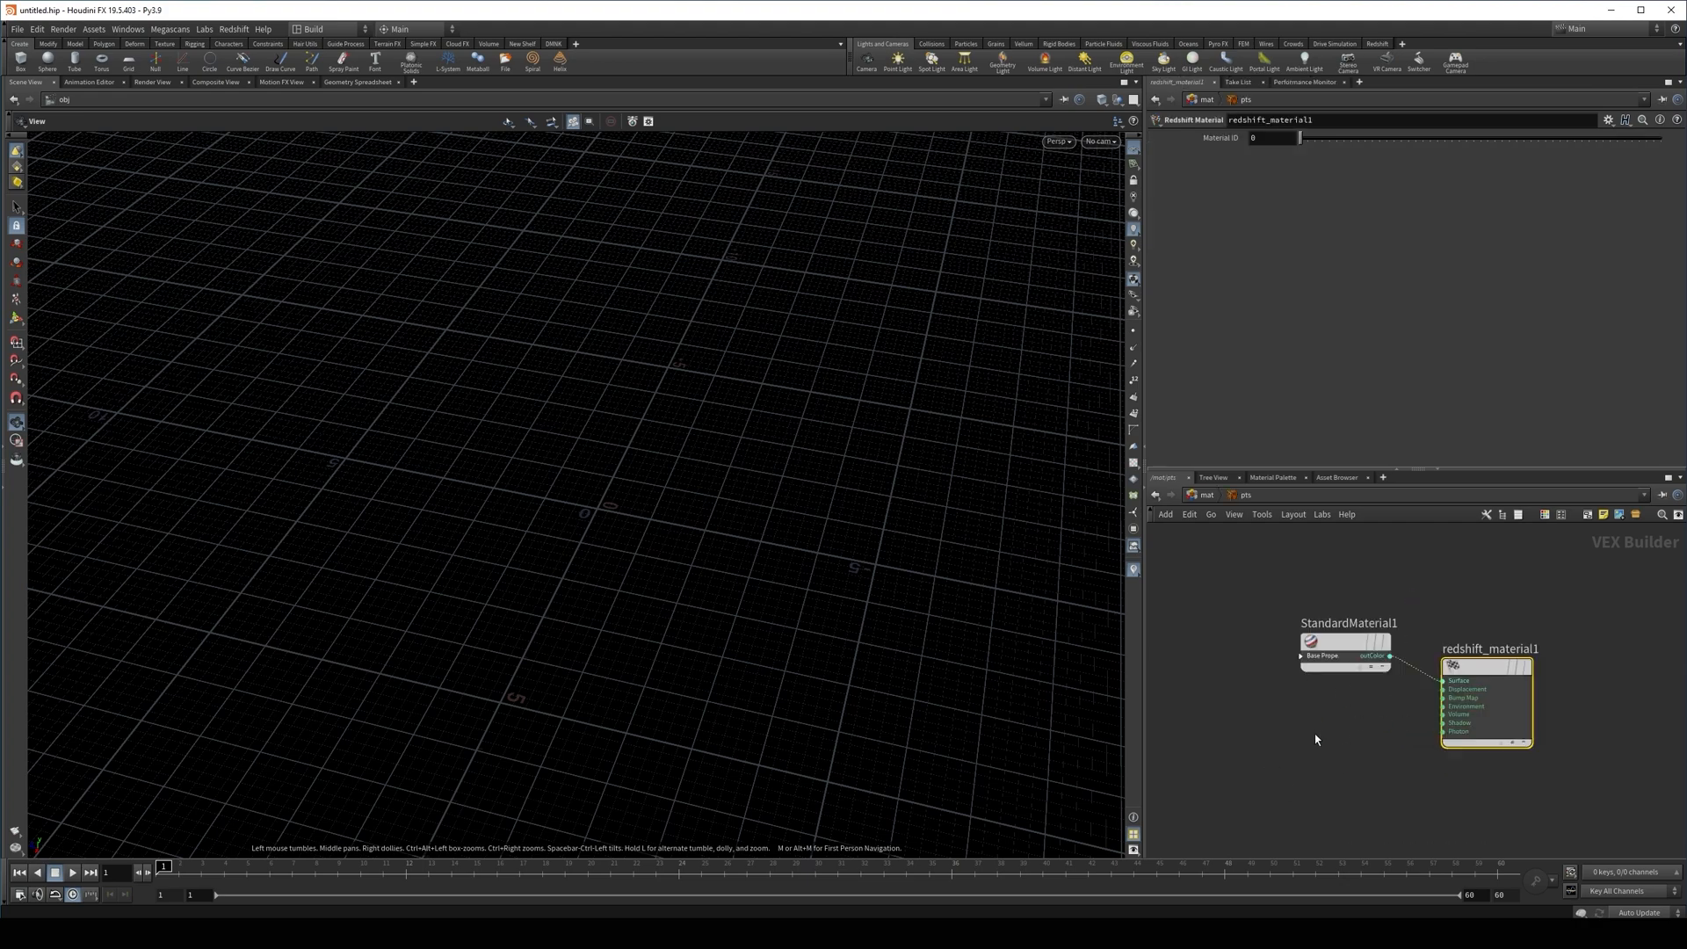
left_click(1327, 642)
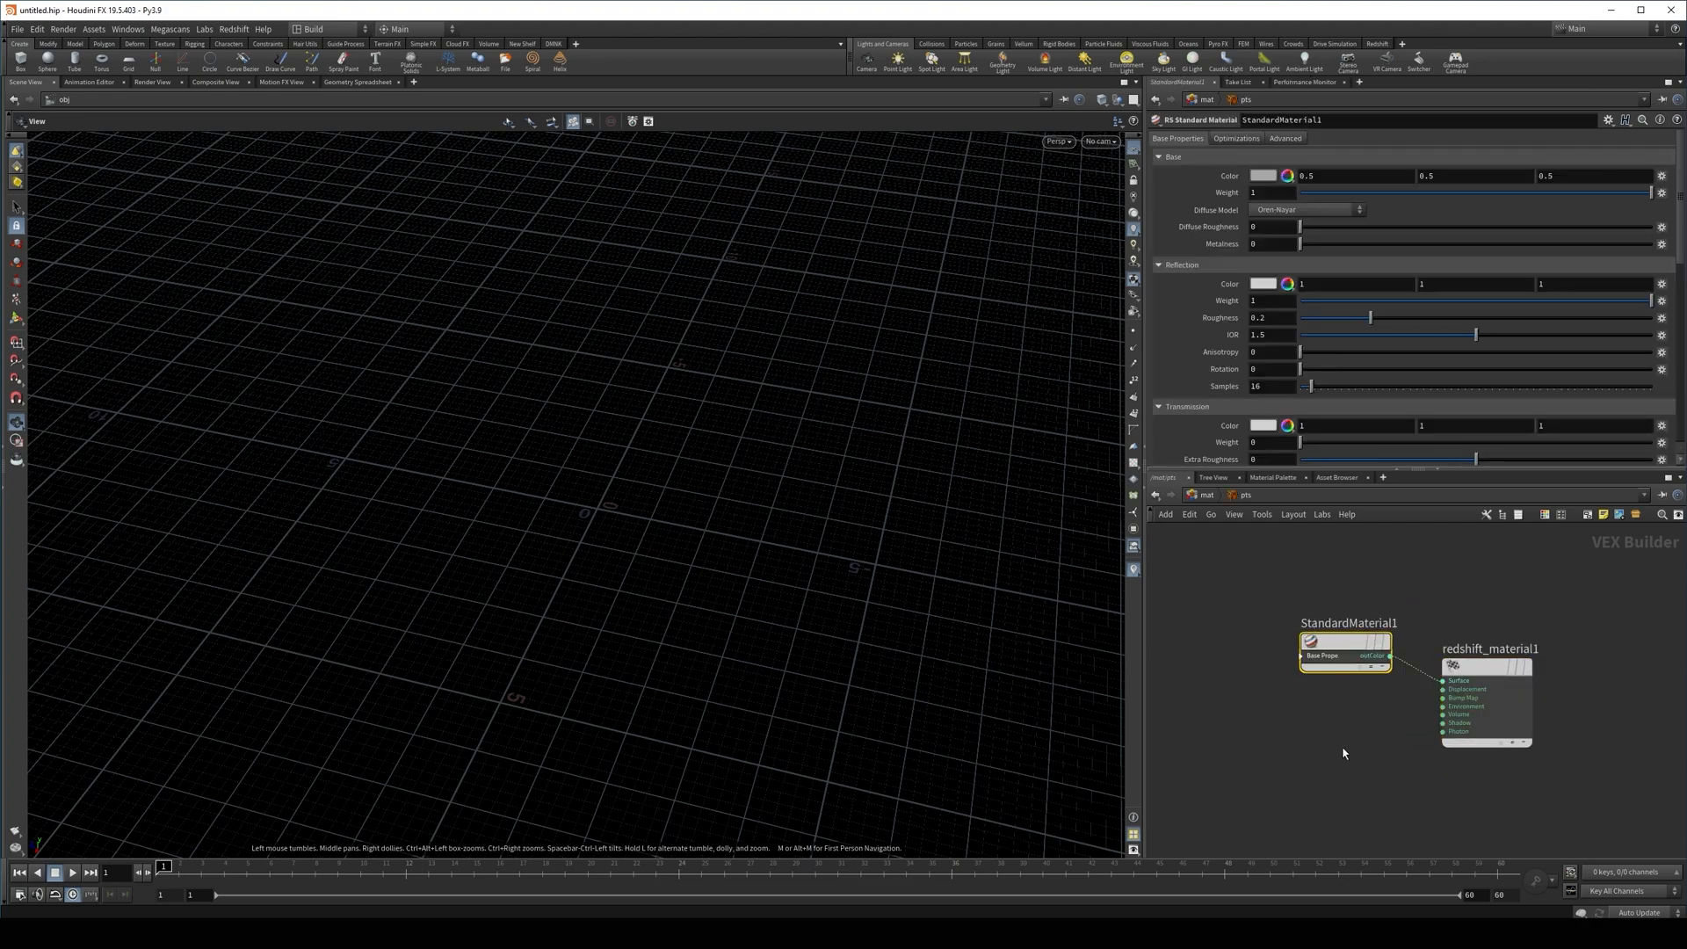
key("Delete")
Add an RS Incandescent node with an Intensity Multiplier of 22 and connect its outColor to redshift_material1's Surface input
key("Tab")
type("incan")
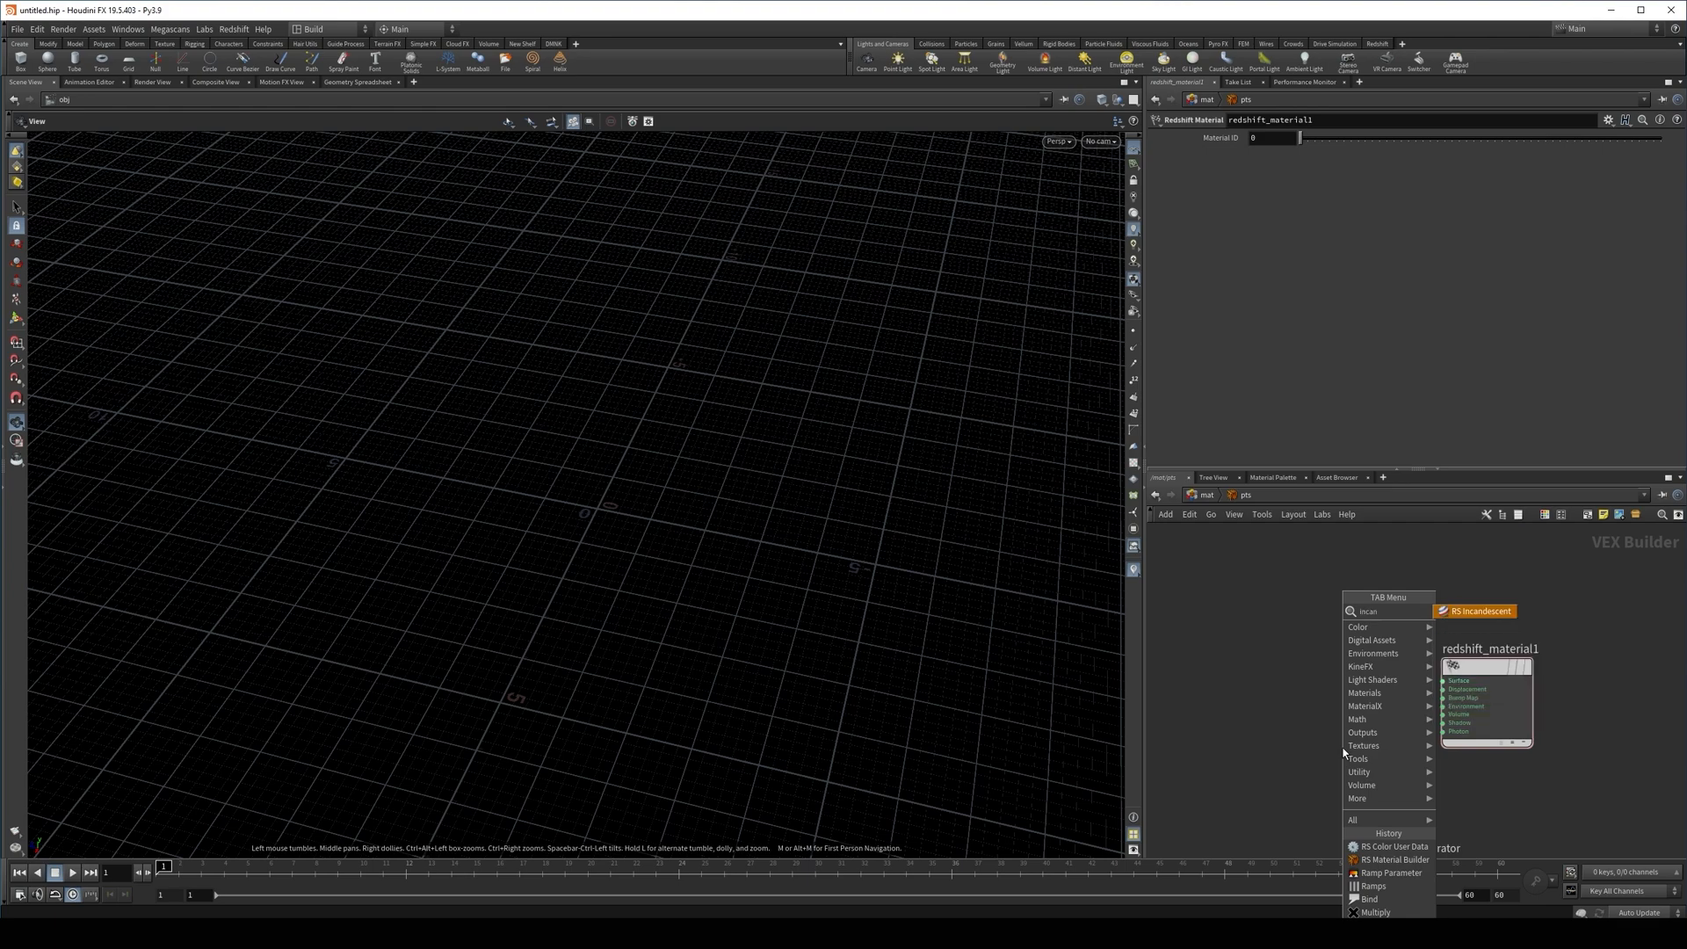
key("Return")
left_click(1342, 713)
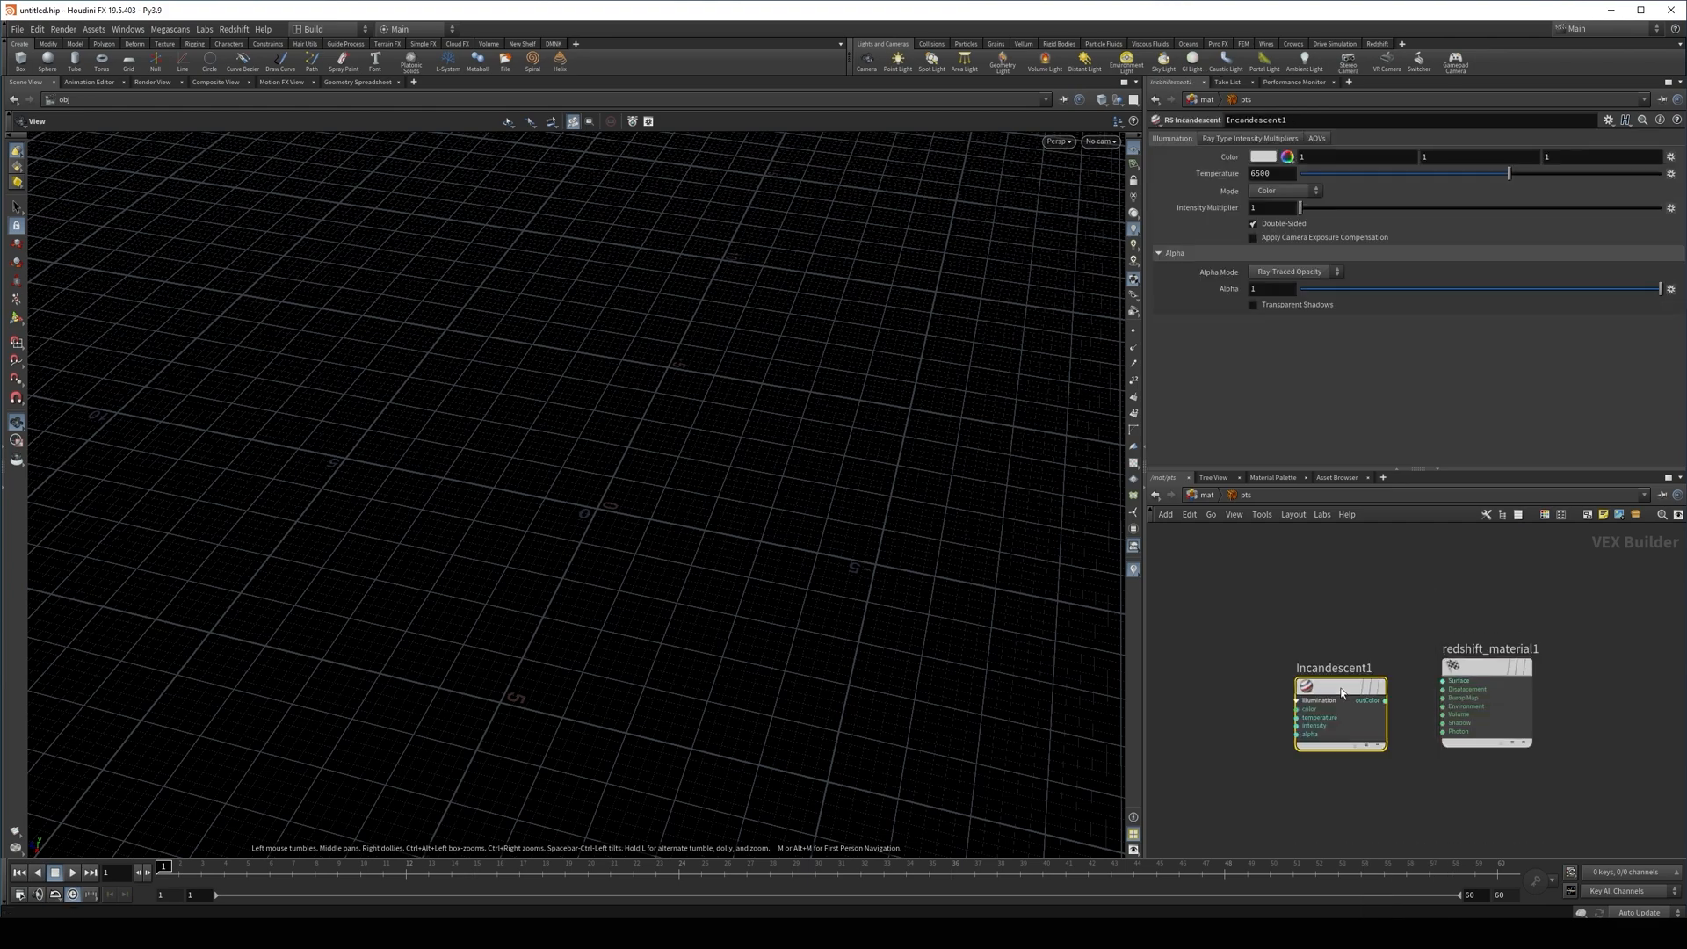
left_click(1386, 700)
left_click(1446, 679)
left_click_drag(1273, 209, 1156, 289)
left_click(1349, 599)
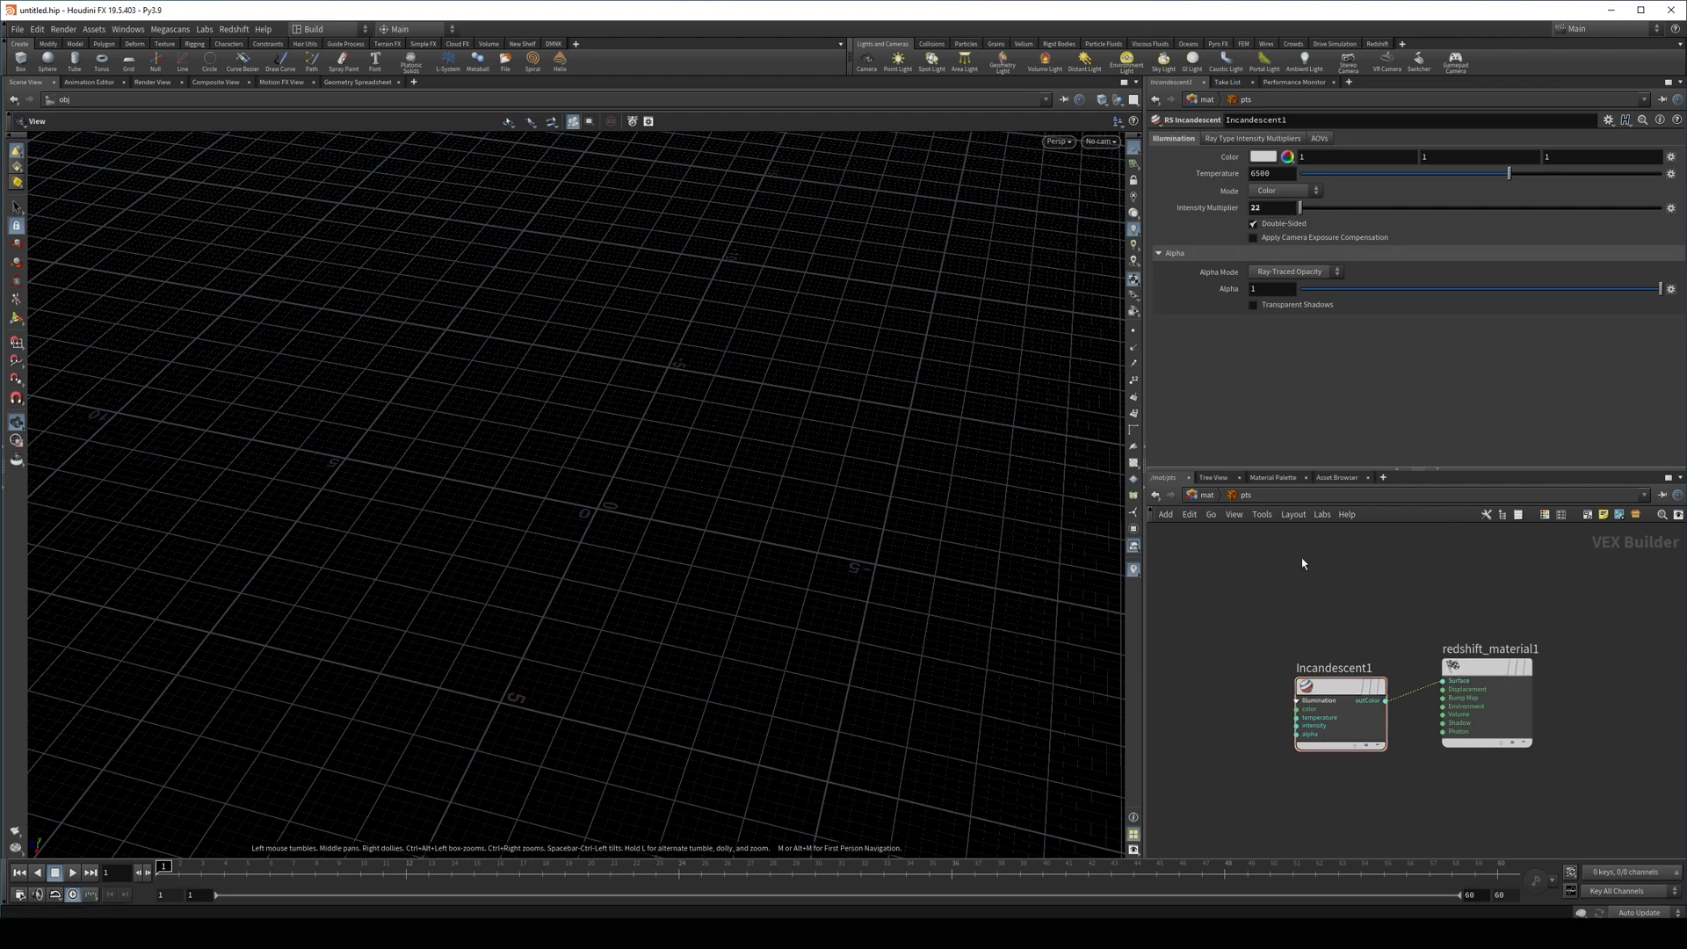
Return to the object network, enter grid1 and set the display flag on the strands_out null
left_click(1206, 494)
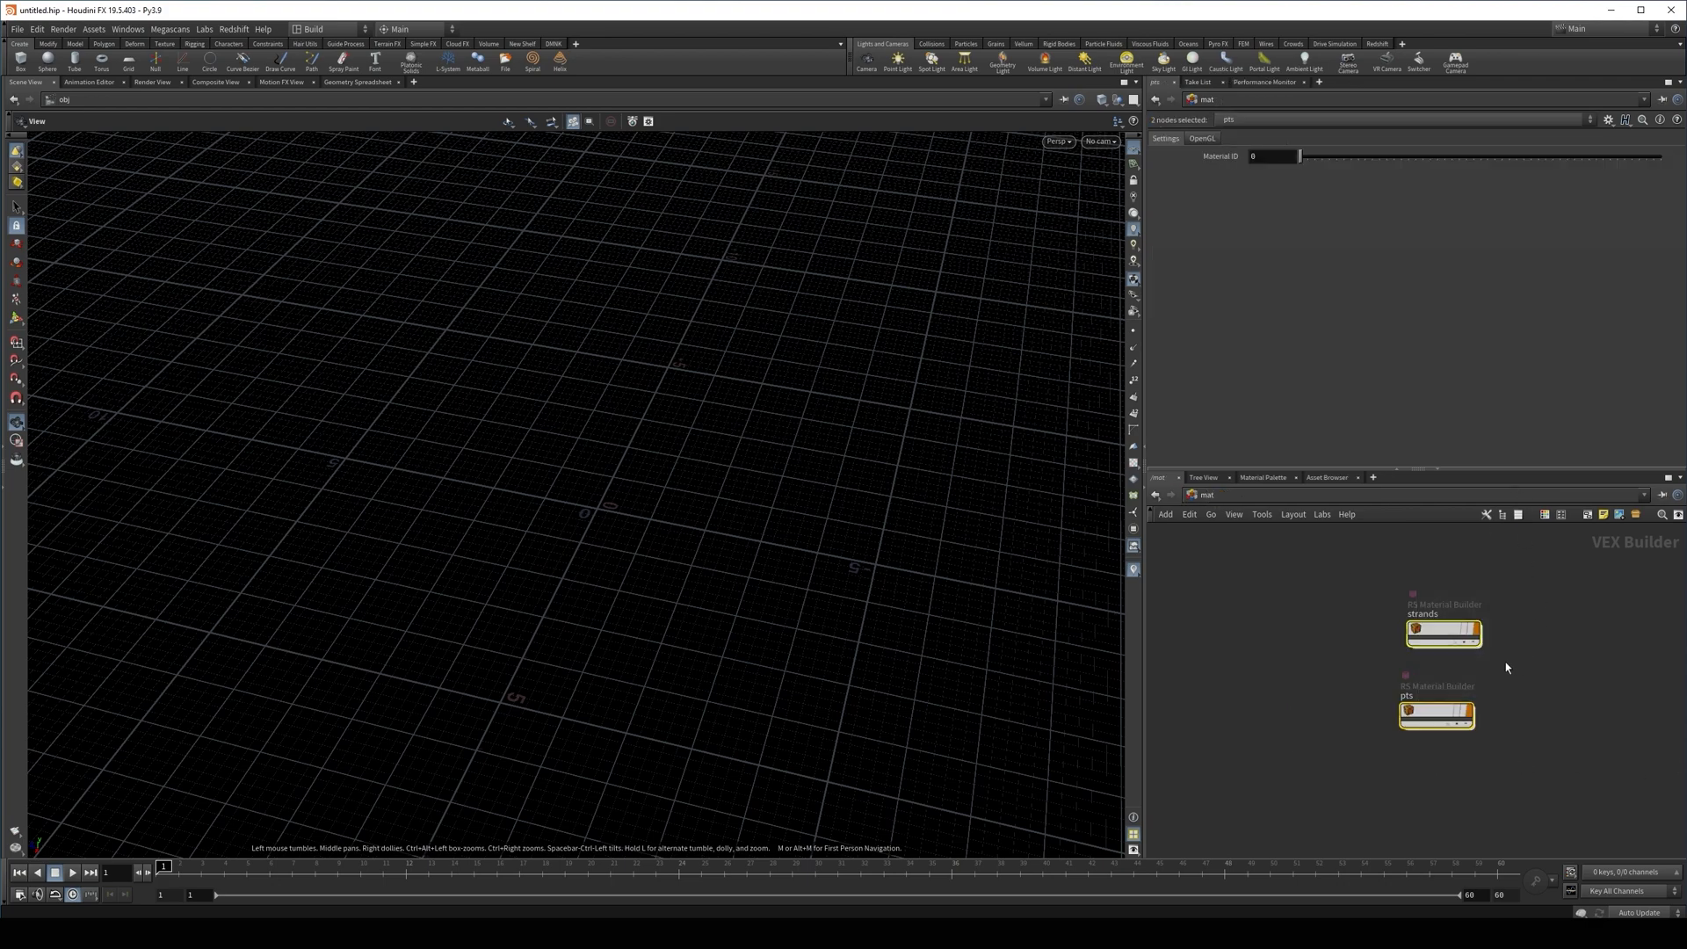
left_click(1202, 495)
left_click(1228, 556)
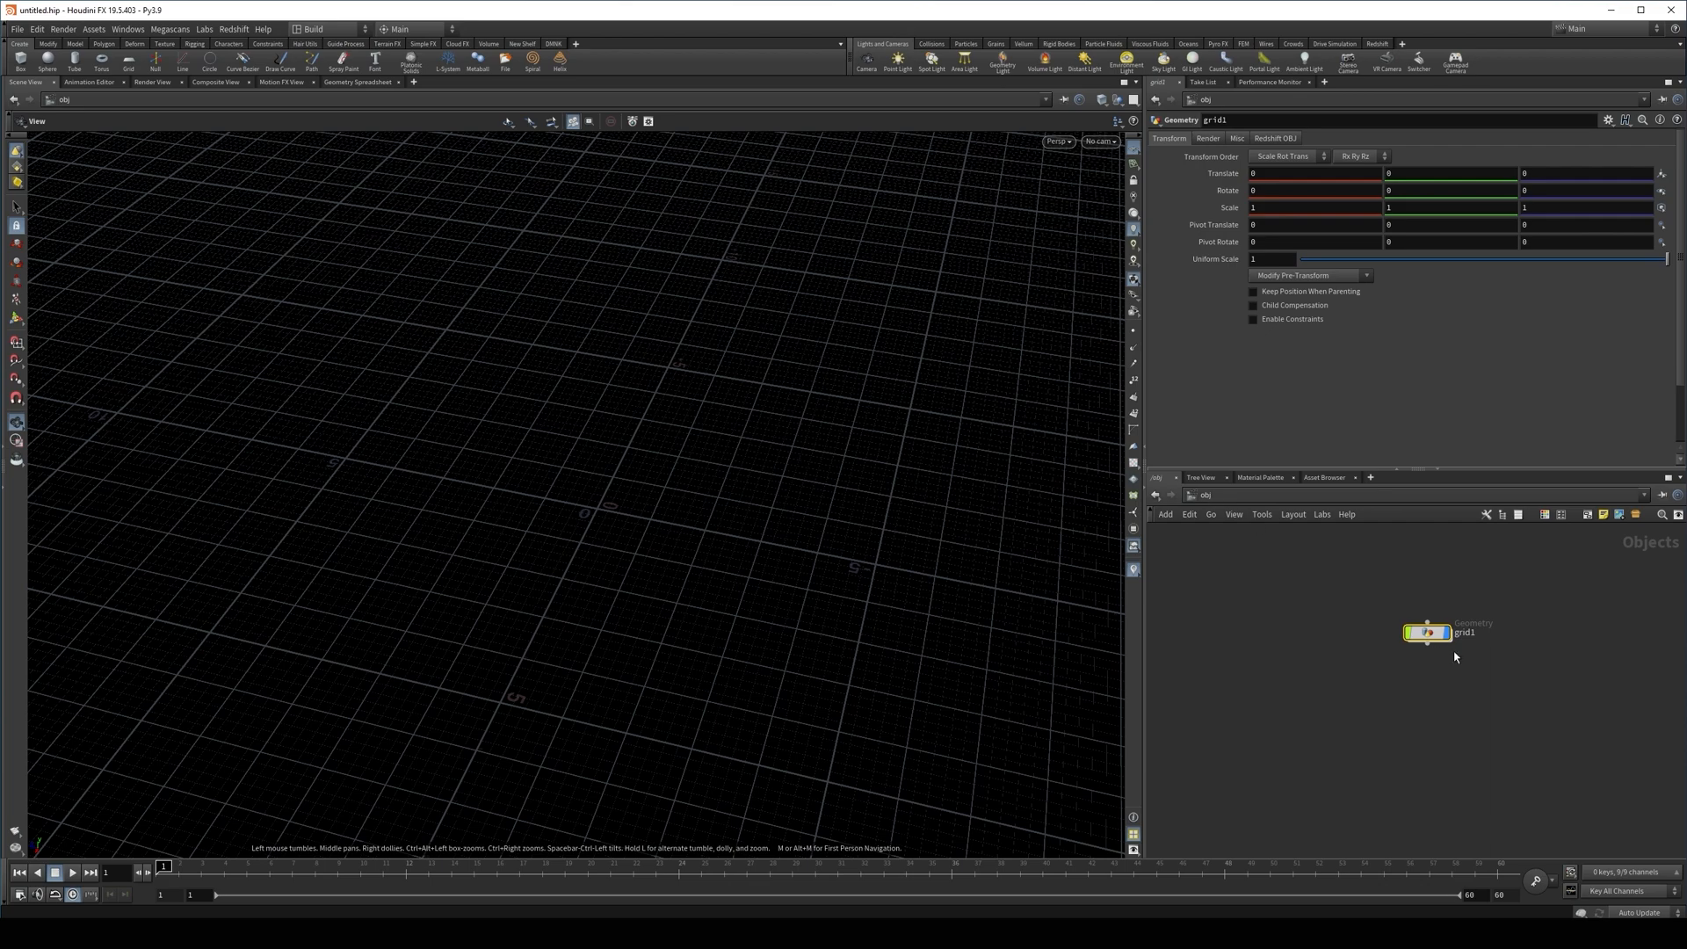
double_click(1428, 632)
middle_click_drag(1492, 677, 1272, 708)
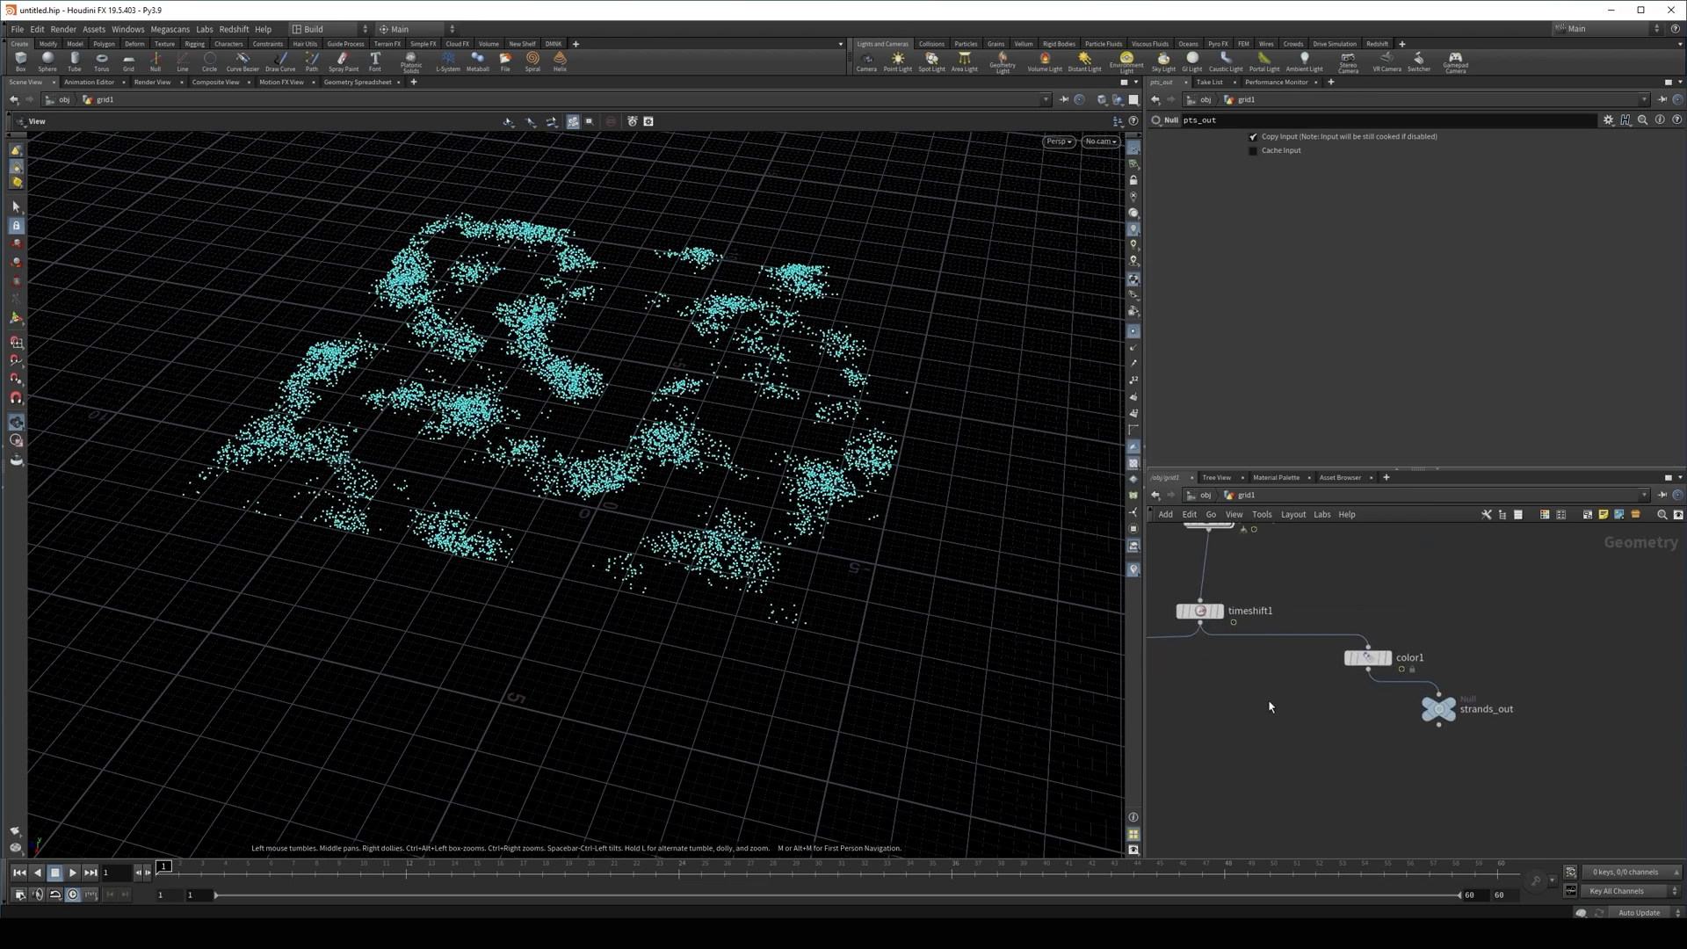
left_click(1463, 686)
Create a new Geometry object beside grid1 at the object level
left_click(1205, 497)
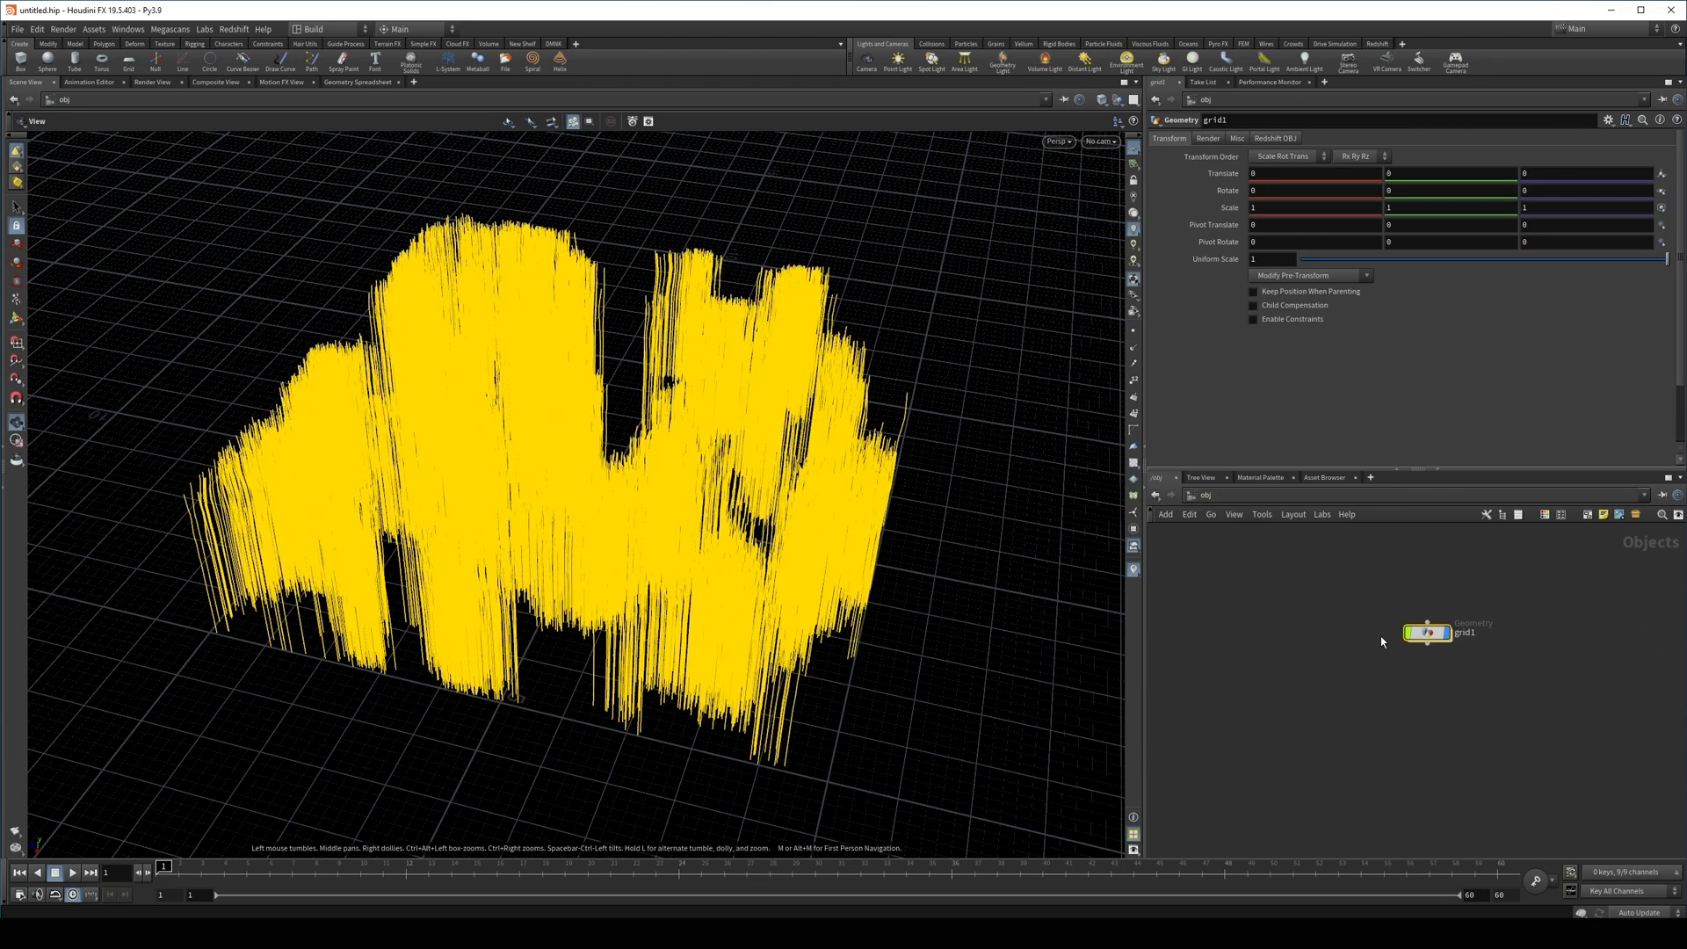
middle_click_drag(1455, 668, 1312, 679)
key("Tab")
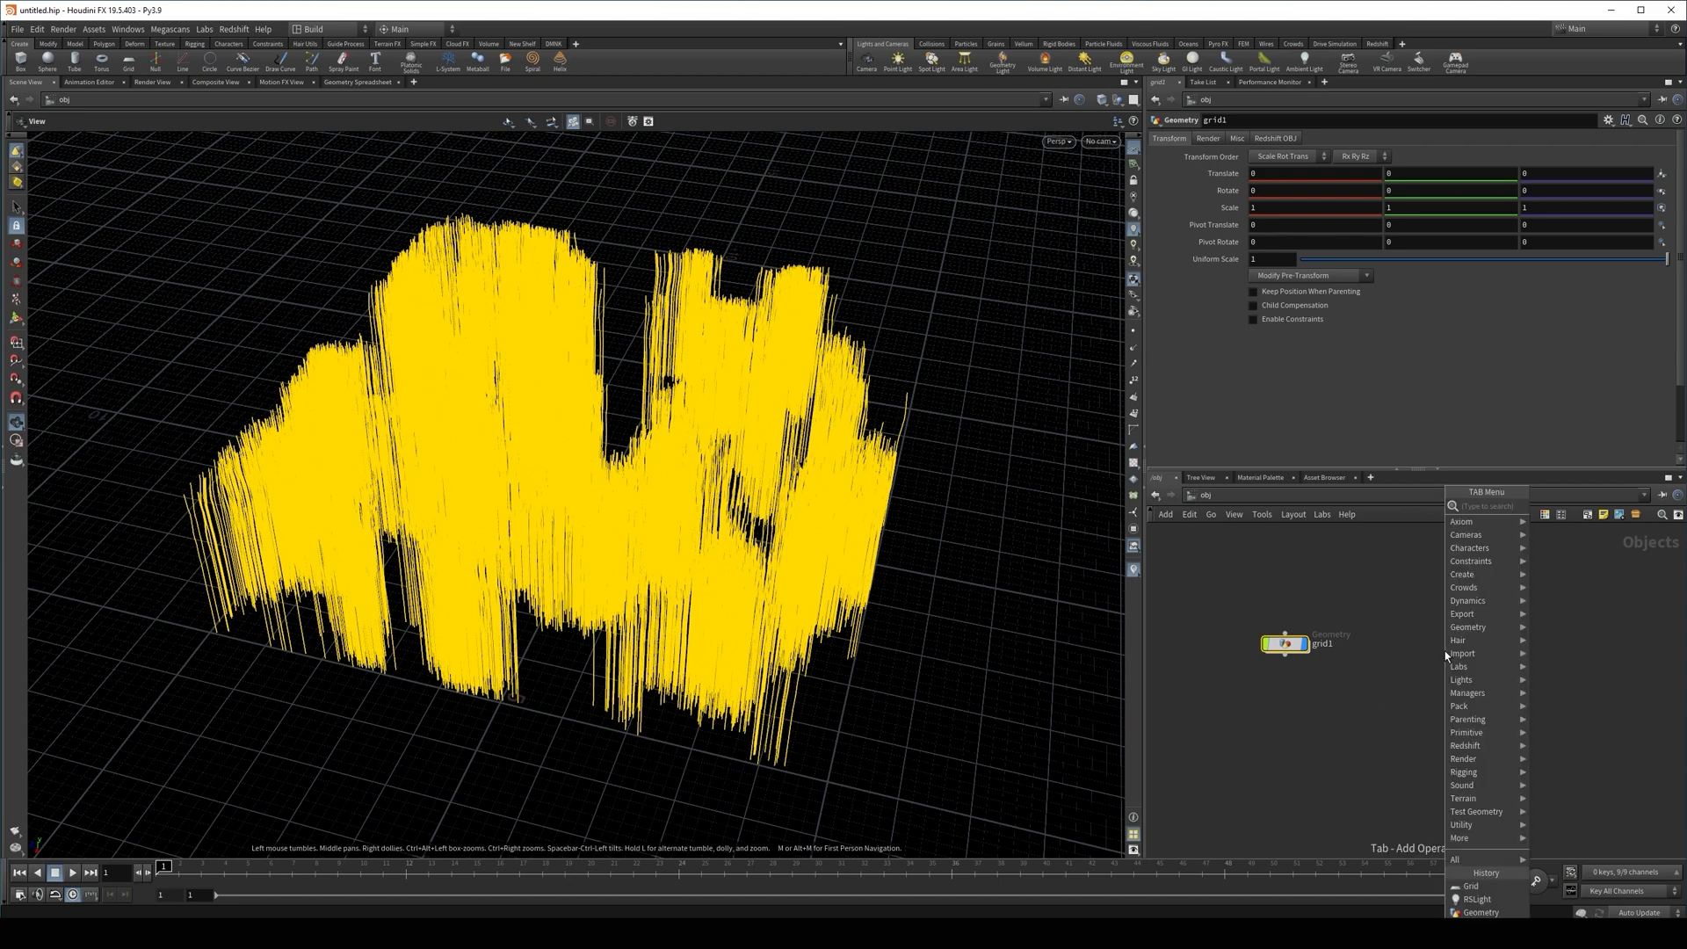
type("ge")
key("Return")
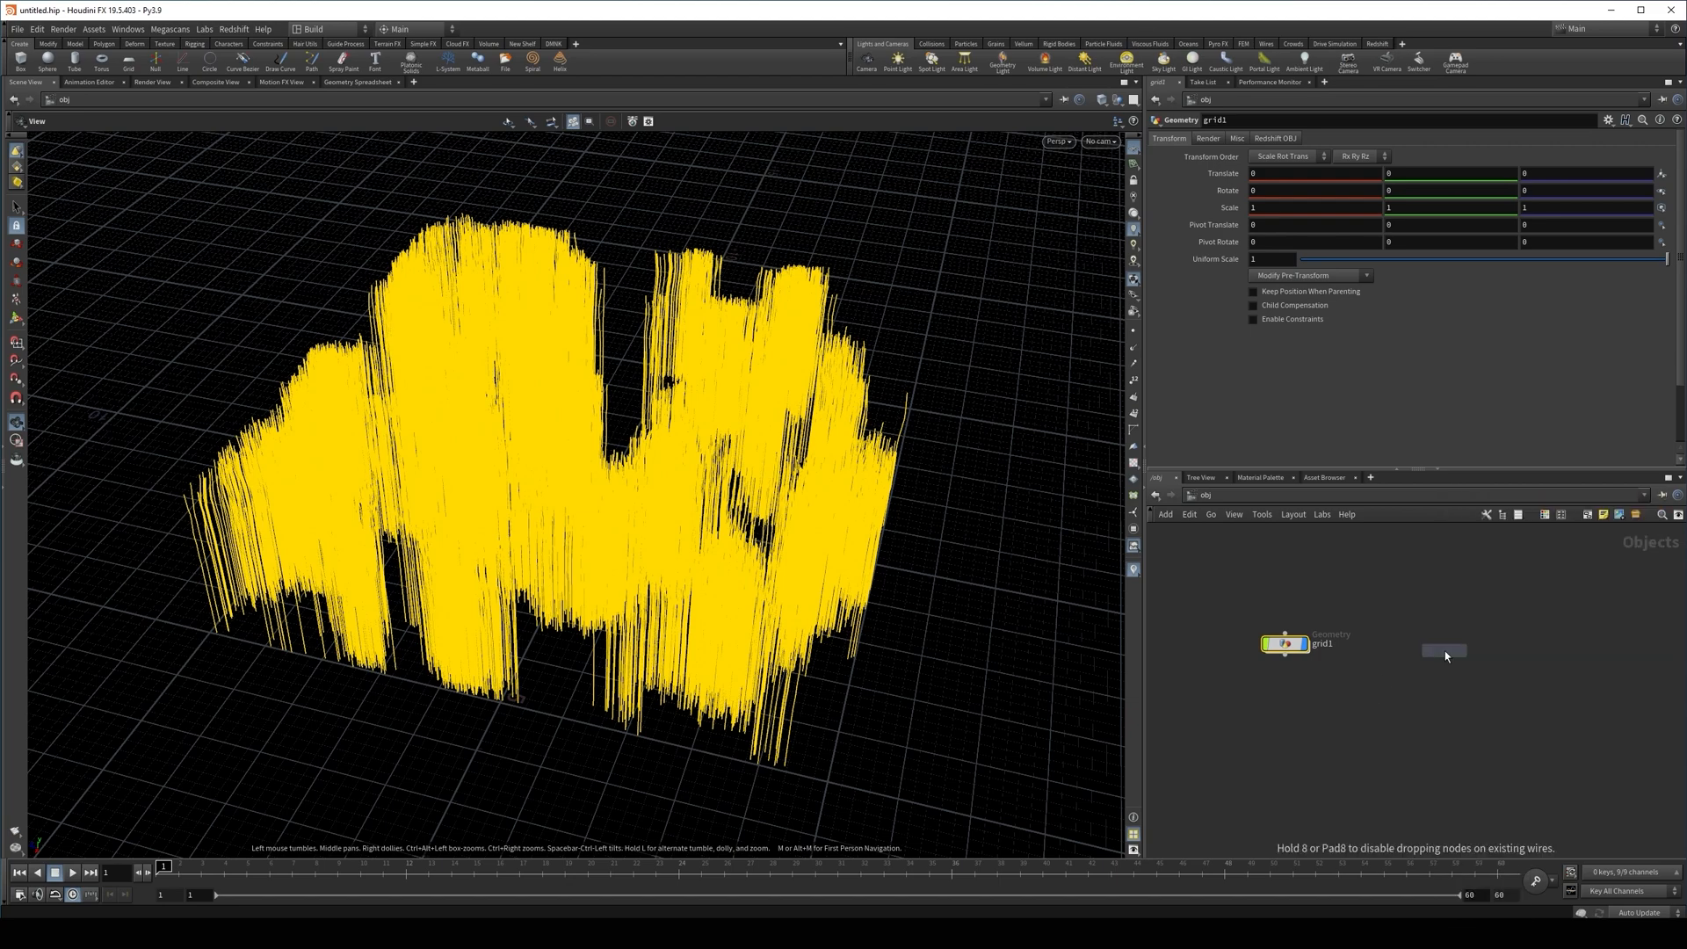
left_click(1445, 651)
Add an Object Merge node inside geo1
key("Tab")
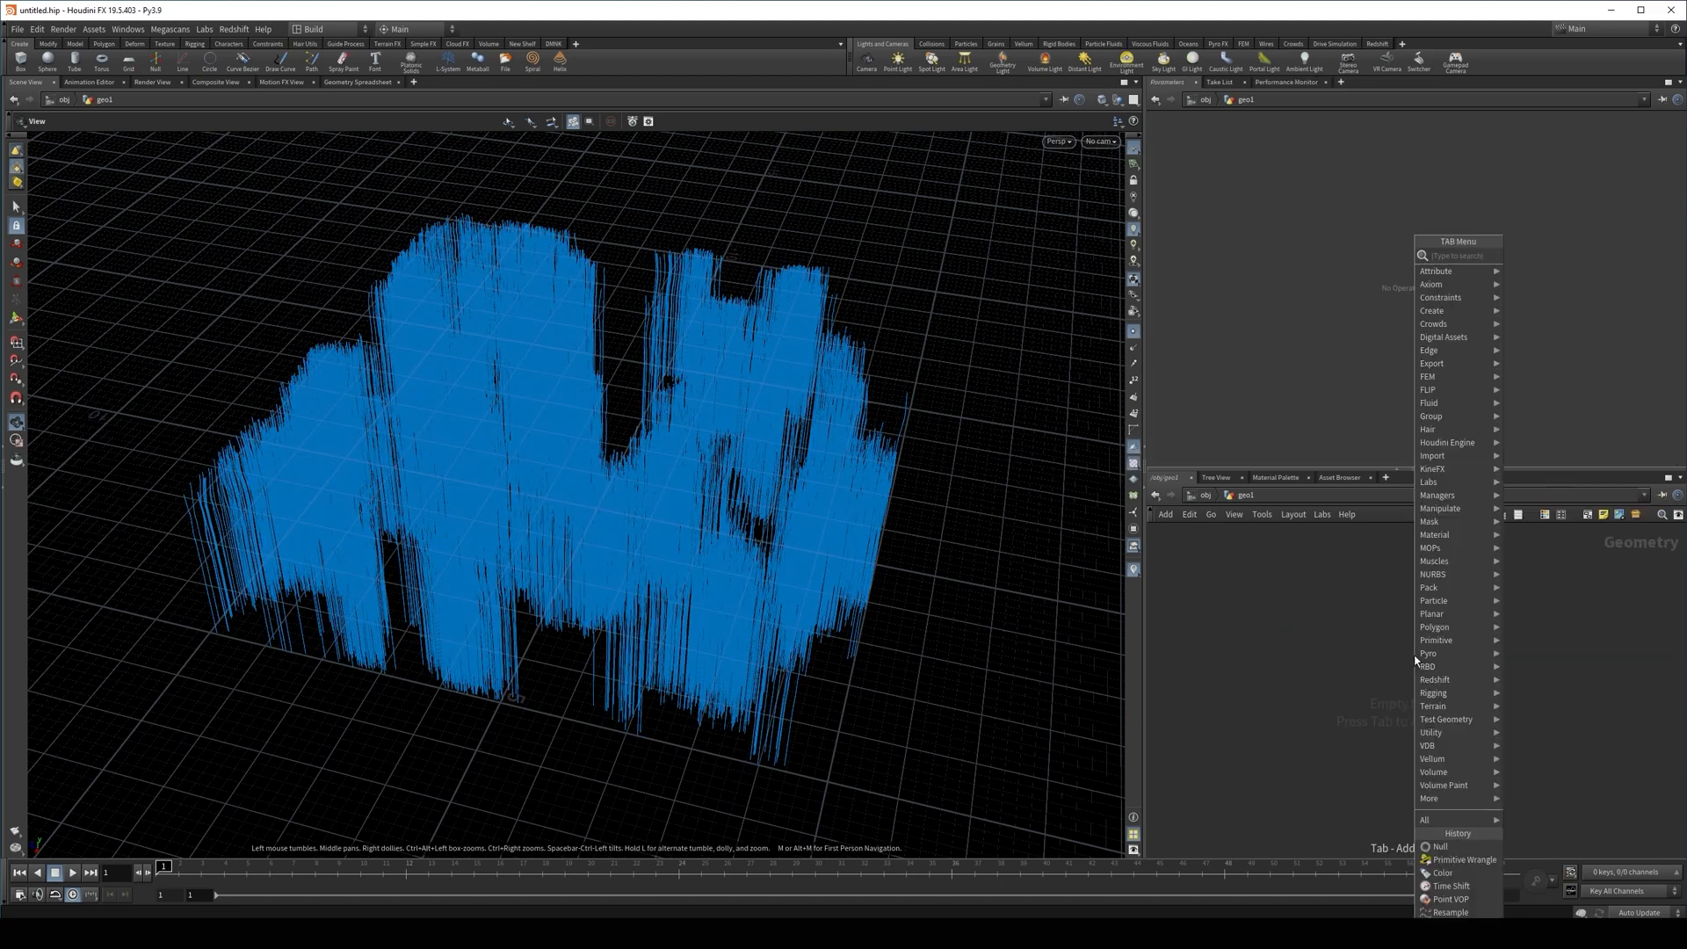
type("obj")
key("Return")
left_click(1415, 657)
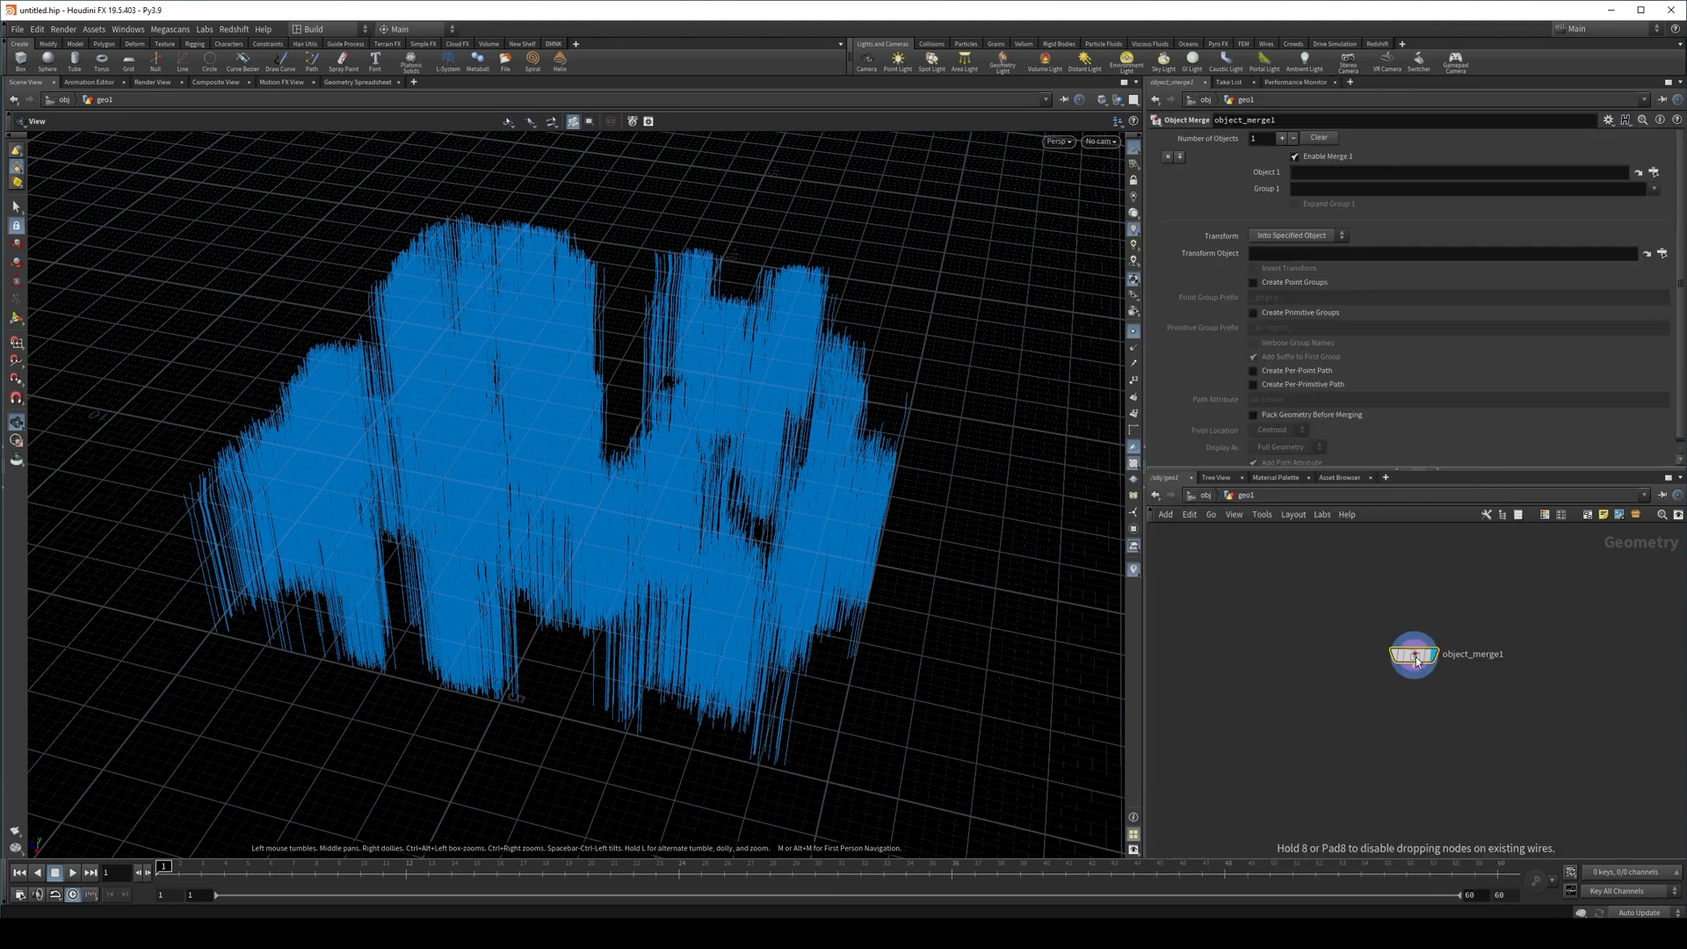
Set Object 1 of the Object Merge to /obj/grid1/pts_out and check the tip points on the strands
left_click(1654, 172)
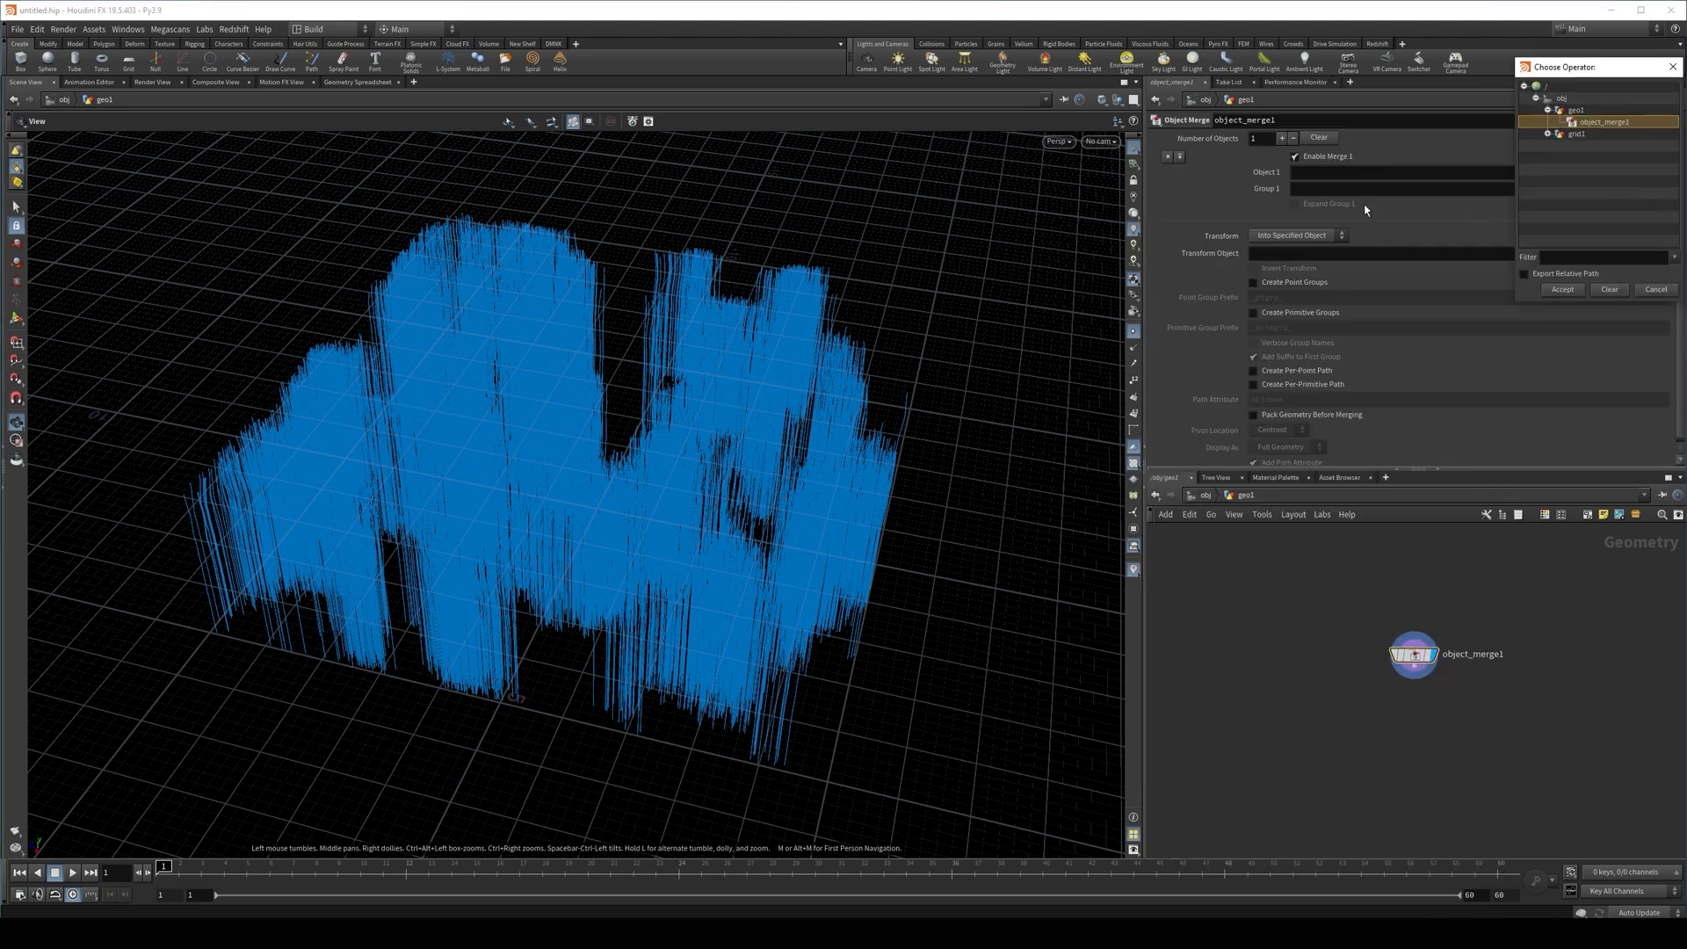
left_click(1548, 134)
scroll(1600, 181, "down", 1)
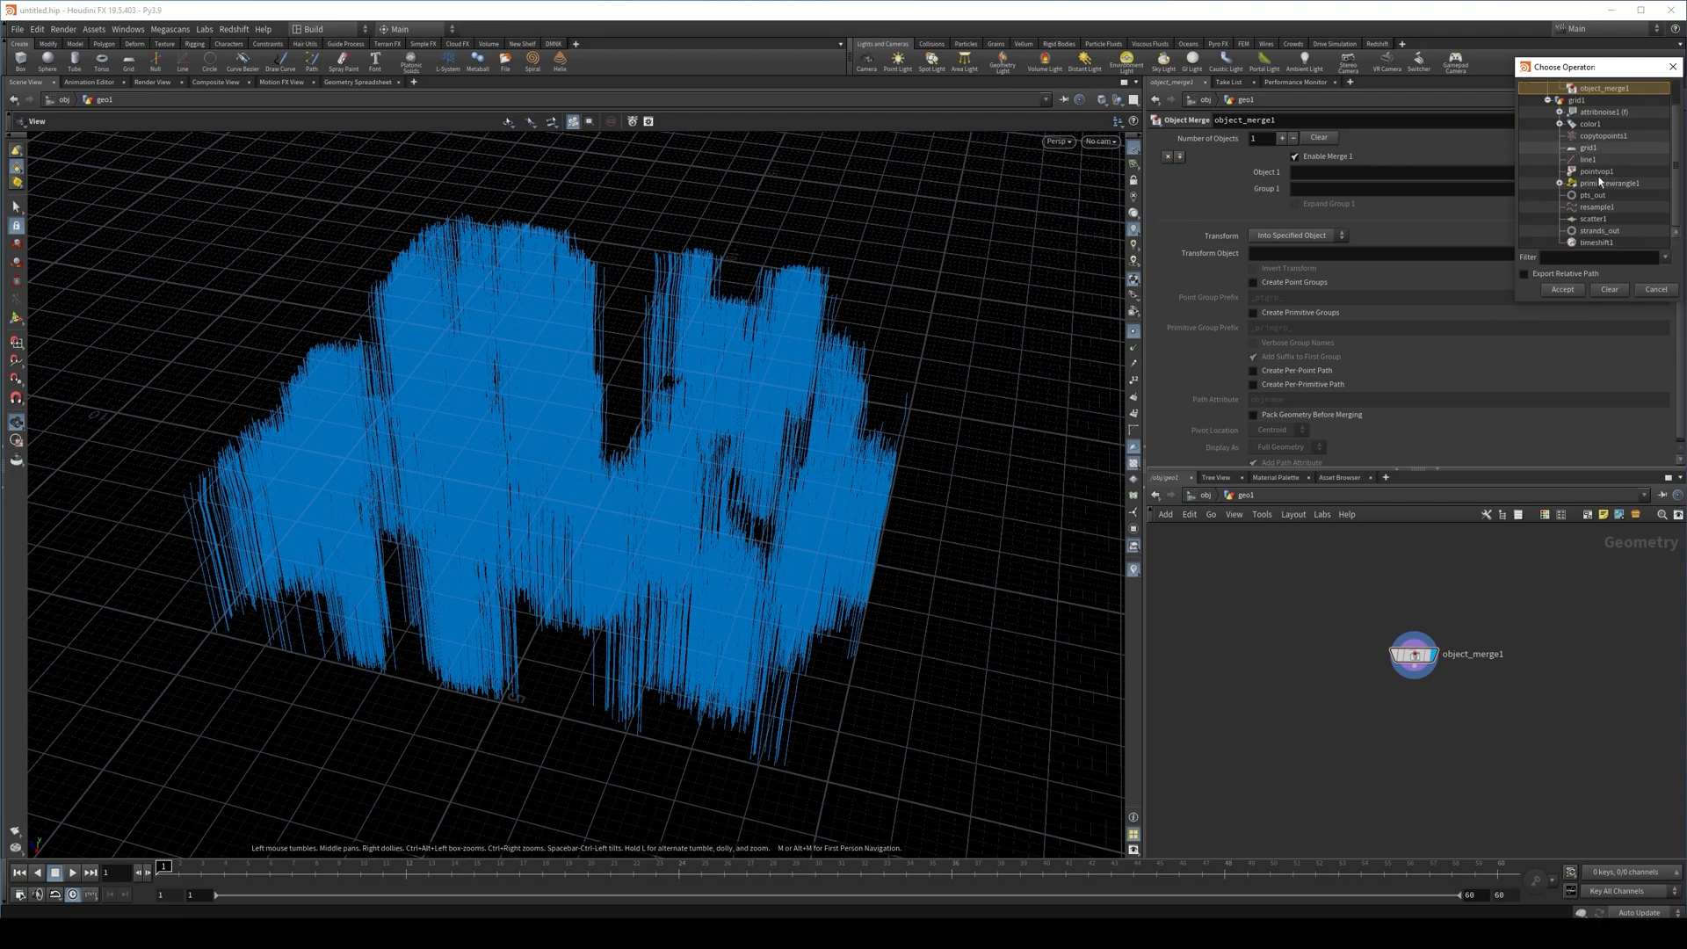
left_click(1602, 195)
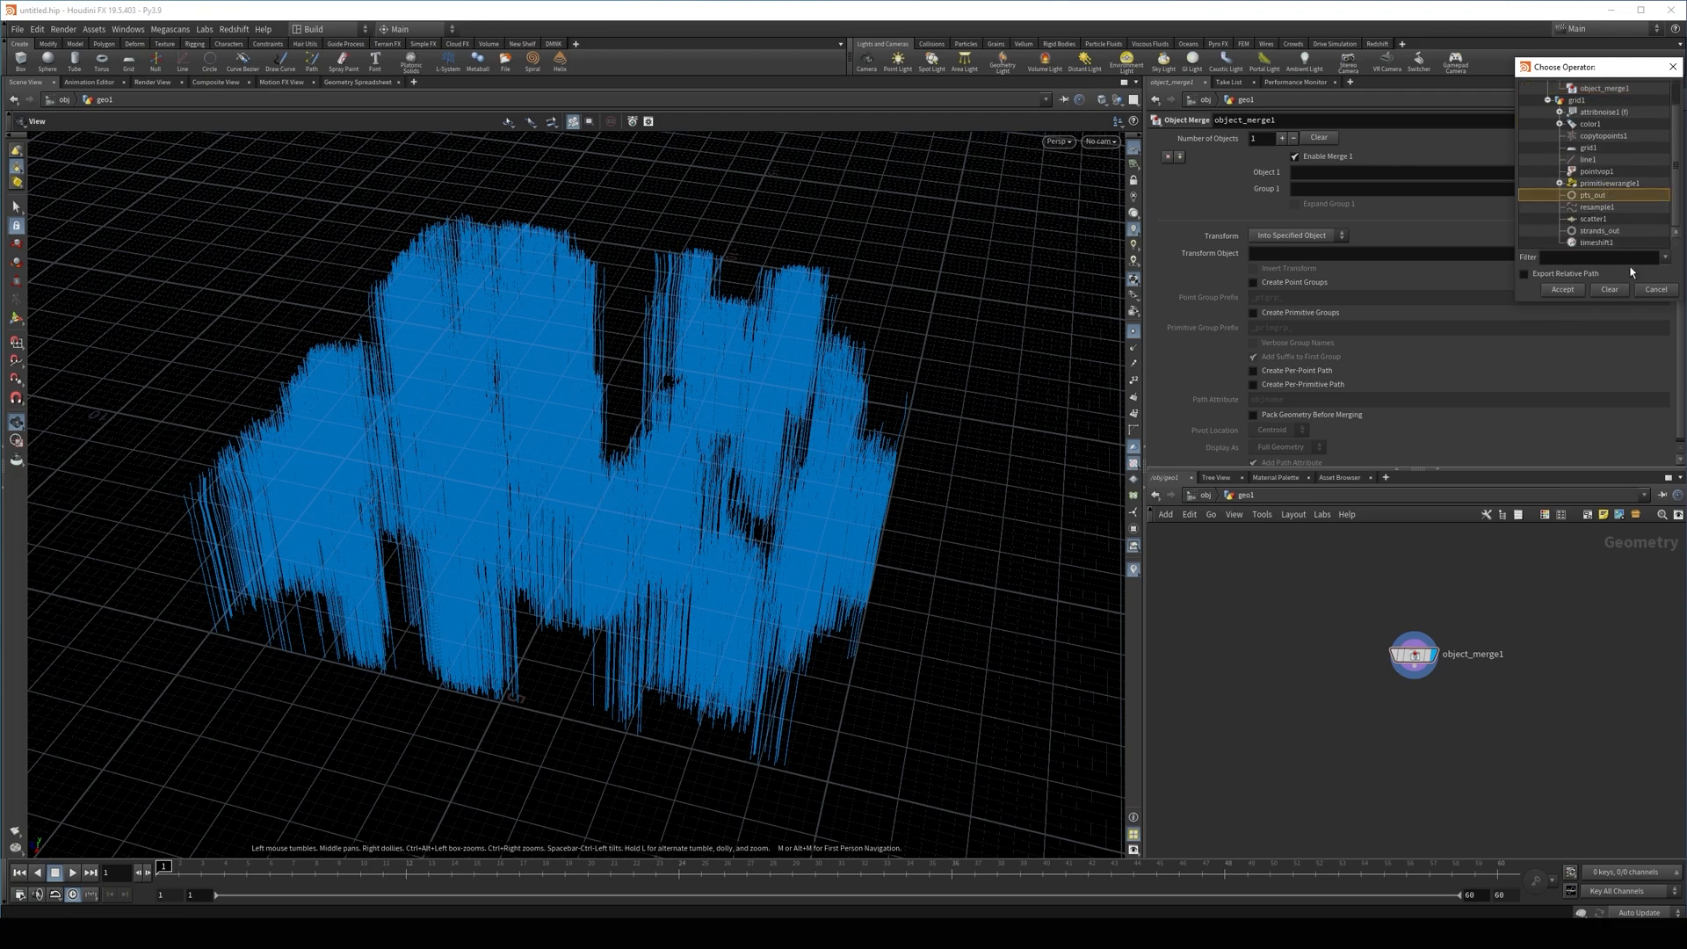
left_click(1563, 289)
left_click_drag(941, 554, 847, 392)
left_click_drag(444, 480, 475, 580)
right_click_drag(448, 519, 607, 554)
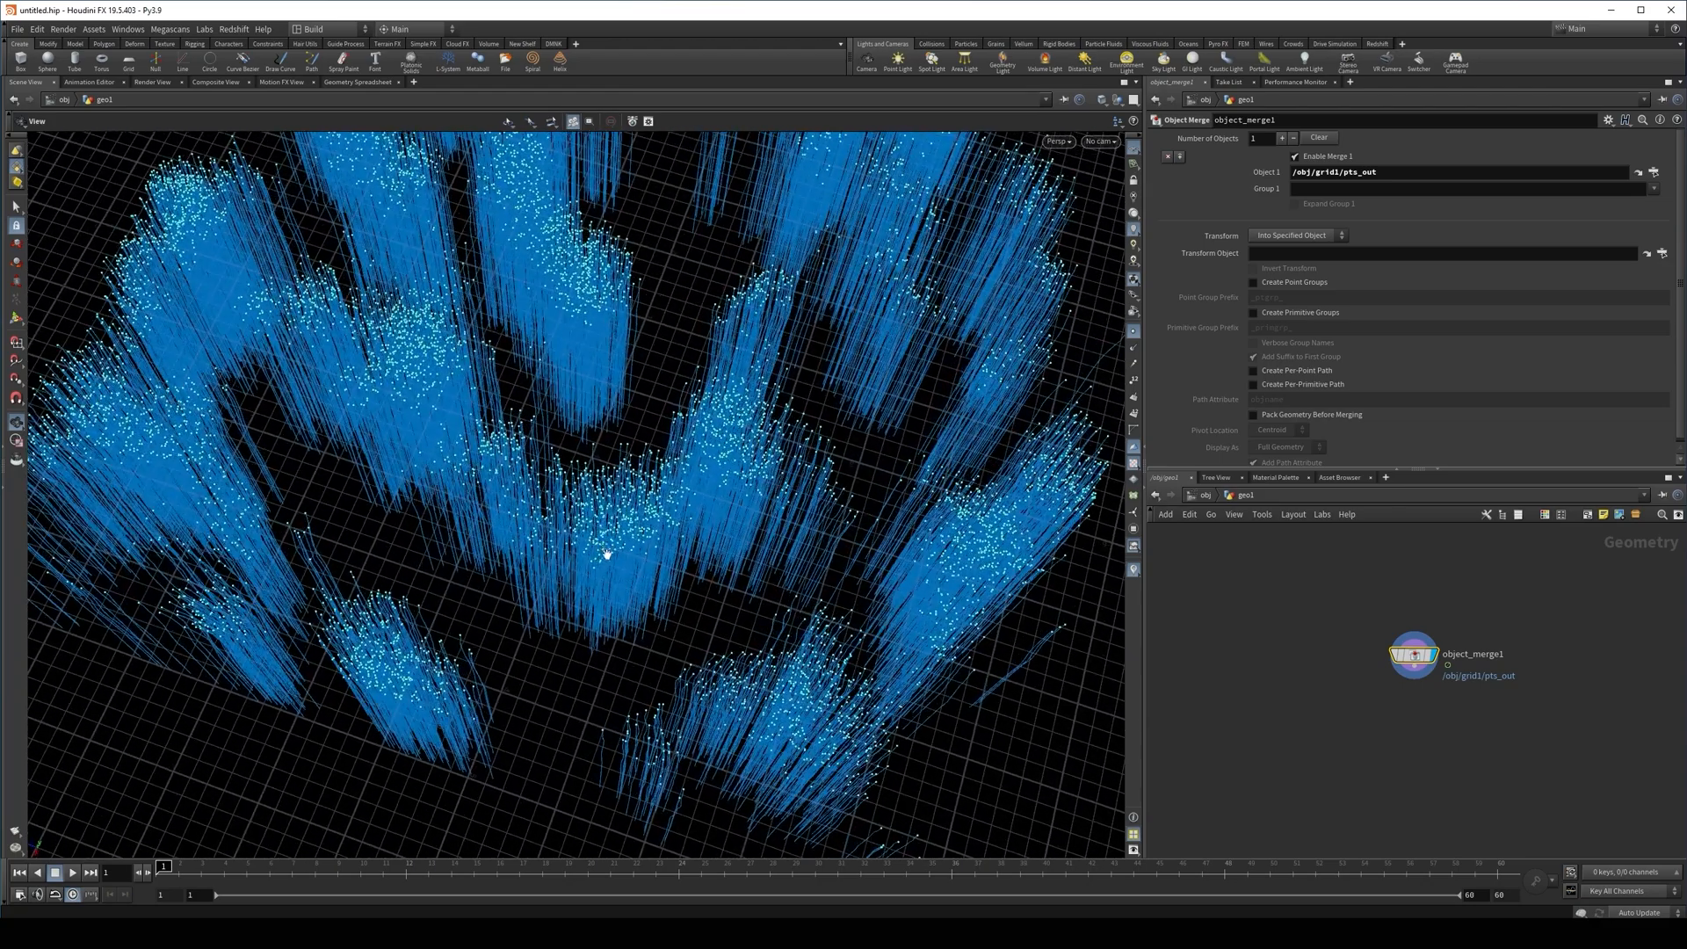
left_click_drag(607, 555, 1100, 395)
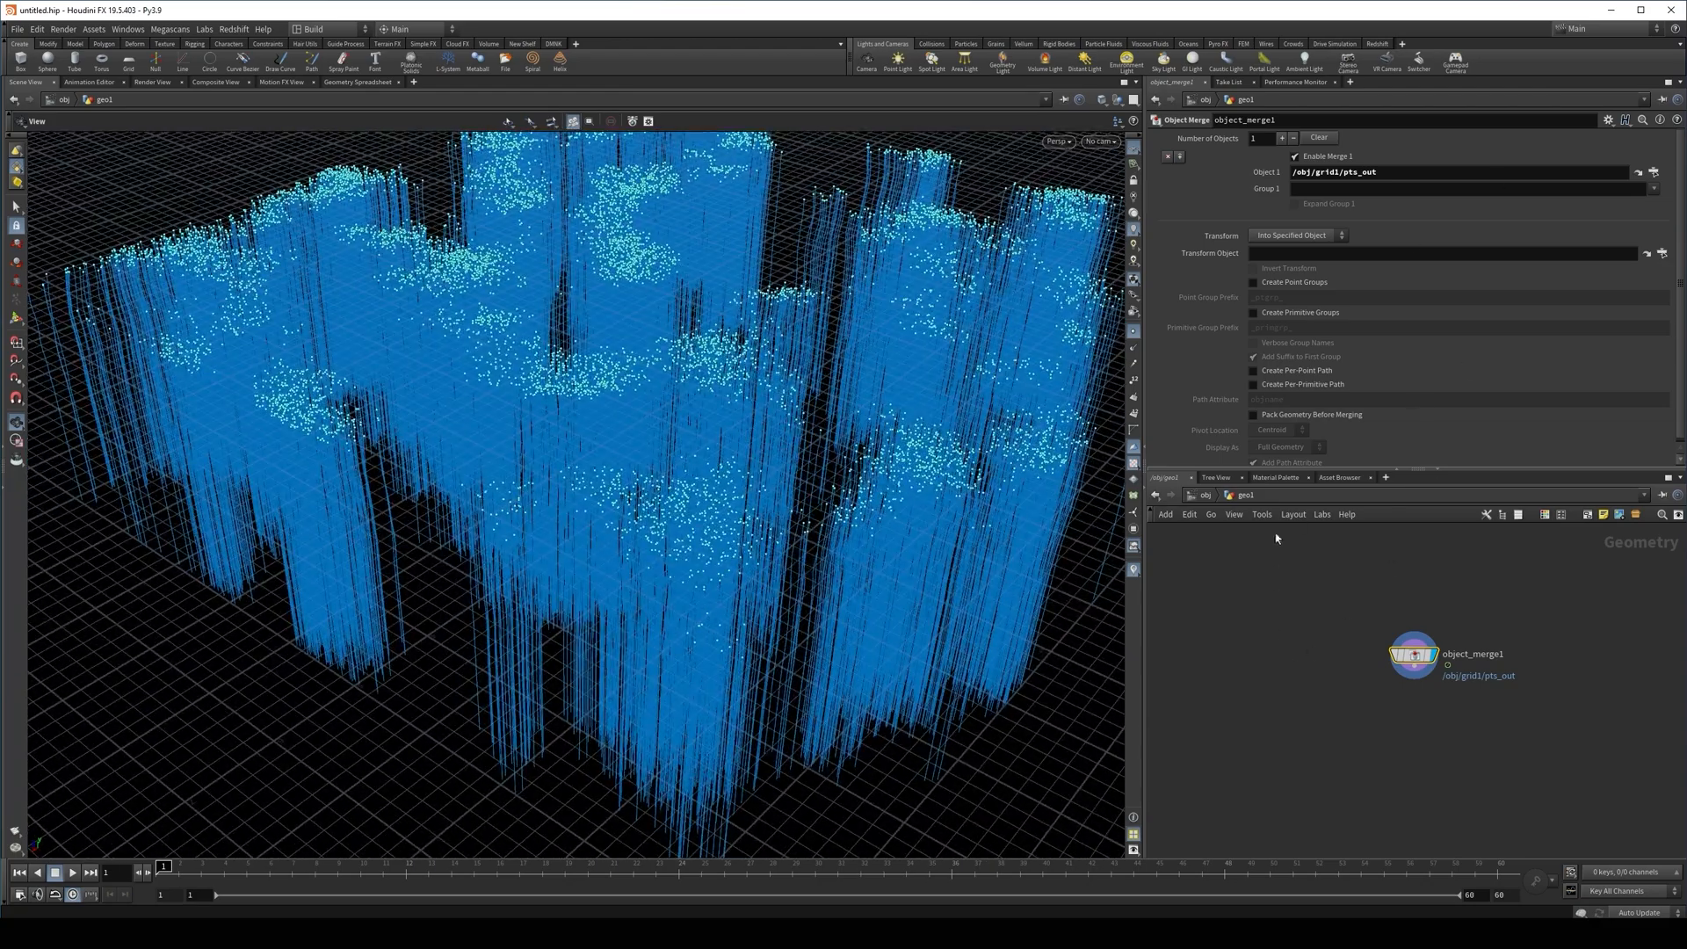
Assign the /mat/pts material to the geo1 object
left_click(1207, 496)
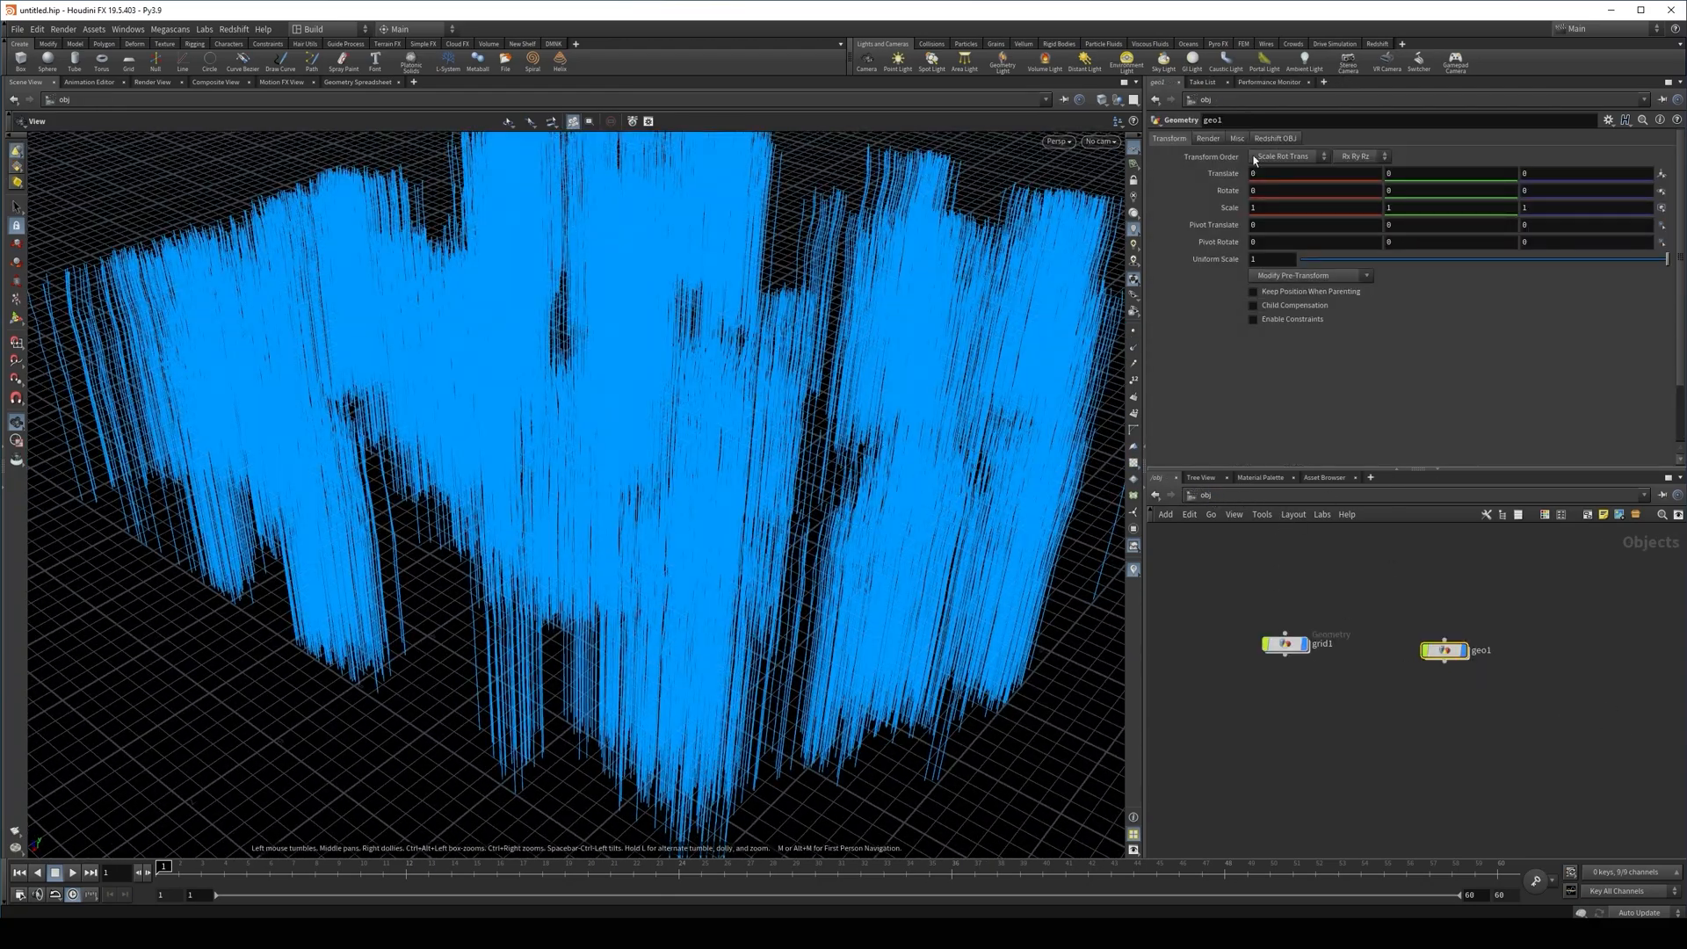
left_click(1208, 138)
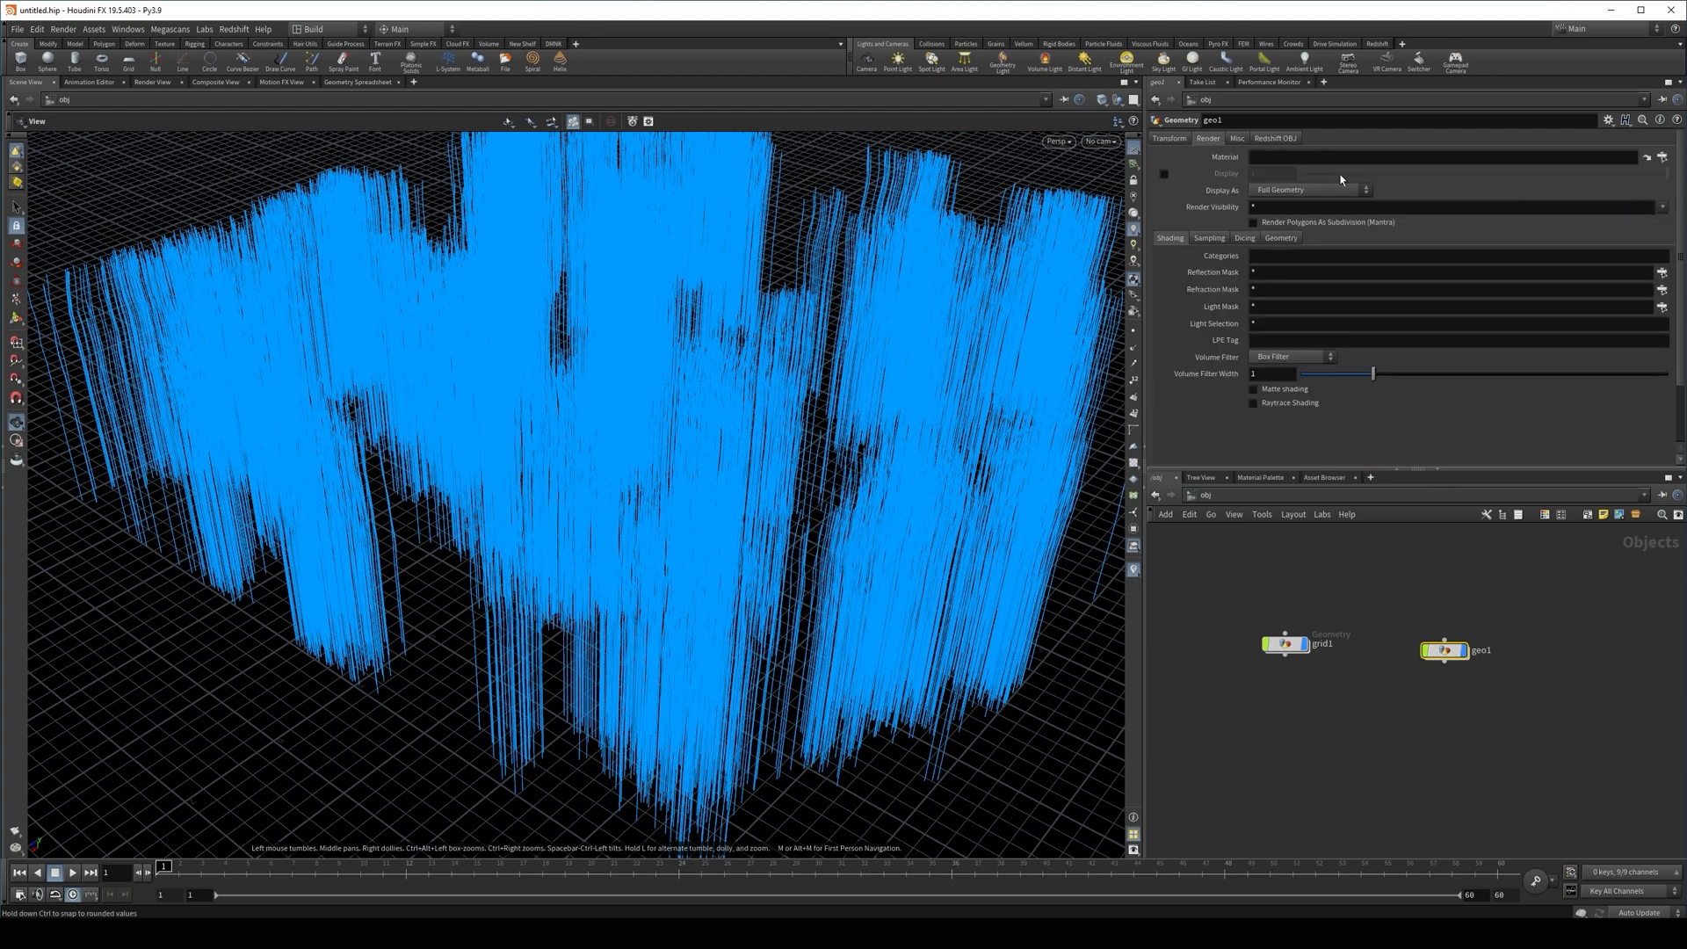
left_click(1662, 157)
left_click(1536, 73)
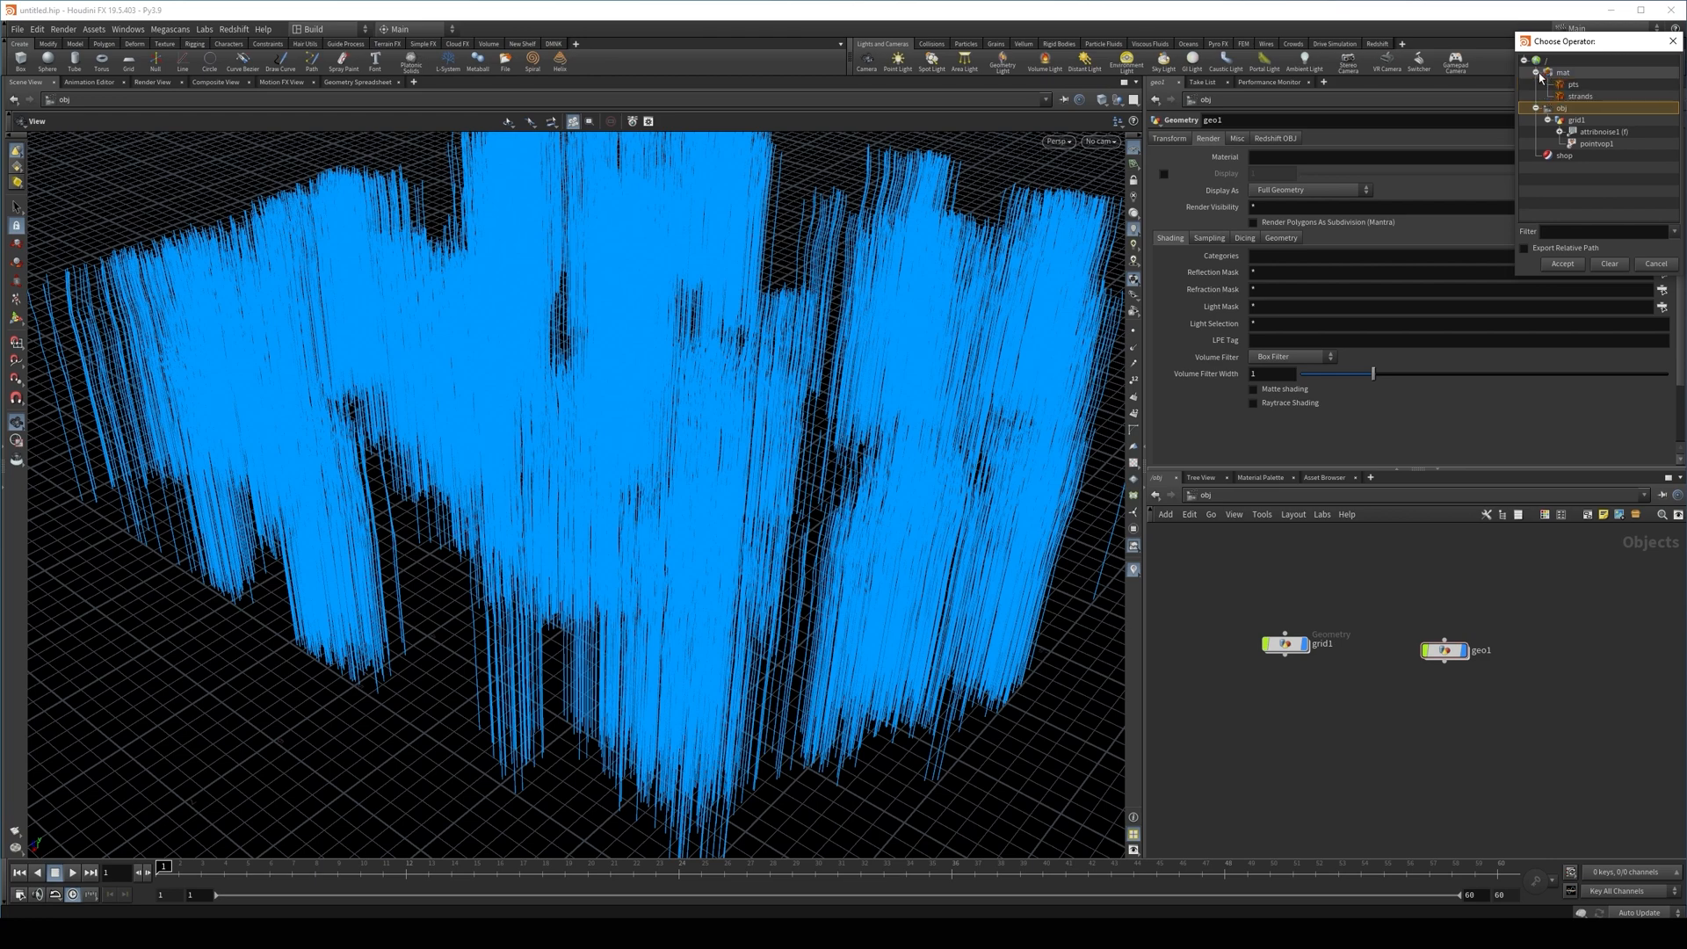
left_click(1570, 85)
left_click(1562, 264)
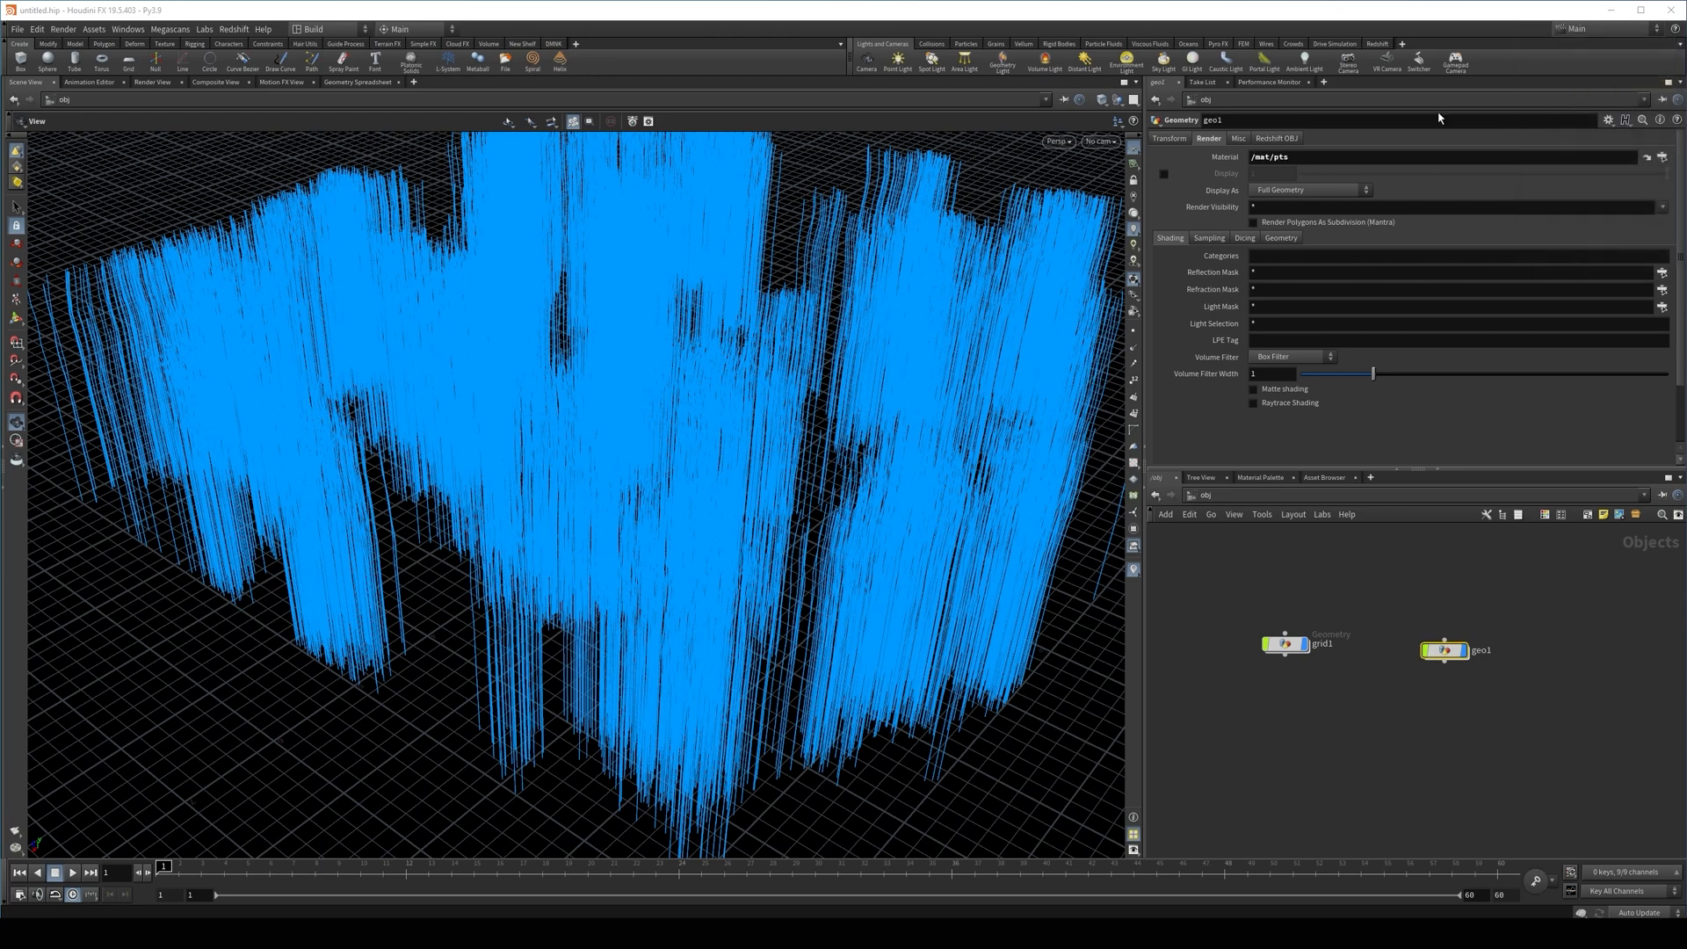
Assign the /mat/strands material to the grid1 object
left_click(1301, 644)
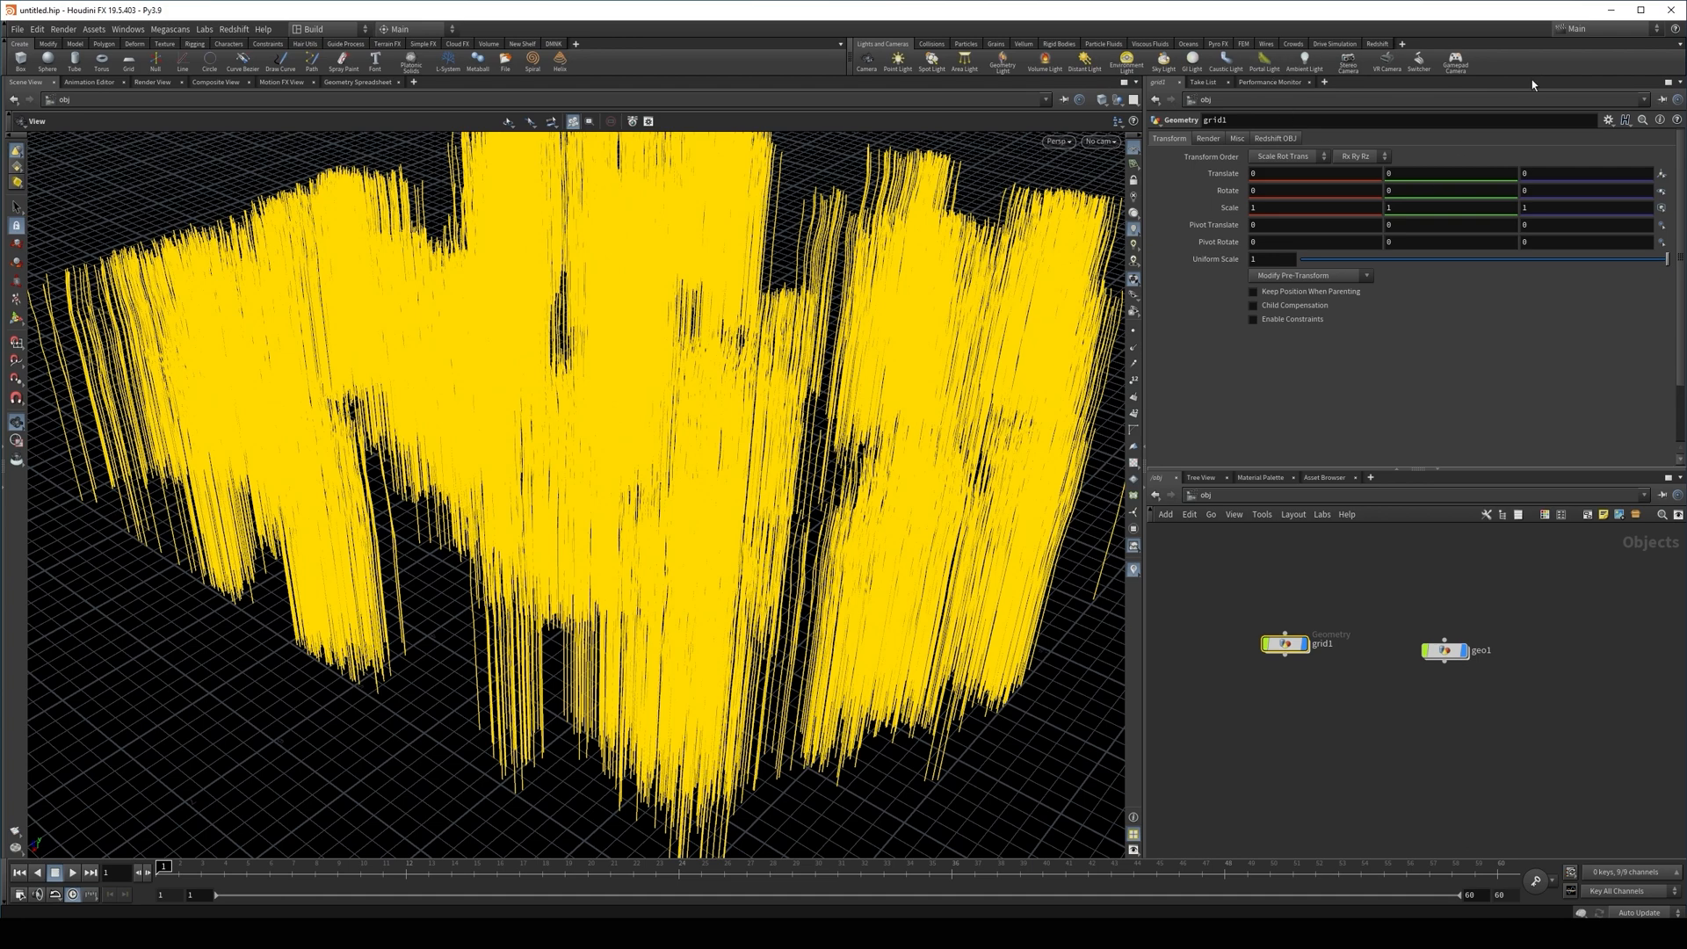
left_click(1208, 138)
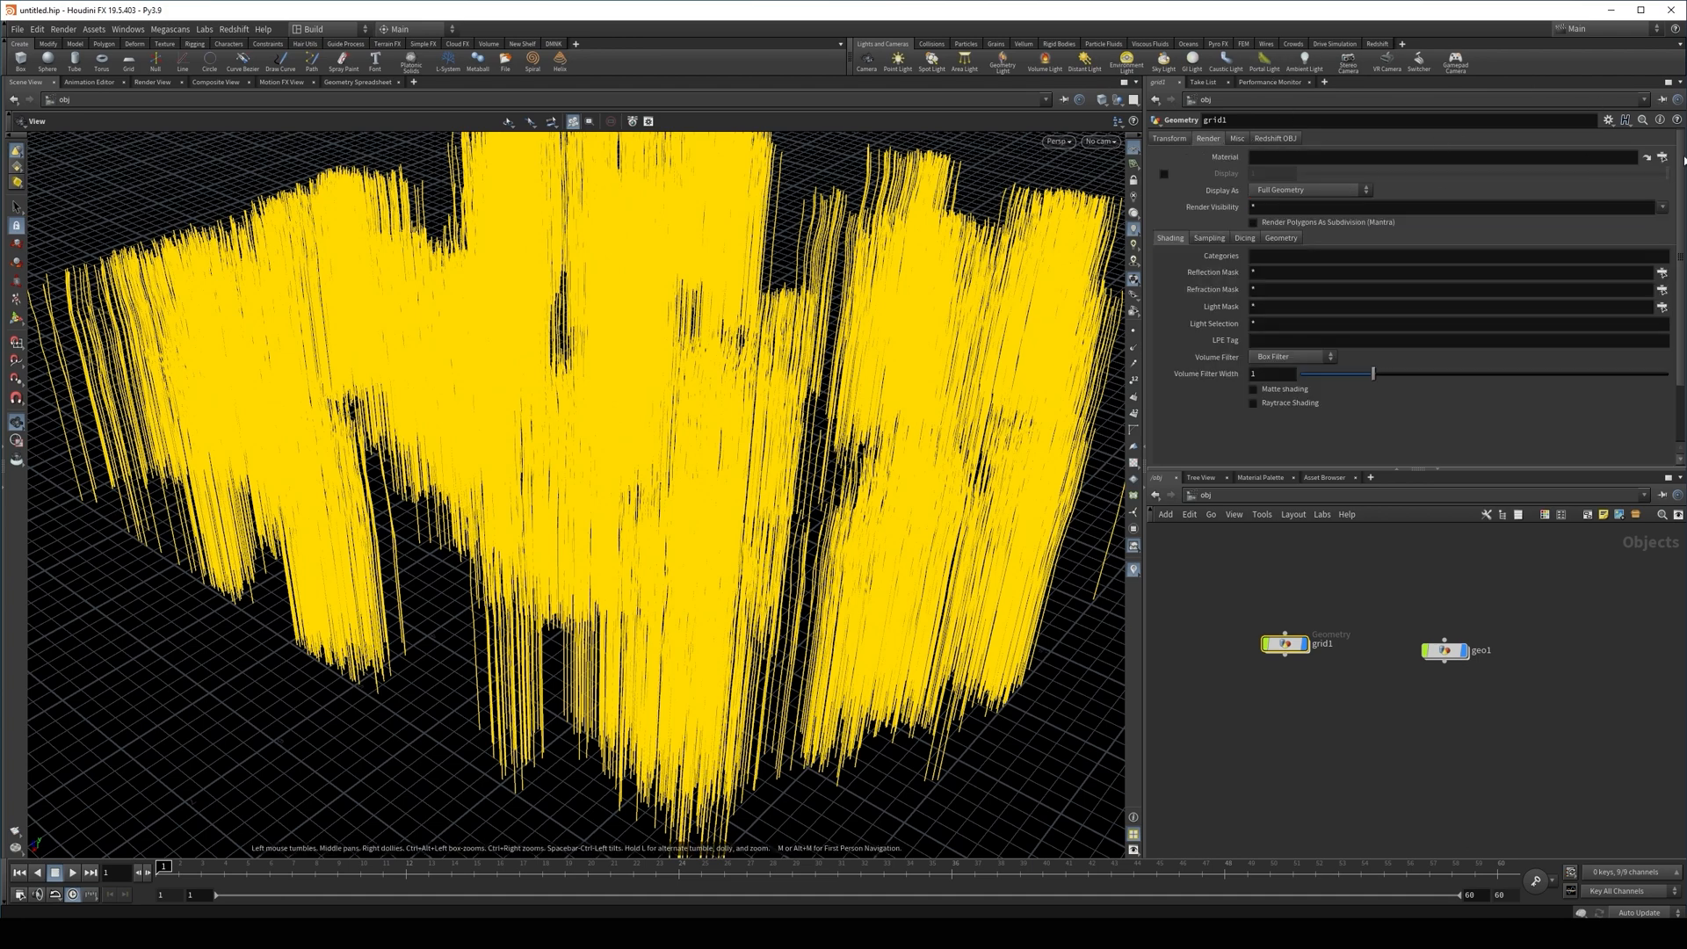
left_click(1662, 157)
left_click(1581, 101)
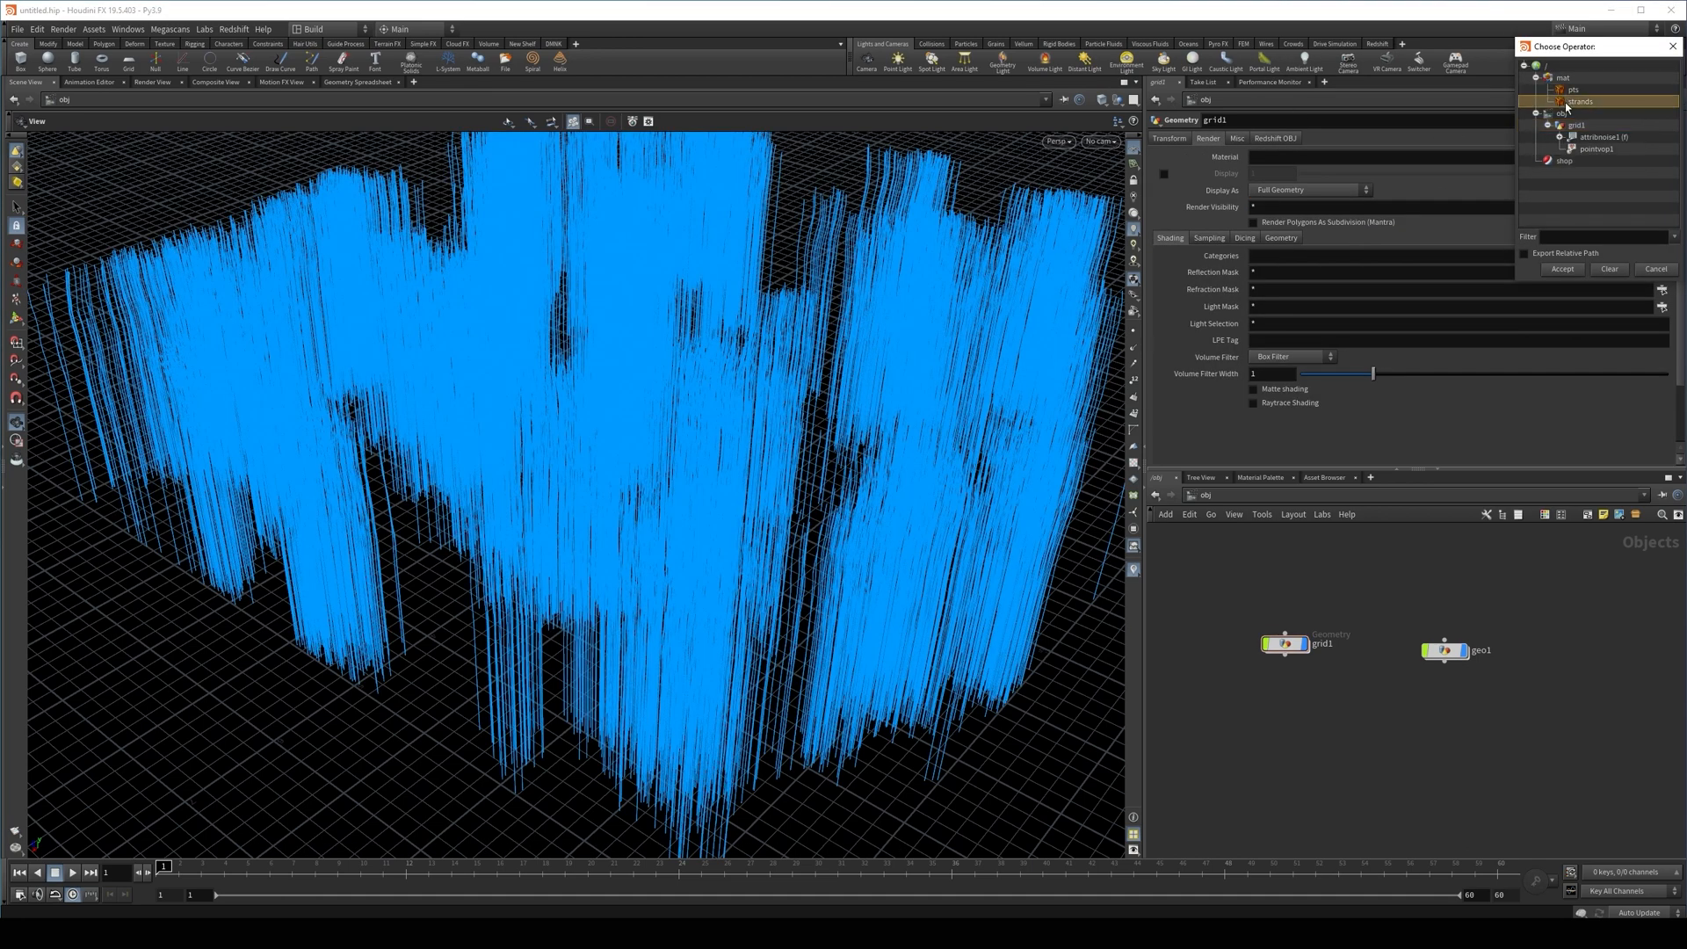
left_click(1564, 270)
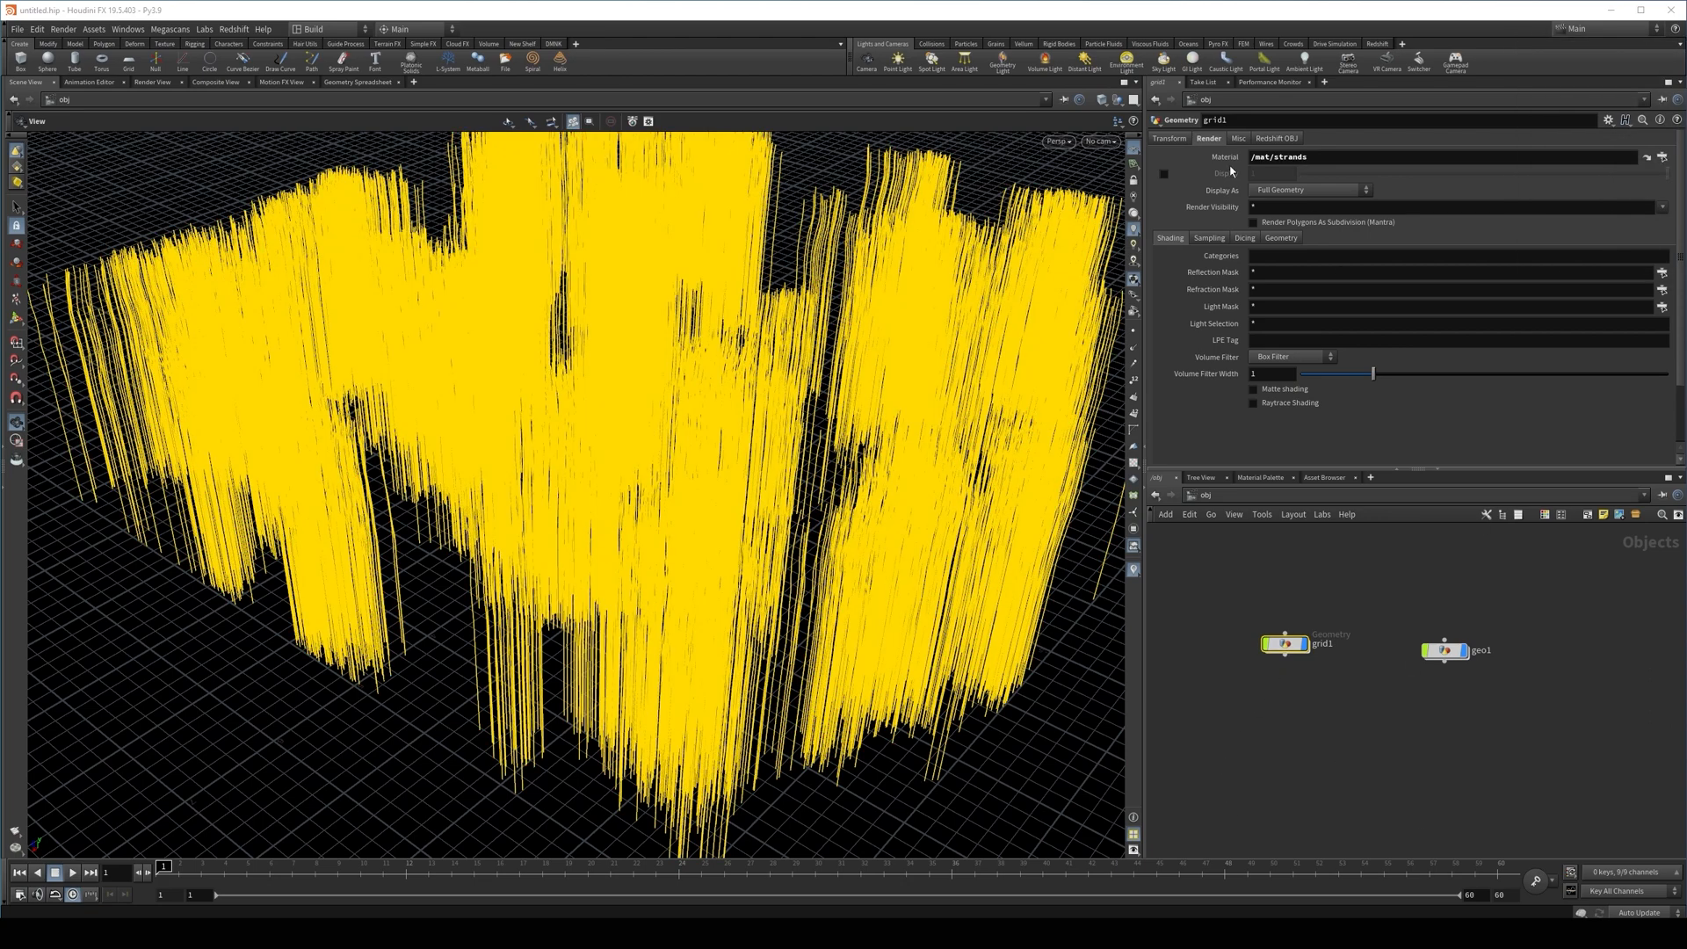
Enable Render Object as Strands in grid1's Redshift settings and set the Strand Type to Cylinder
left_click(1277, 138)
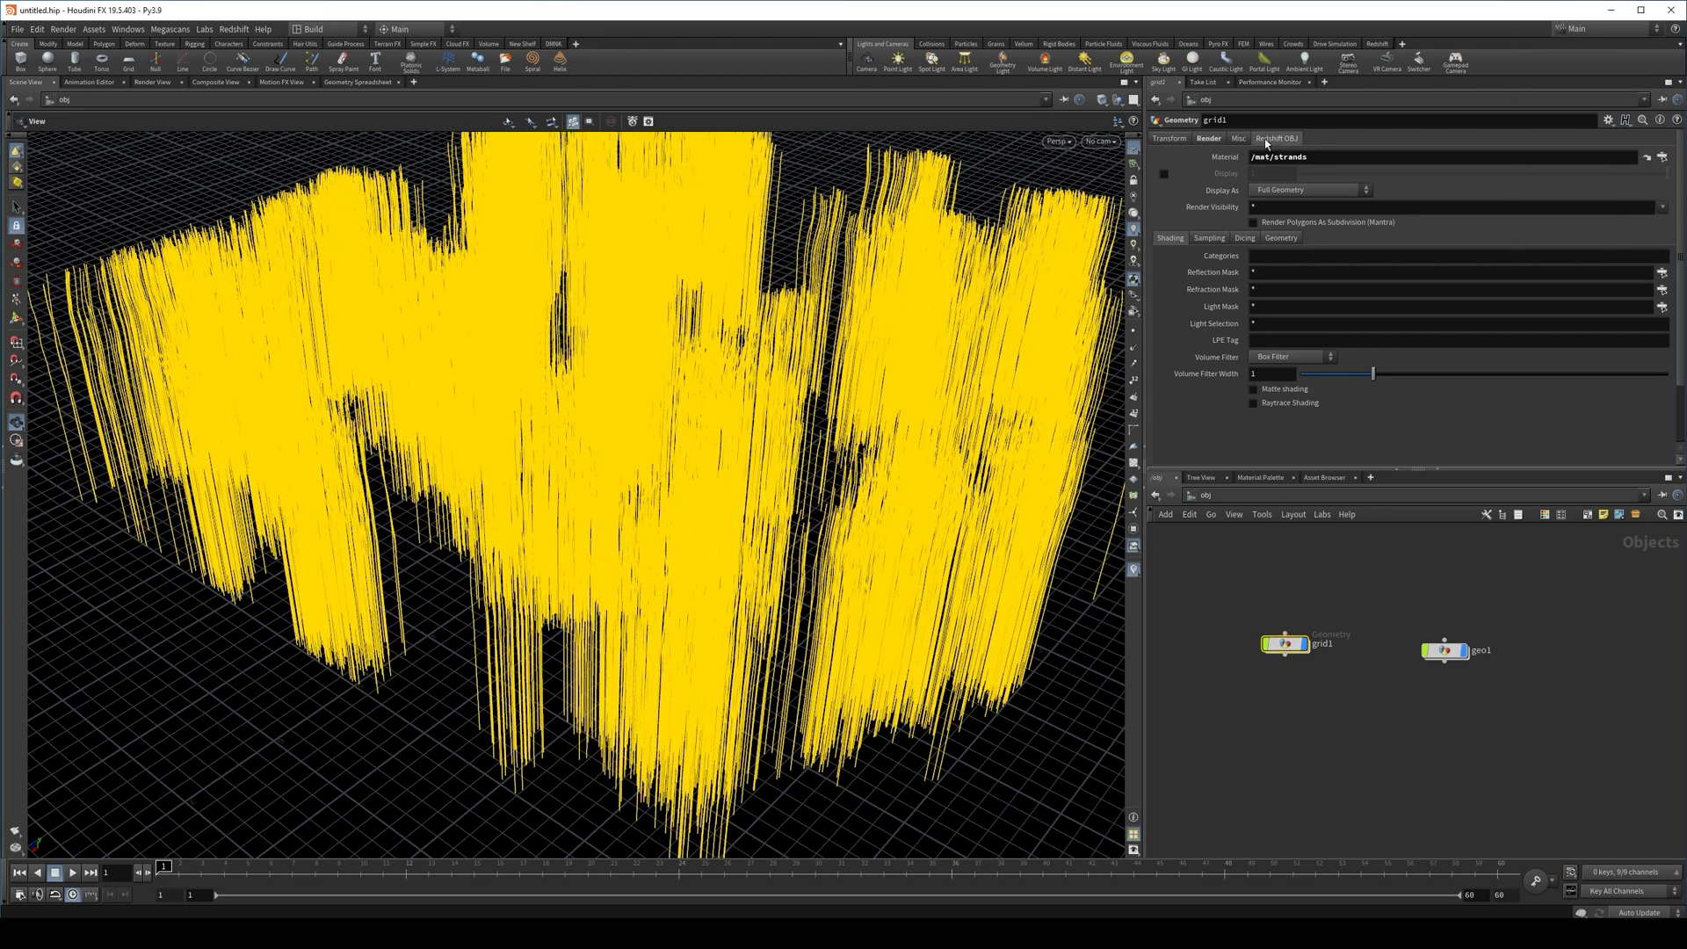
left_click(1404, 158)
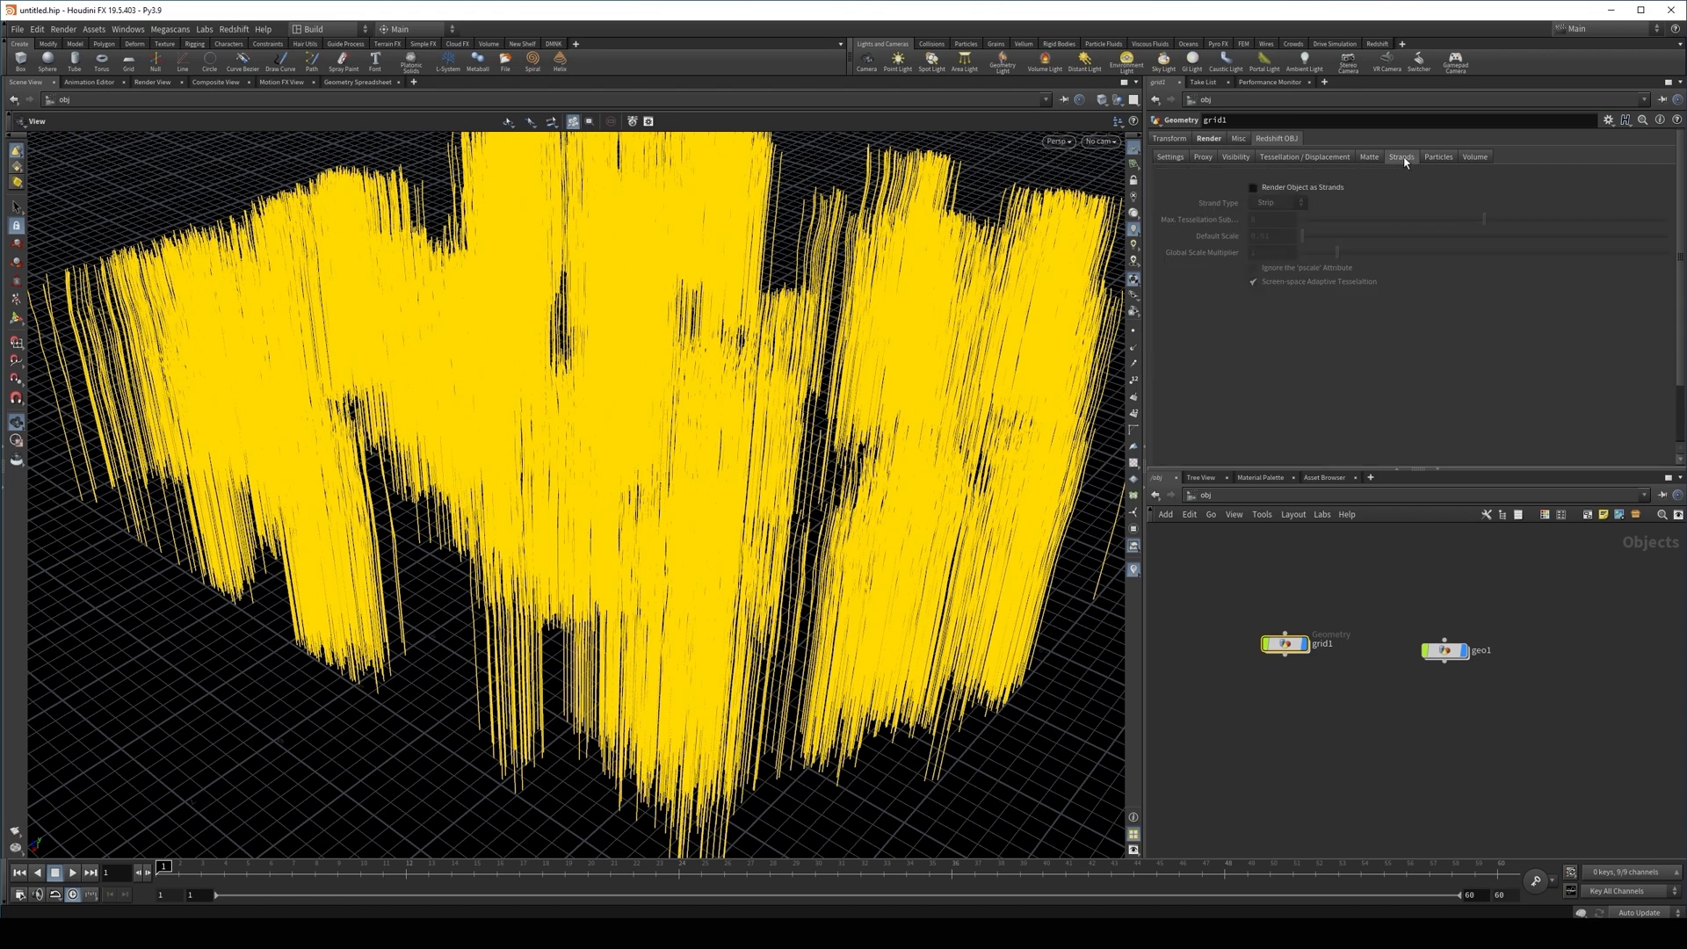
left_click(1254, 188)
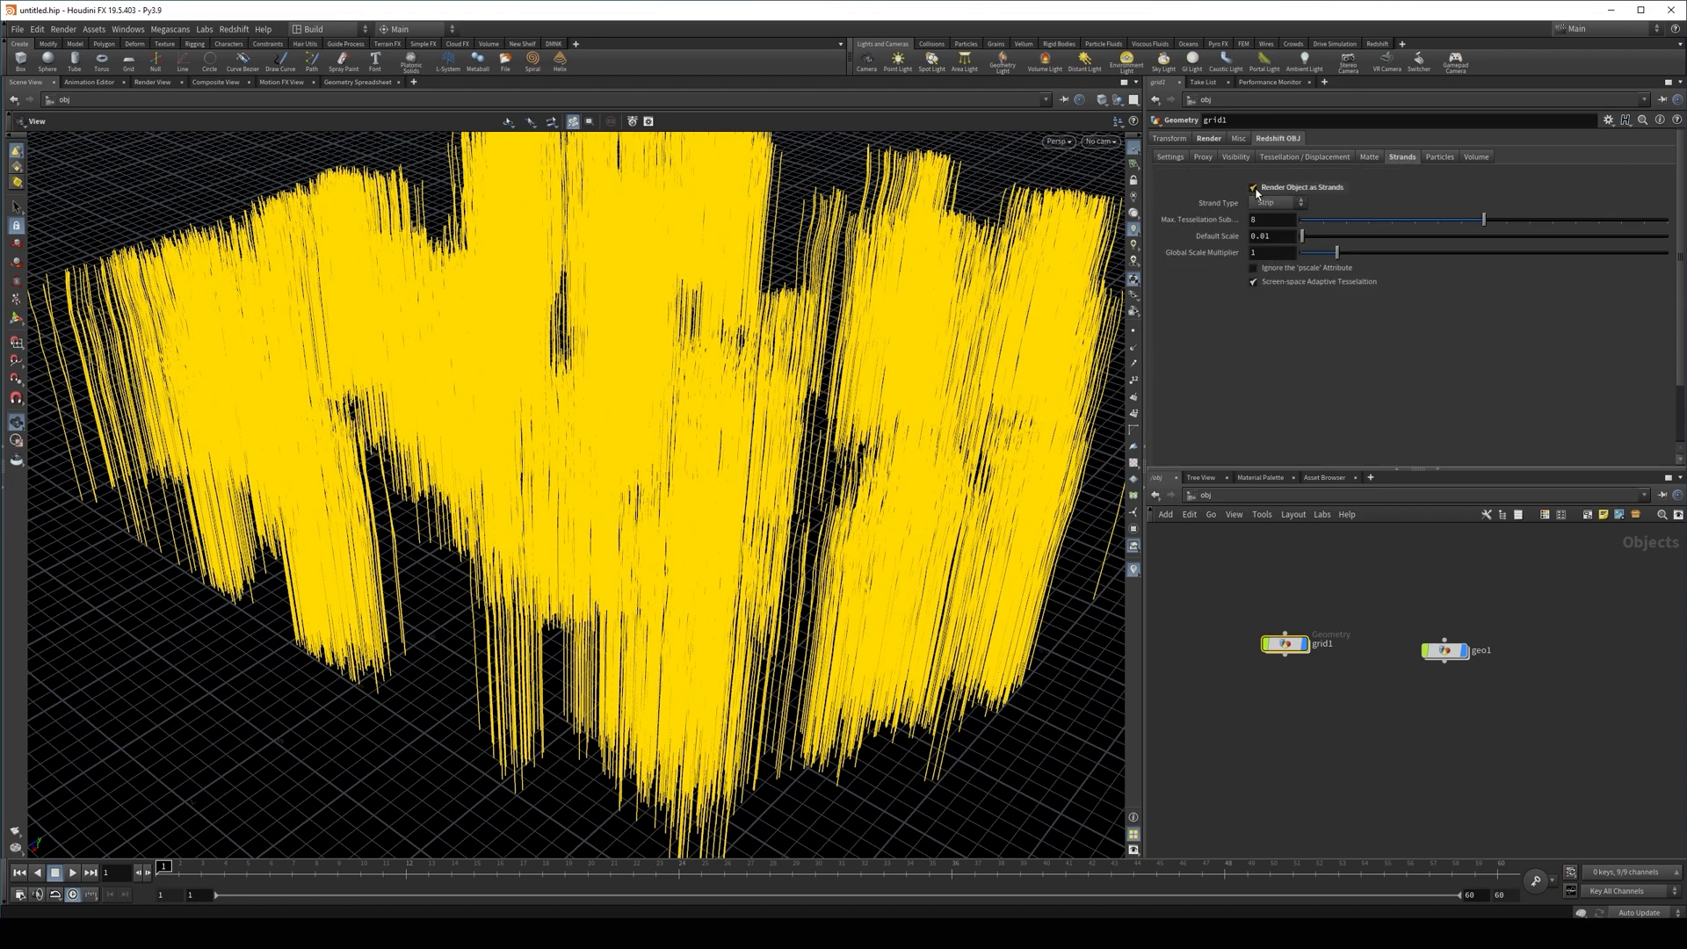
left_click(1275, 203)
left_click(1269, 229)
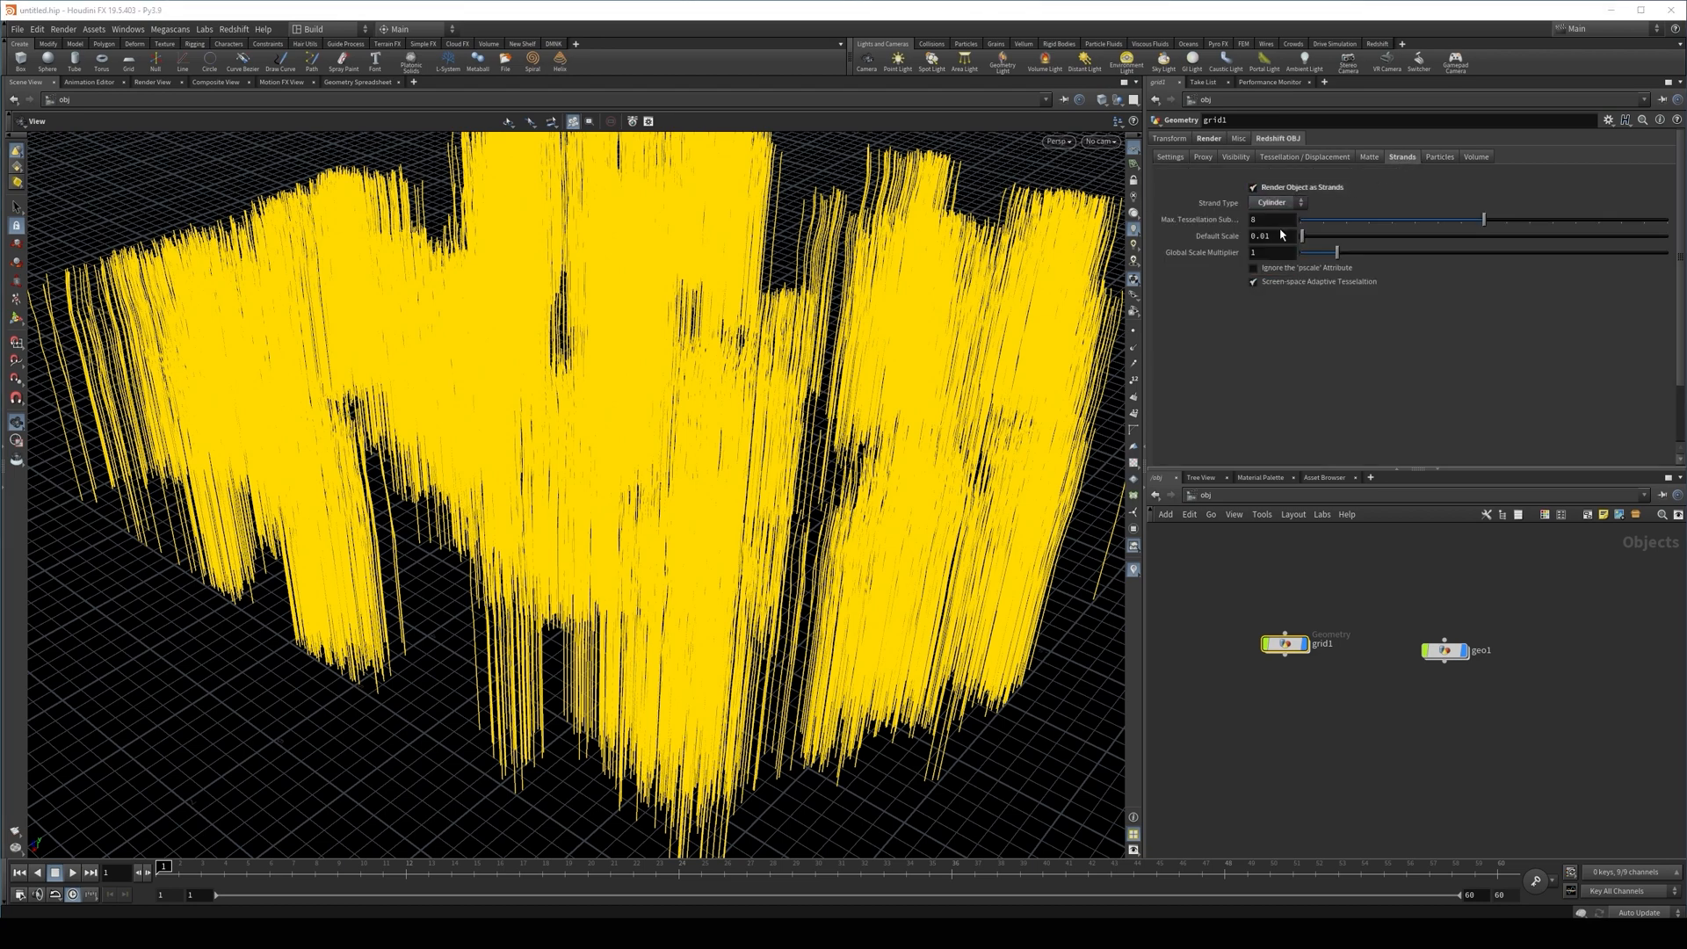
Set the Global Scale Multiplier of grid1's strands to 0.54
left_click(1257, 252)
type("0.54")
key("Return")
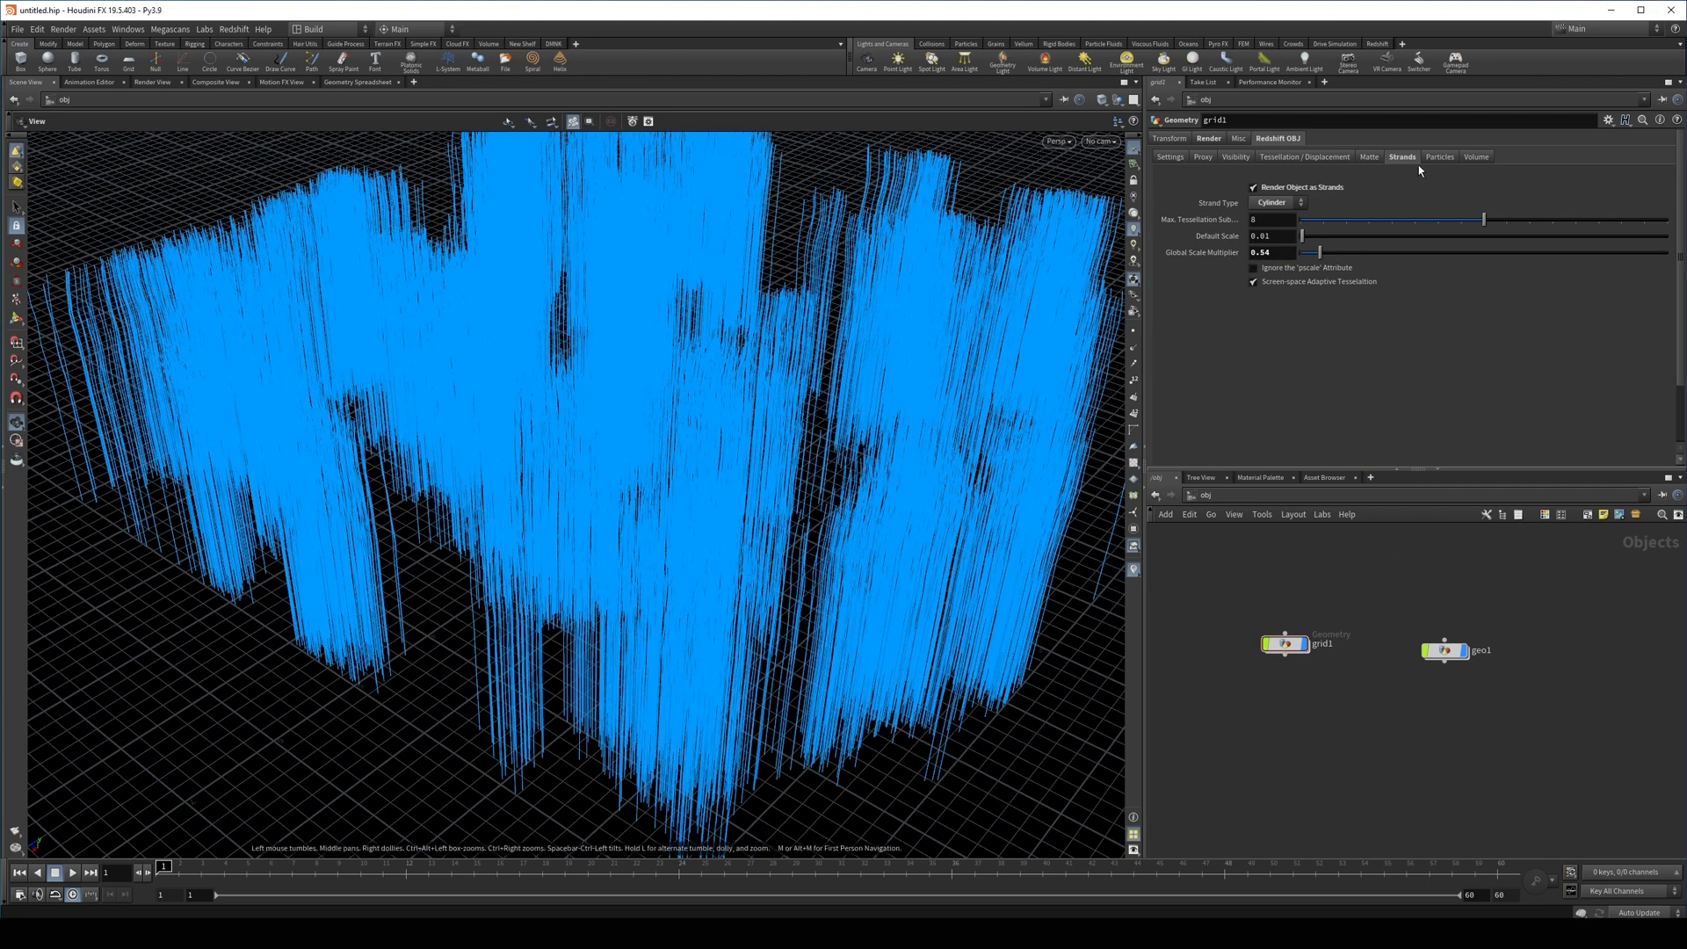
Enable Render Object as Particles in geo1's Redshift object settings
left_click(1446, 158)
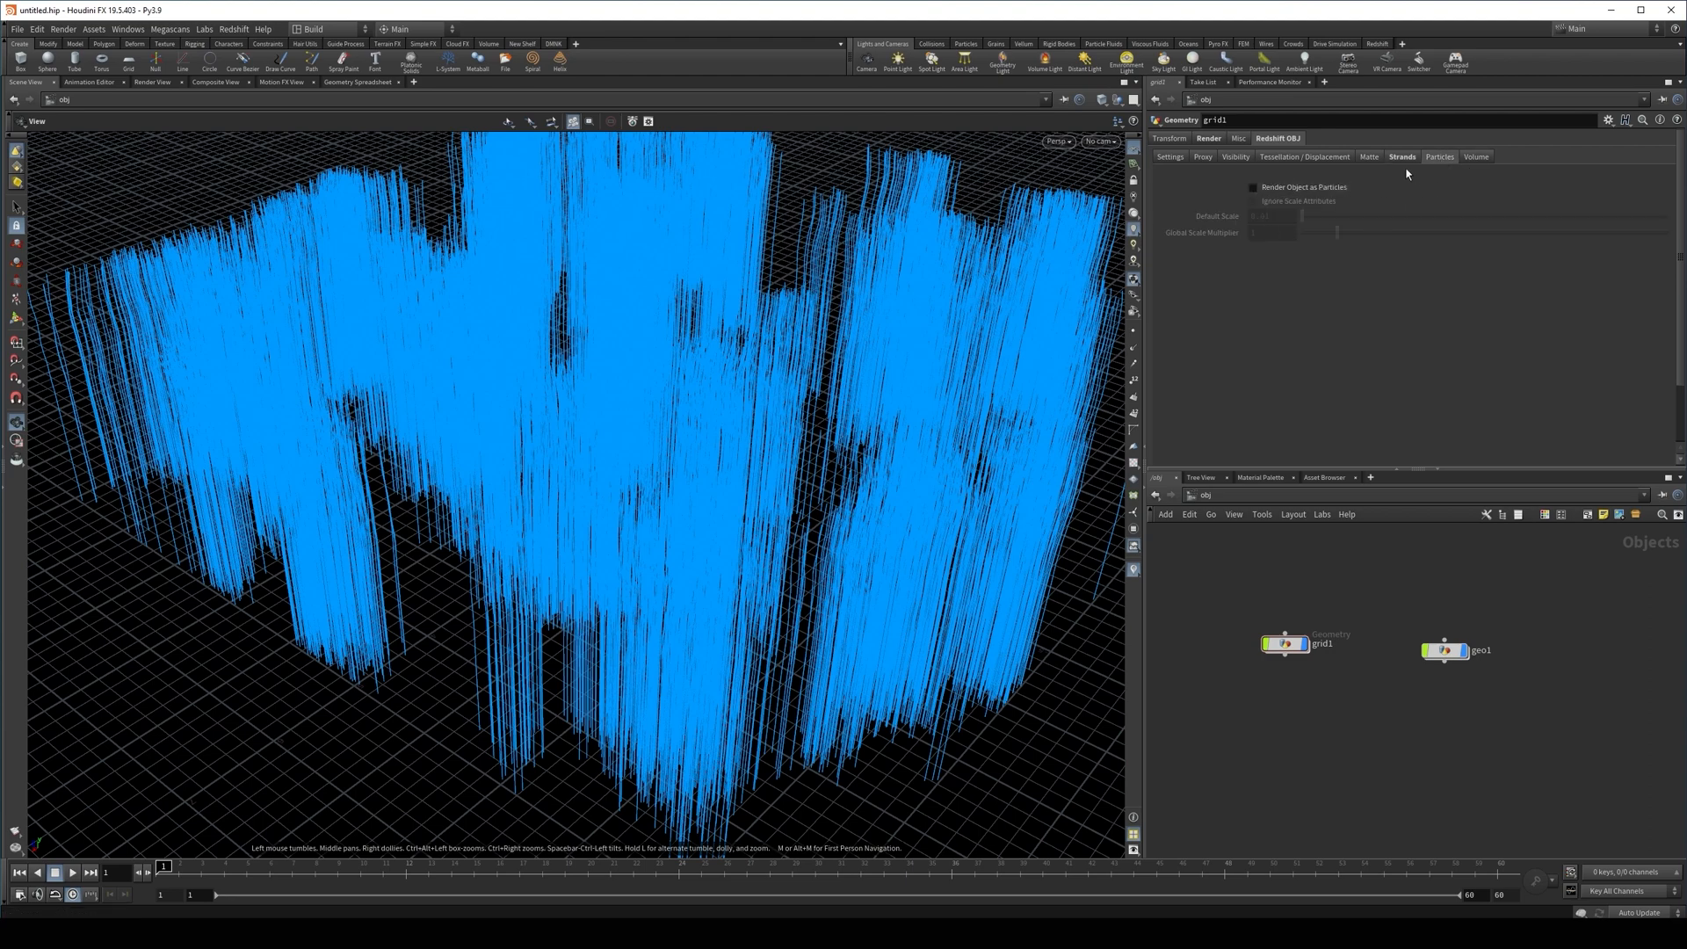
left_click(1434, 650)
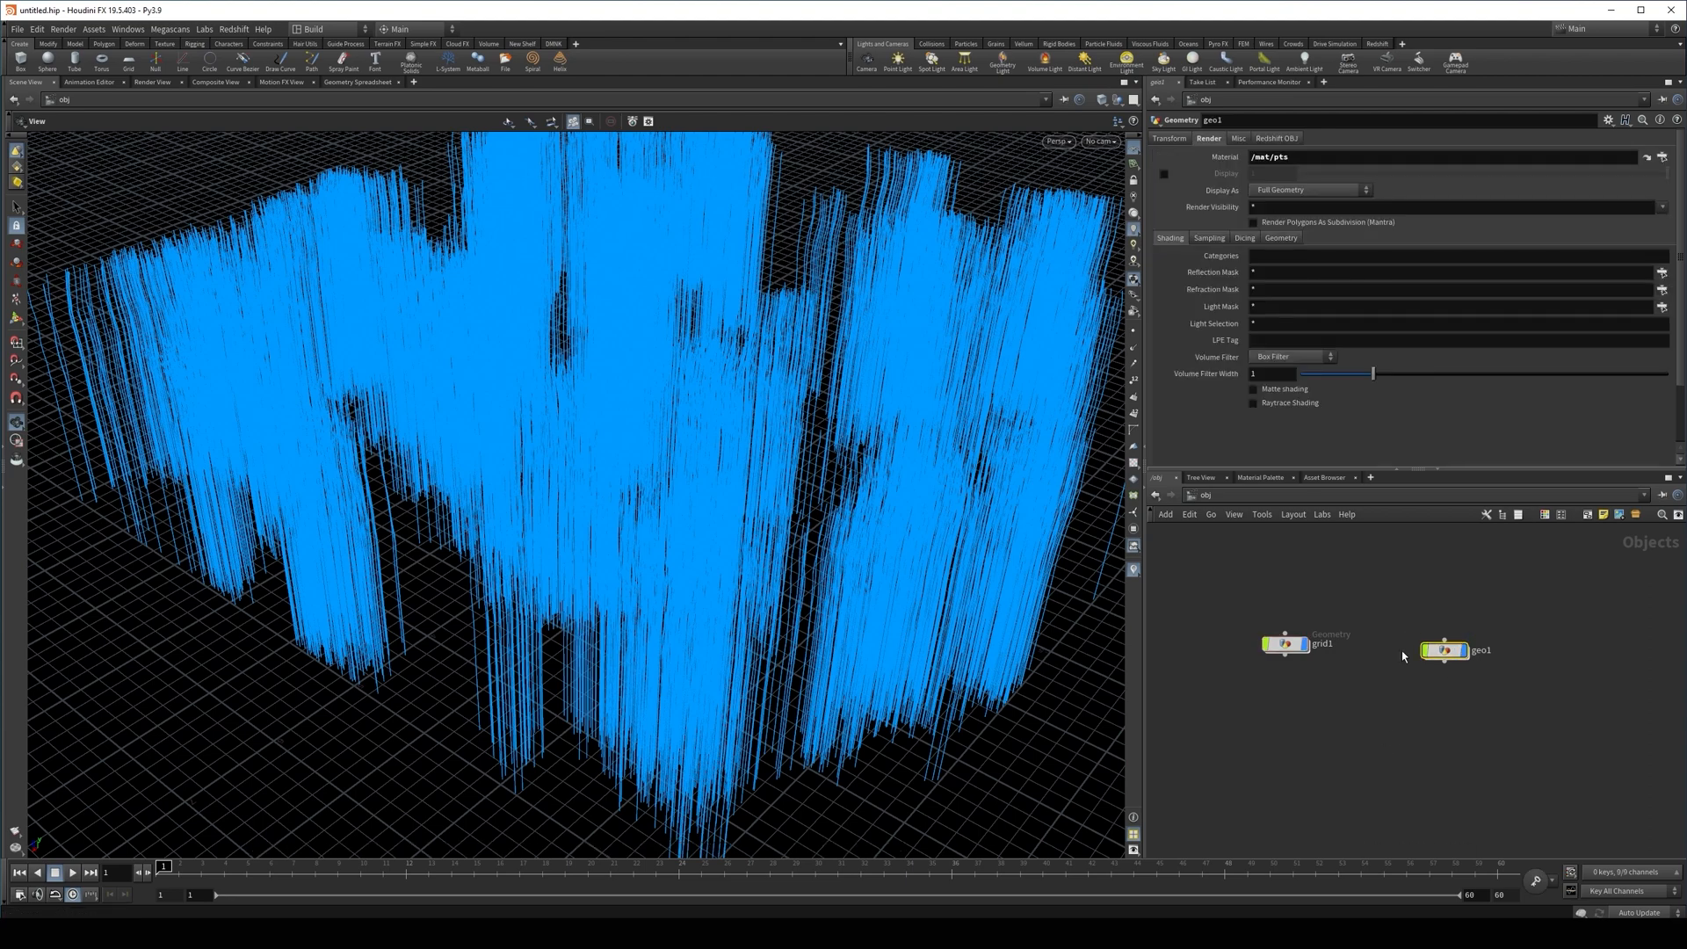
left_click_drag(1447, 652, 1450, 645)
left_click(1257, 139)
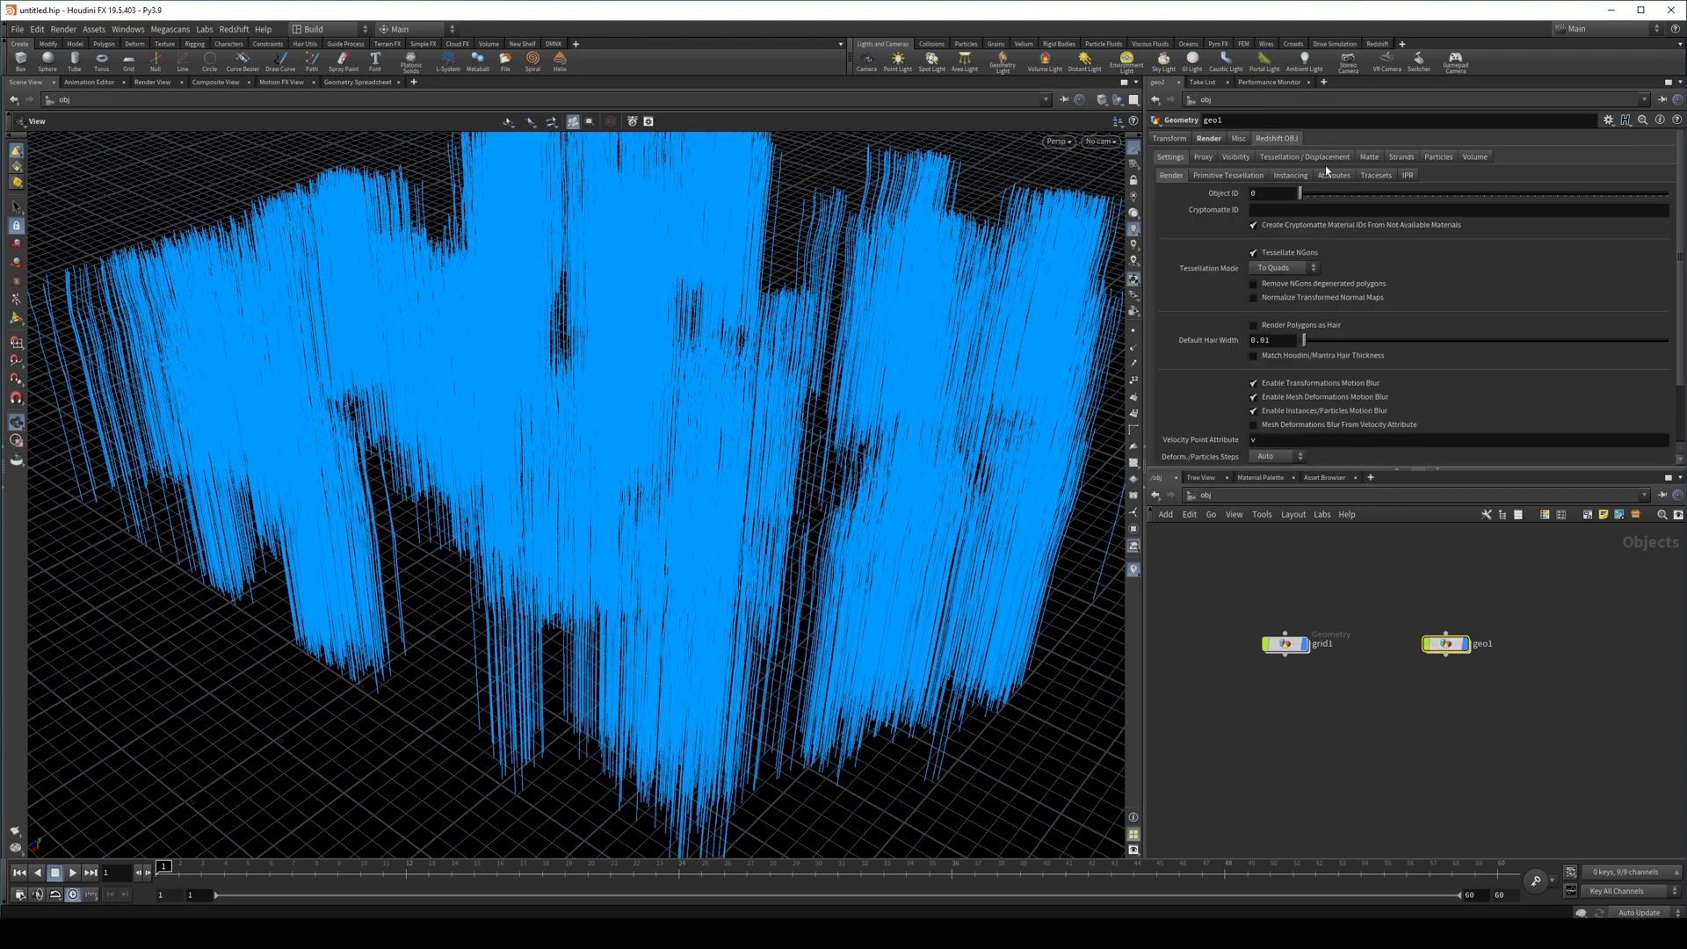
left_click(1439, 157)
left_click(1255, 188)
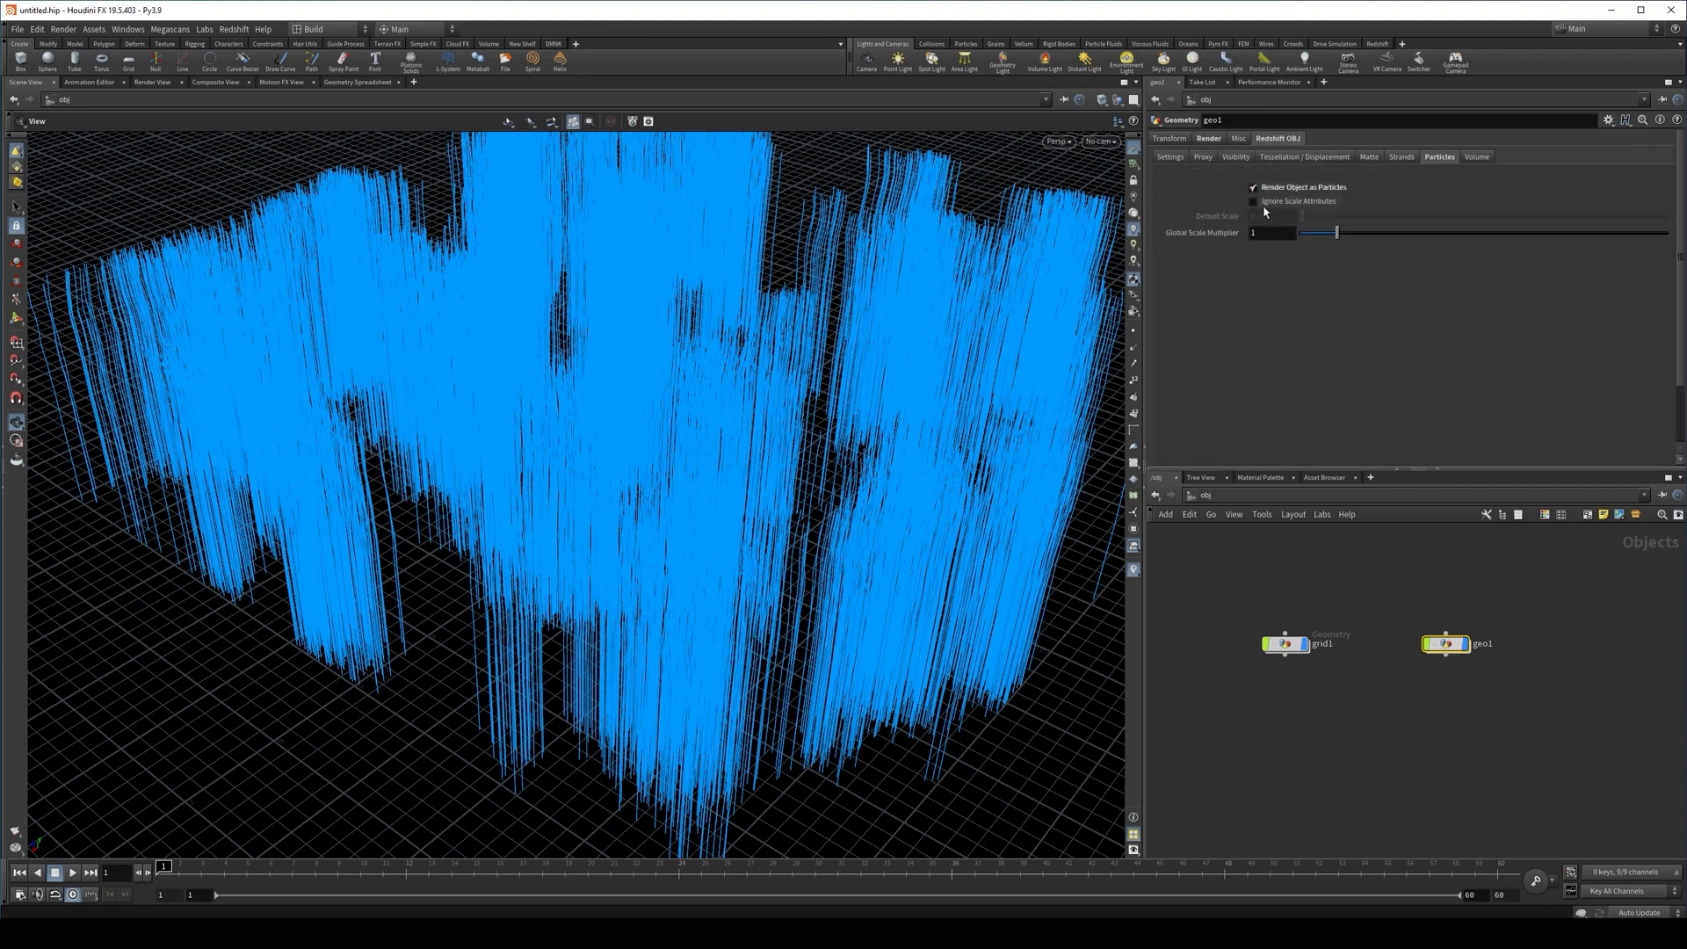
Set the Global Scale Multiplier of geo1's particles to 0.064
left_click(1264, 237)
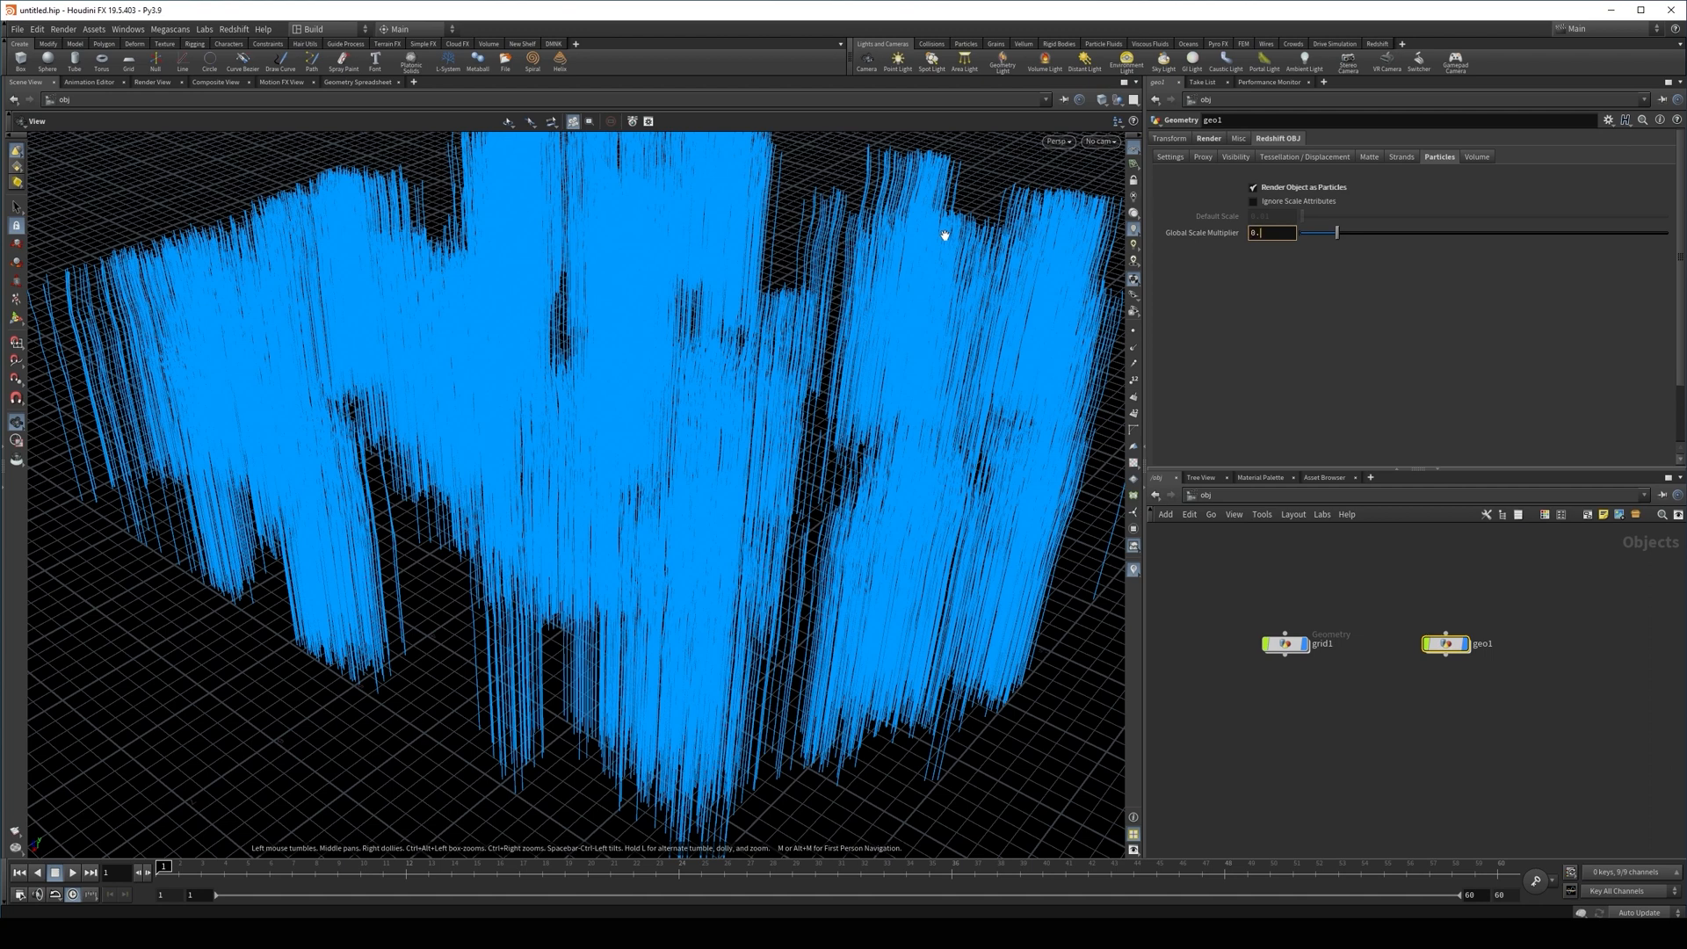
type("0.064")
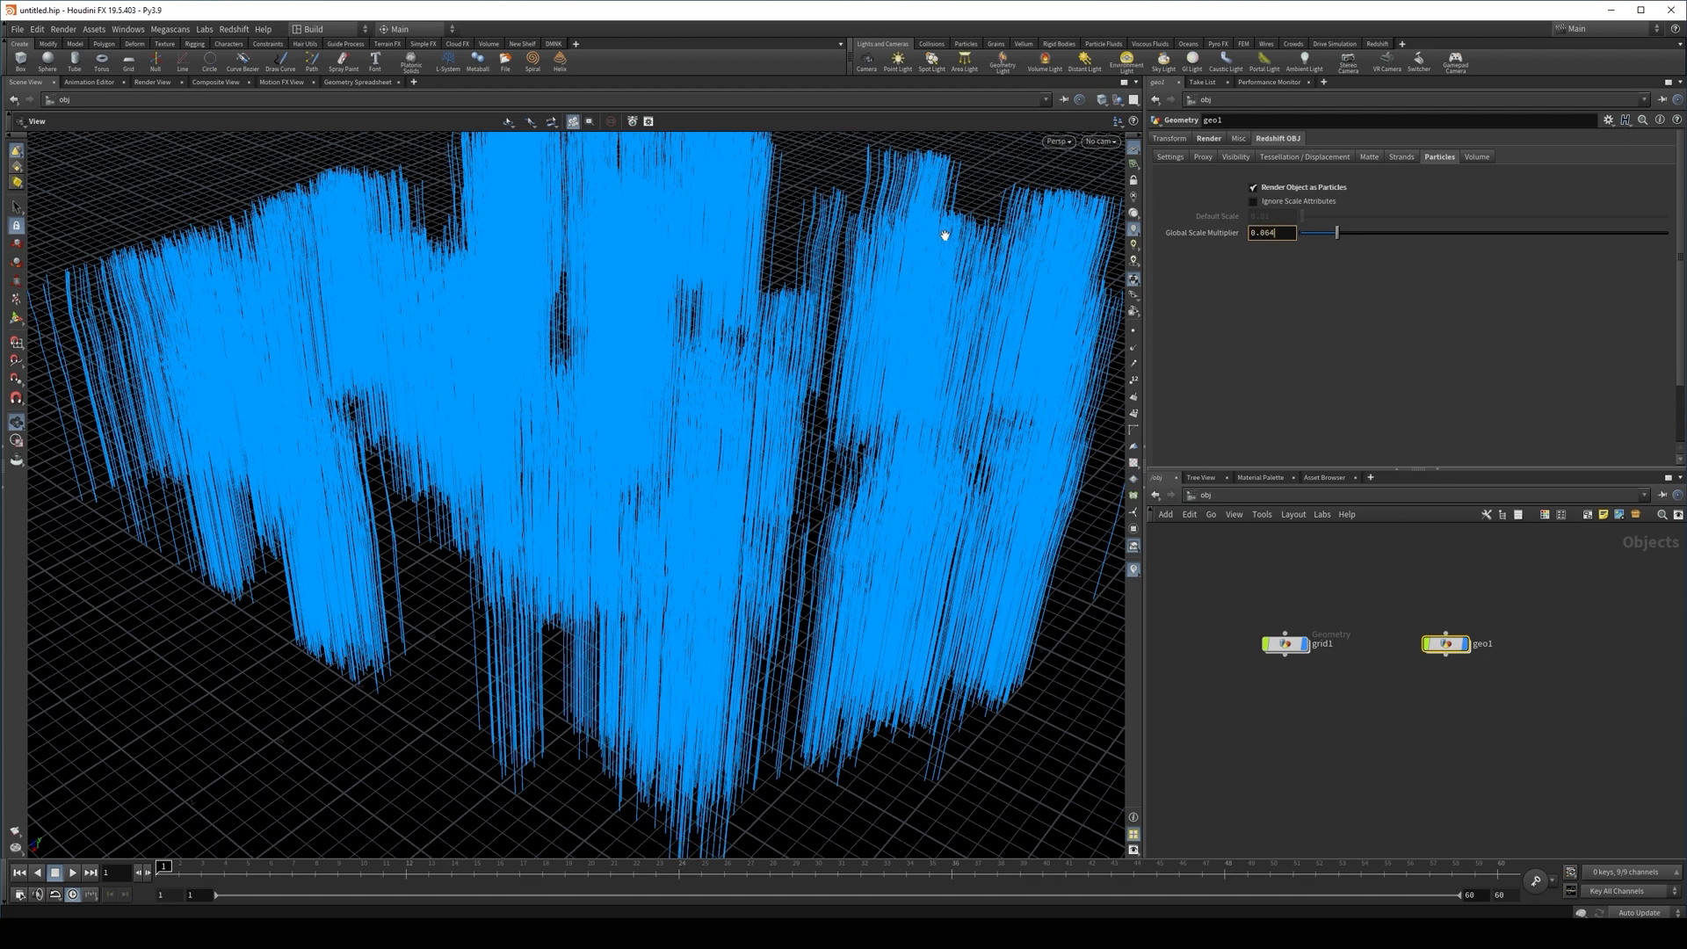
key("Return")
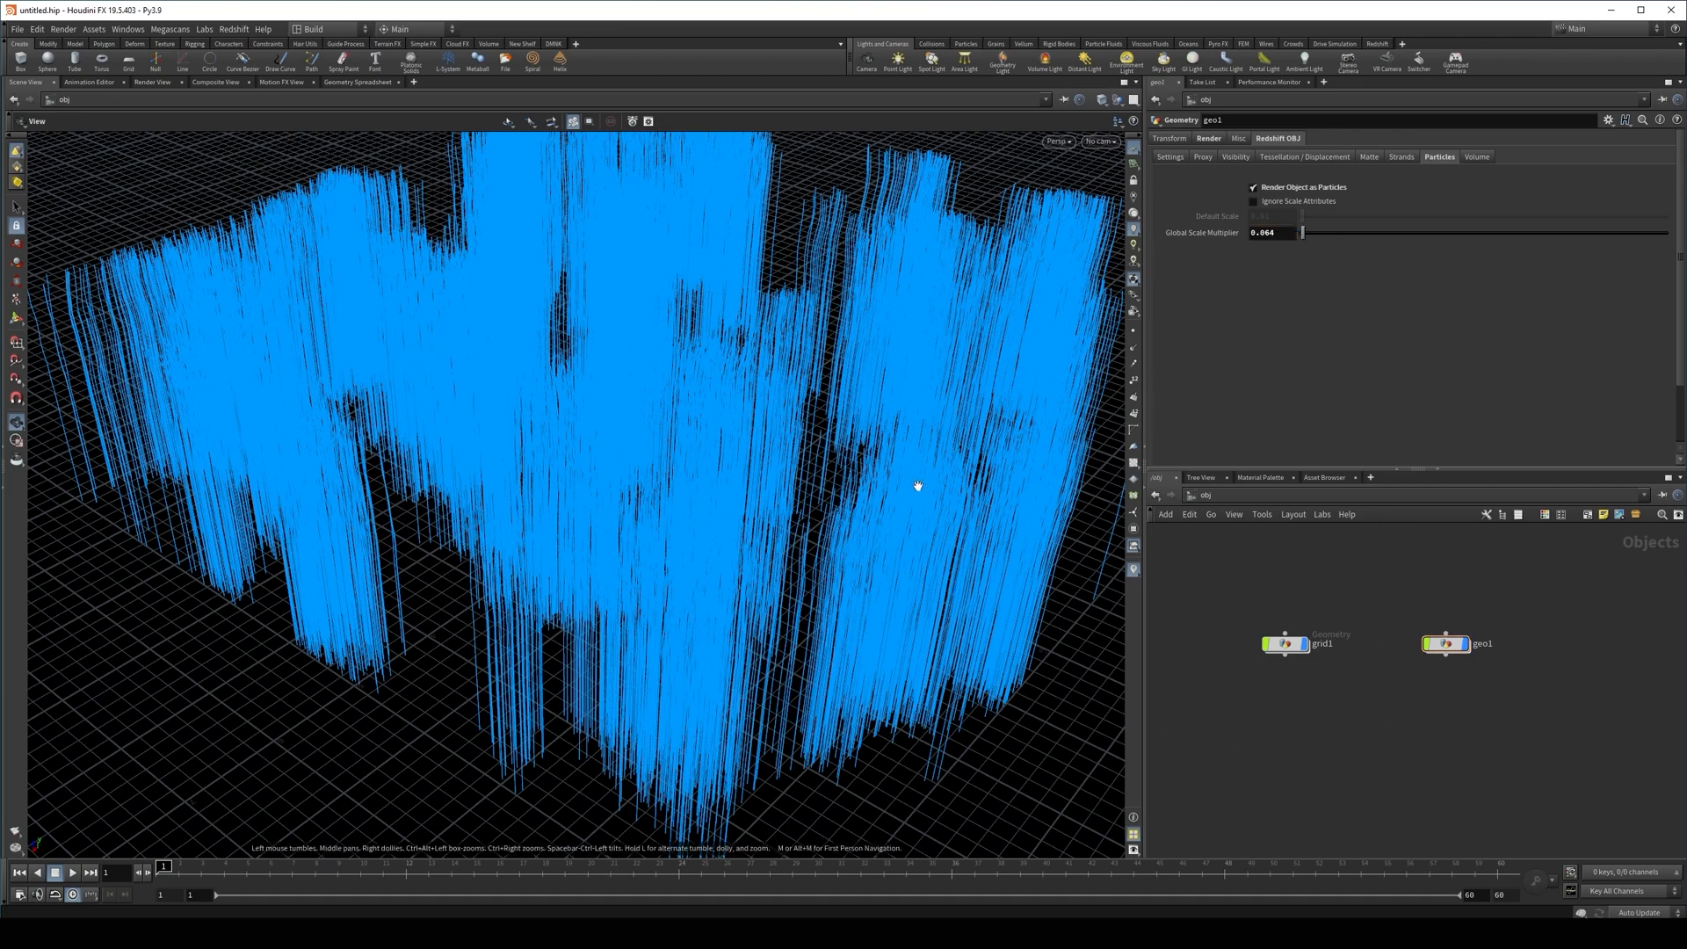
Split the viewport area, show the Redshift RenderView in the new pane and start the interactive render
left_click_drag(916, 484, 857, 499)
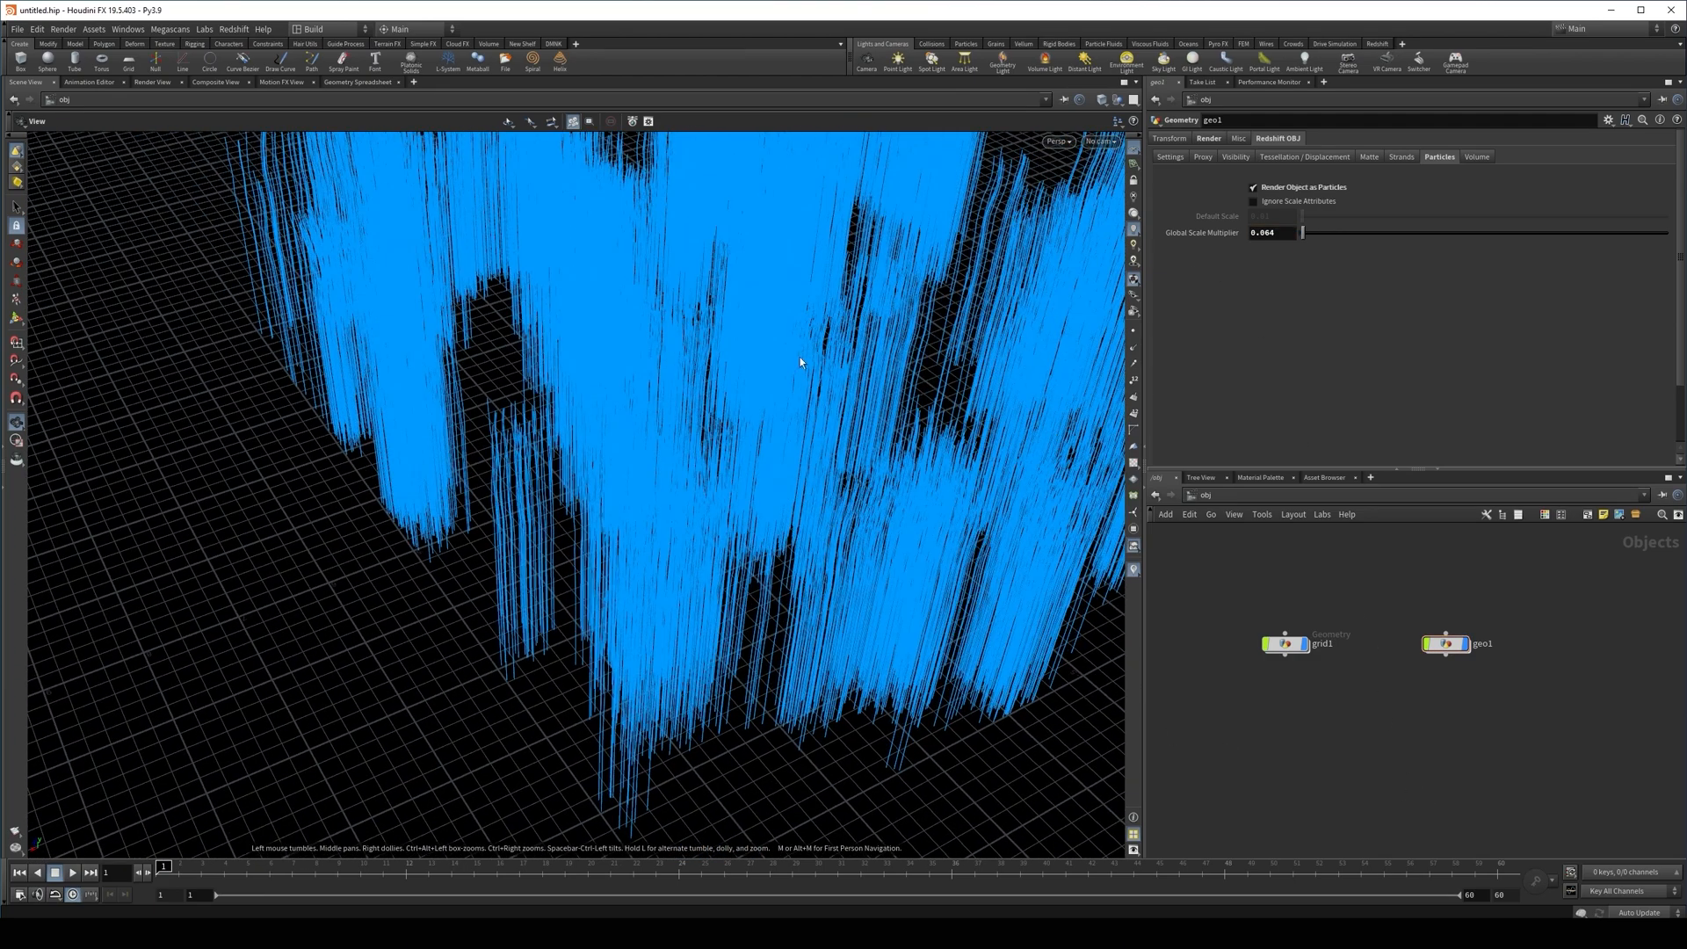
key("alt+bracketright")
left_click(69, 473)
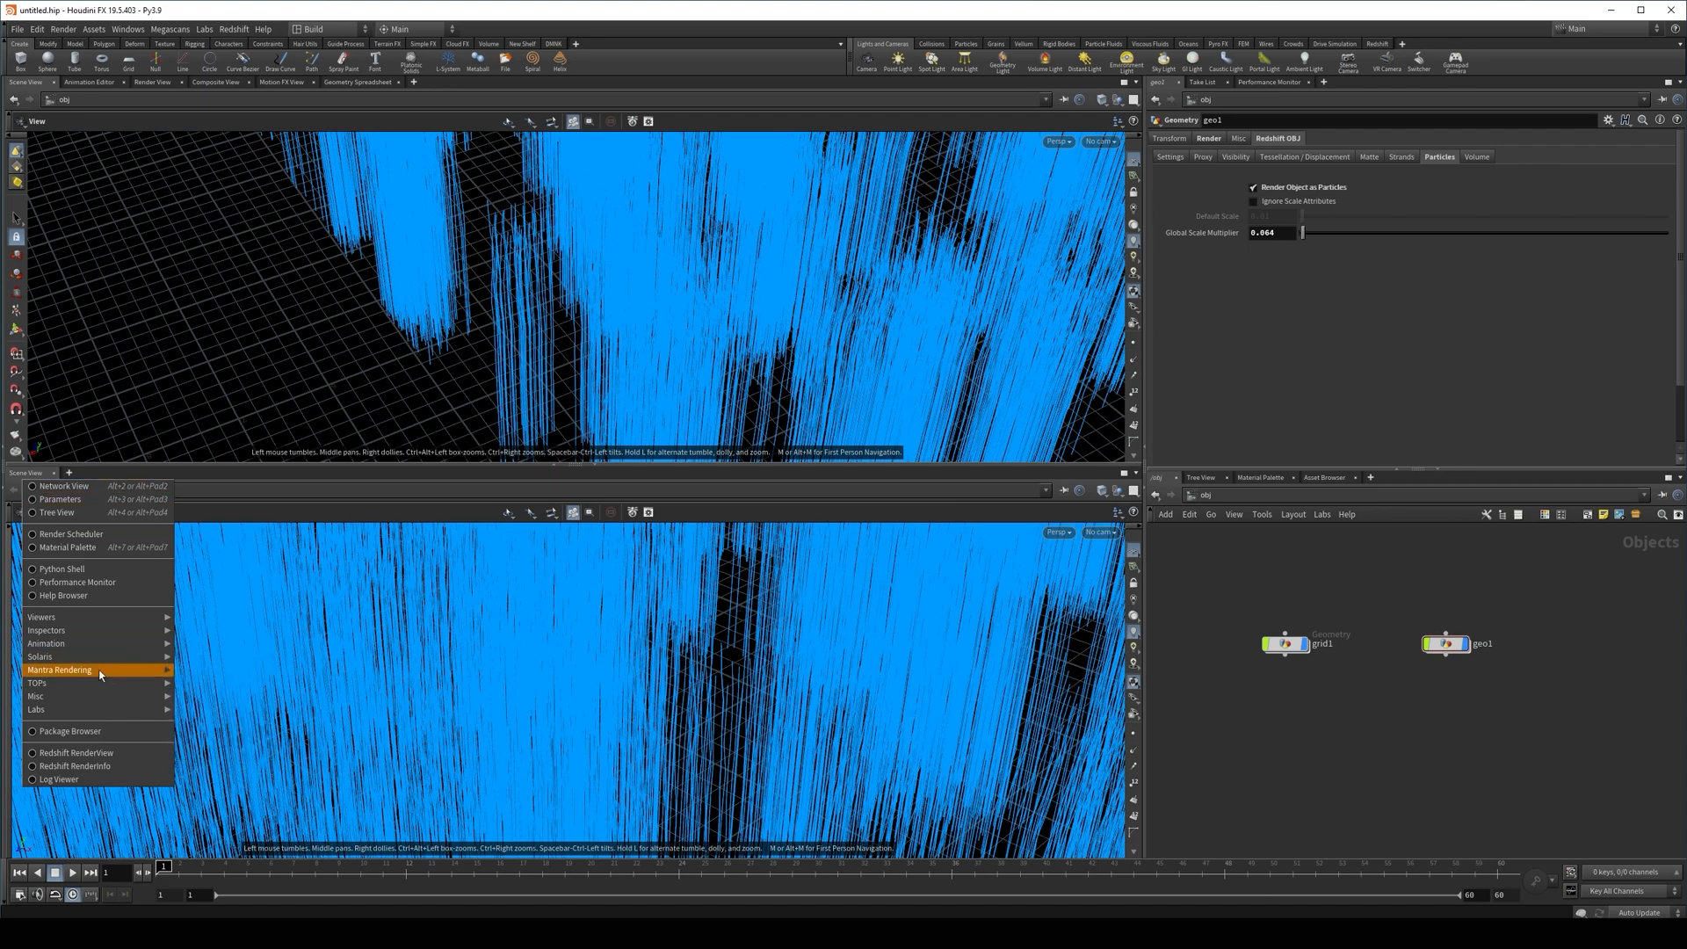
left_click(102, 753)
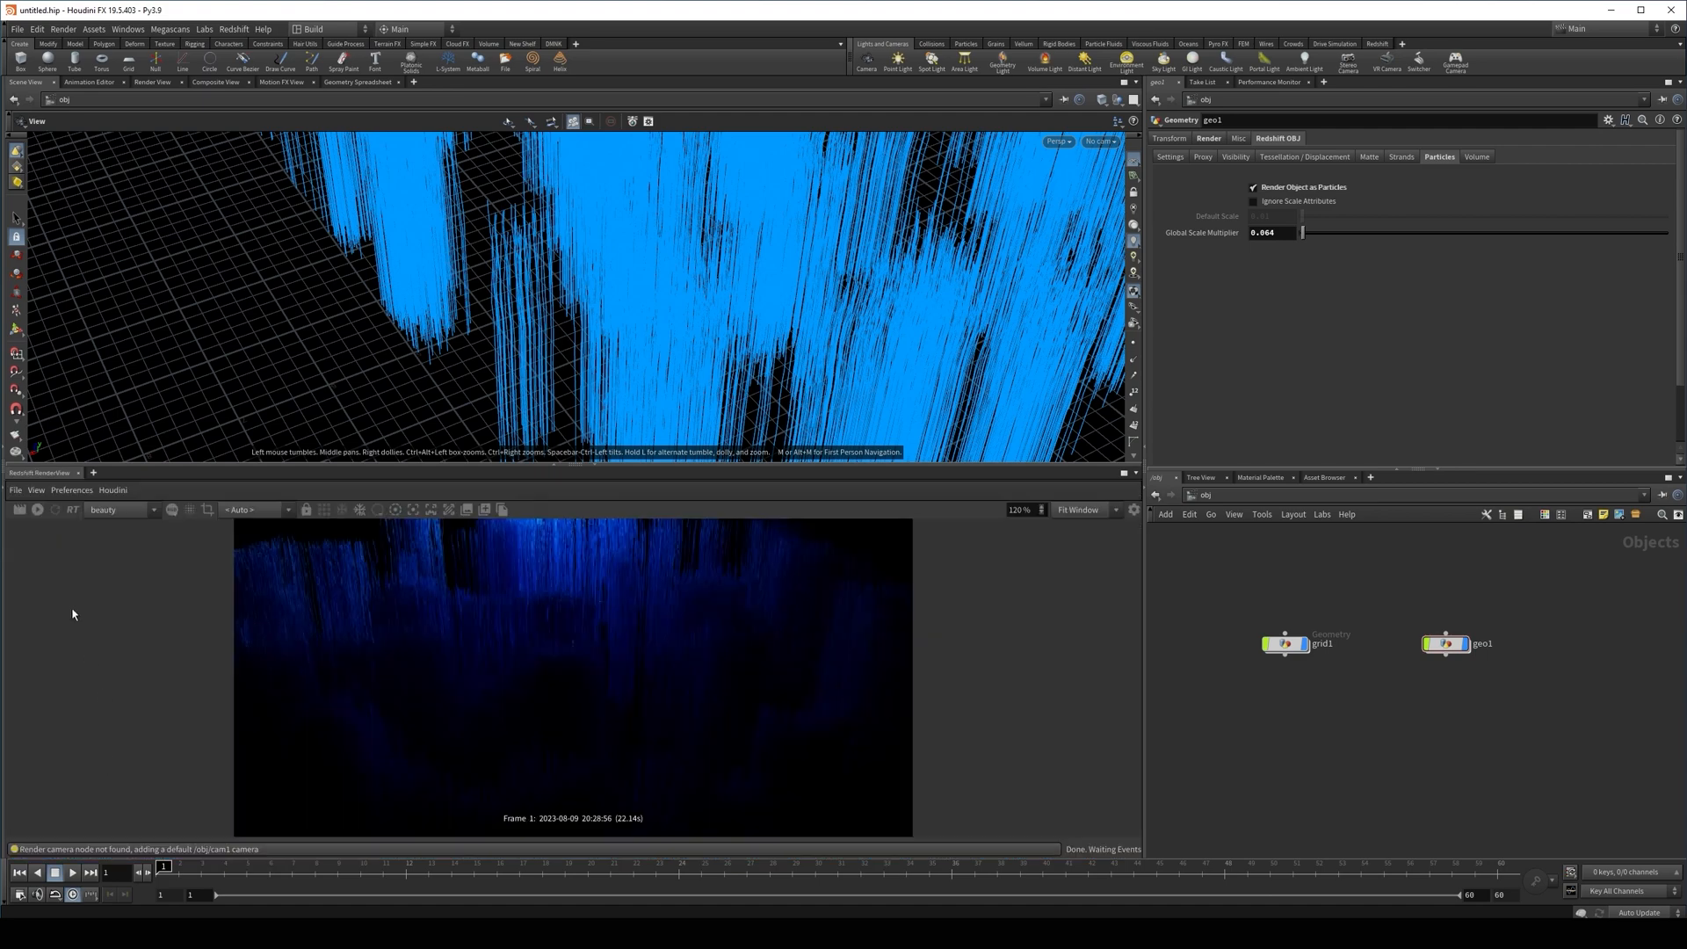
left_click(38, 511)
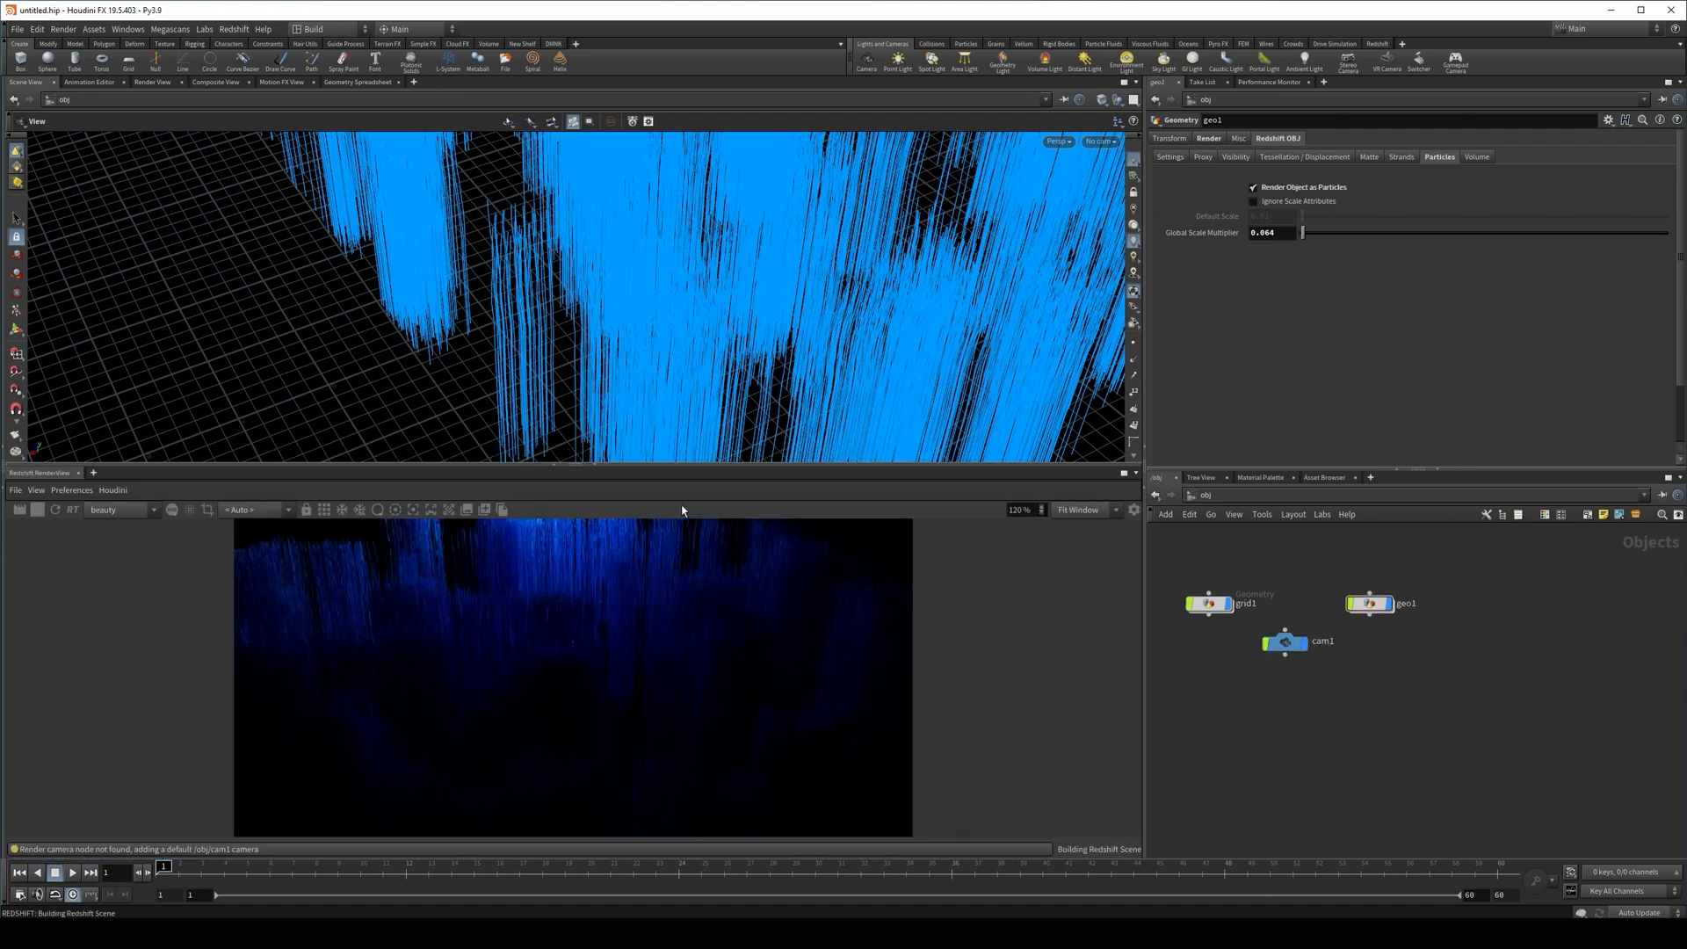
Look through cam1, lock the camera to the view and frame the whole strand field
left_click(1102, 141)
left_click(1121, 201)
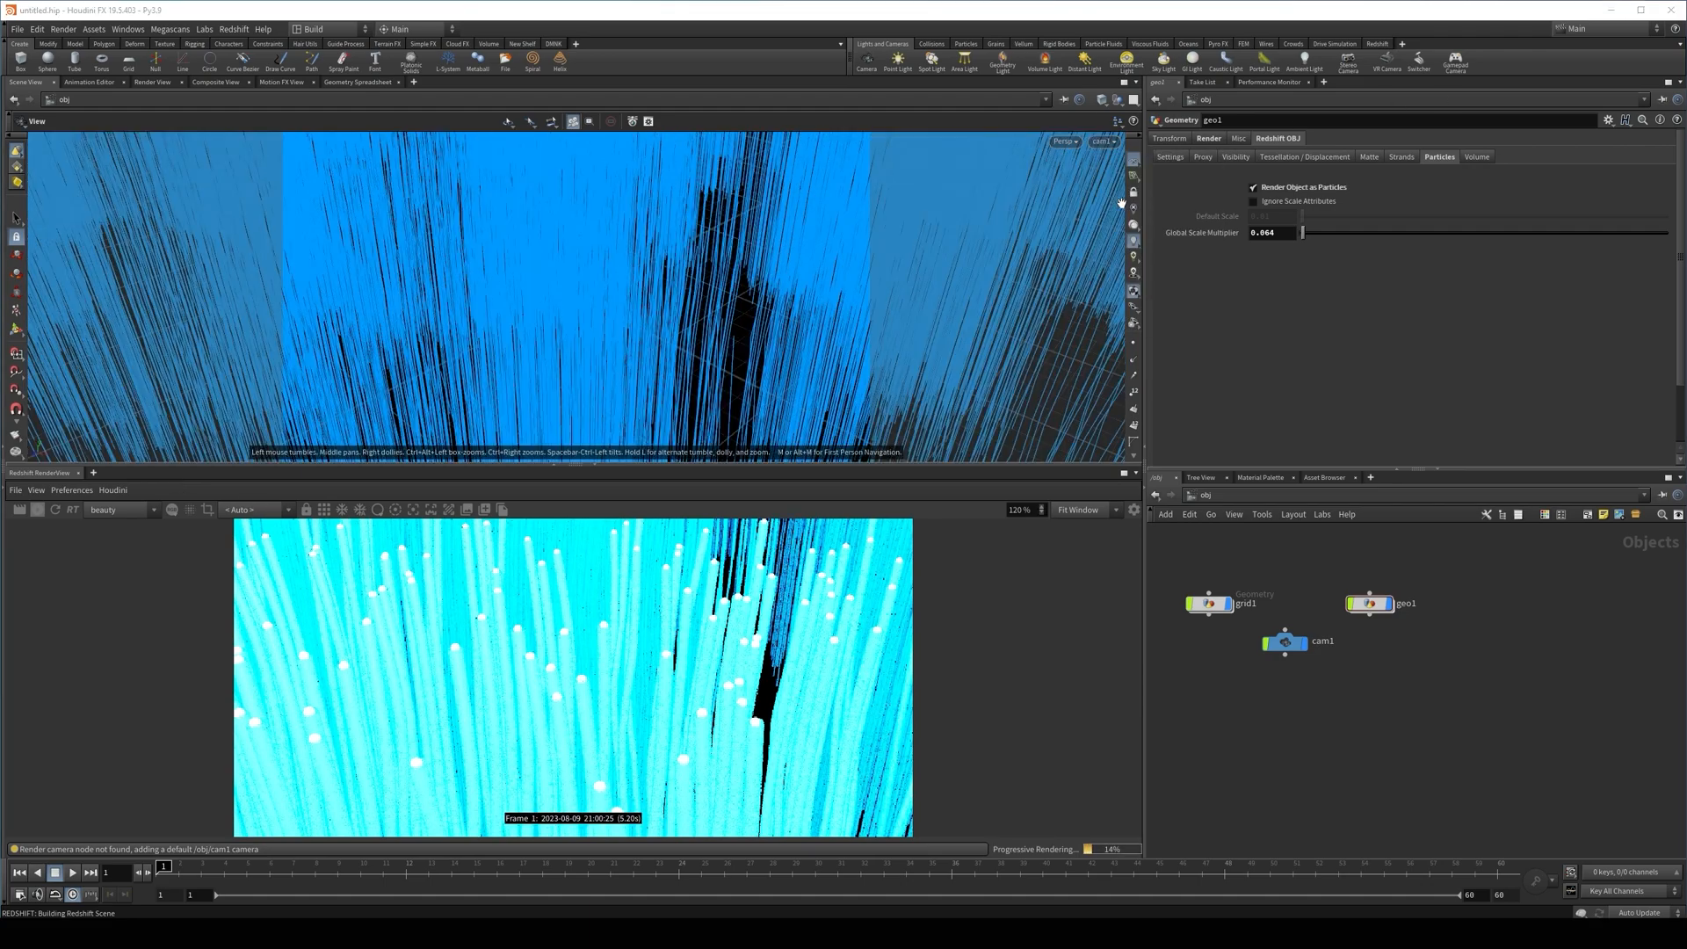
left_click(1133, 191)
key("f")
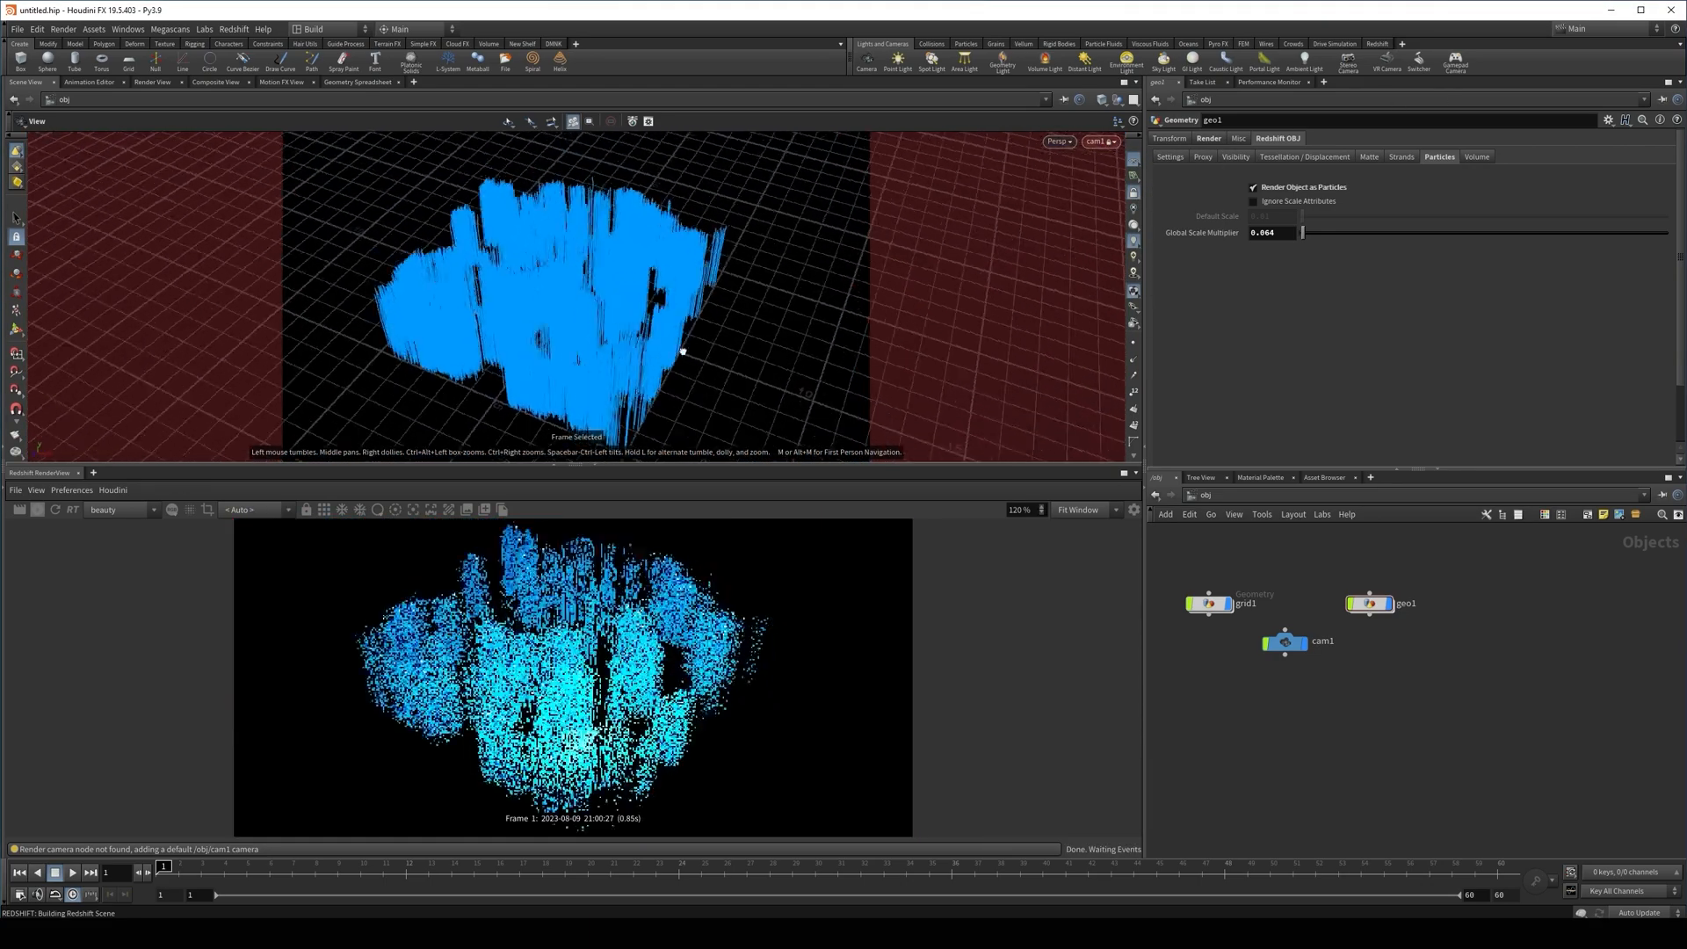
left_click_drag(683, 351, 704, 323)
left_click_drag(542, 334, 593, 297)
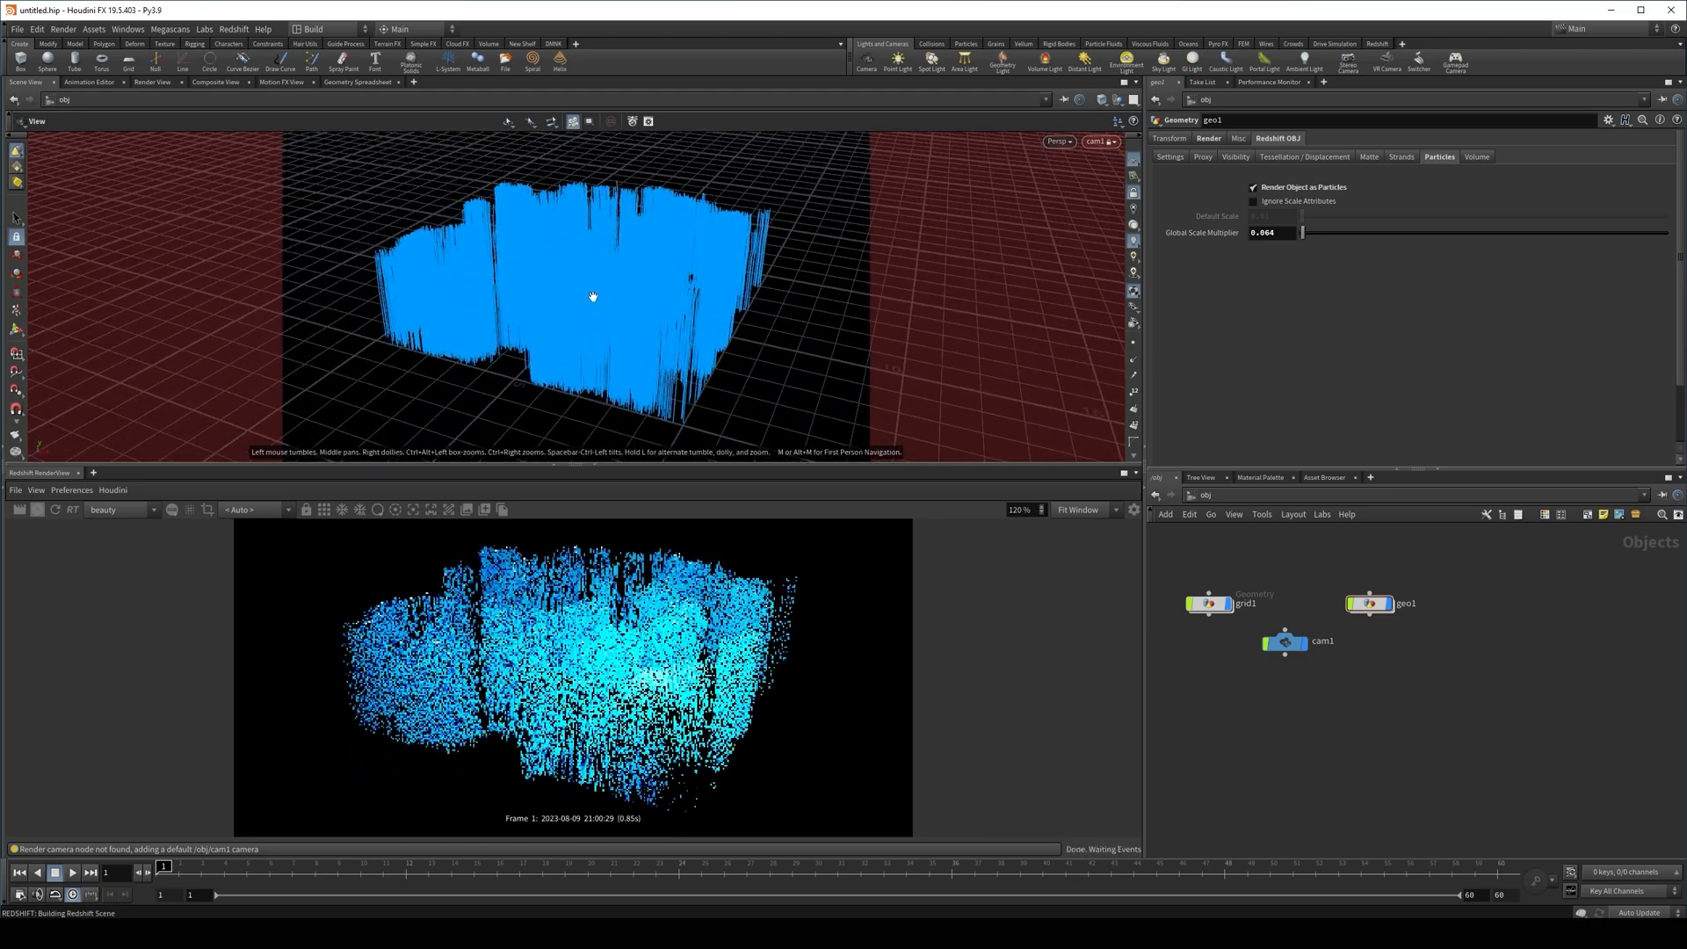
scroll(593, 297, "up", 2)
Add a Redshift light to the object network below cam1
key("Tab")
type("rs")
left_click(1455, 505)
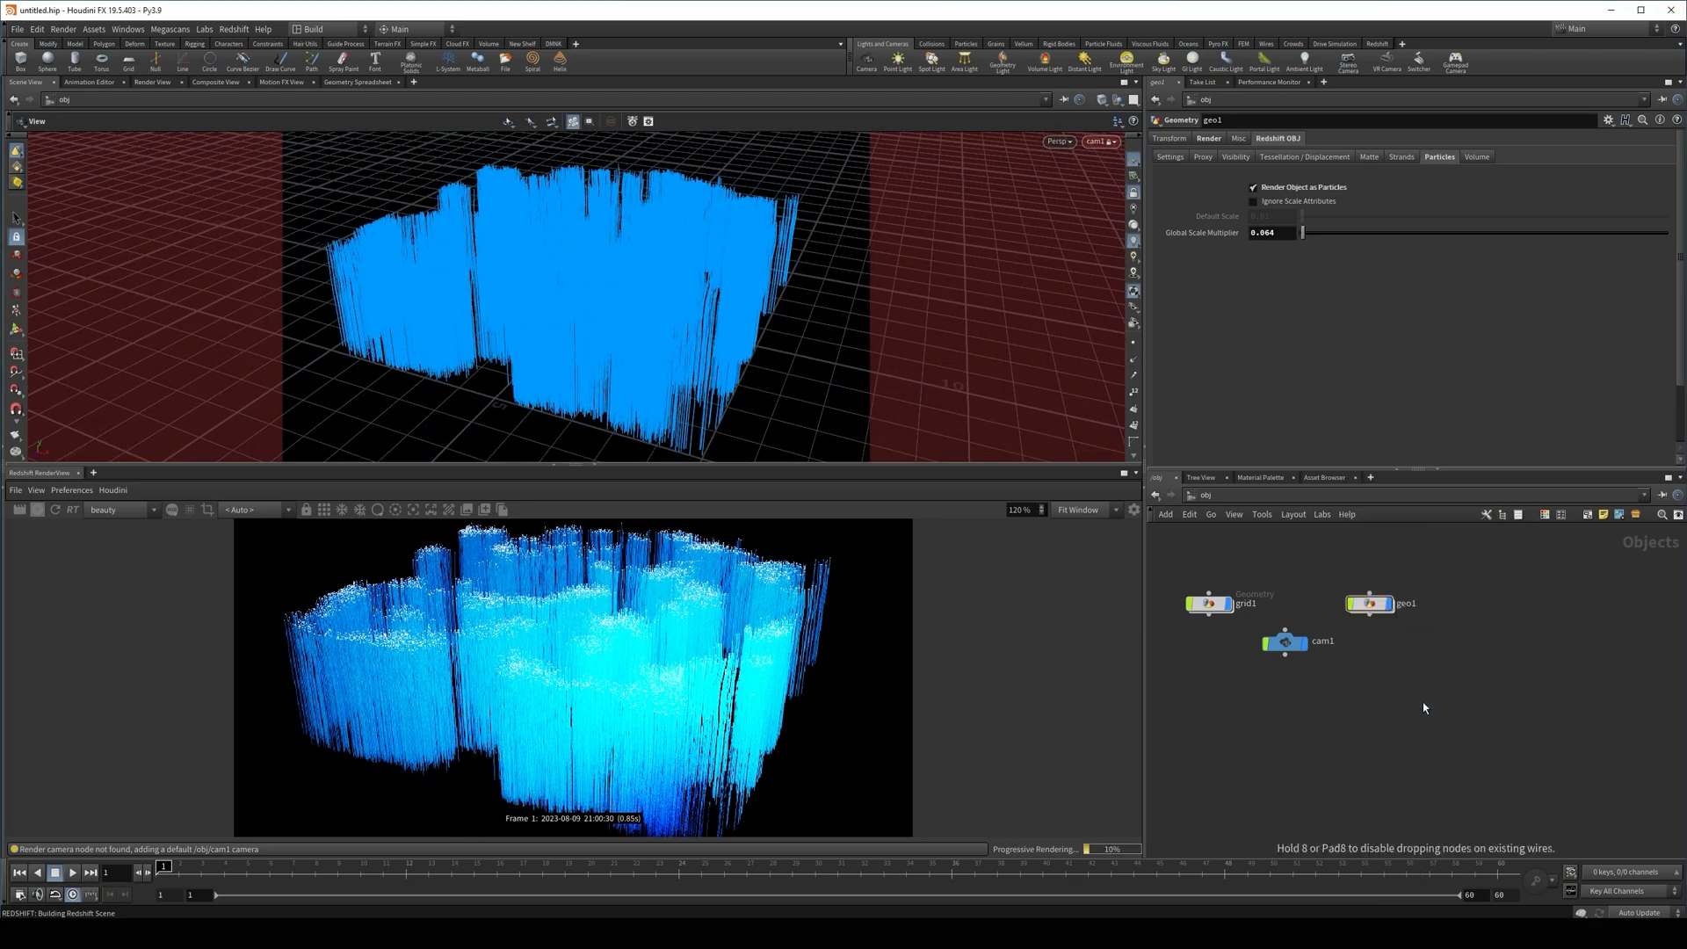
left_click(1422, 703)
Move the locked cam1 in to a close-up of the strand tips
scroll(621, 256, "up", 2)
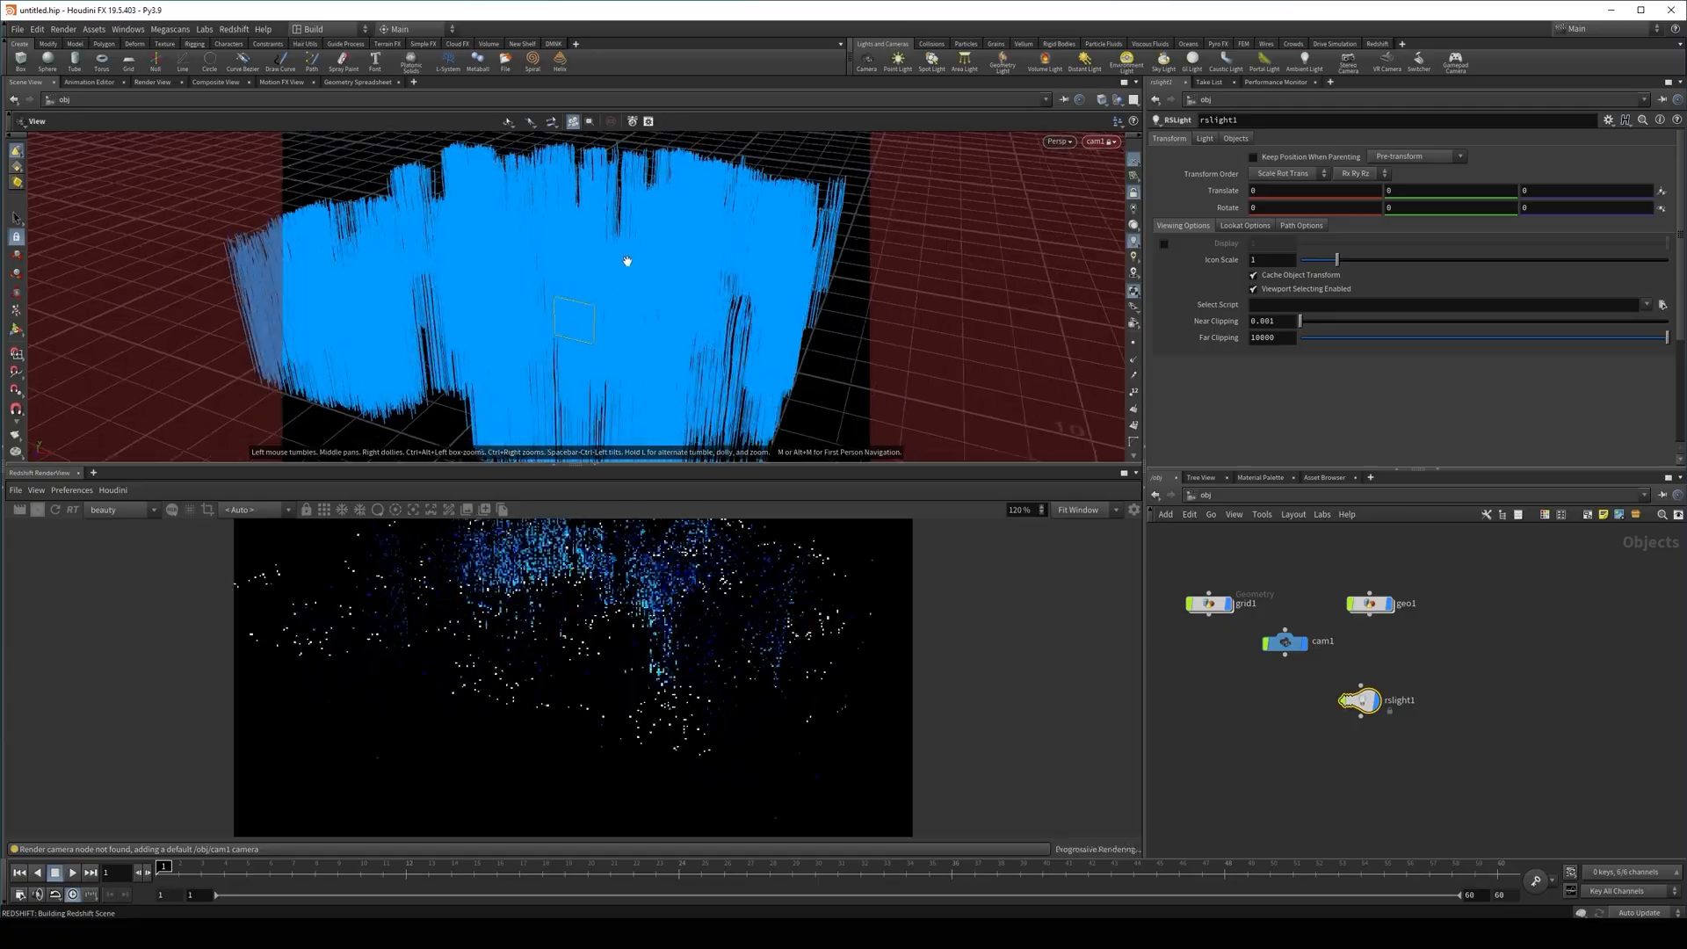
left_click_drag(627, 261, 580, 342)
scroll(610, 348, "up", 2)
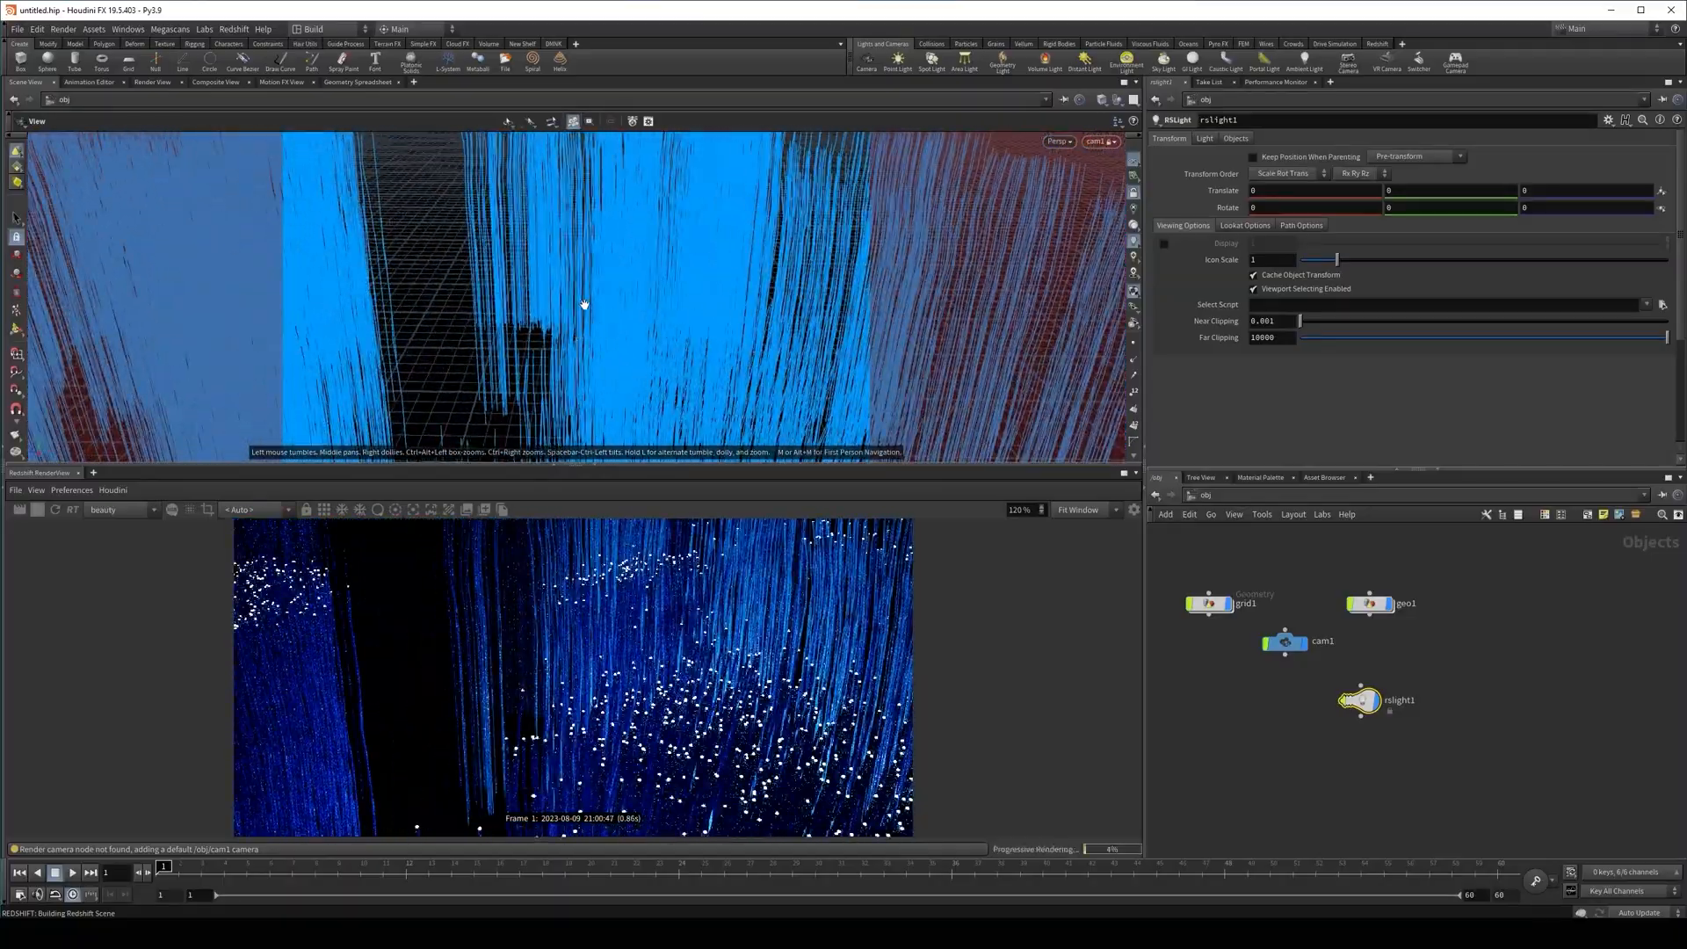
left_click_drag(585, 291, 772, 306)
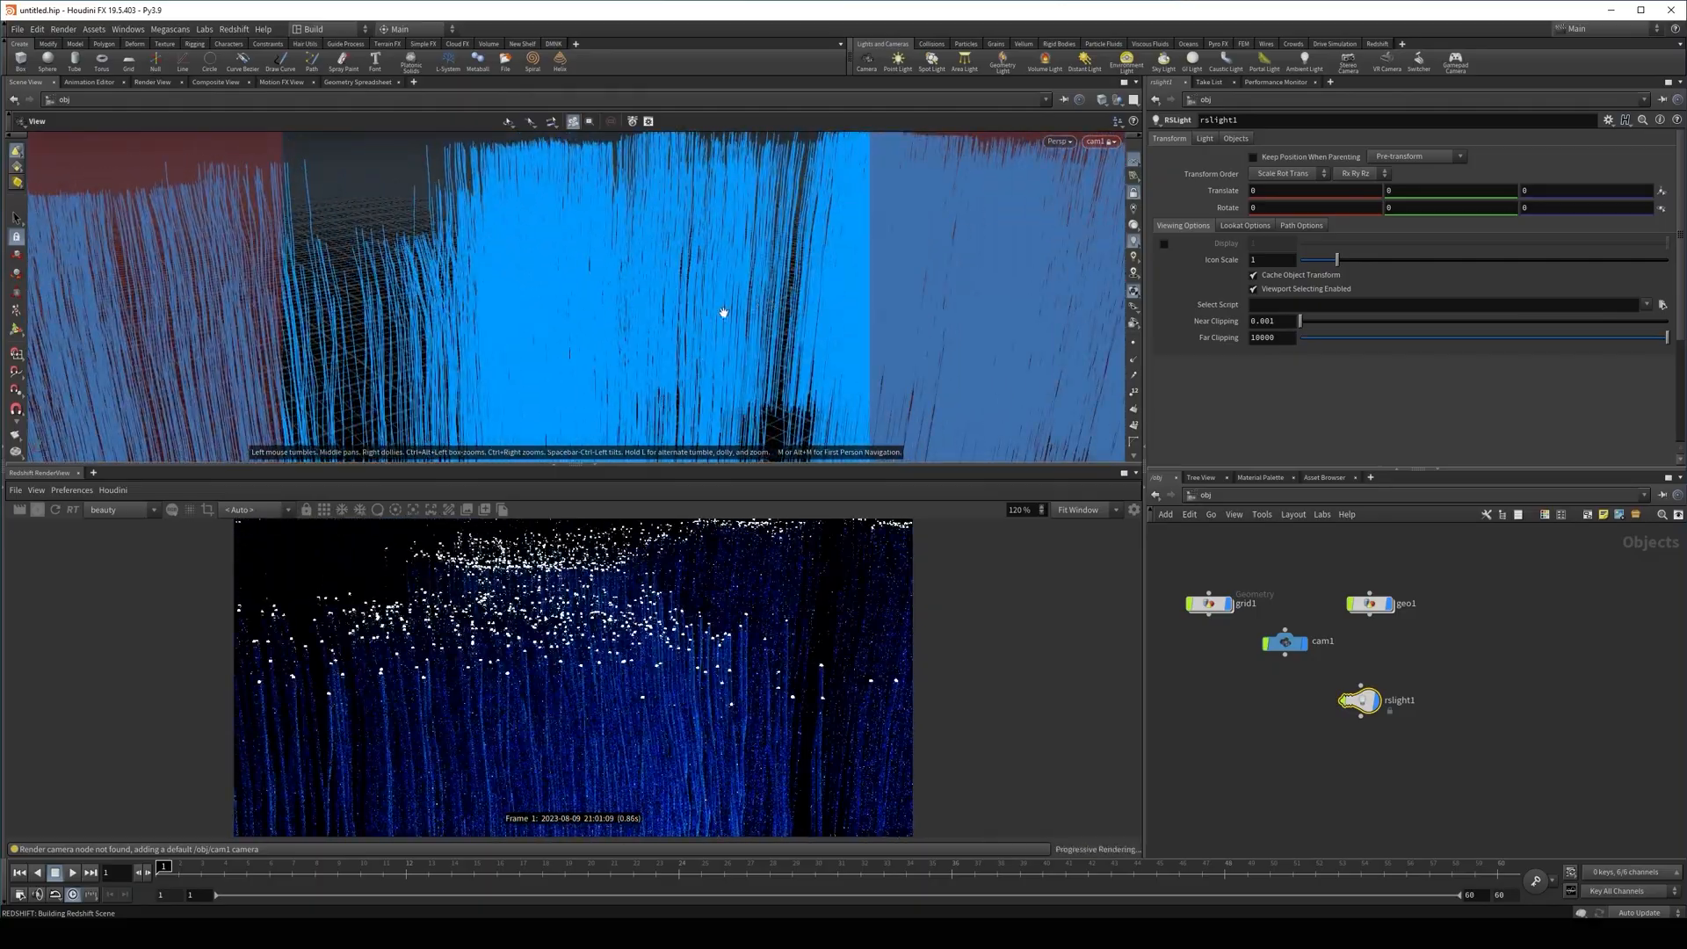
left_click_drag(575, 285, 712, 302)
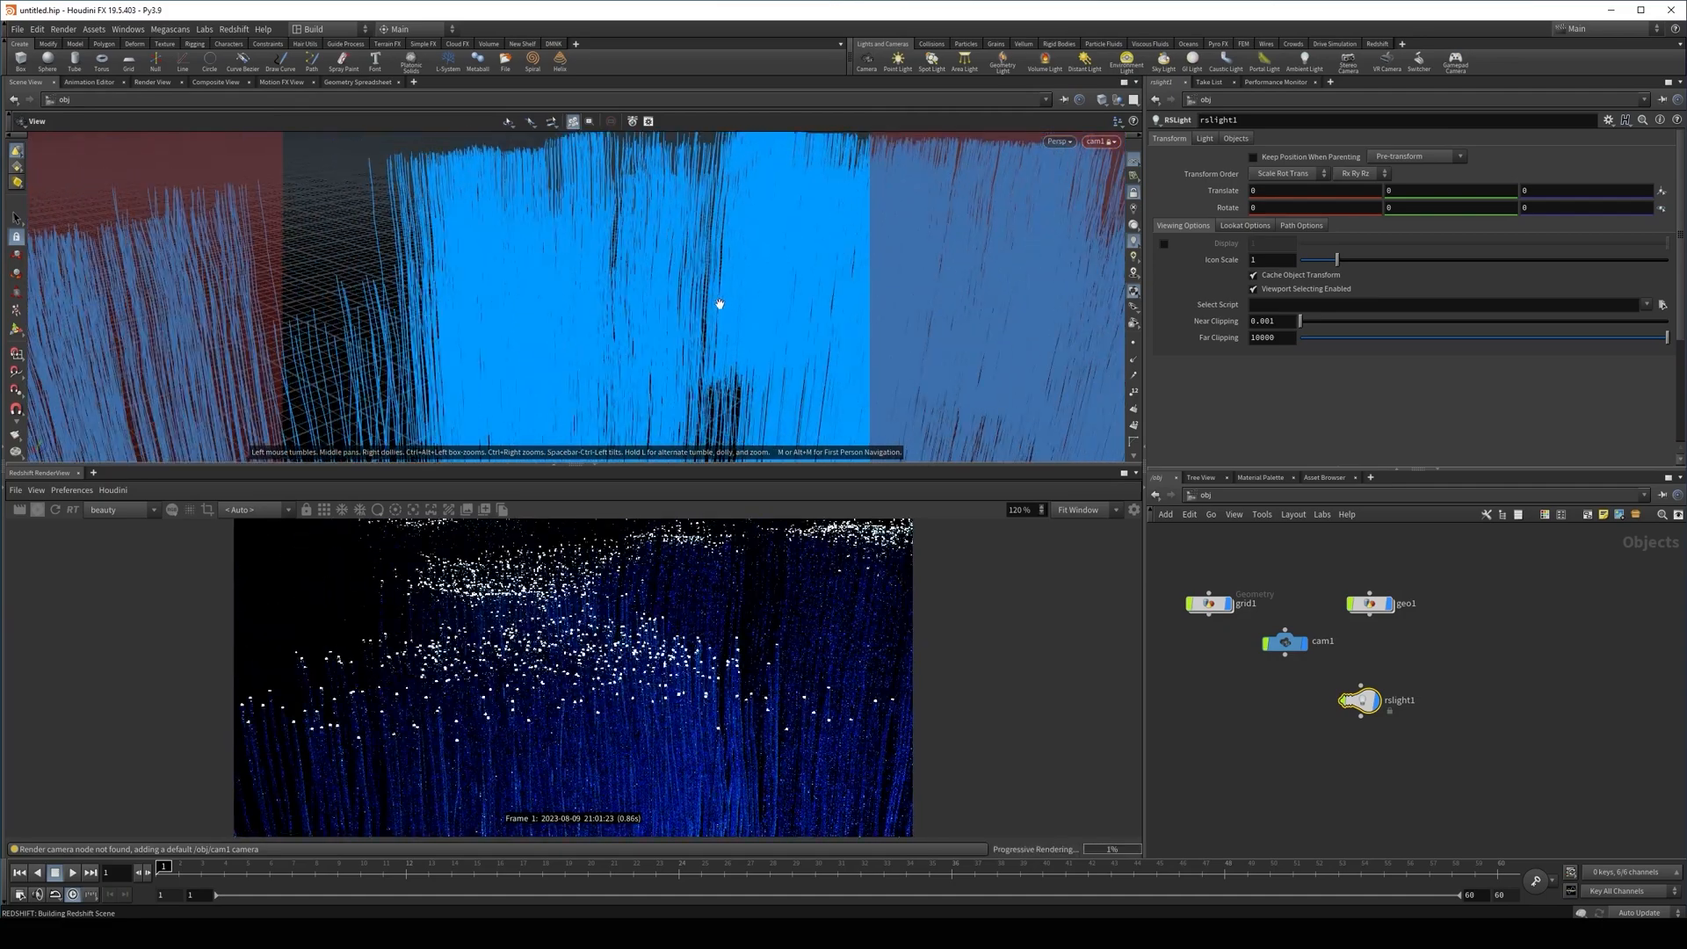
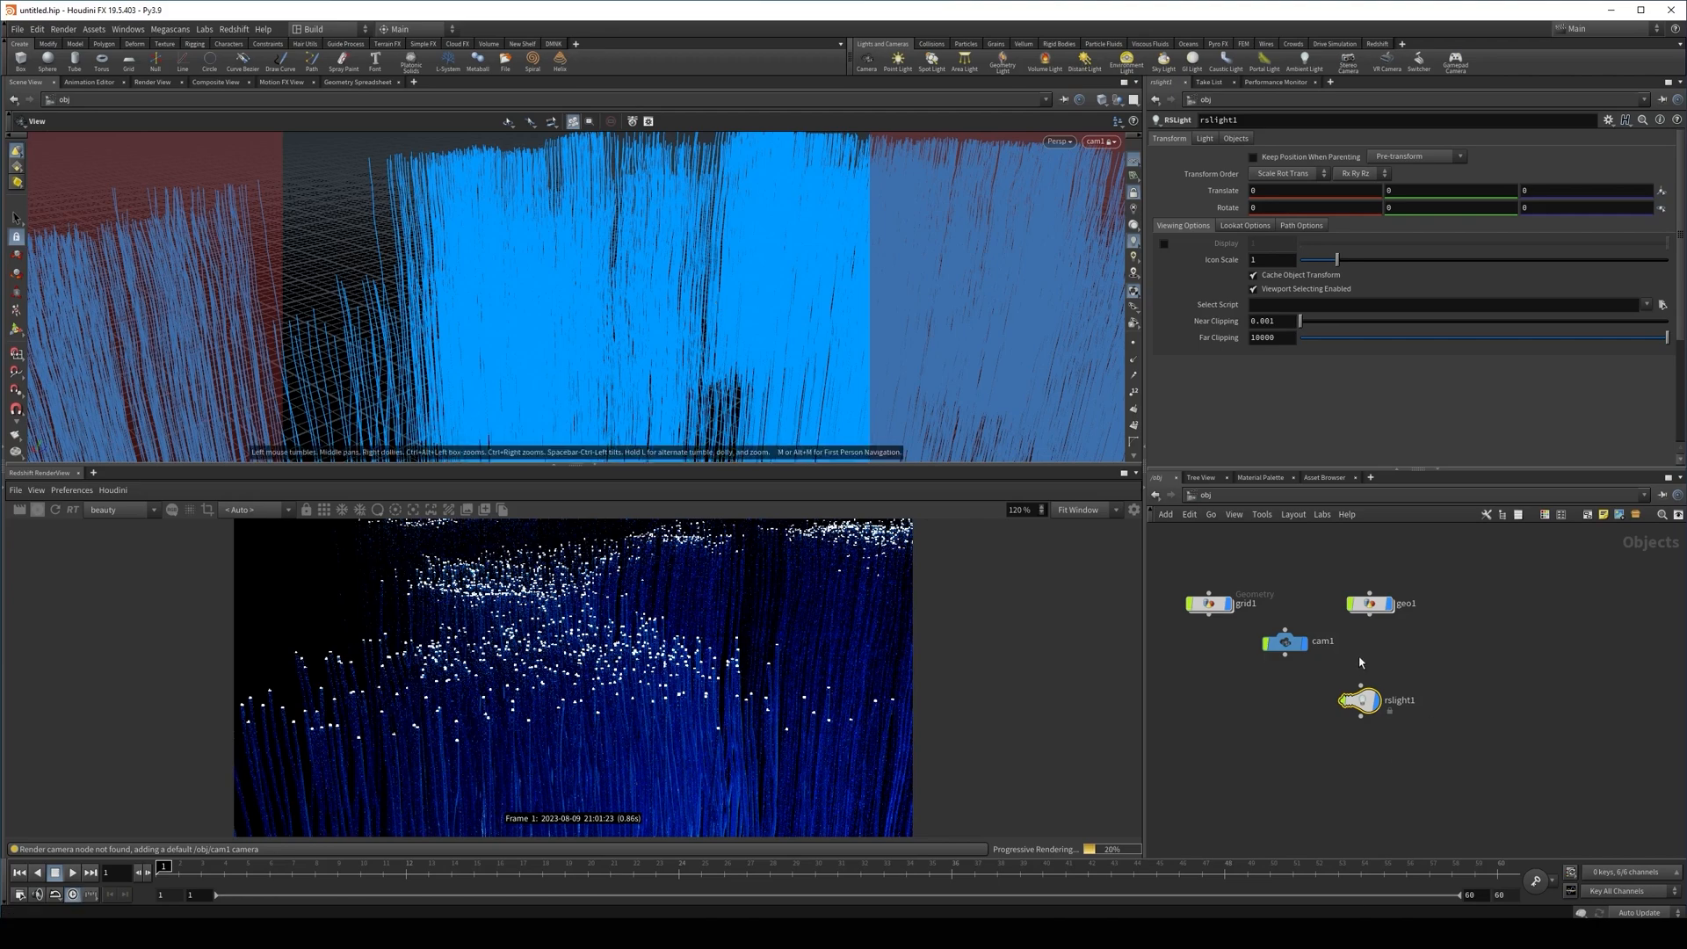
Examine cam1's transform and the exposure, translate and rotate settings of rslight1 and rslight2
left_click(1302, 650)
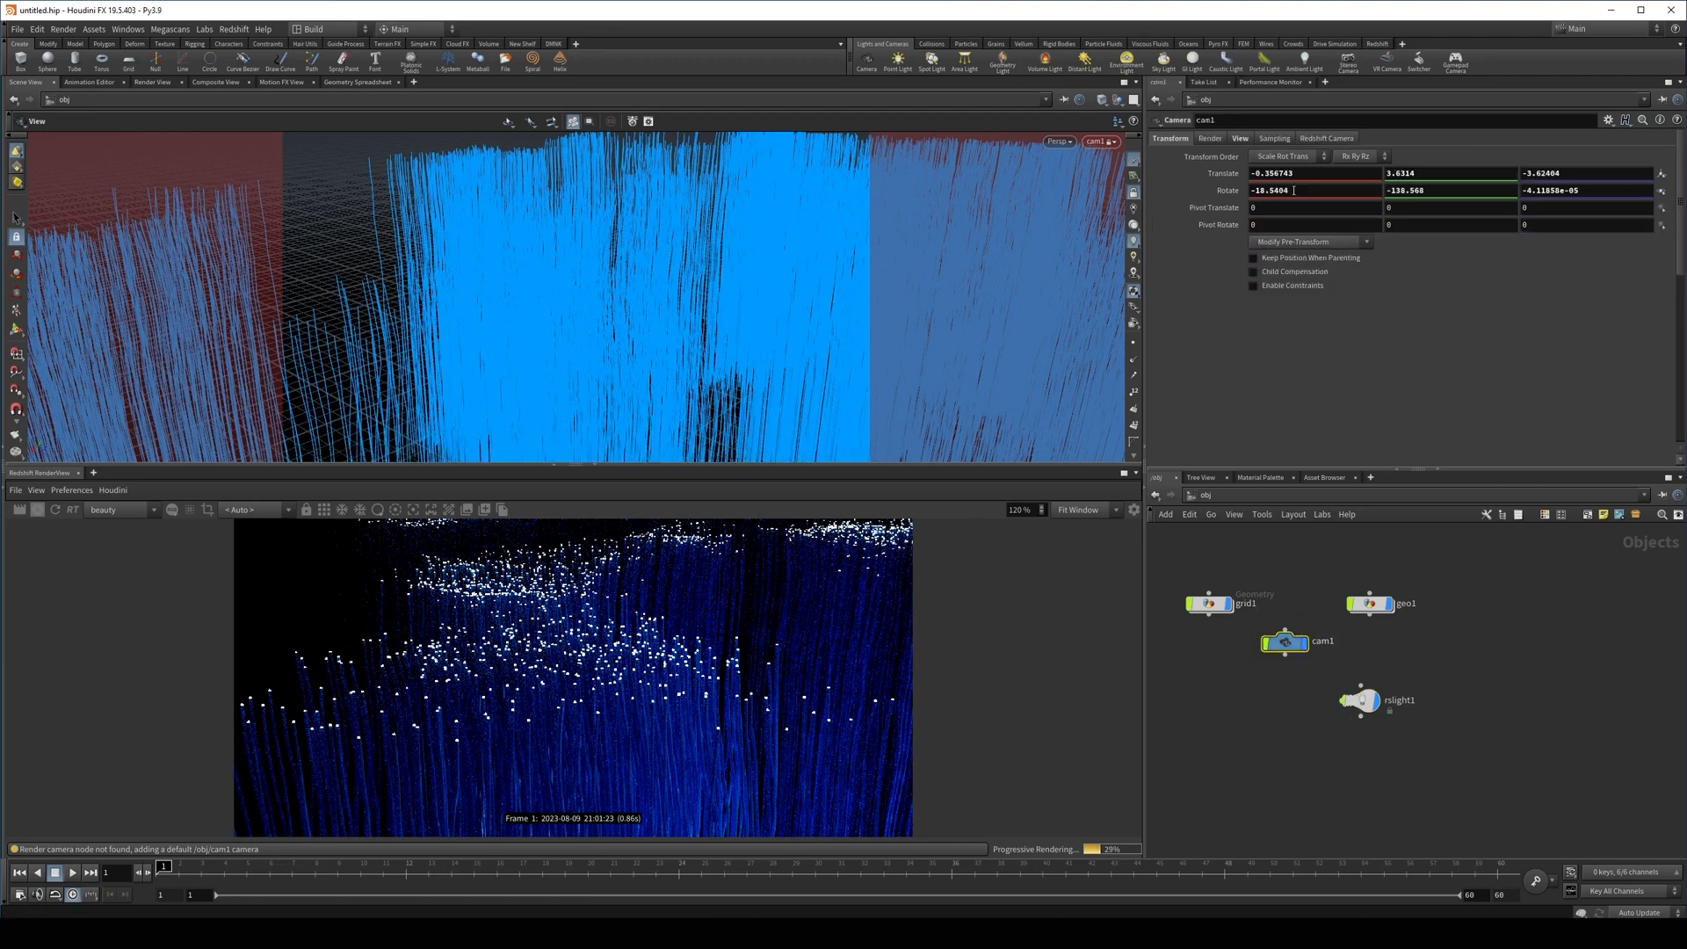
left_click(1278, 173)
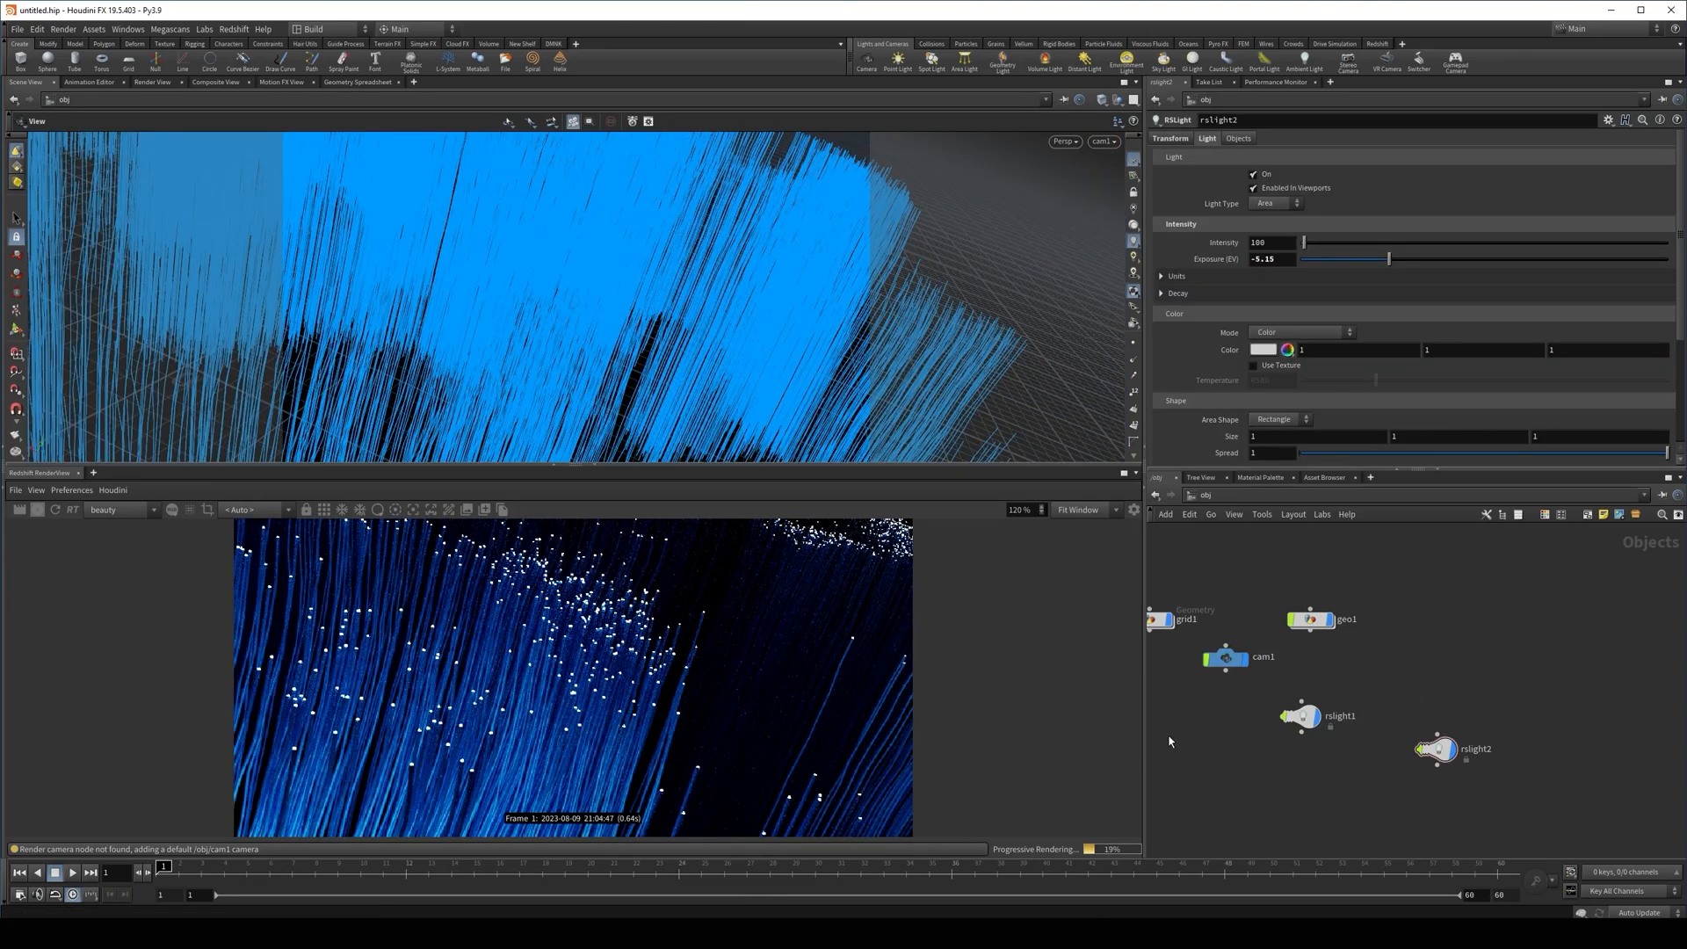
left_click(1226, 657)
left_click_drag(1255, 703, 1502, 783)
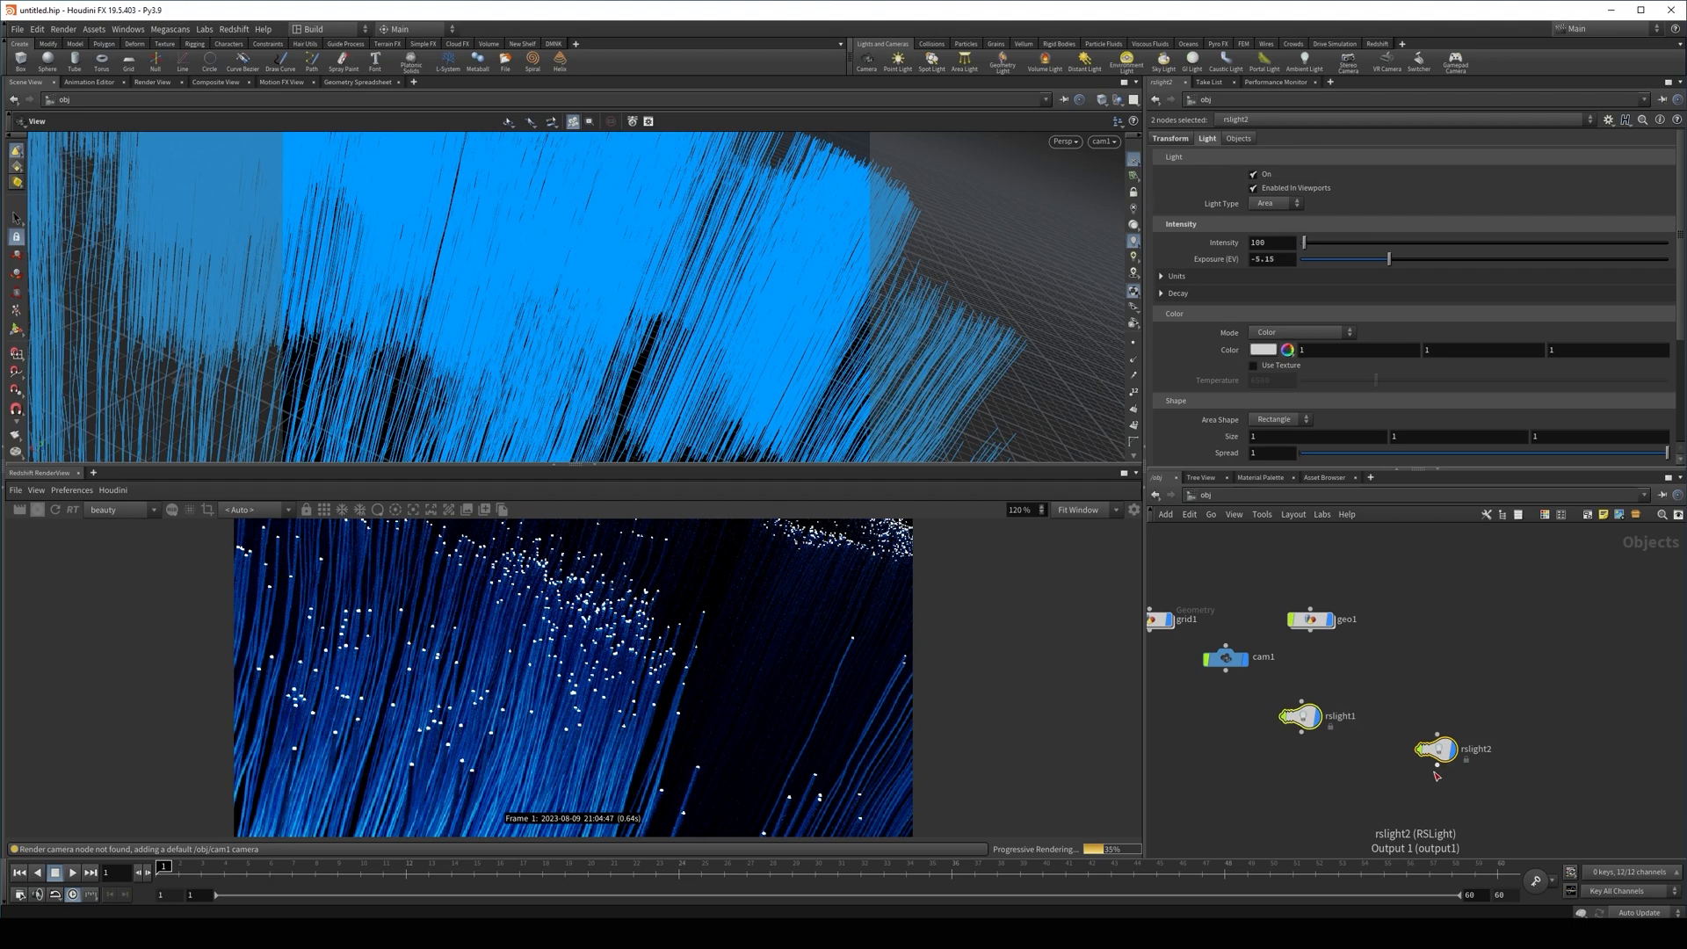
left_click(1300, 721)
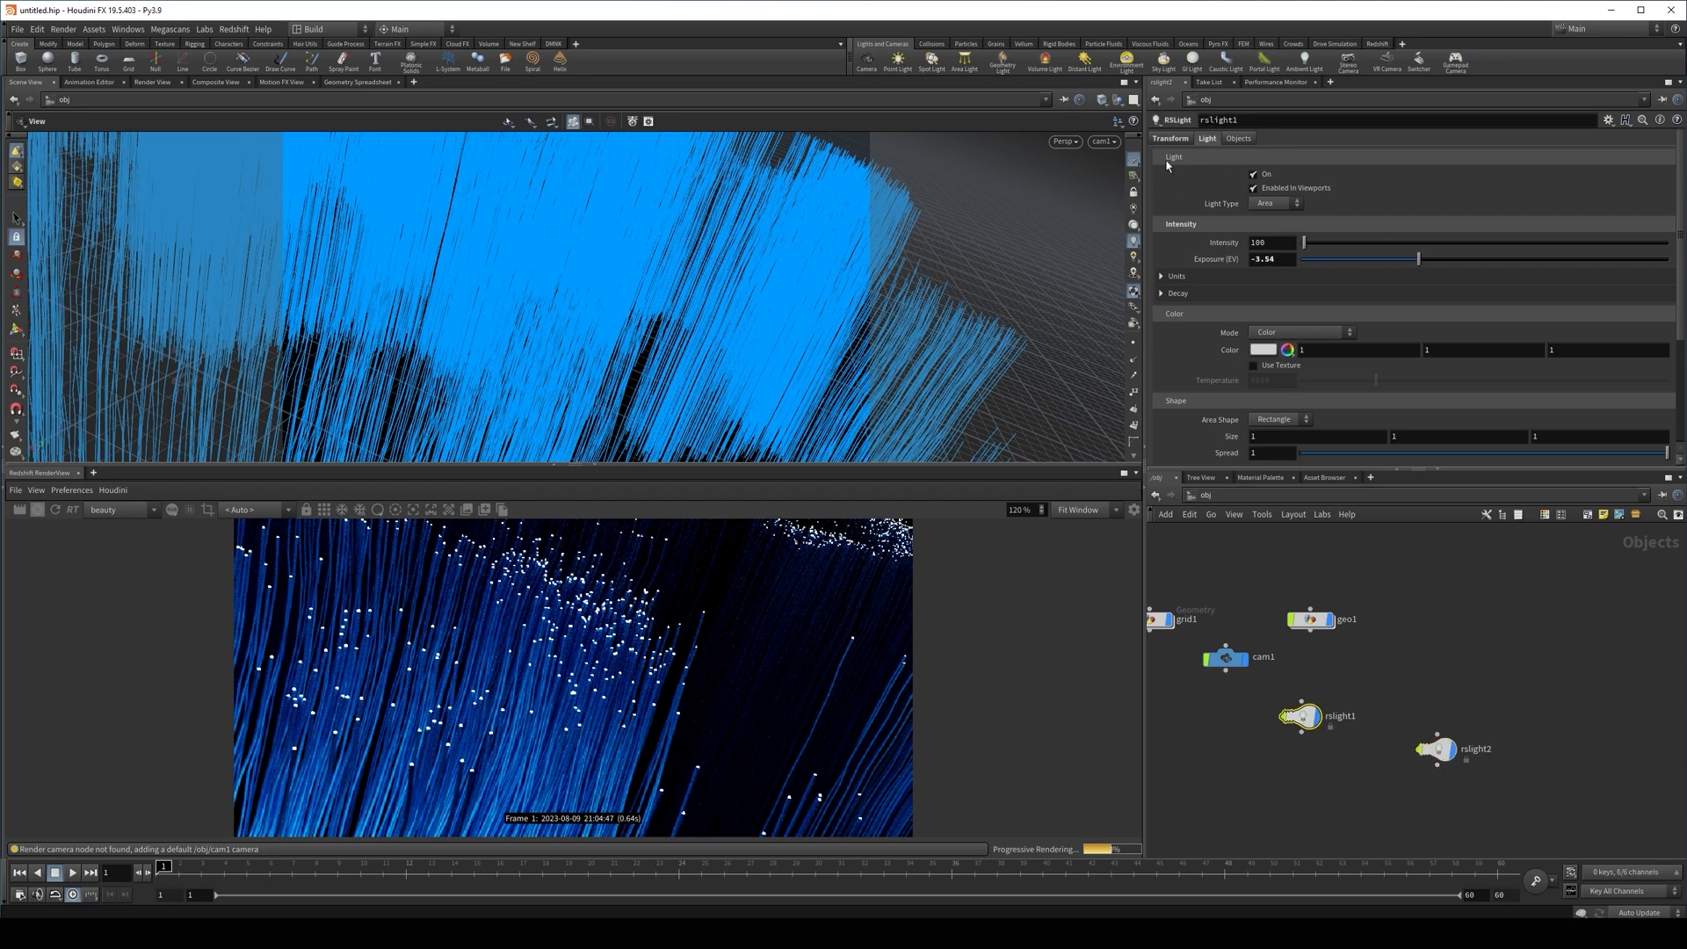
left_click(1436, 749)
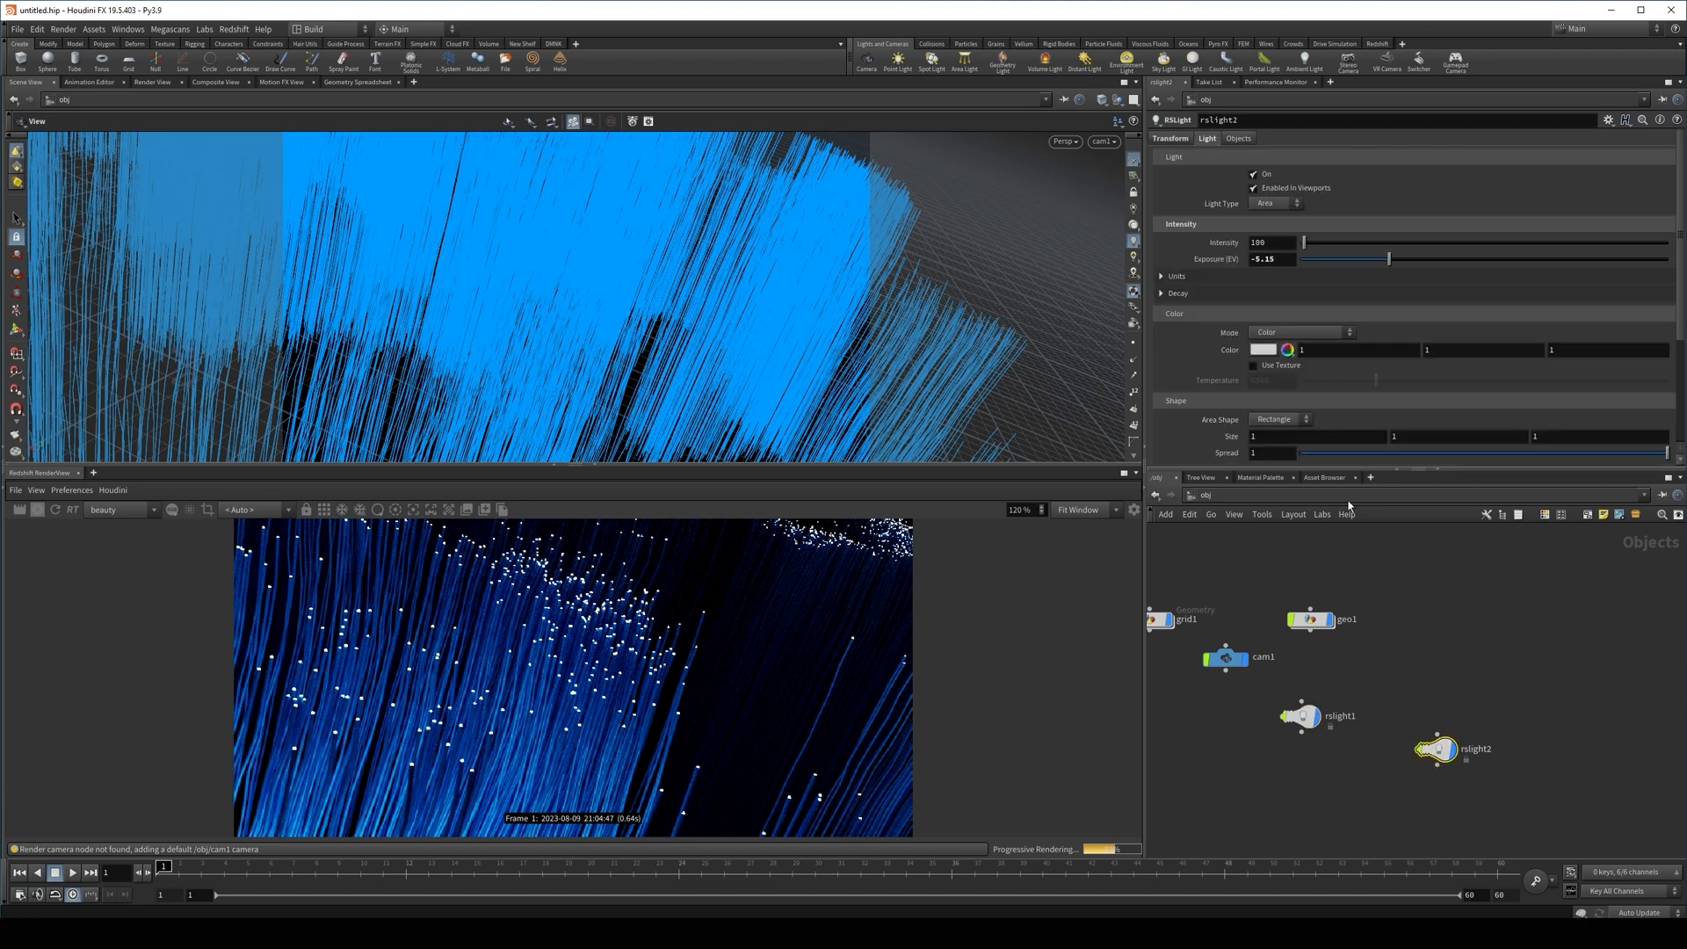
left_click(1171, 139)
left_click(1300, 717)
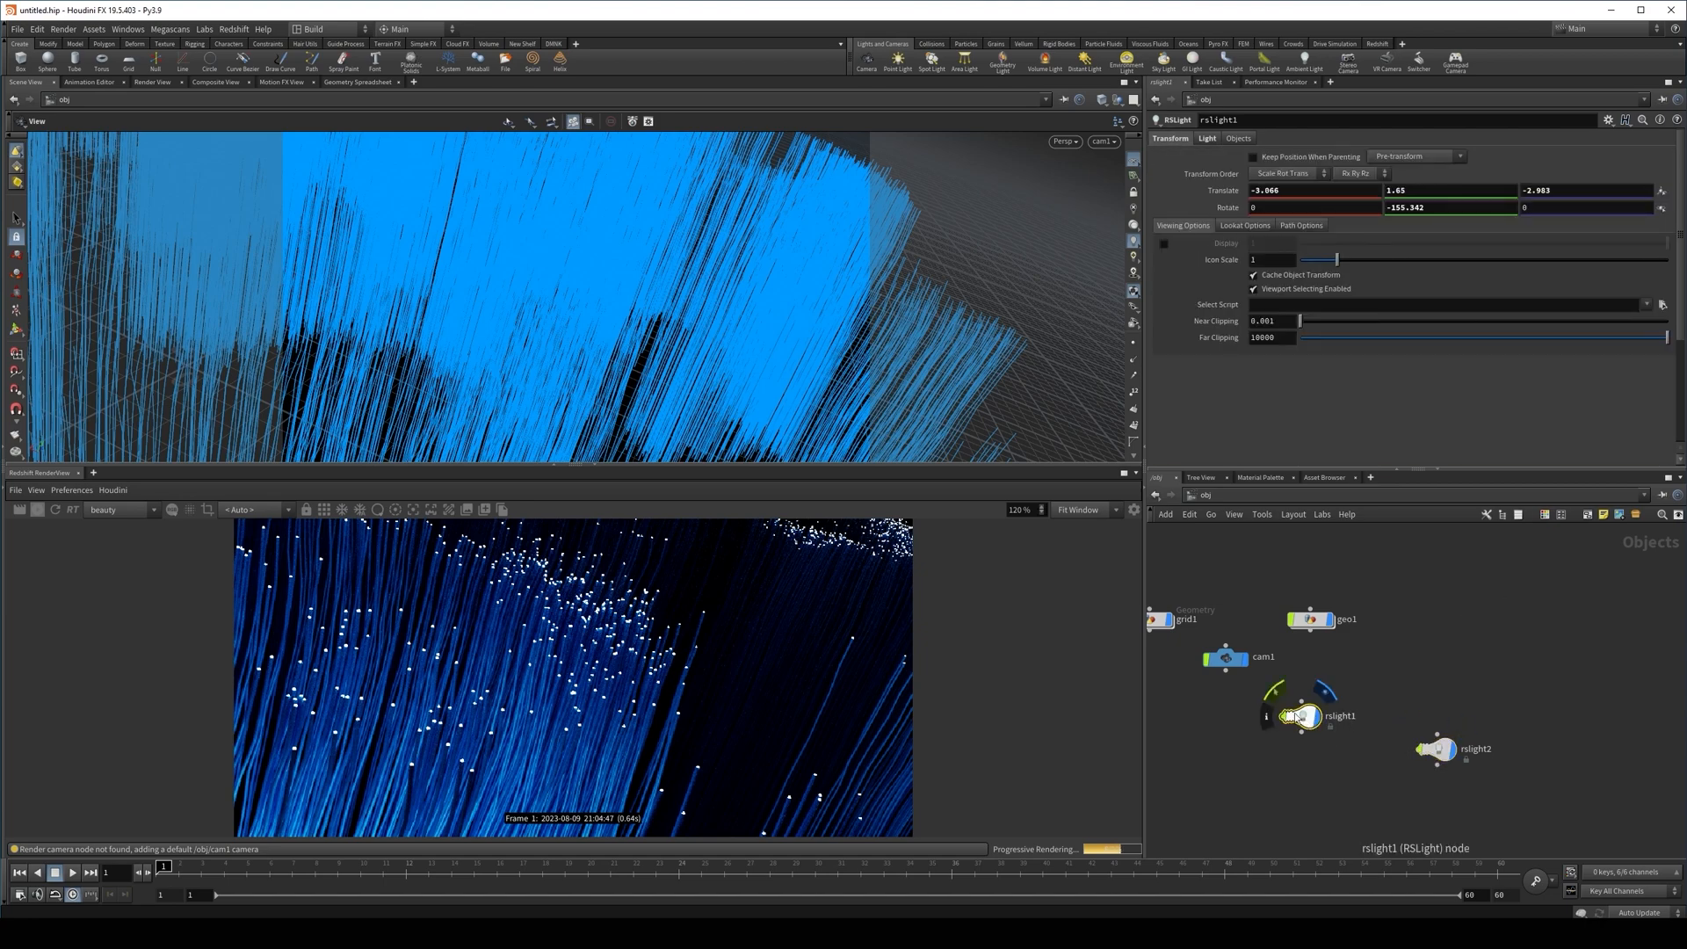
left_click_drag(1223, 704, 1586, 785)
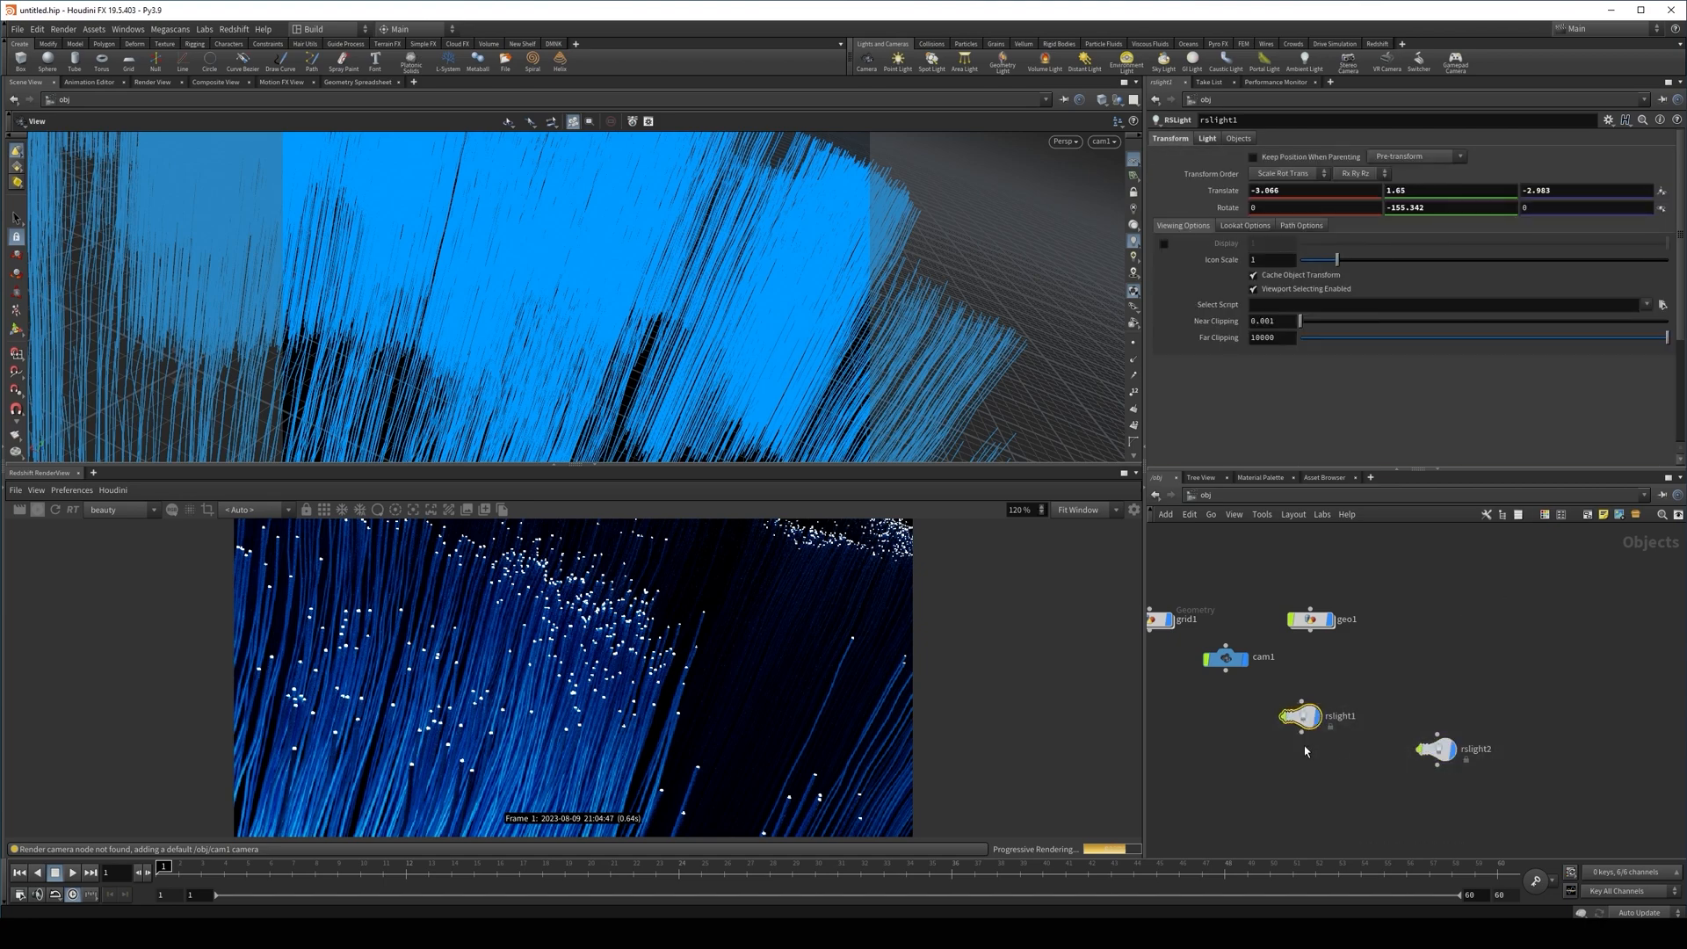
left_click(1431, 748)
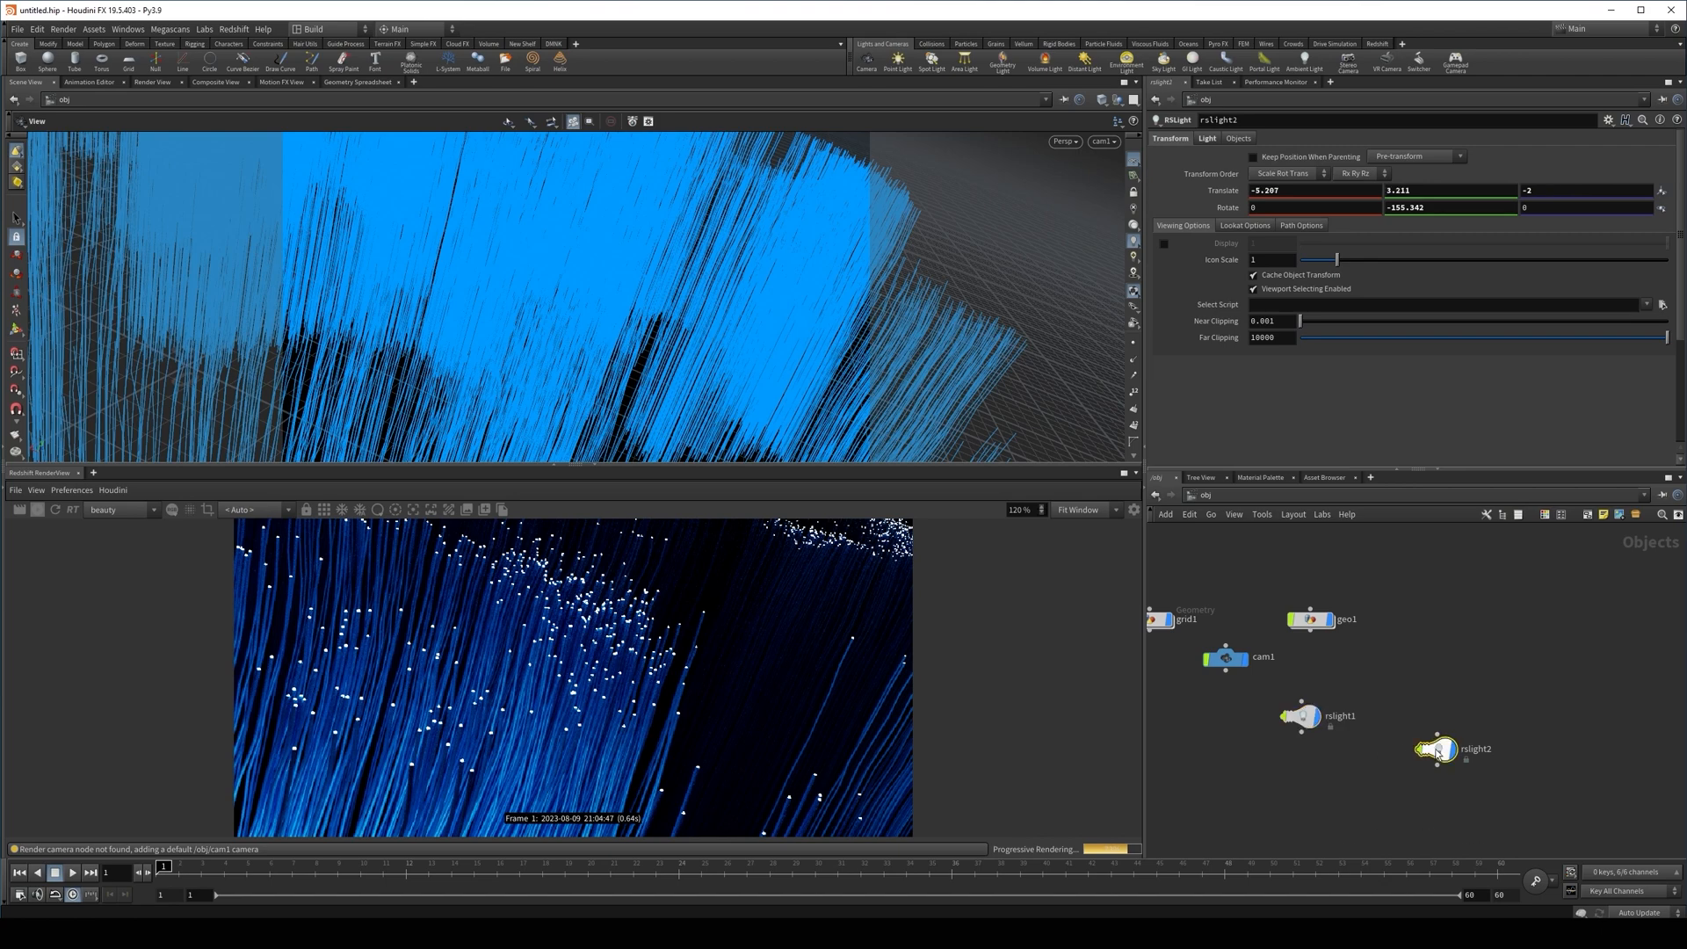
Enable the Bokeh post effect in the RenderView display settings and expand its options
left_click(1133, 510)
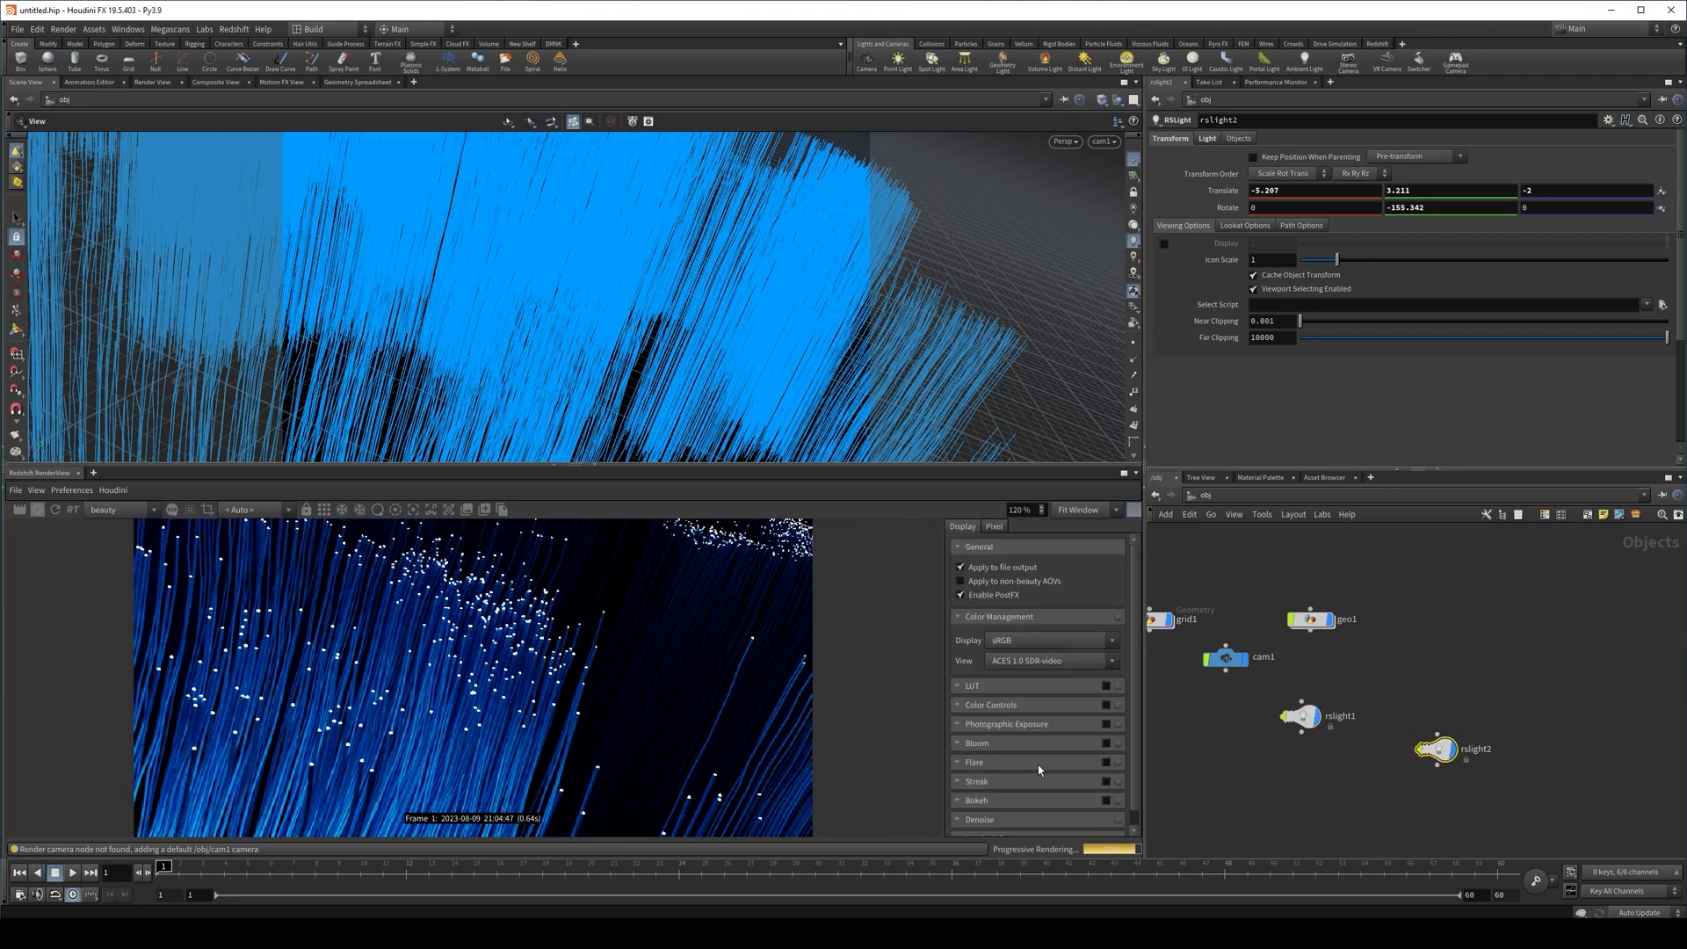
left_click(1105, 801)
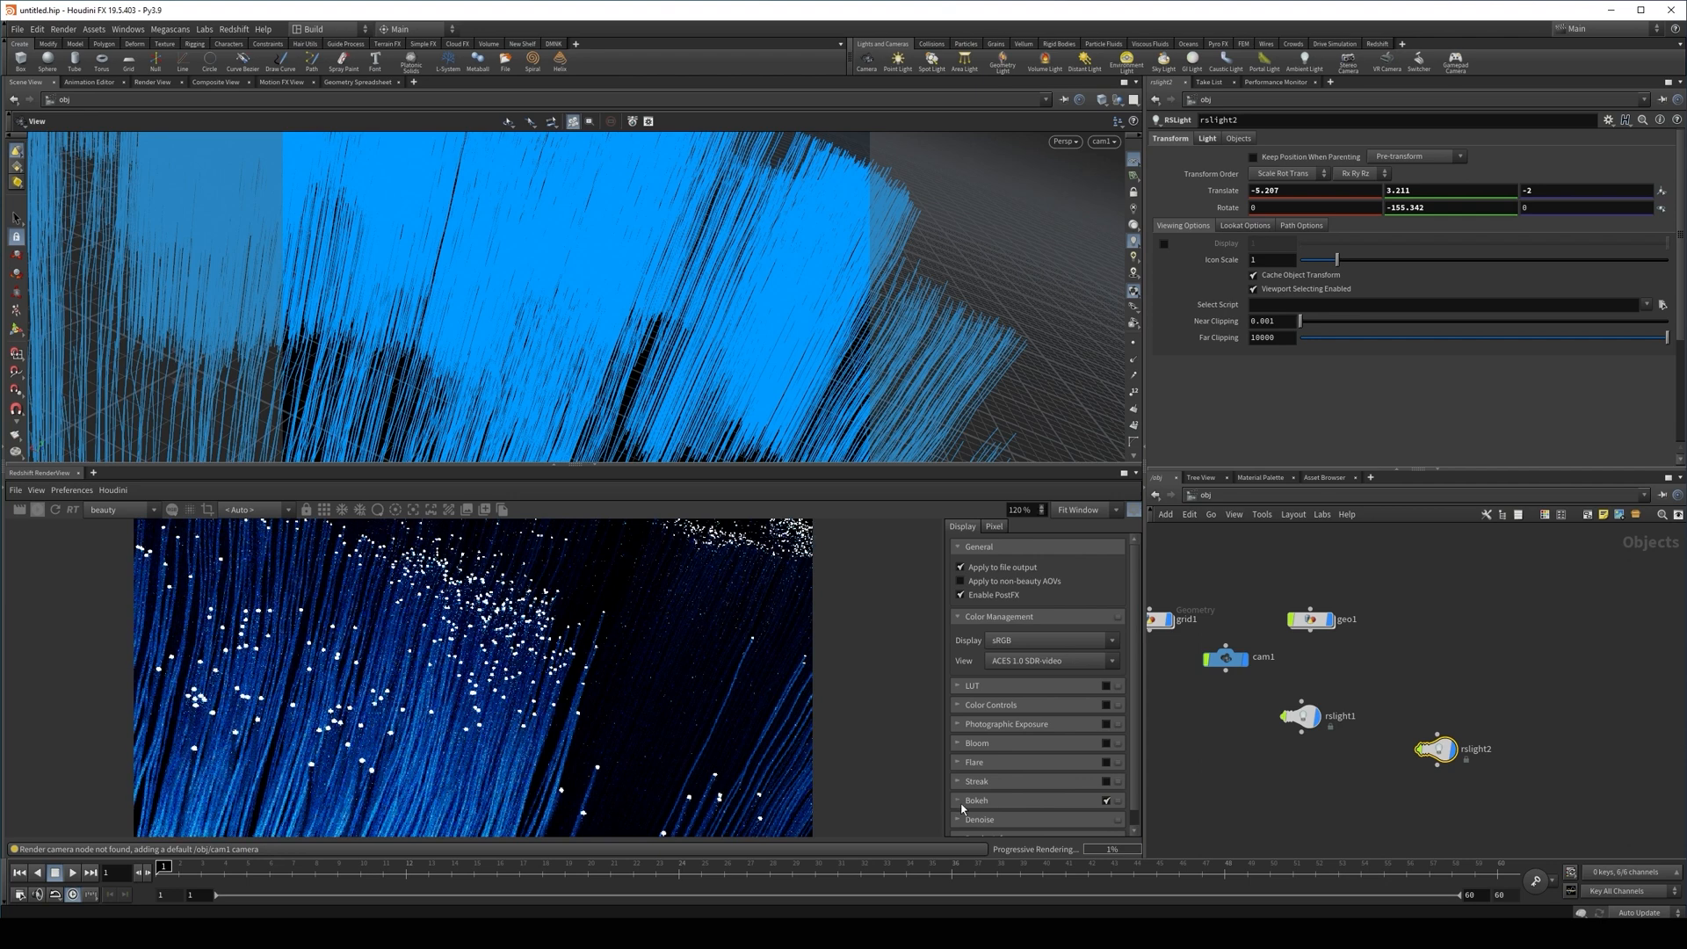
left_click(1016, 800)
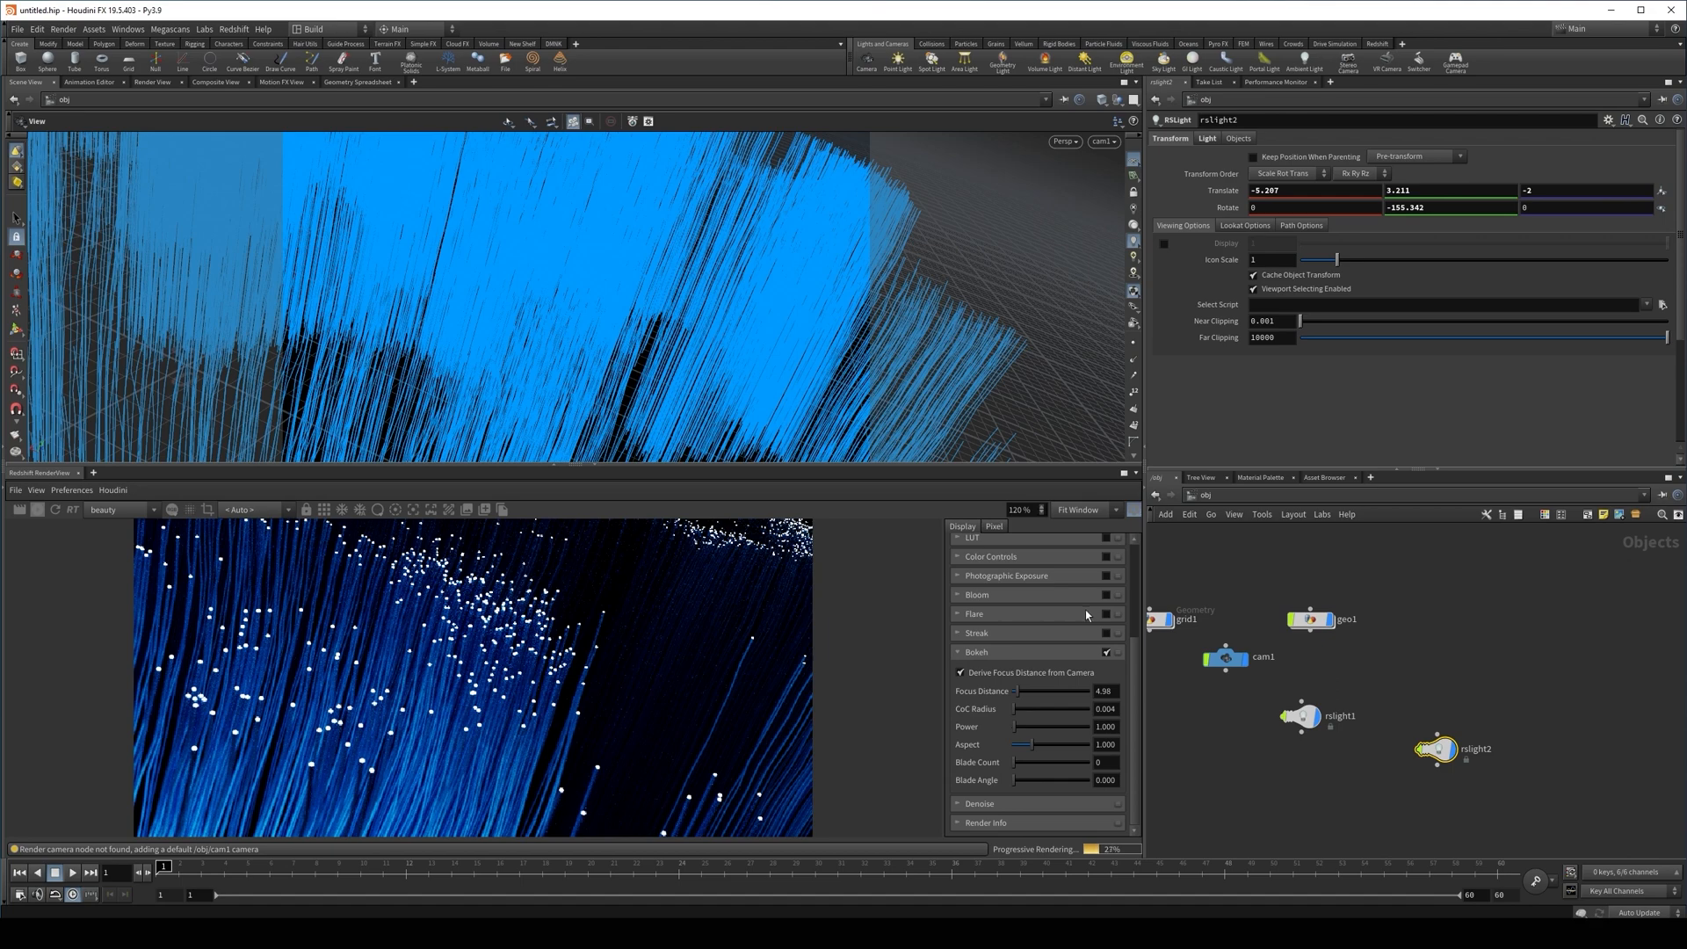
Turn off Derive Focus Distance from Camera and set the Bokeh Focus Distance to 2.30
double_click(1106, 692)
type("28")
type(".3")
left_click(961, 674)
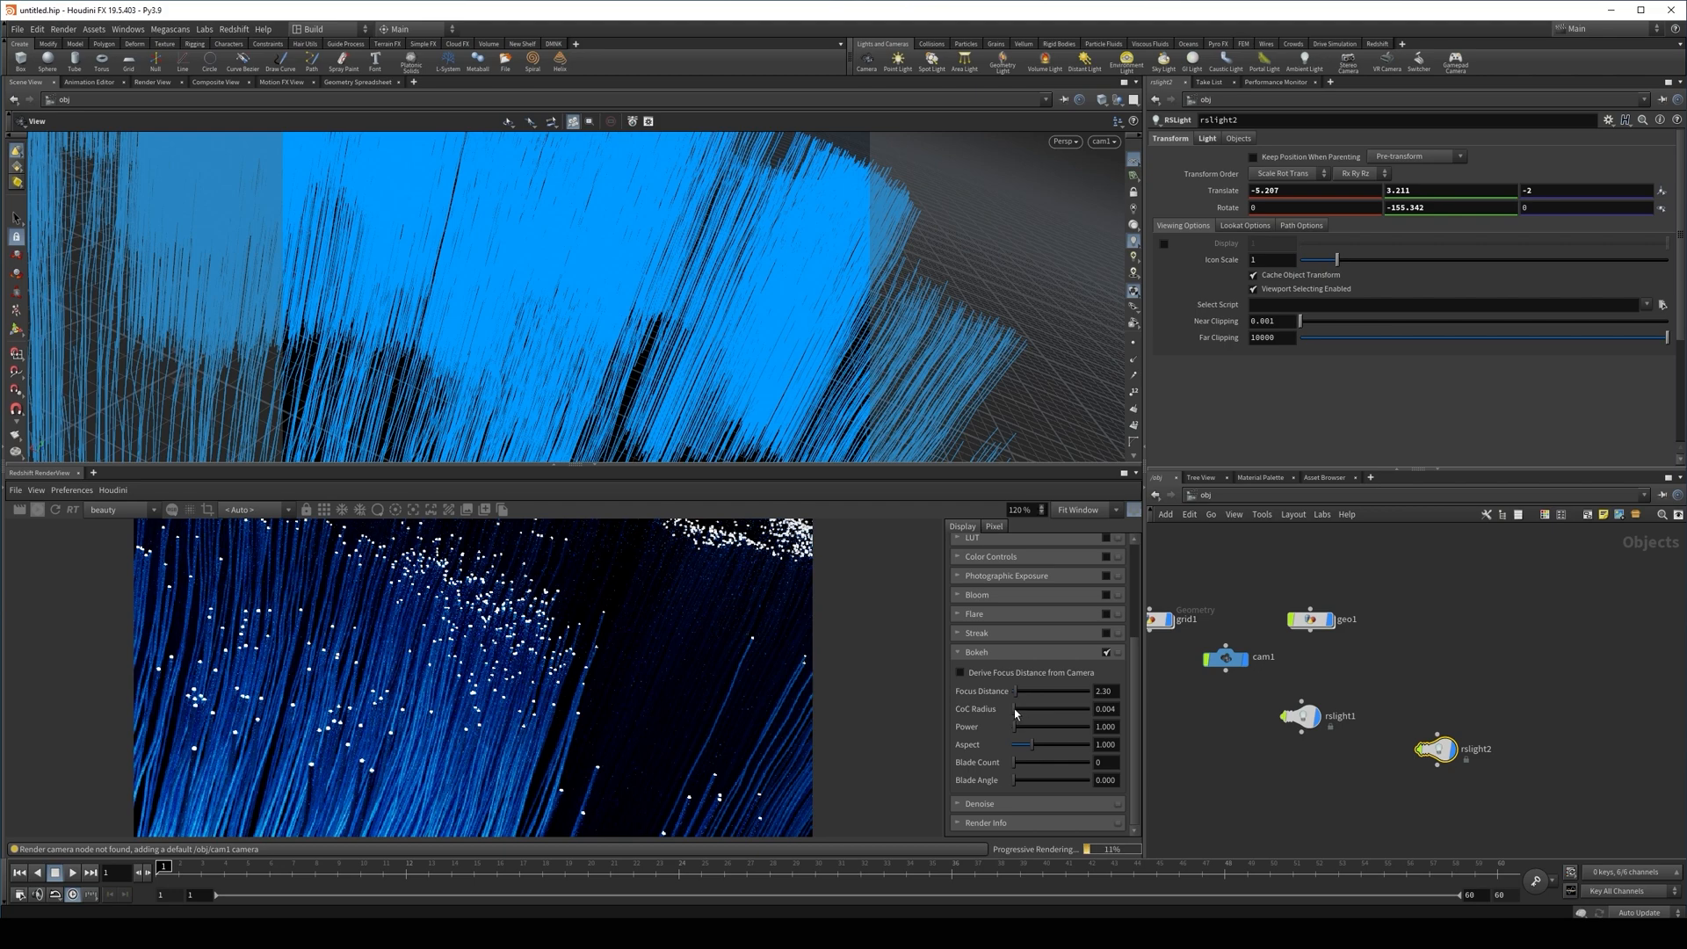
Set the Bokeh CoC Radius to 0.064 and the Blade Count to 8
left_click_drag(1118, 712, 1105, 713)
type("064")
key("Return")
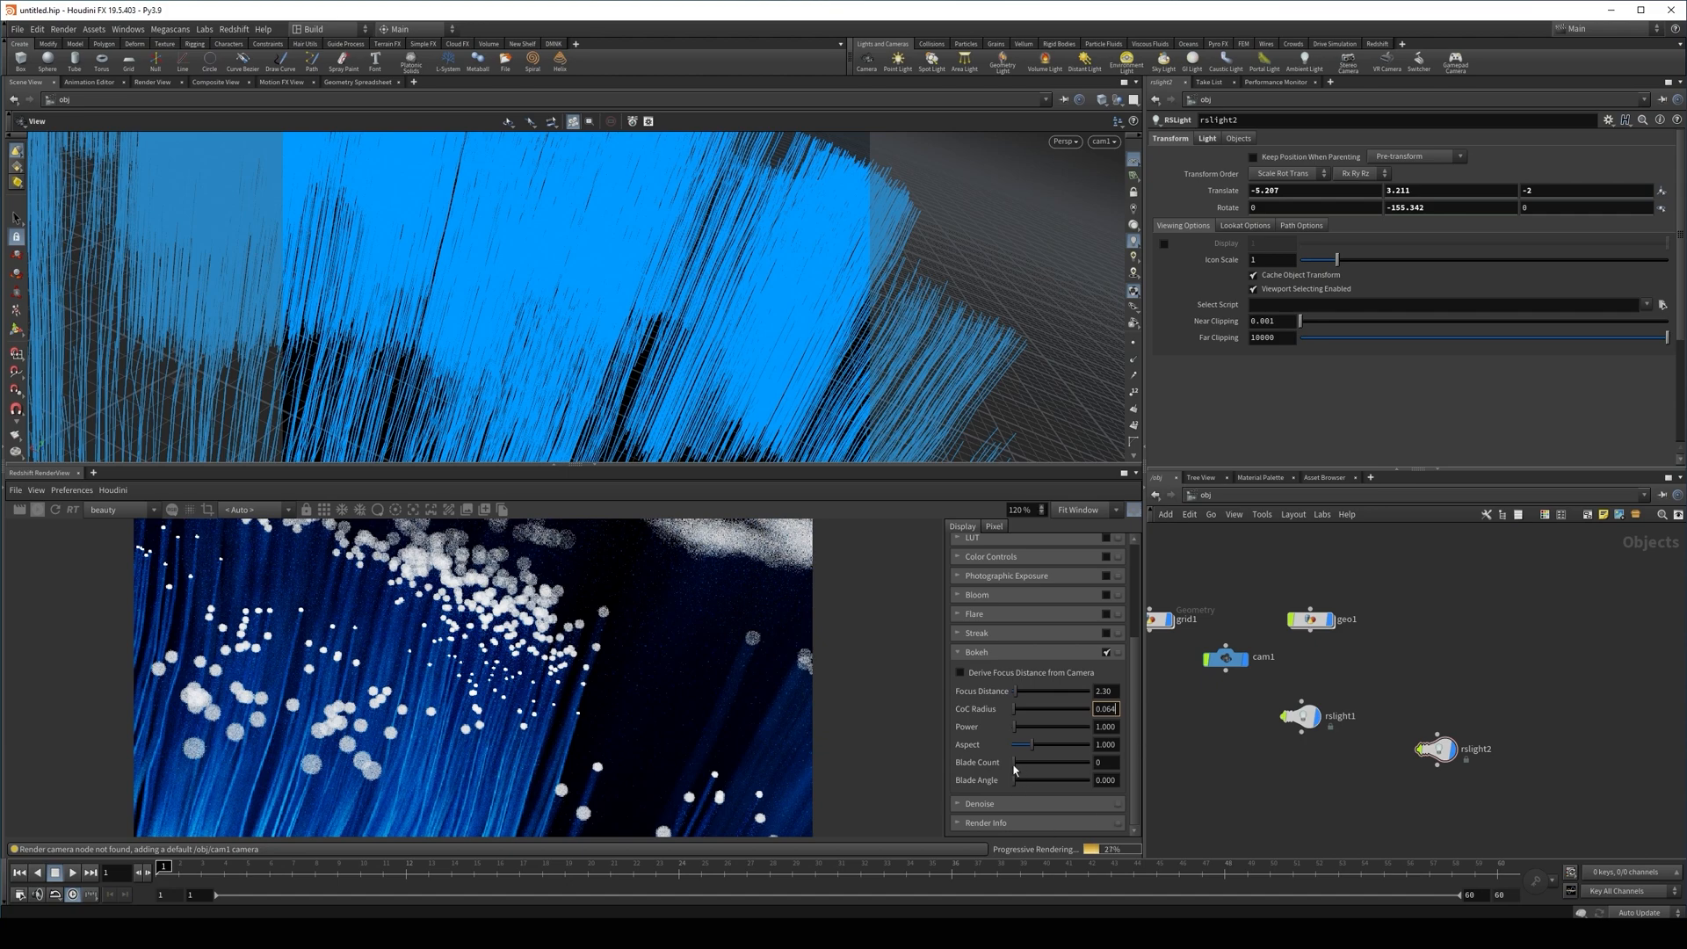
left_click(1114, 764)
key("Return")
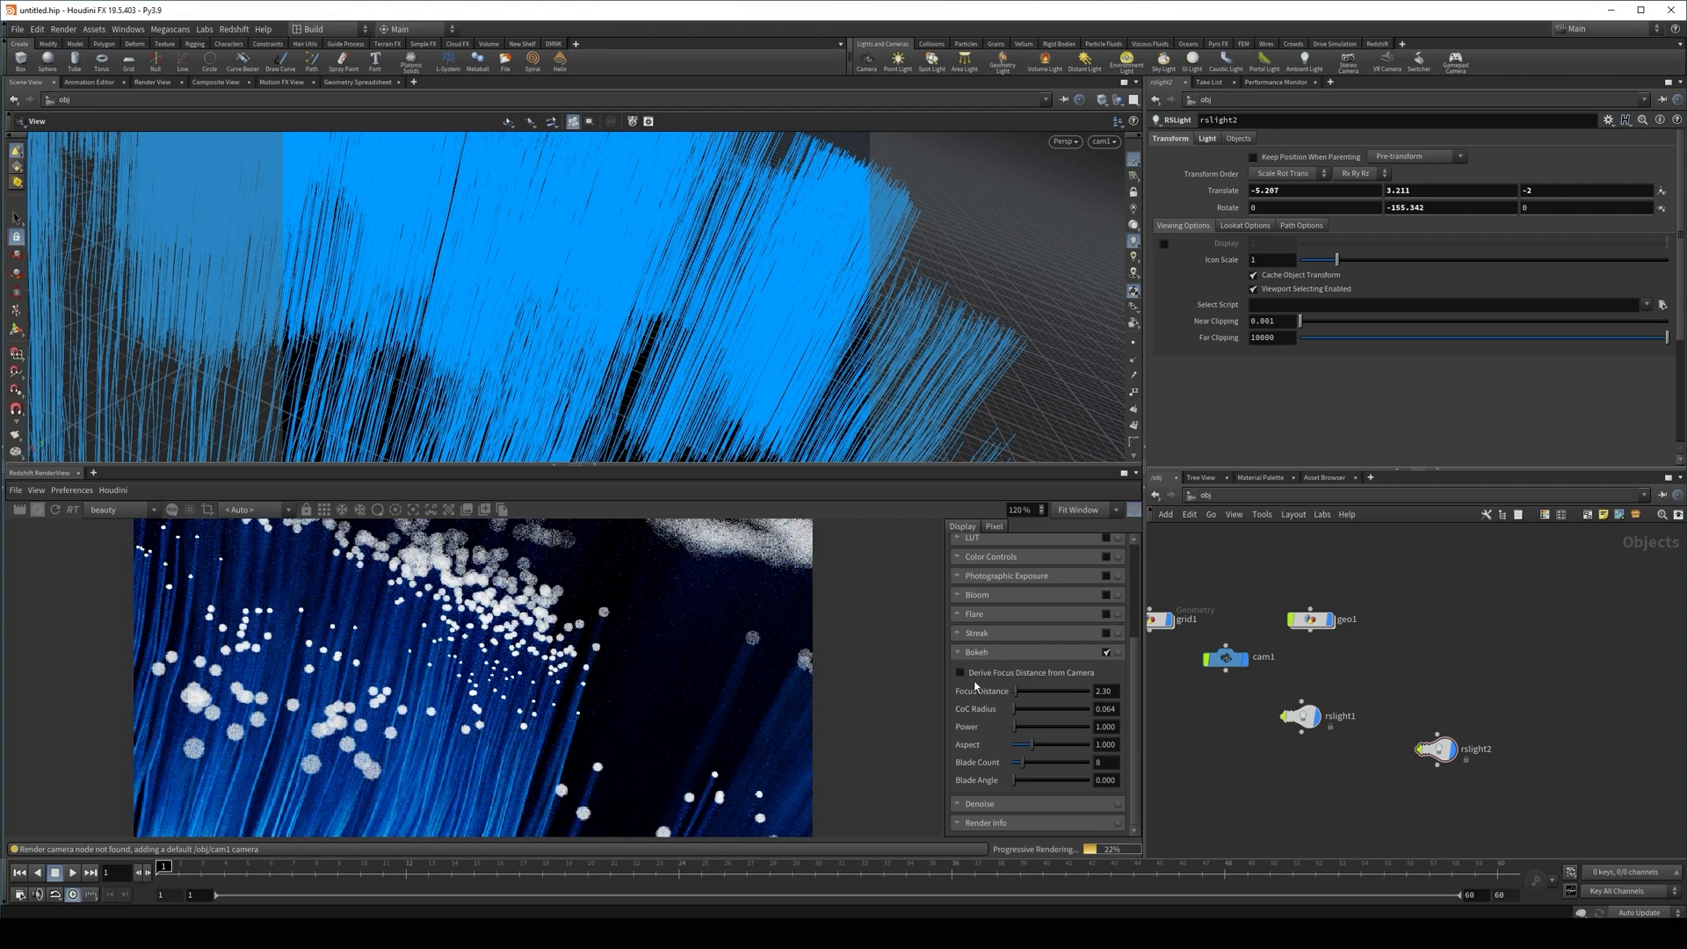
Enable the Bloom post effect in the RenderView display settings and set its Bloom Threshold to 5.660
left_click(960, 596)
left_click(1107, 595)
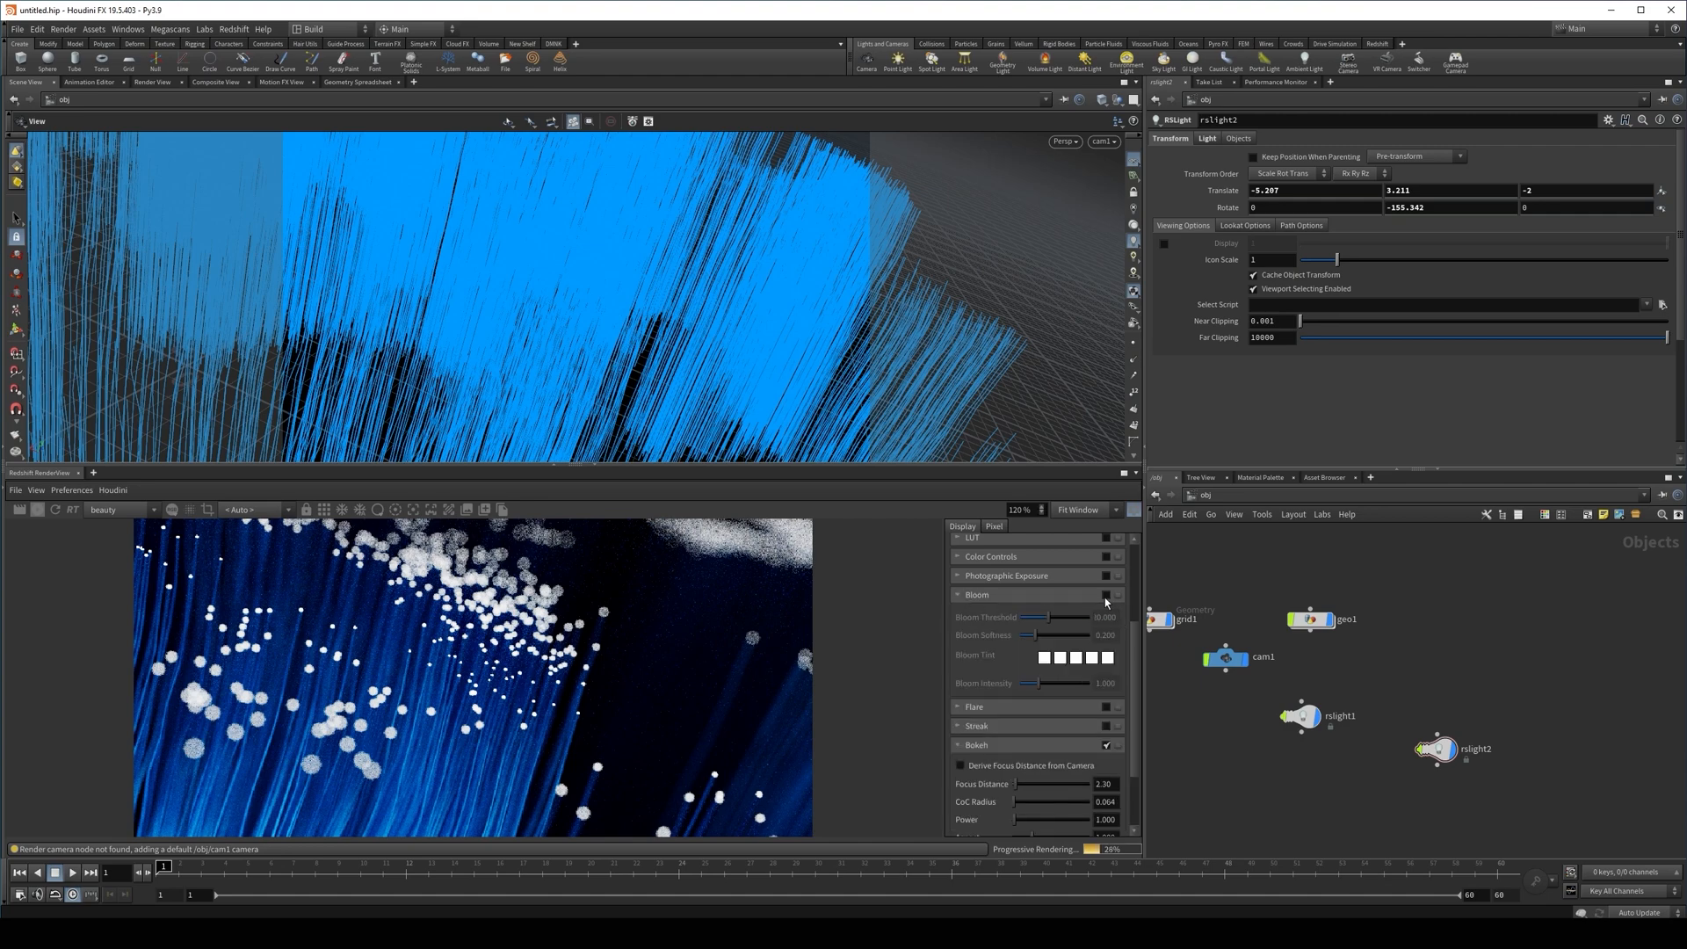
left_click_drag(1051, 617, 1022, 620)
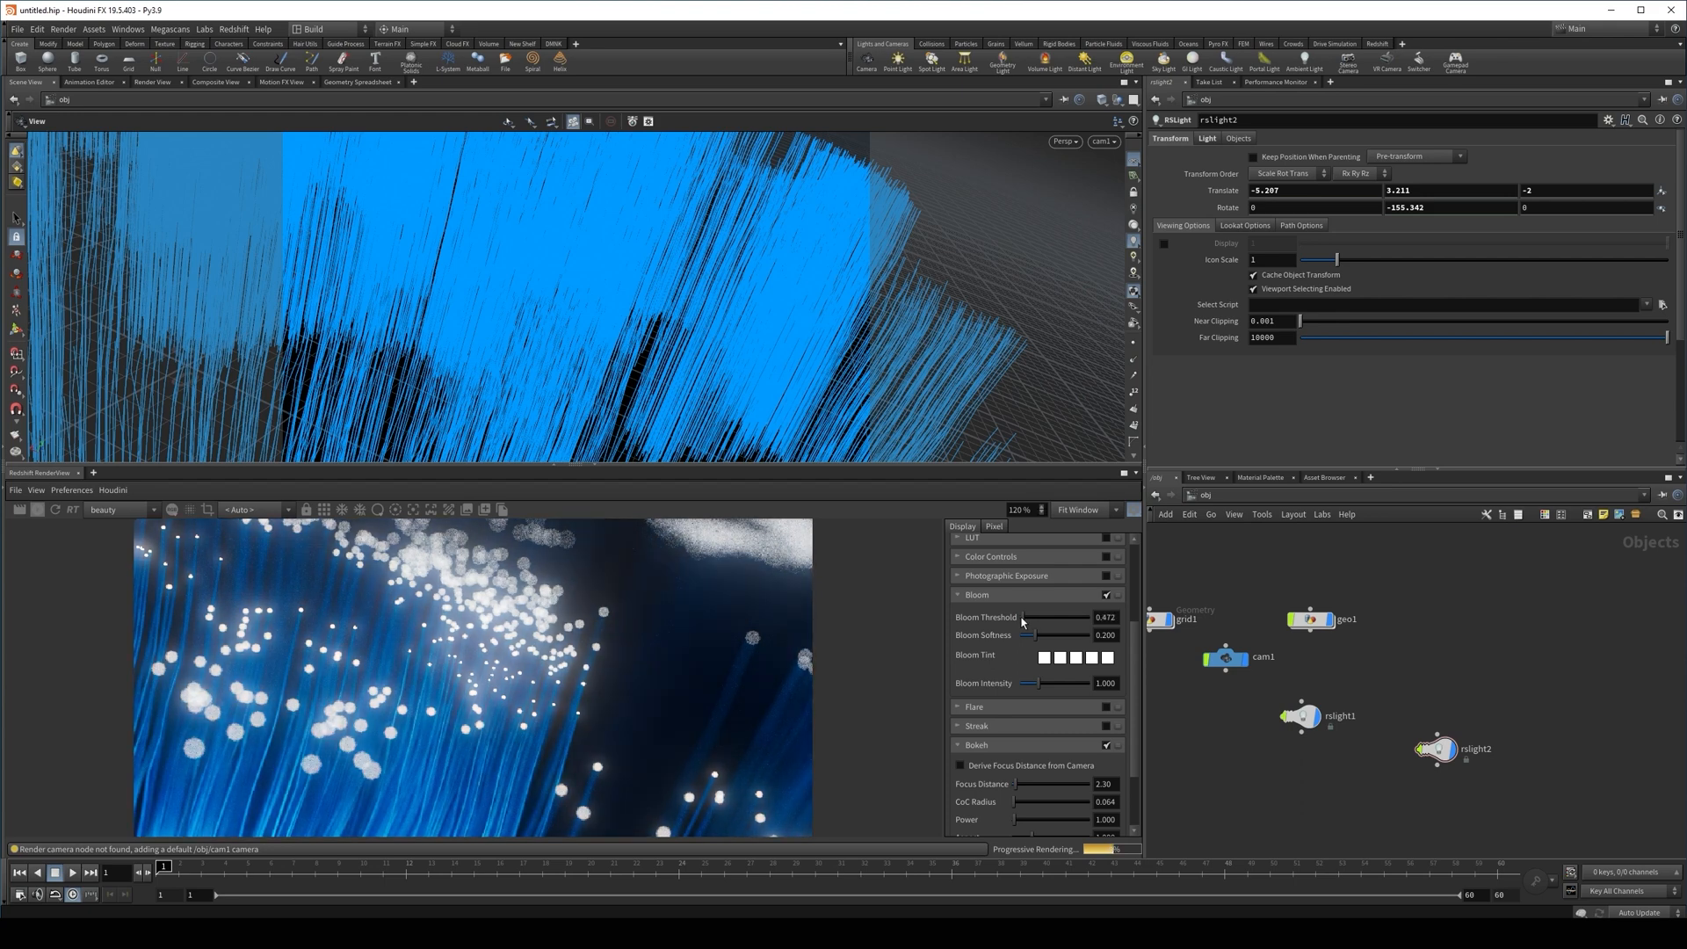
left_click(1025, 621)
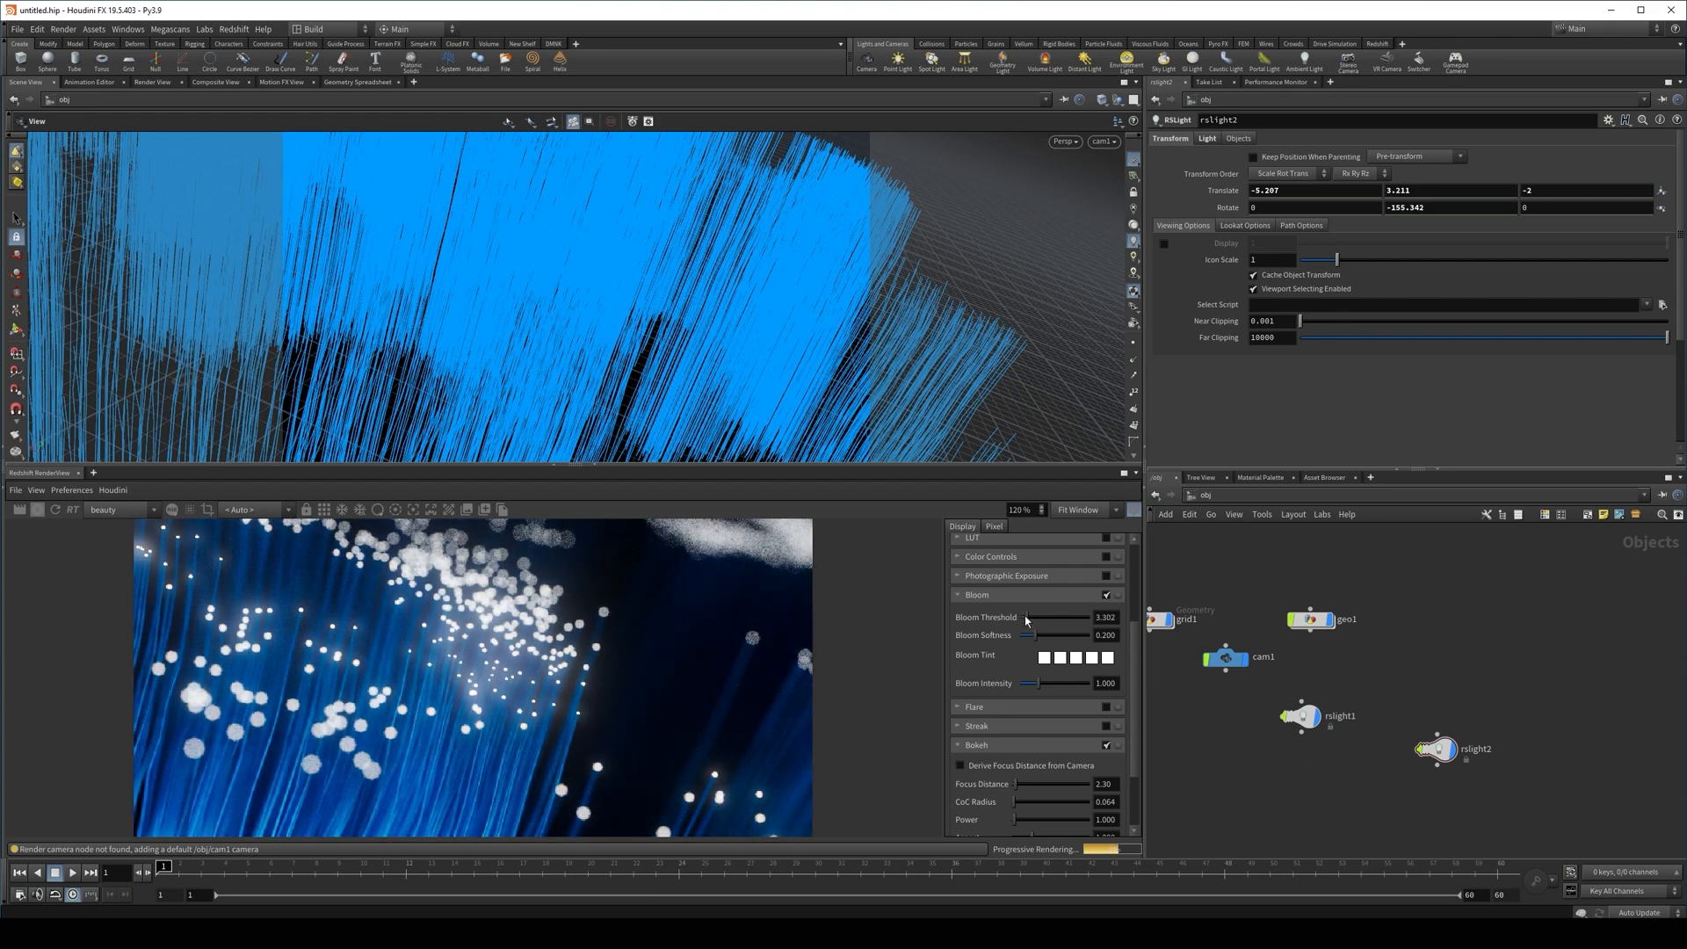
left_click_drag(1025, 620, 1025, 621)
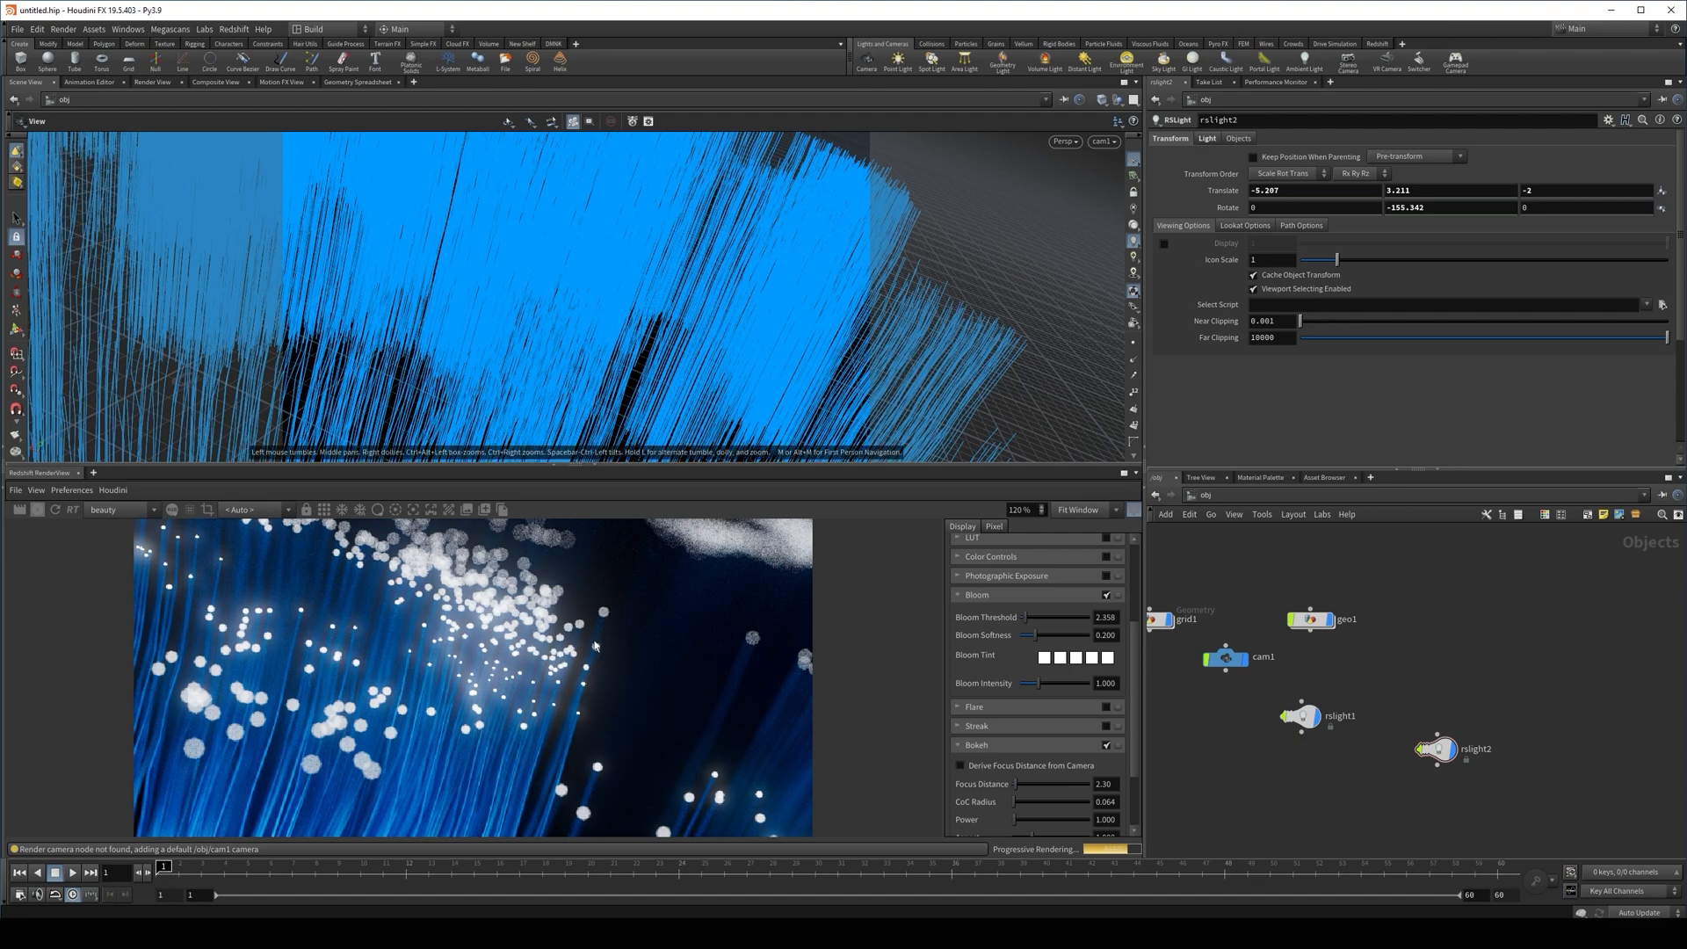
scroll(595, 646, "down", 3)
scroll(547, 687, "up", 1)
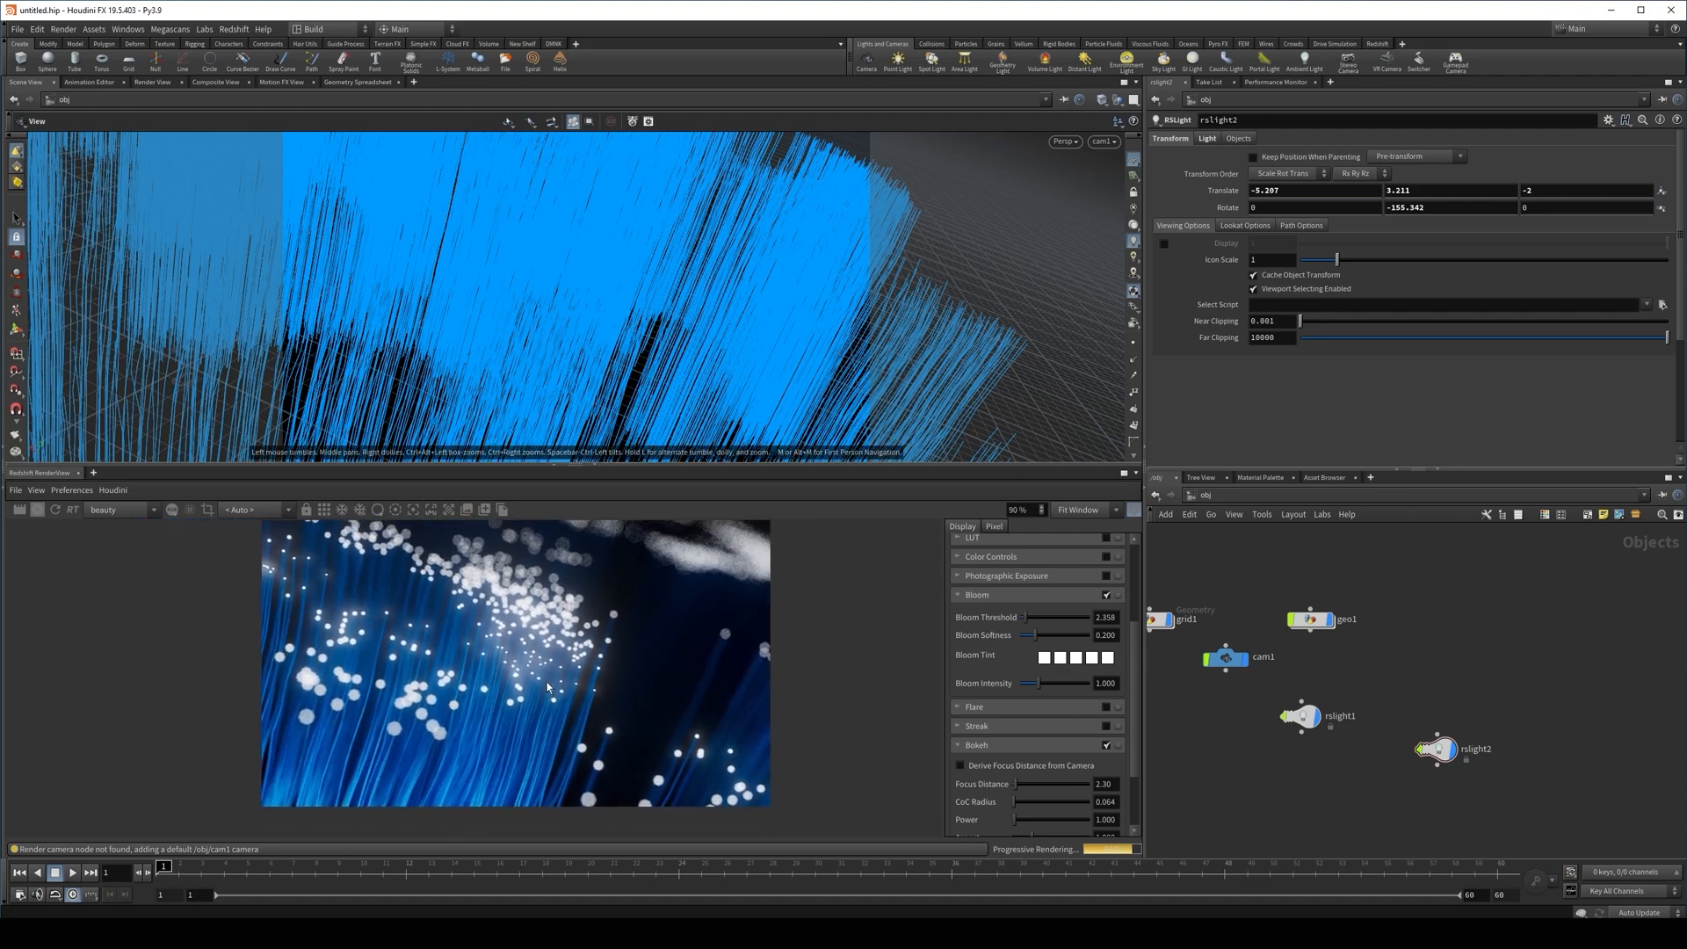
scroll(547, 688, "up", 1)
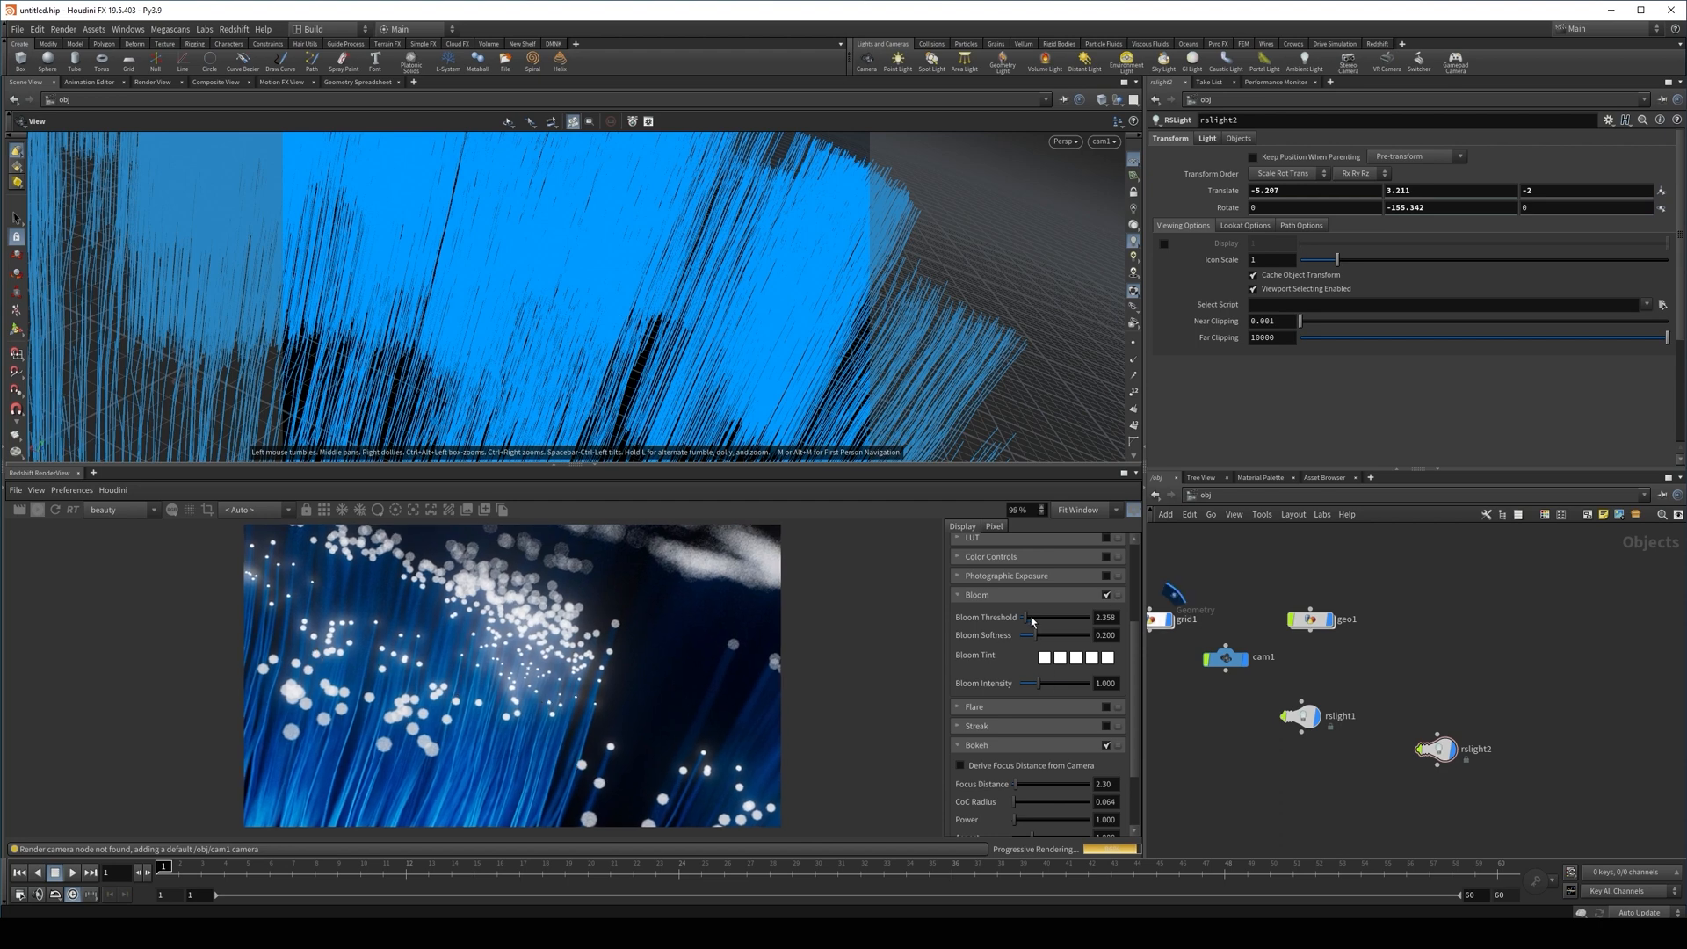
mouse_move(1033, 621)
left_mouse_down()
mouse_move(1055, 623)
mouse_move(1030, 631)
left_mouse_up()
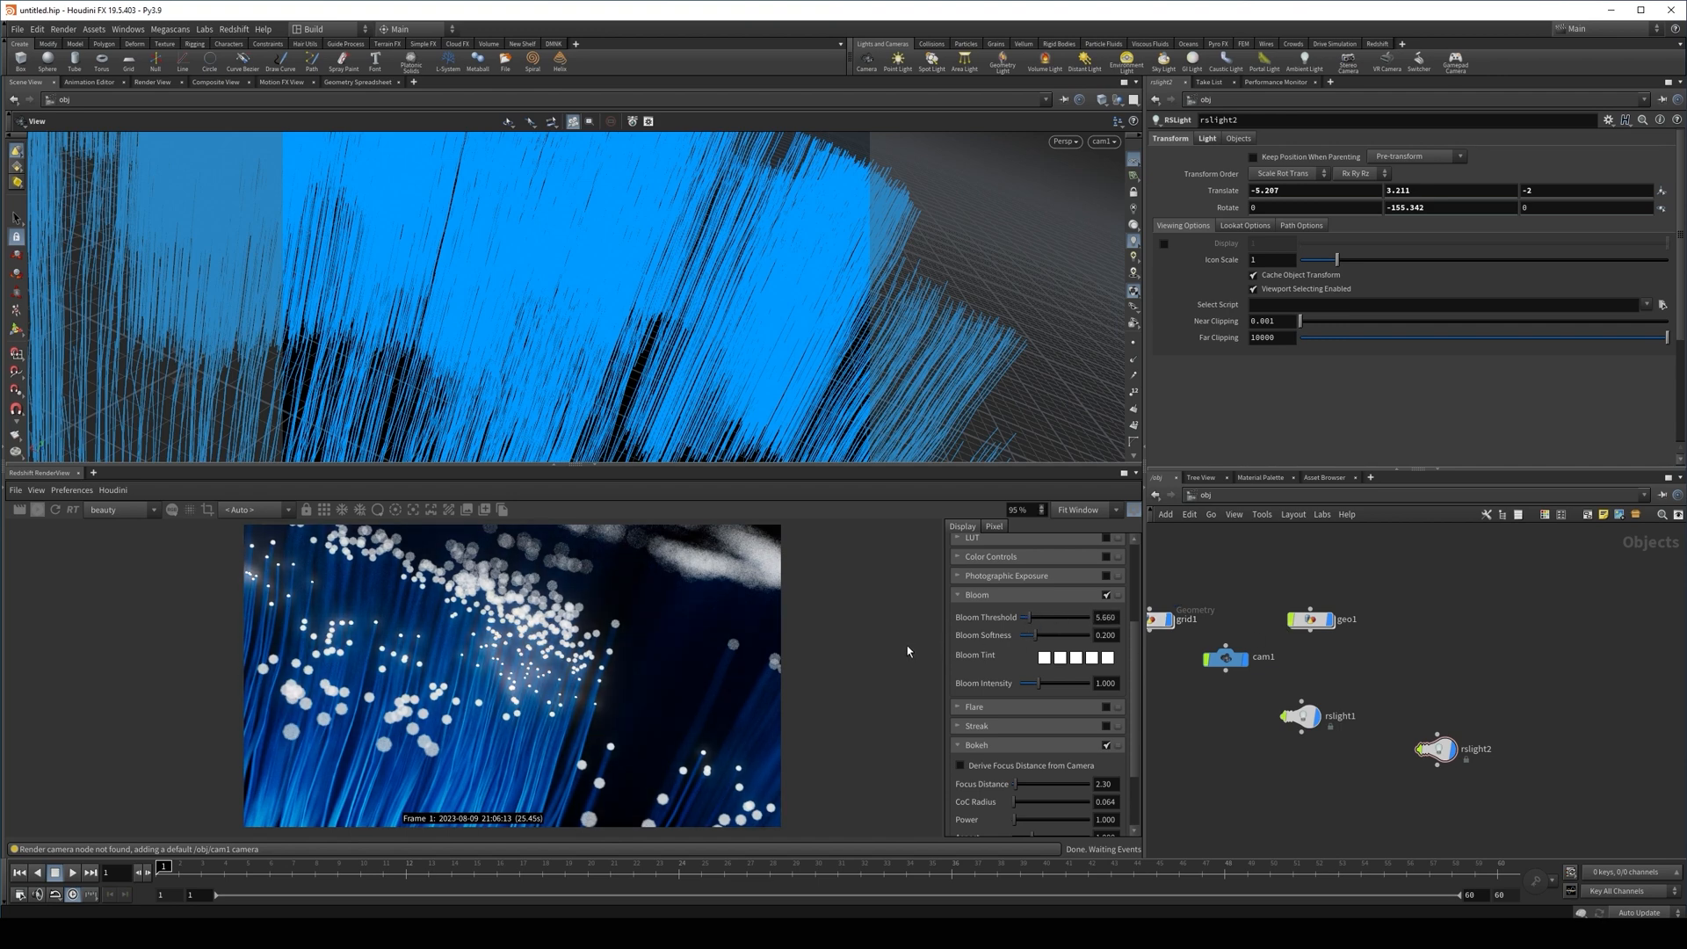
Inside geo1, create an Add node beside object_merge1 and set its number of points to 1
middle_click_drag(1327, 804, 1268, 763)
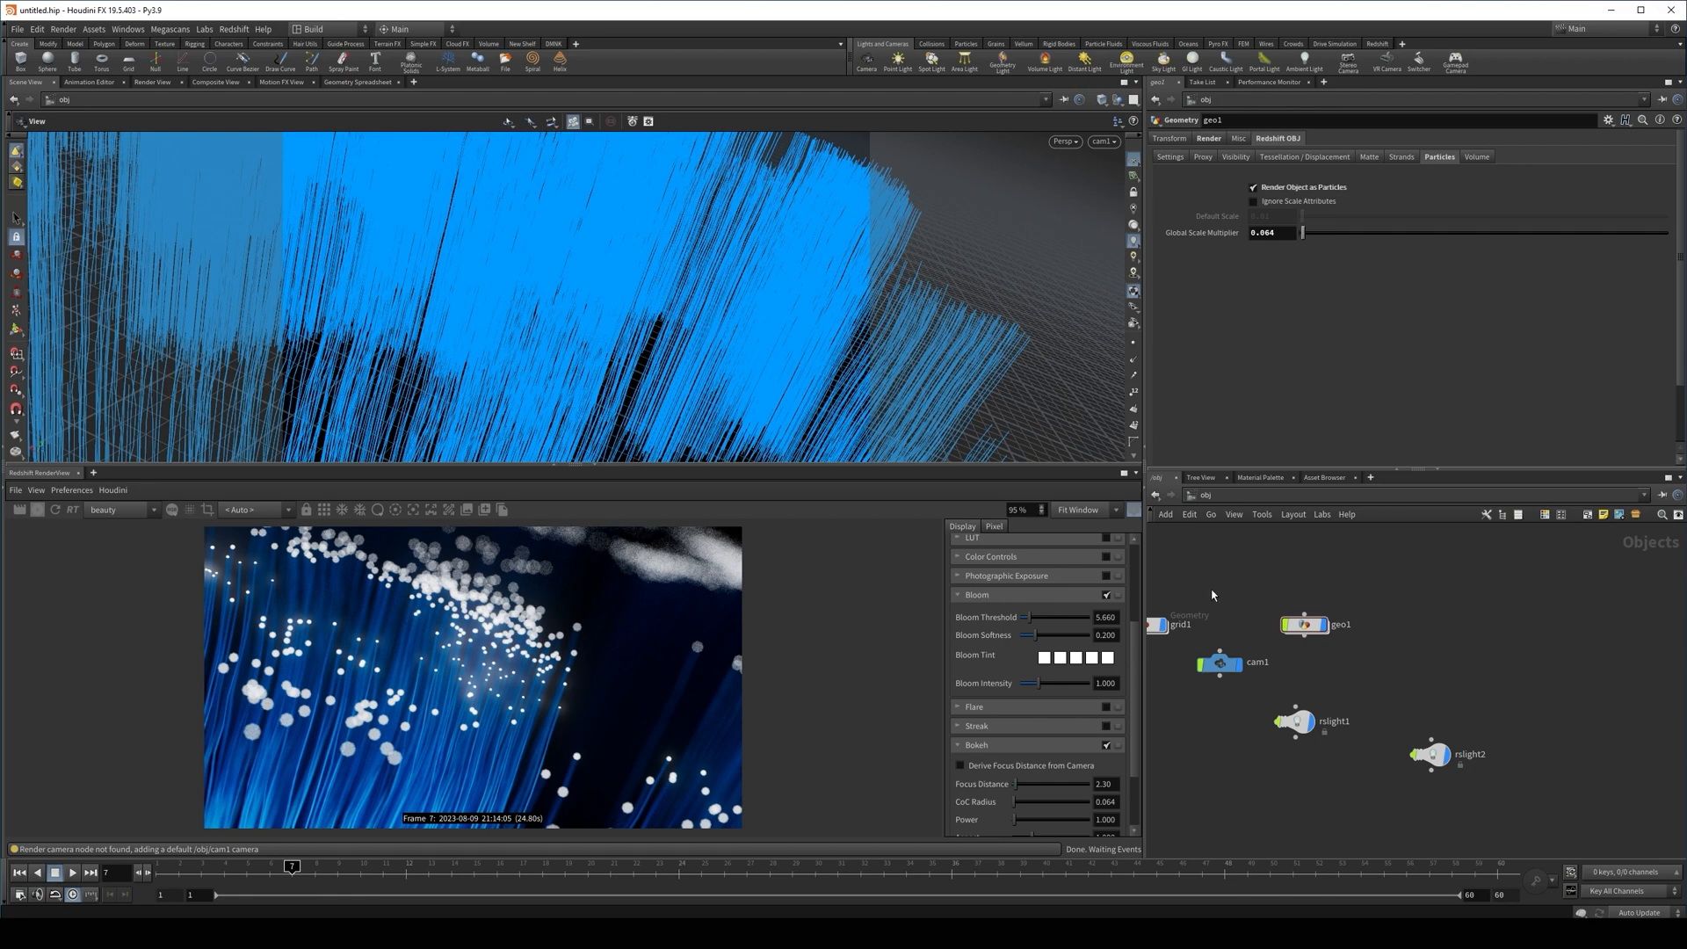
double_click(1305, 624)
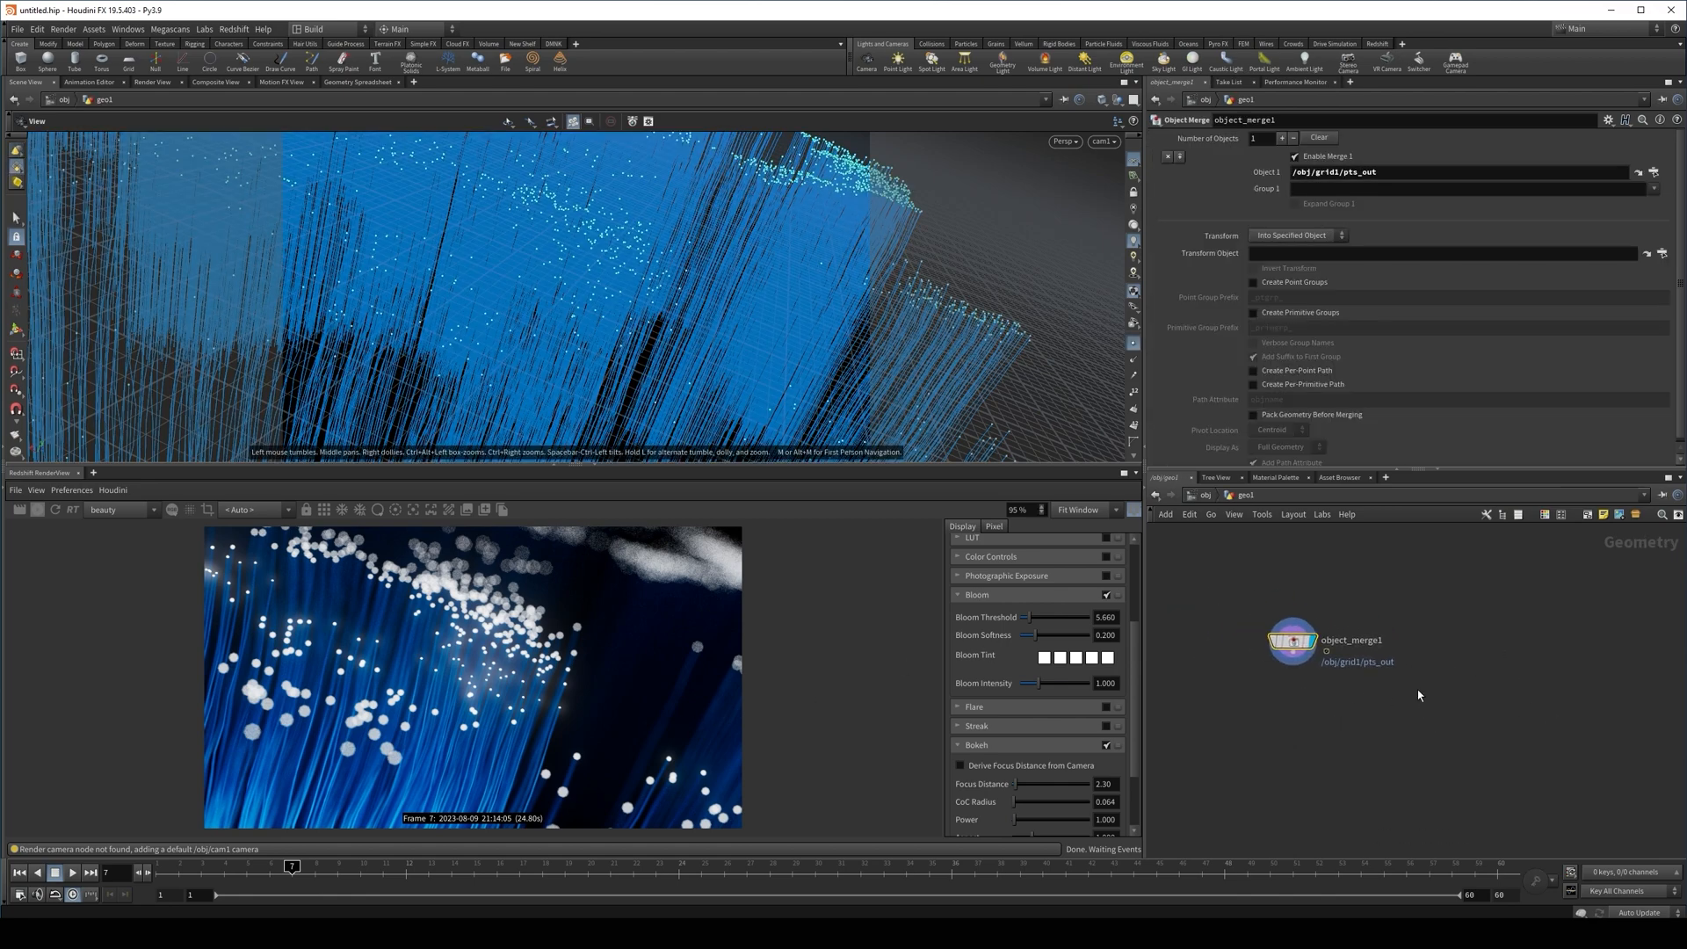
key("Tab")
type("add")
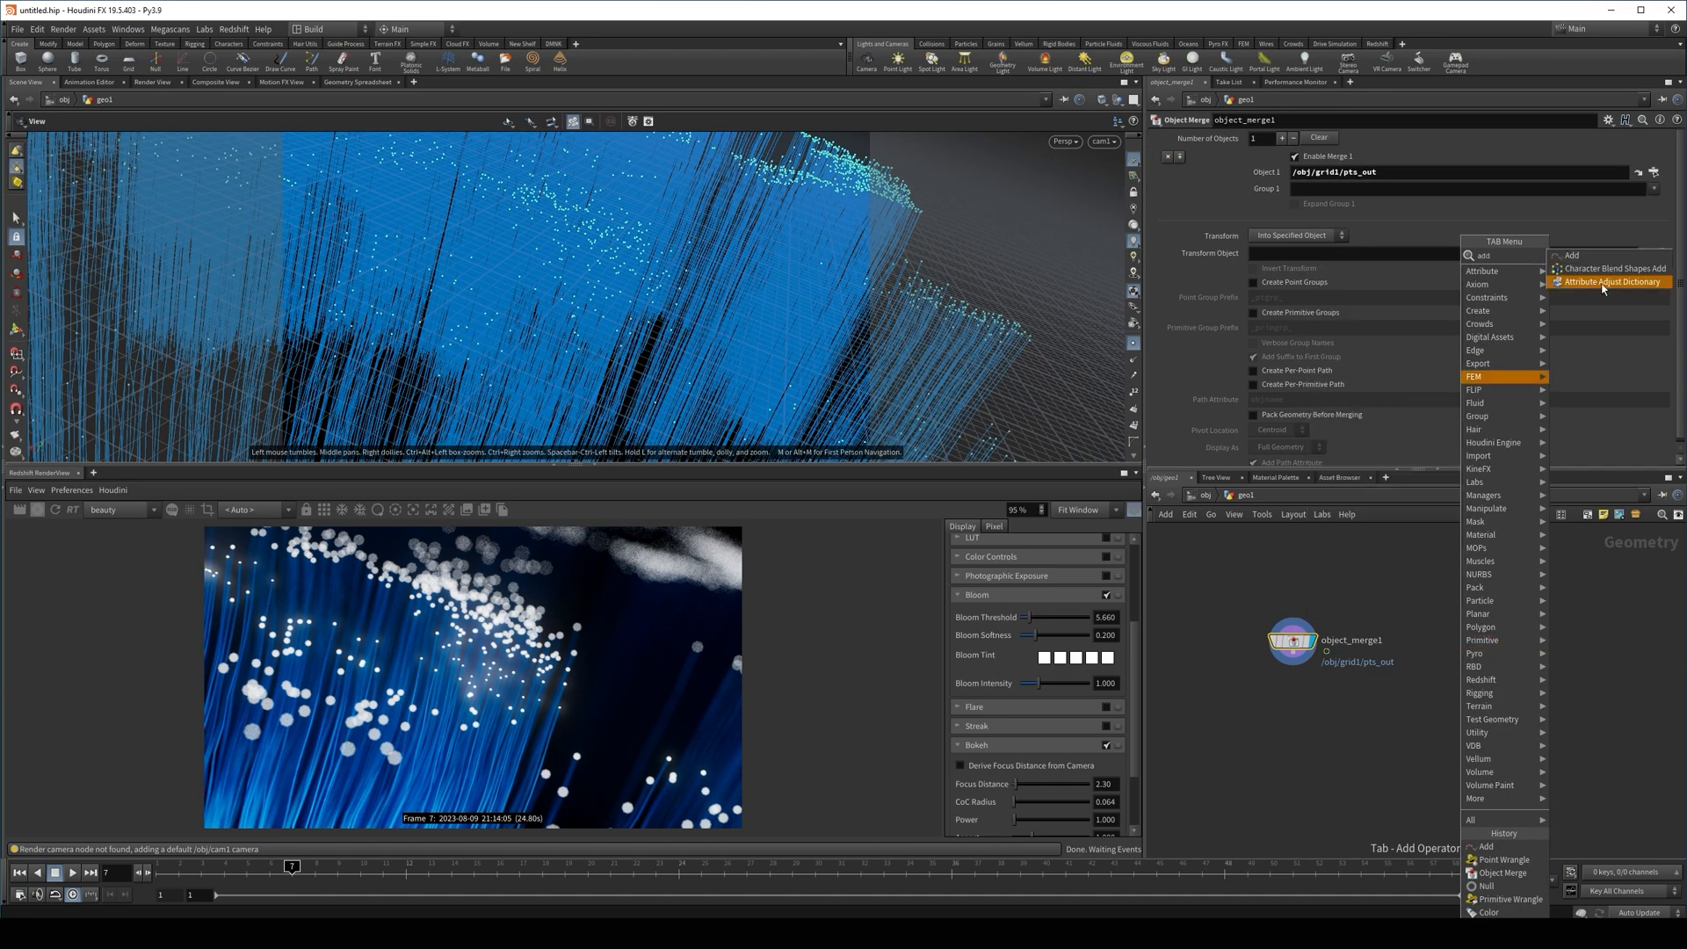
left_click(1572, 255)
left_click(1457, 652)
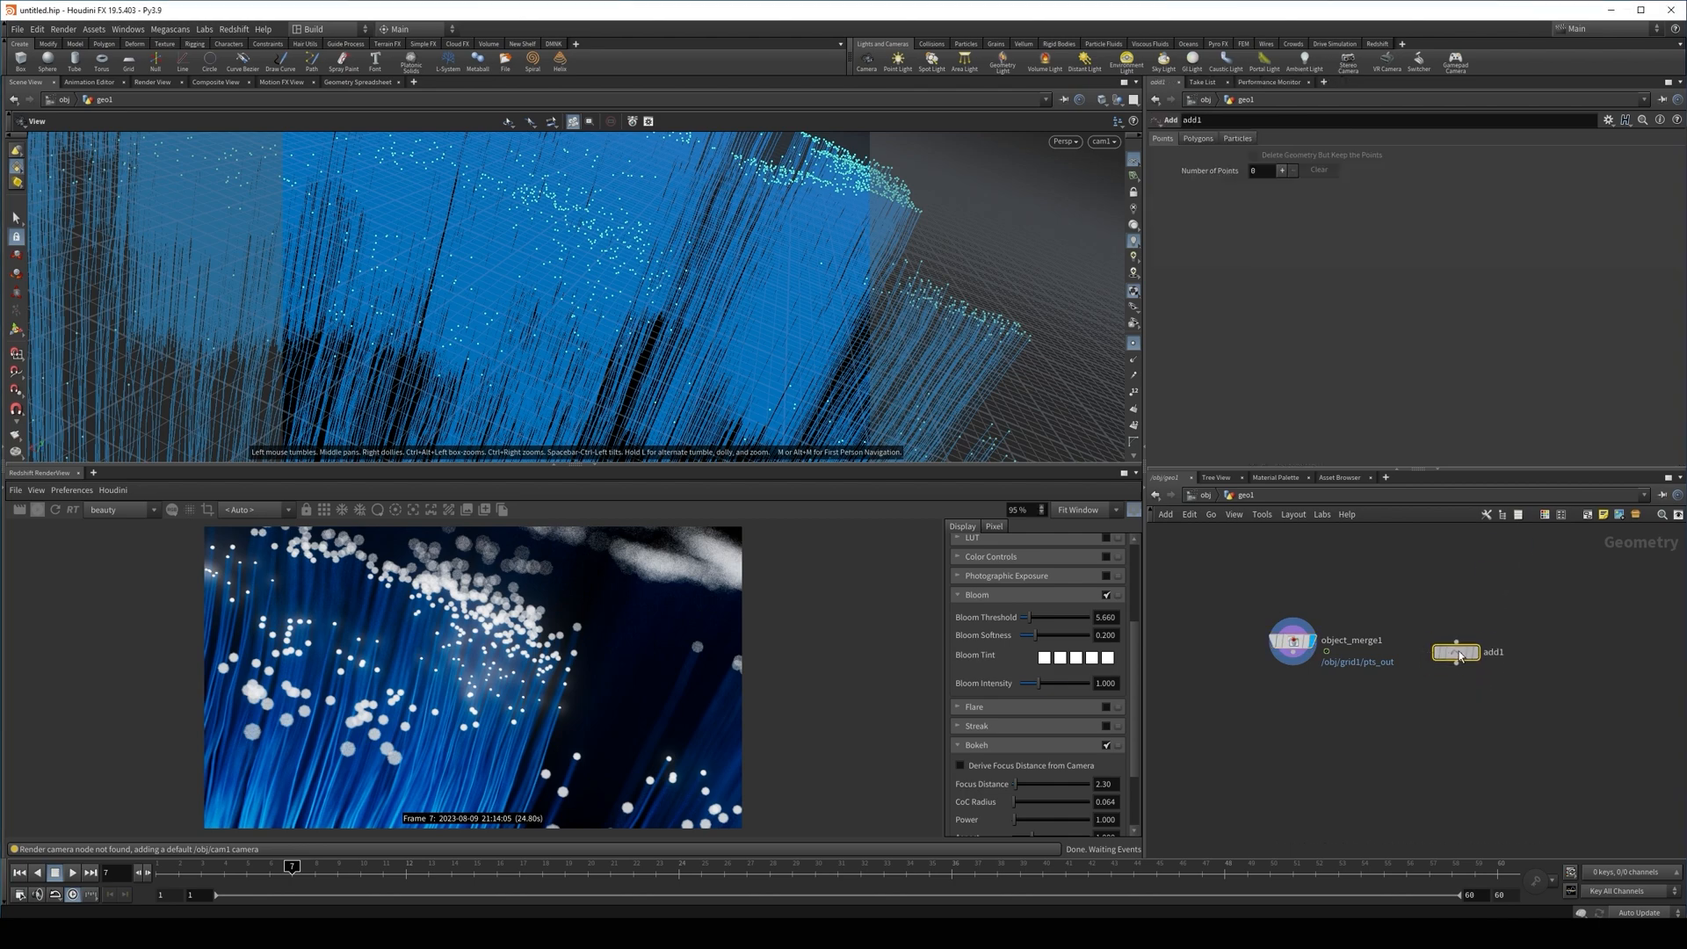
left_click(1283, 170)
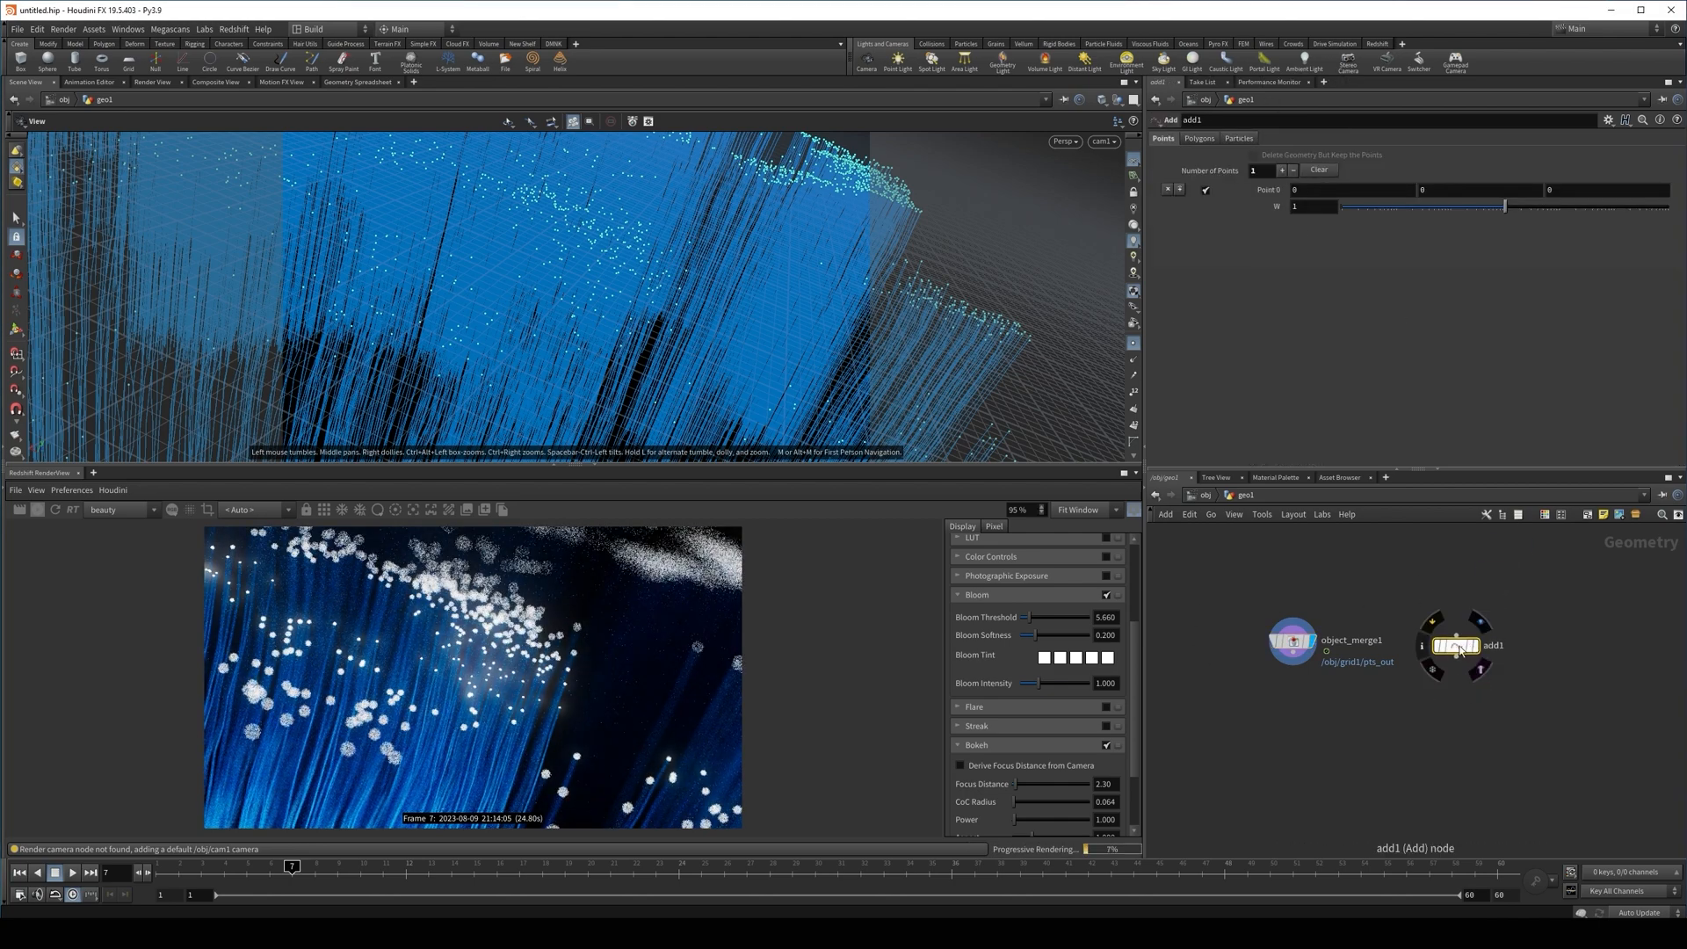
Copy cam1's Translate parameter and paste it as relative references into Point 0 of add1 inside geo1
left_click(1204, 498)
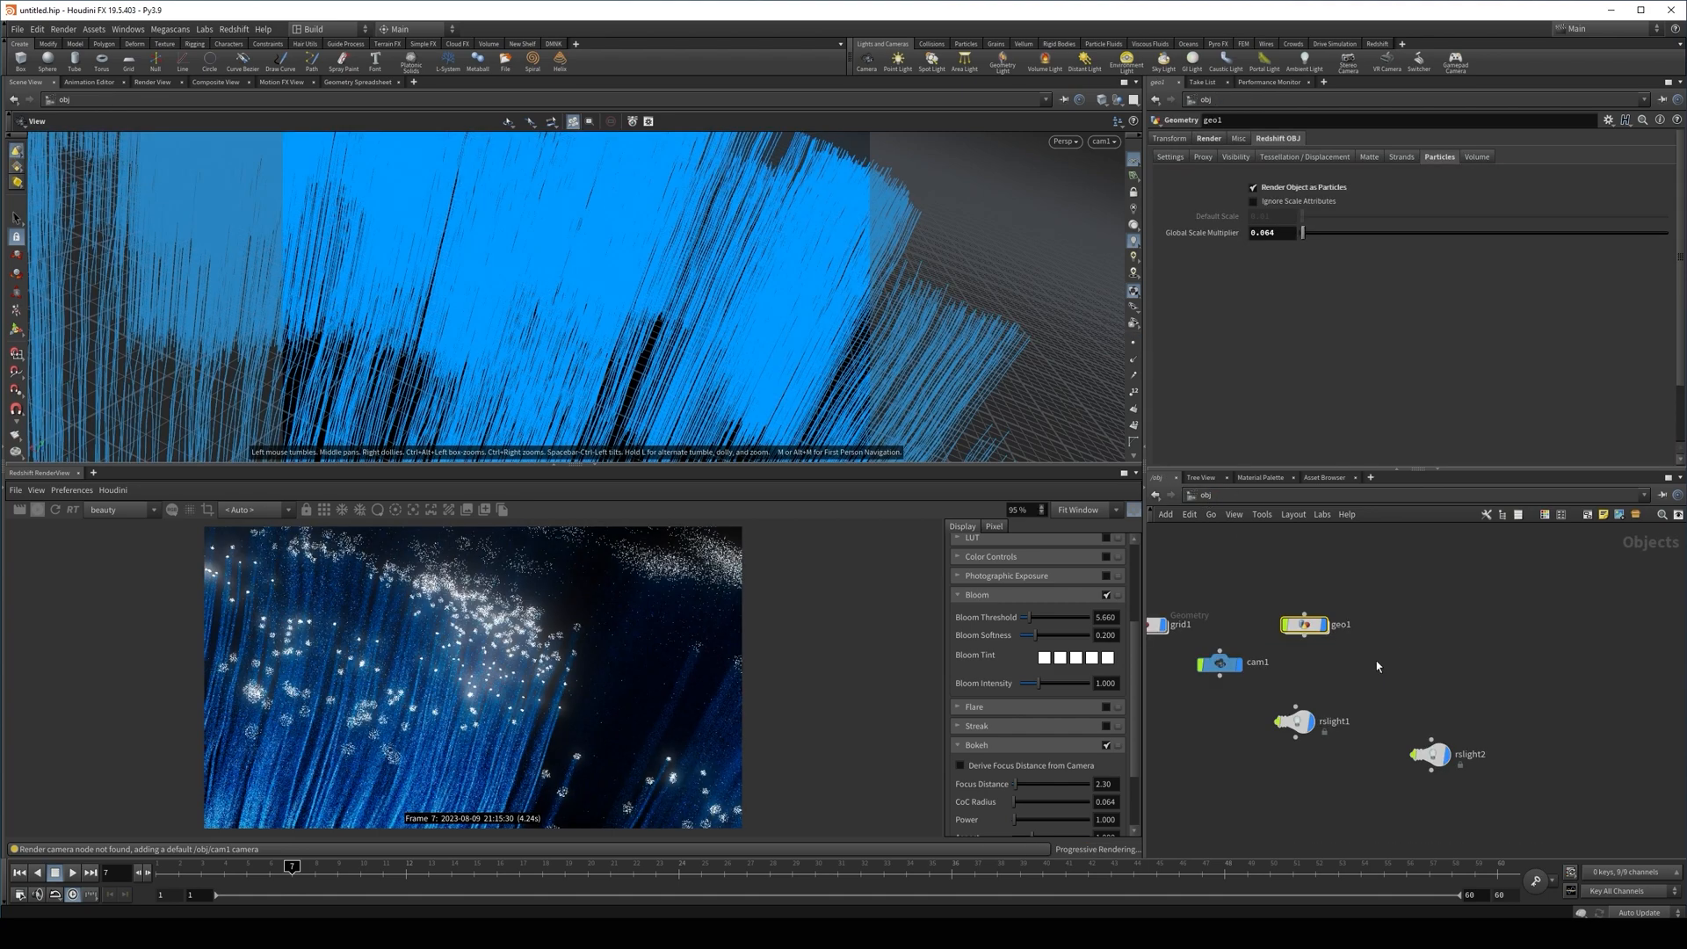
left_click(1230, 667)
right_click(1222, 176)
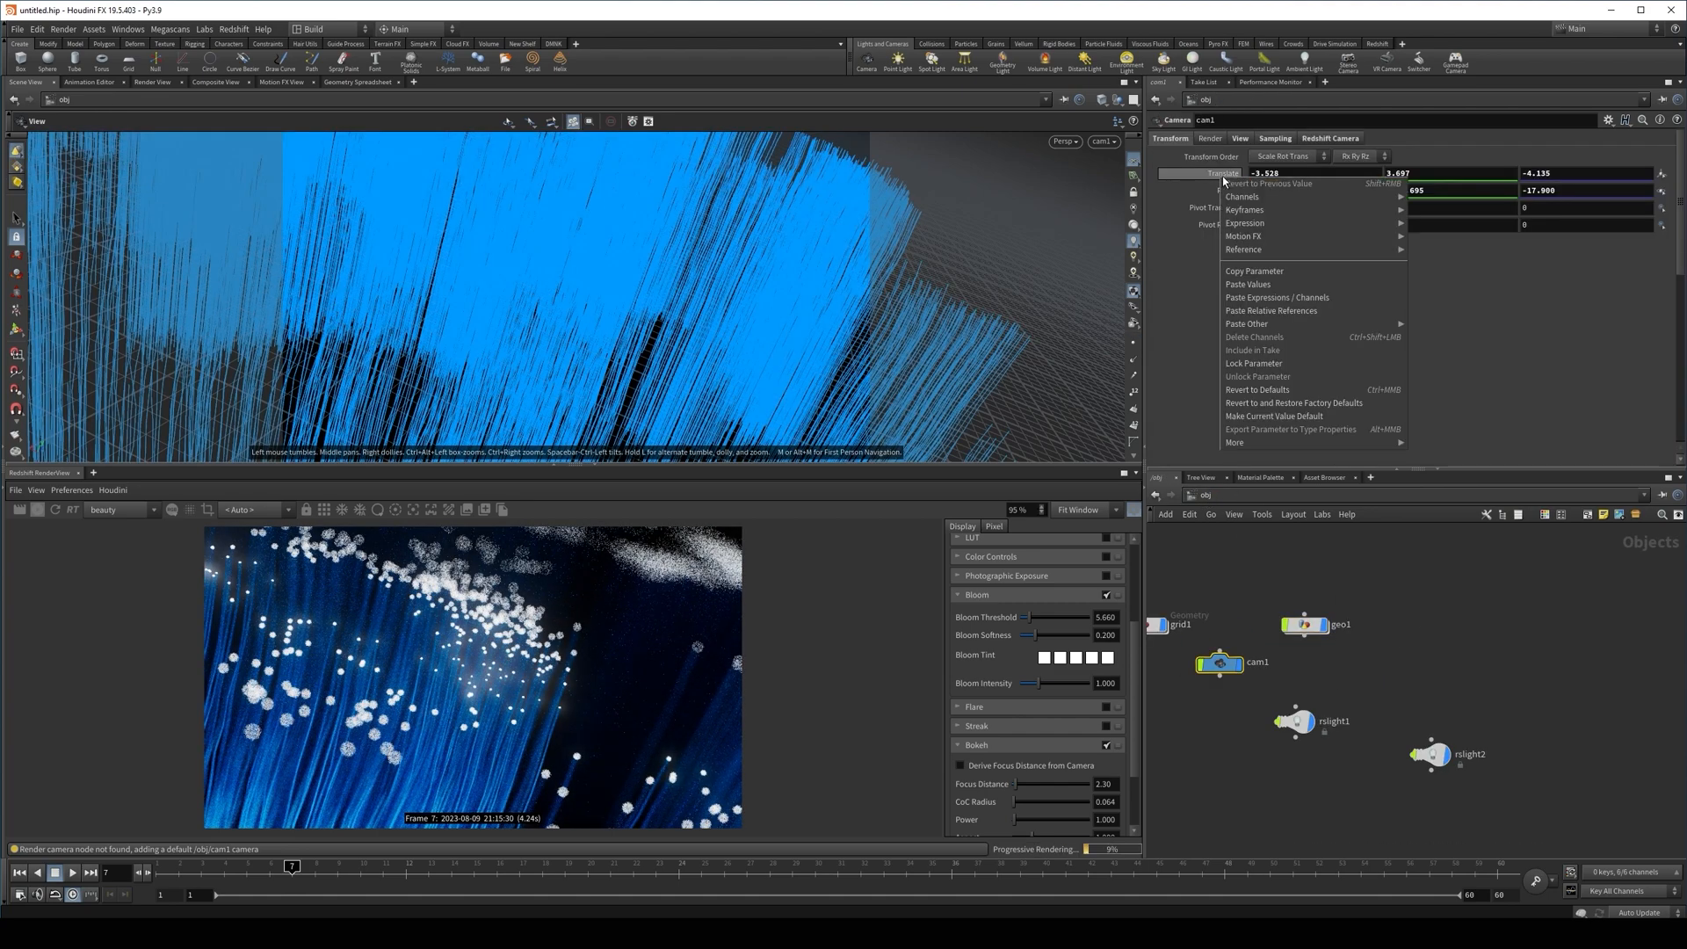
left_click(1250, 271)
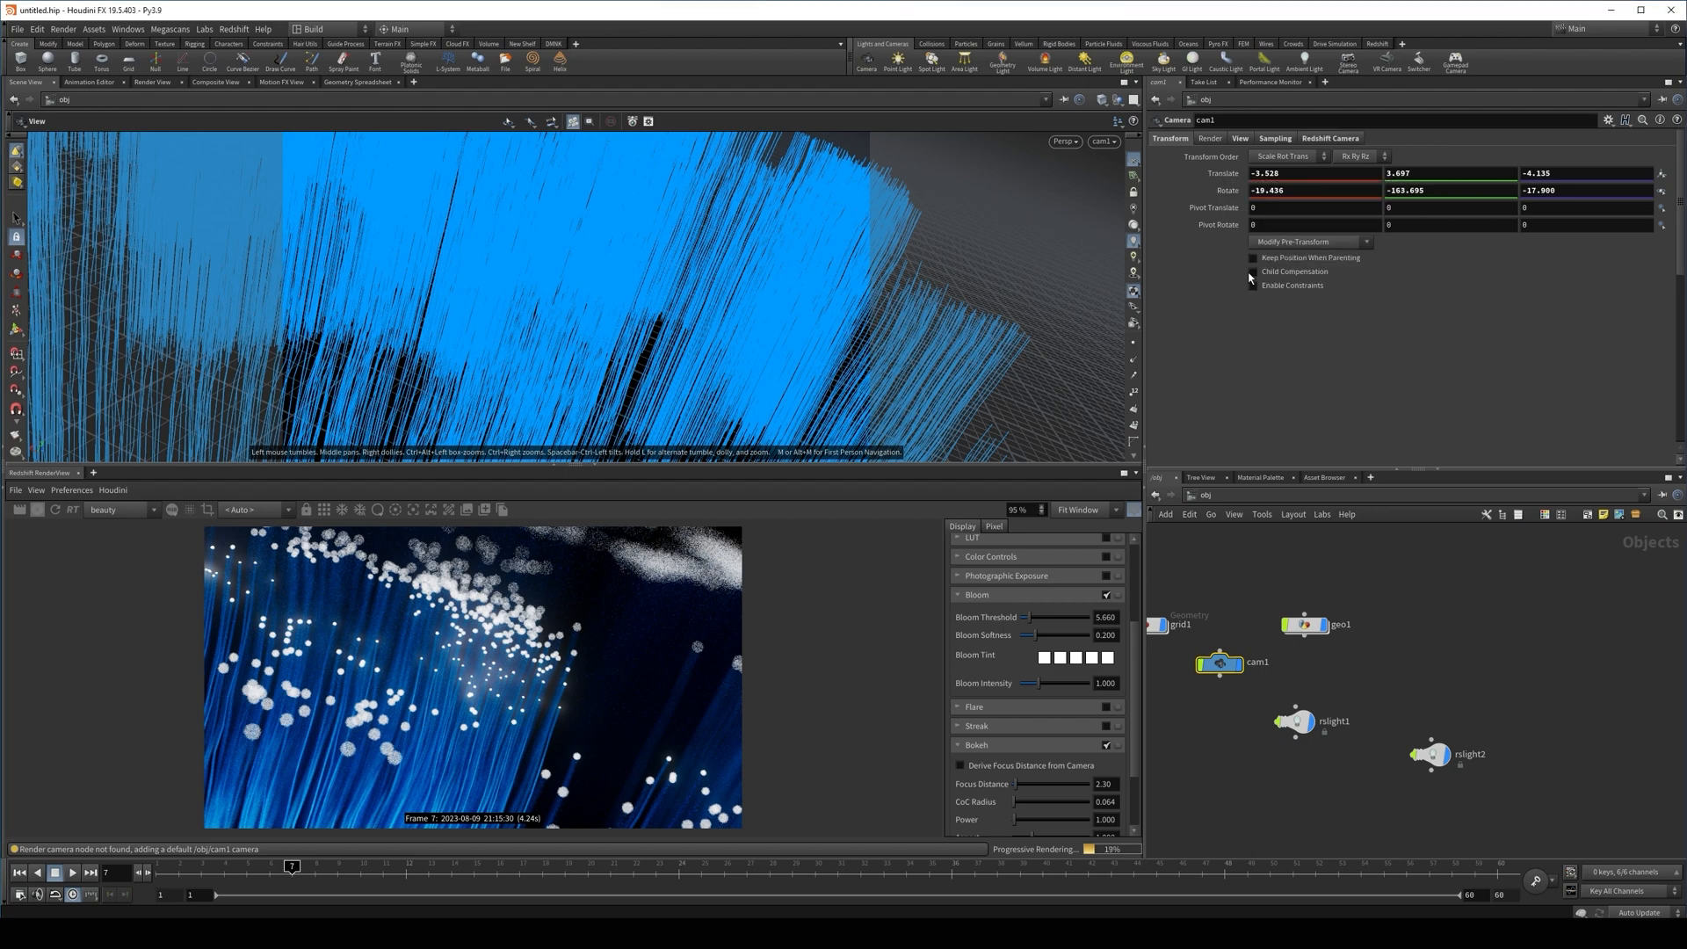
double_click(1313, 634)
left_click(1282, 170)
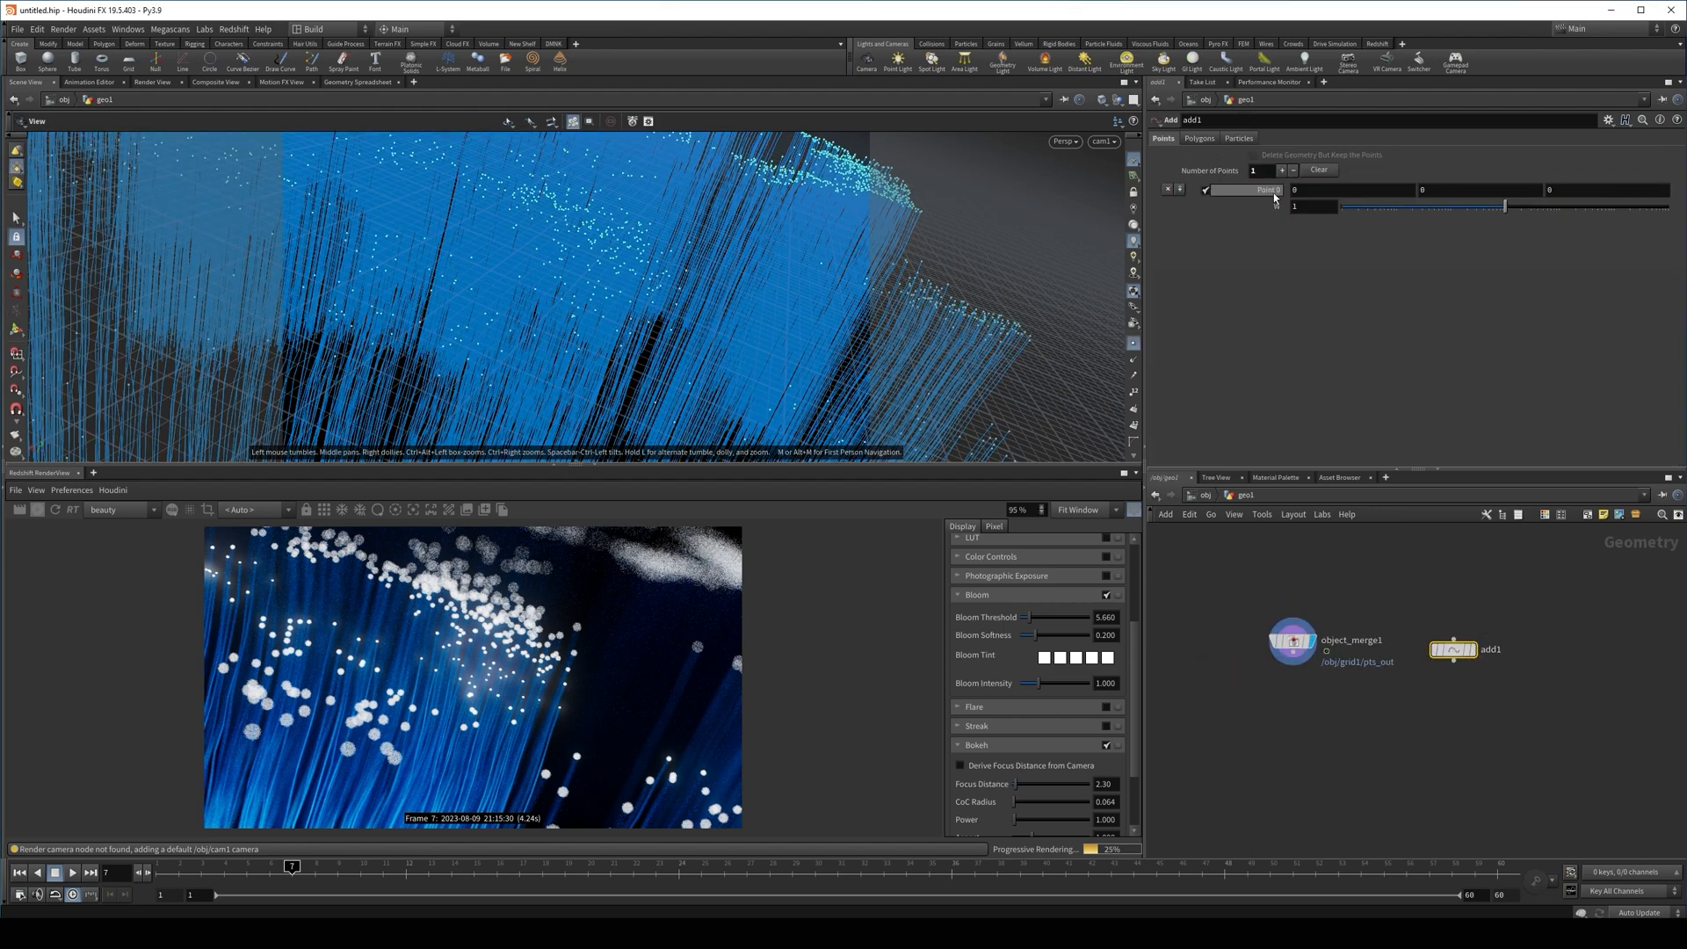
right_click(1274, 195)
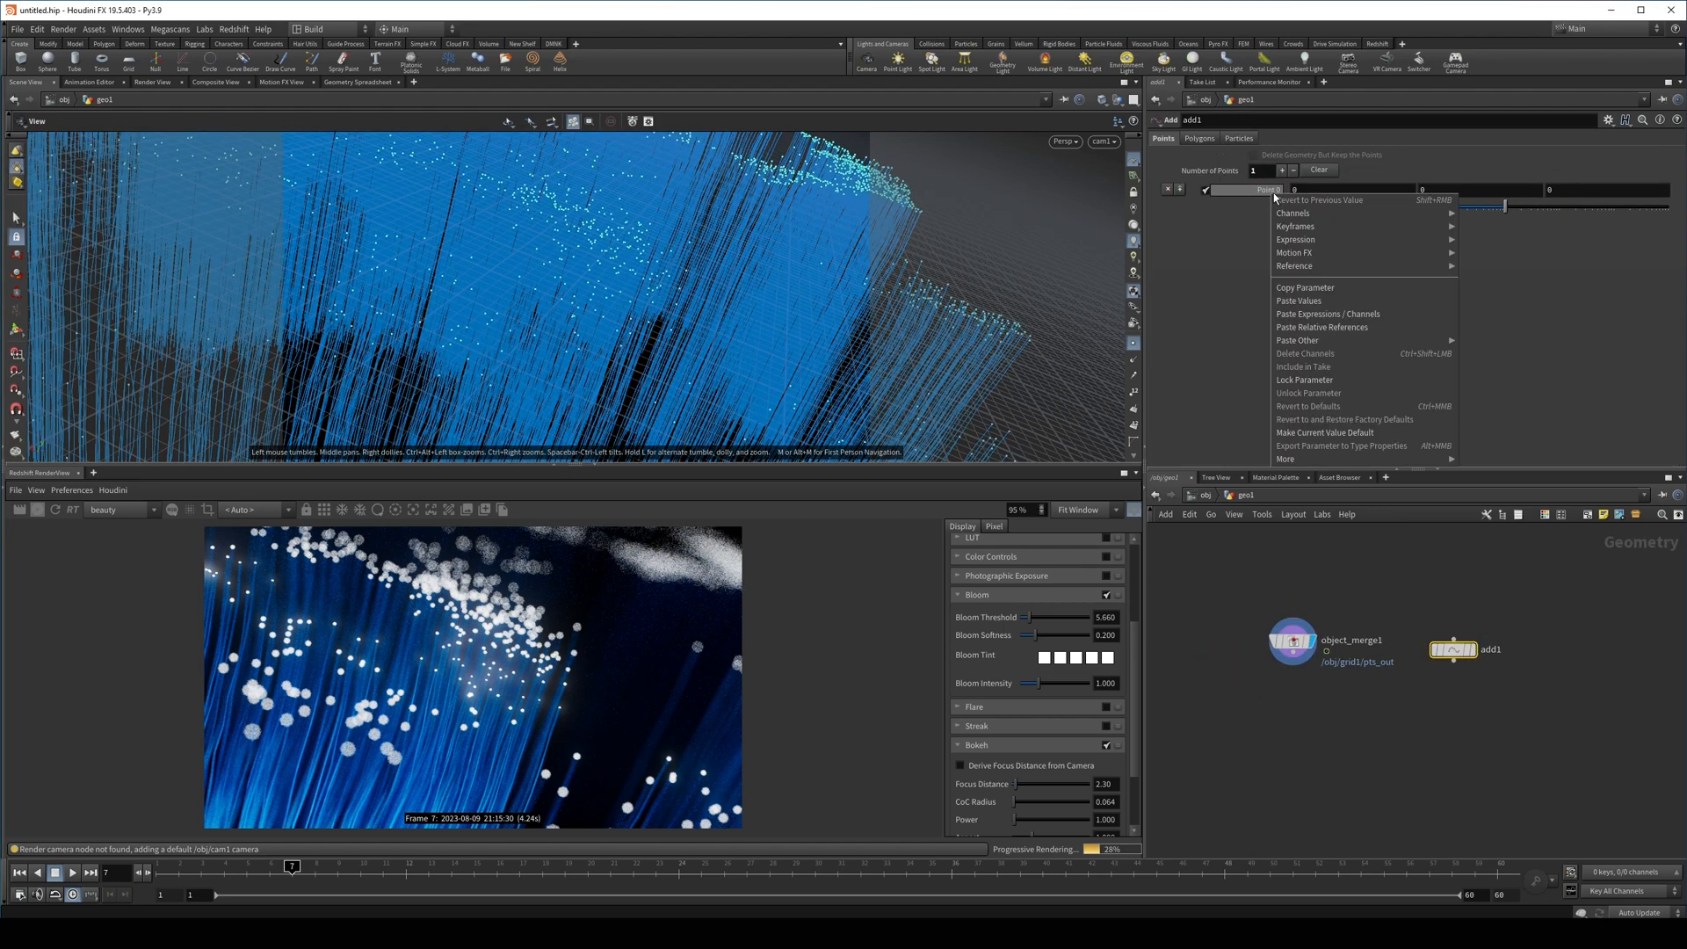
left_click(1326, 327)
key("l")
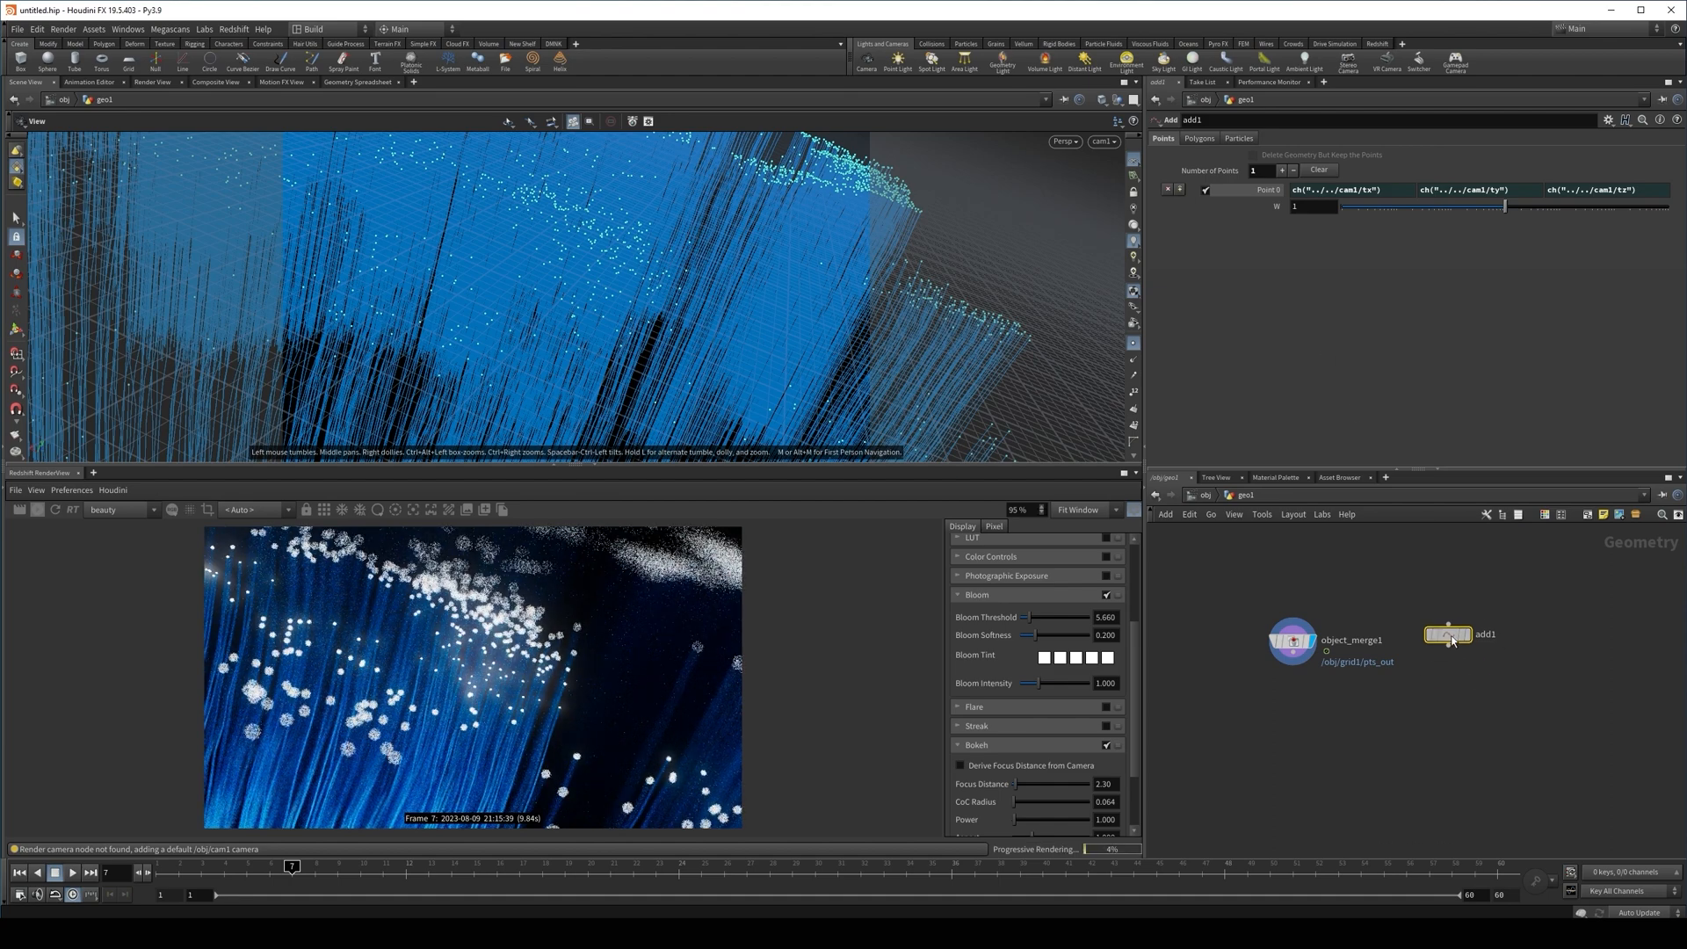
Create a Point Wrangle in geo1 with object_merge1 as first input and add1 as second input, and display its output
key("Tab")
type("pwr")
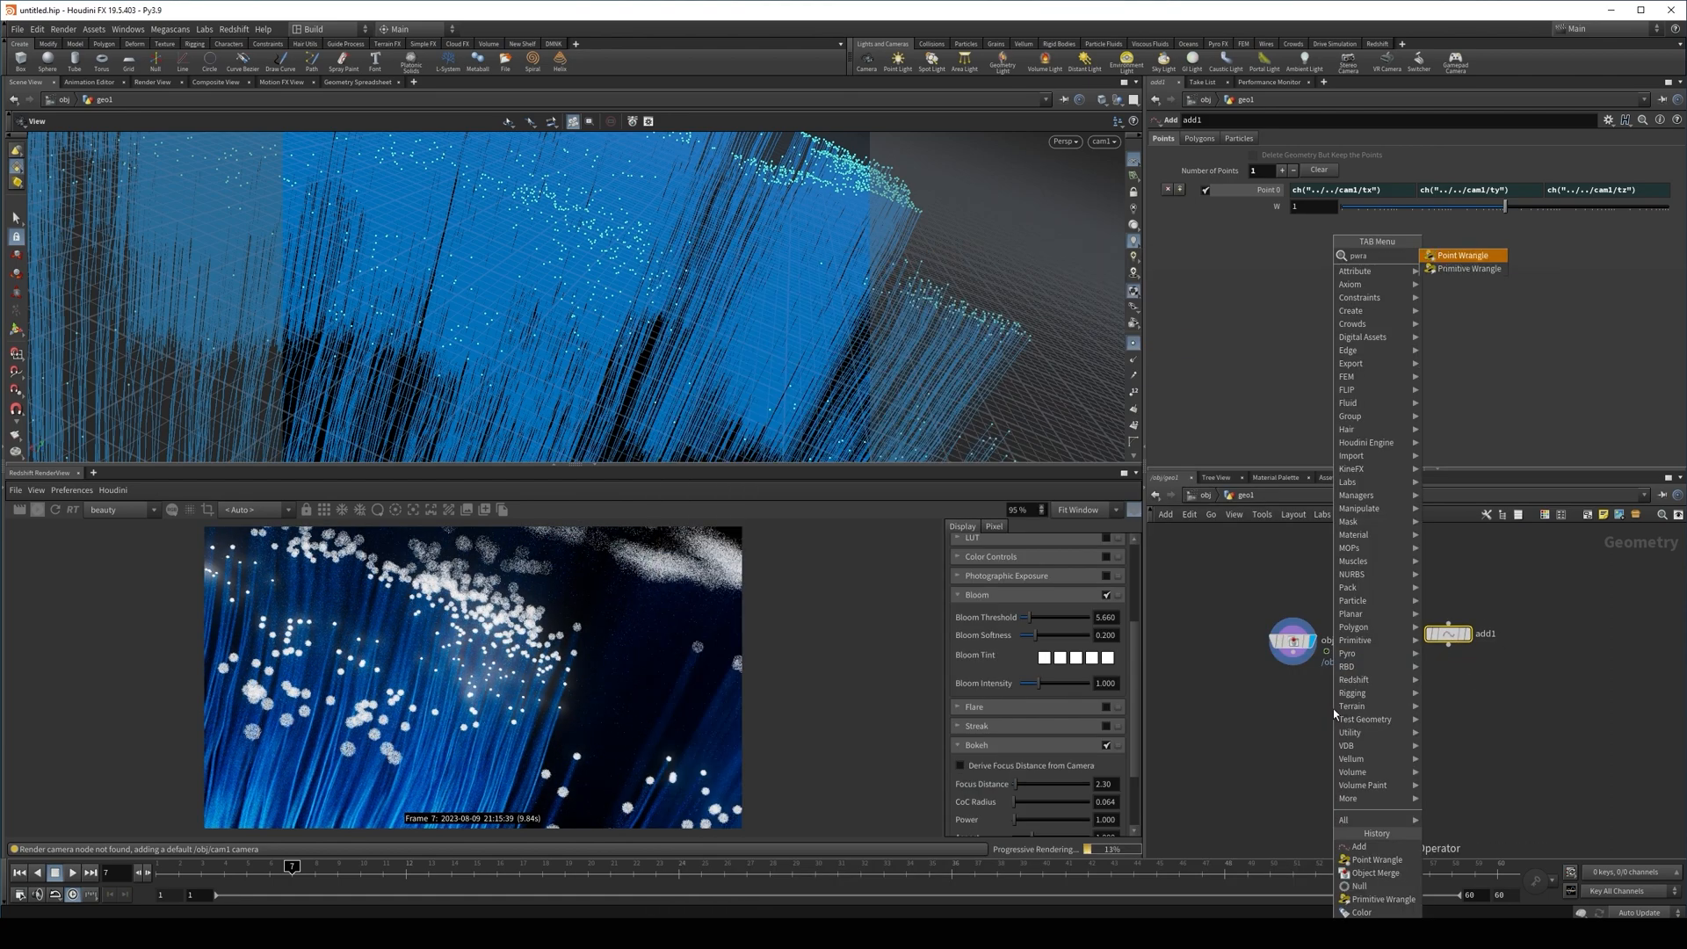
key("Return")
left_click(1332, 712)
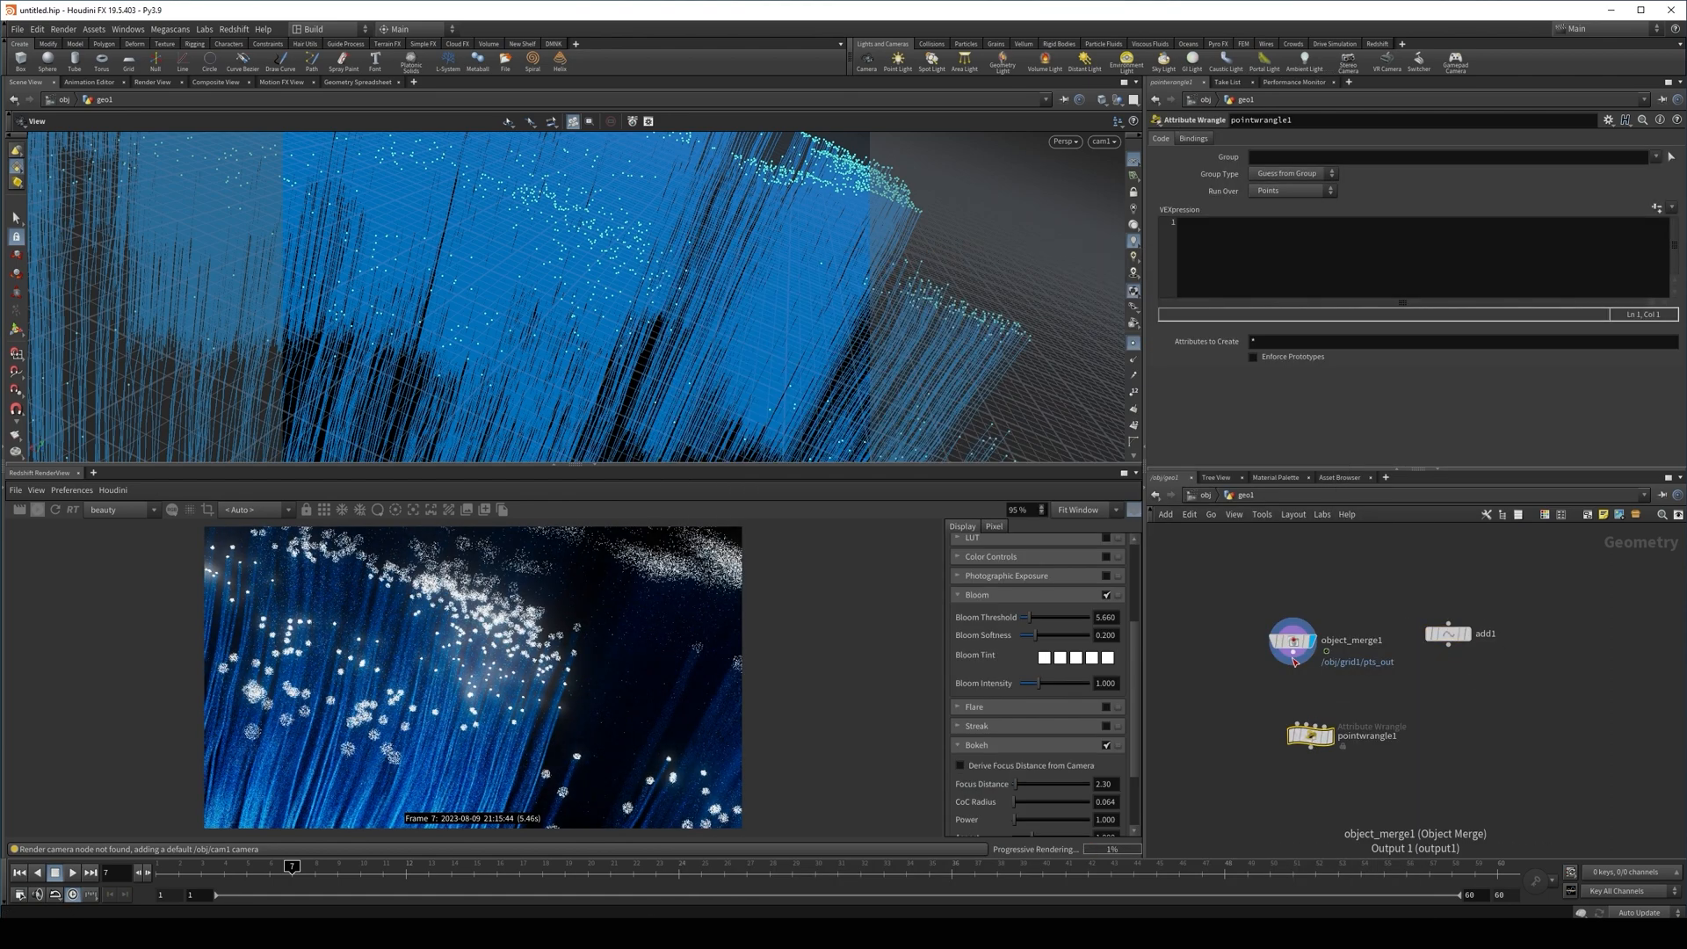
left_click_drag(1448, 646, 1306, 744)
left_click(1309, 739)
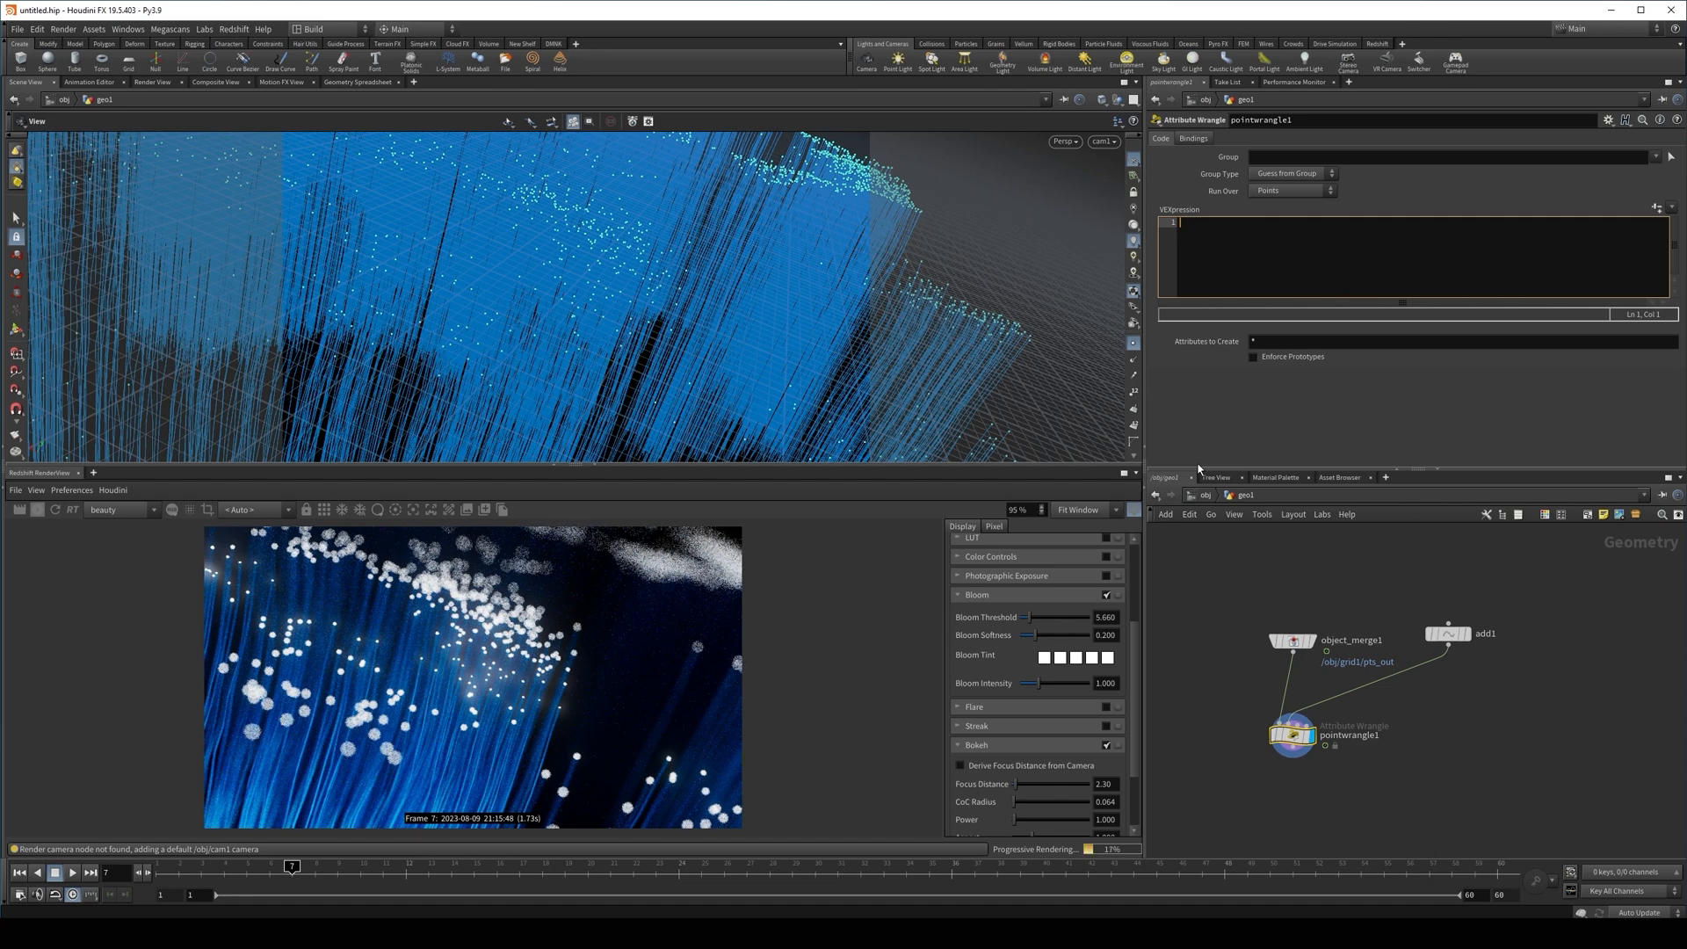
left_click(1452, 632)
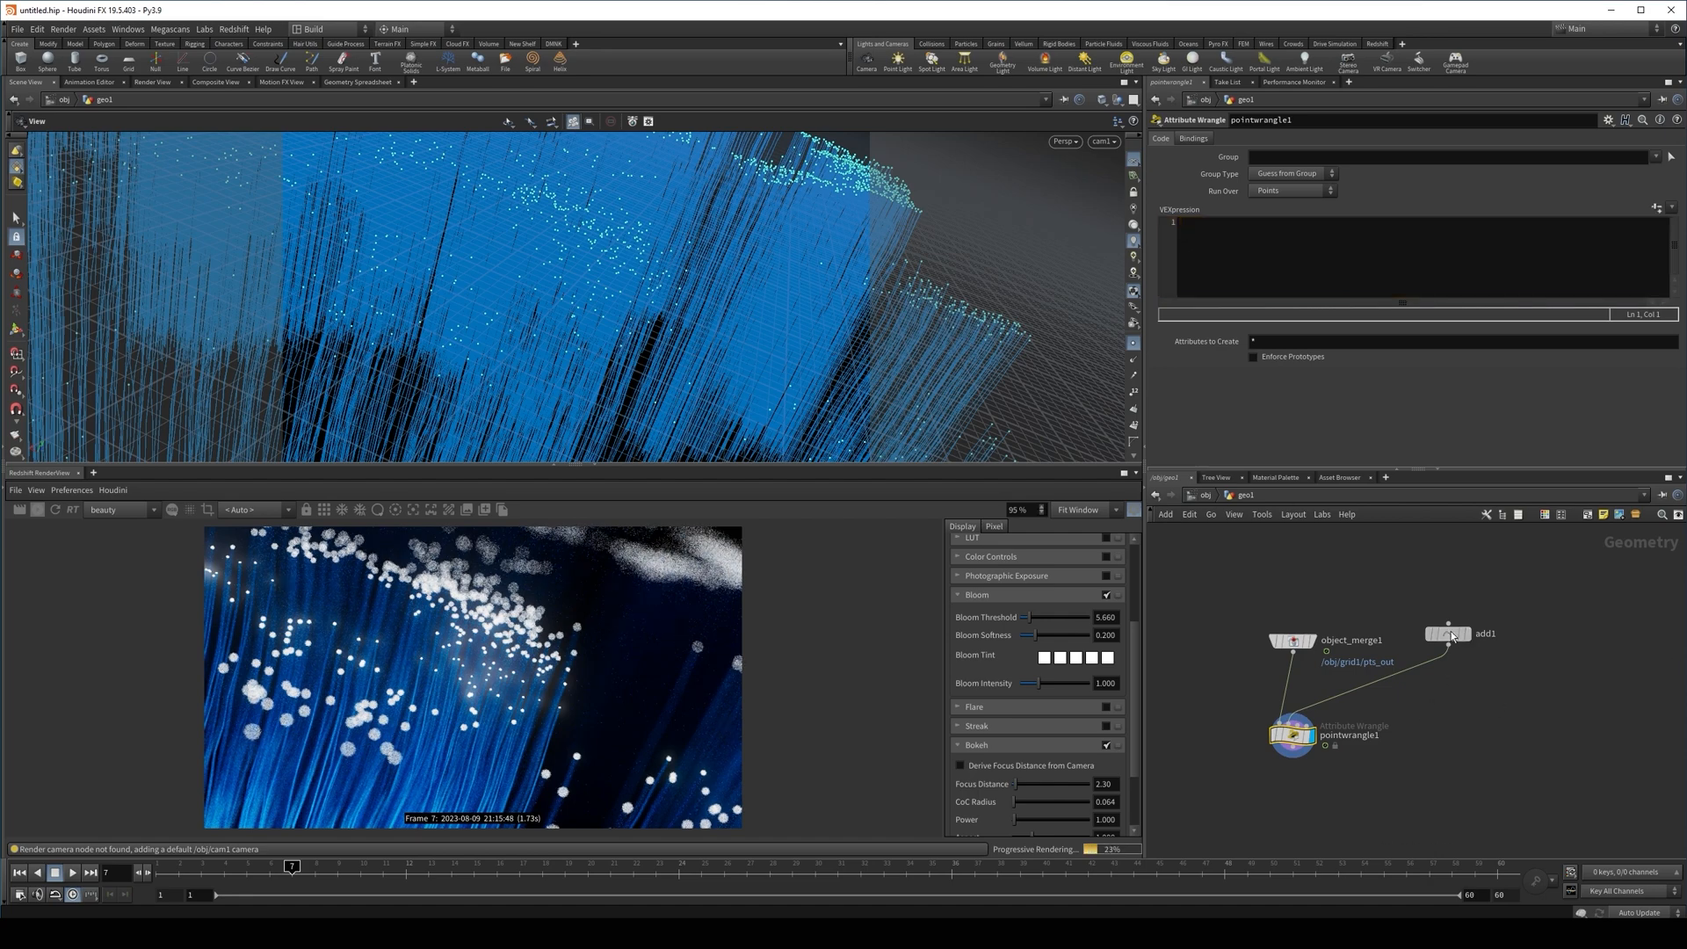
left_click(1292, 736)
In pointwrangle1's VEXpression, store the camera point's position with: vector pos = point(1, "P", 0);
left_click(1331, 240)
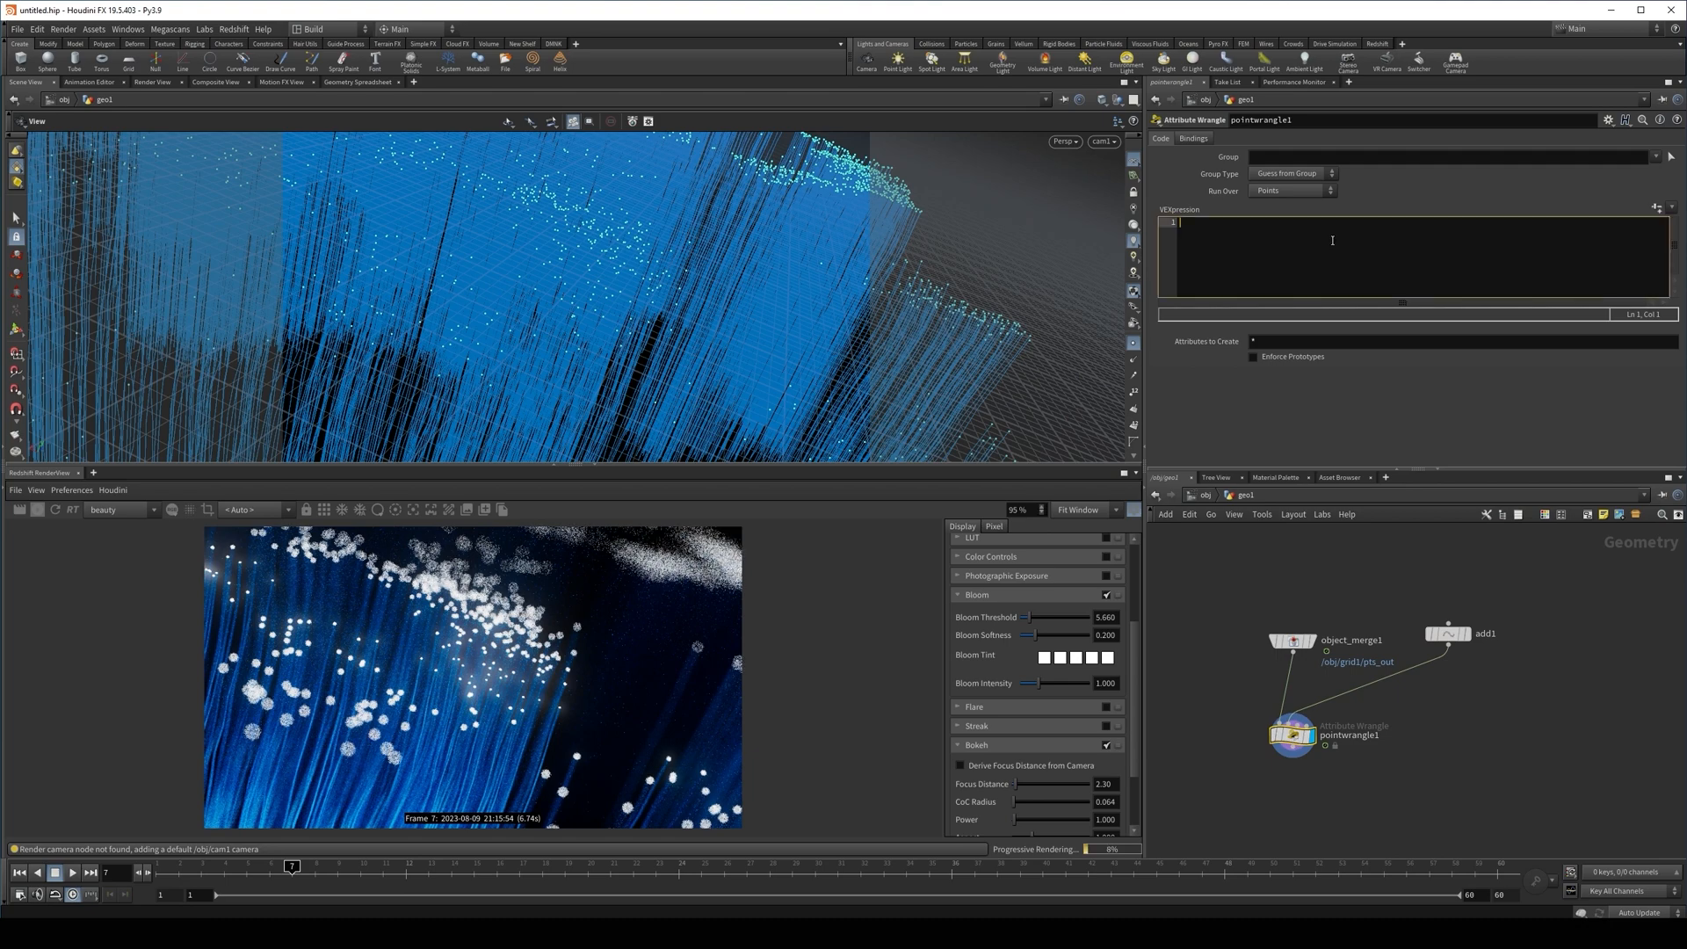
type("vec")
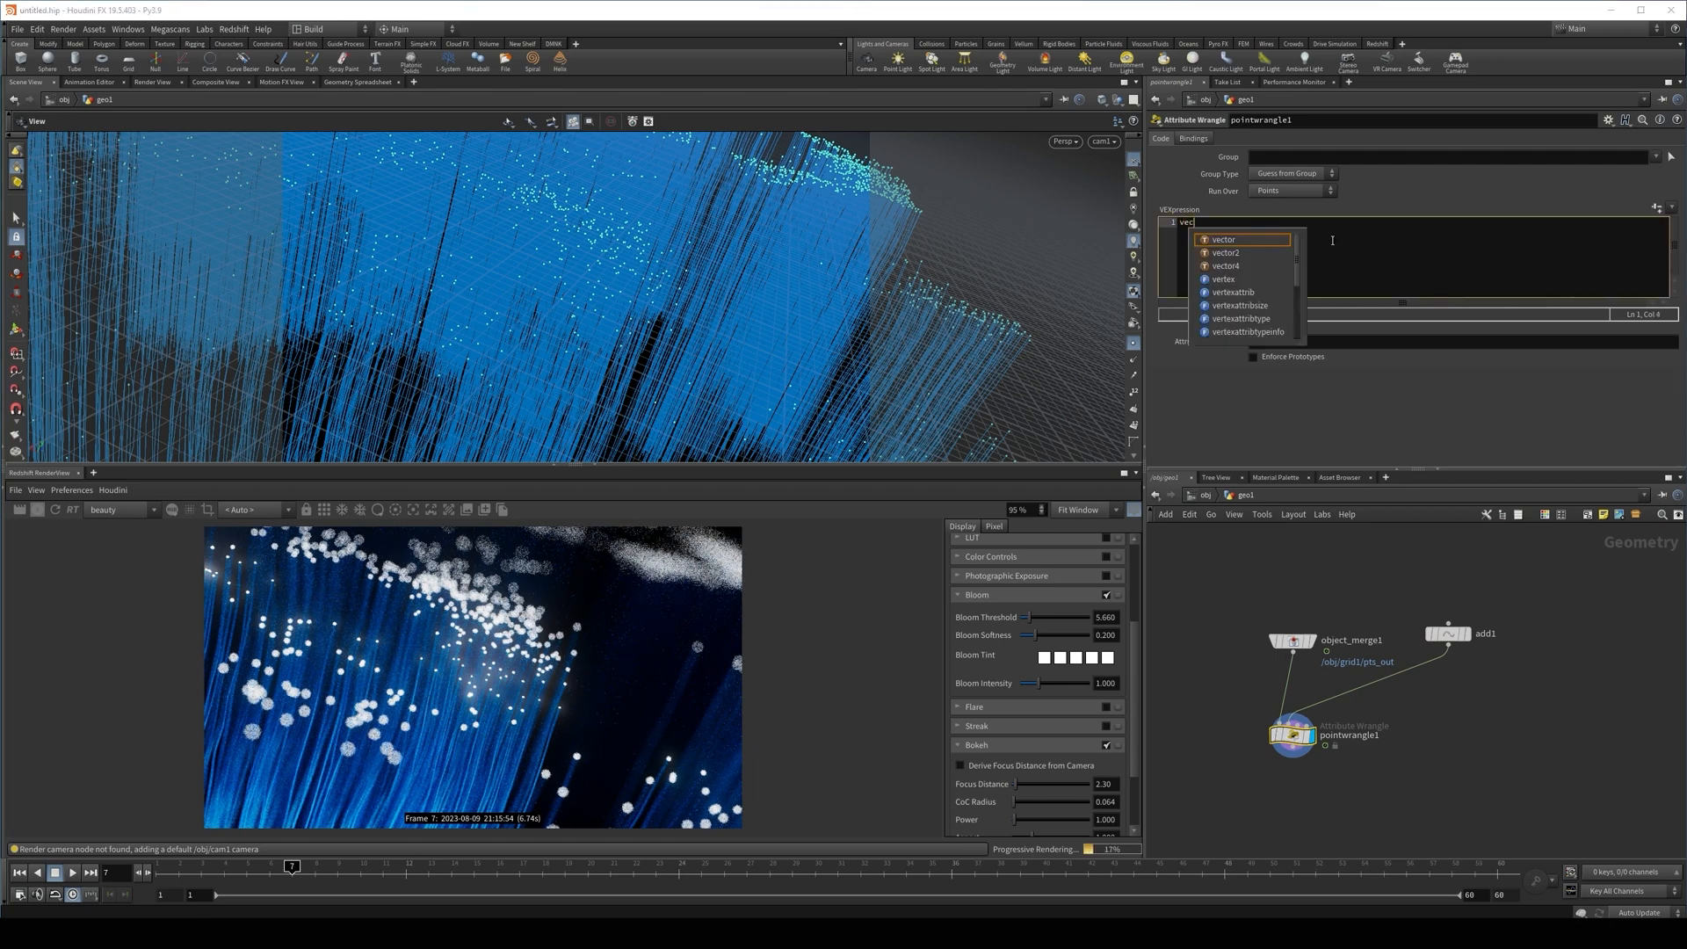
type("tor")
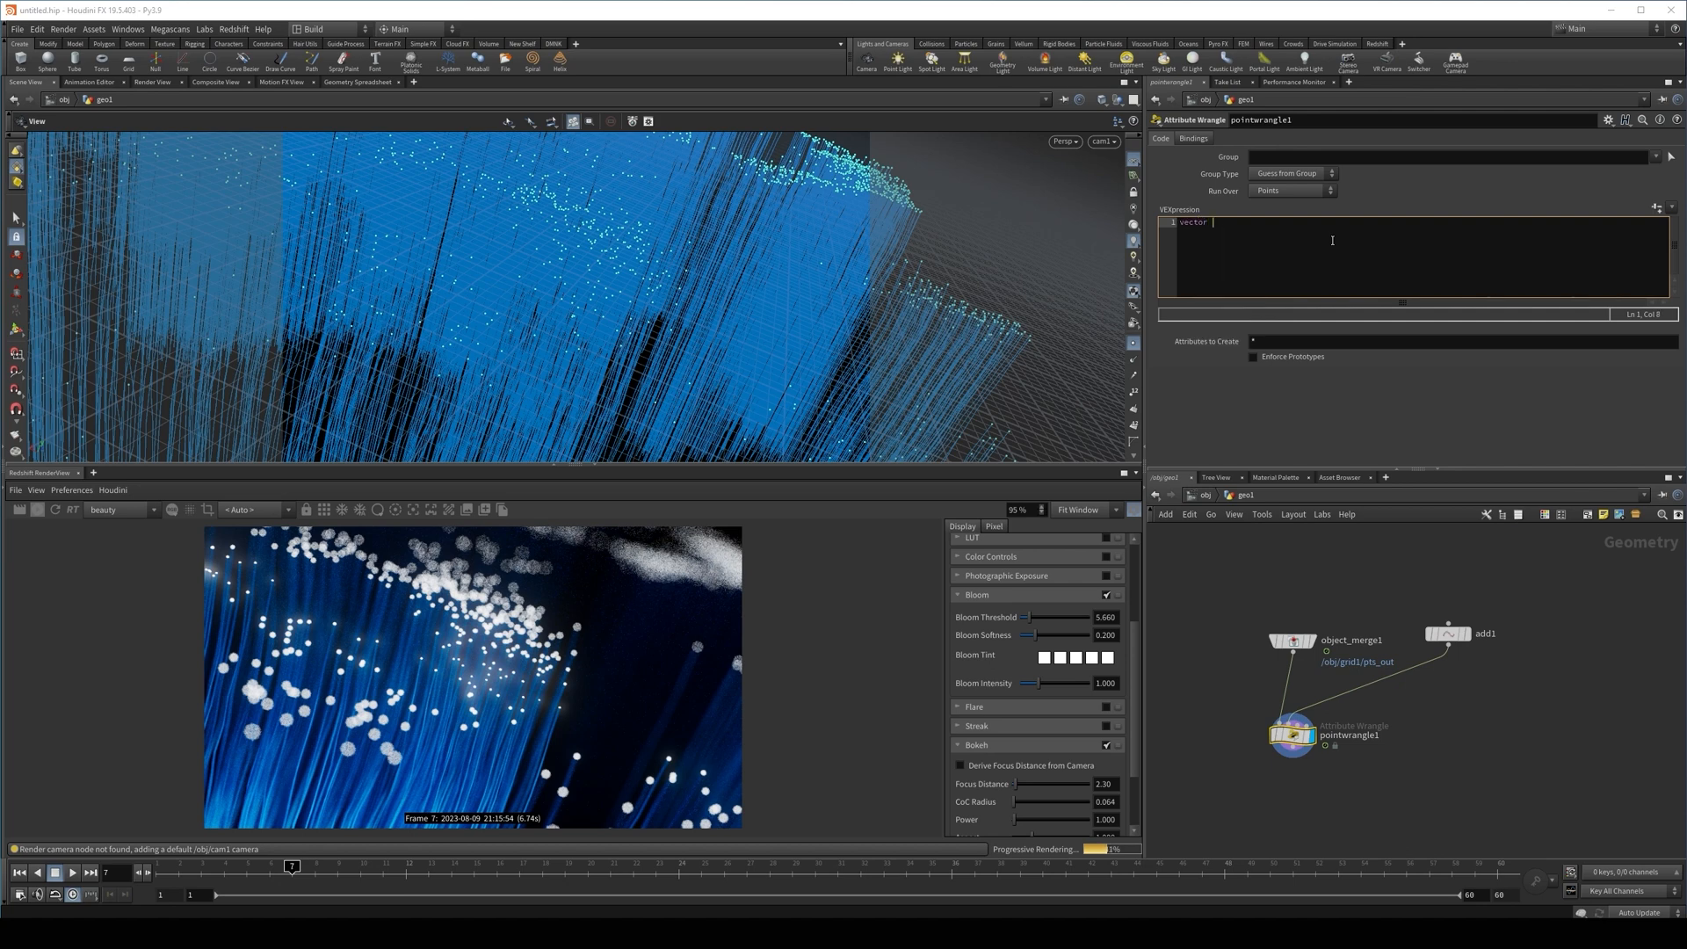
type(" pos = ")
type("point(1,")
type(" \"")
type("\"")
type("P")
type(",")
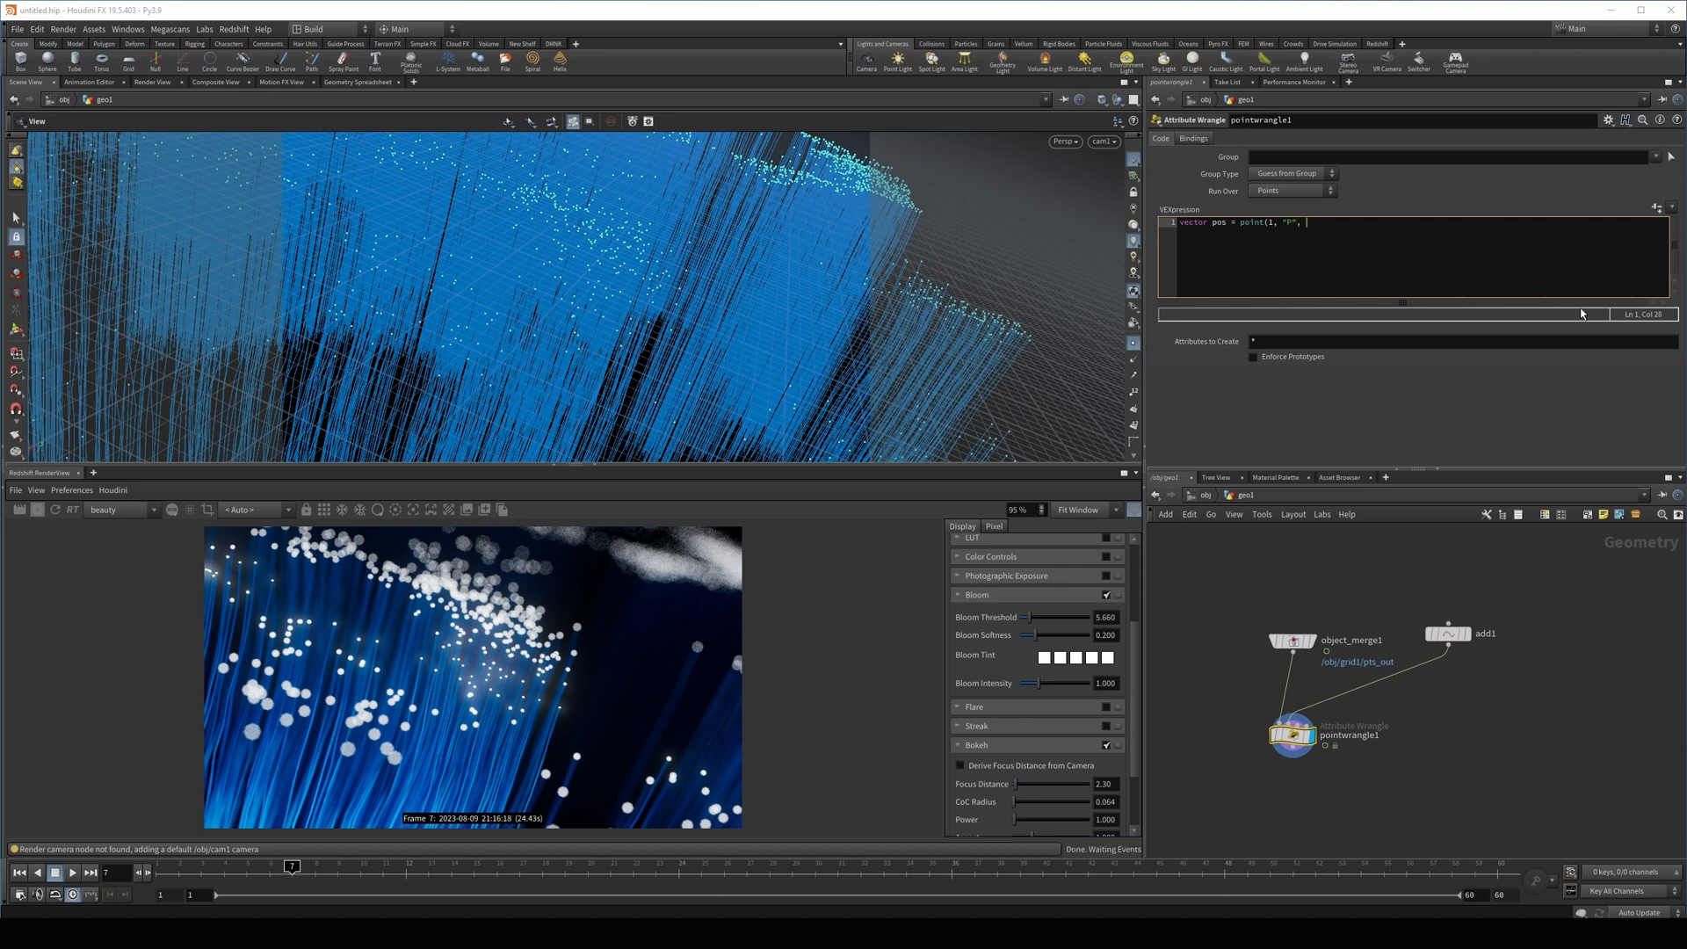
type(" 0);")
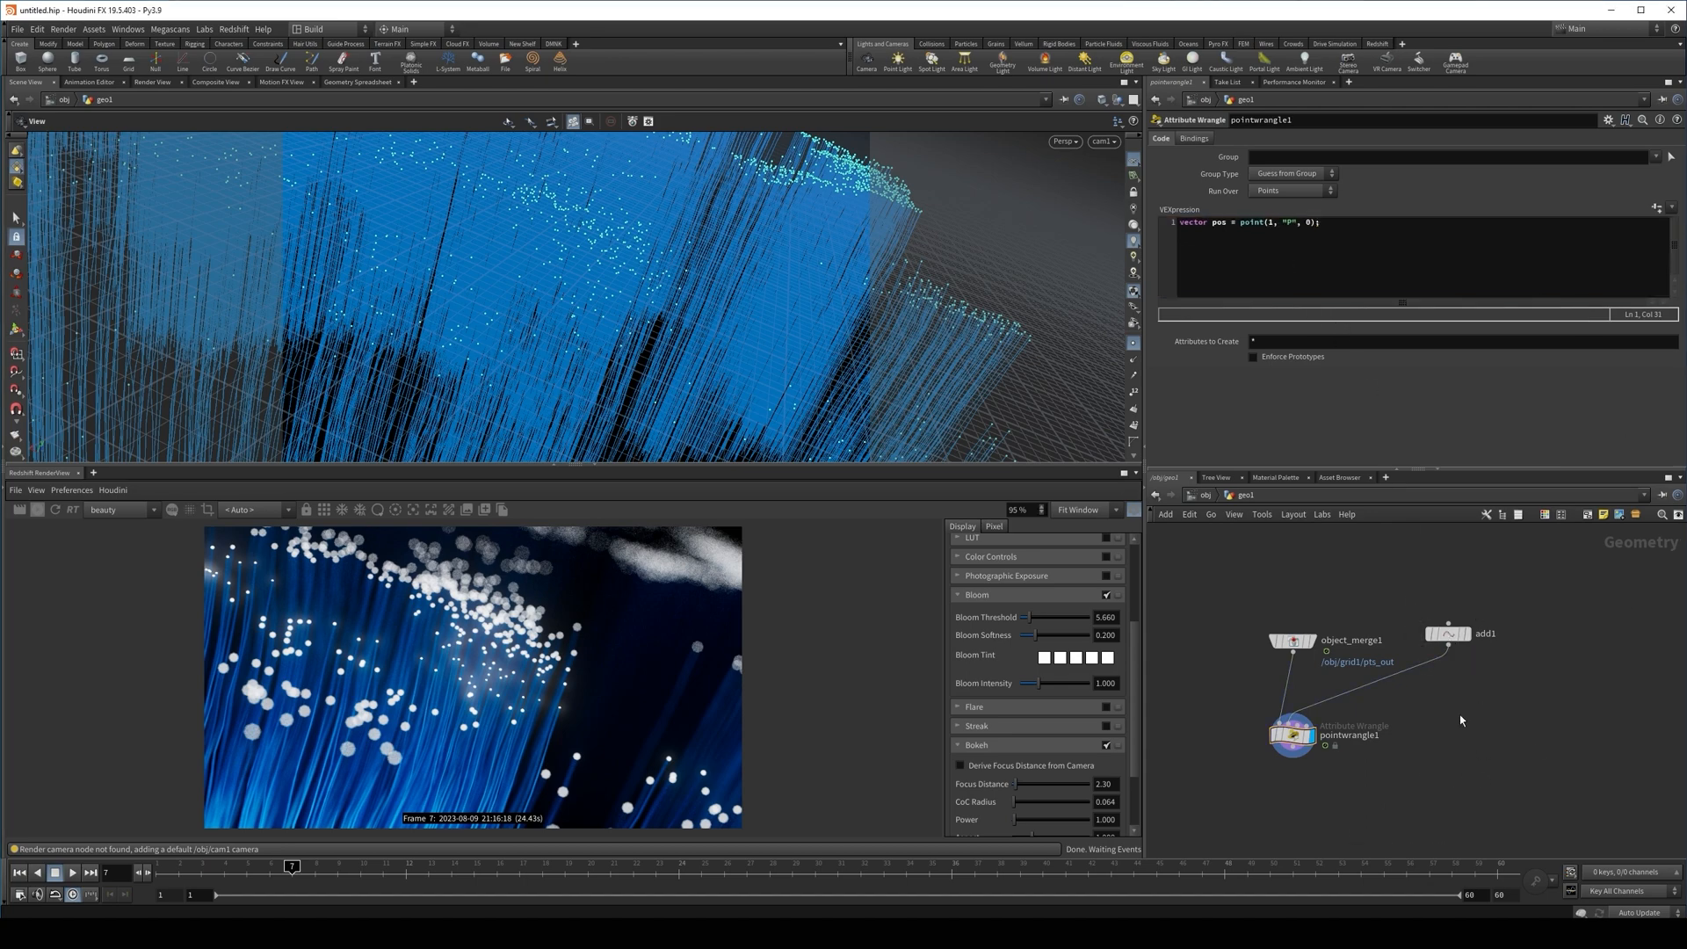
In pointwrangle1's VEXpression, add f@fade = fit(distance(@P, pos), 0, 7, 18, 0); and refresh the Redshift render
left_click(1343, 222)
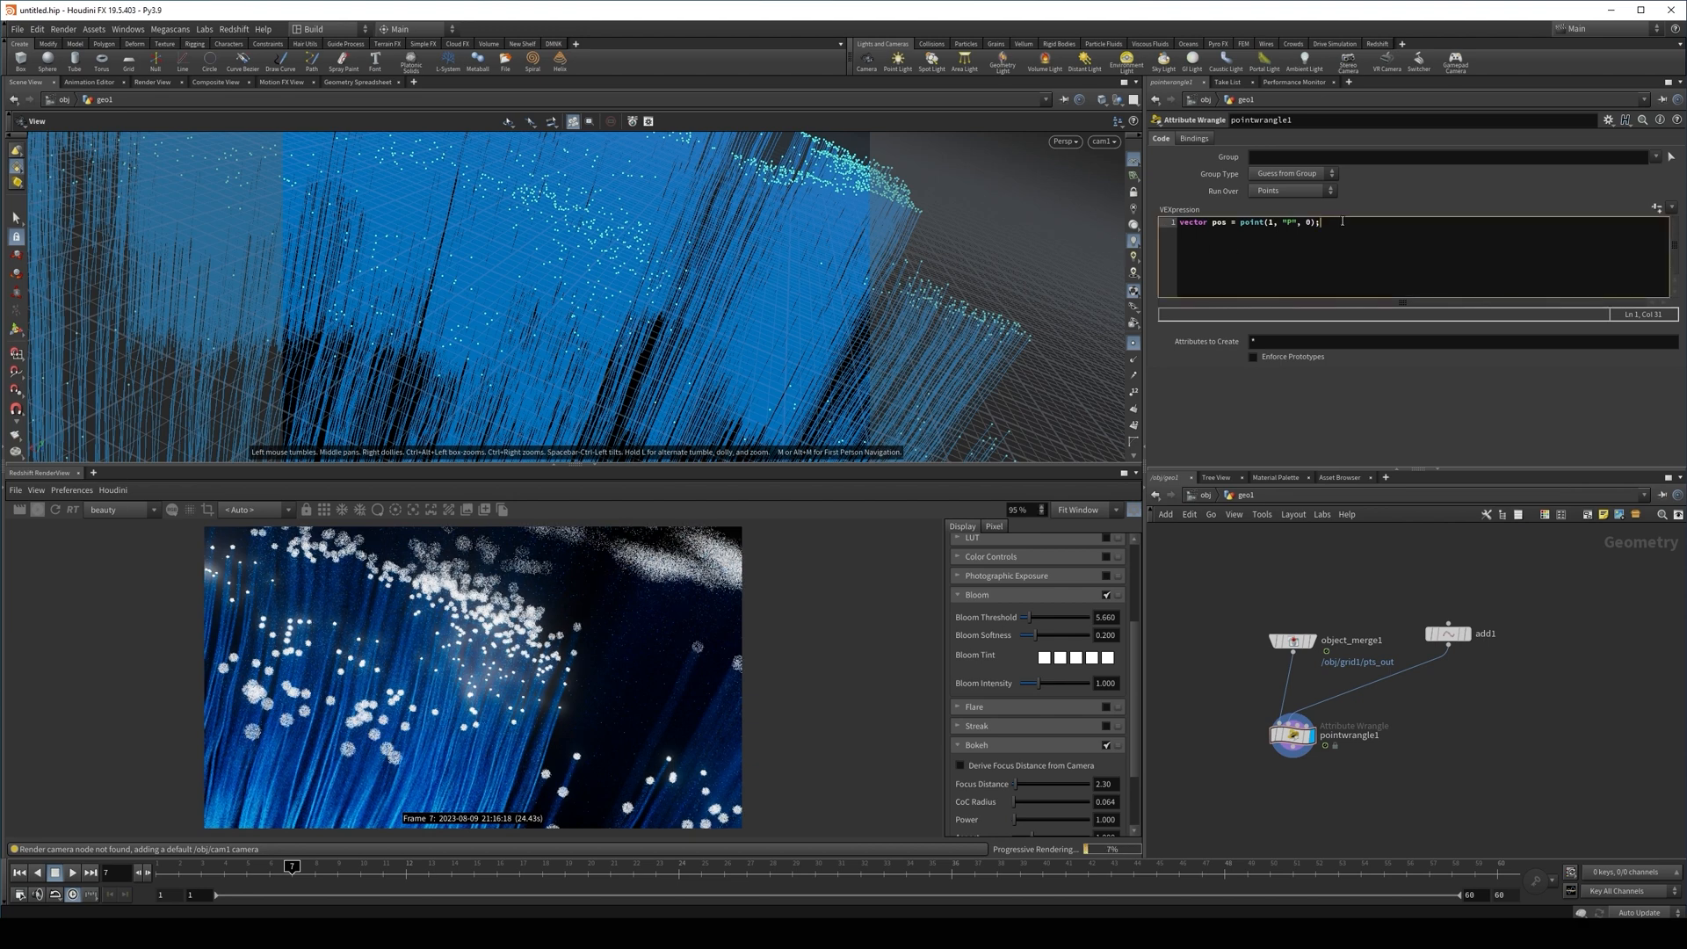
key("Return")
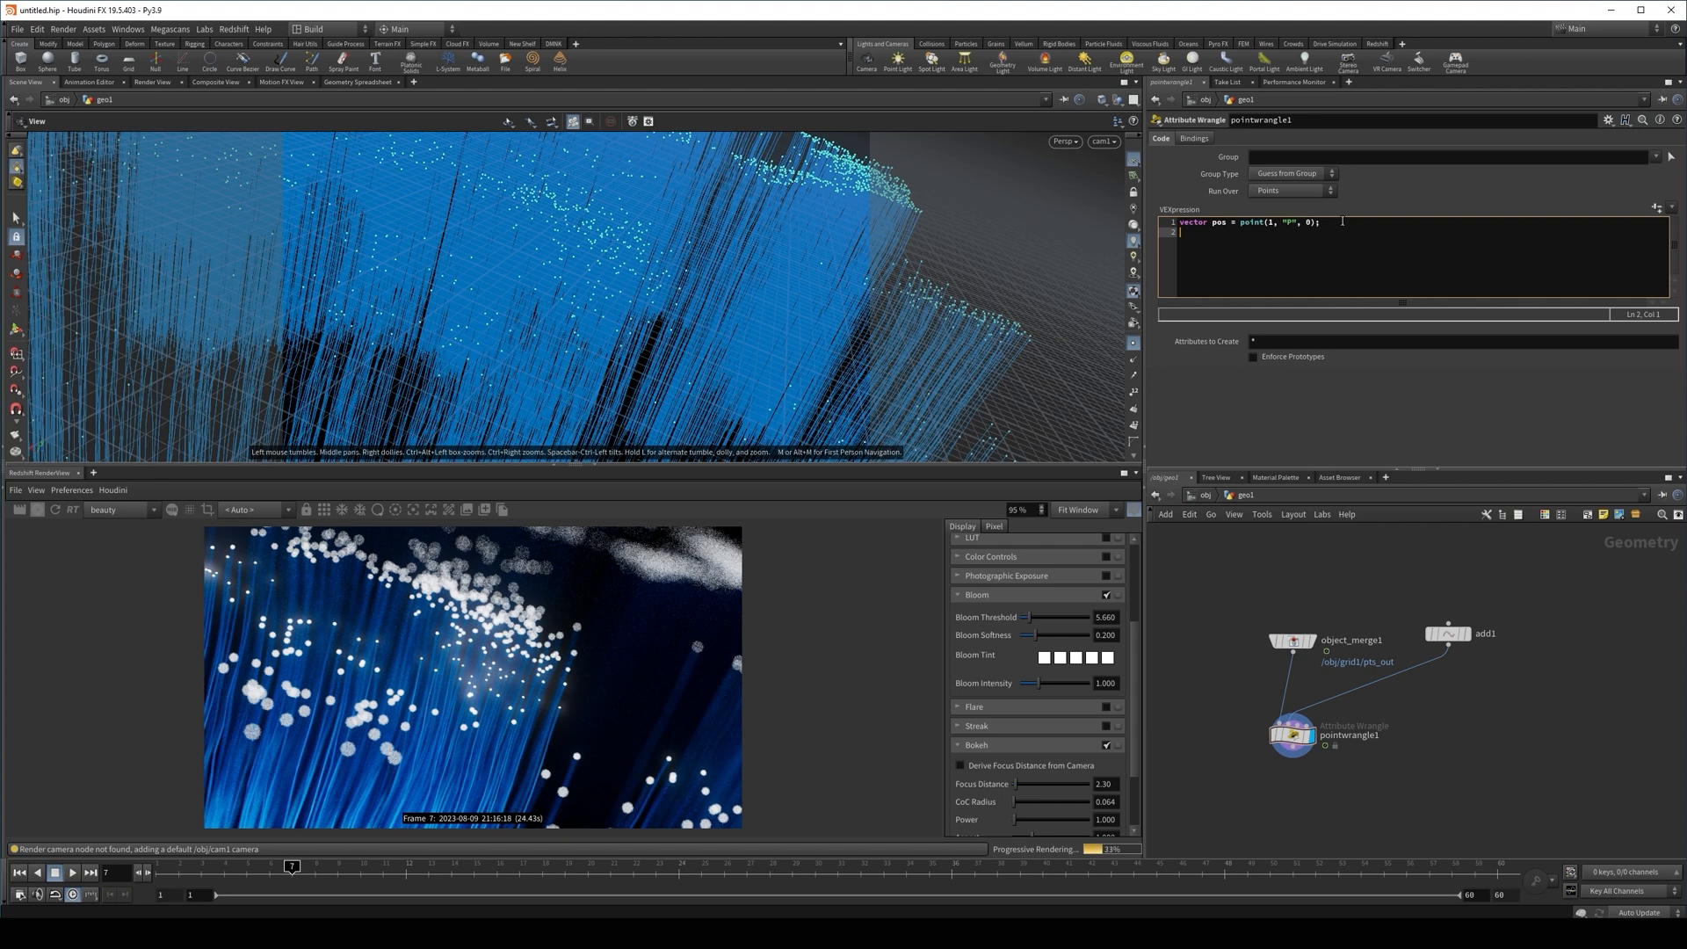
key("Return")
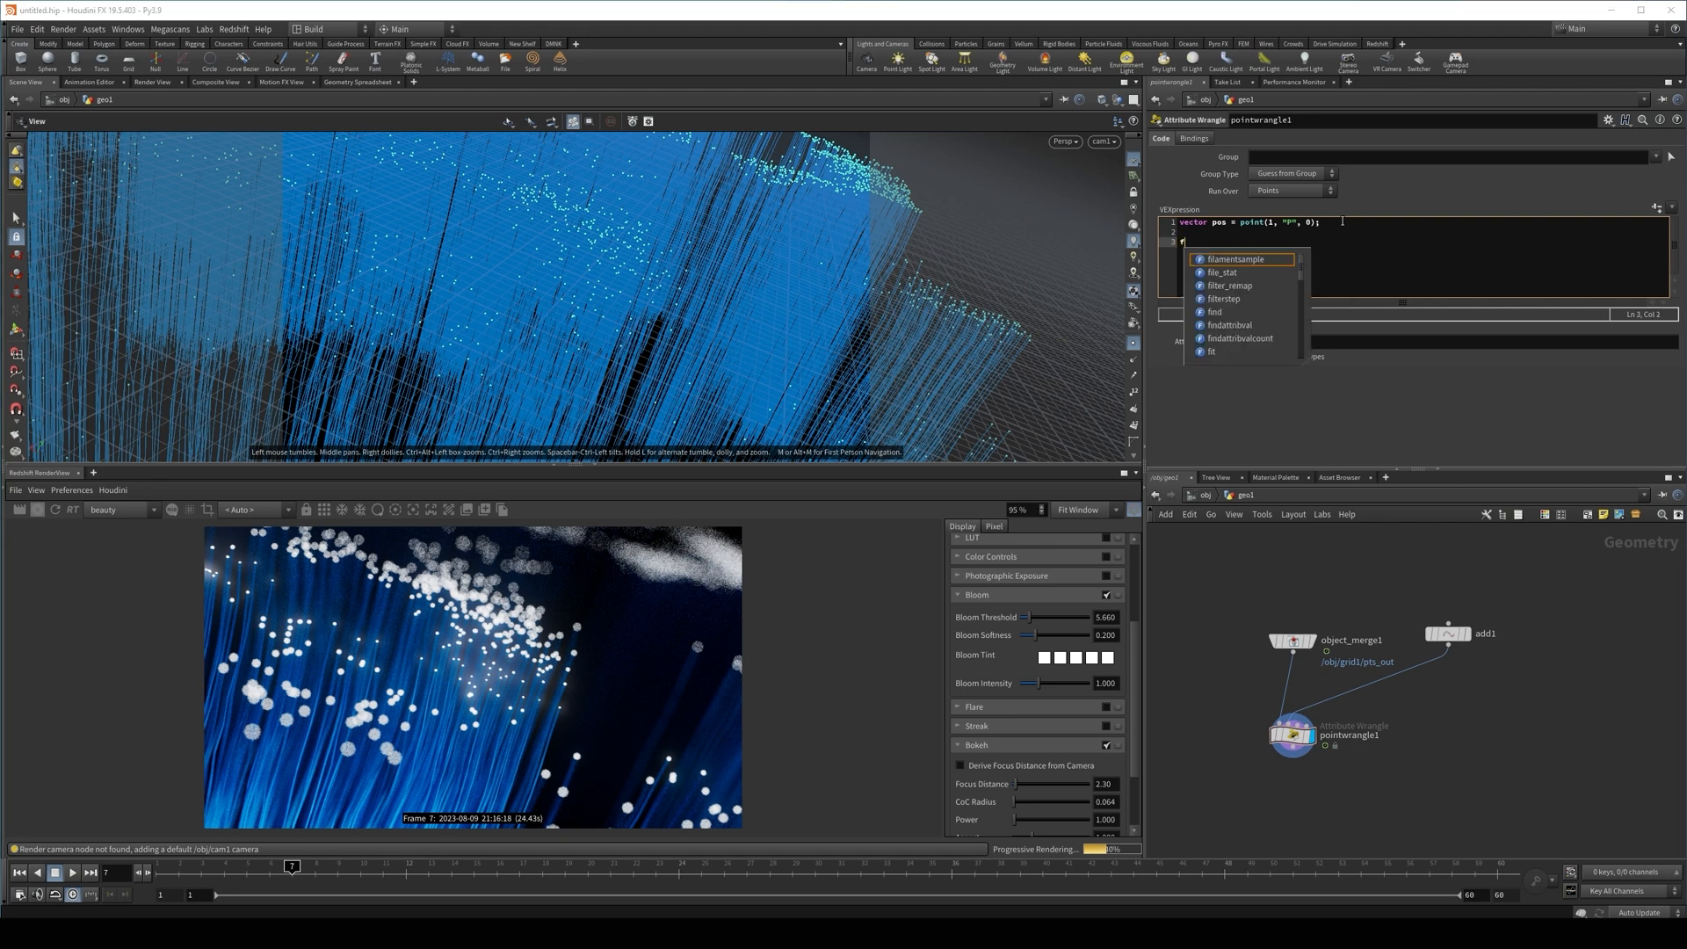
type("f@fade")
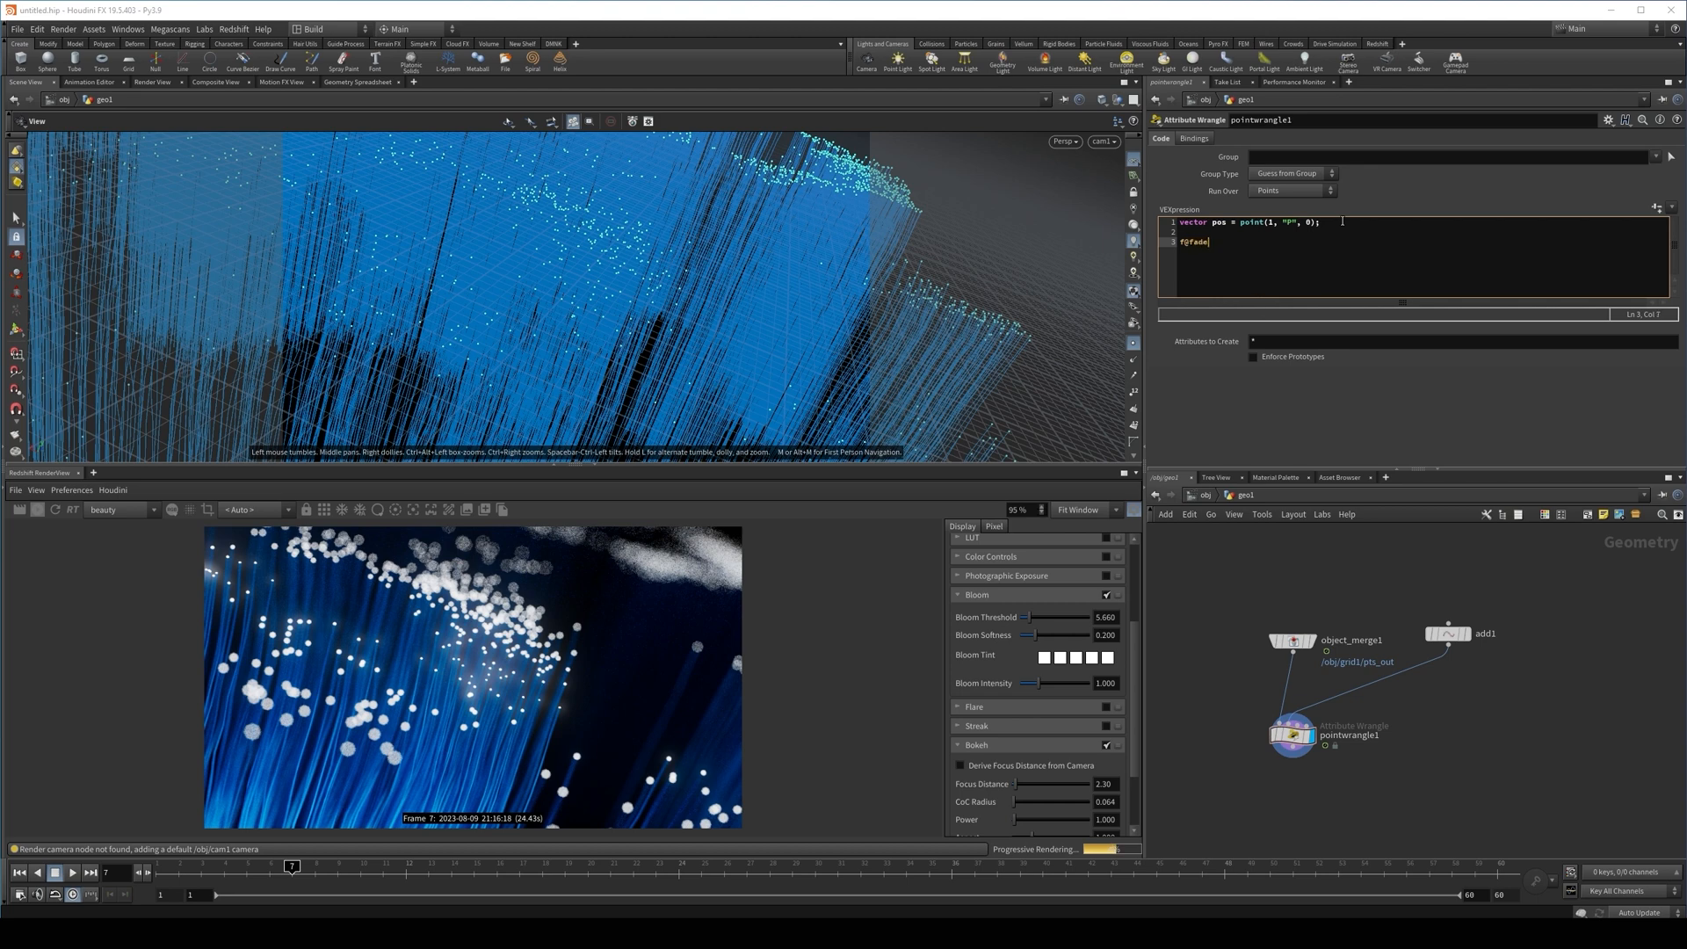
type(" =")
type("fit(")
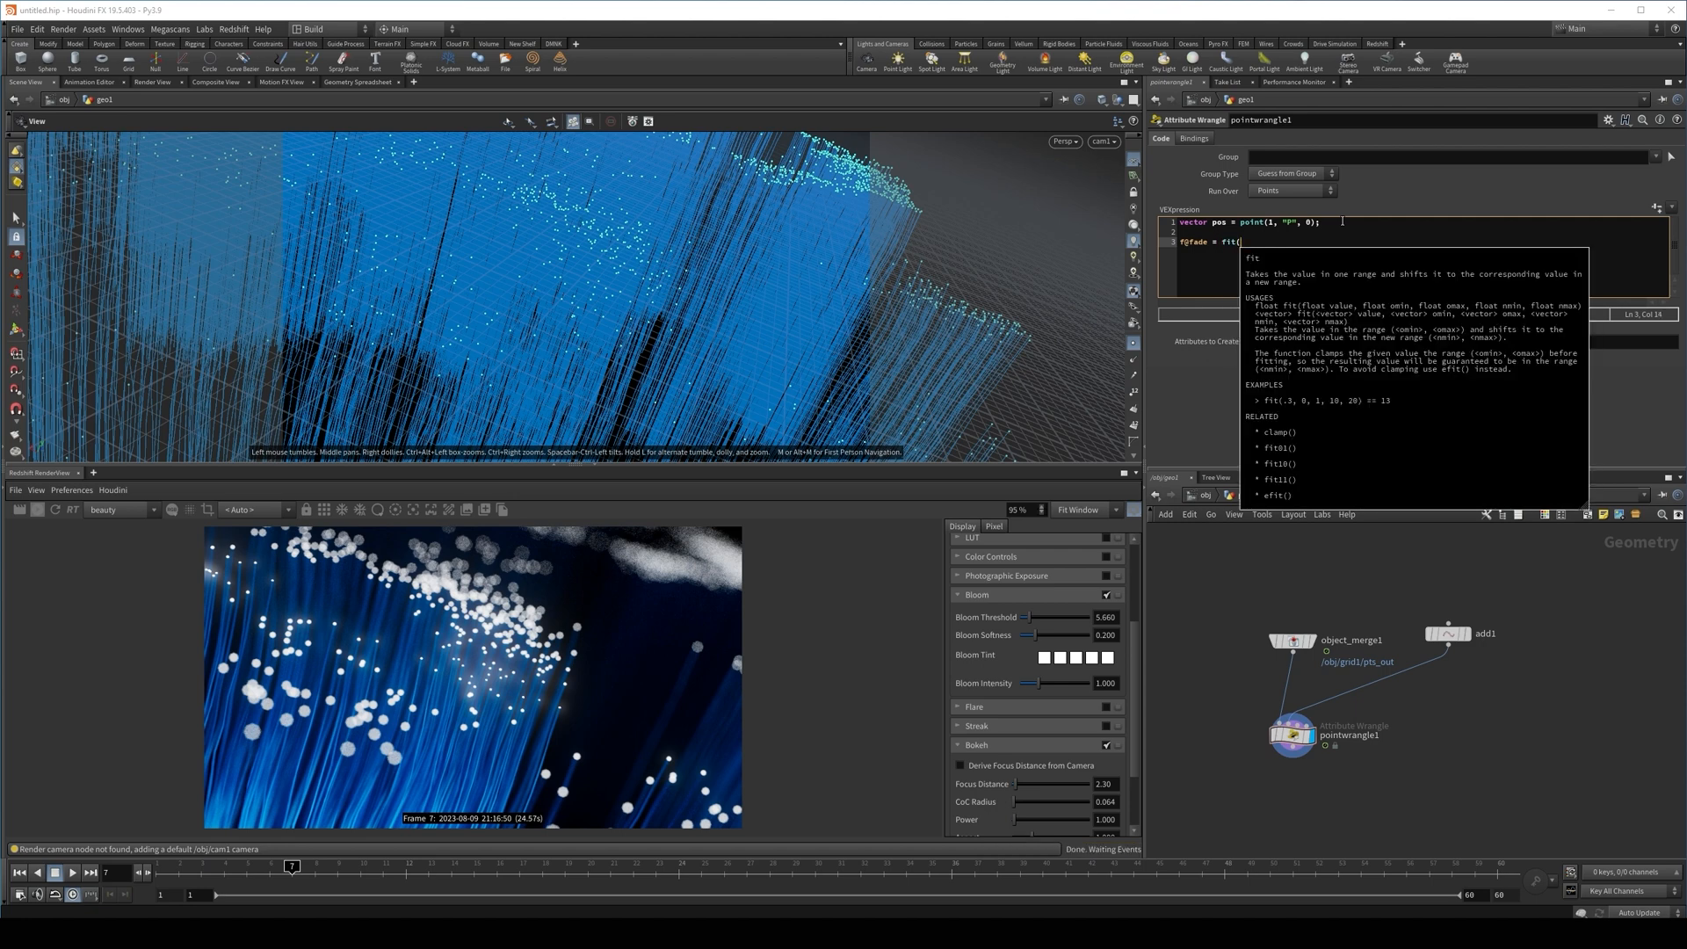
type("distance")
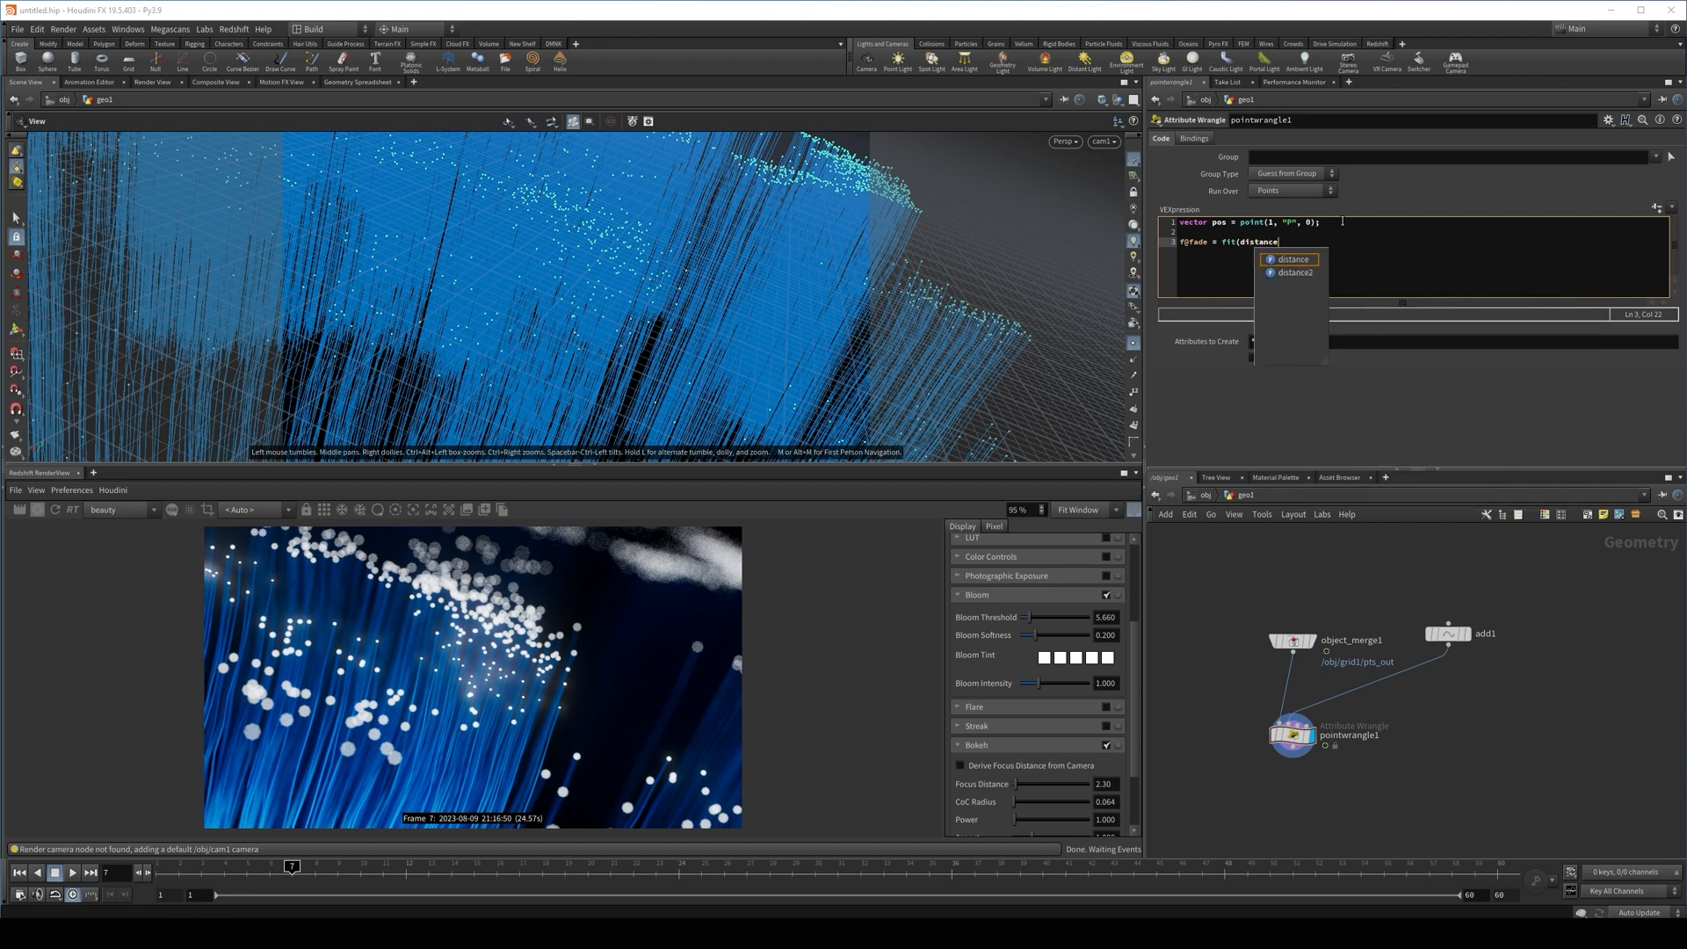
type("(")
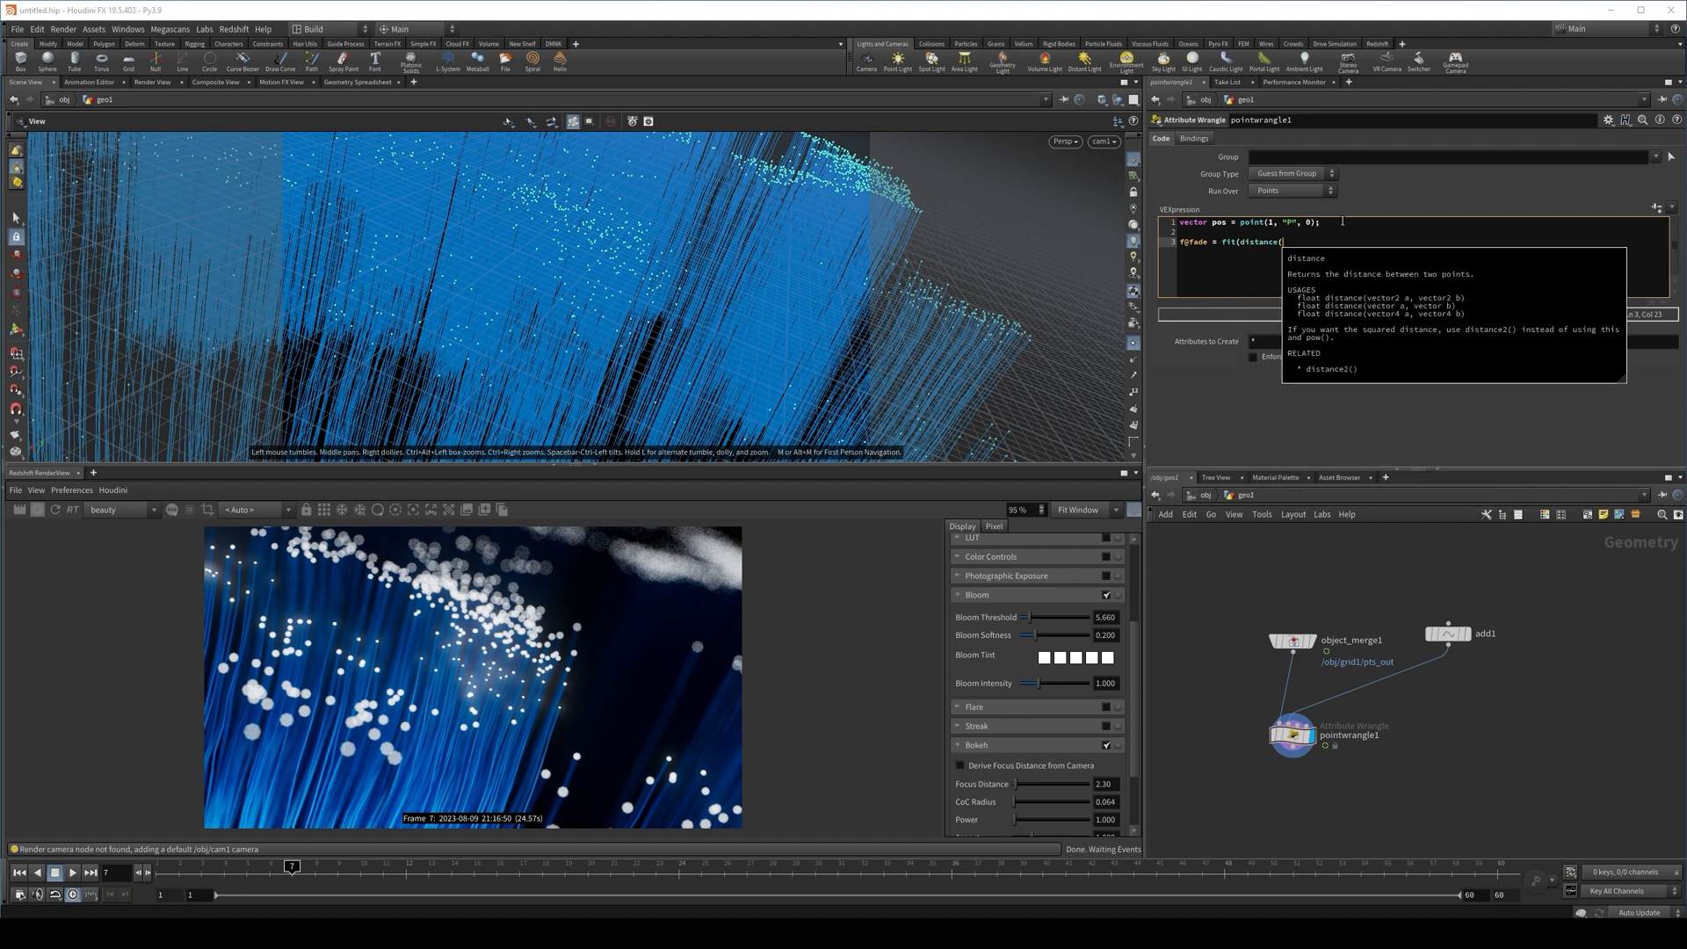
type("@P,")
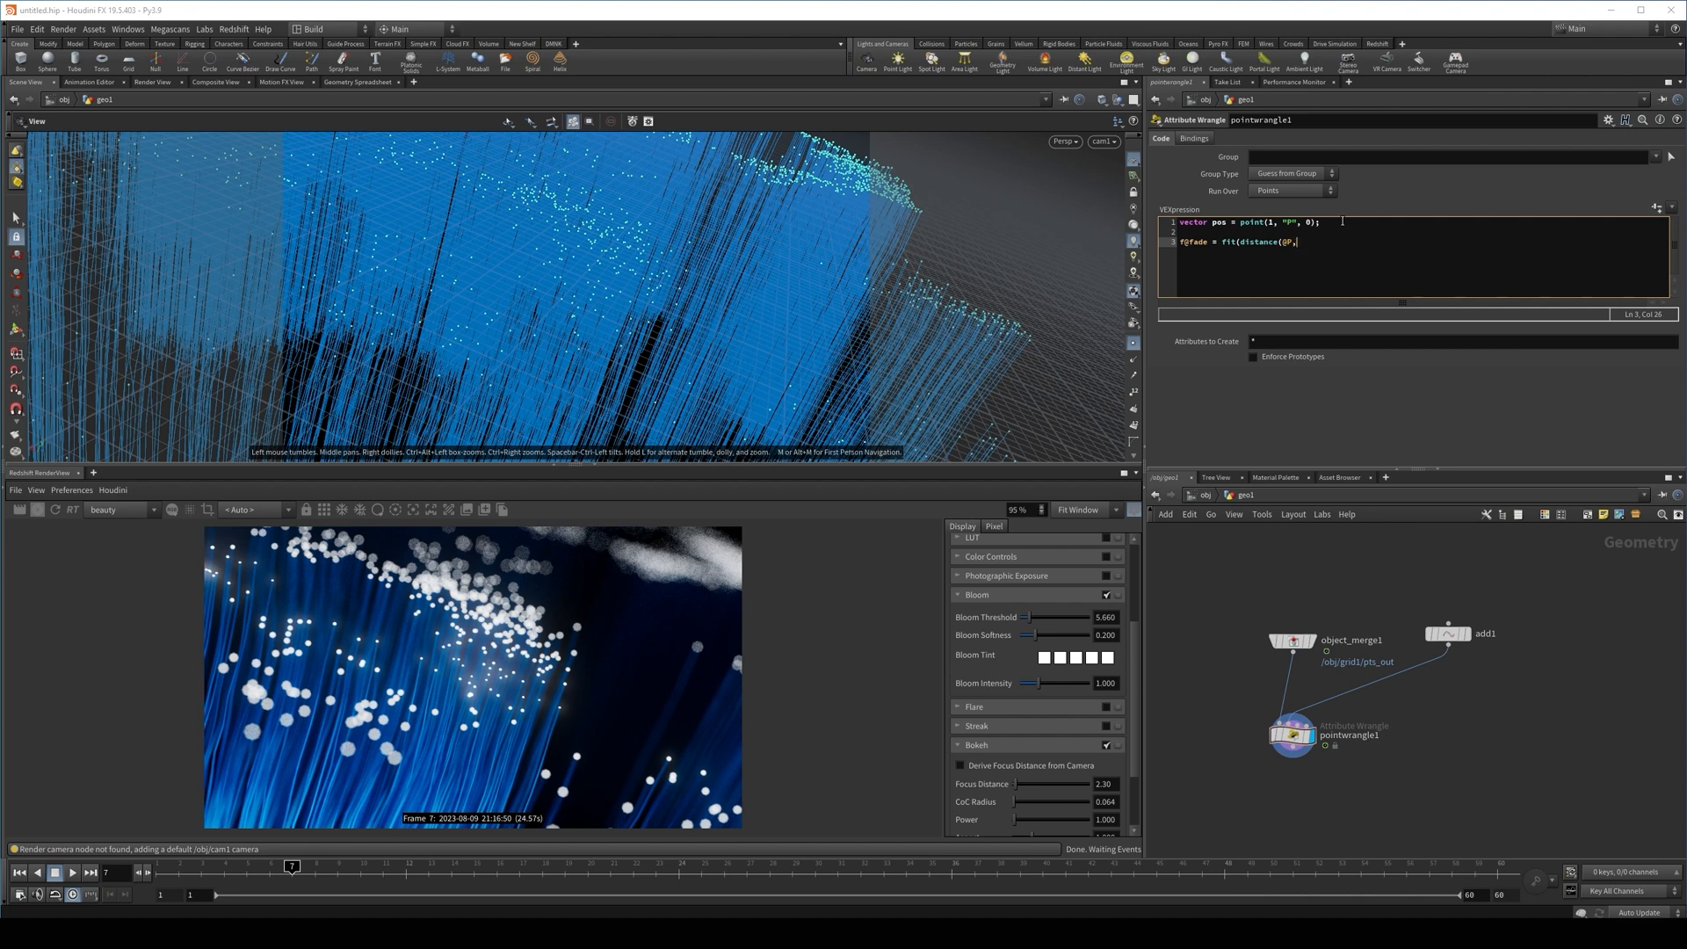
double_click(1217, 224)
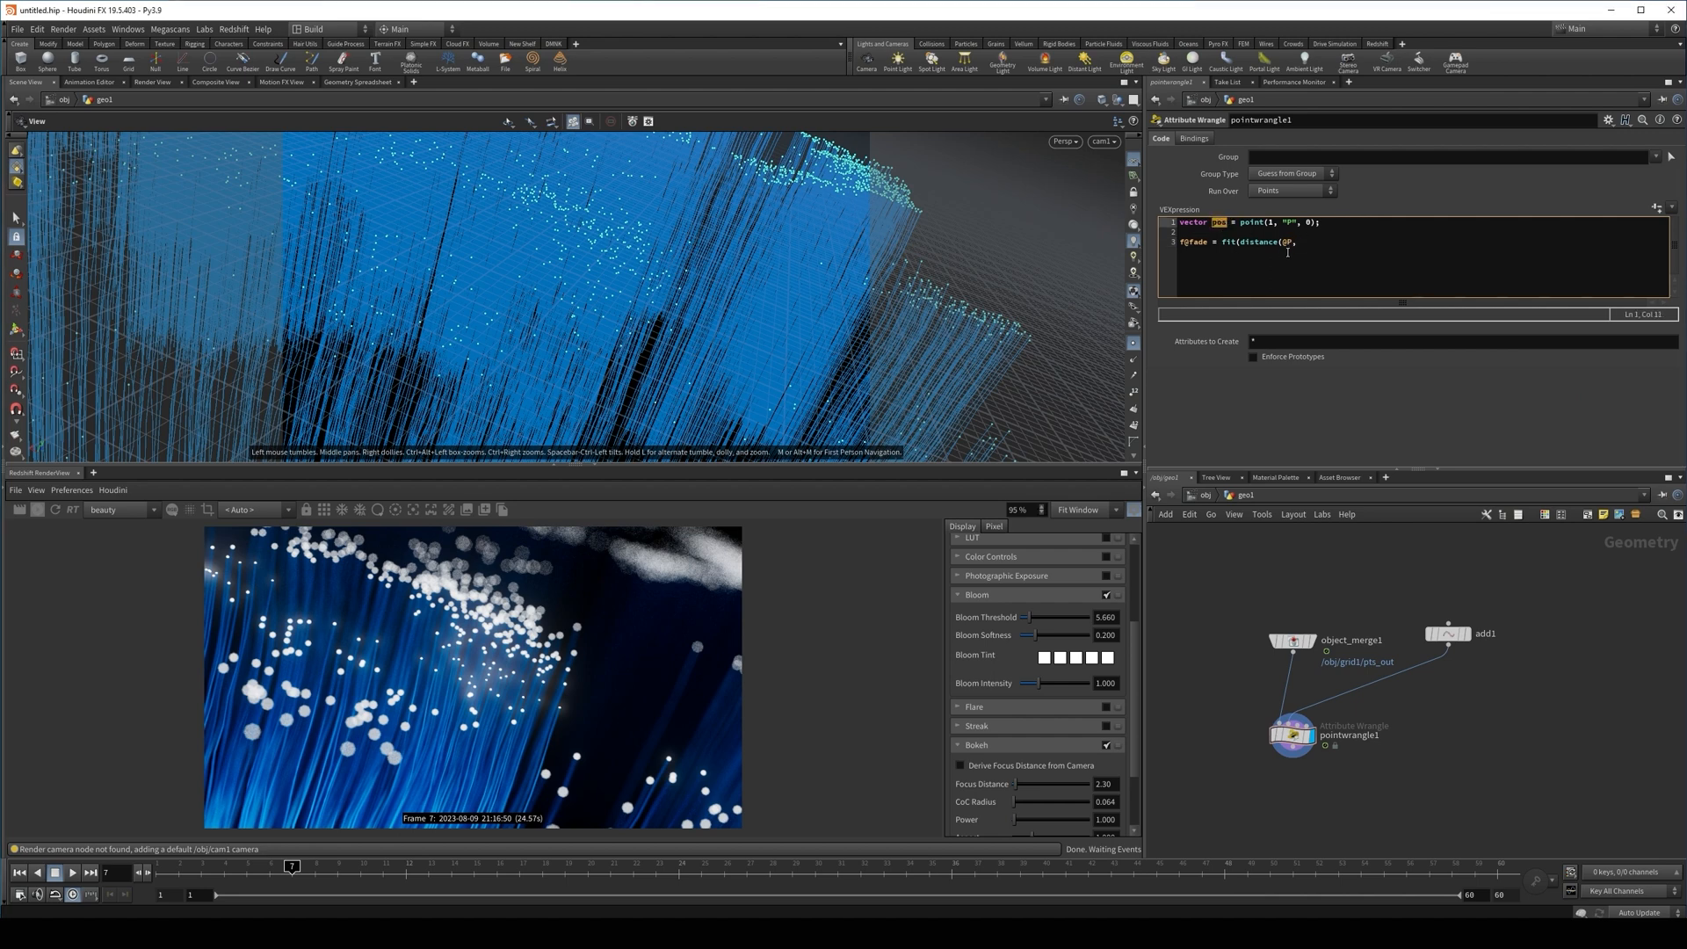
left_click(1330, 241)
type("pos), 0, 7, 18, 0);")
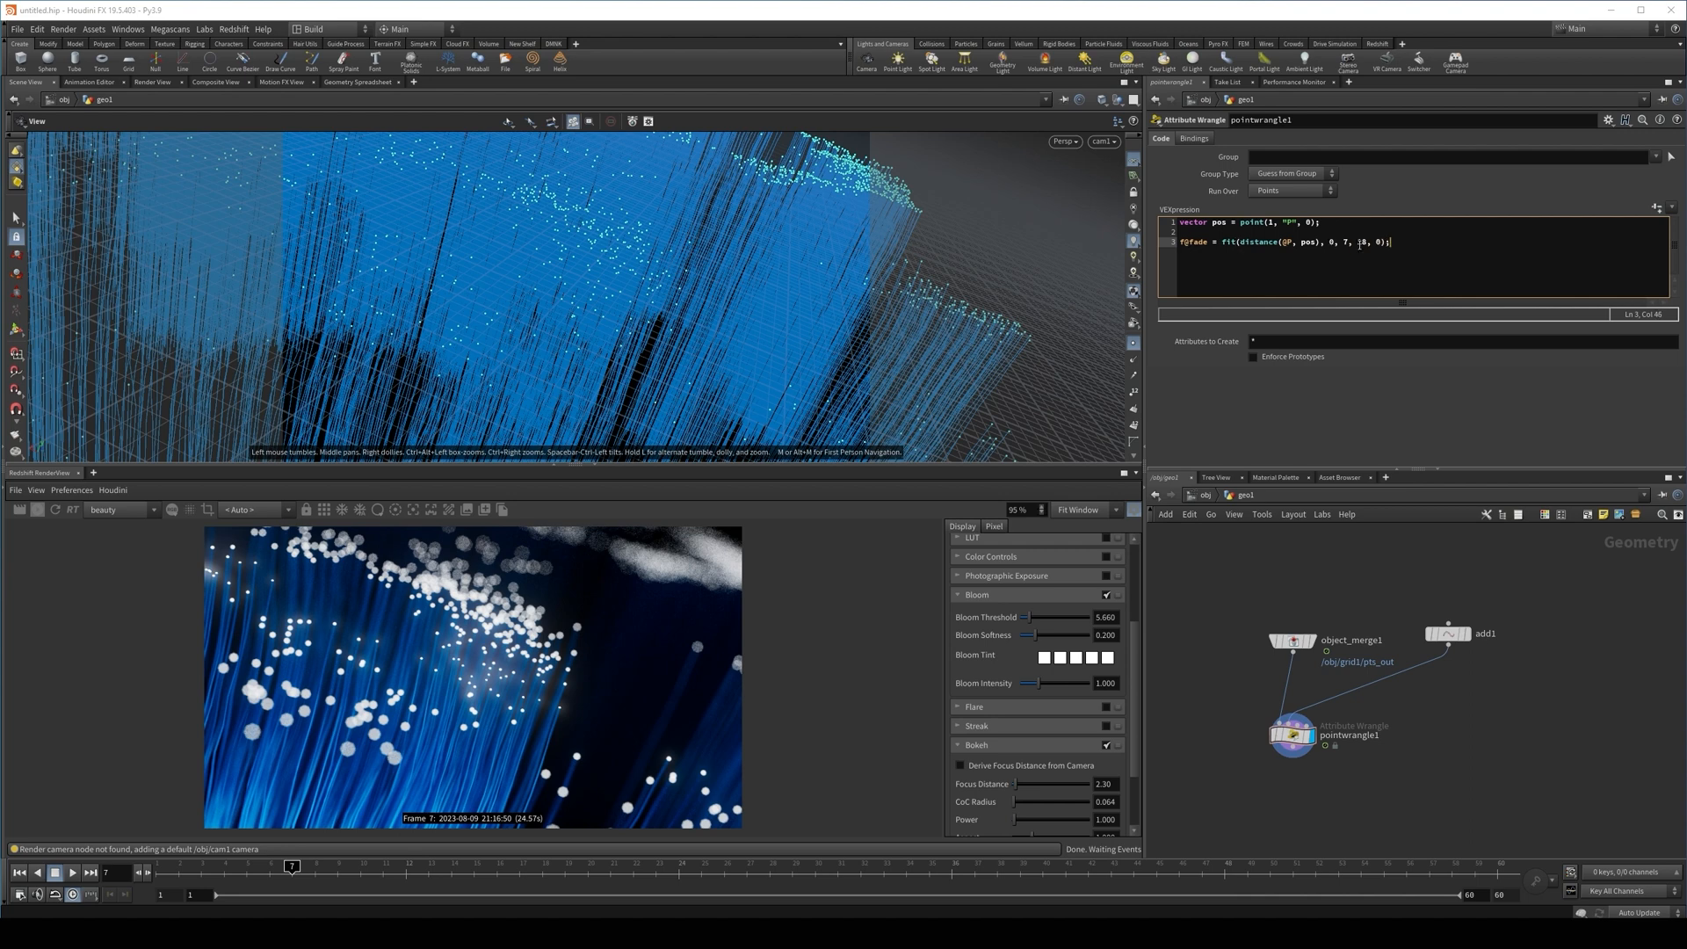
left_click(1596, 671)
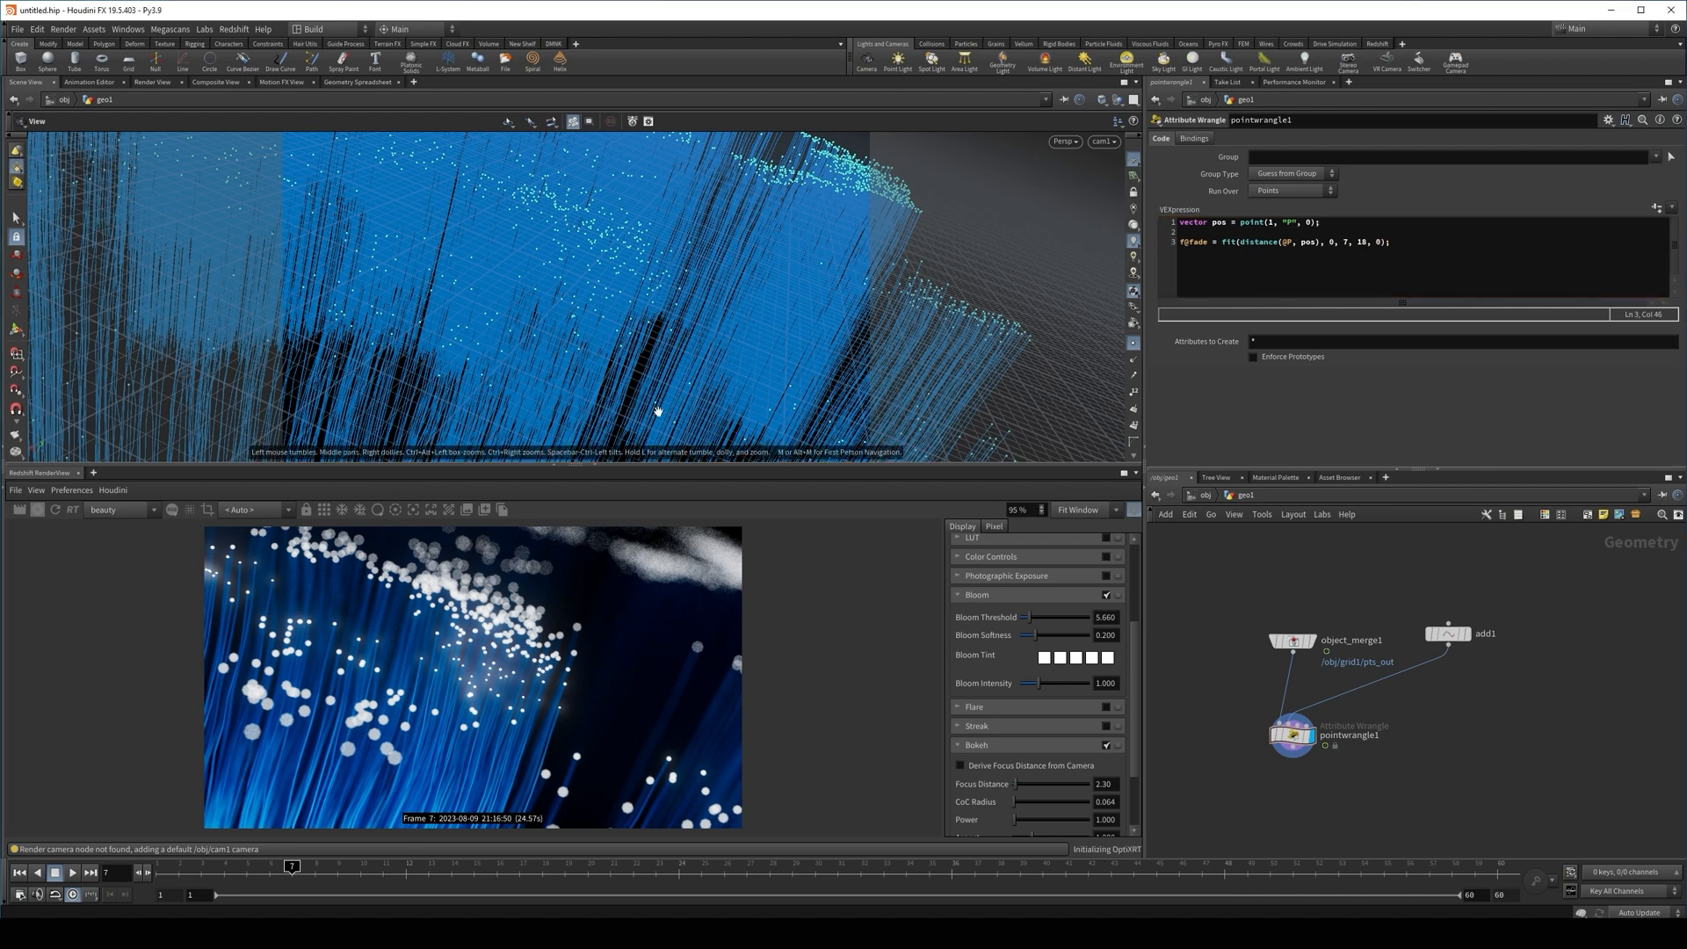
left_click(55, 511)
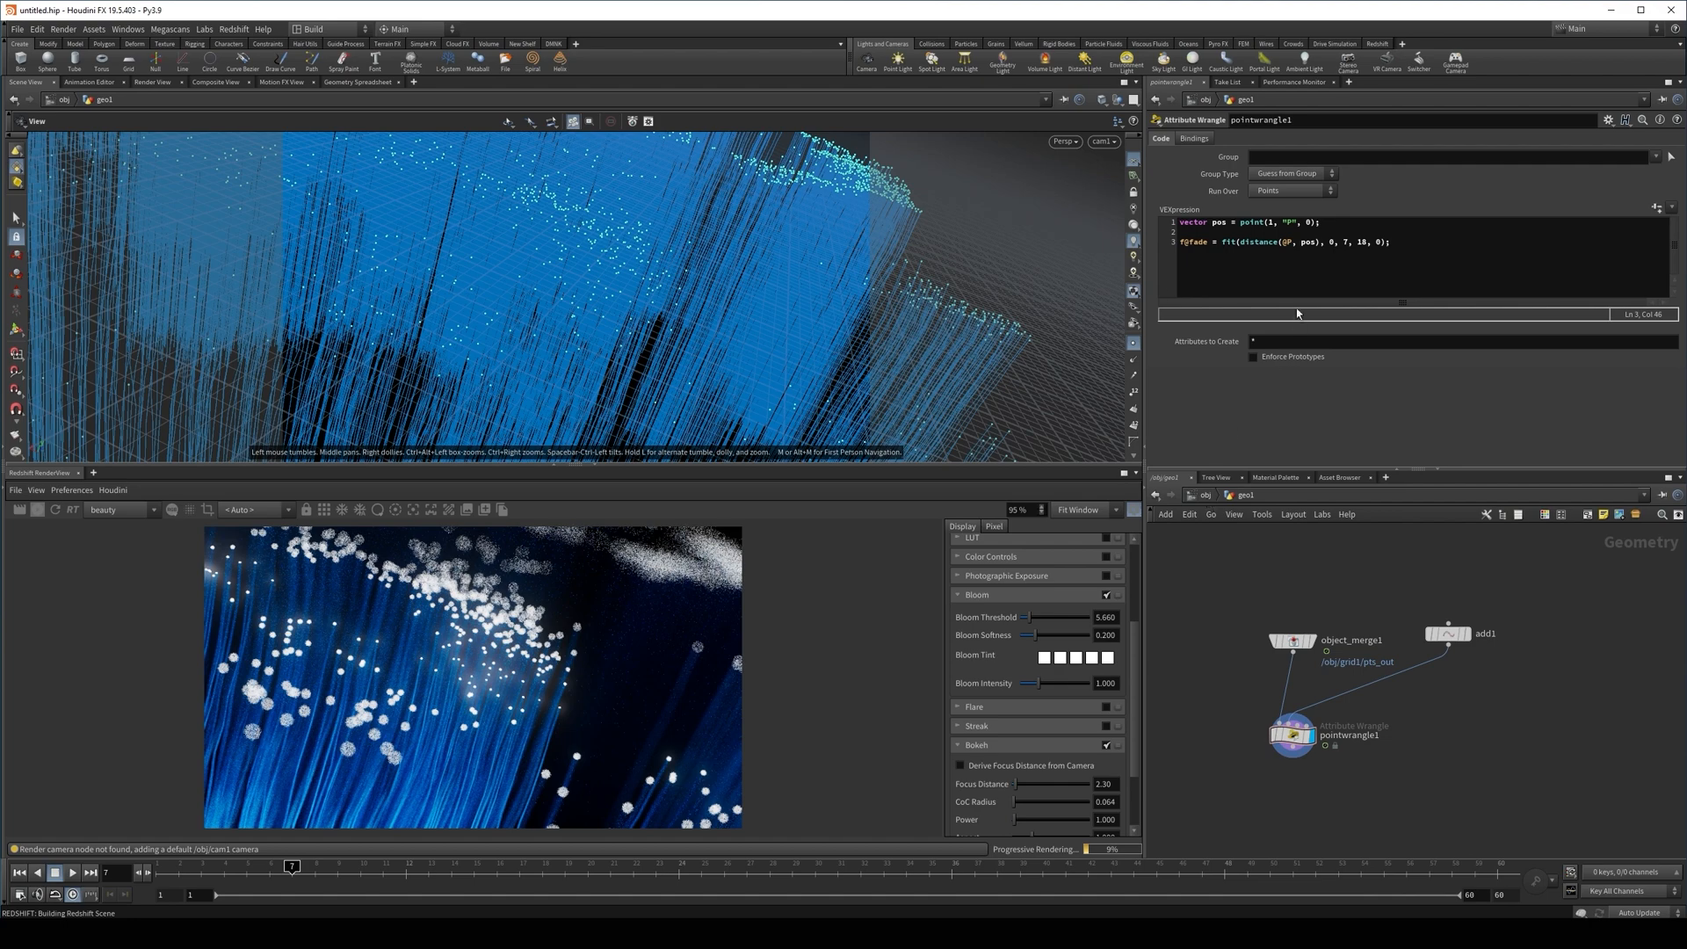
Inside the pts material in the mat network, add an RS Scalar User Data node before Incandescent1
left_click_drag(1180, 242, 1489, 243)
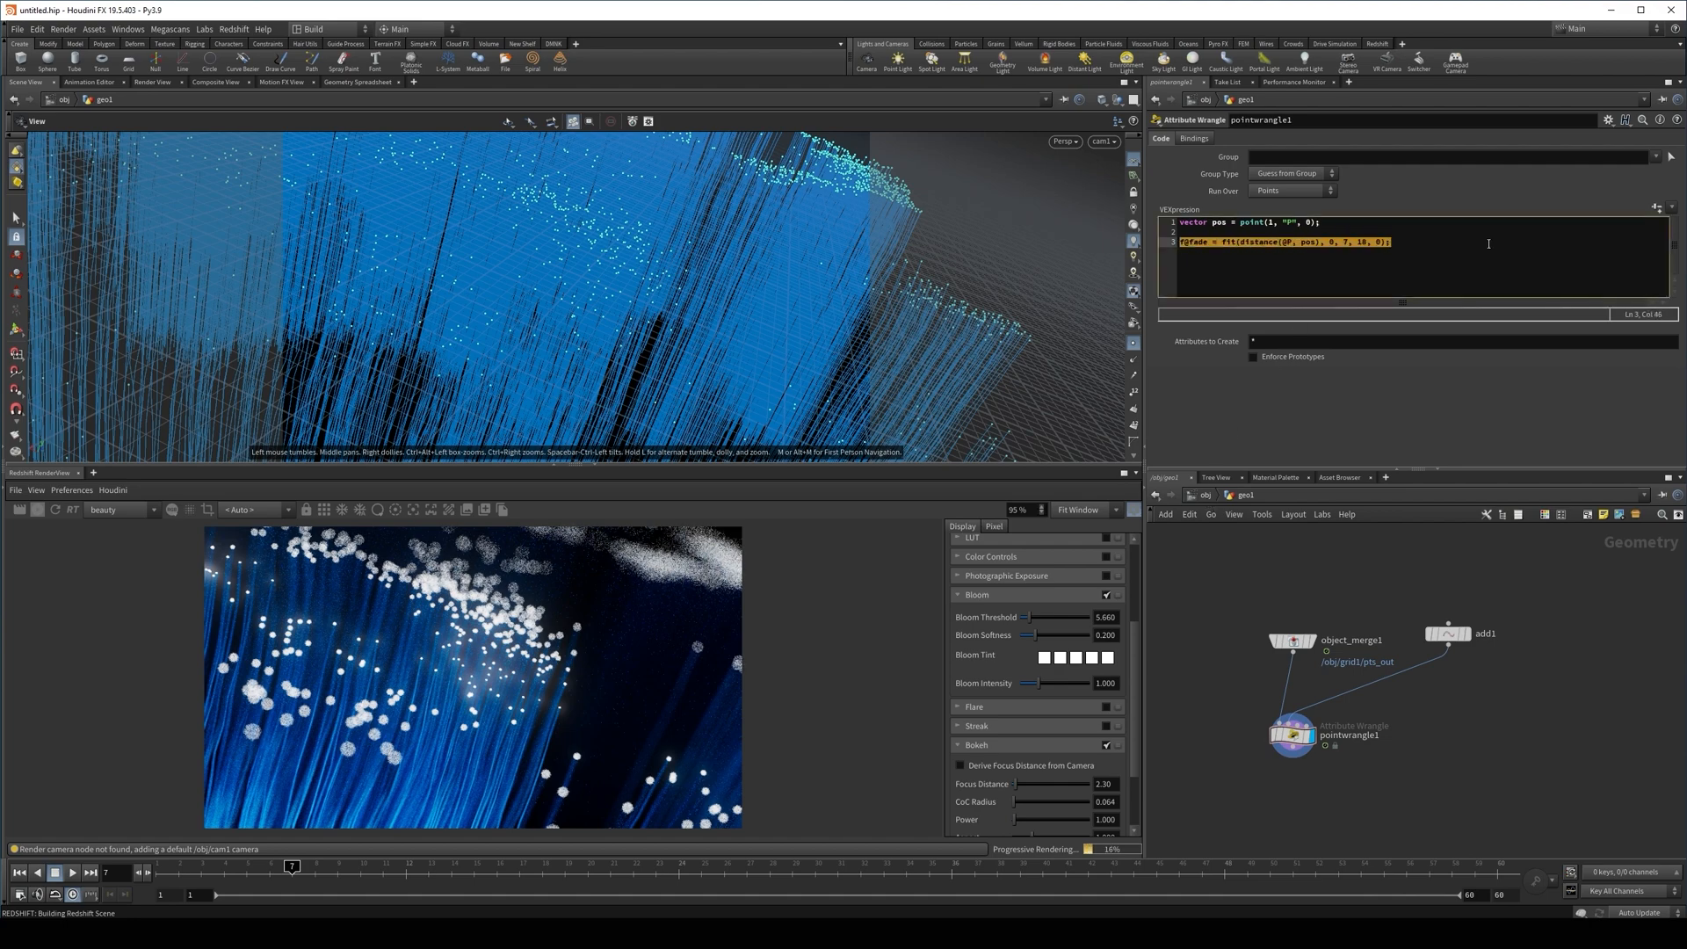
left_click(1206, 498)
left_click(1206, 498)
left_click(1225, 539)
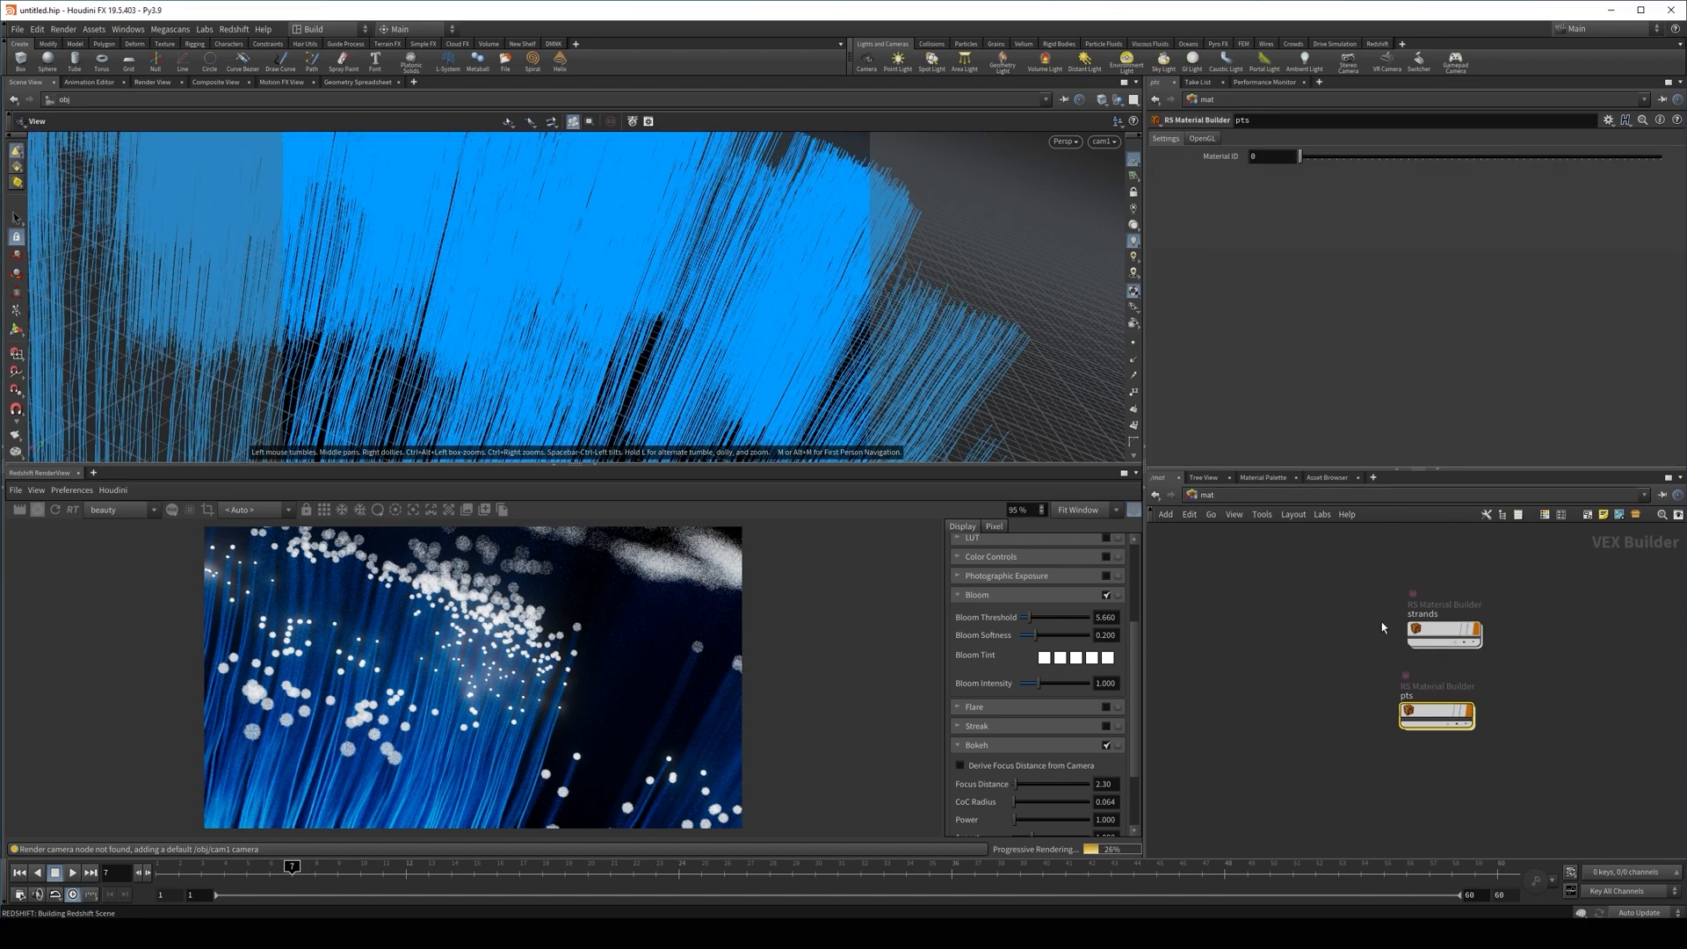
double_click(1433, 712)
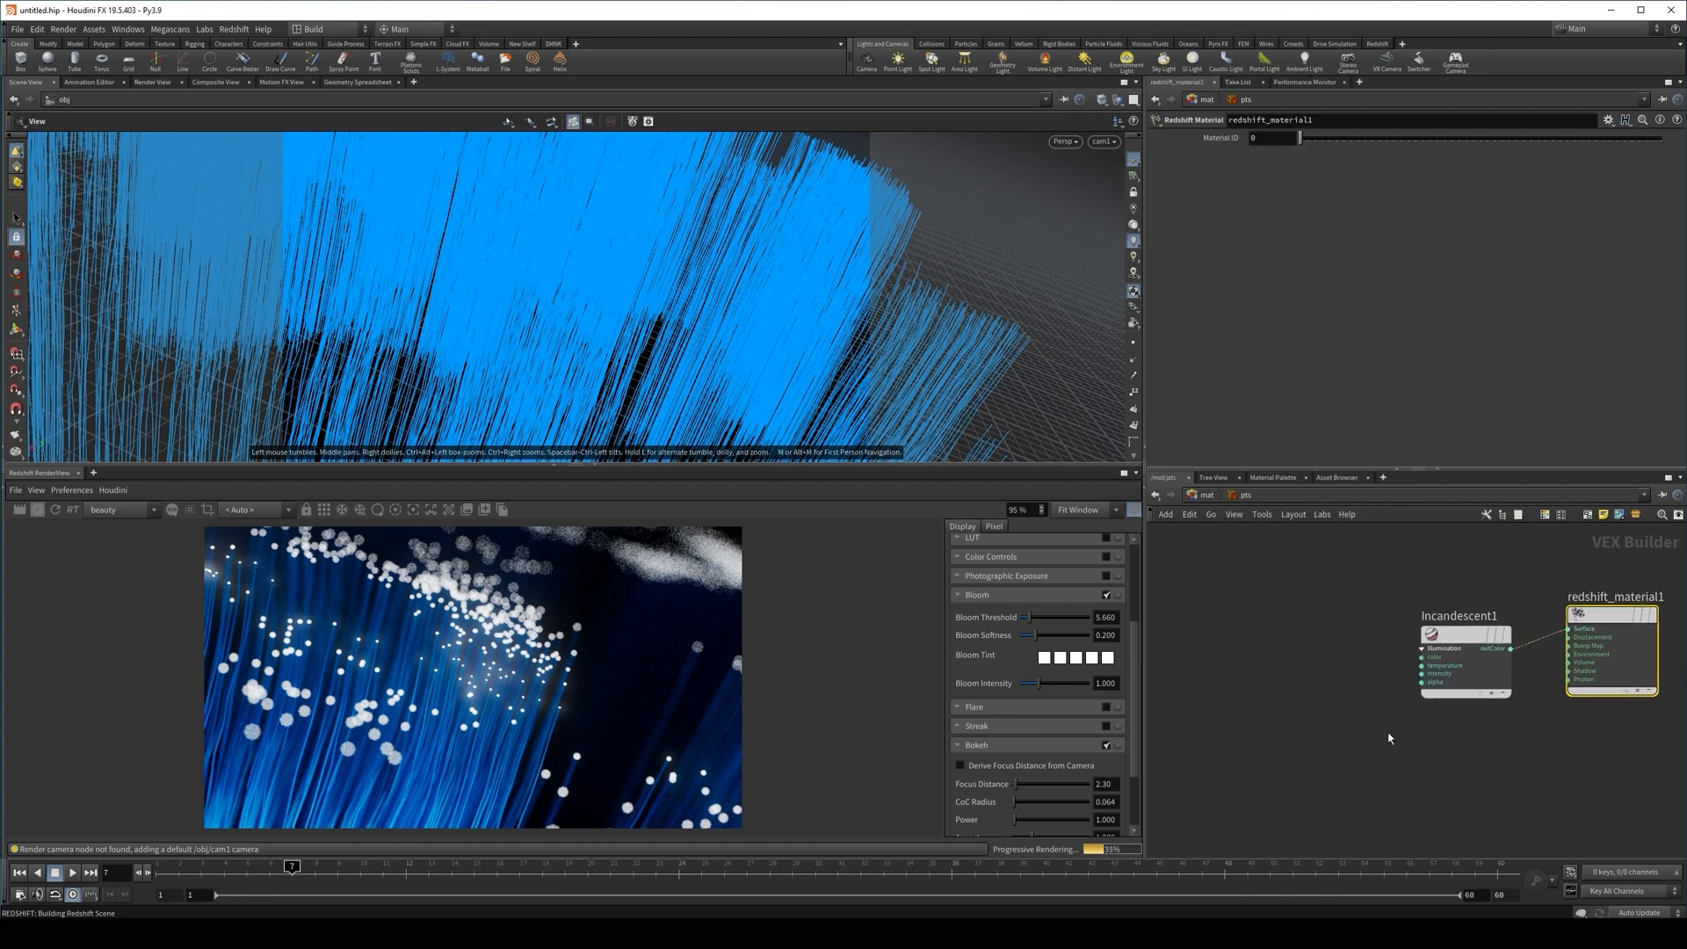
key("Tab")
type("sca")
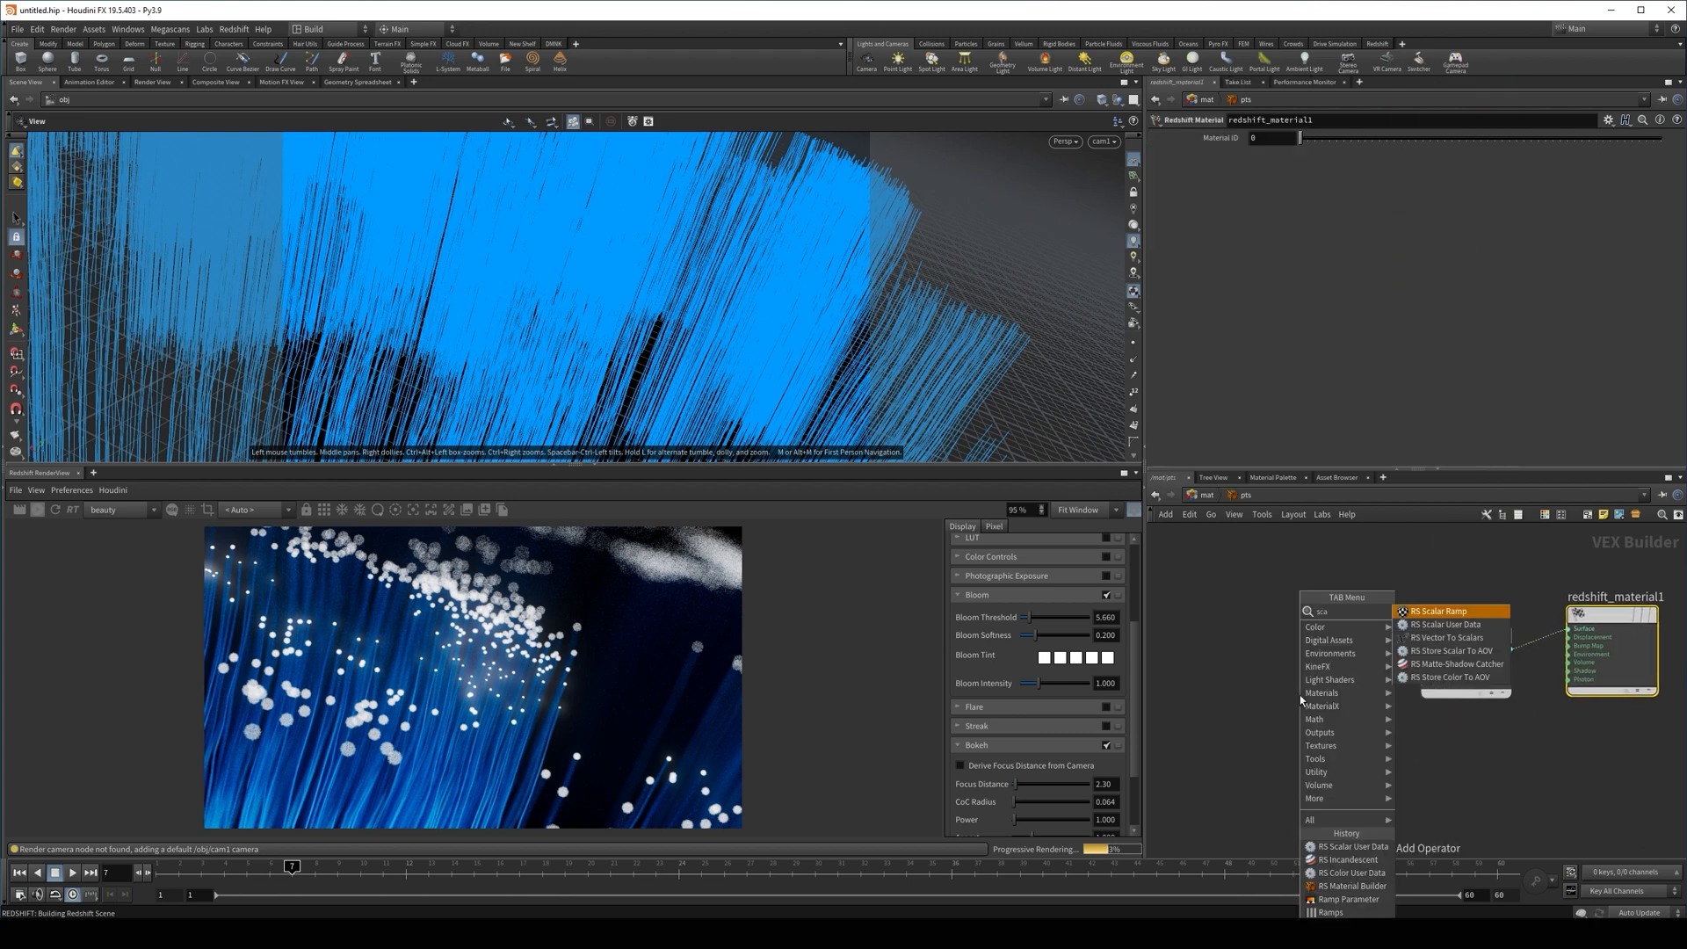
left_click(1449, 625)
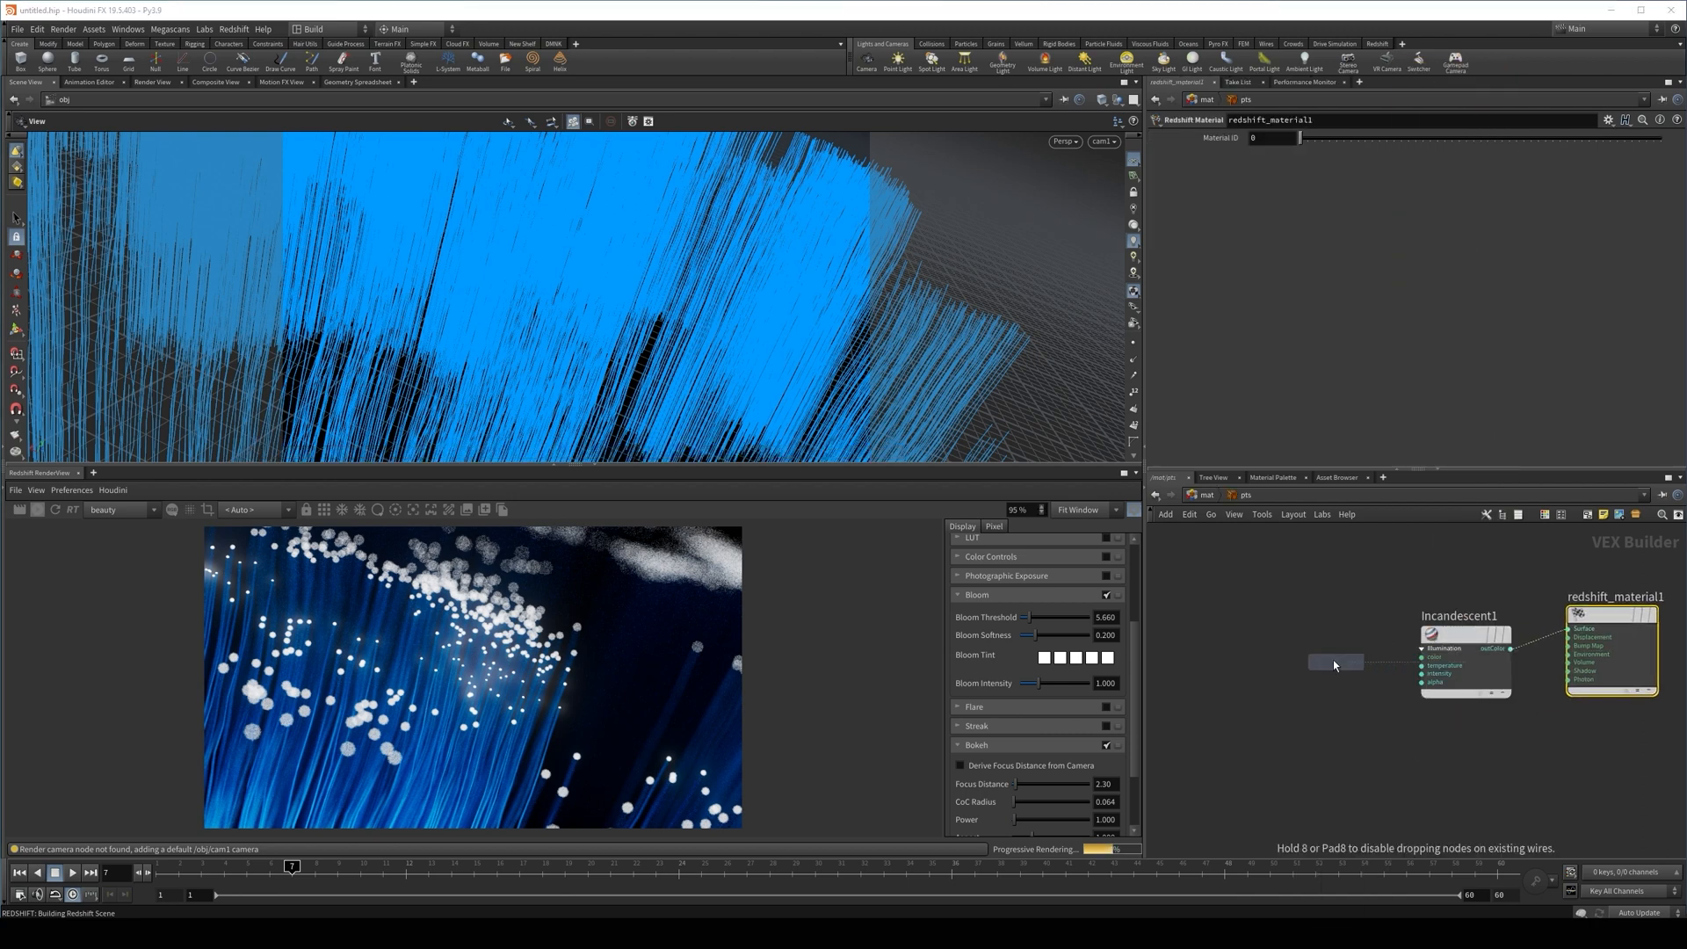
left_click(1298, 684)
Set the scalar user data node's attribute name to fade and wire its output into Incandescent1's intensity
double_click(1277, 140)
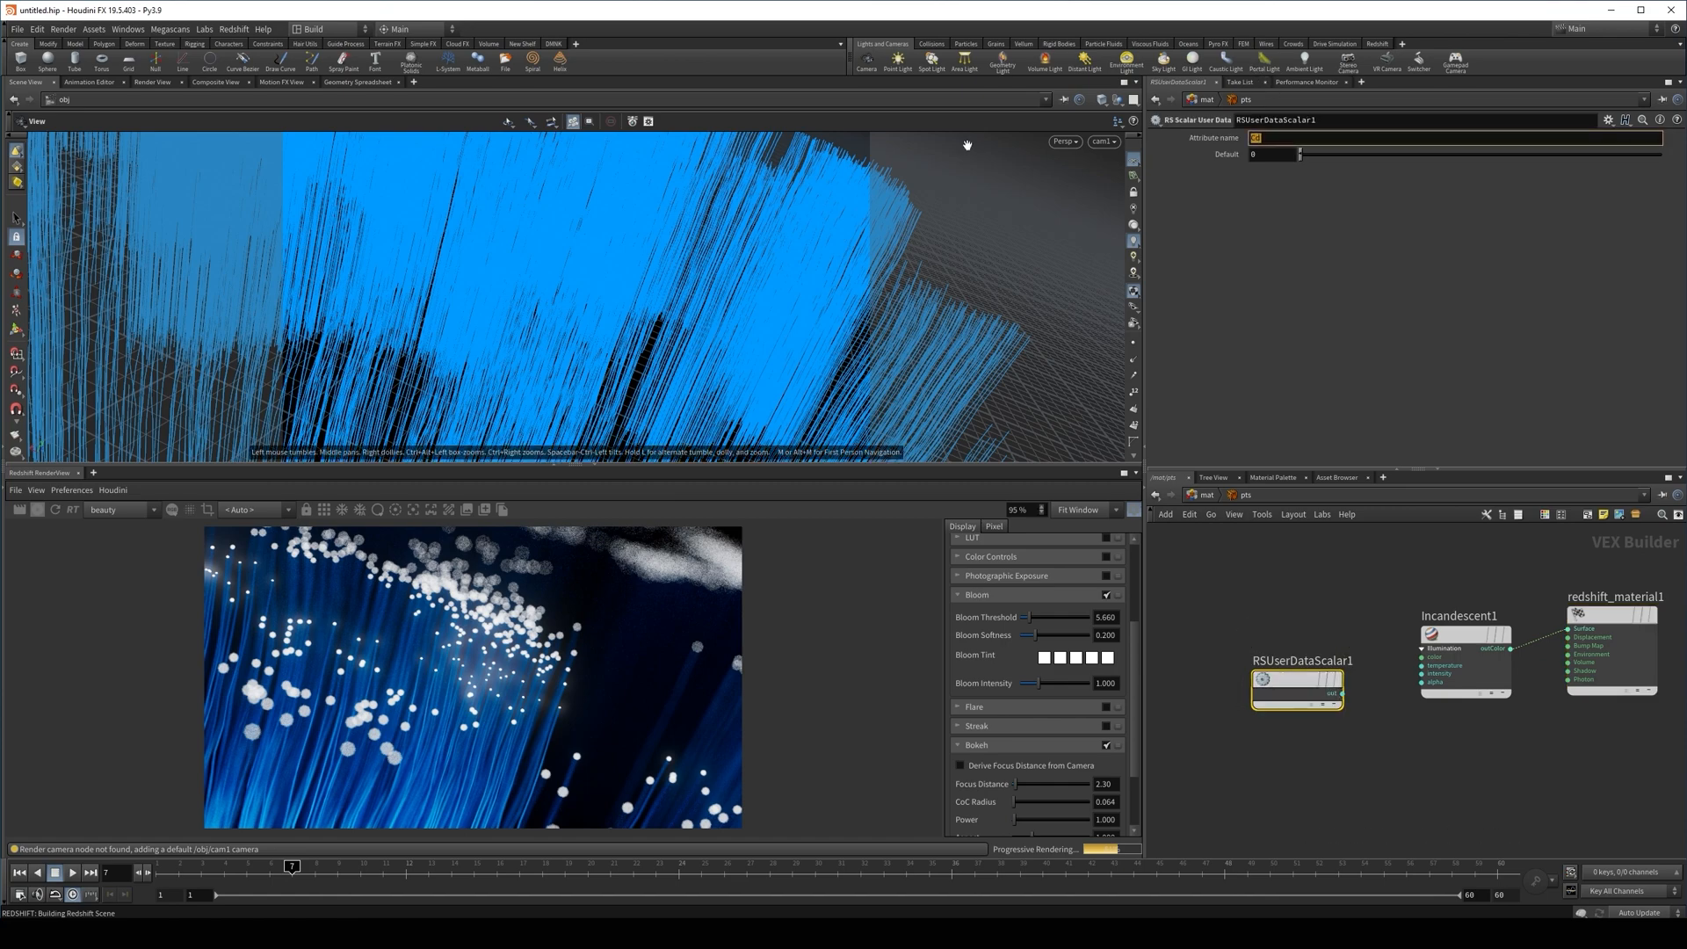
type("fade")
key("Return")
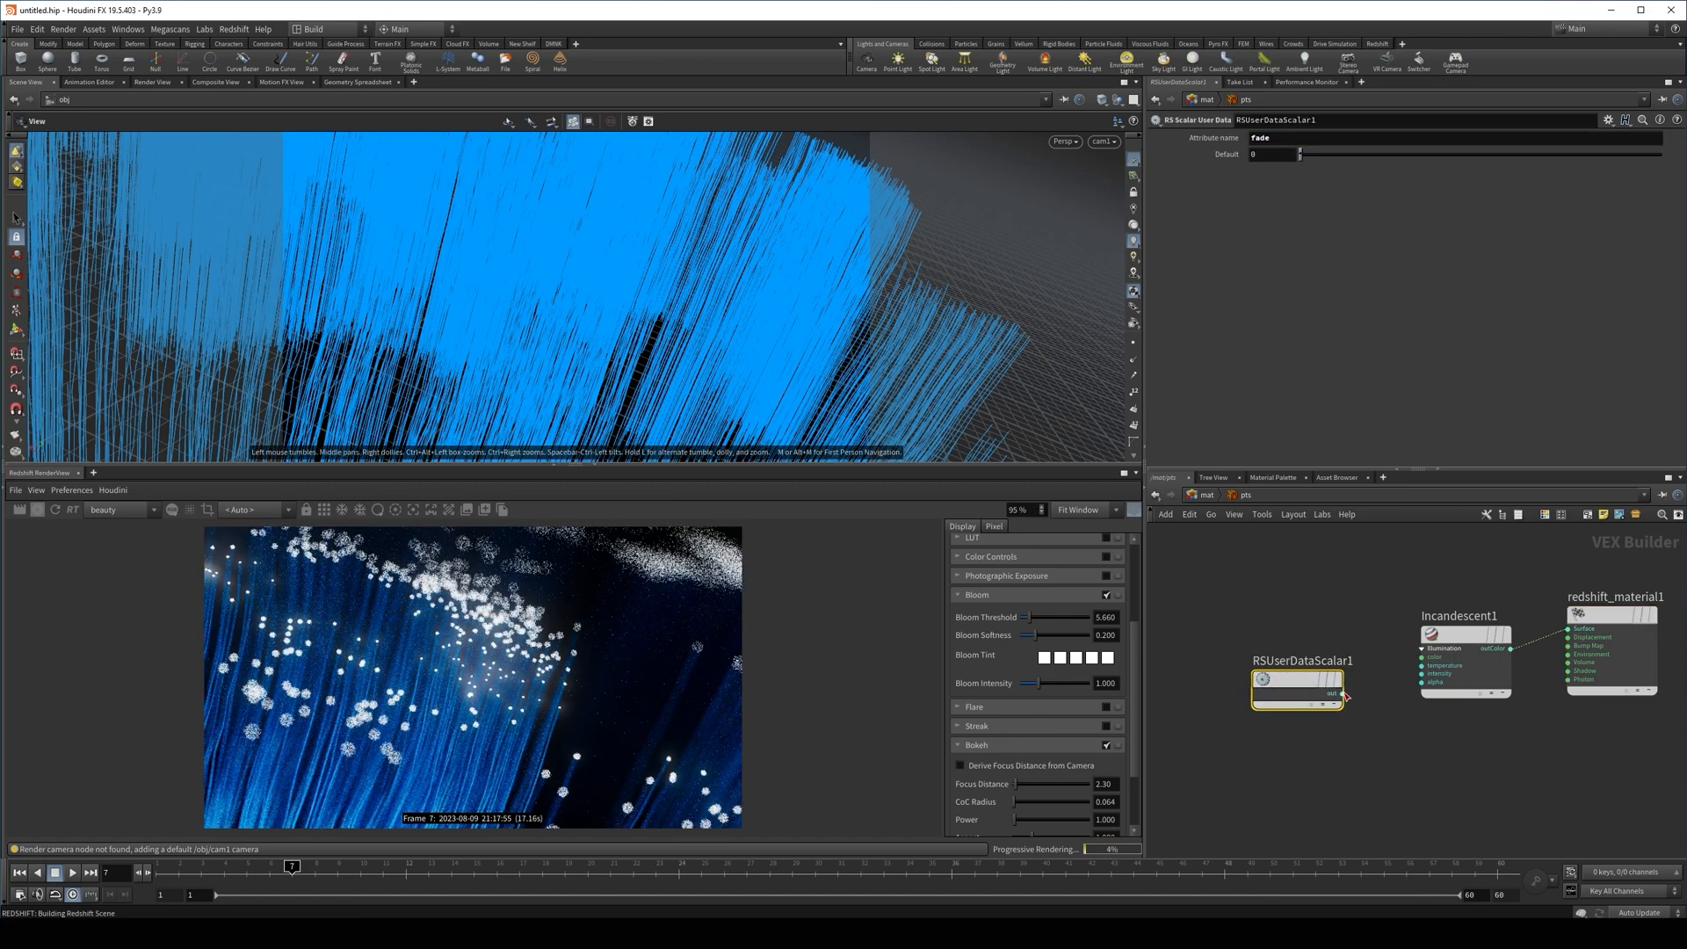
left_click_drag(1343, 693, 1421, 677)
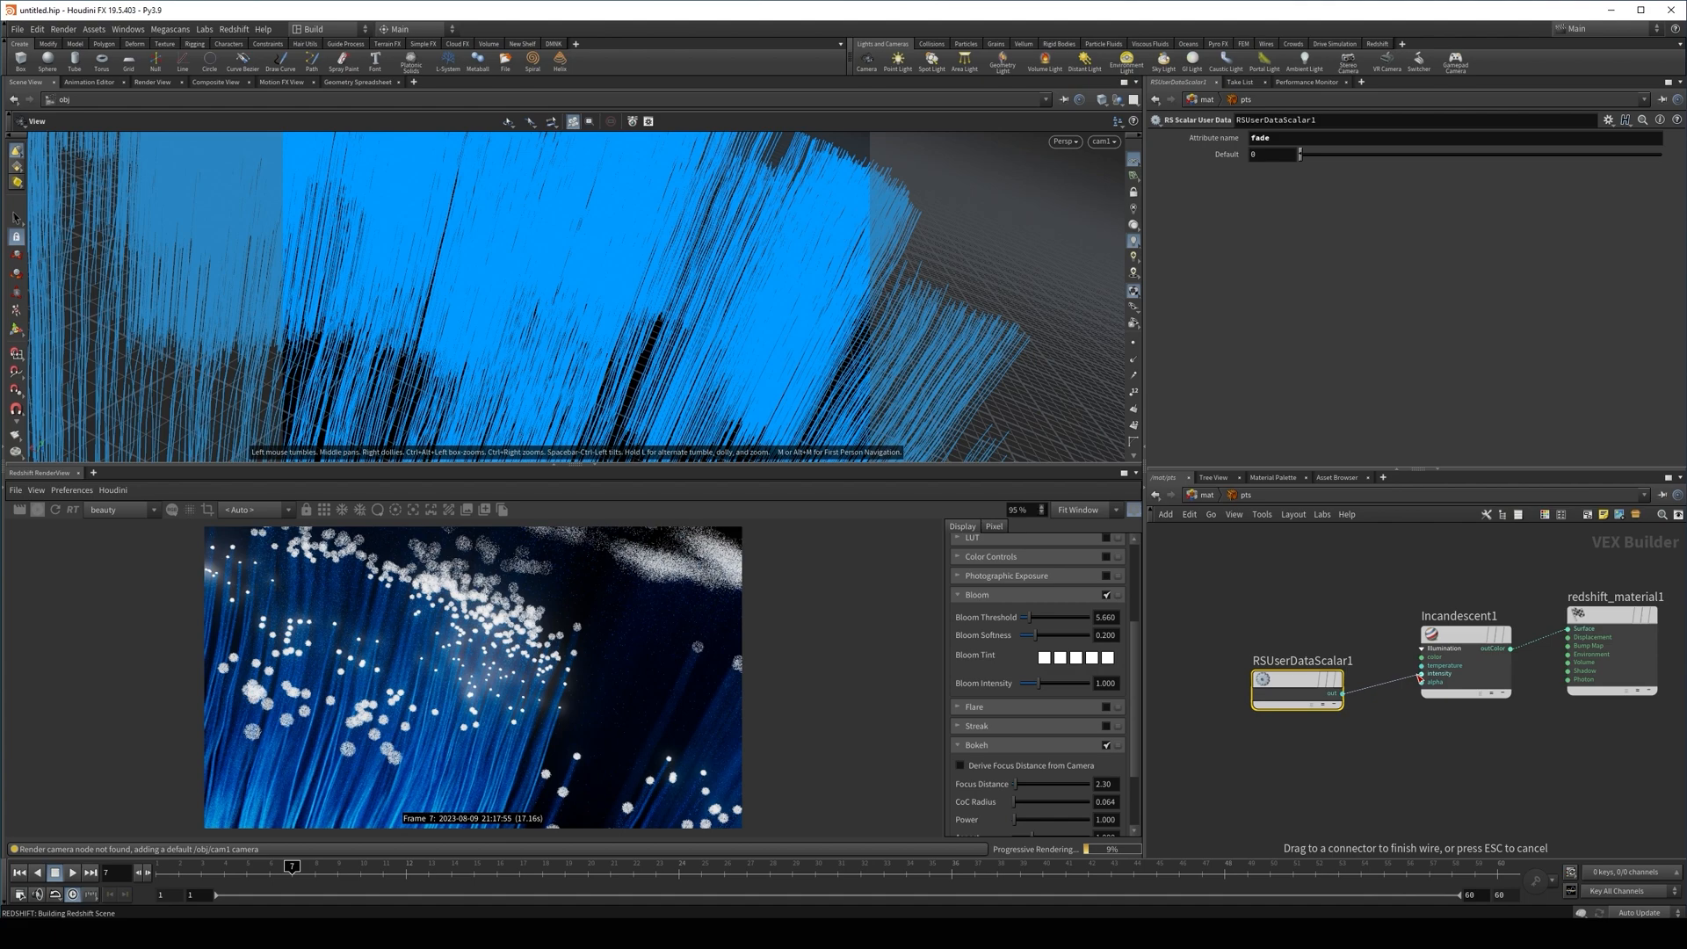
left_click(1420, 677)
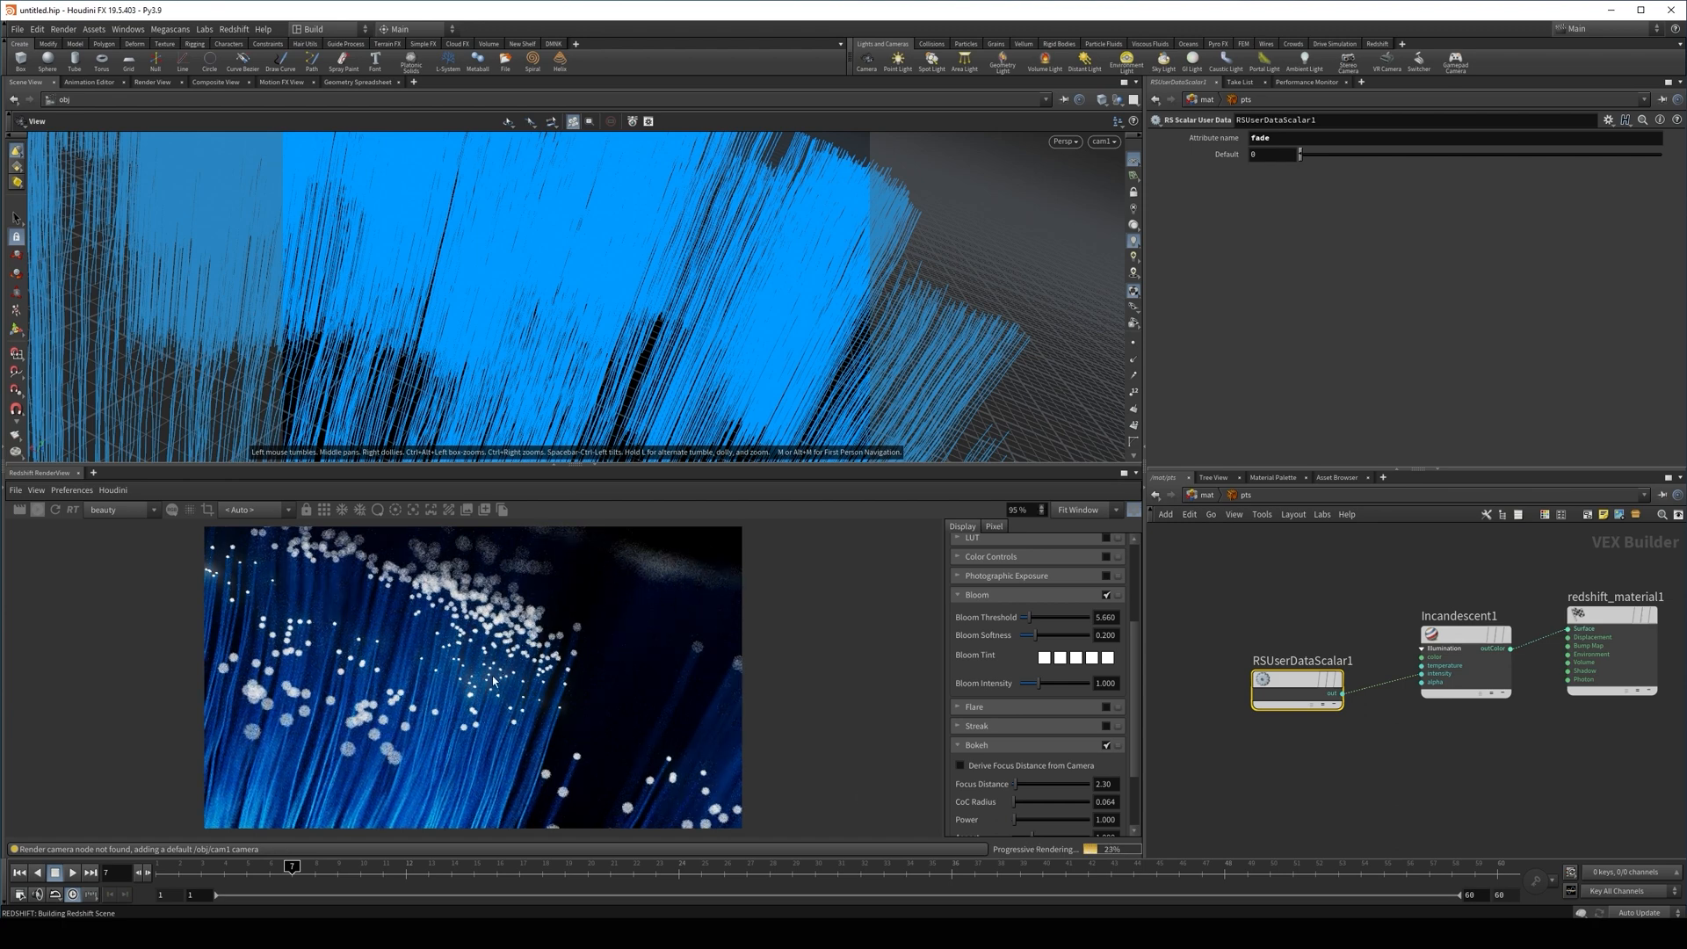
Cut the wire between RSUserDataScalar1 and Incandescent1 to compare the render, and reconnect it to intensity
key("y")
left_click_drag(1383, 696, 1377, 667)
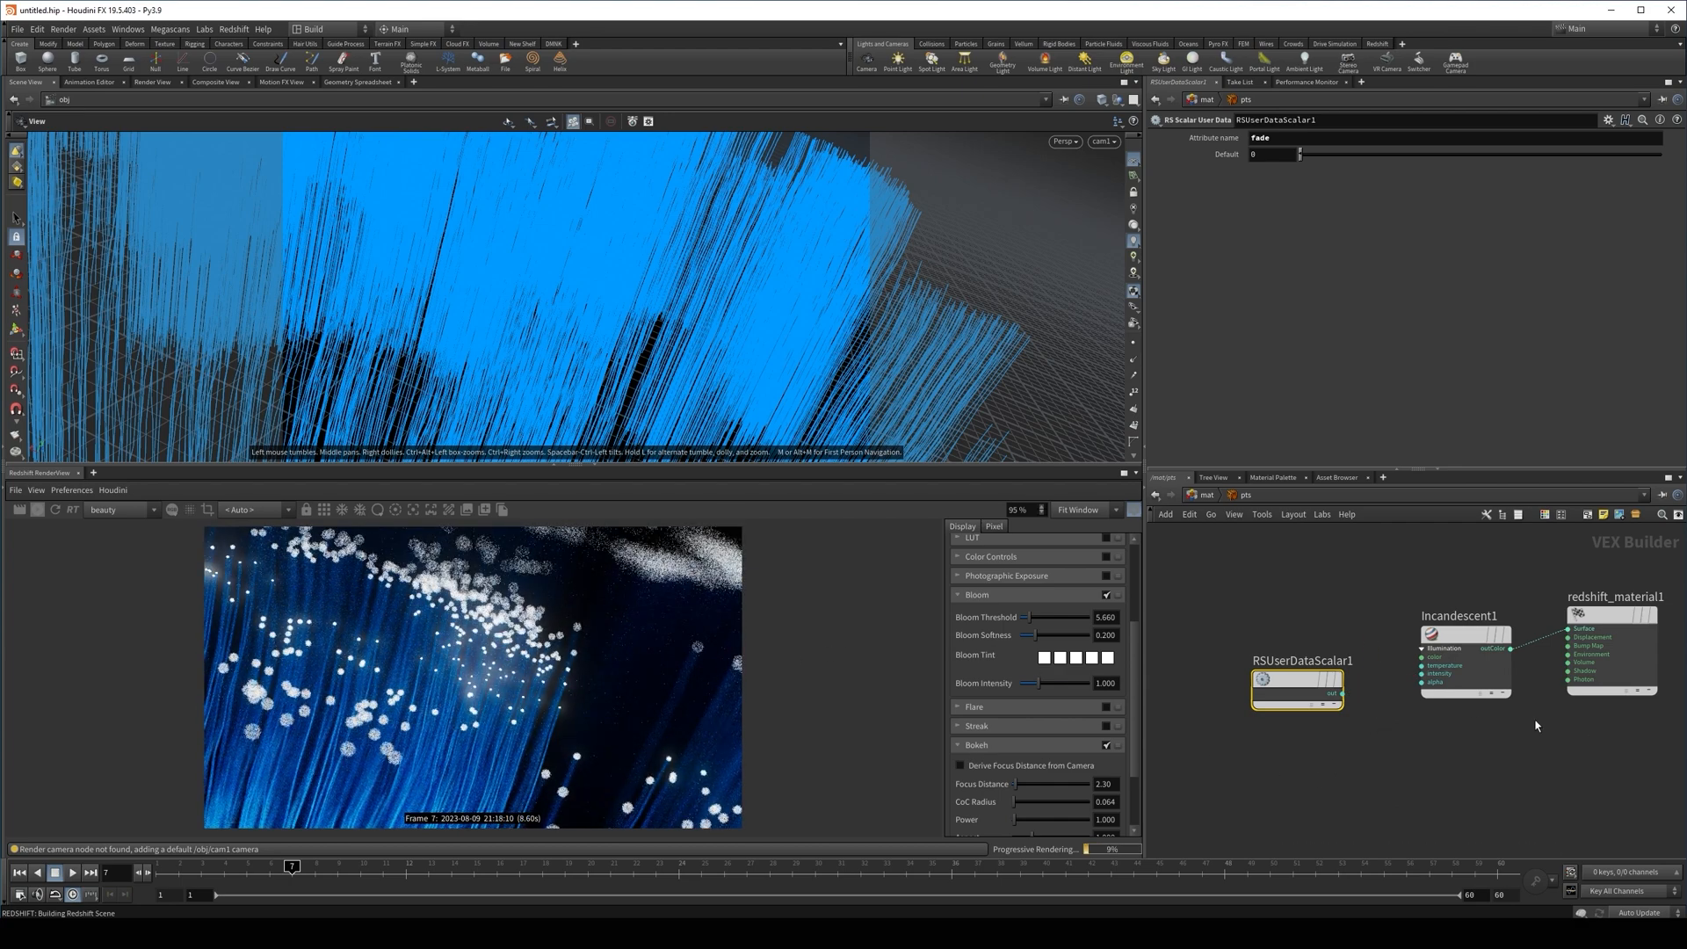
left_click(1342, 694)
left_click(1422, 674)
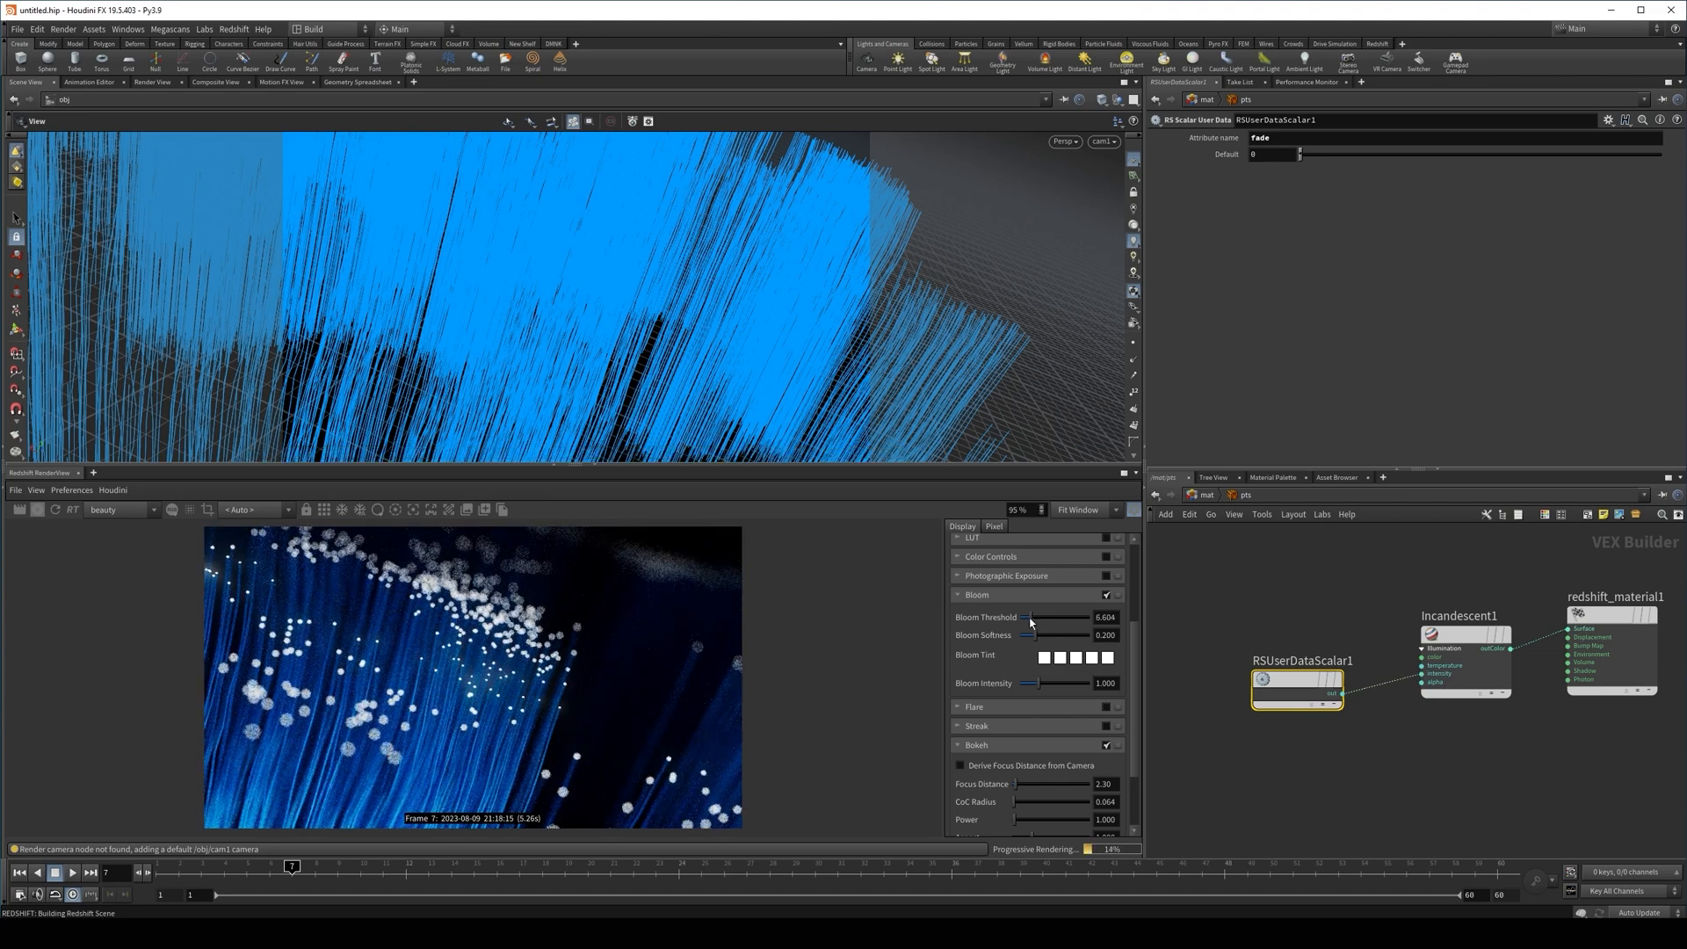
Lower the render view's Bloom Threshold to 0.943
left_click_drag(1028, 618, 1023, 626)
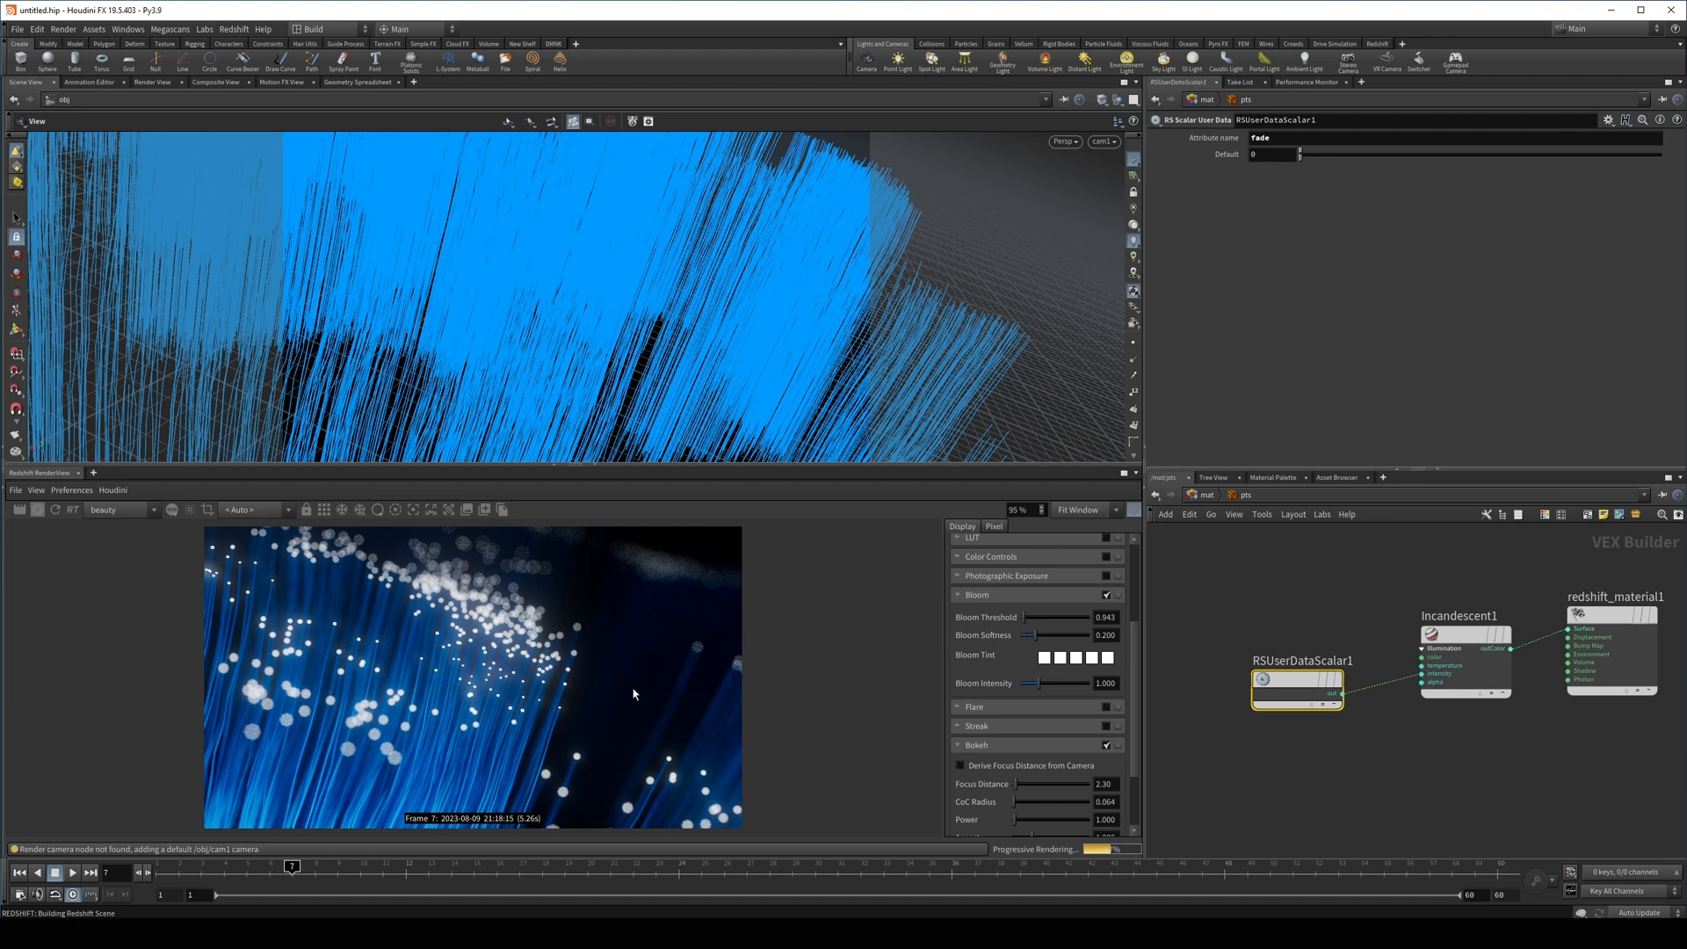